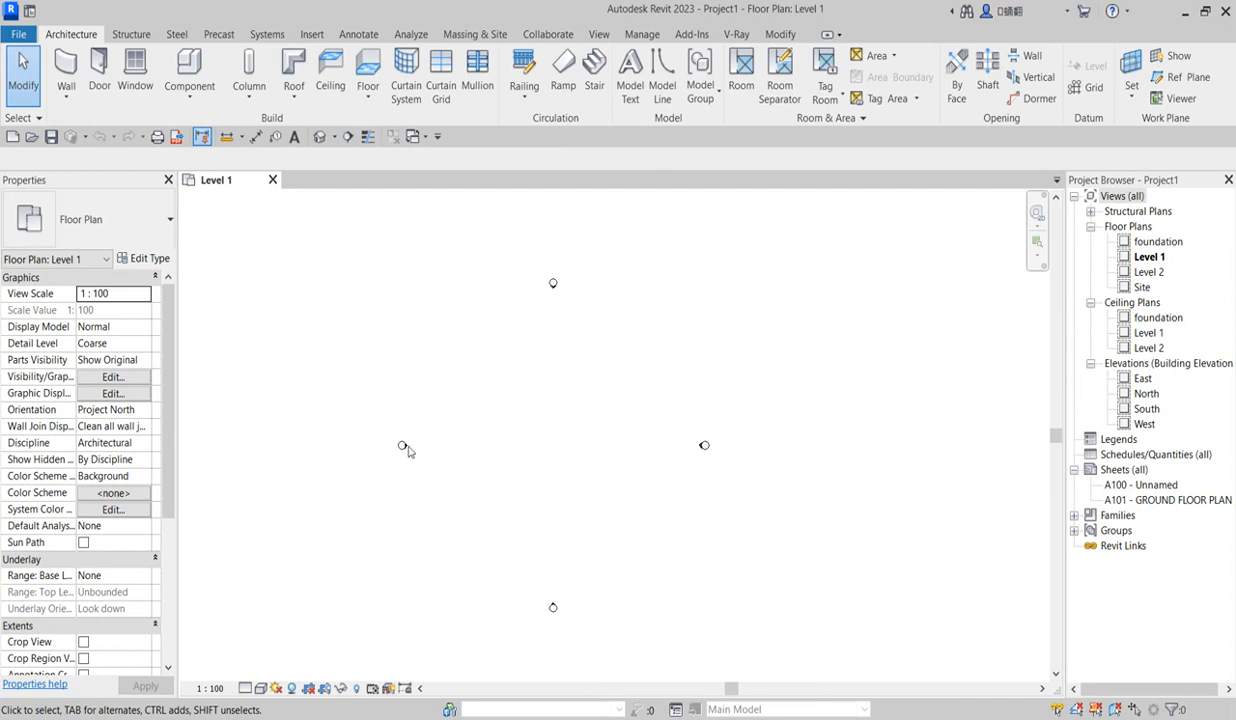
Examine the house exterior in the reference image fff.jpg, including the facade, parapet and entrance, and return to the Revit project
scroll(568, 452, up, 3)
scroll(681, 483, up, 2)
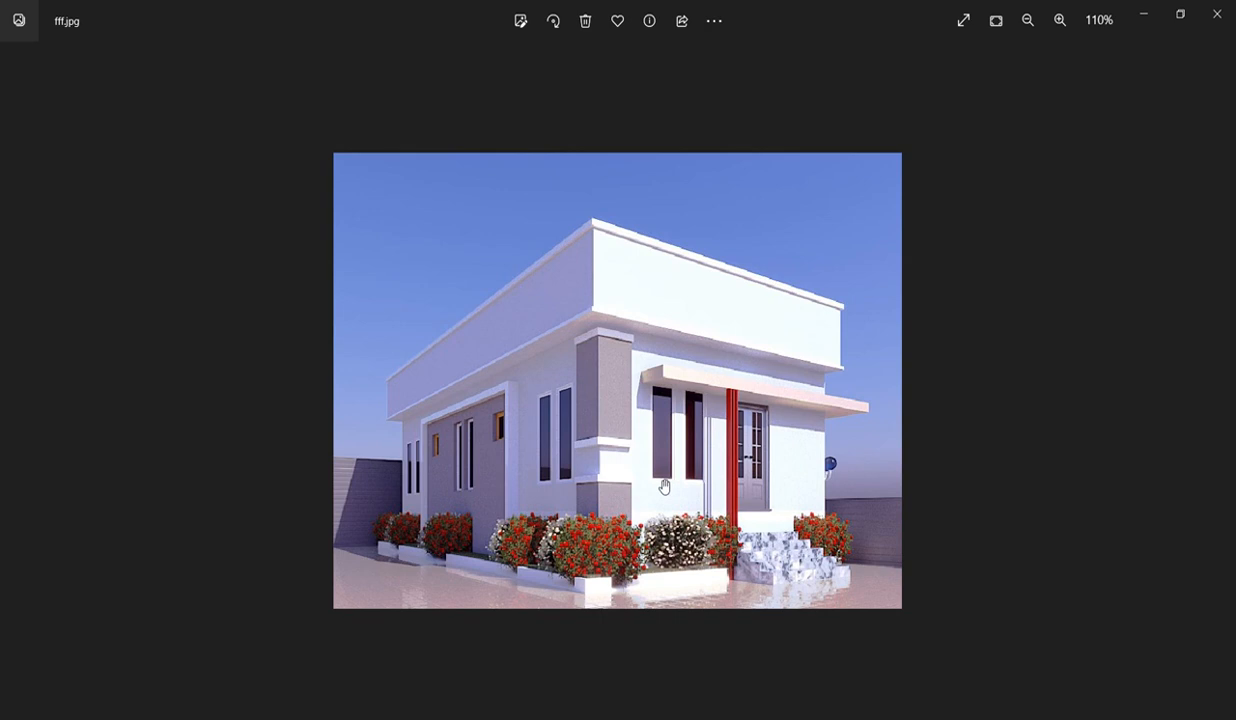
scroll(664, 486, up, 3)
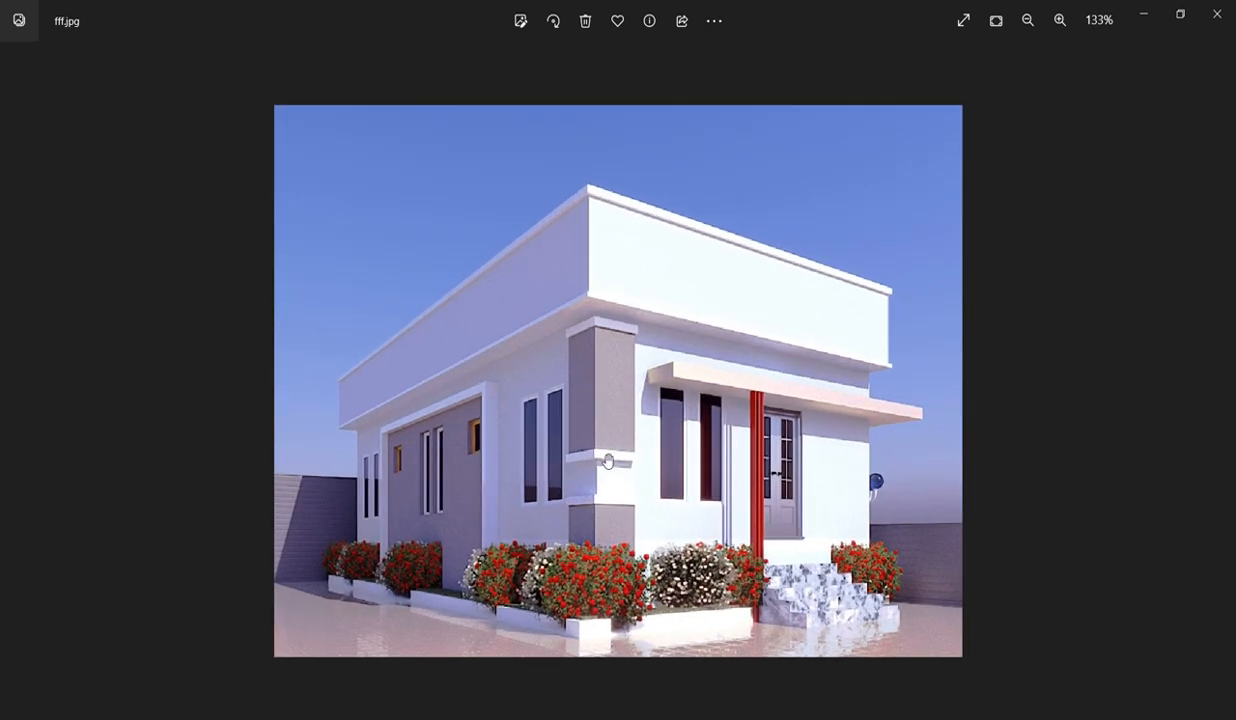
scroll(607, 460, down, 4)
scroll(607, 450, up, 3)
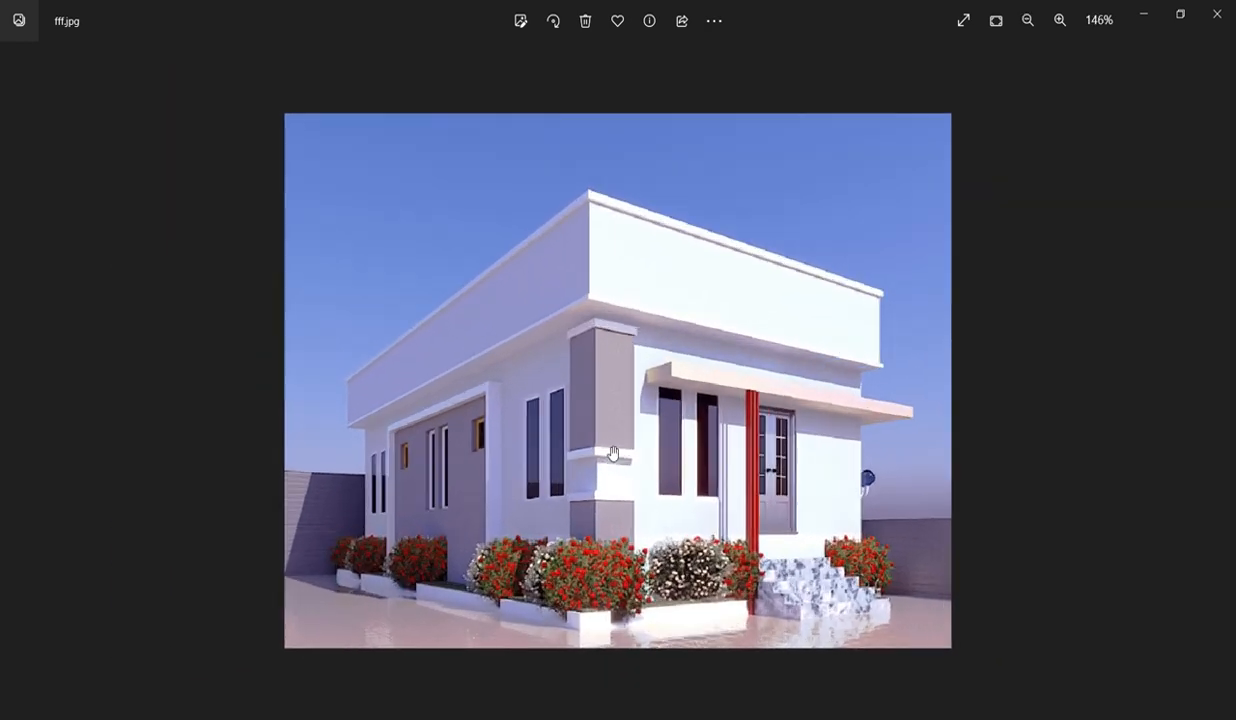
scroll(638, 468, down, 3)
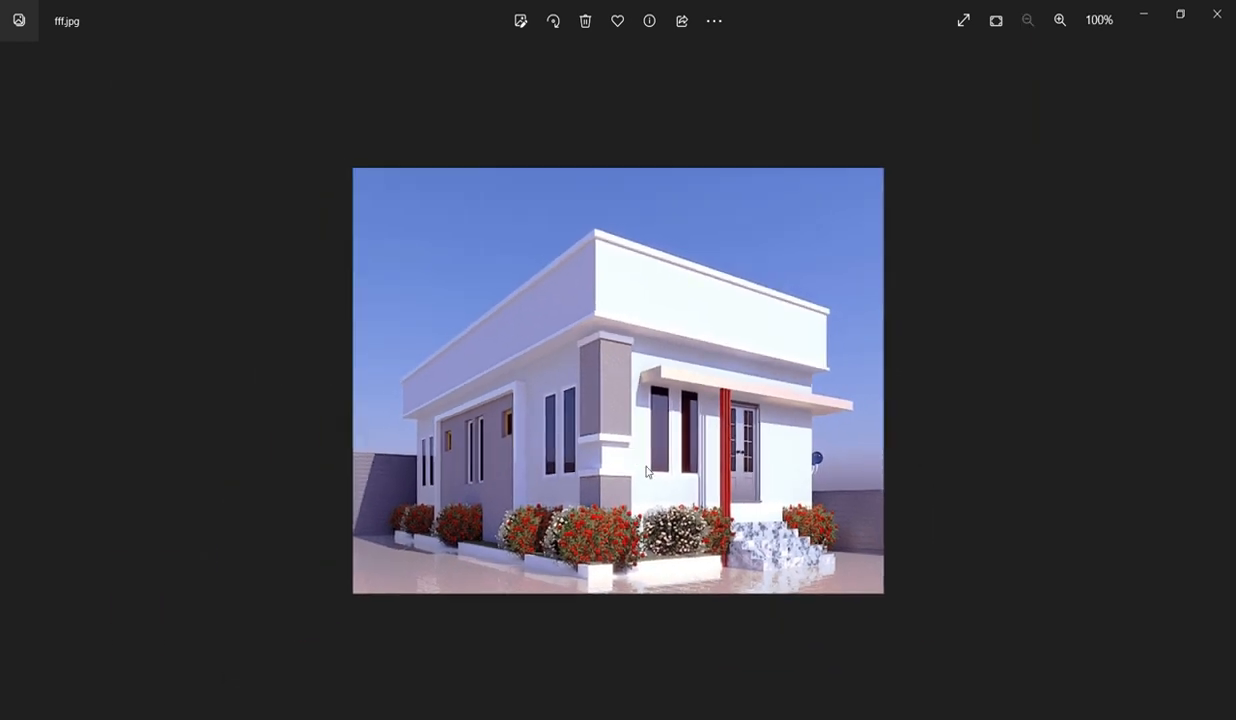
scroll(640, 468, up, 4)
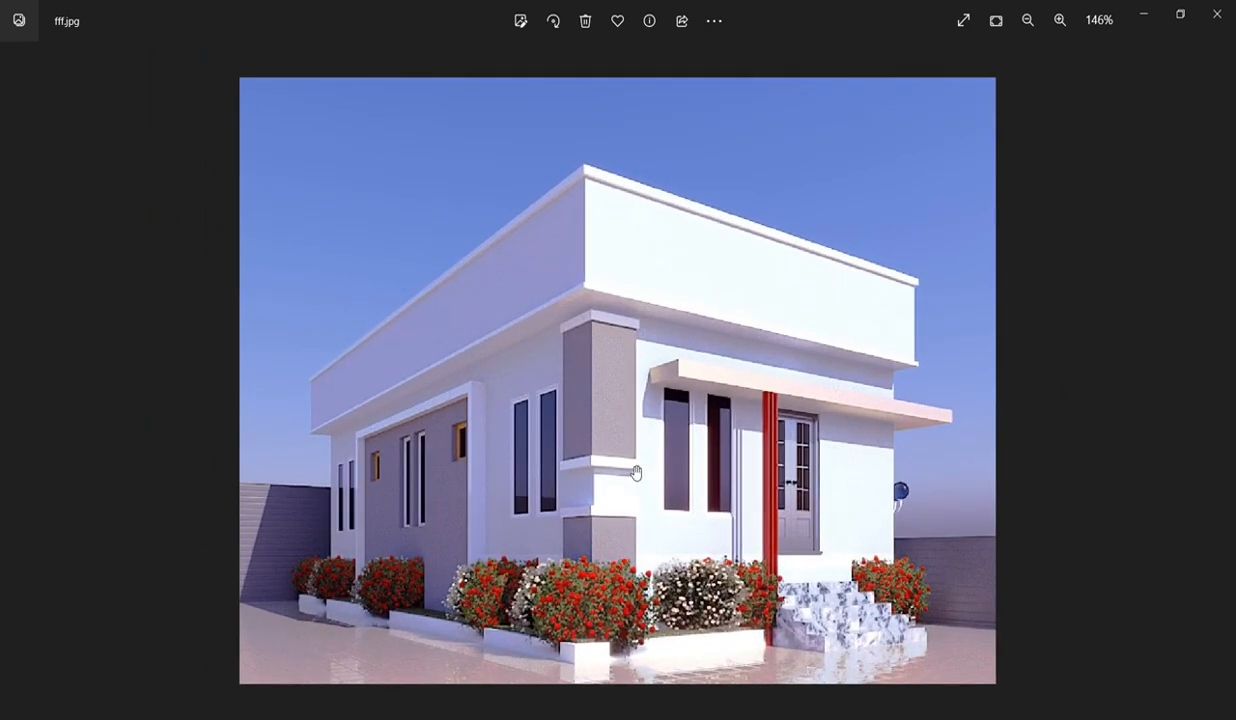
scroll(634, 472, down, 3)
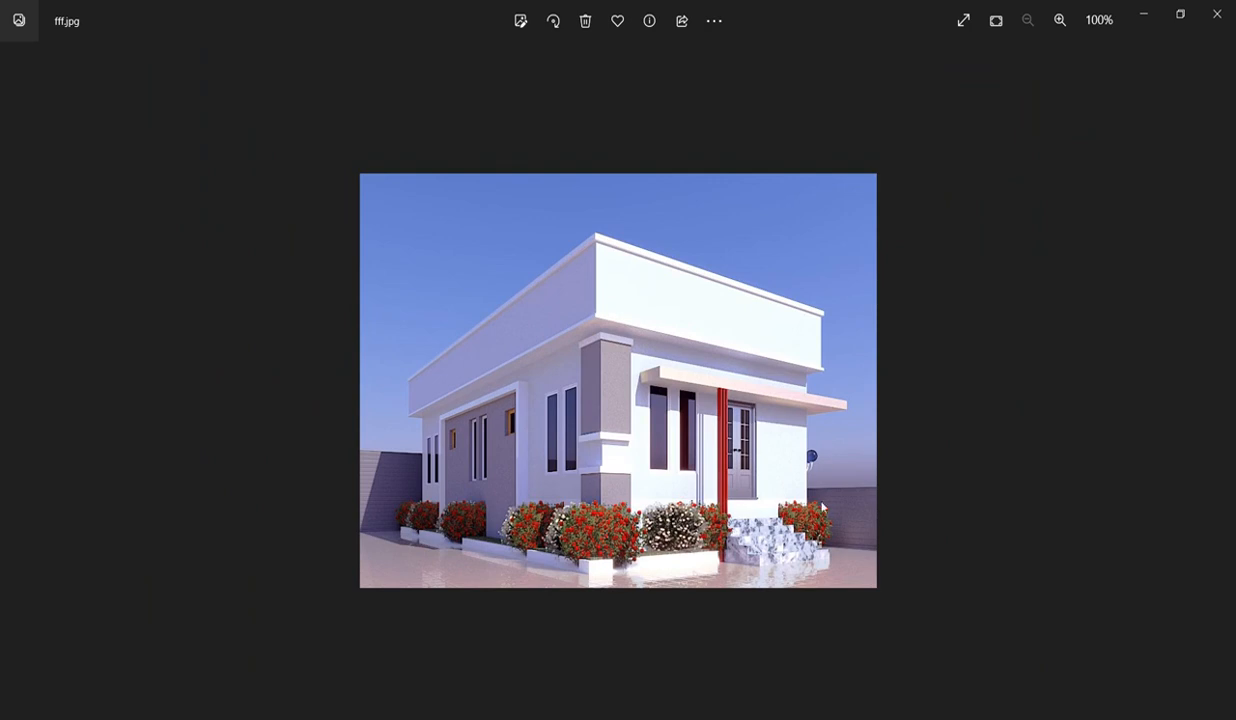
scroll(766, 496, up, 6)
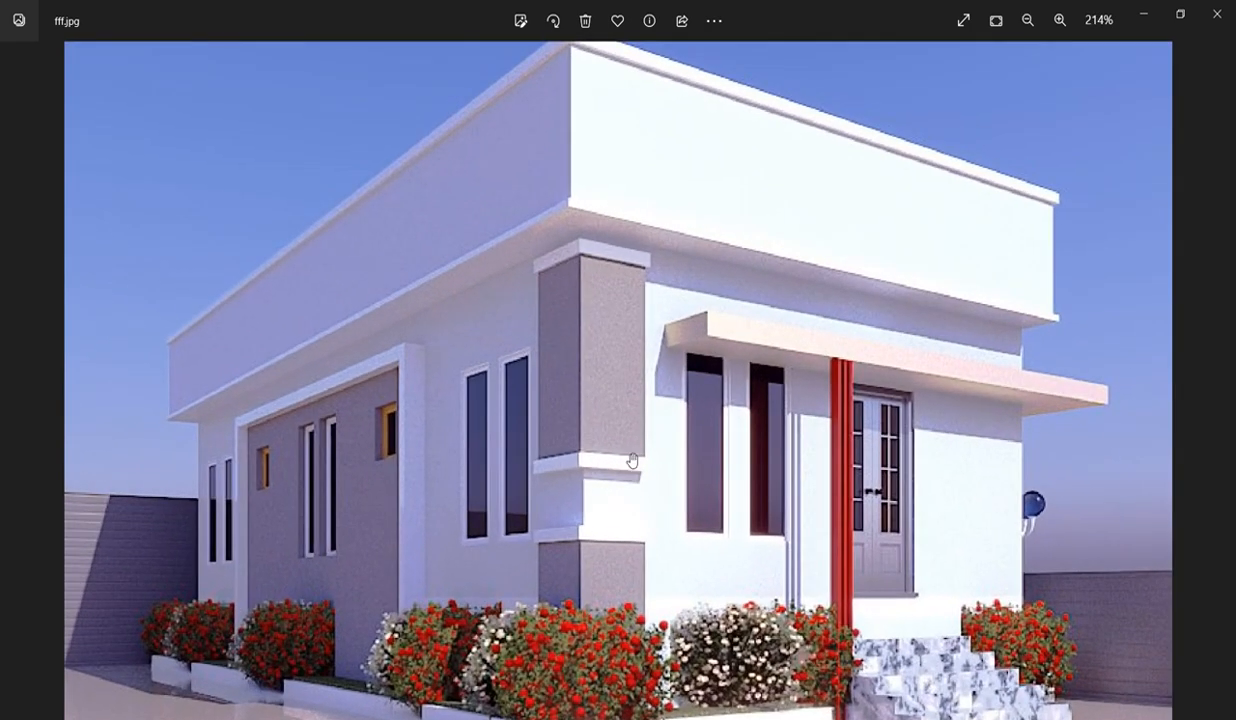
scroll(632, 461, down, 3)
scroll(632, 461, down, 2)
scroll(635, 475, up, 2)
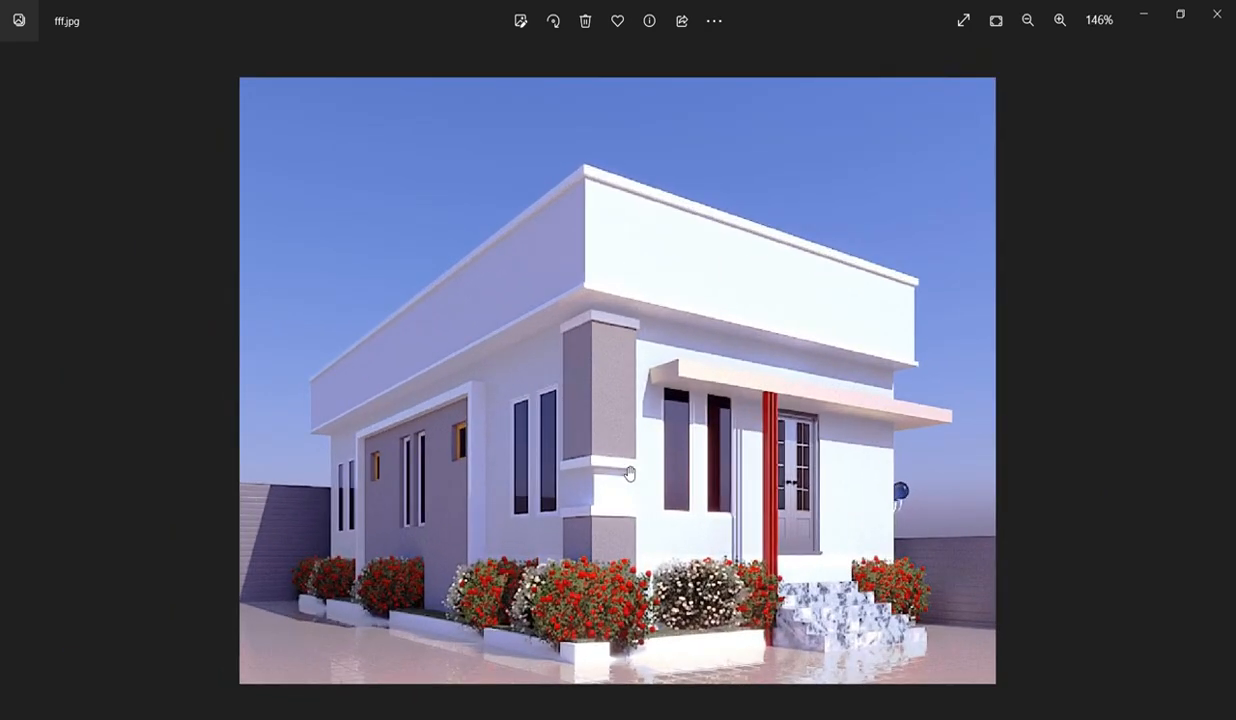
scroll(713, 545, down, 1)
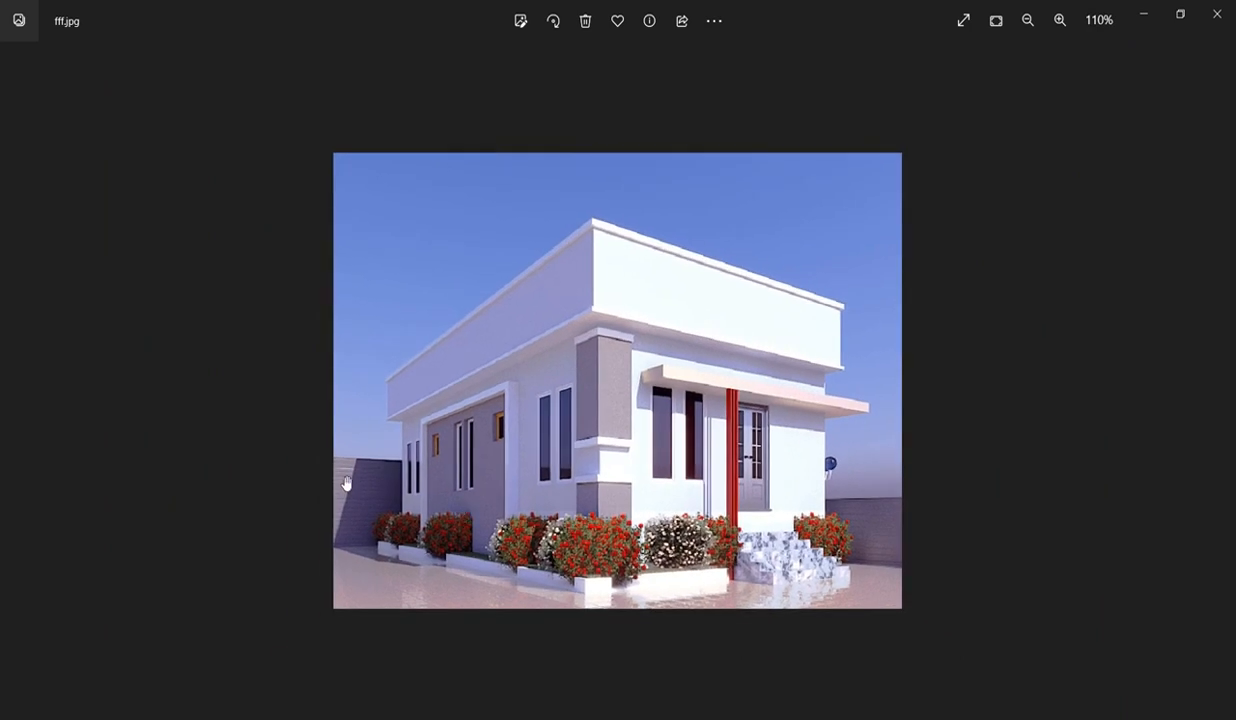
scroll(955, 504, up, 2)
scroll(485, 496, down, 2)
scroll(703, 533, up, 1)
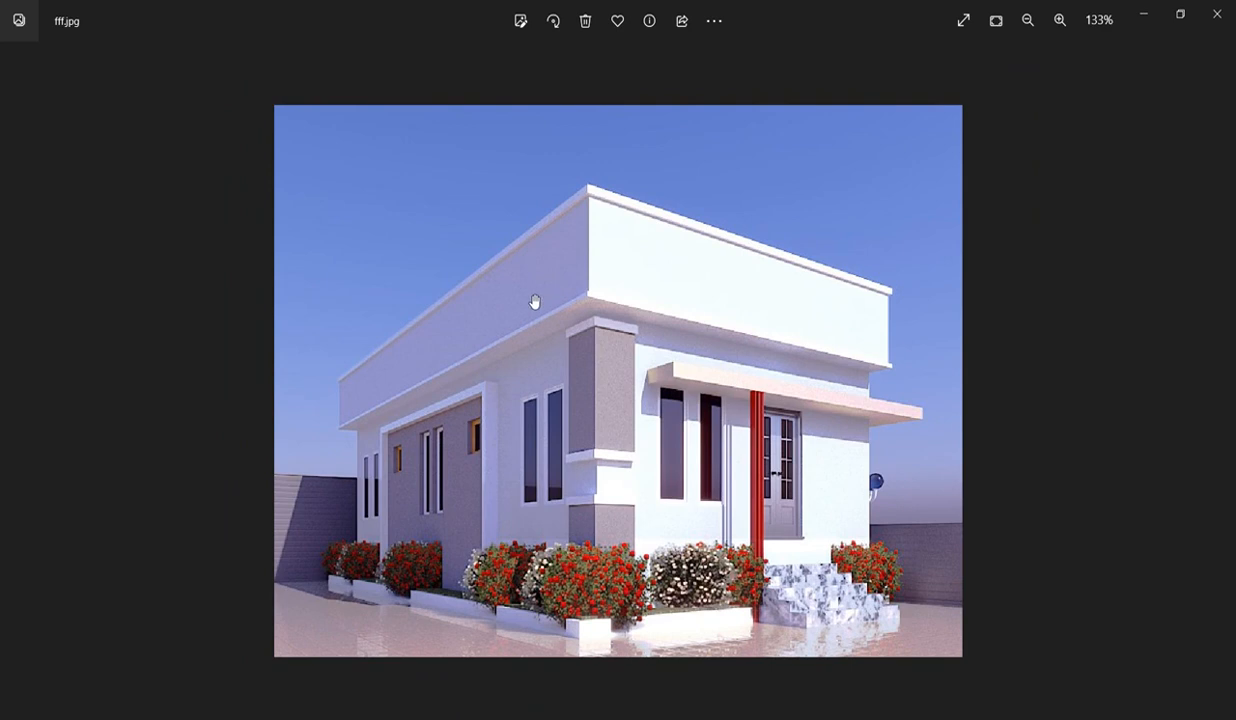
click(959, 717)
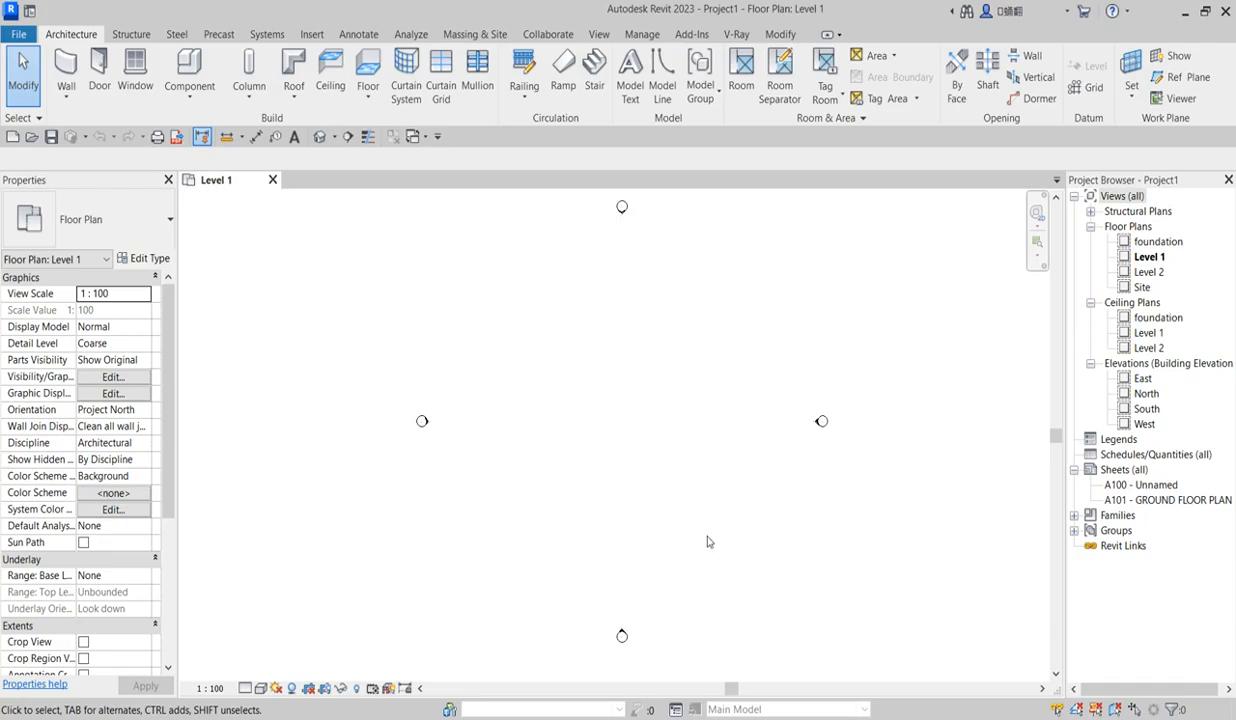
scroll(615, 409, up, 1)
scroll(637, 434, down, 2)
scroll(678, 406, up, 1)
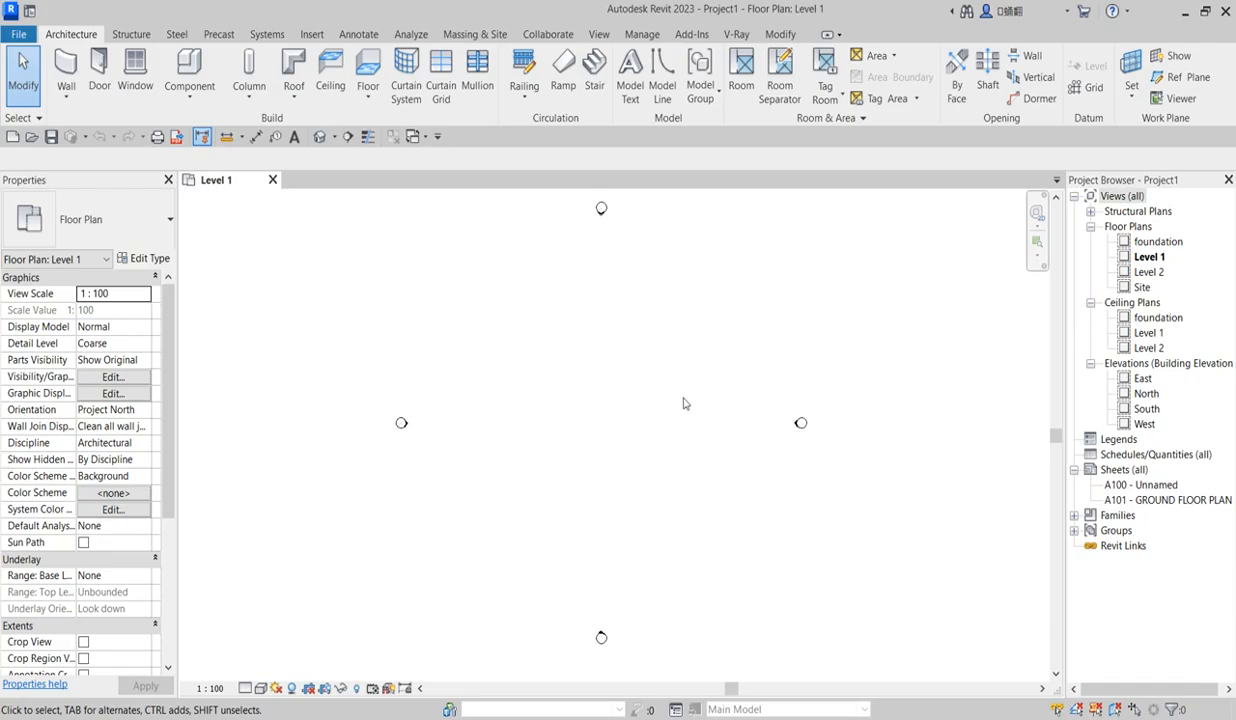
Review the template choices for a new project, including the English-Imperial template folder, and leave without creating a project
click(18, 35)
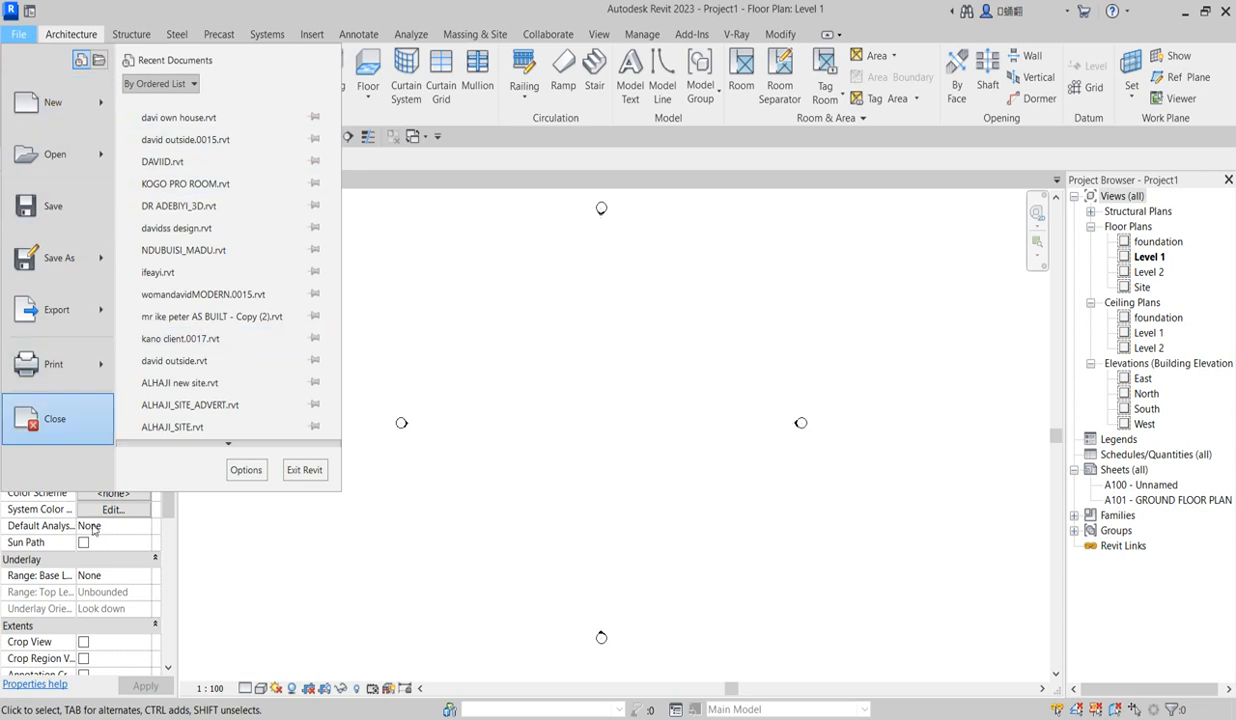
mouse_move(51, 112)
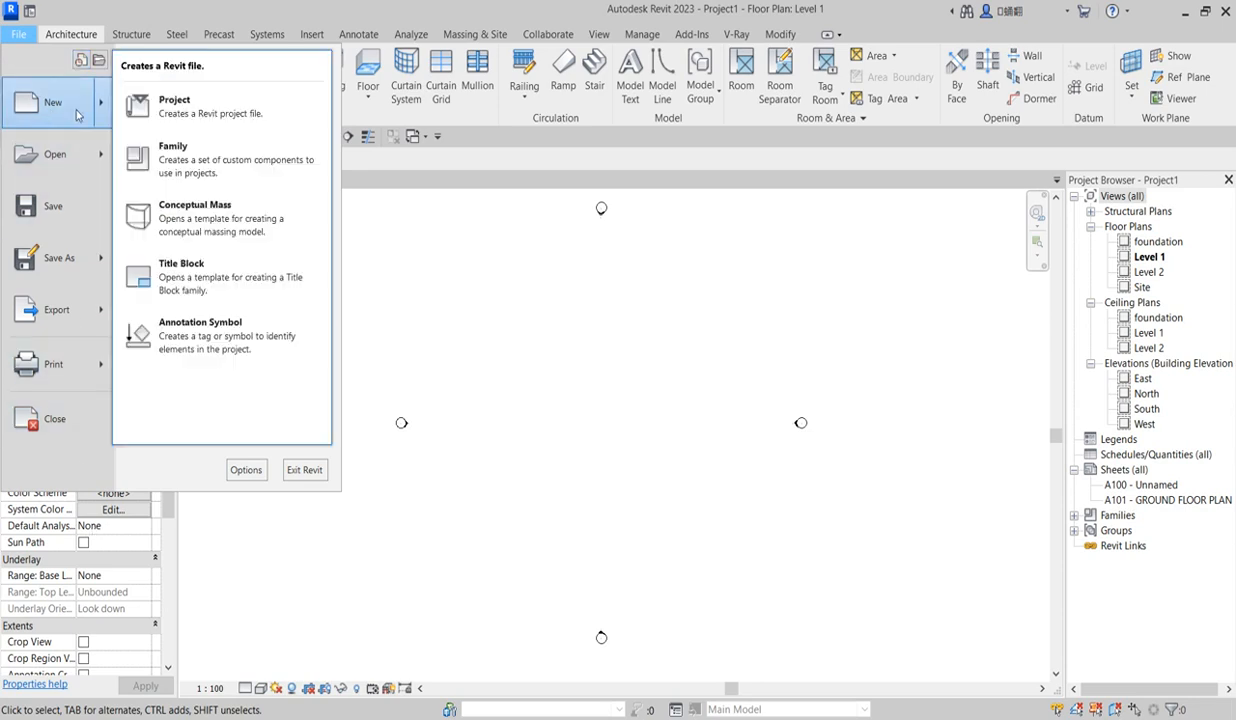
click(177, 118)
click(627, 232)
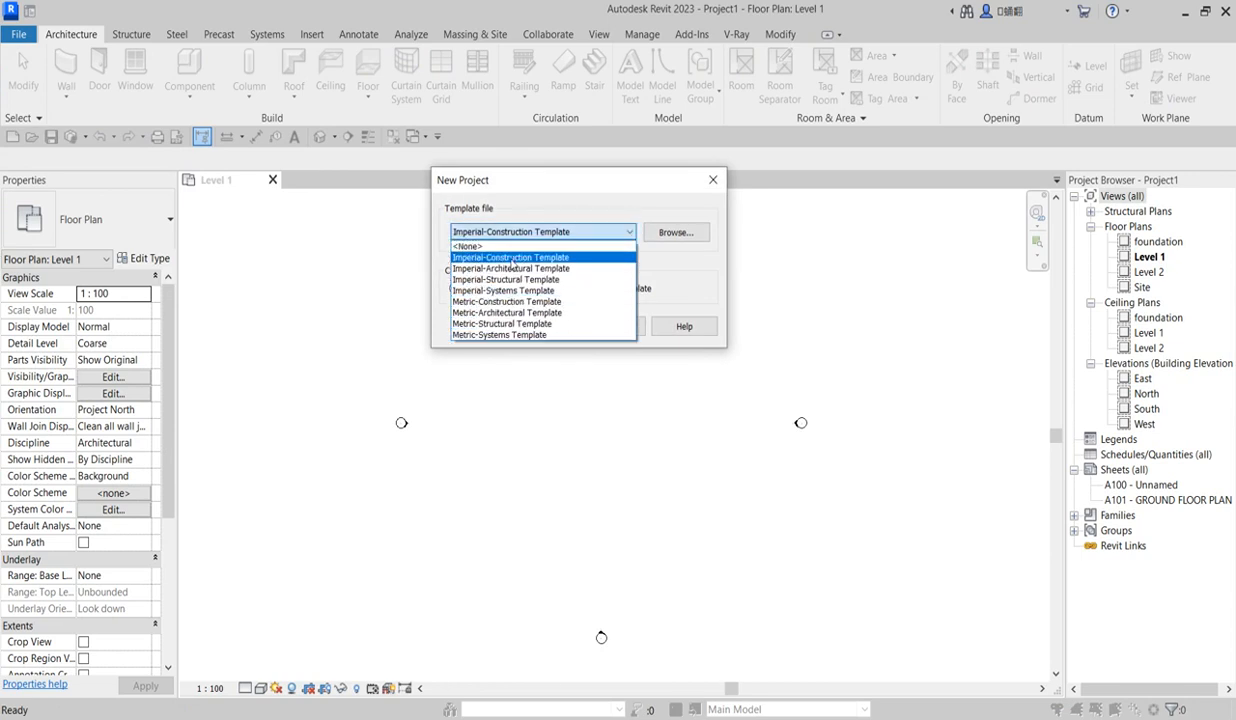
click(662, 235)
click(662, 235)
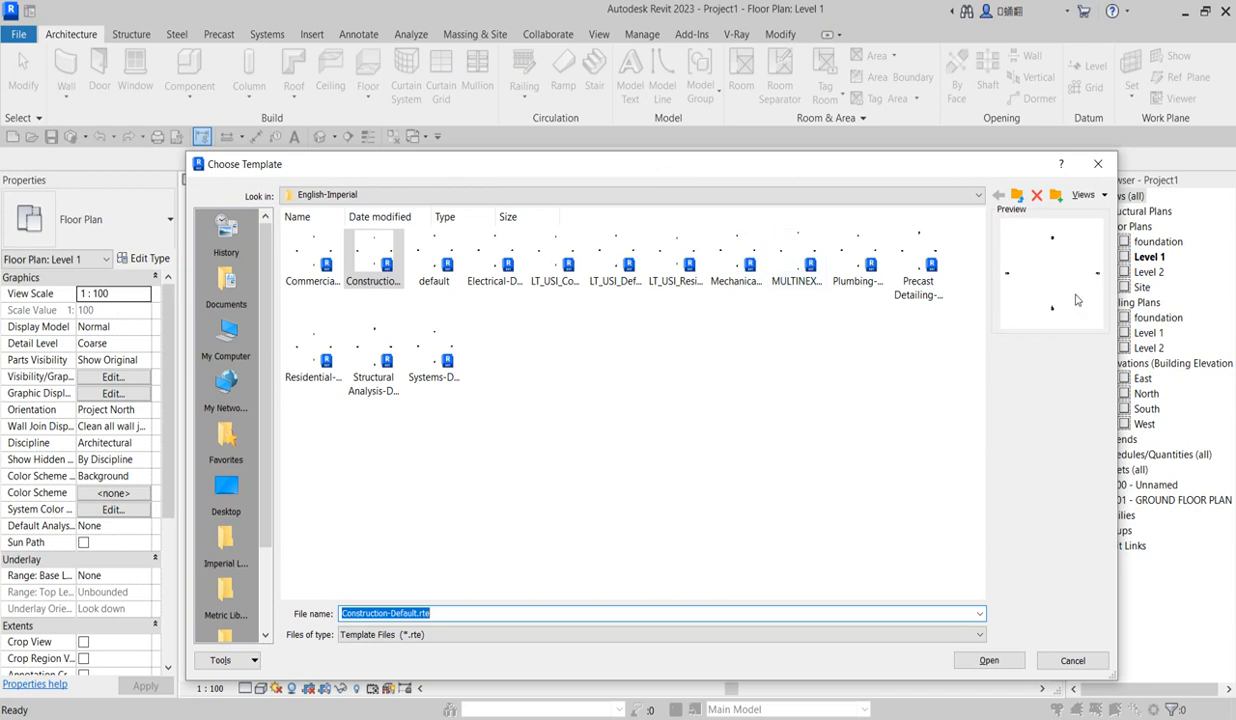
click(1098, 165)
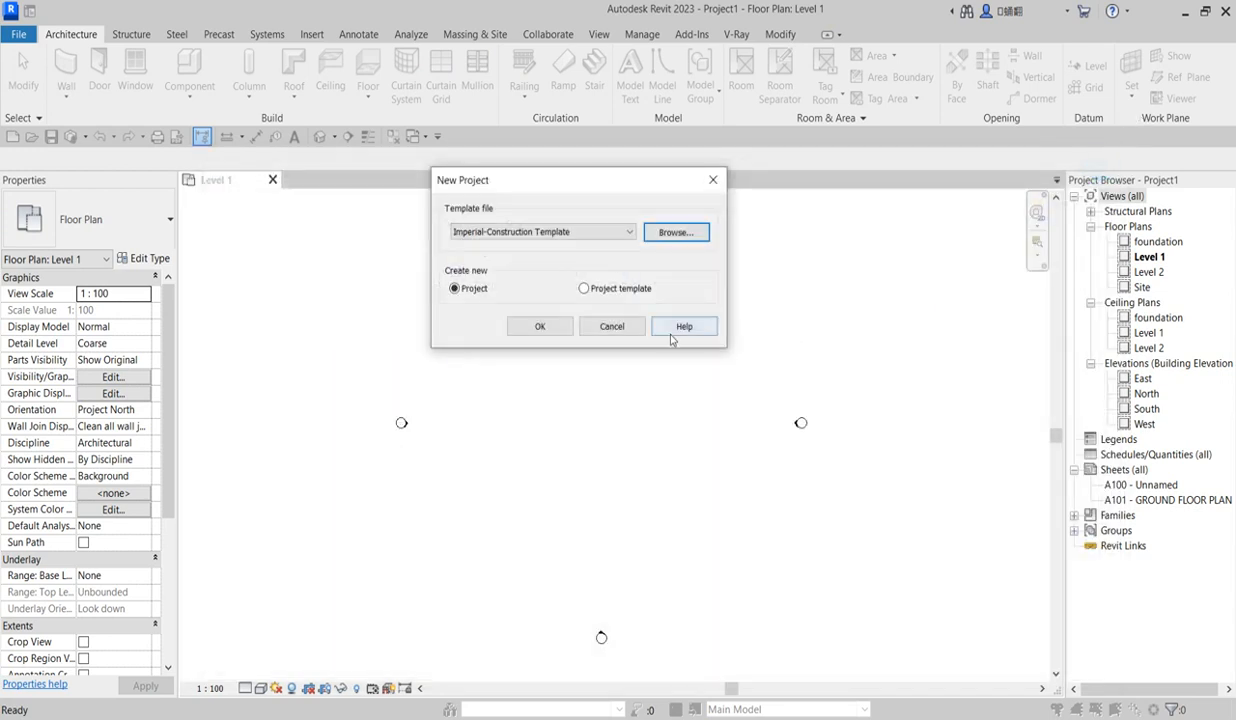
click(712, 180)
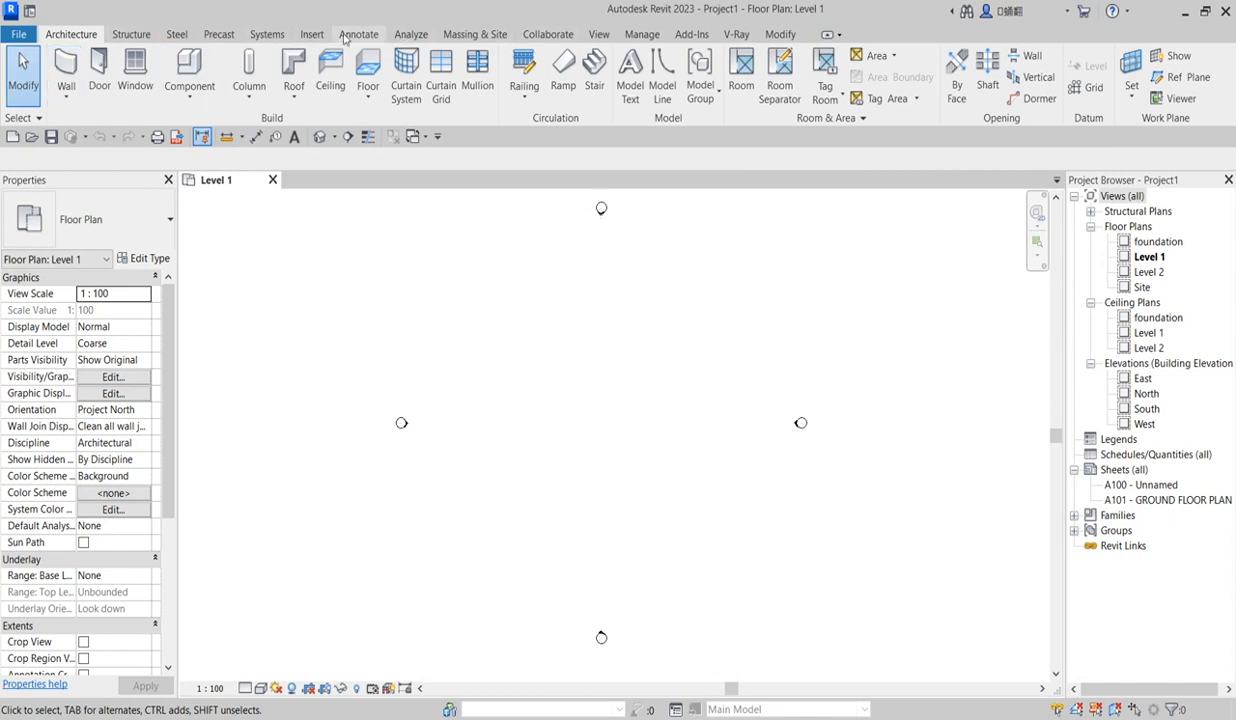
Draw a horizontal 9000 mm detail line in the upper part of the Level 1 plan, between the elevation markers
click(343, 36)
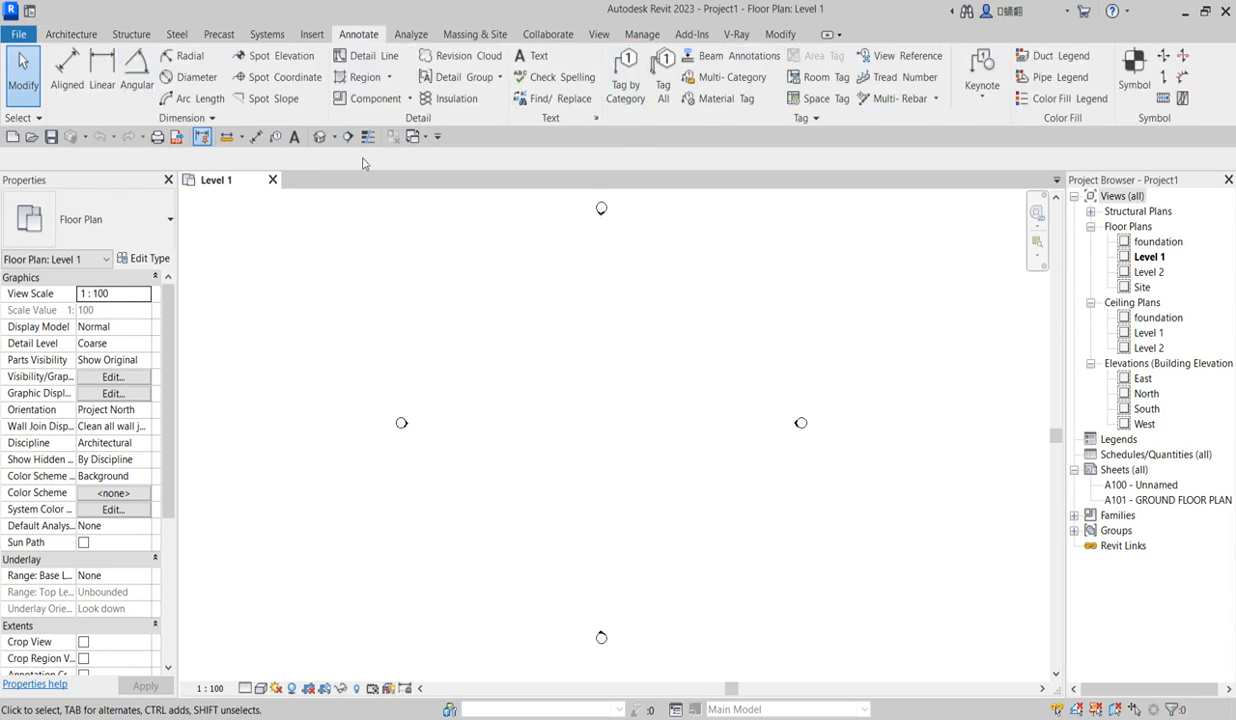
click(366, 58)
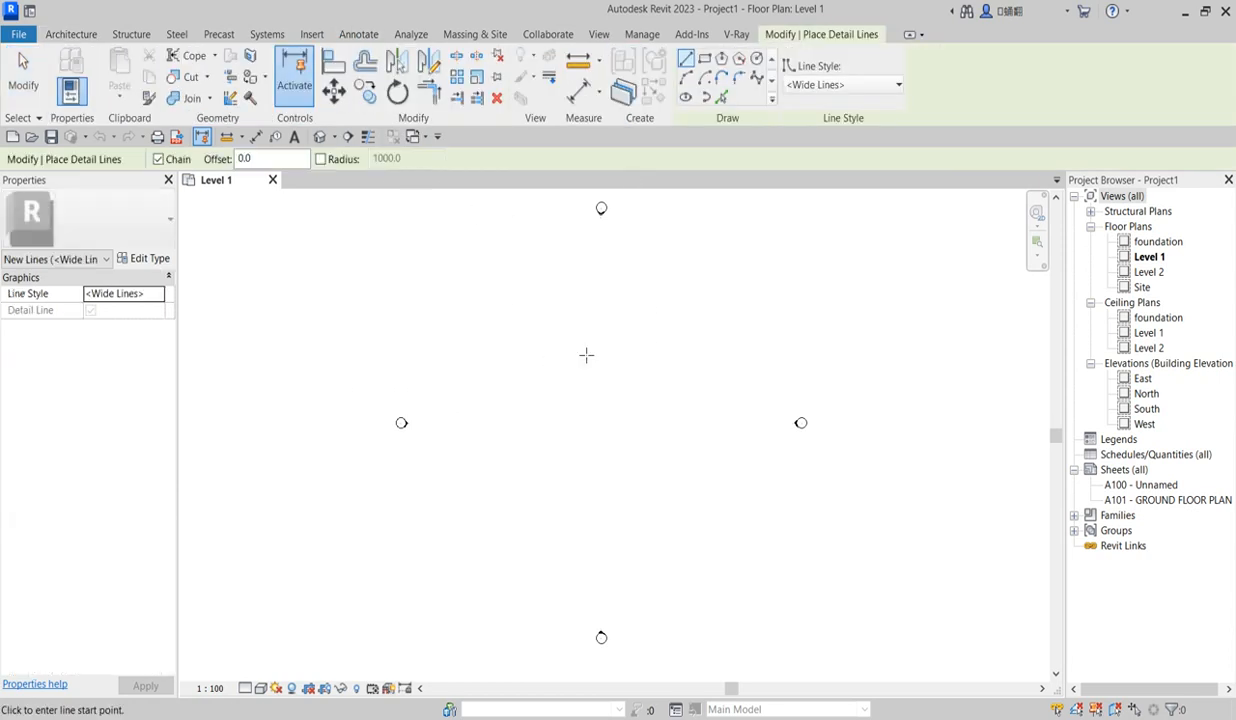
click(518, 298)
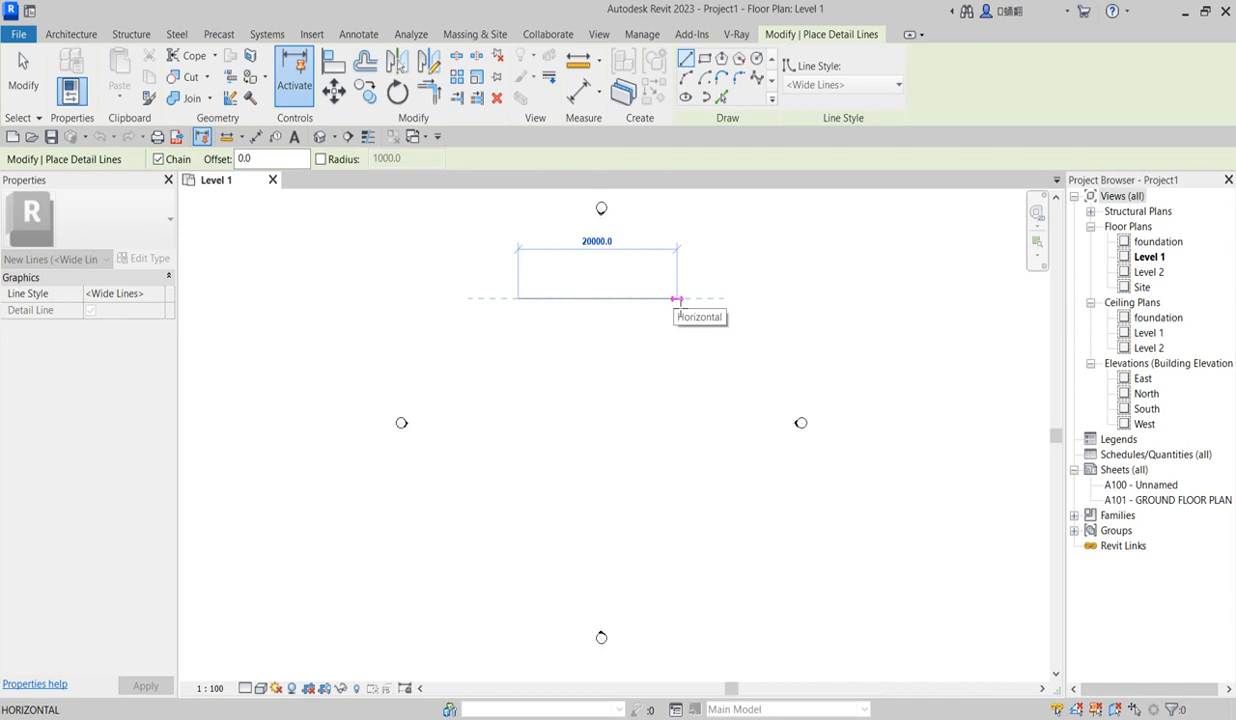
text(90.)
text(000)
key(Return)
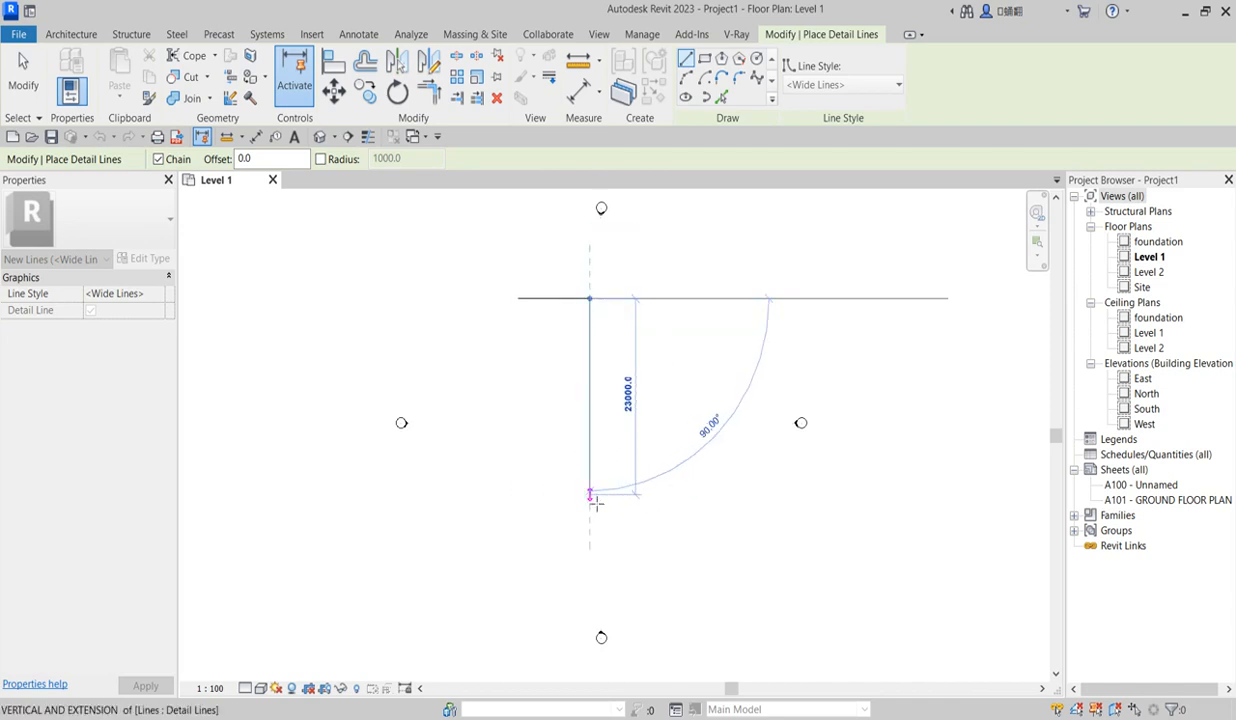
Continue the detail lines 18000 mm straight down, close them into a rectangle at the starting point, and finish the command
text(1)
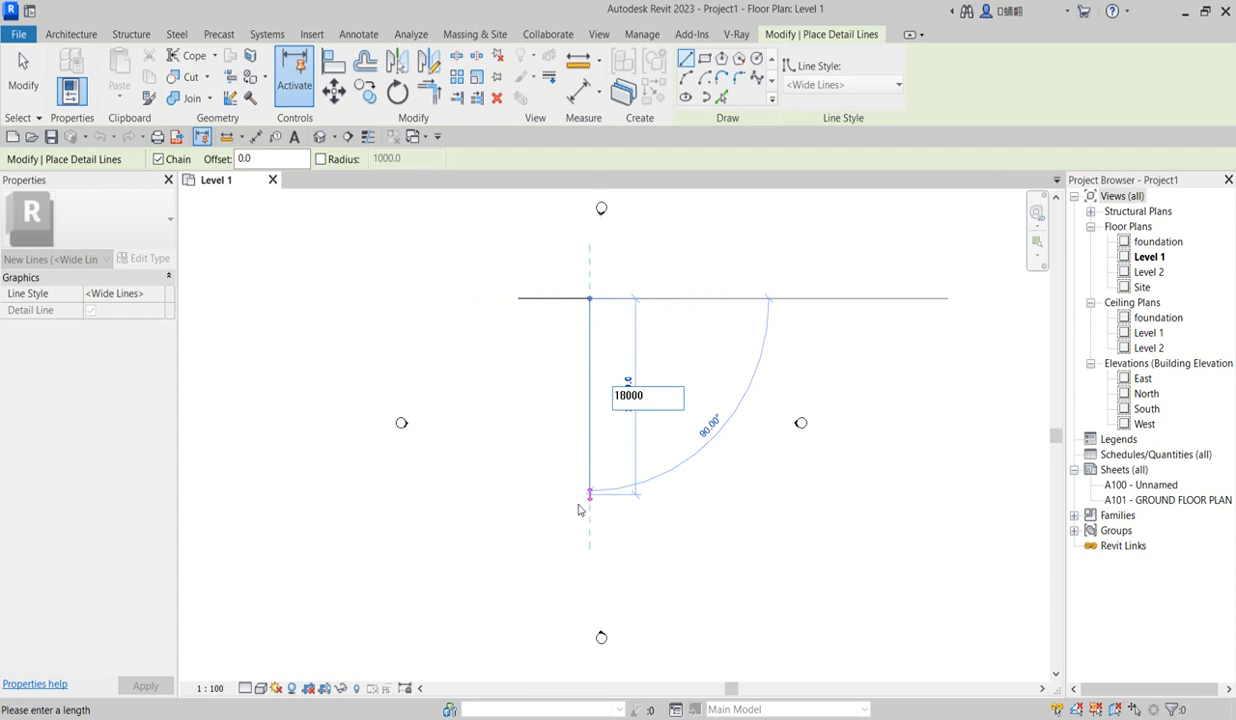
text(8000)
key(Return)
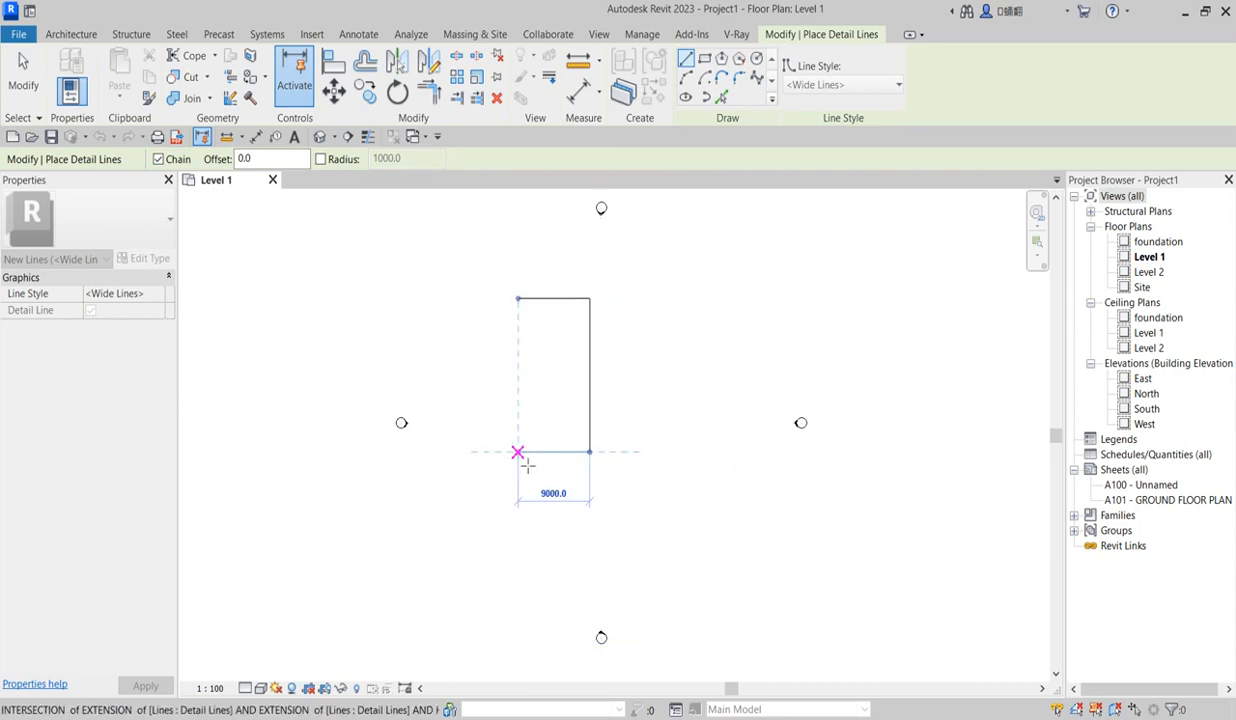
click(517, 452)
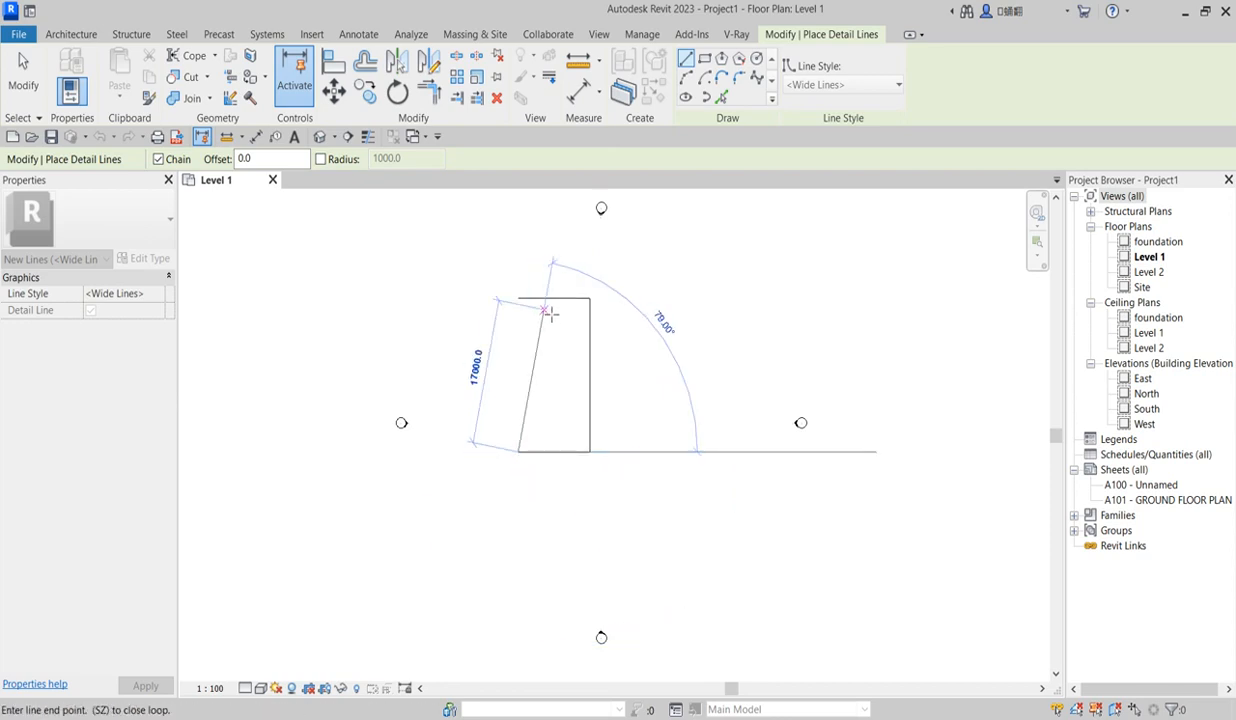
click(517, 298)
right_click(474, 318)
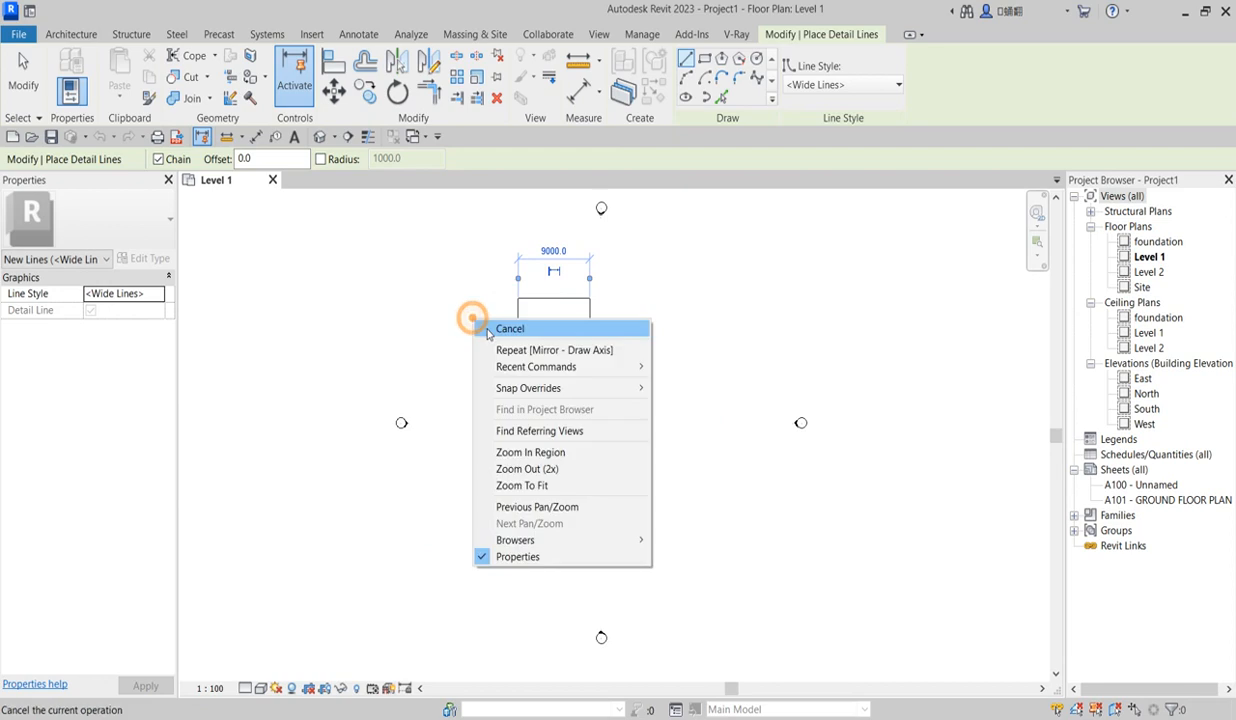
click(510, 329)
right_click(443, 316)
click(470, 318)
Move the whole detail-line rectangle down and to the right so it sits centrally between the four elevation markers
mouse_move(478, 280)
mouse_down()
mouse_move(573, 343)
mouse_move(610, 488)
mouse_up()
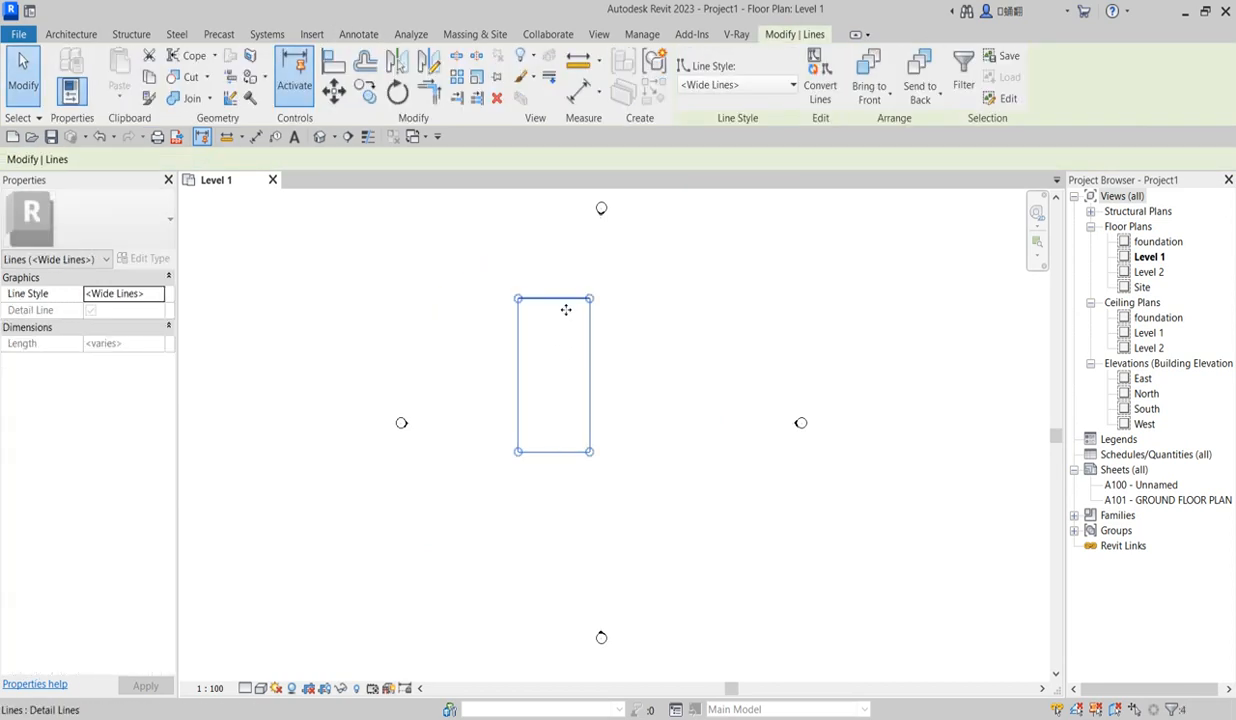
mouse_move(560, 304)
mouse_down()
mouse_move(626, 328)
mouse_move(614, 384)
mouse_up()
scroll(698, 395, up, 1)
click(698, 395)
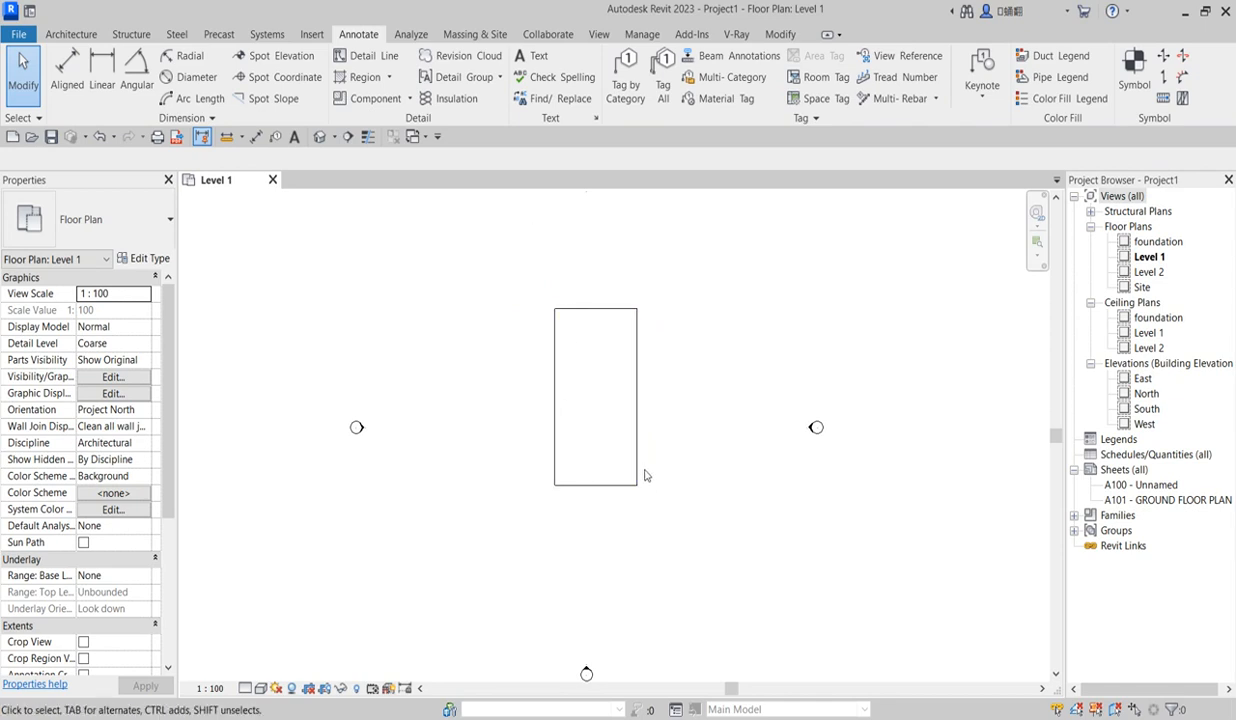
scroll(590, 444, up, 1)
scroll(555, 428, down, 1)
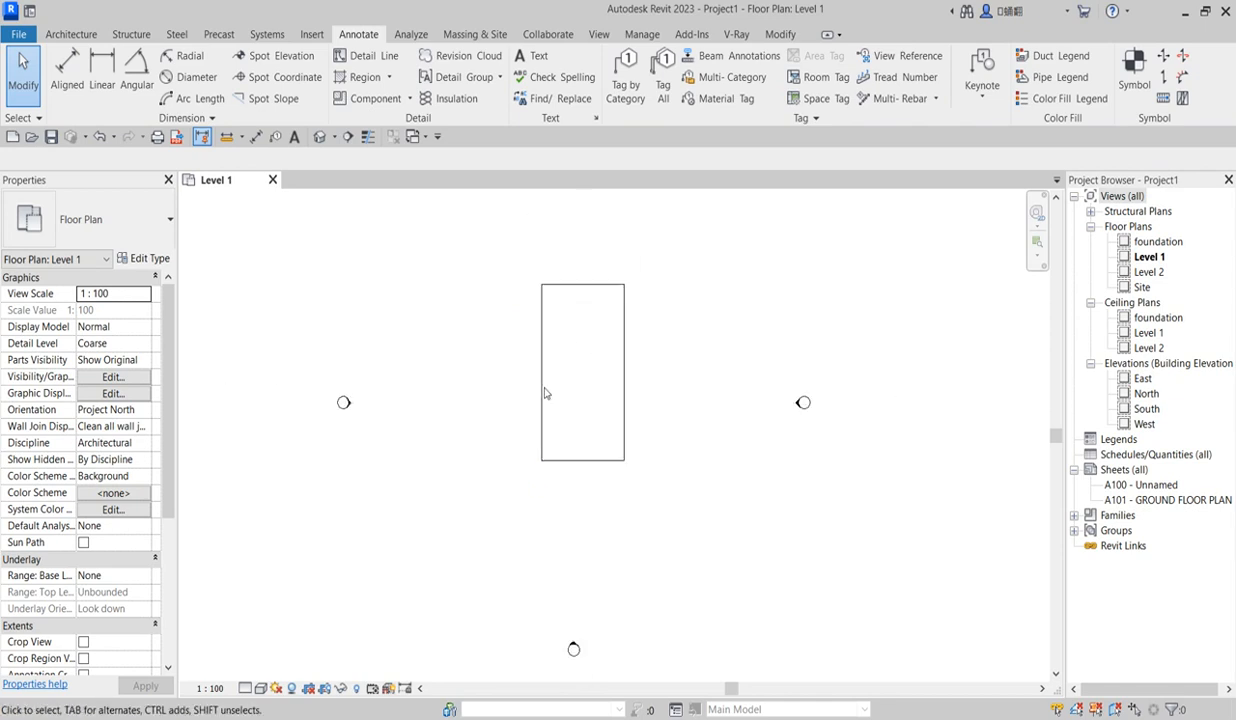
scroll(552, 366, up, 1)
scroll(635, 428, down, 2)
scroll(628, 338, up, 1)
scroll(631, 342, down, 2)
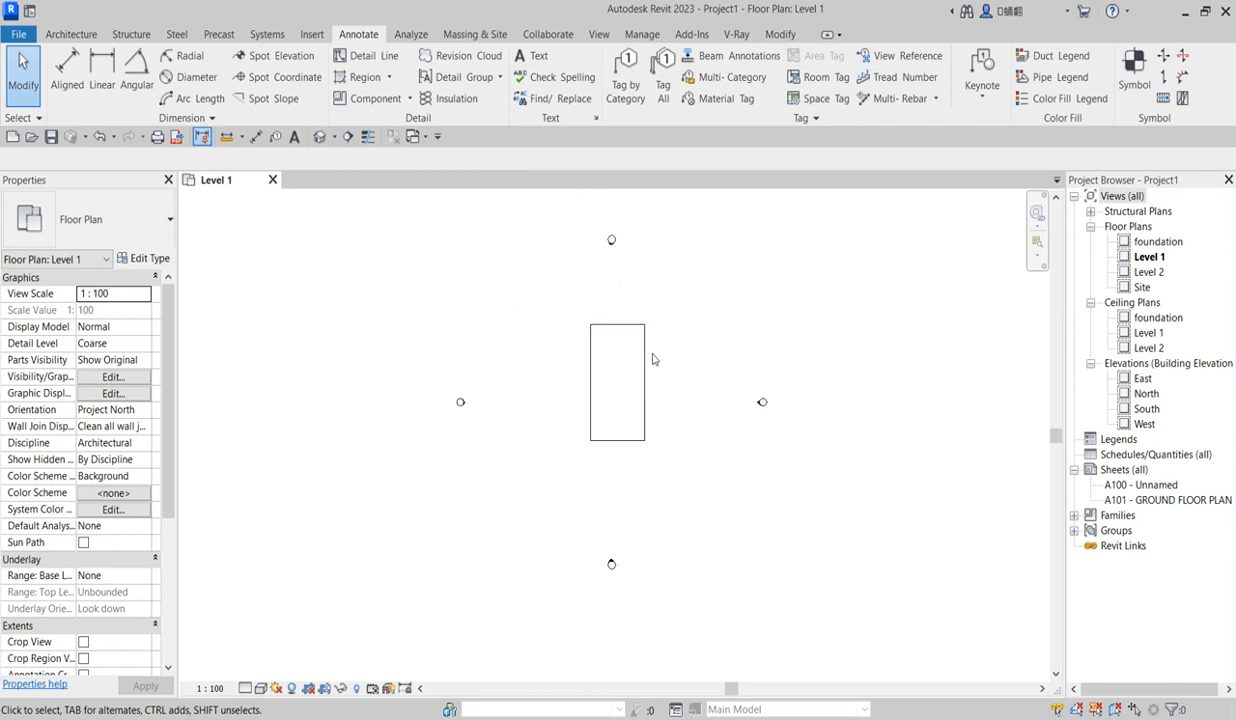
scroll(630, 342, up, 1)
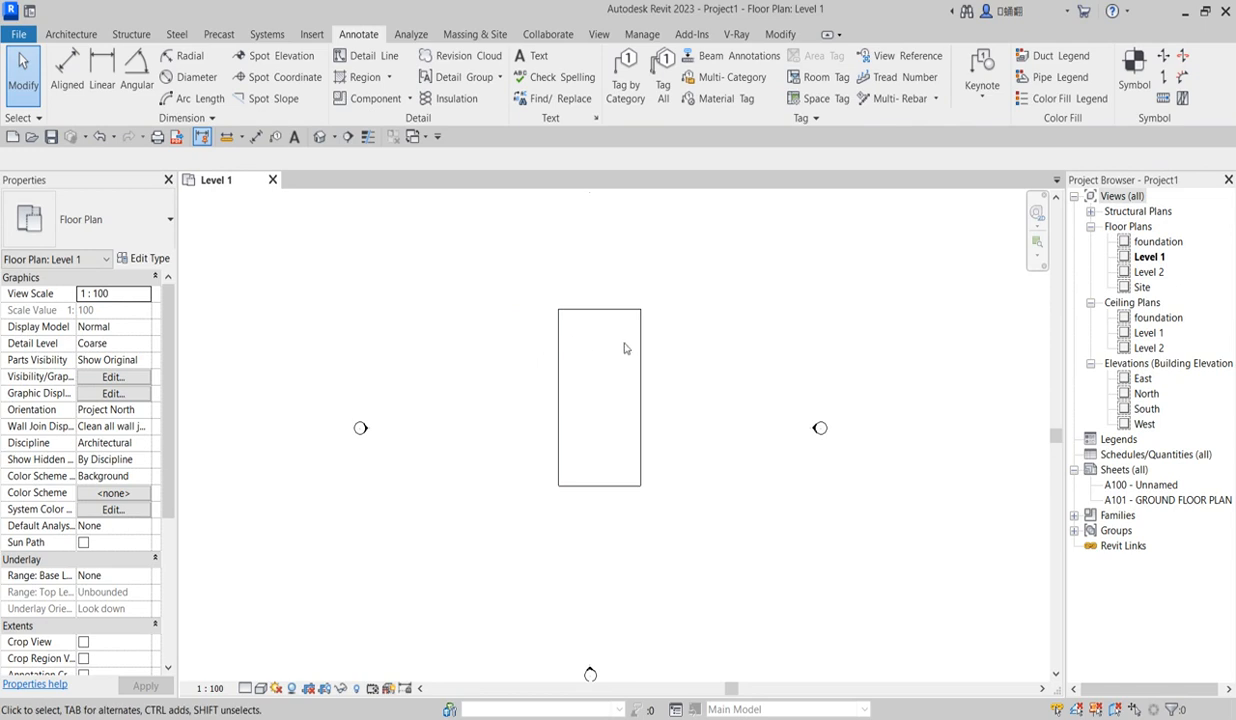
scroll(610, 378, up, 1)
scroll(556, 345, up, 3)
scroll(556, 342, down, 4)
scroll(590, 360, up, 1)
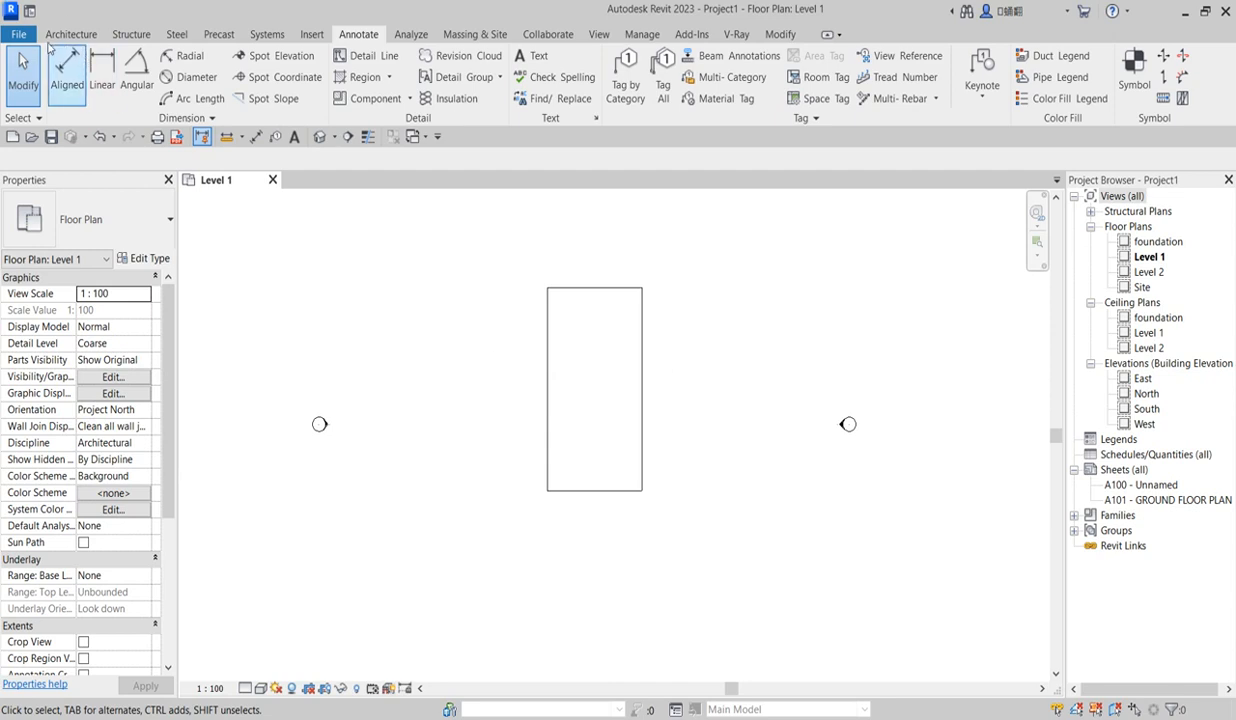
Draw a horizontal Generic - 200mm wall across the rectangle's full 9000 mm width, about 3000 mm below its upper edge
click(68, 34)
click(66, 68)
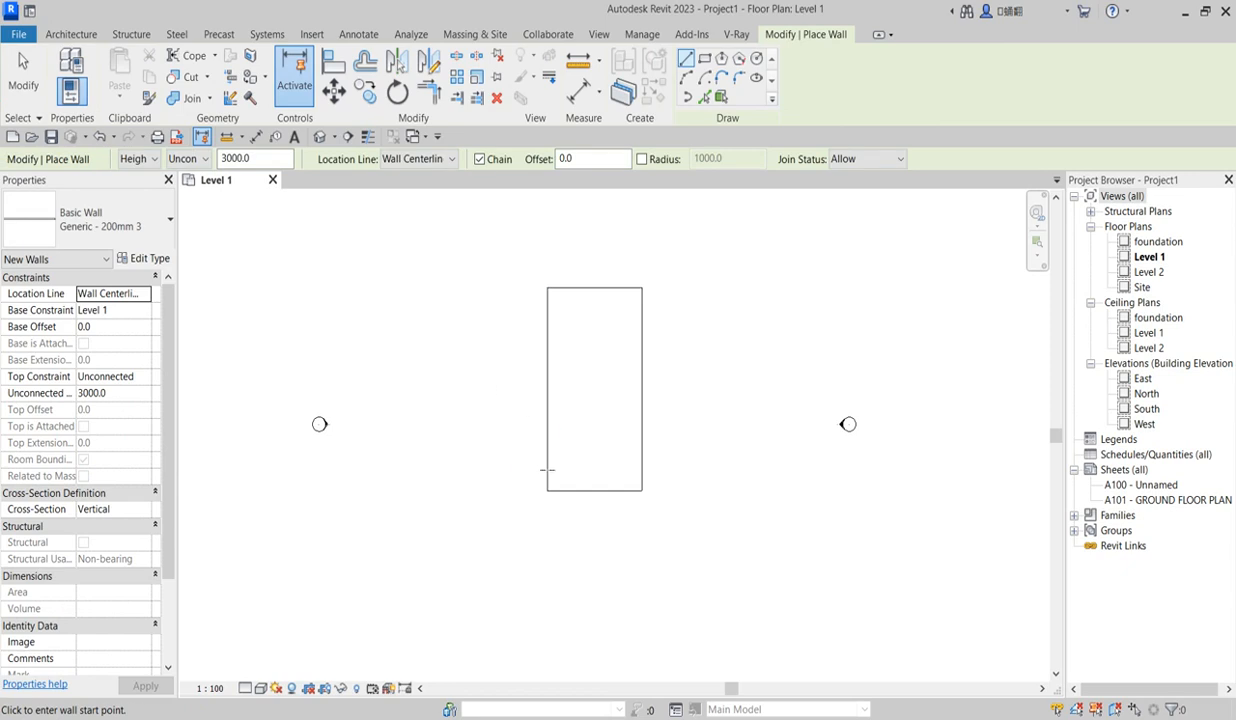
click(166, 219)
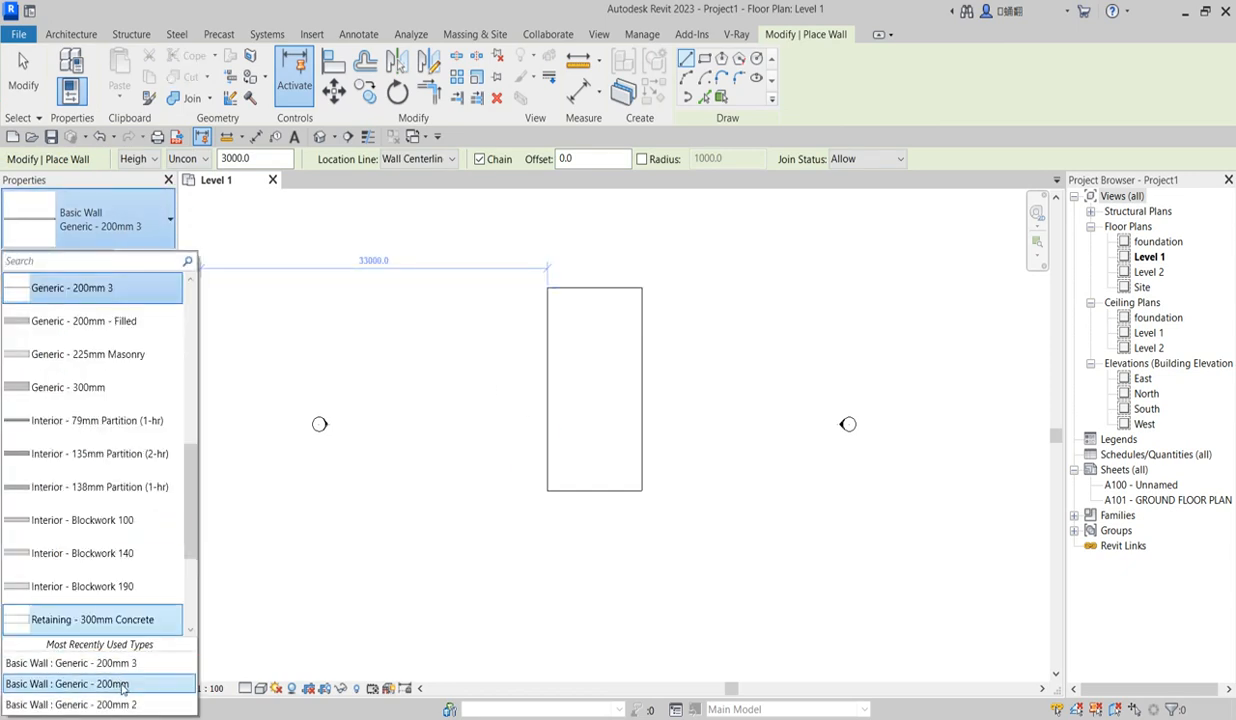
click(100, 684)
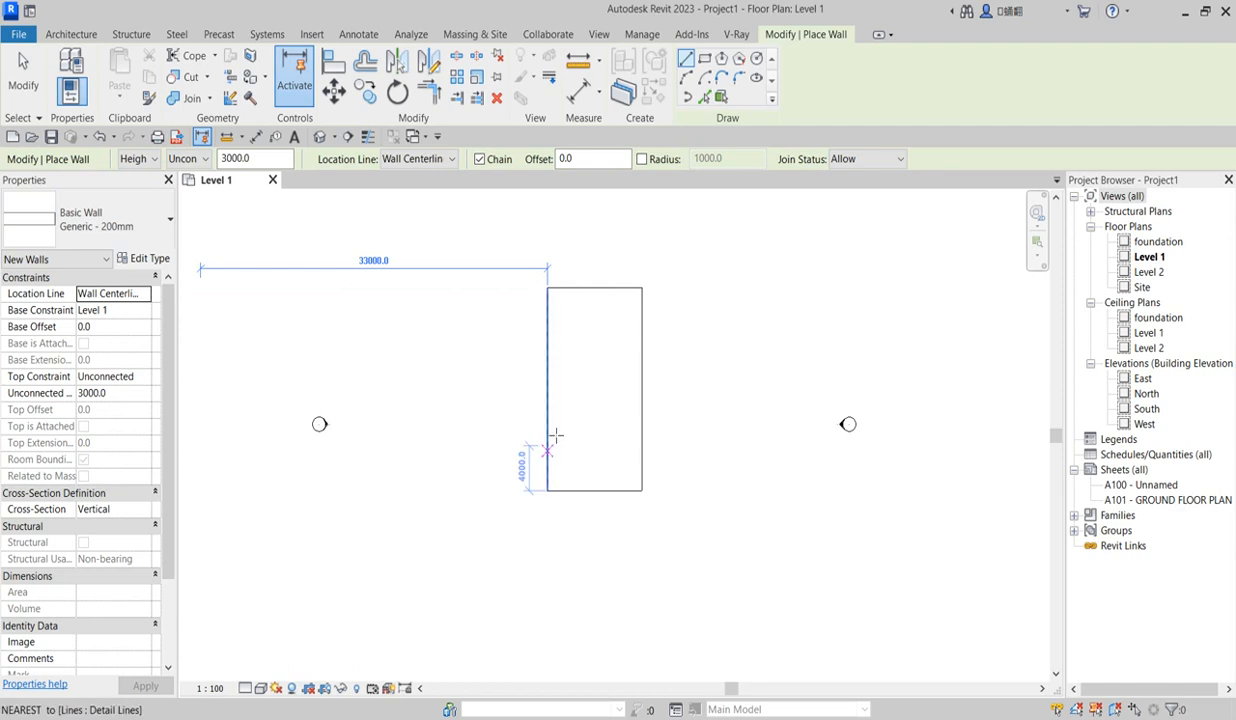
scroll(560, 294, up, 2)
scroll(588, 288, up, 2)
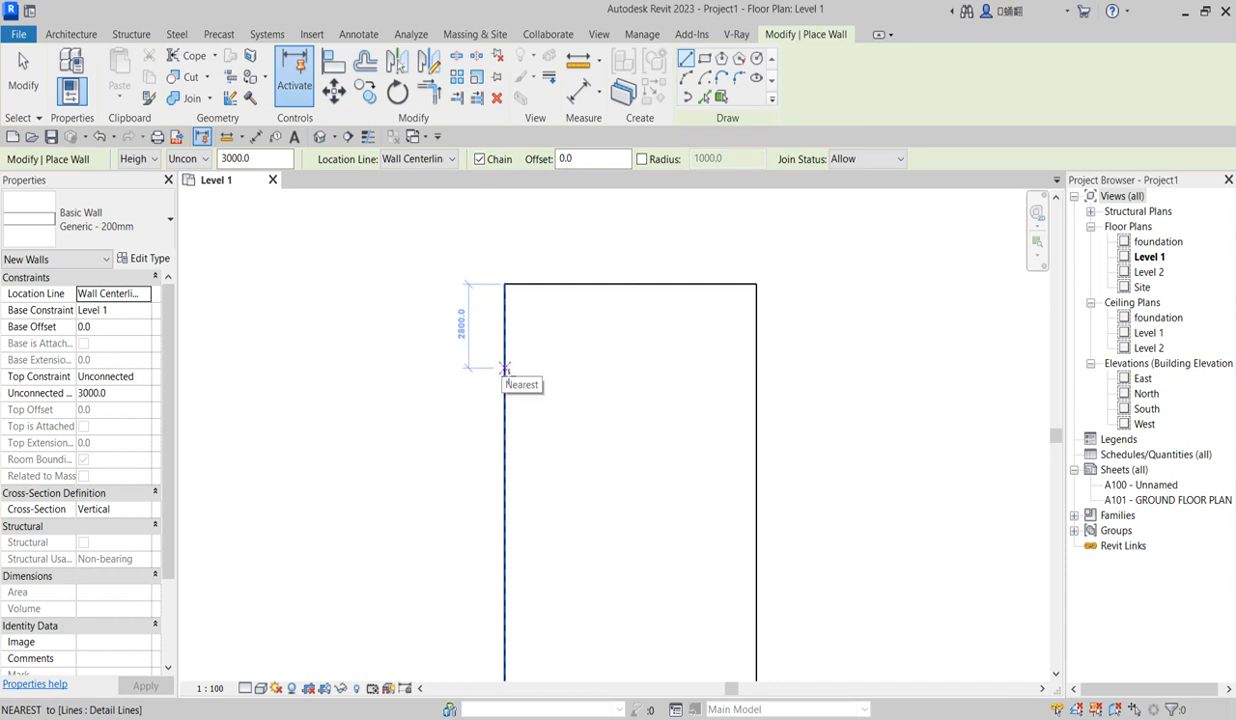
click(505, 372)
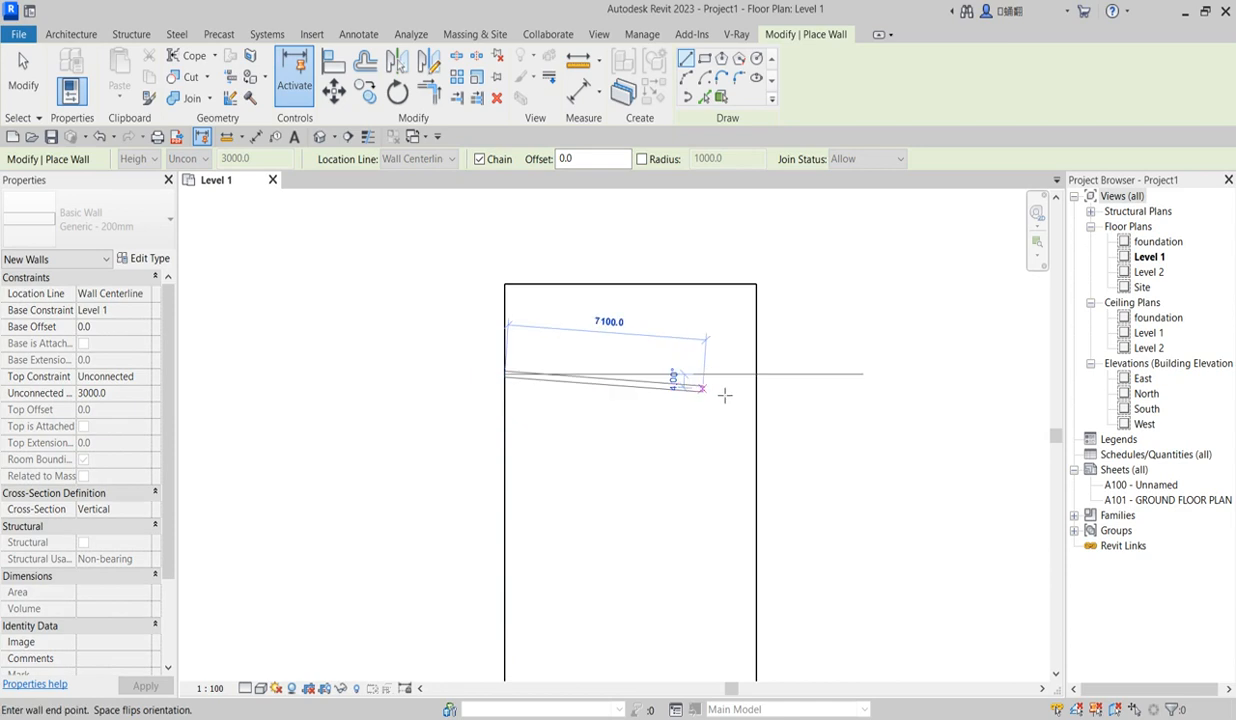
click(757, 374)
scroll(600, 336, down, 4)
right_click(602, 340)
click(639, 349)
Draw a second full-width horizontal wall about 3100 mm above the rectangle's lower edge
scroll(561, 525, up, 2)
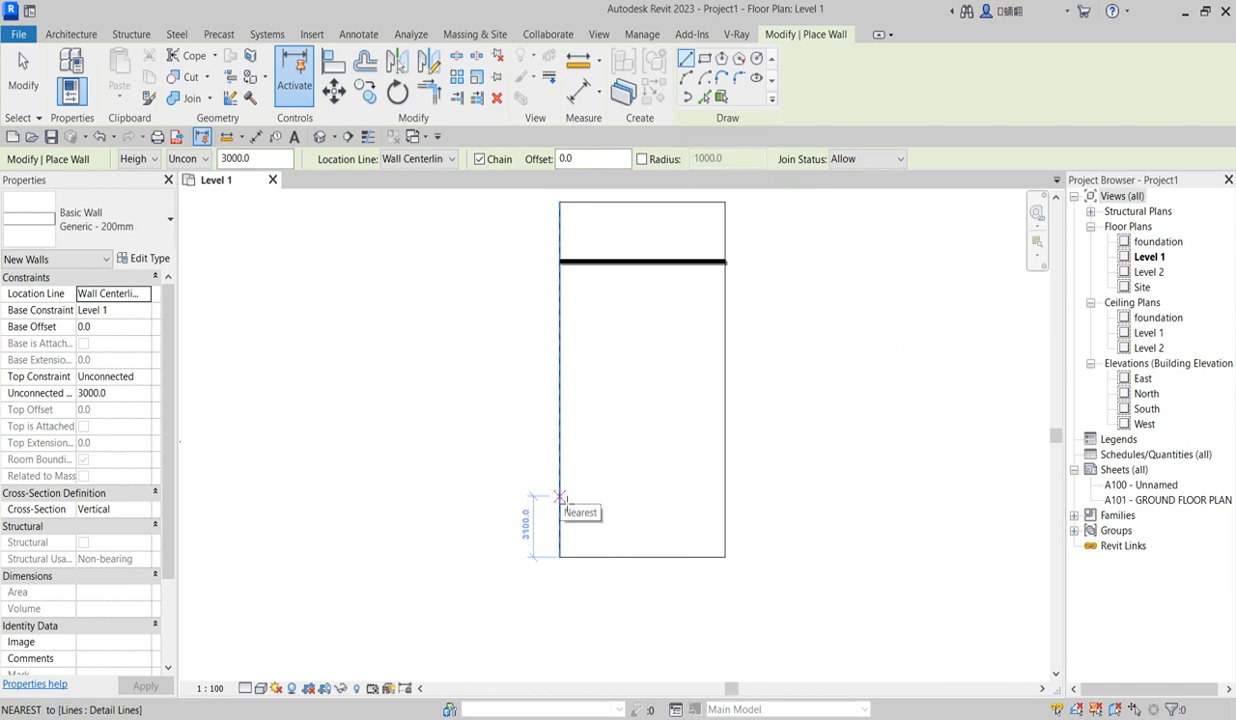
click(560, 496)
click(727, 495)
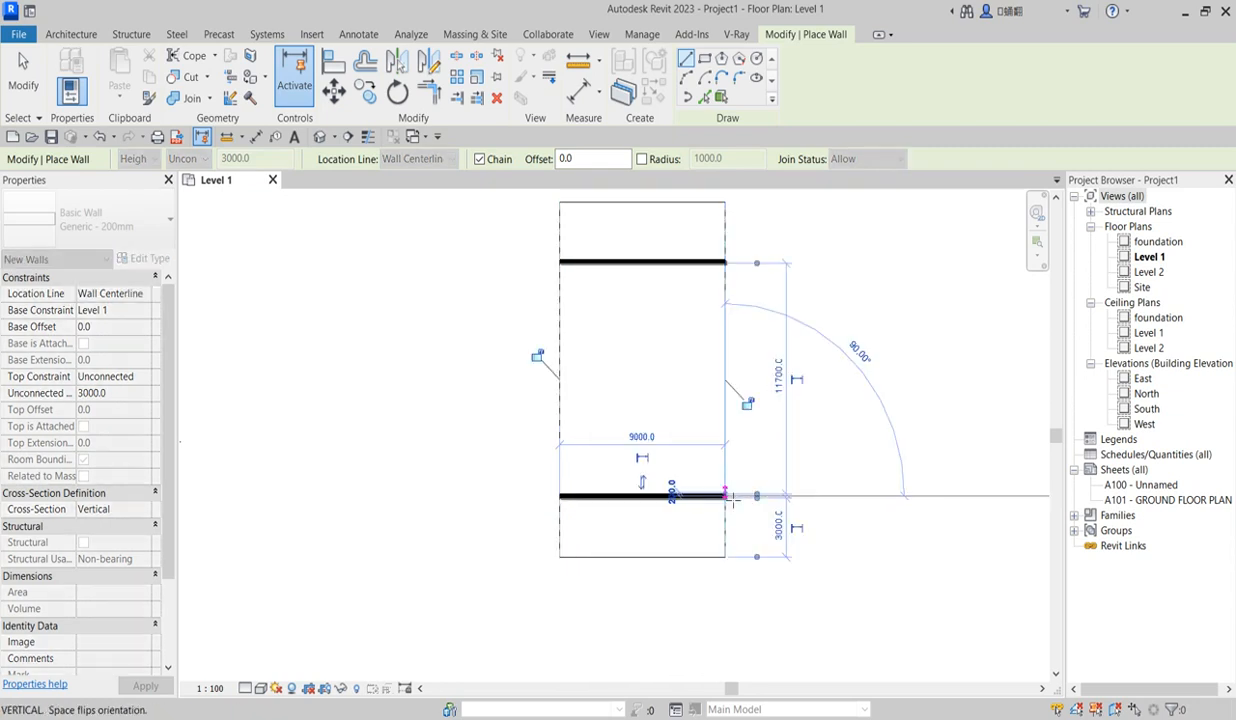
key(Escape)
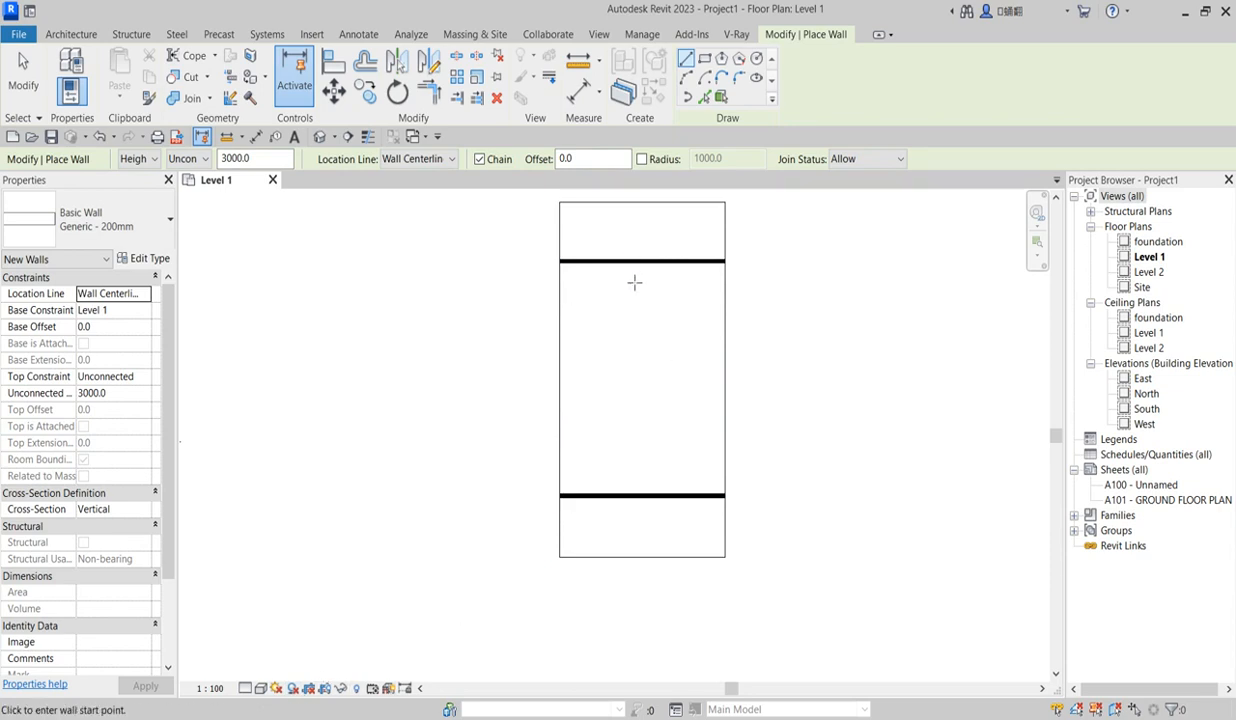
Connect the two horizontal walls with two vertical walls, about 1300 mm inside the left detail line and 1100 mm inside the right one
scroll(588, 270, up, 2)
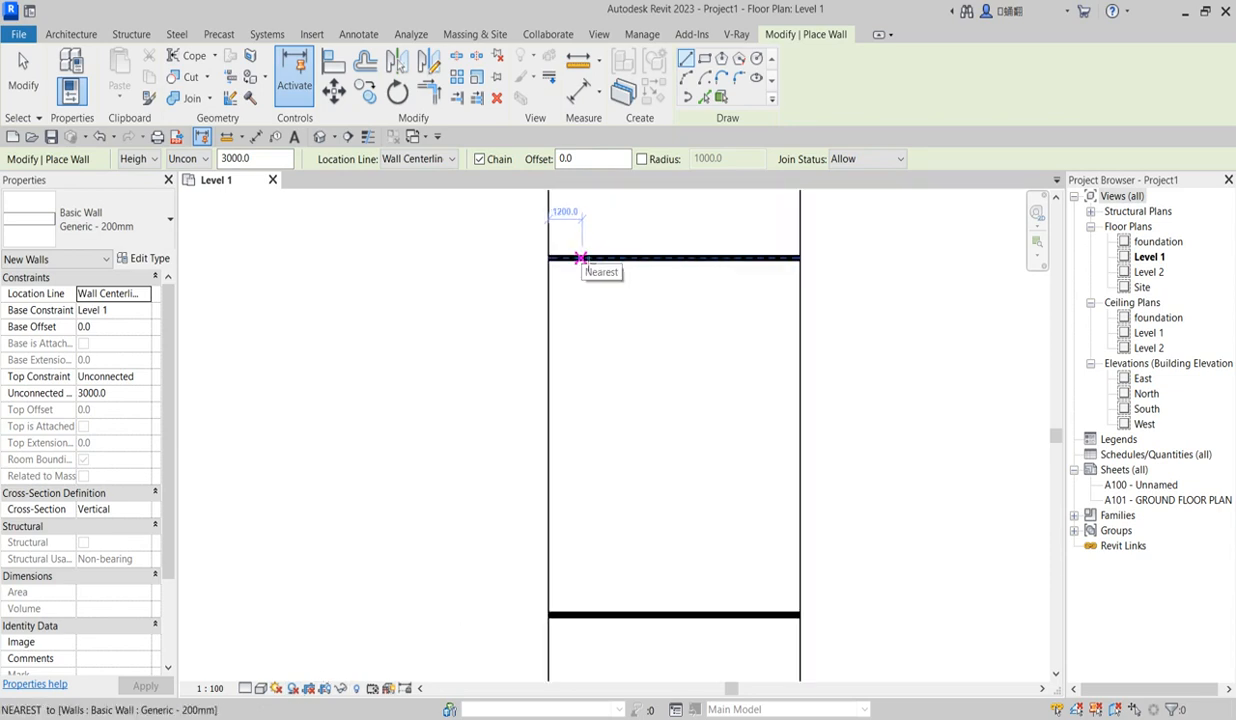
click(588, 259)
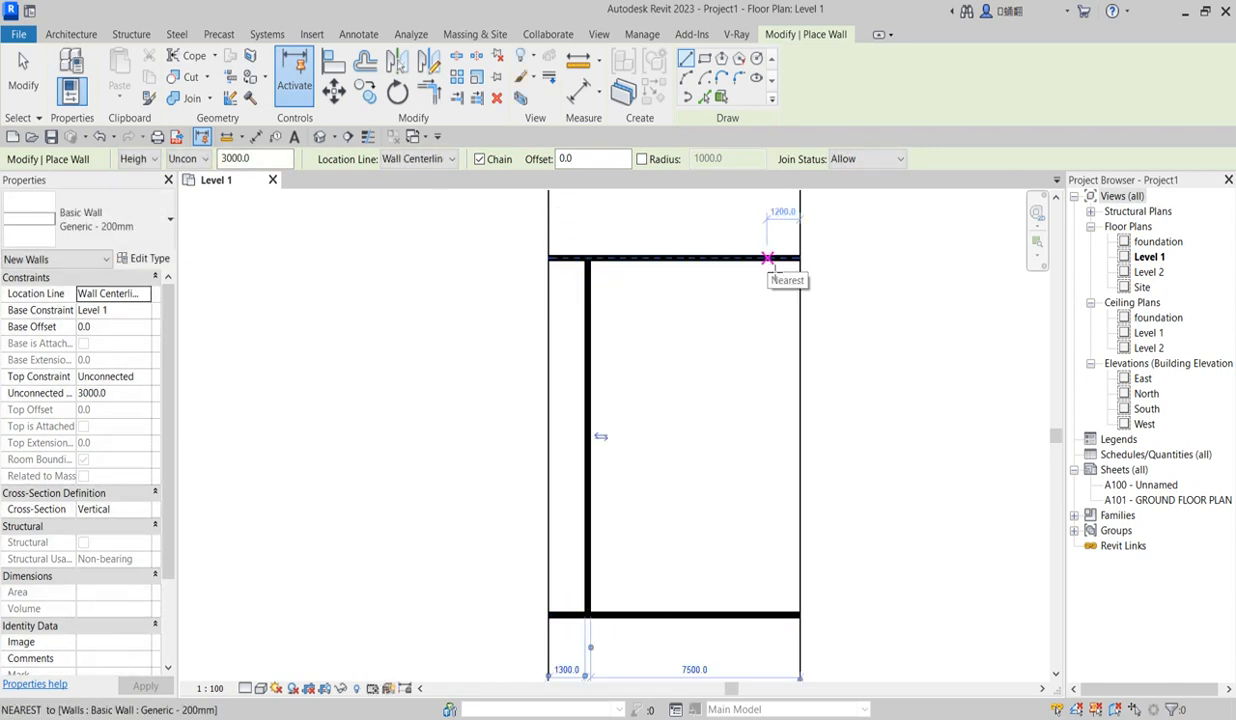
click(767, 258)
click(766, 614)
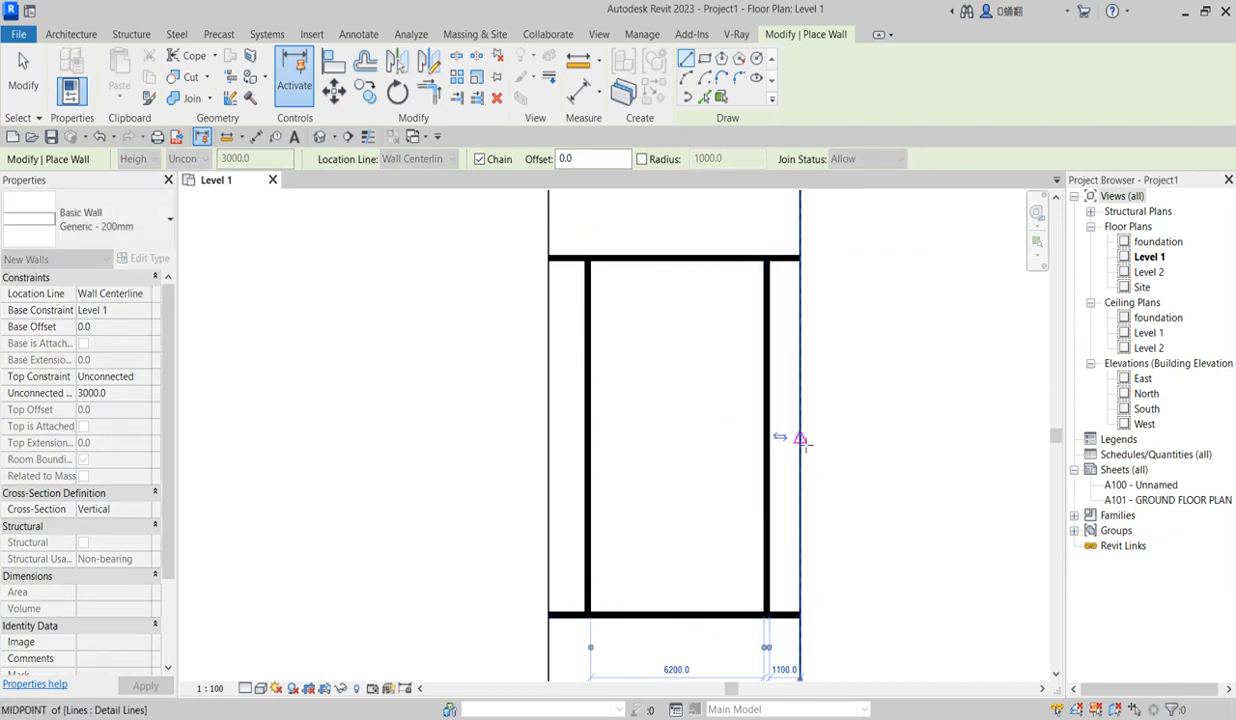
key(Escape)
scroll(800, 455, down, 1)
scroll(705, 390, down, 1)
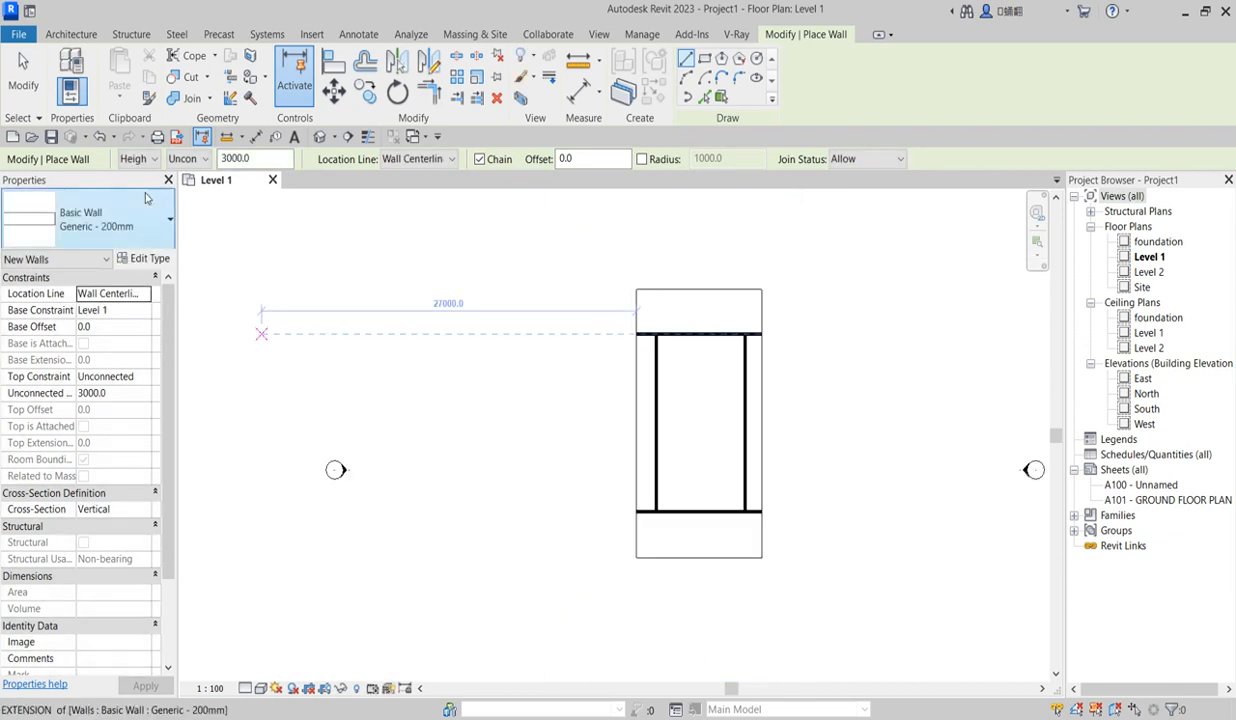
Trim the overhanging ends of the four walls so they form a closed rectangle with clean corners
click(428, 90)
click(660, 362)
click(675, 336)
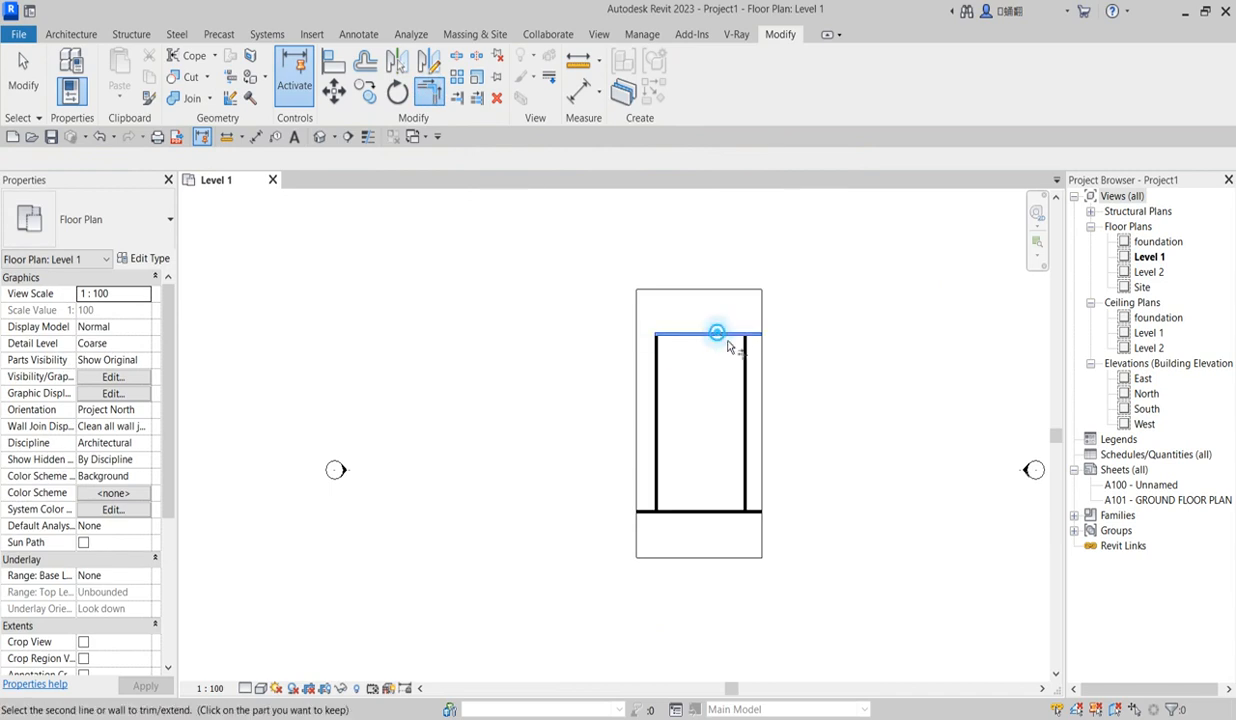
click(712, 508)
click(745, 473)
click(690, 508)
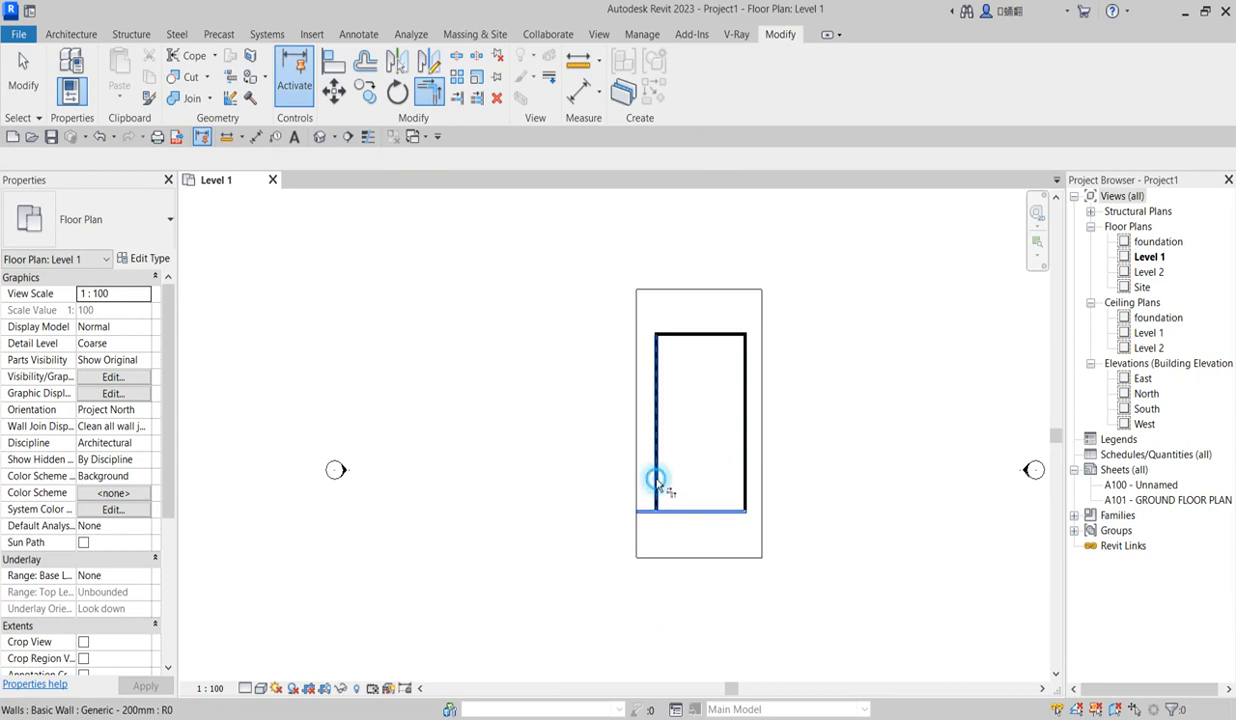
click(655, 479)
scroll(690, 461, up, 3)
right_click(684, 403)
click(729, 408)
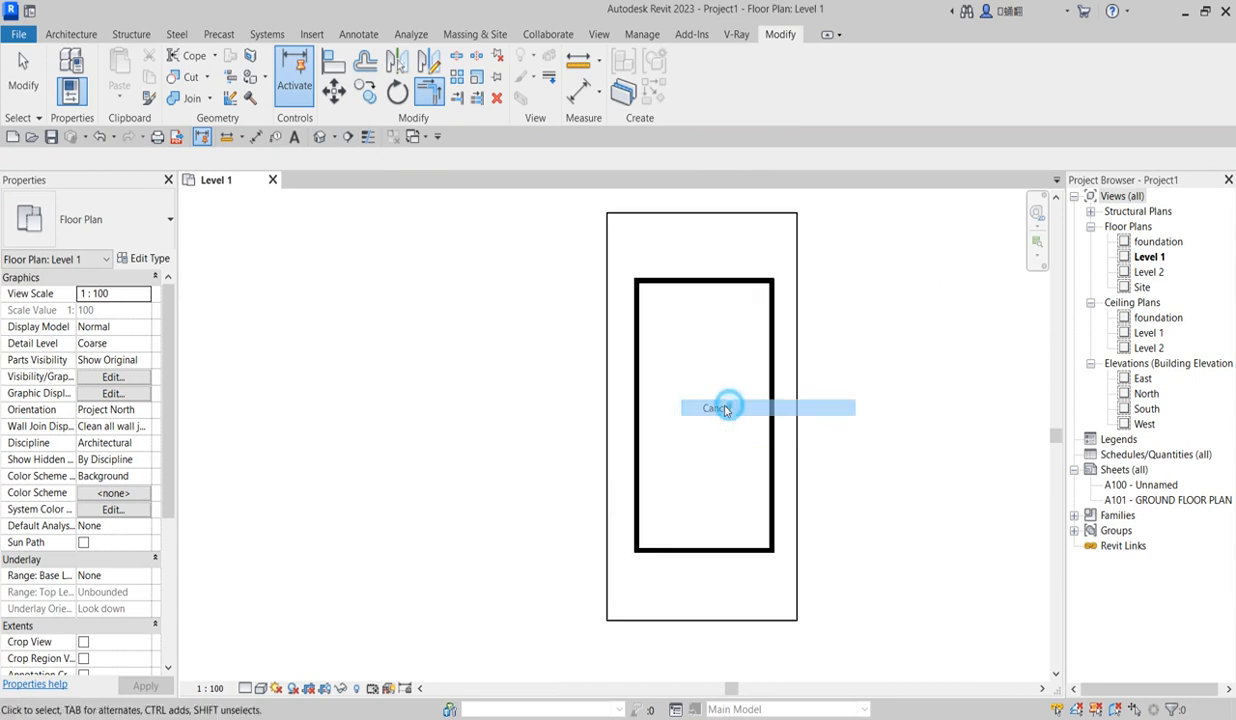
Draw a horizontal Generic - 200mm partition between the side walls, about 2800 mm above the lower exterior wall
scroll(623, 498, down, 3)
scroll(639, 496, up, 4)
scroll(600, 430, down, 4)
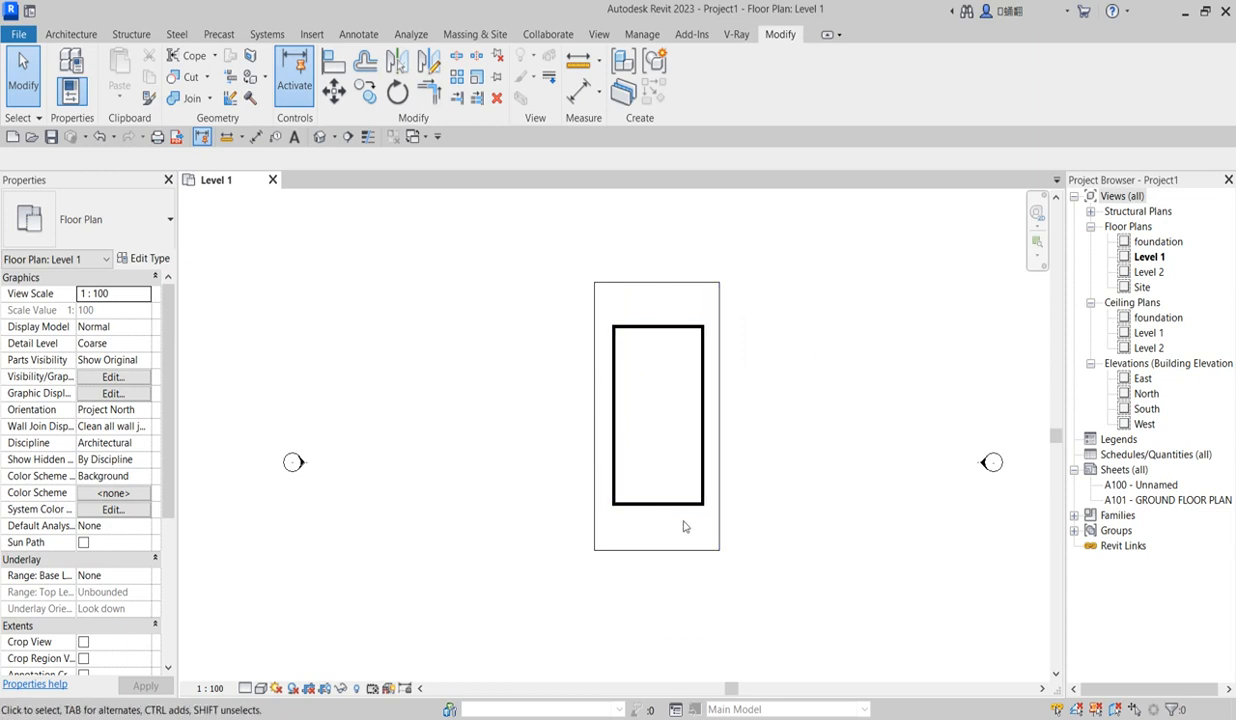
scroll(684, 370, up, 2)
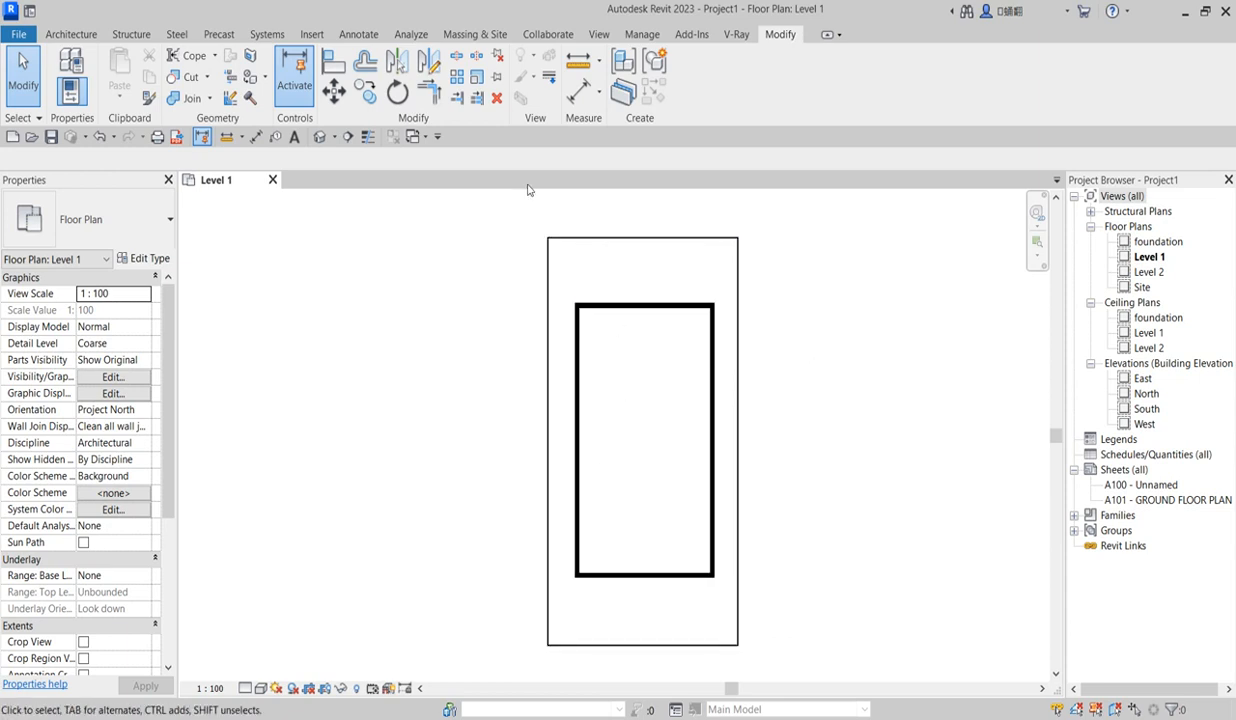
click(577, 466)
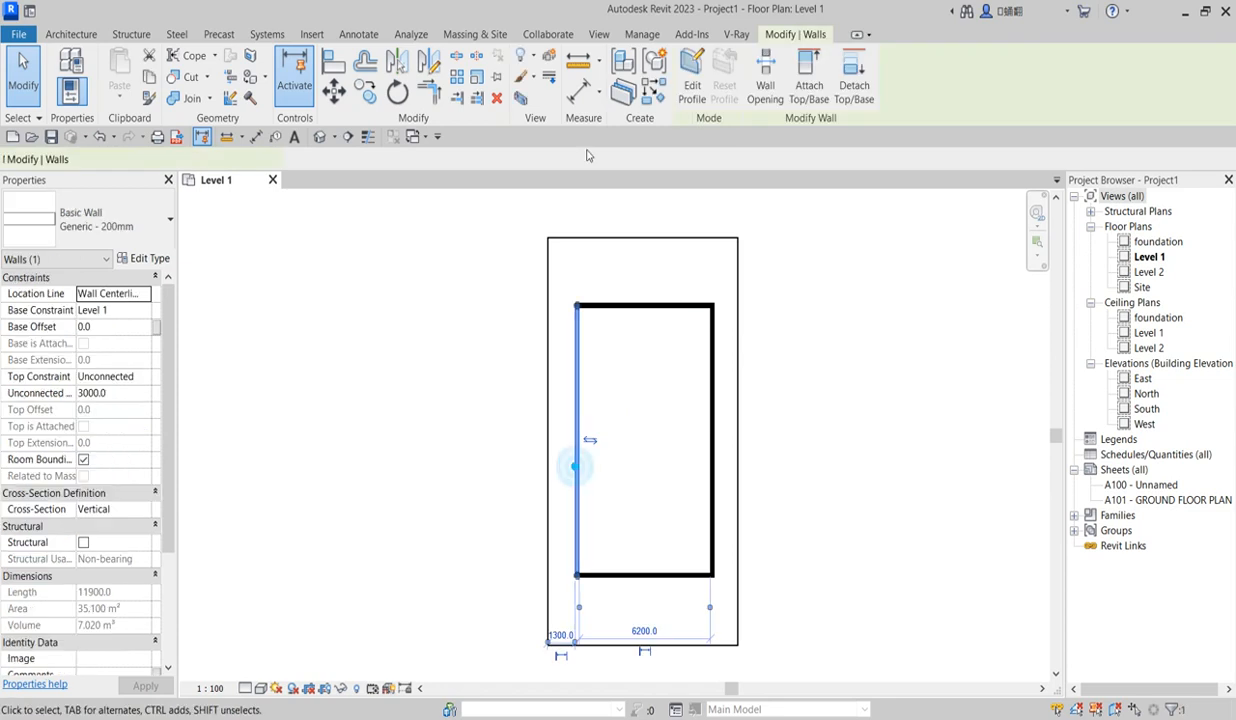
scroll(593, 563, up, 2)
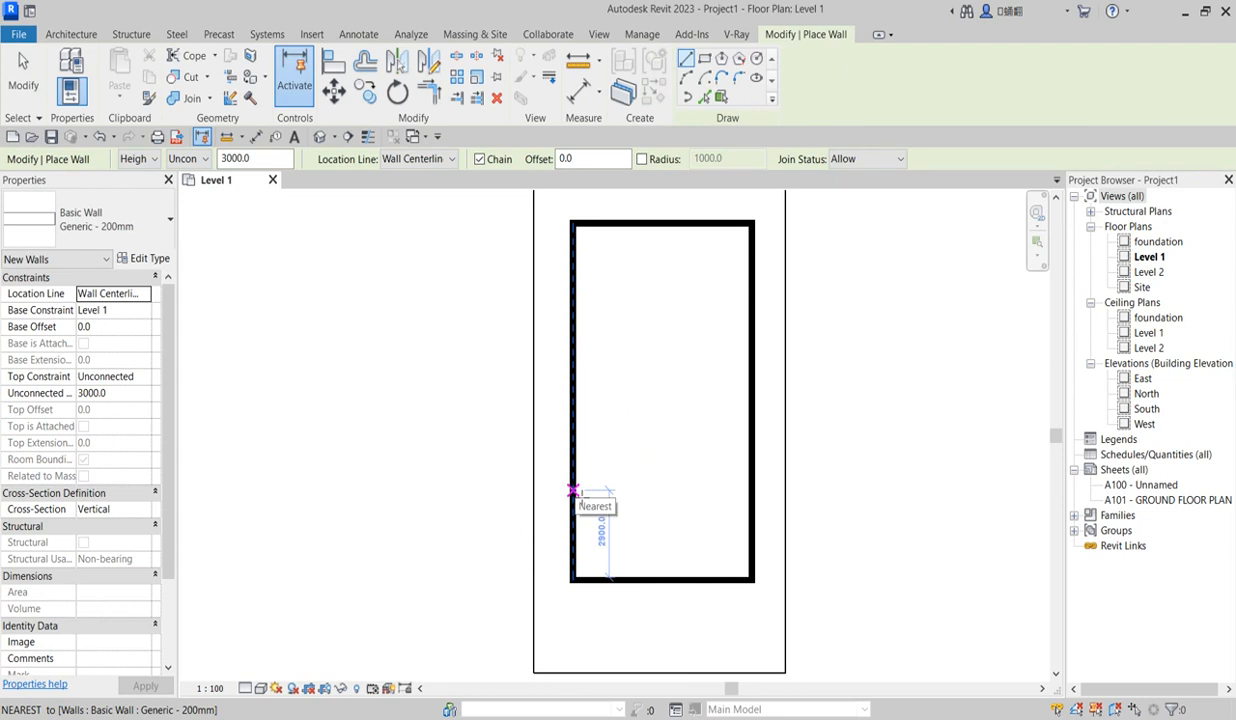
click(575, 490)
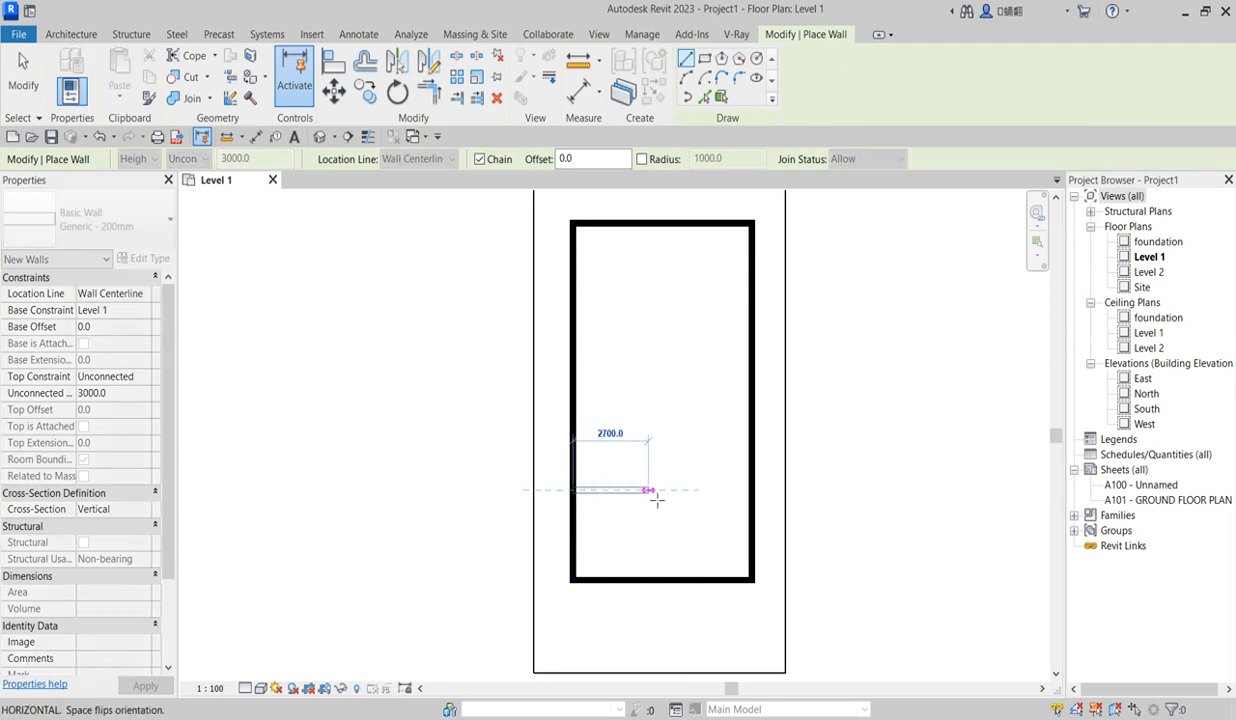
click(751, 490)
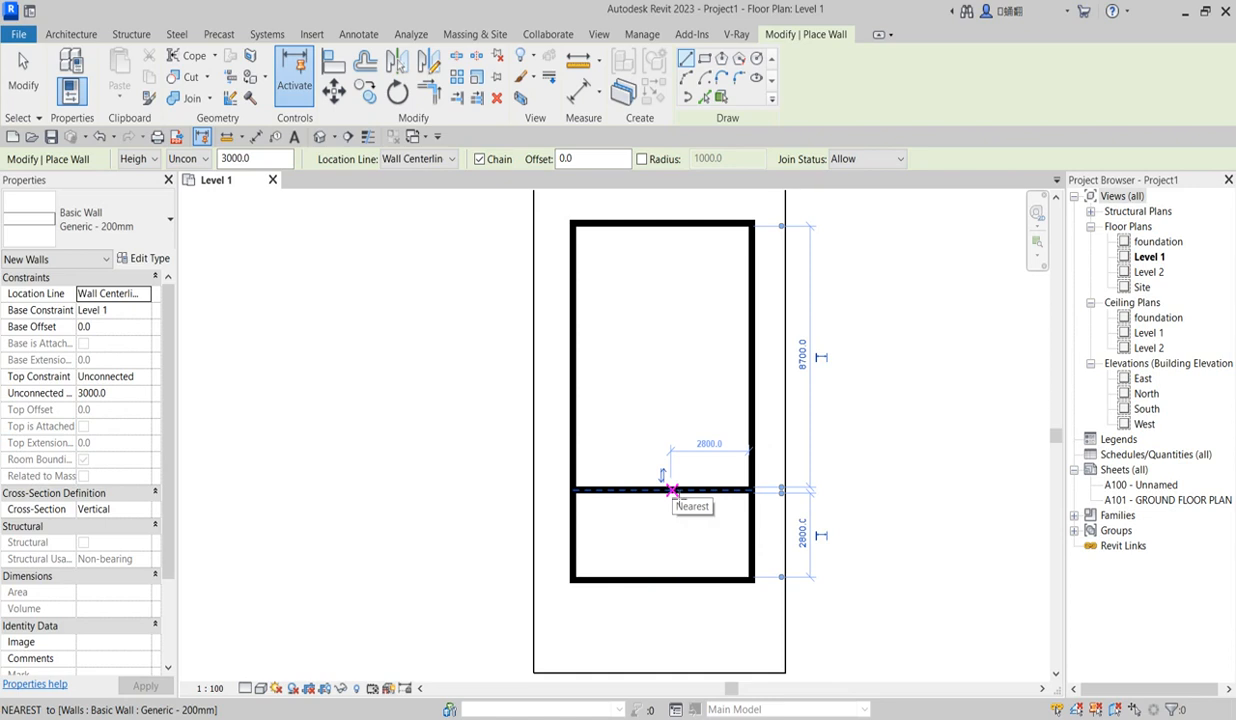
Divide the lowest room with a vertical partition running from the middle of the horizontal partition to the lower wall
click(662, 490)
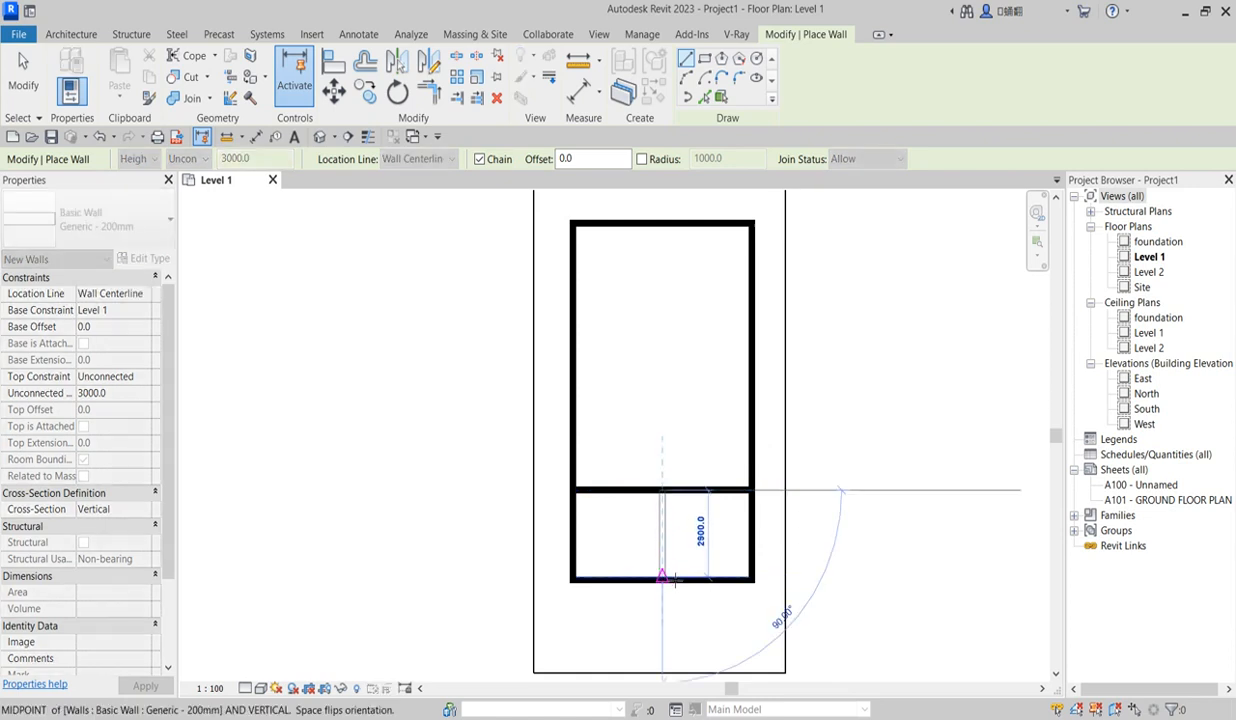
click(675, 578)
key(Escape)
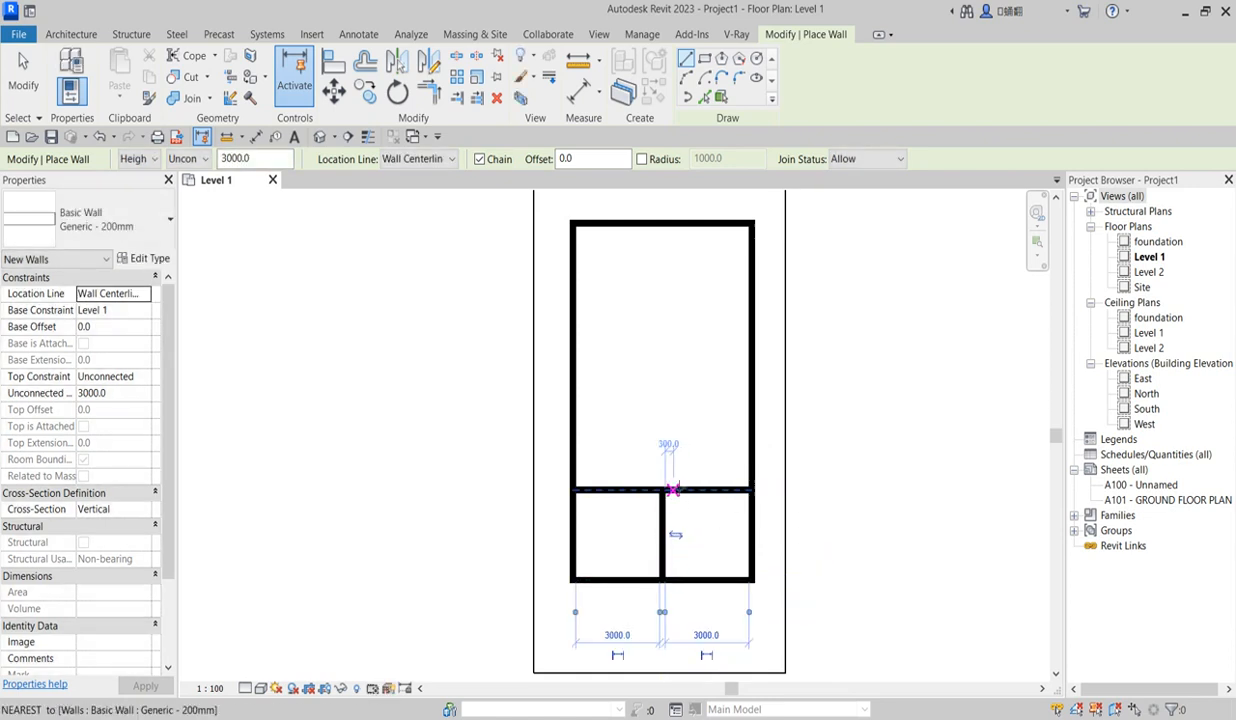
Draw a second full-width horizontal partition about 3100 mm above the first and split the space between them with a vertical wall at mid-width
click(575, 392)
click(751, 392)
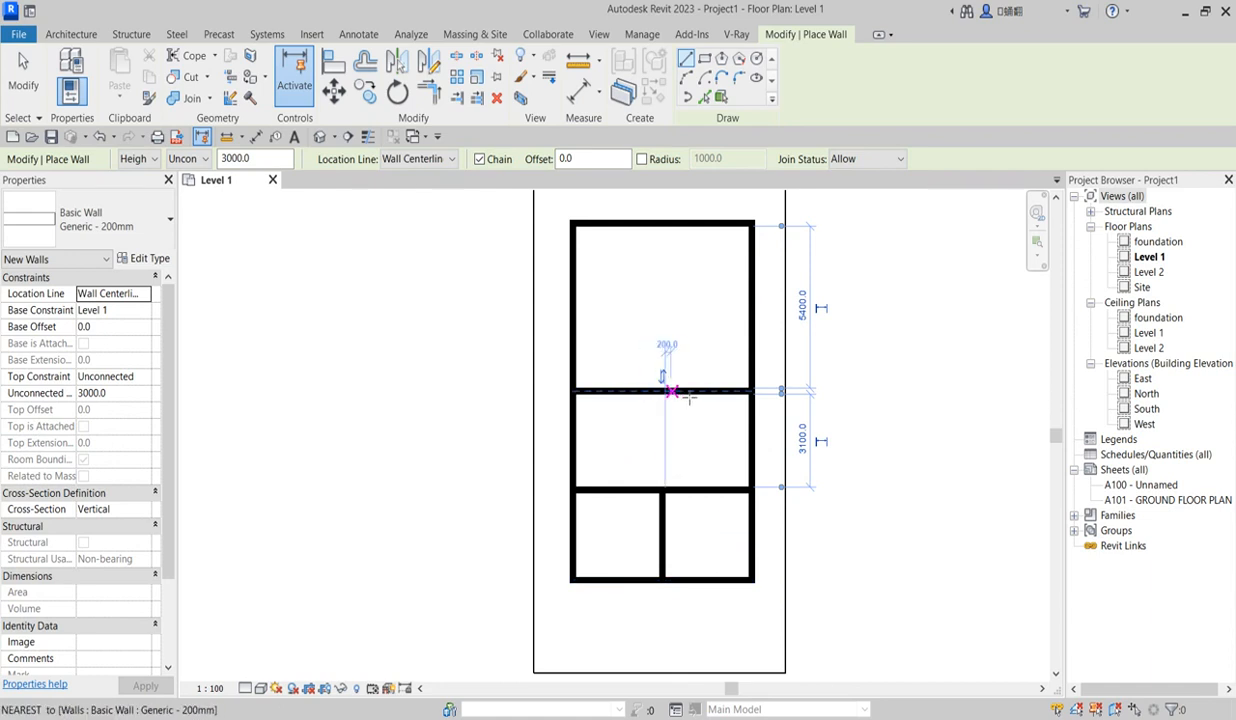
click(661, 377)
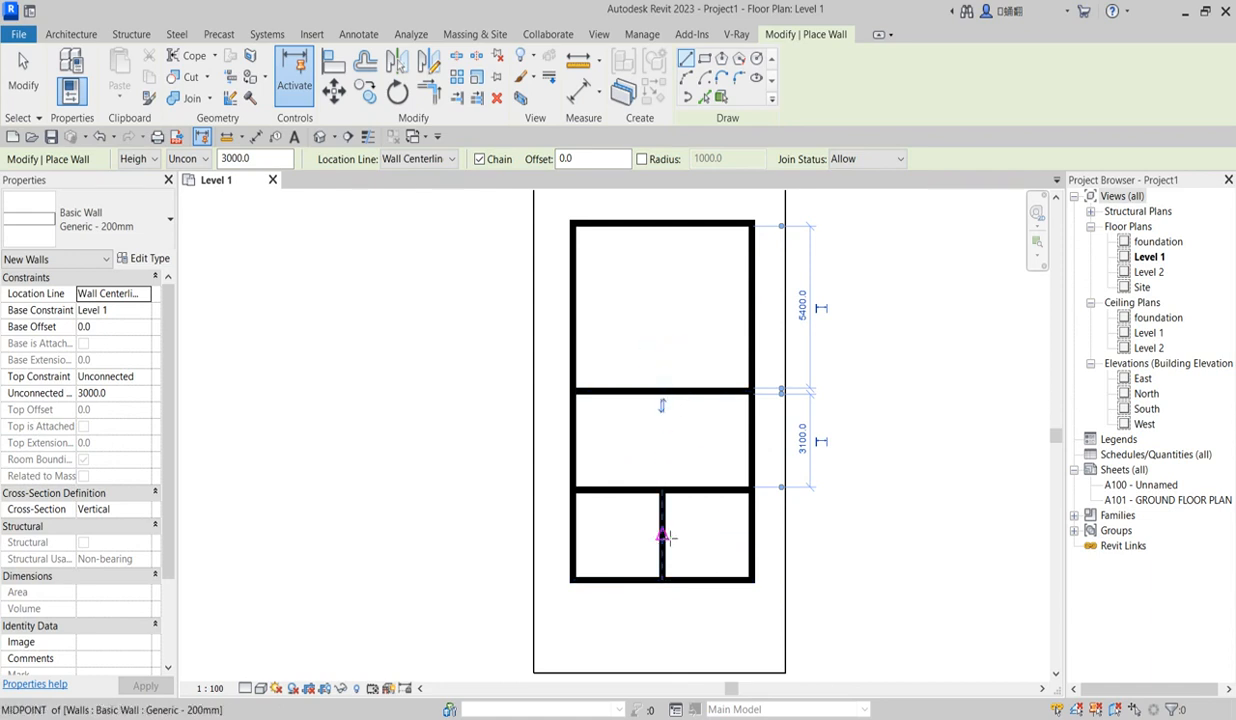
click(662, 491)
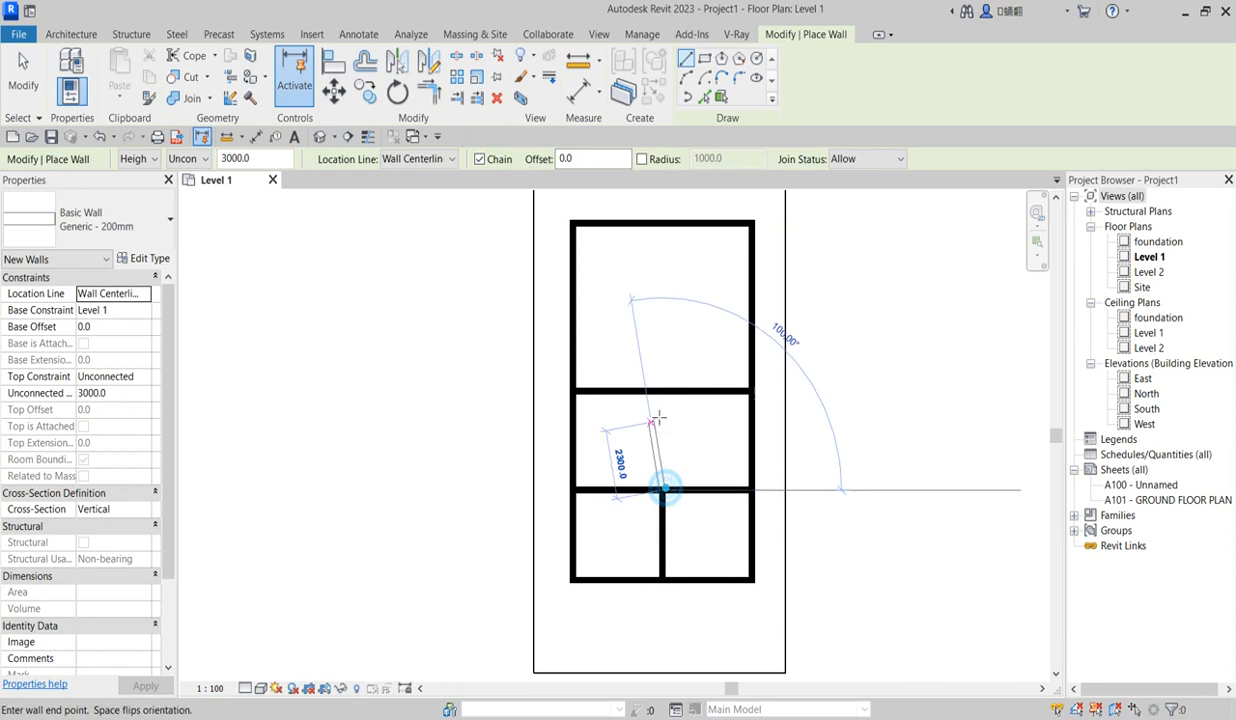
click(662, 388)
key(Escape)
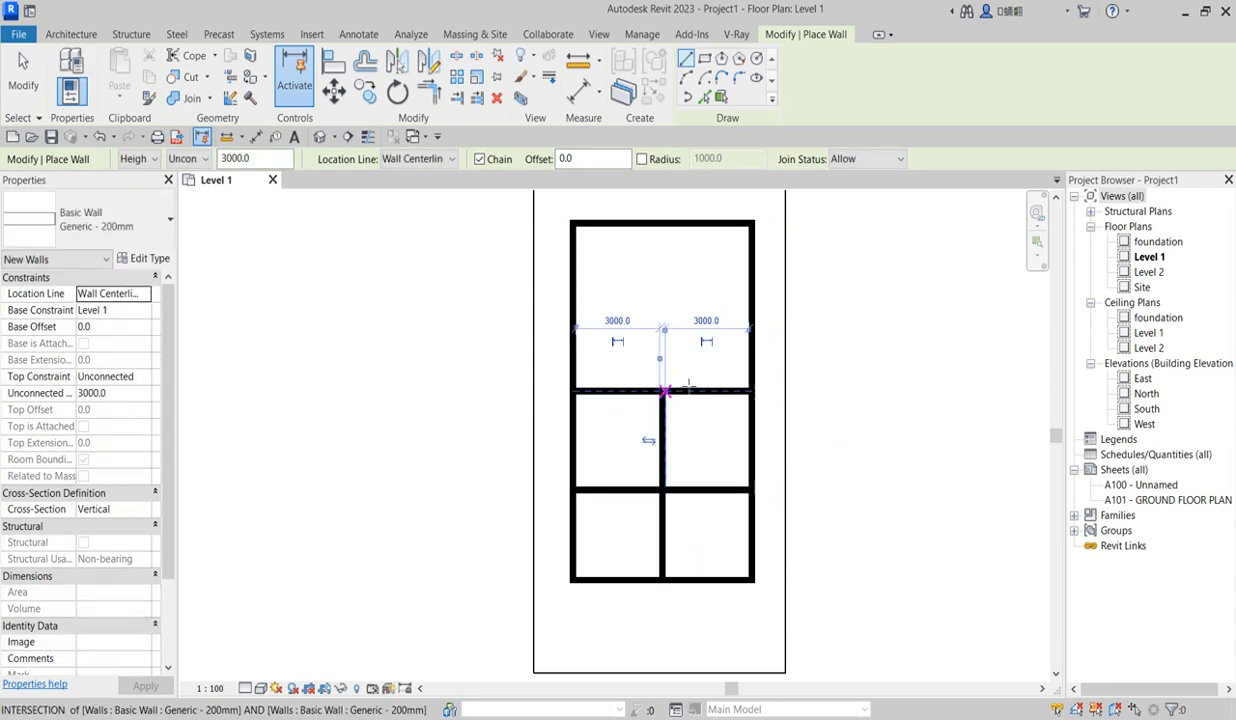
Draw a third full-width horizontal partition about 2800 mm below the upper exterior wall
click(574, 316)
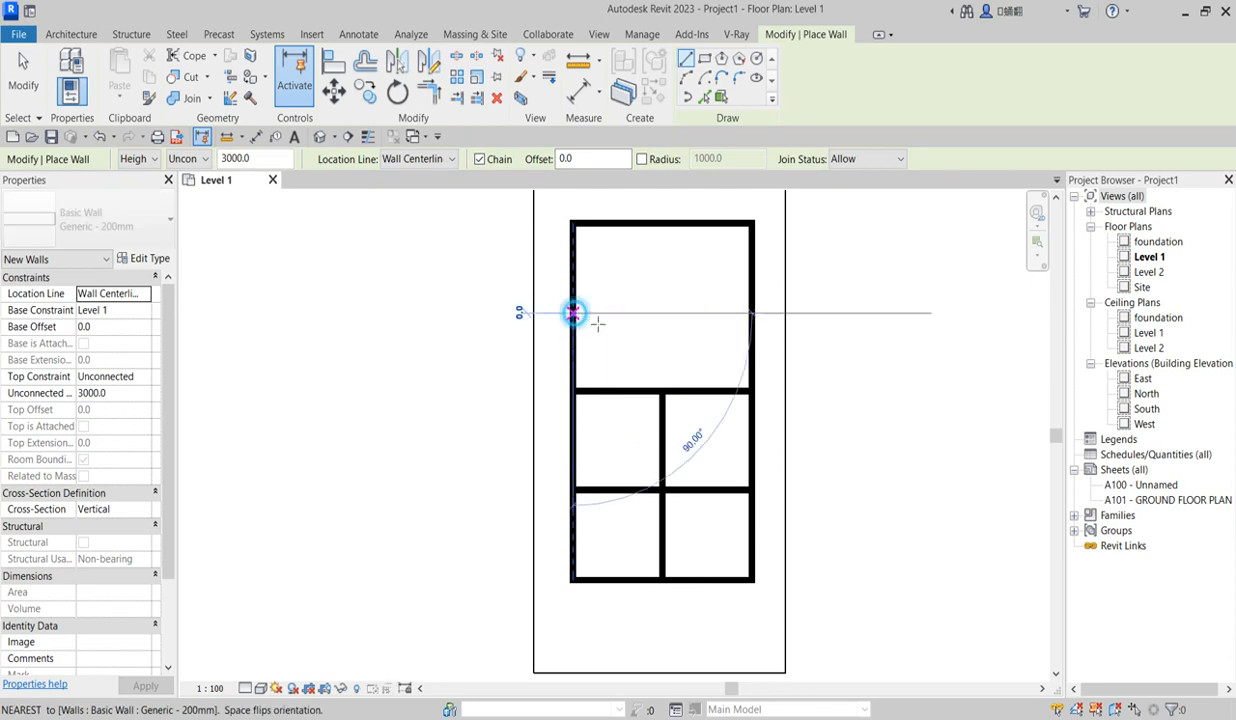
click(749, 316)
right_click(678, 256)
click(710, 263)
Split the uppermost room with a vertical wall at mid-width, about 3000 mm from each side wall, and finish the wall command
click(663, 228)
click(661, 388)
key(Escape)
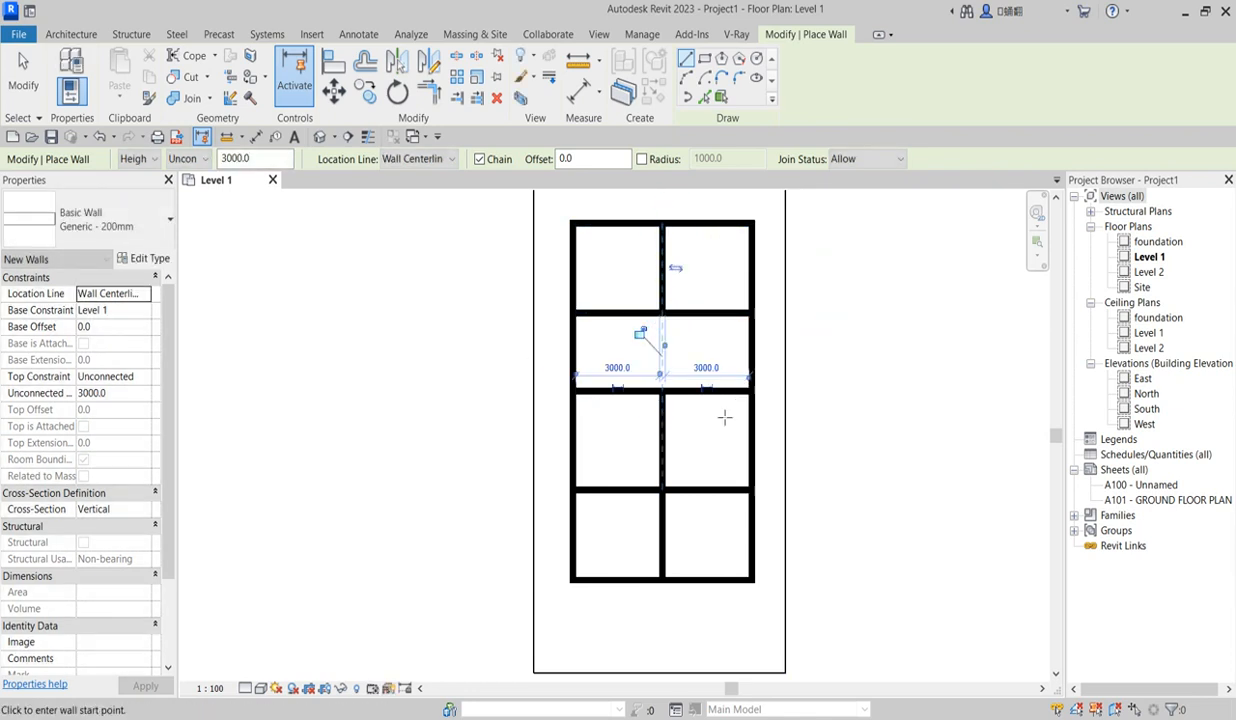
scroll(680, 388, up, 3)
scroll(712, 345, down, 3)
scroll(596, 364, up, 1)
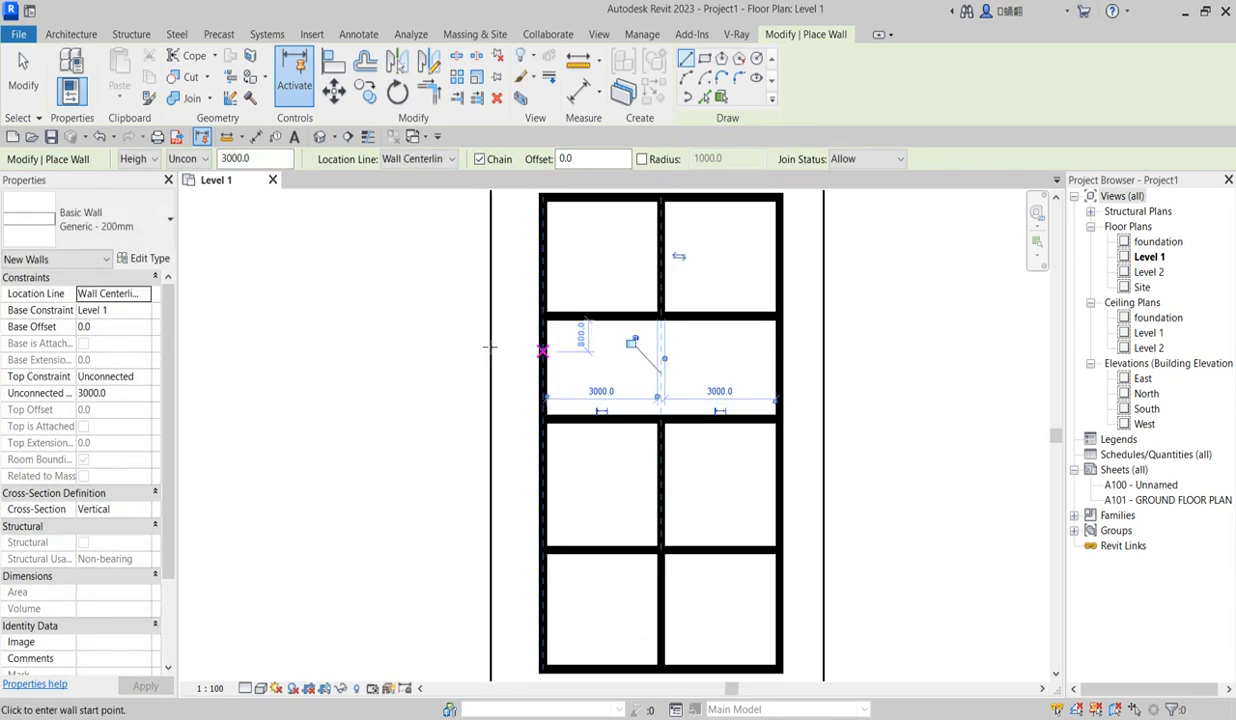
right_click(598, 285)
click(636, 296)
right_click(612, 276)
click(630, 282)
scroll(632, 367, down, 2)
scroll(635, 383, up, 1)
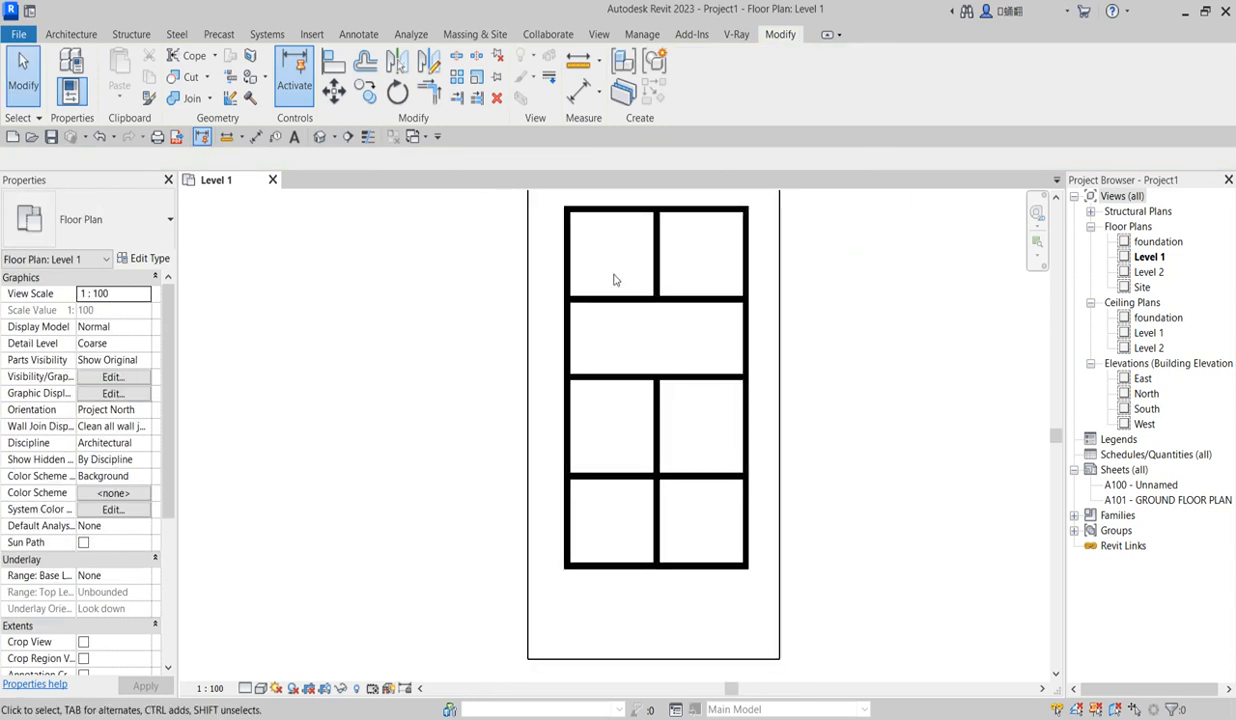
scroll(605, 262, down, 2)
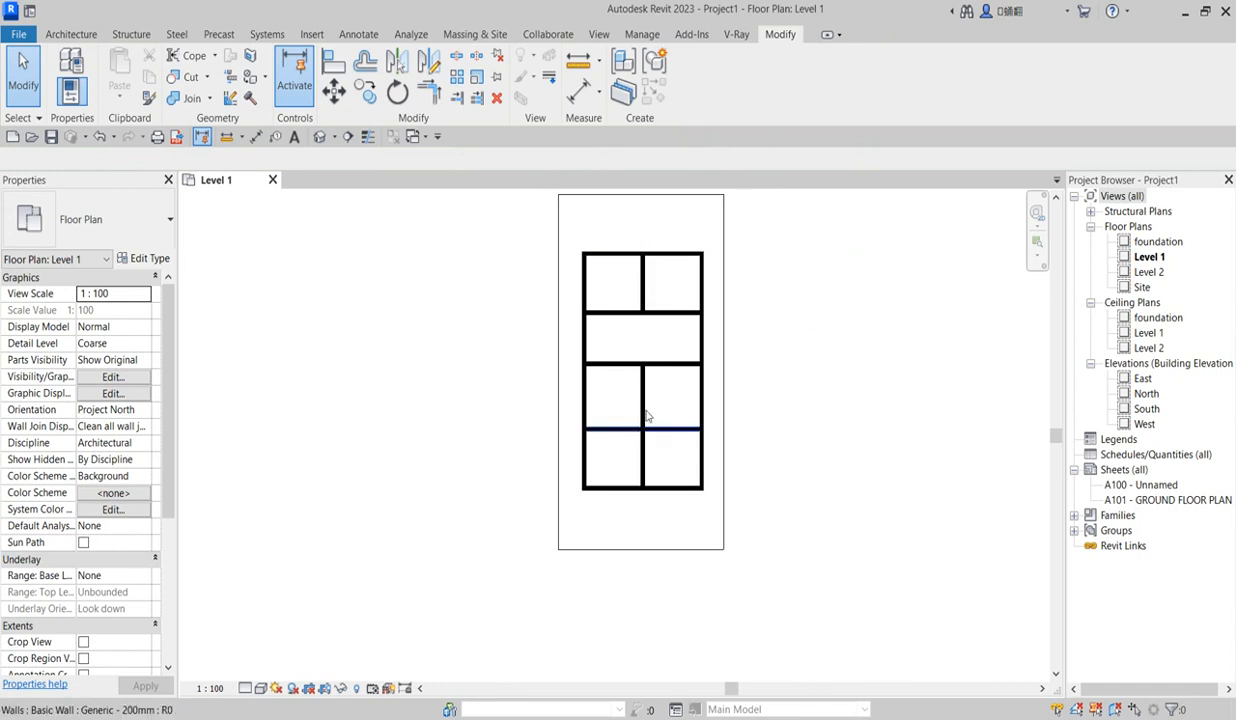
scroll(659, 424, up, 1)
scroll(655, 392, down, 1)
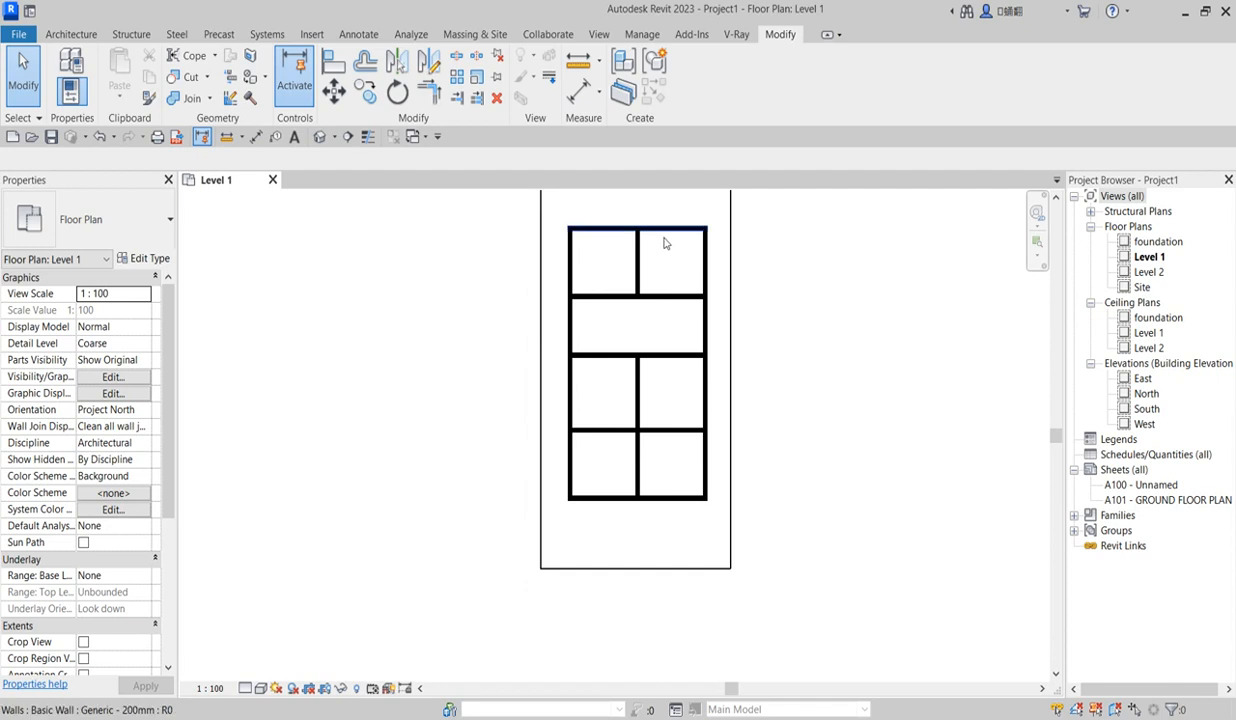
scroll(663, 241, up, 1)
scroll(656, 302, down, 1)
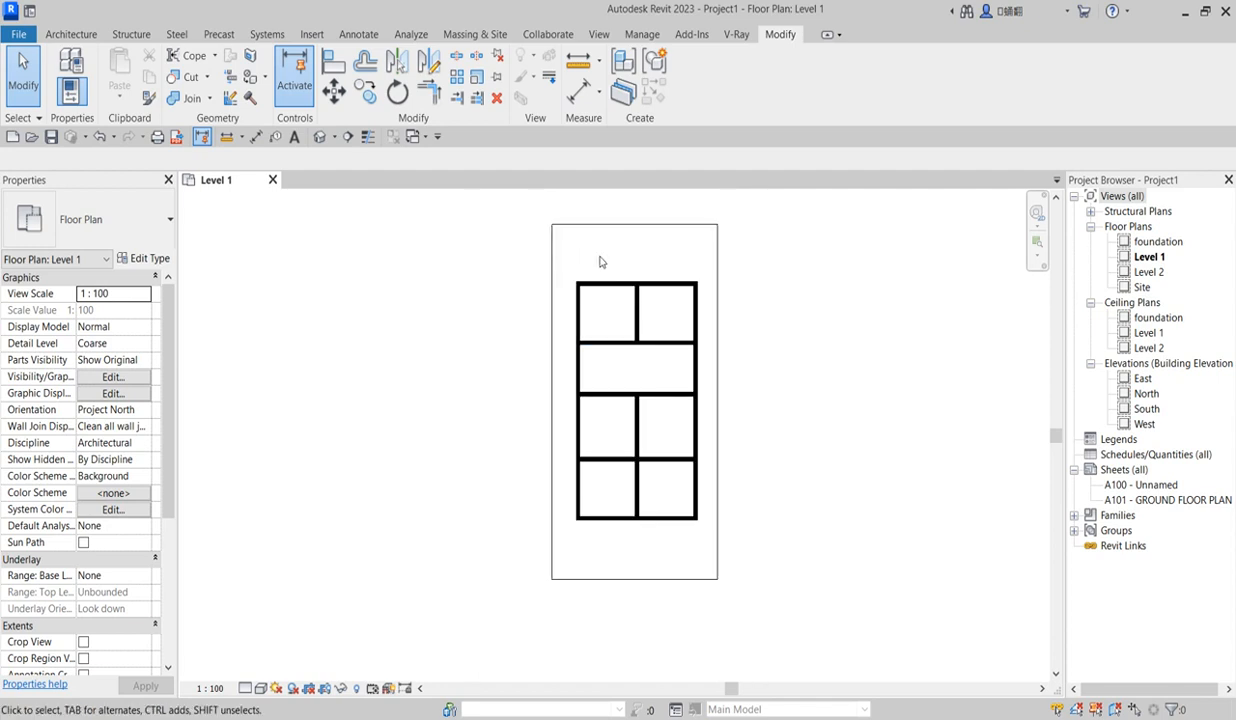
Set the distance between the upper exterior wall and the uppermost horizontal partition to 3200 mm
click(611, 344)
scroll(612, 343, up, 2)
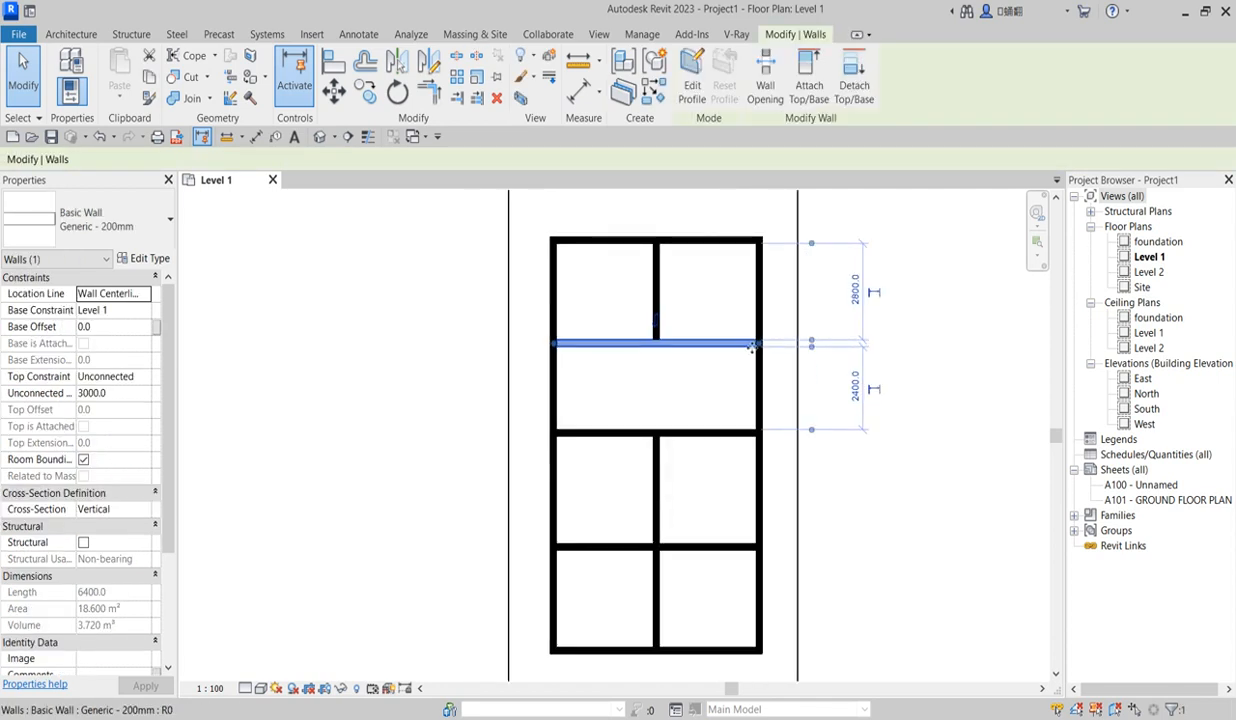
click(857, 298)
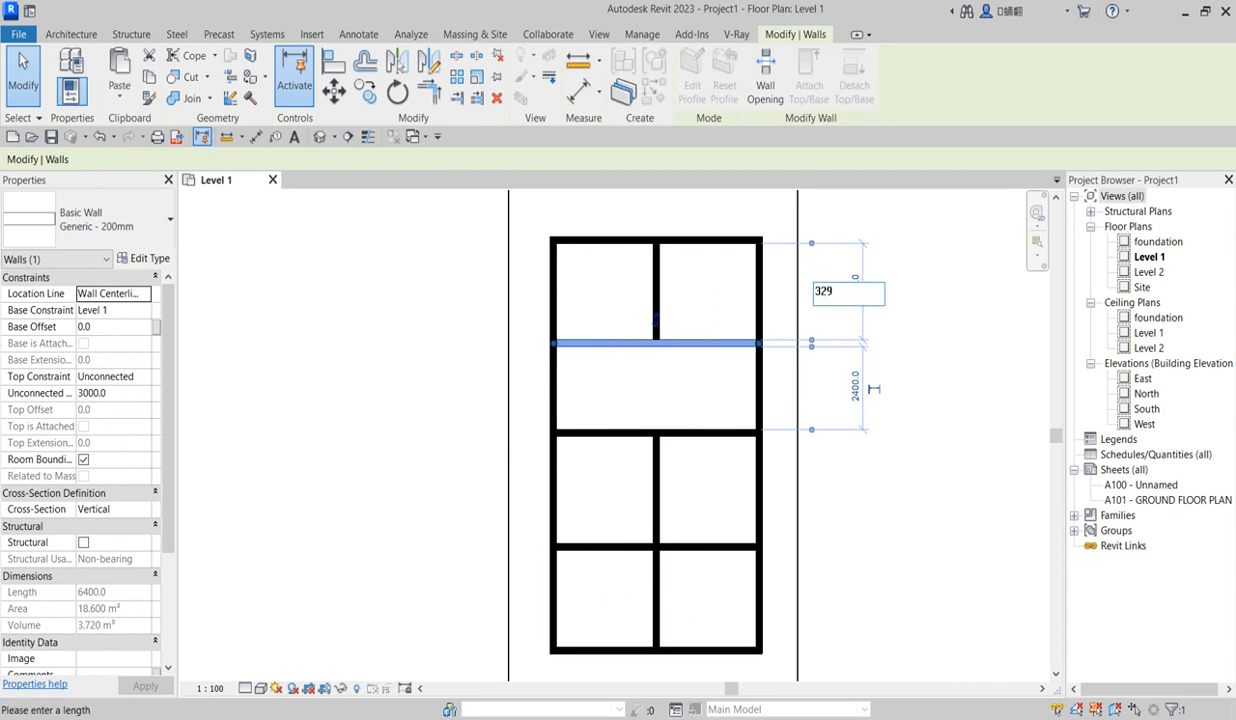
text(3200)
key(Return)
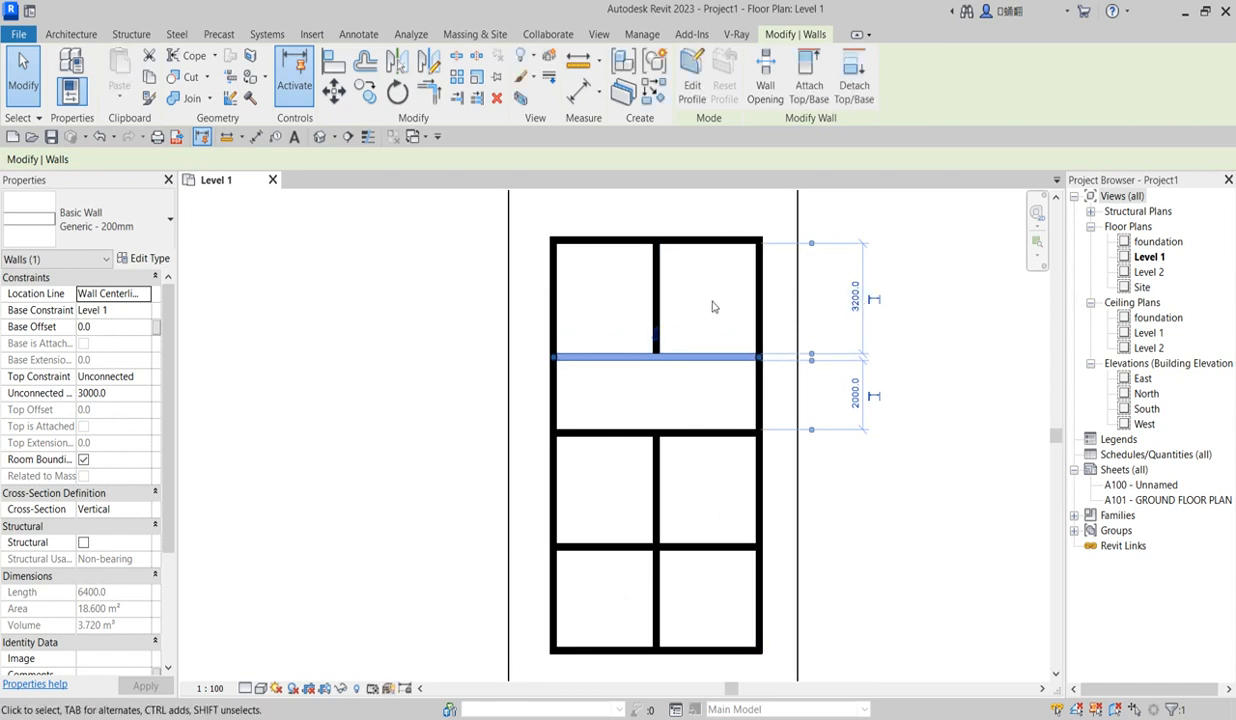
Move the next horizontal partition down the plan so its clear spacing from the uppermost partition is 1600 mm
click(690, 432)
click(811, 400)
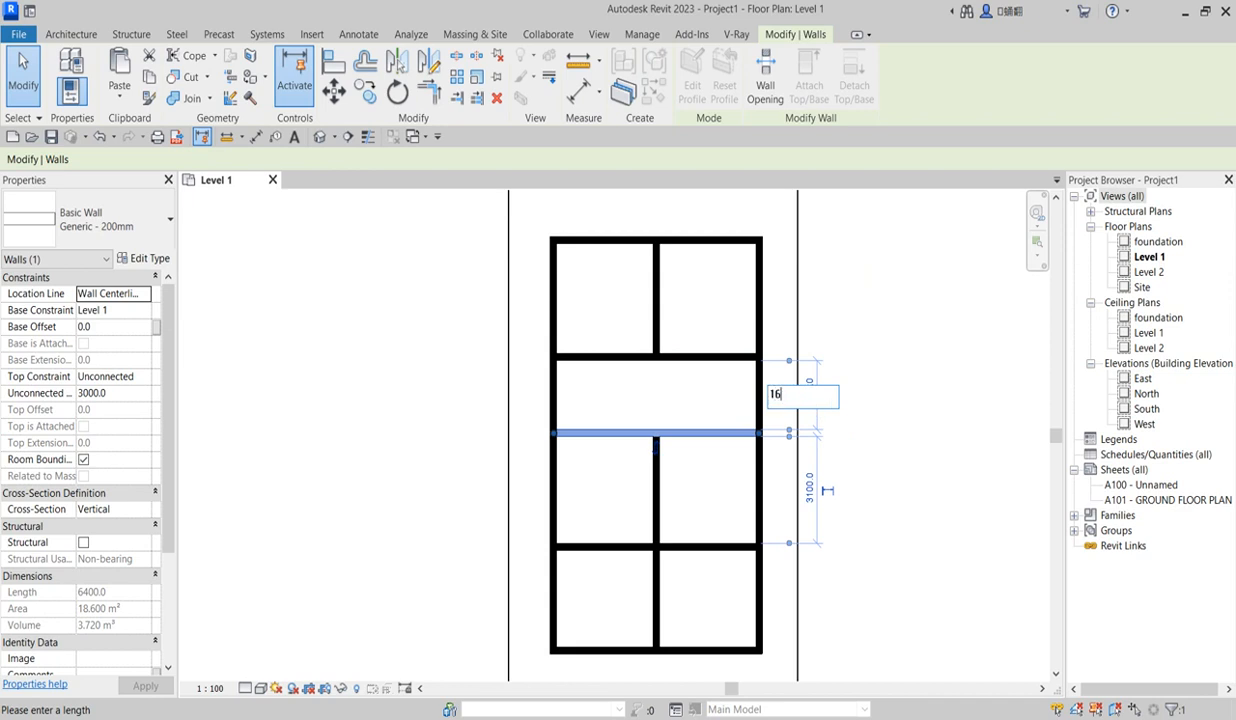
key(Return)
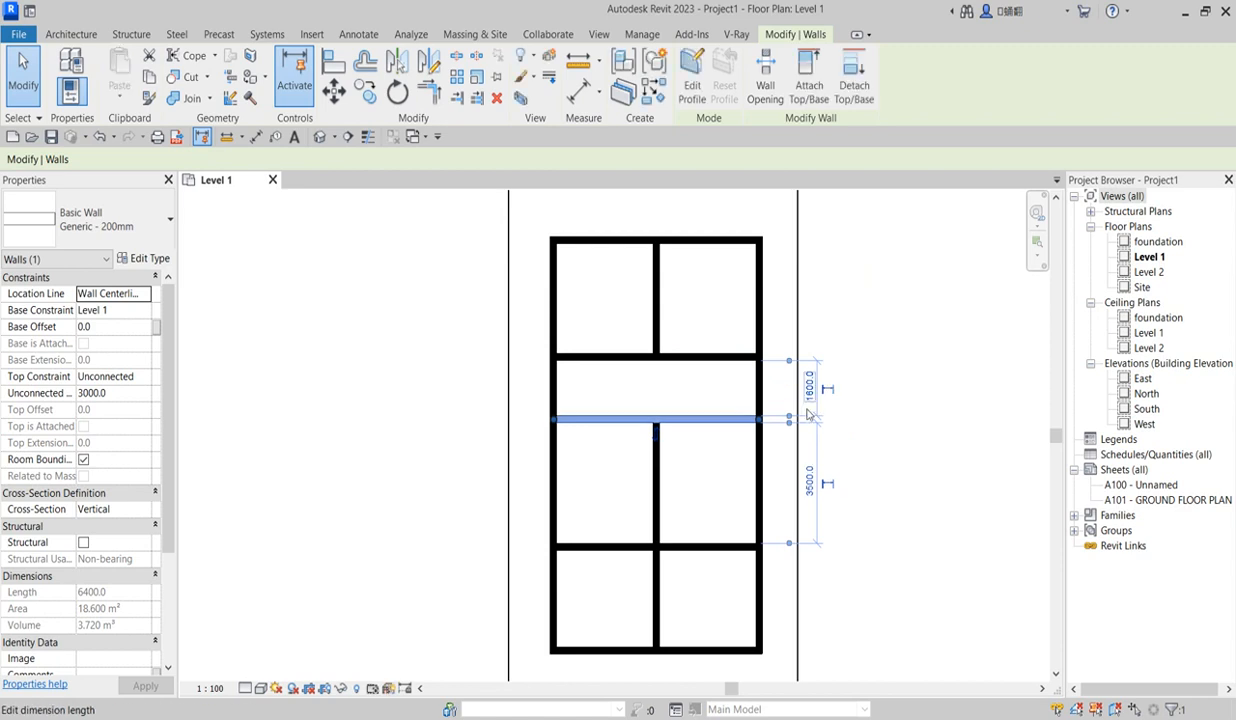
scroll(732, 389, up, 2)
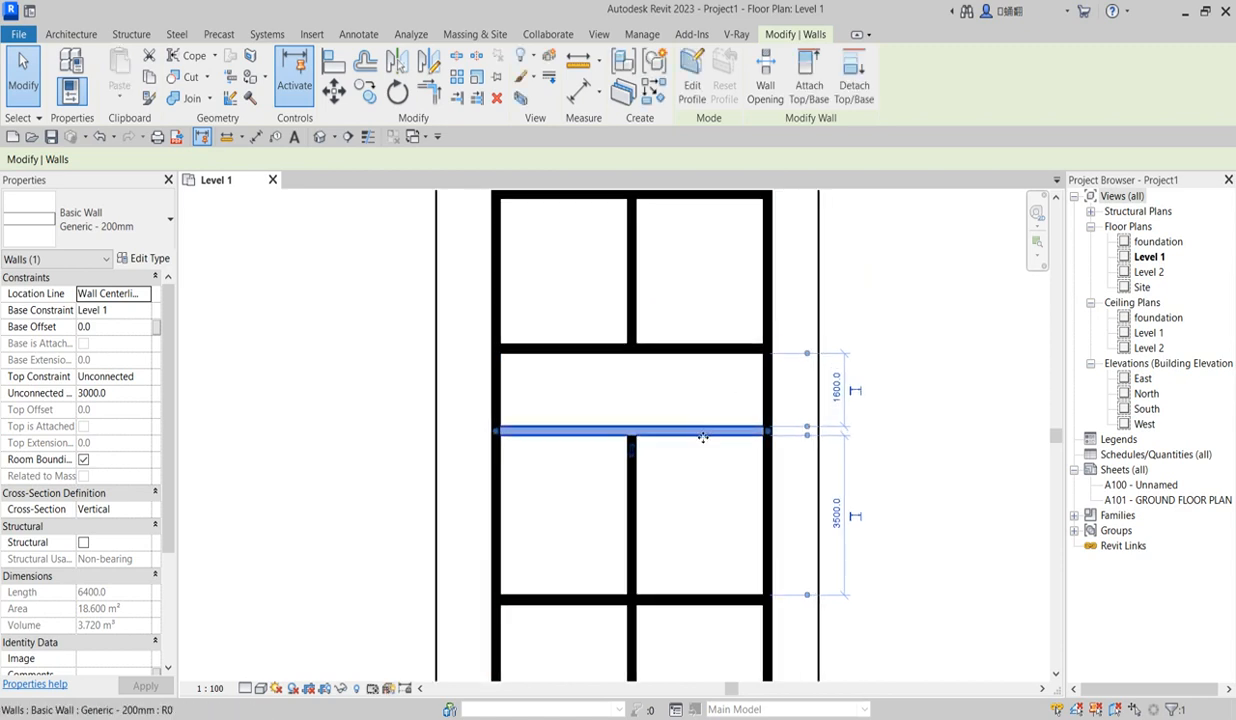
scroll(700, 435, down, 3)
scroll(770, 432, up, 1)
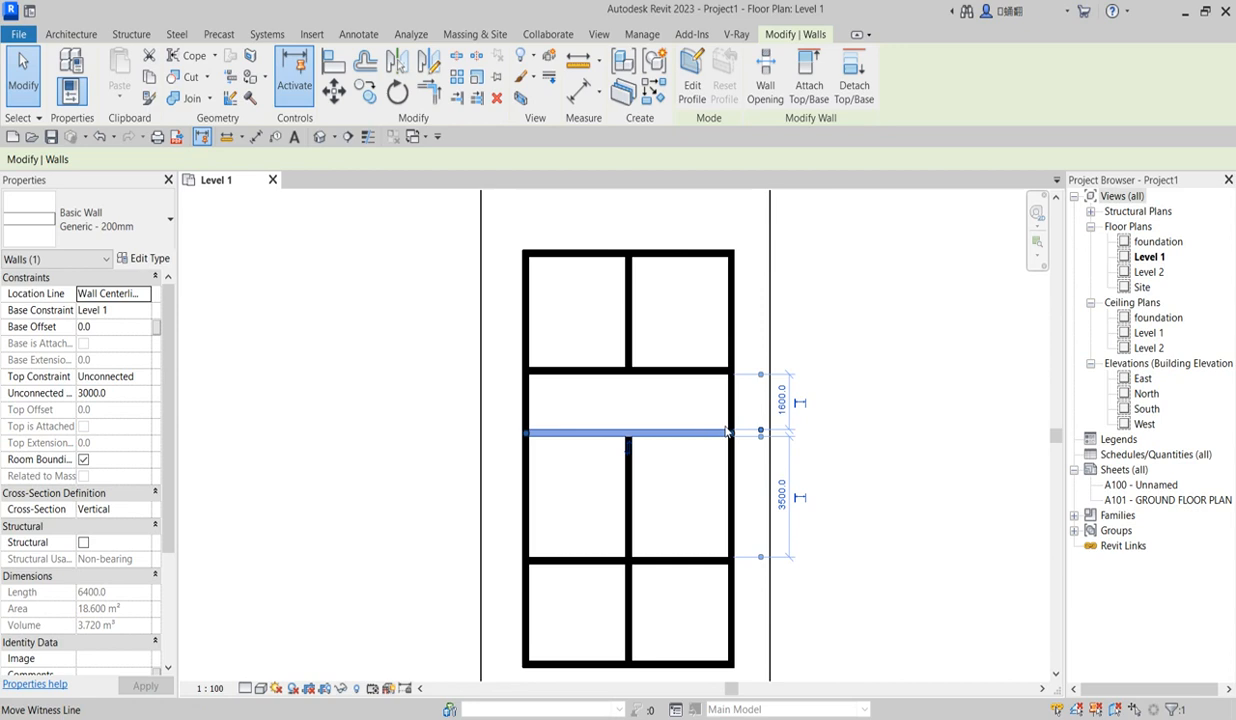
Draw two short vertical walls across the 1600 mm strip, each about 2200 mm from its nearest side wall
click(655, 372)
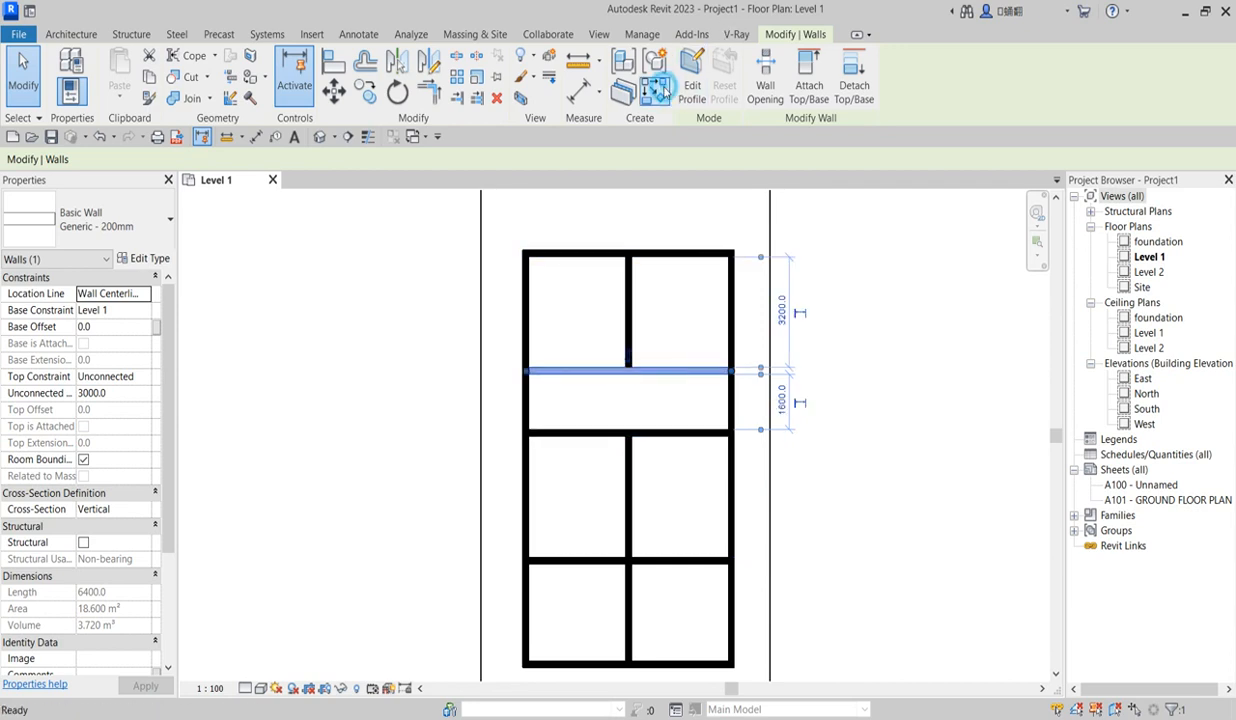
click(627, 90)
click(602, 370)
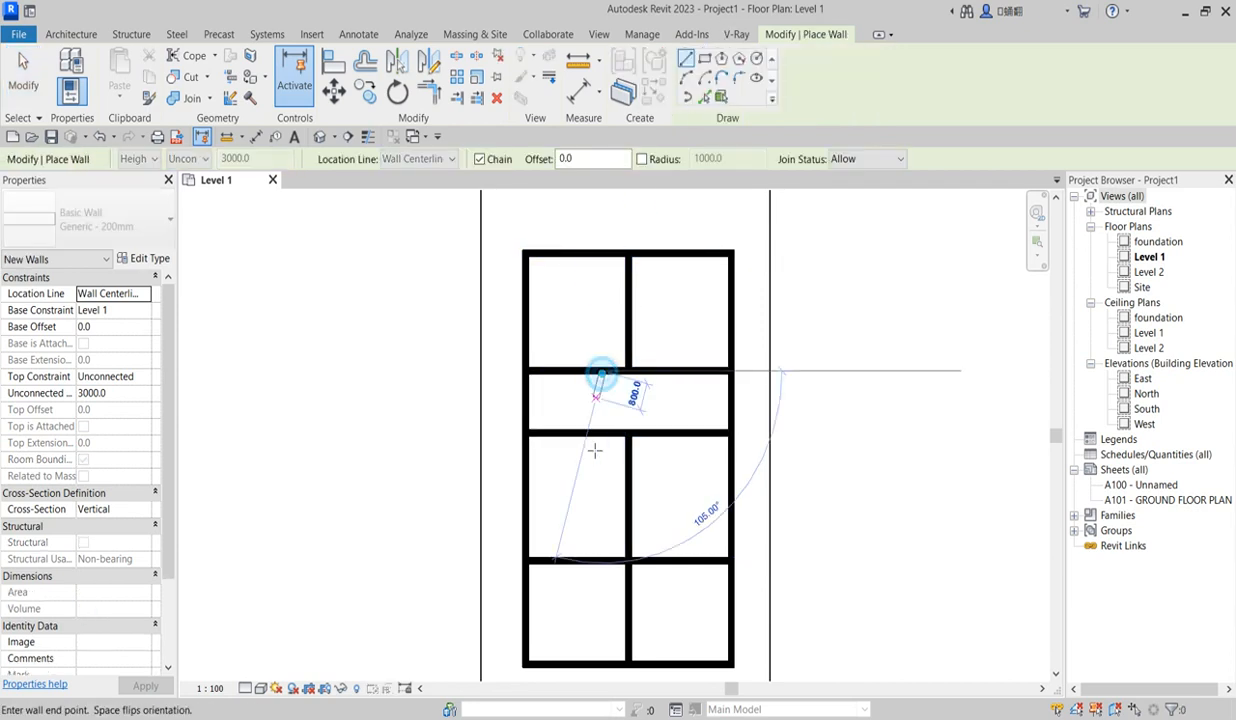
click(600, 434)
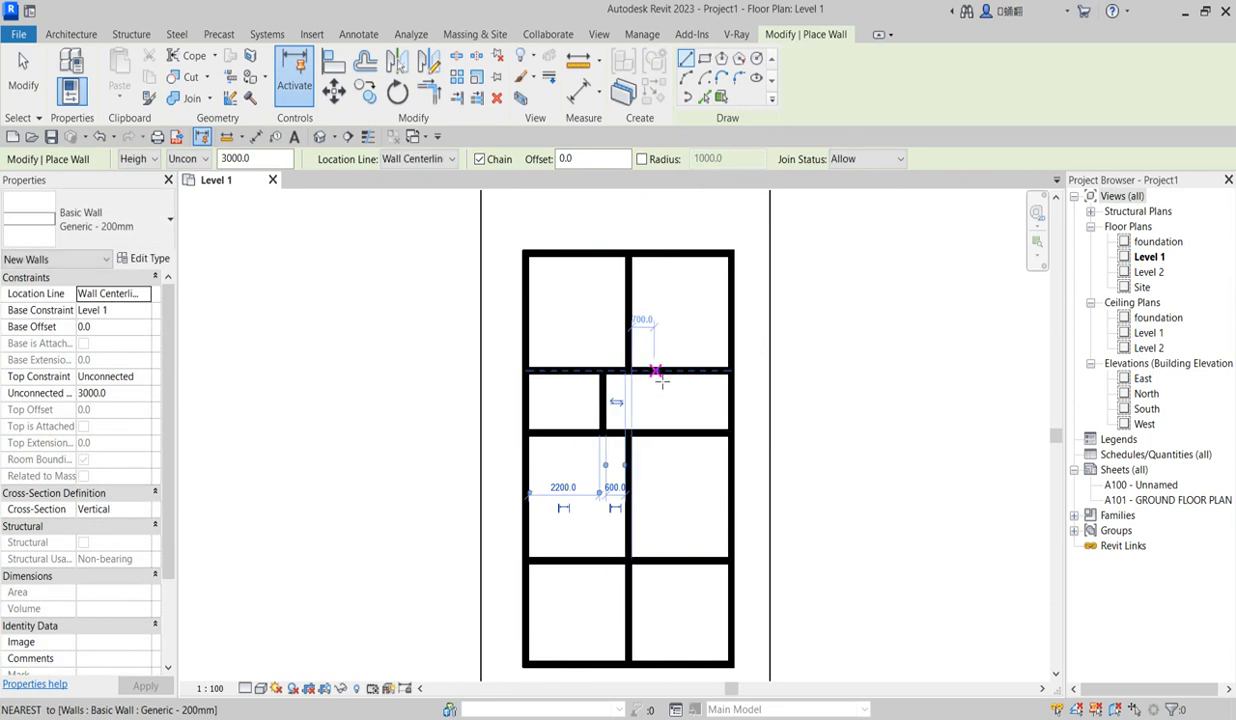
click(655, 372)
click(655, 432)
key(Escape)
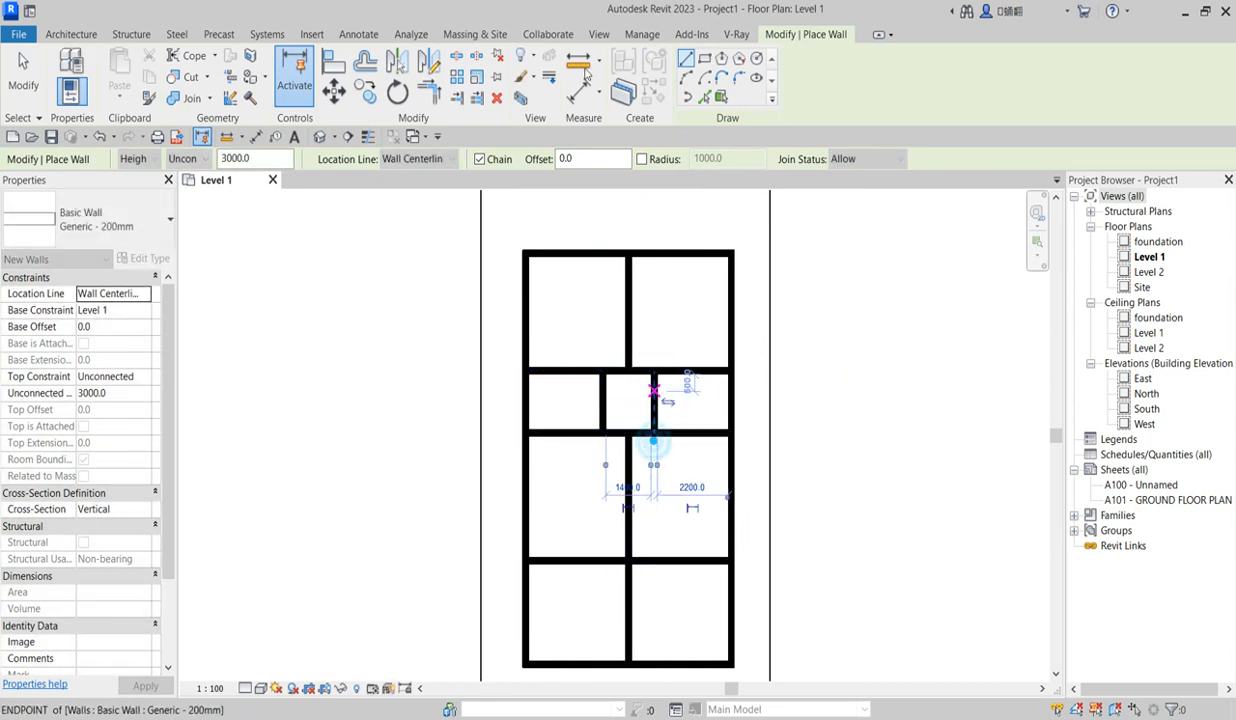
key(Escape)
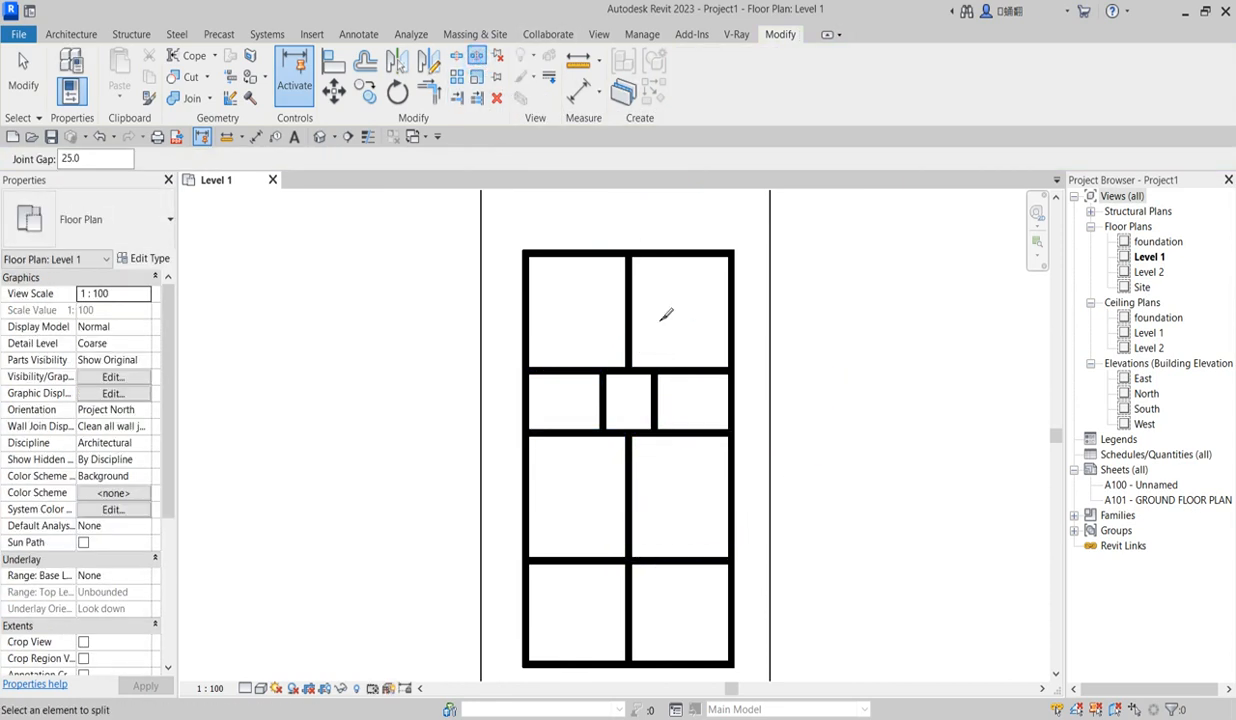
Split the uppermost horizontal partition with a gap near mid-width and trim its two parts to the short vertical walls, unjoining conflicting elements
scroll(643, 380, up, 3)
click(637, 375)
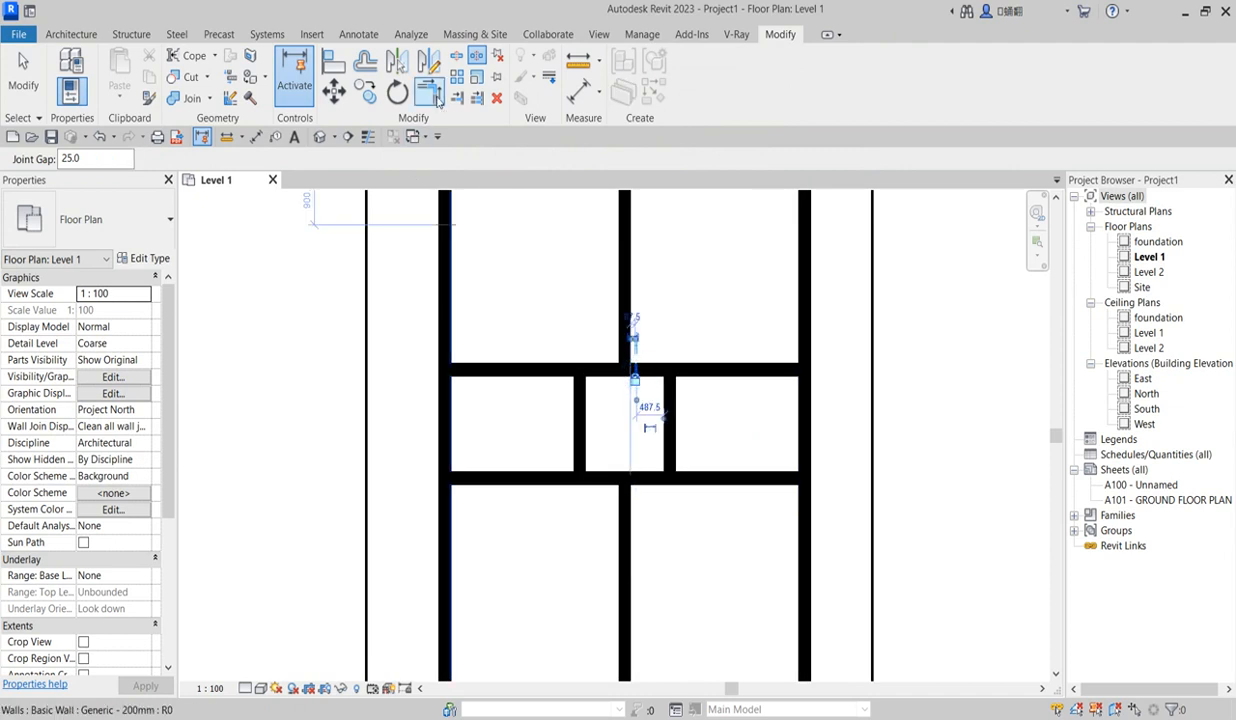
click(429, 92)
scroll(655, 380, up, 1)
click(674, 390)
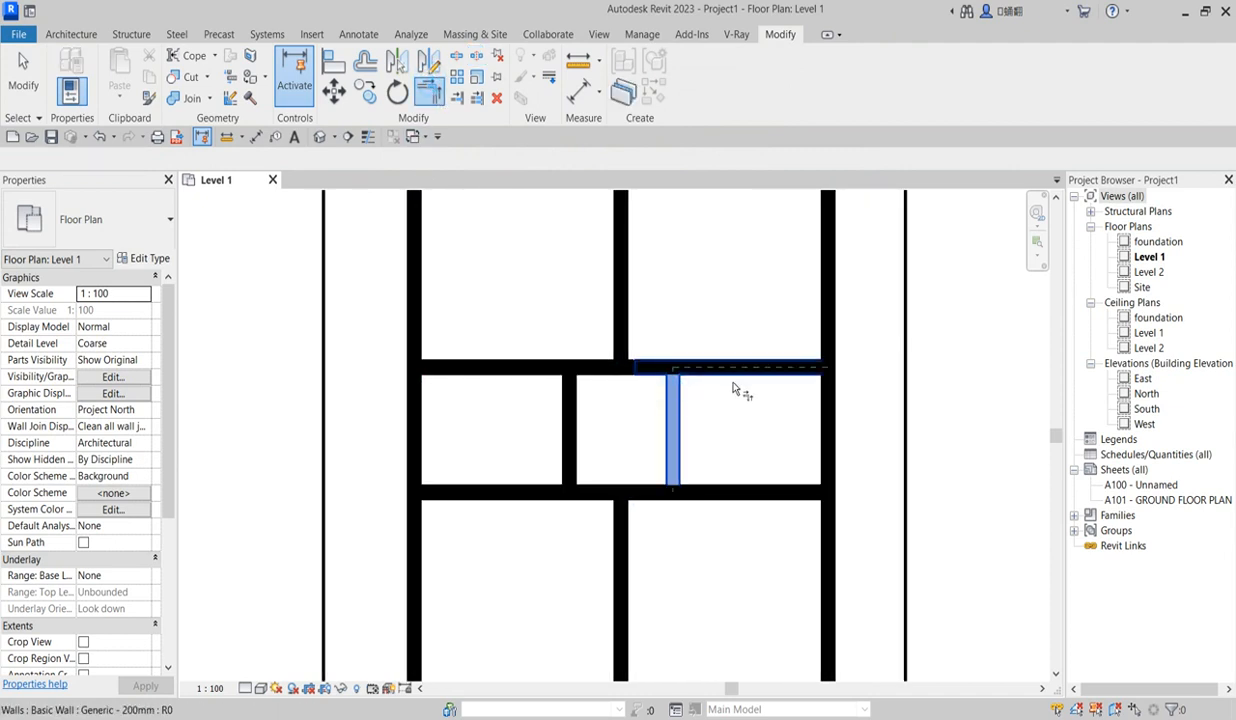
click(714, 370)
click(566, 420)
click(534, 370)
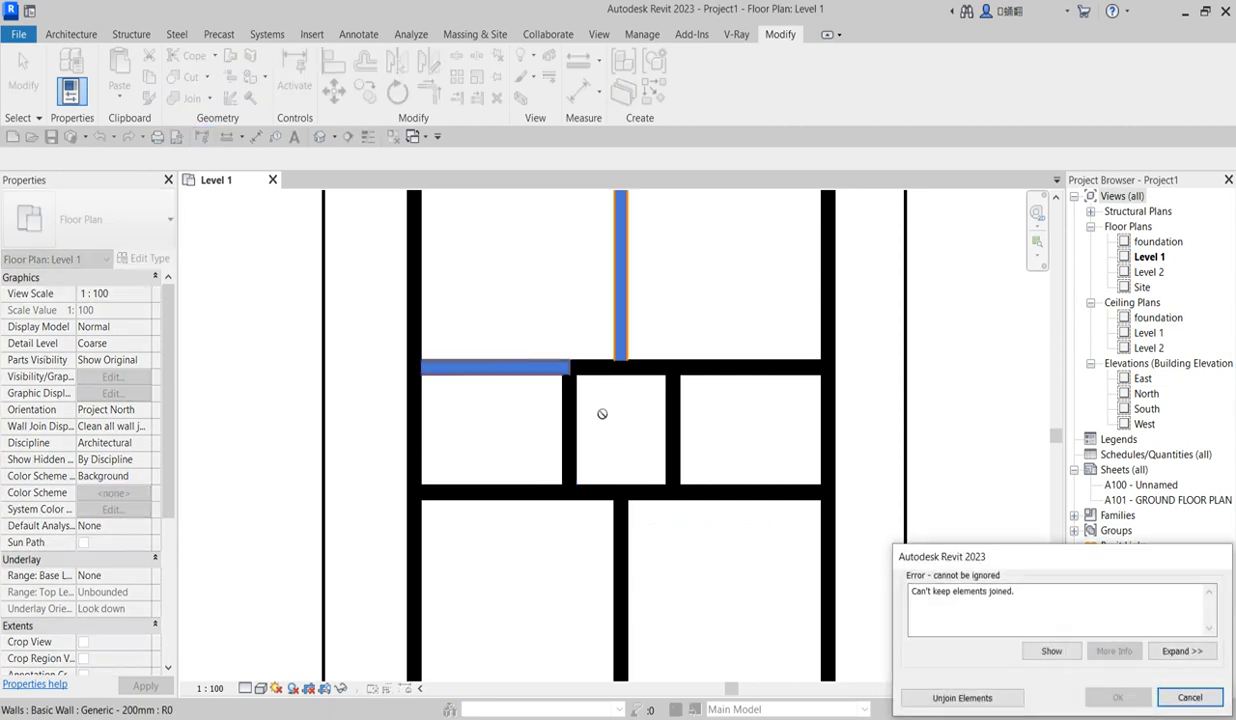
click(966, 696)
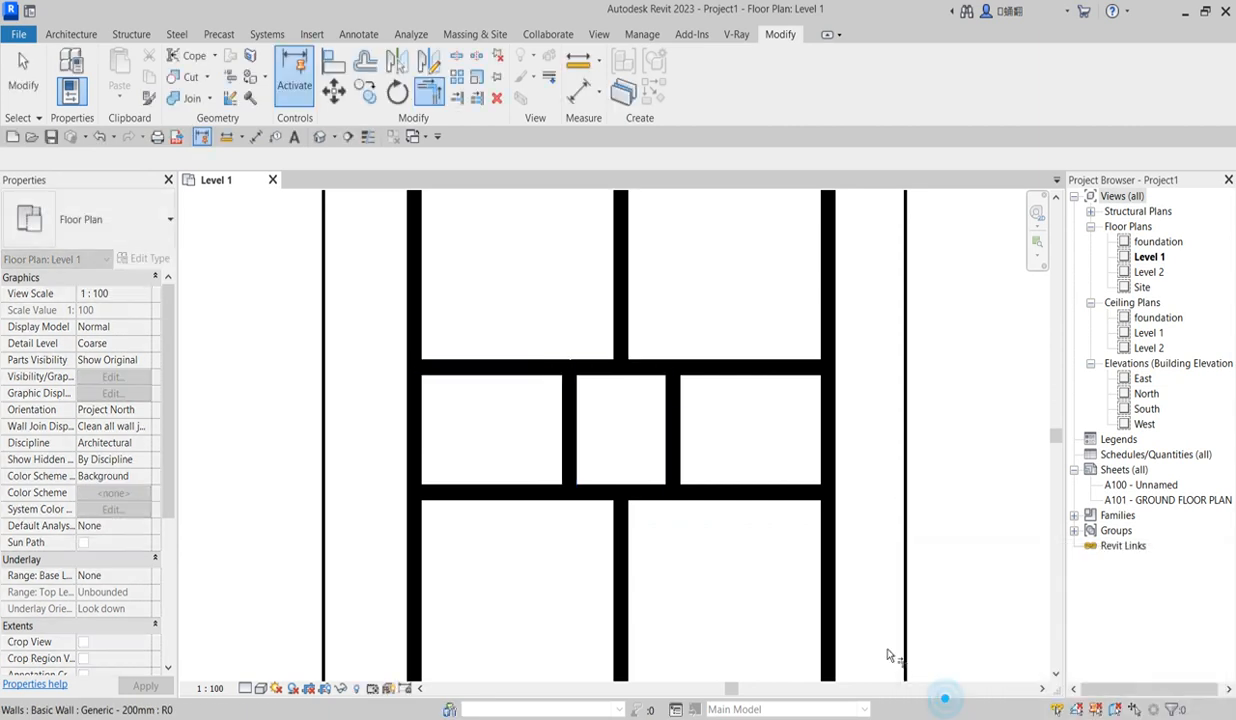
Pull the inner end of the uppermost partition's right segment back to the right short wall, 2400 mm from the side wall
click(460, 56)
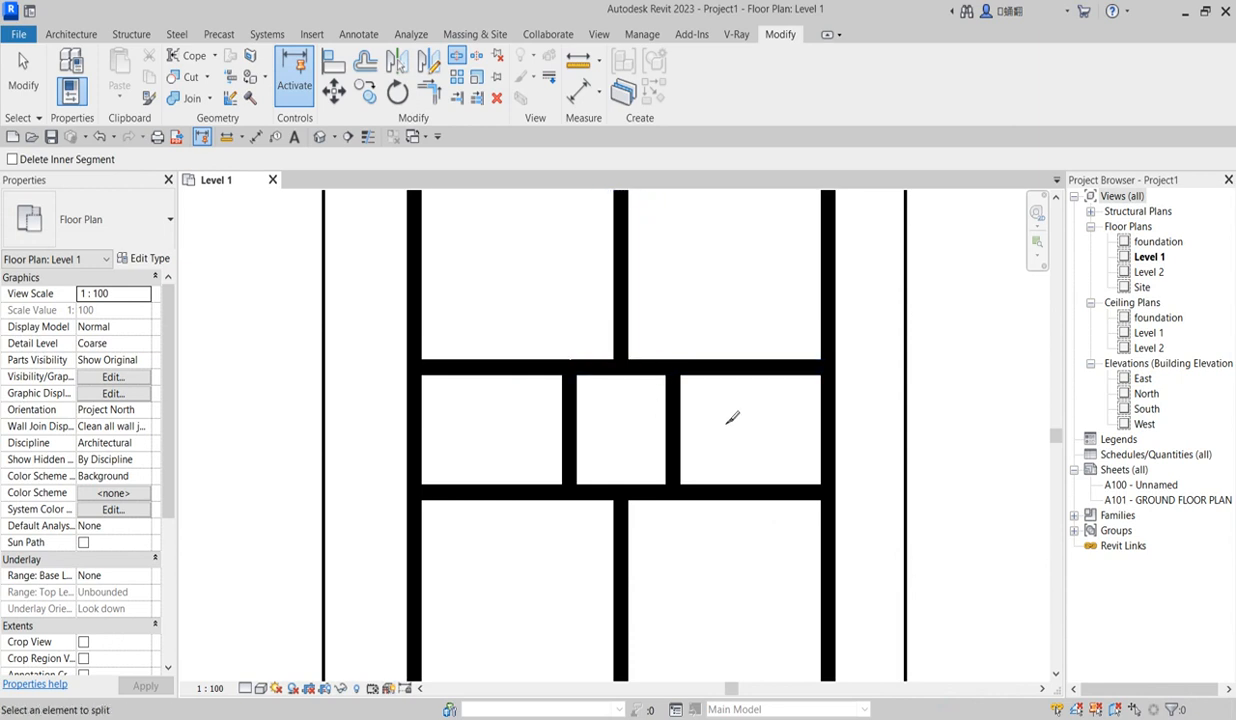
key(Escape)
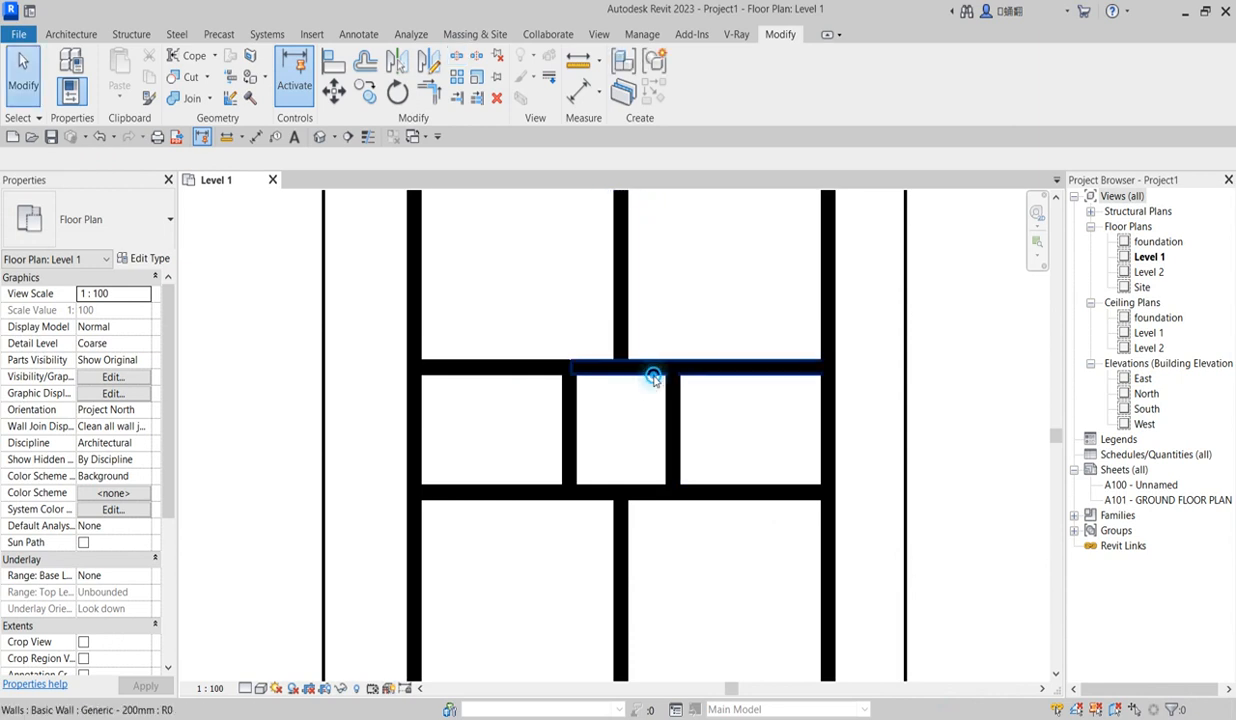
click(653, 377)
drag(567, 368, 672, 368)
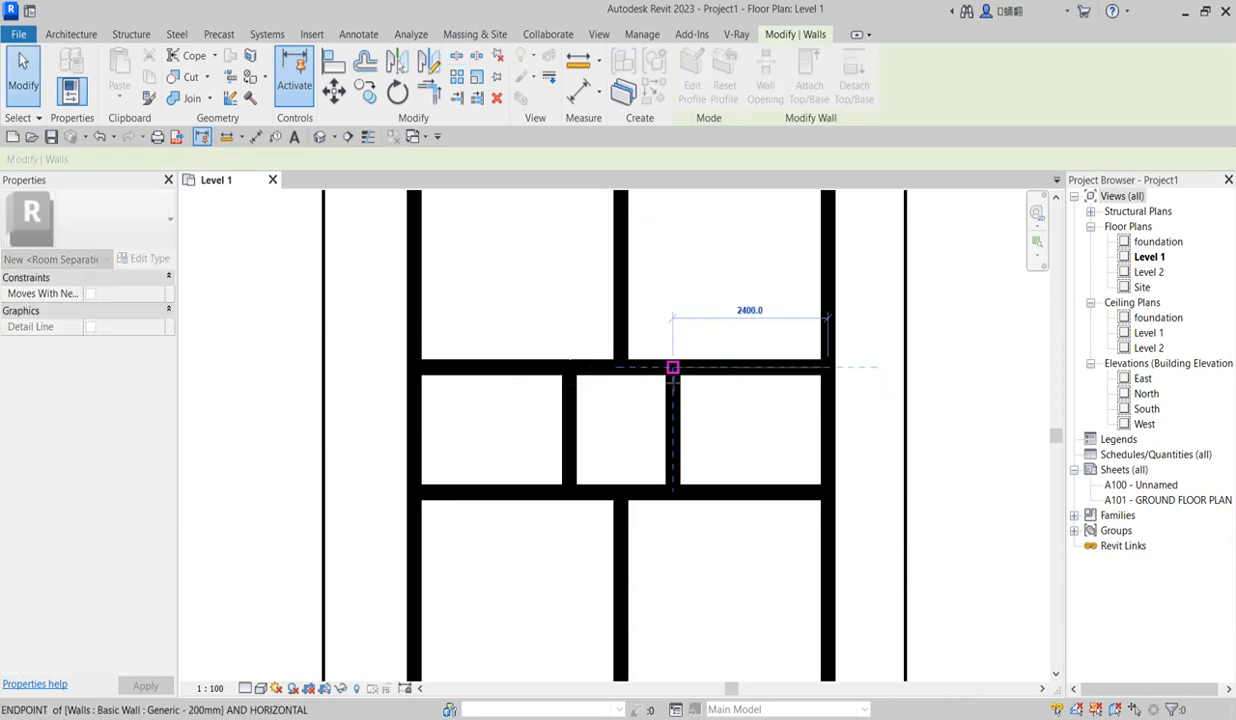
click(716, 434)
click(652, 378)
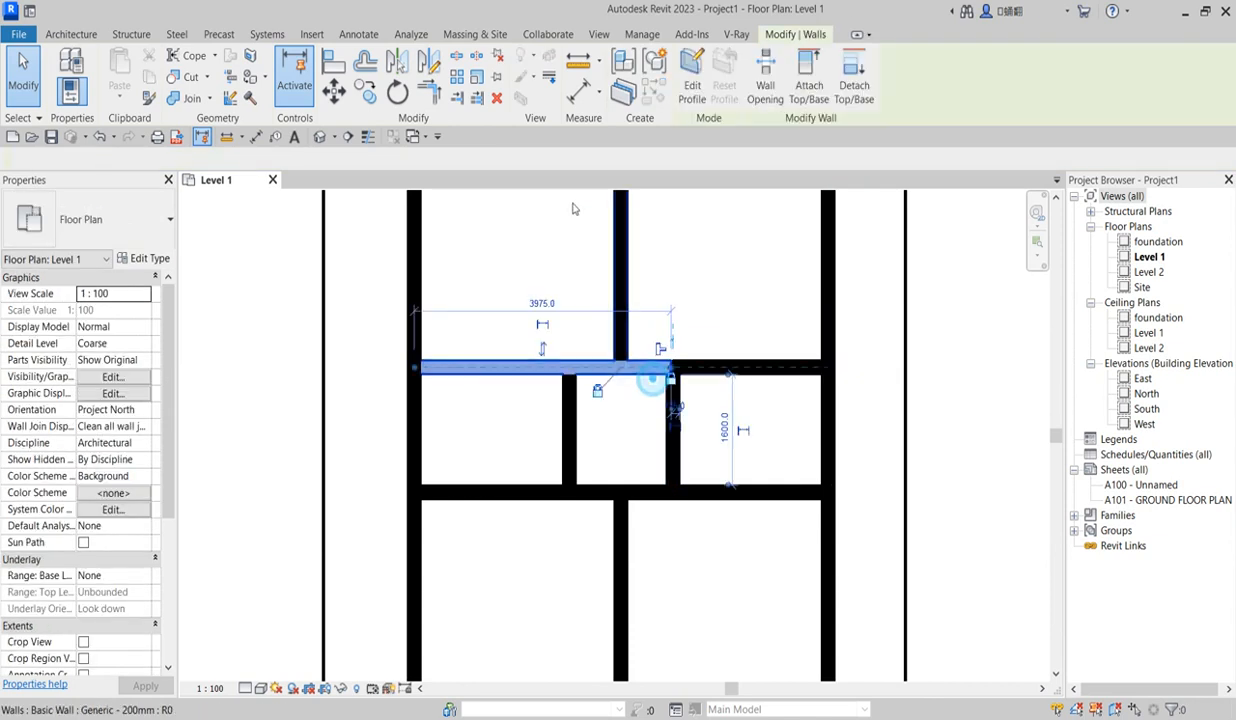
Split the uppermost partition just right of the left short wall and delete the segment between the two short walls
click(455, 57)
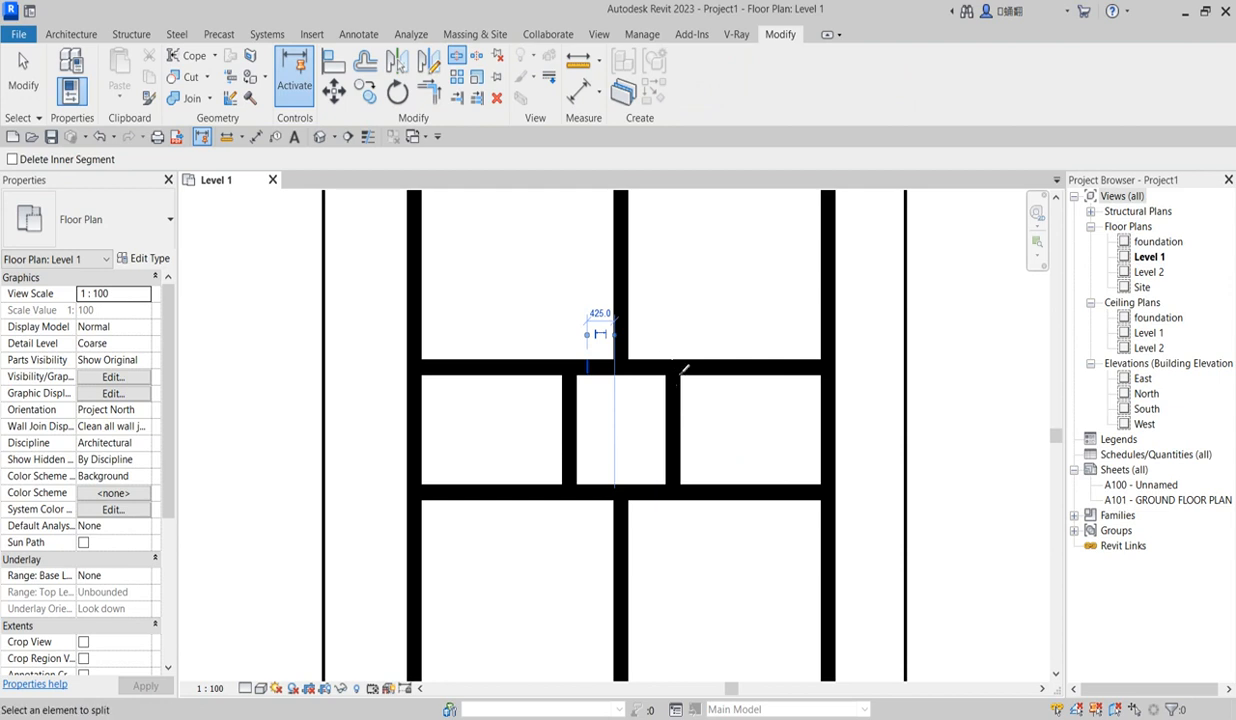
key(Escape)
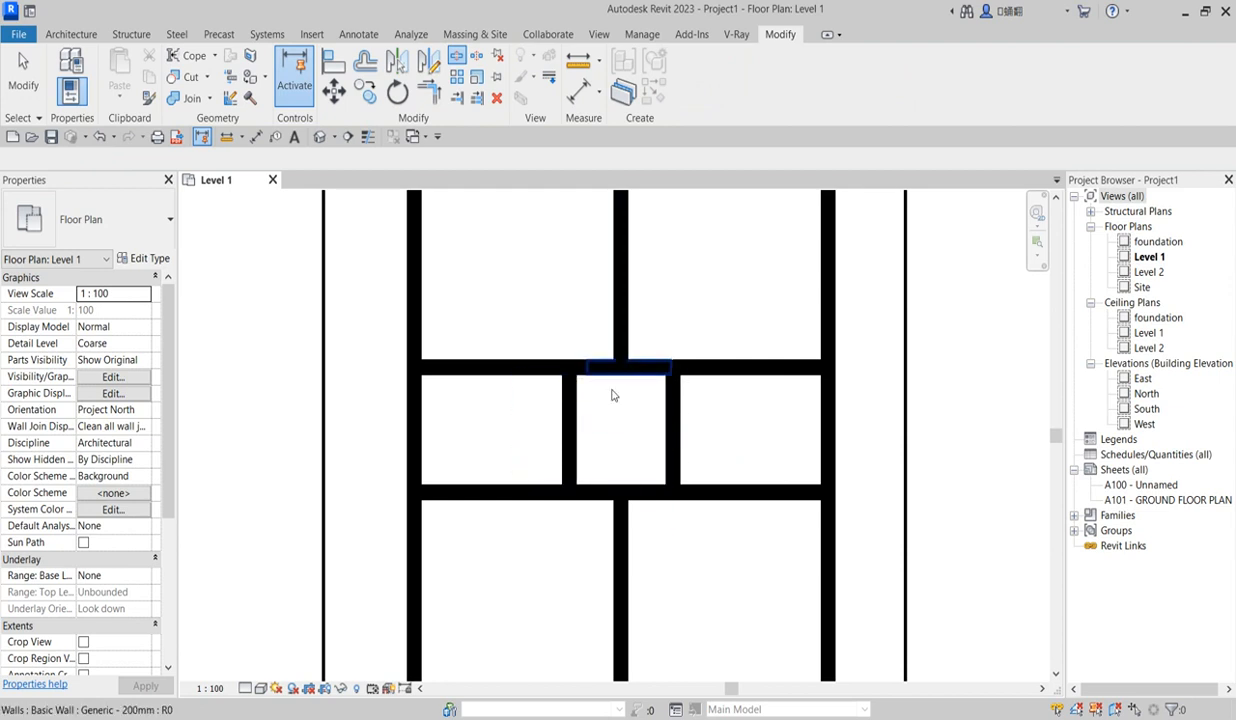
click(617, 366)
key(Delete)
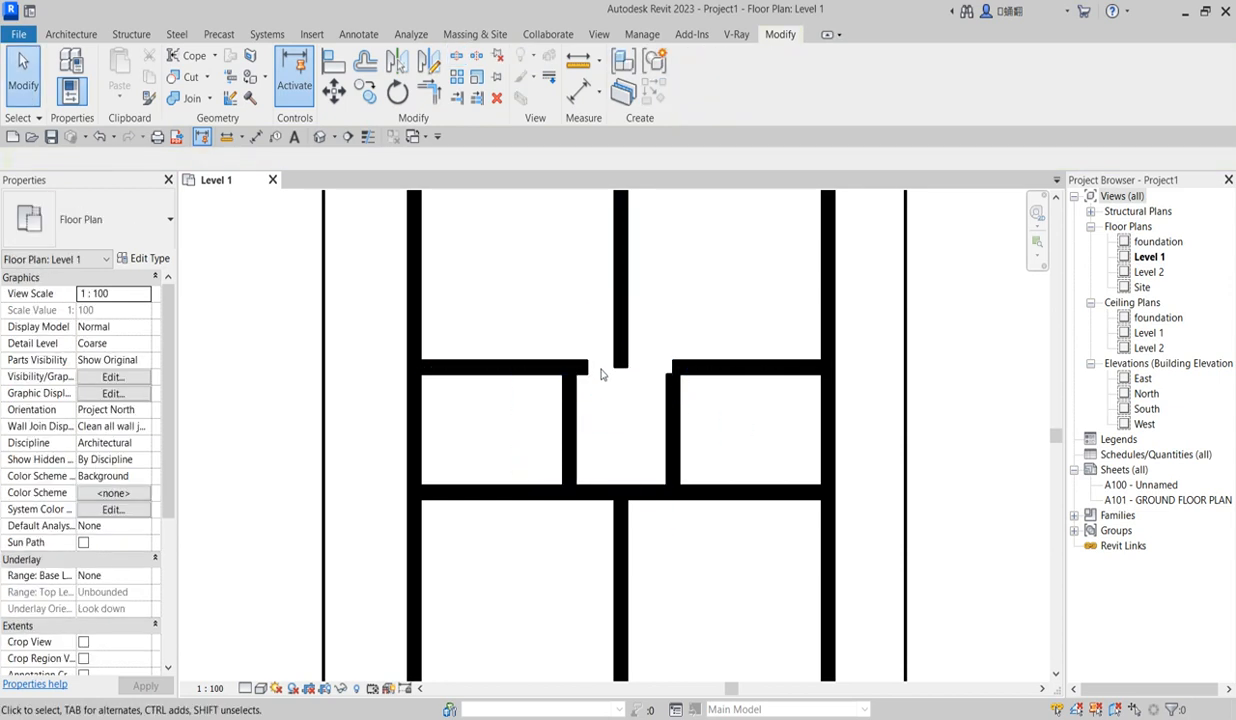
Align the free ends of both remaining partition segments with the short vertical walls, removing the conflicting constraints
click(588, 370)
drag(588, 365, 604, 381)
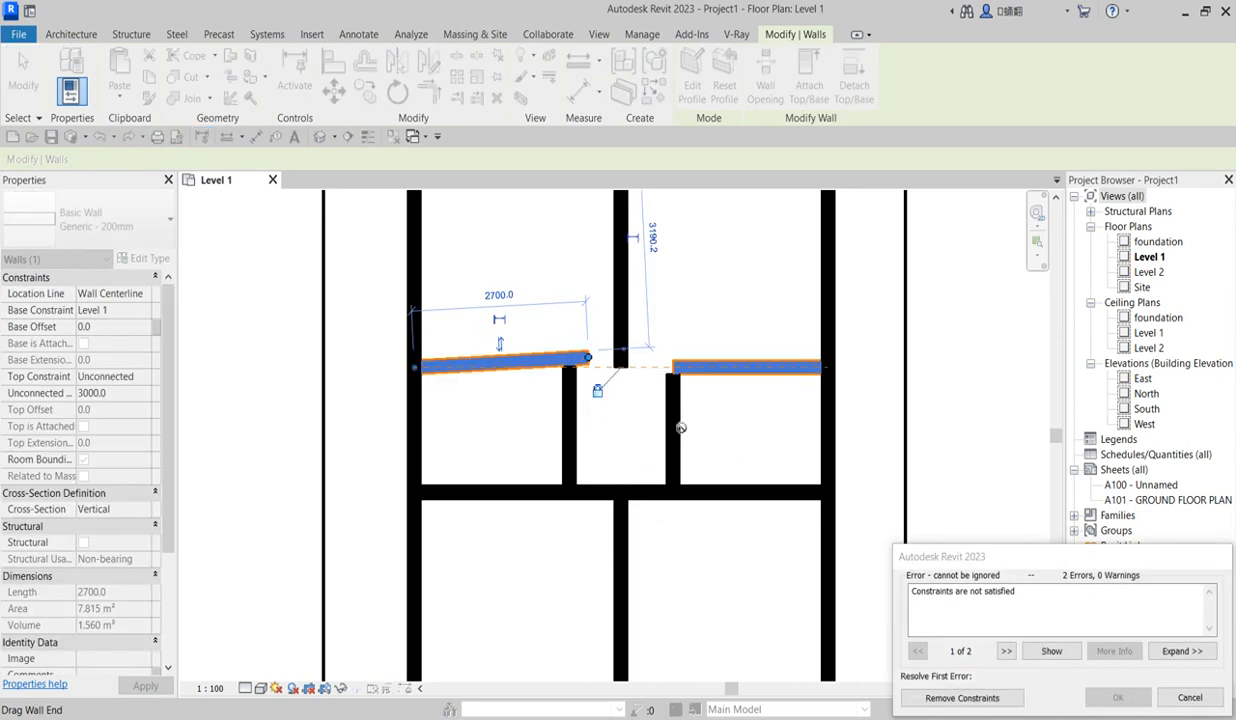
click(1011, 699)
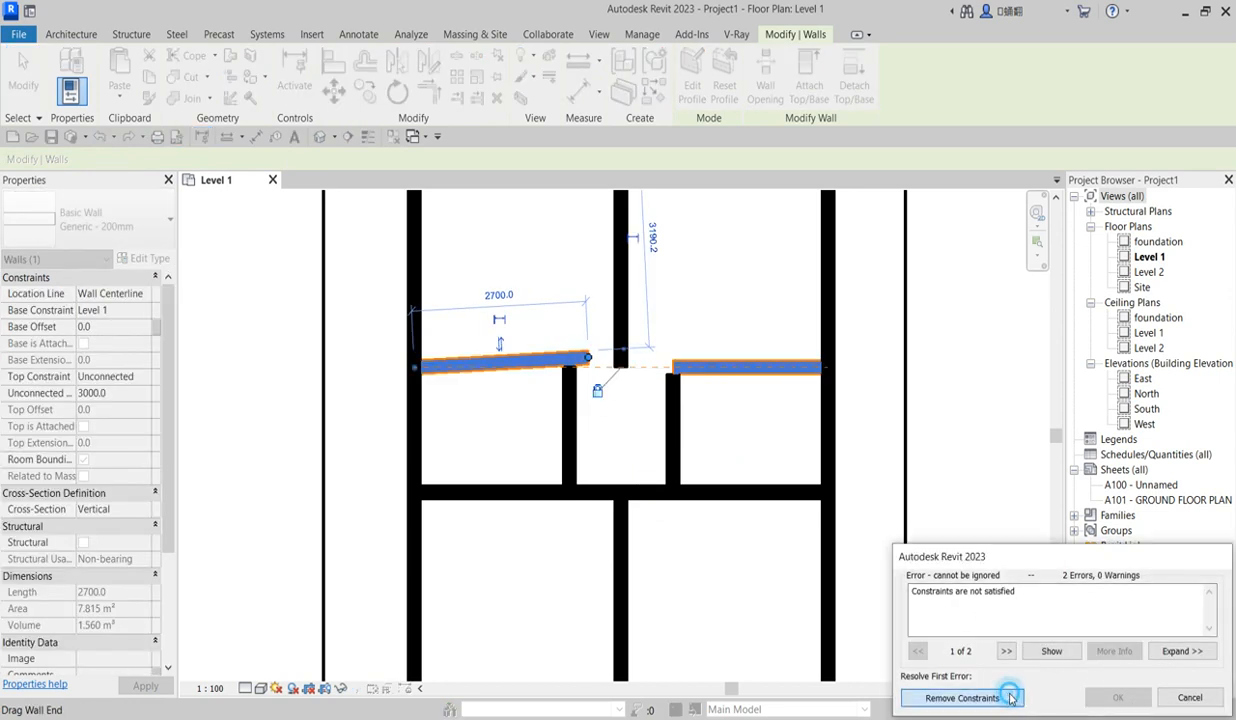
mouse_move(588, 358)
mouse_down()
mouse_move(593, 386)
mouse_move(596, 372)
mouse_move(569, 367)
mouse_up()
click(684, 370)
drag(675, 368, 673, 367)
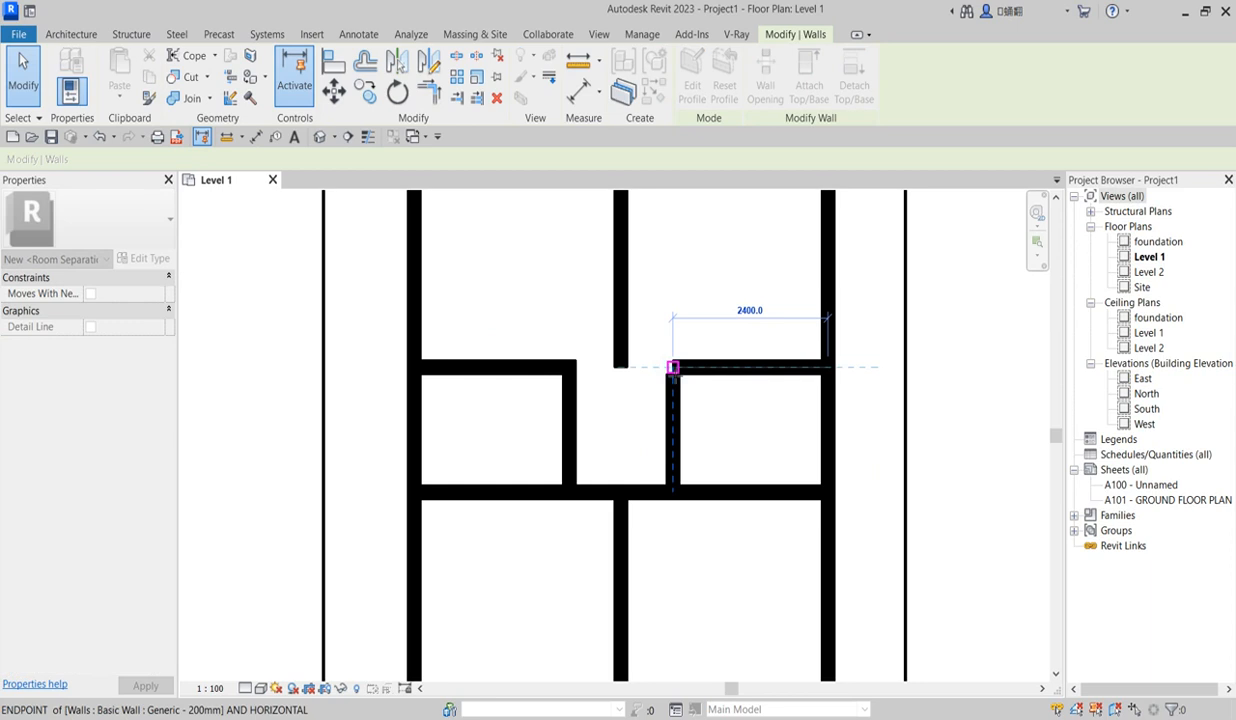
Move the right short vertical wall toward the right exterior wall, leaving about 2020 mm between them
click(715, 431)
click(671, 425)
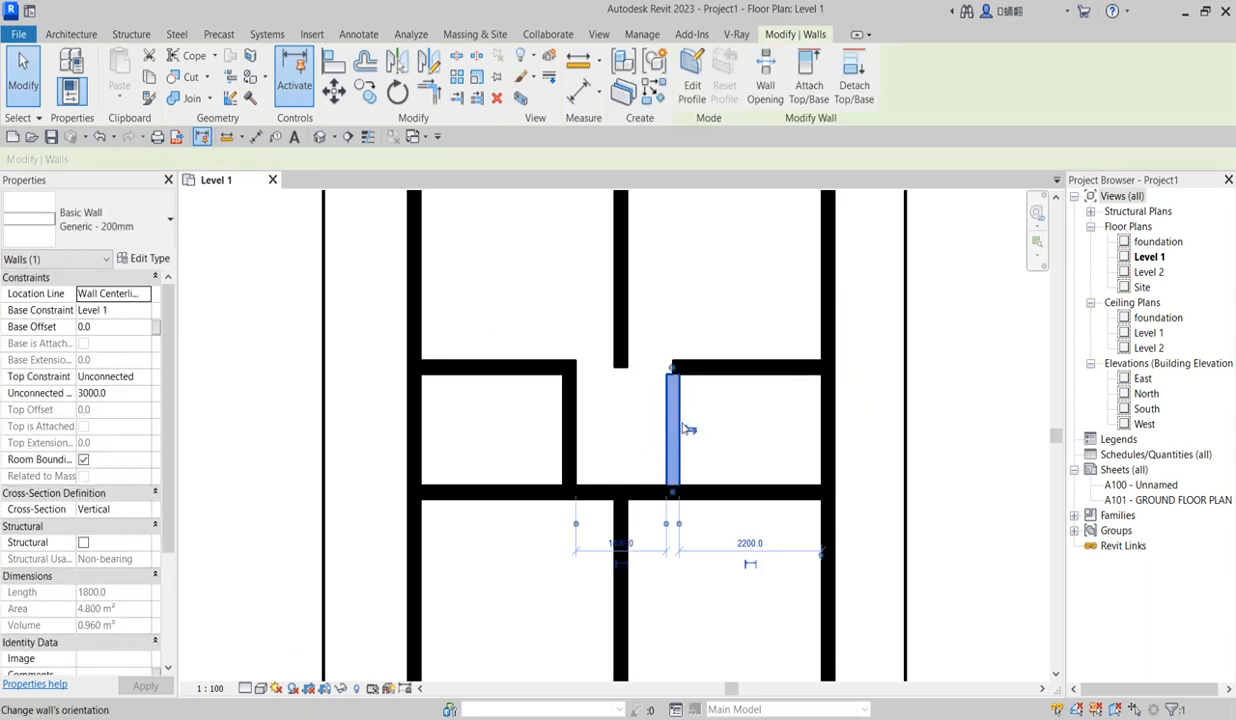
drag(676, 427, 688, 427)
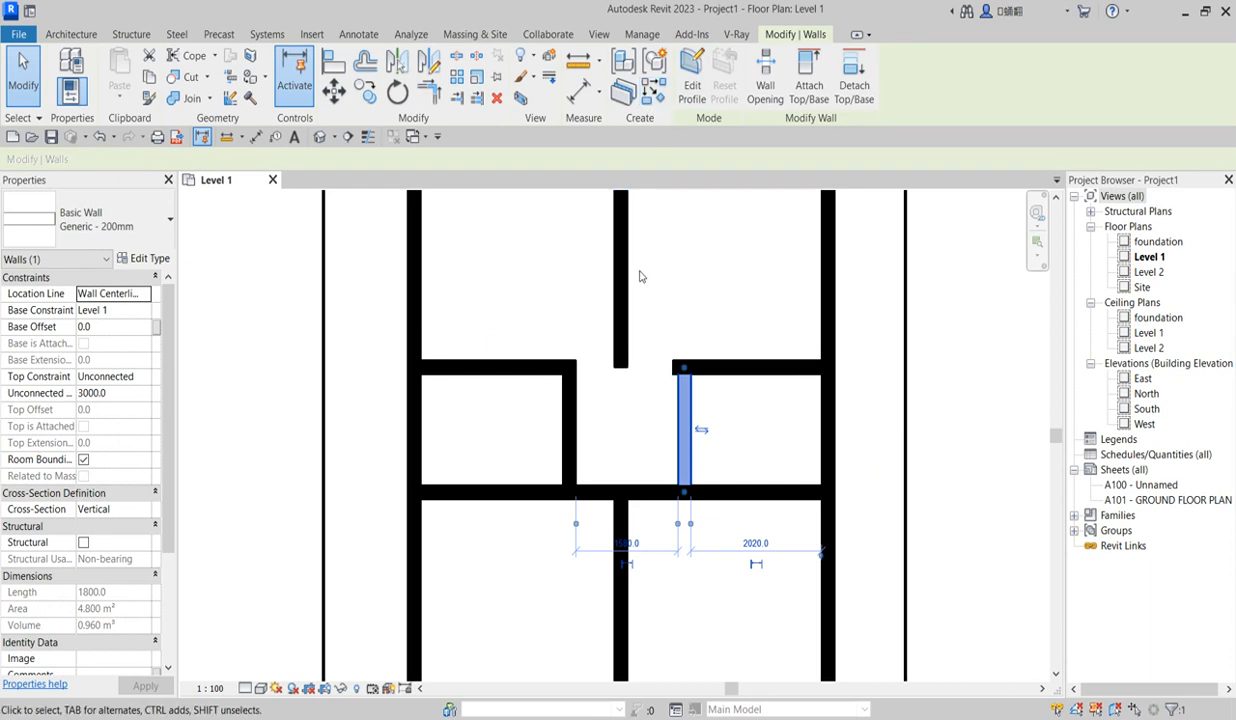
Extend the left partition segment to the central vertical wall and shorten the right segment to about 1700 mm
scroll(620, 362, down, 2)
click(547, 362)
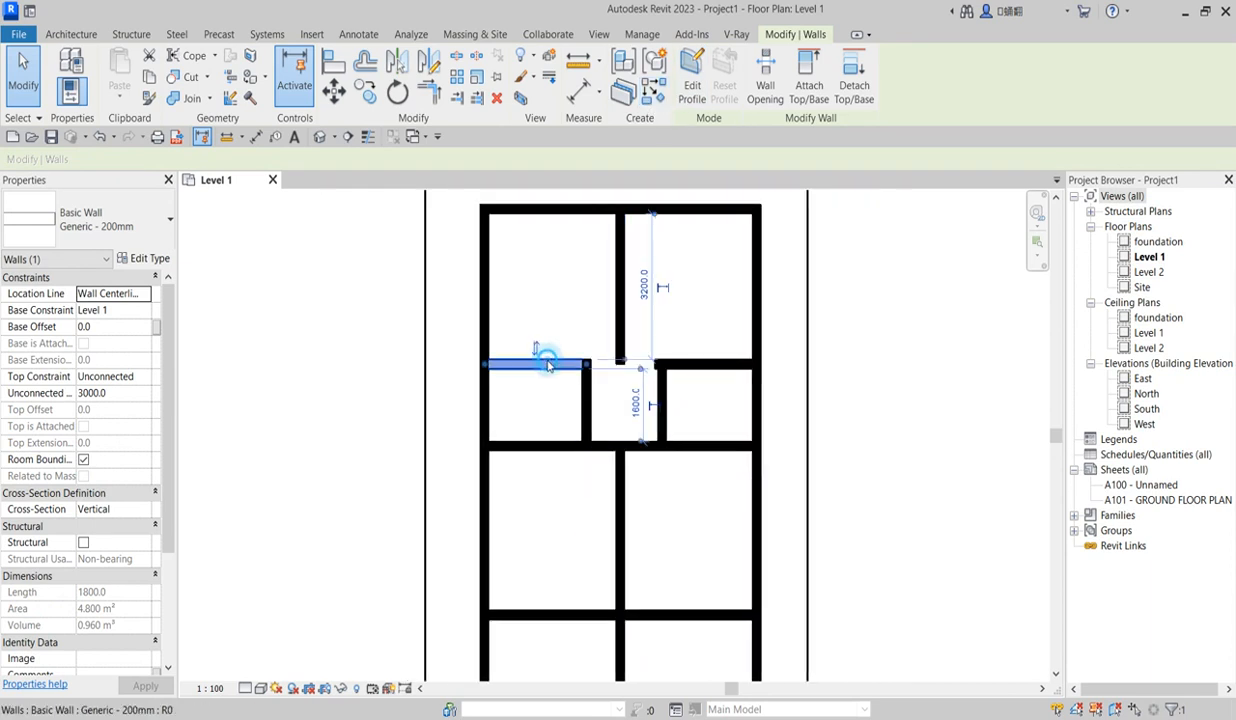
drag(590, 362, 691, 366)
click(641, 393)
scroll(676, 368, up, 3)
click(676, 366)
click(962, 697)
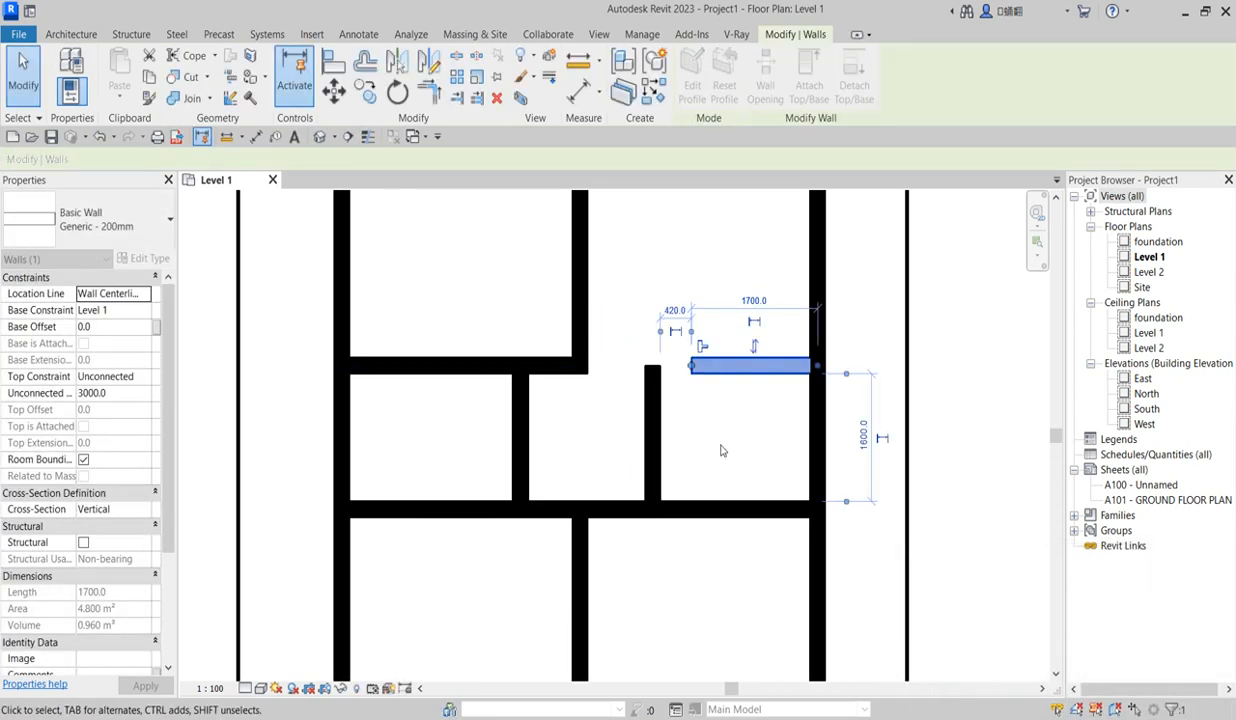
Nudge the right short vertical wall further right, leaving about 1740 mm to the right exterior wall
click(649, 432)
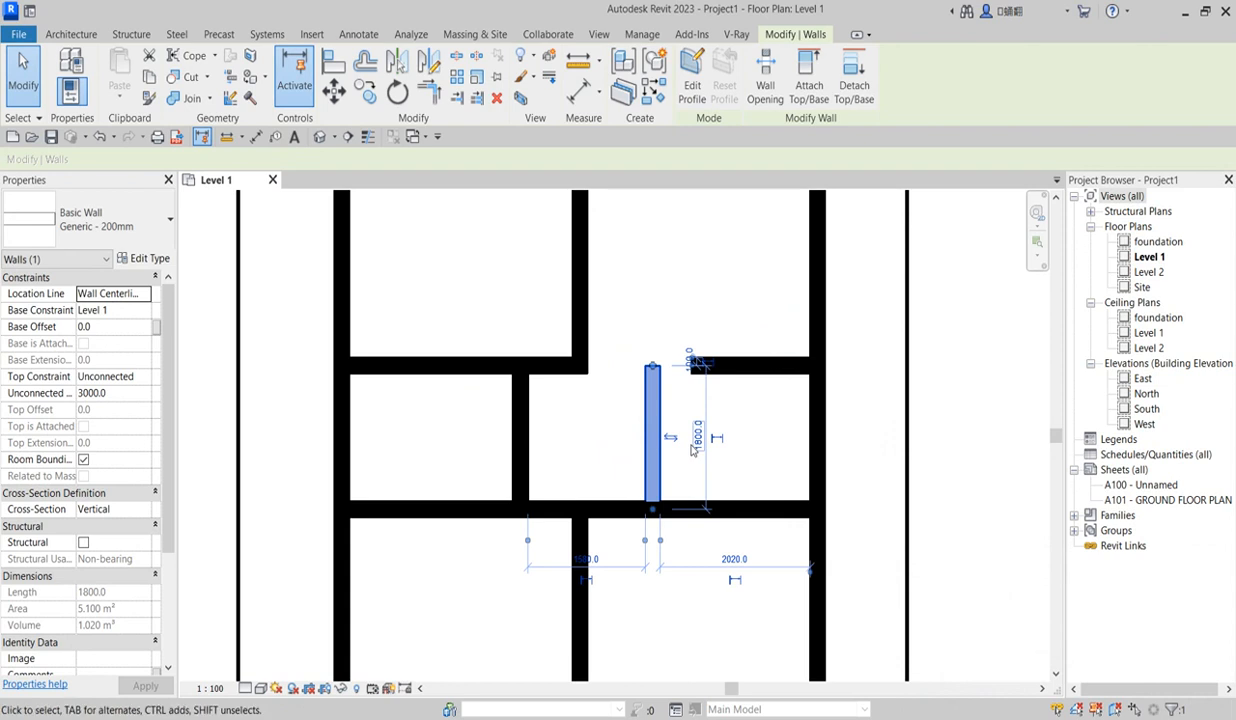
key(Right)
key(Right)
key(Right)
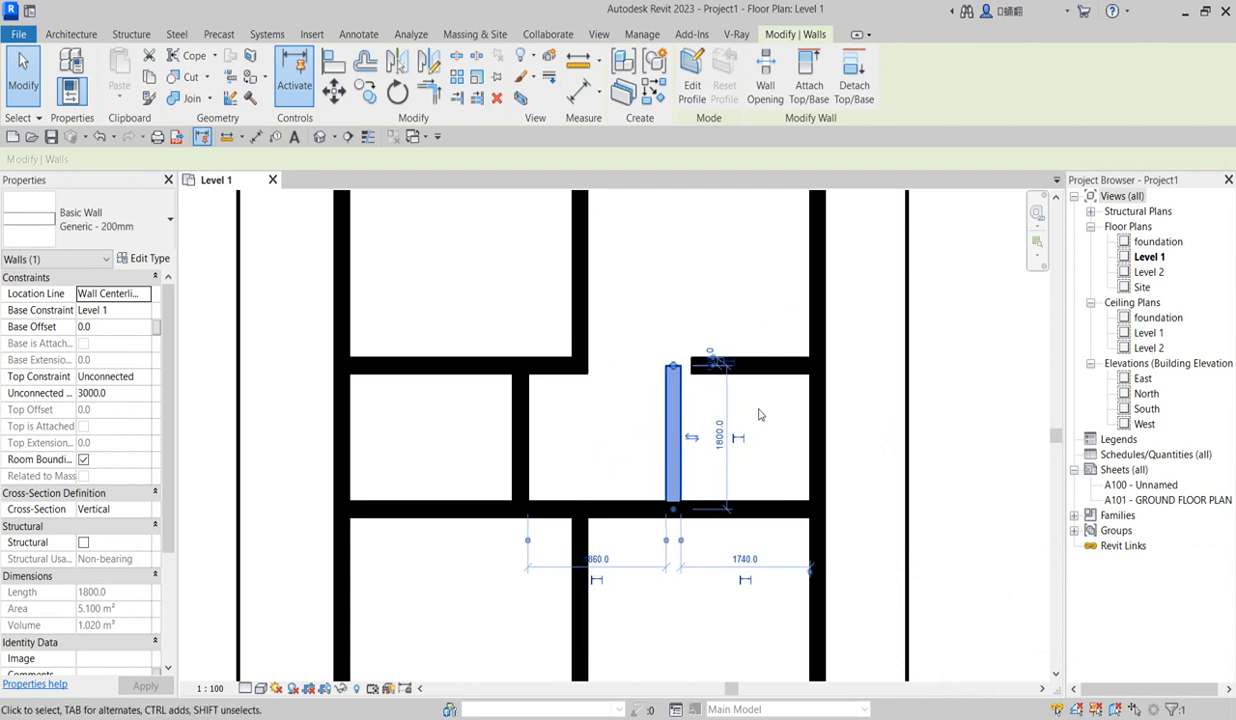
click(758, 405)
Extend the right partition segment to the short vertical wall to close the corner, making it about 1940 mm long
click(735, 362)
drag(691, 363, 674, 367)
scroll(575, 408, down, 5)
scroll(590, 378, down, 1)
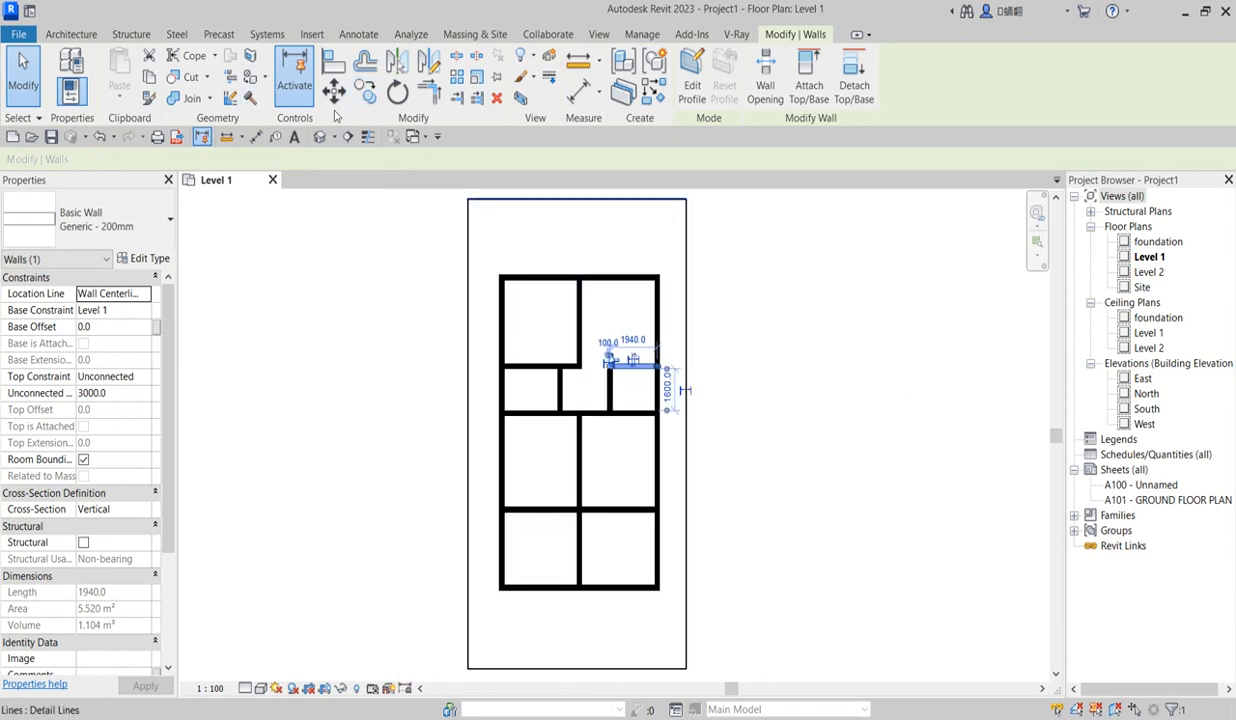
Nudge the right short vertical wall slightly right, leaving about 1680 mm between it and the right exterior wall
scroll(568, 370, up, 2)
click(572, 366)
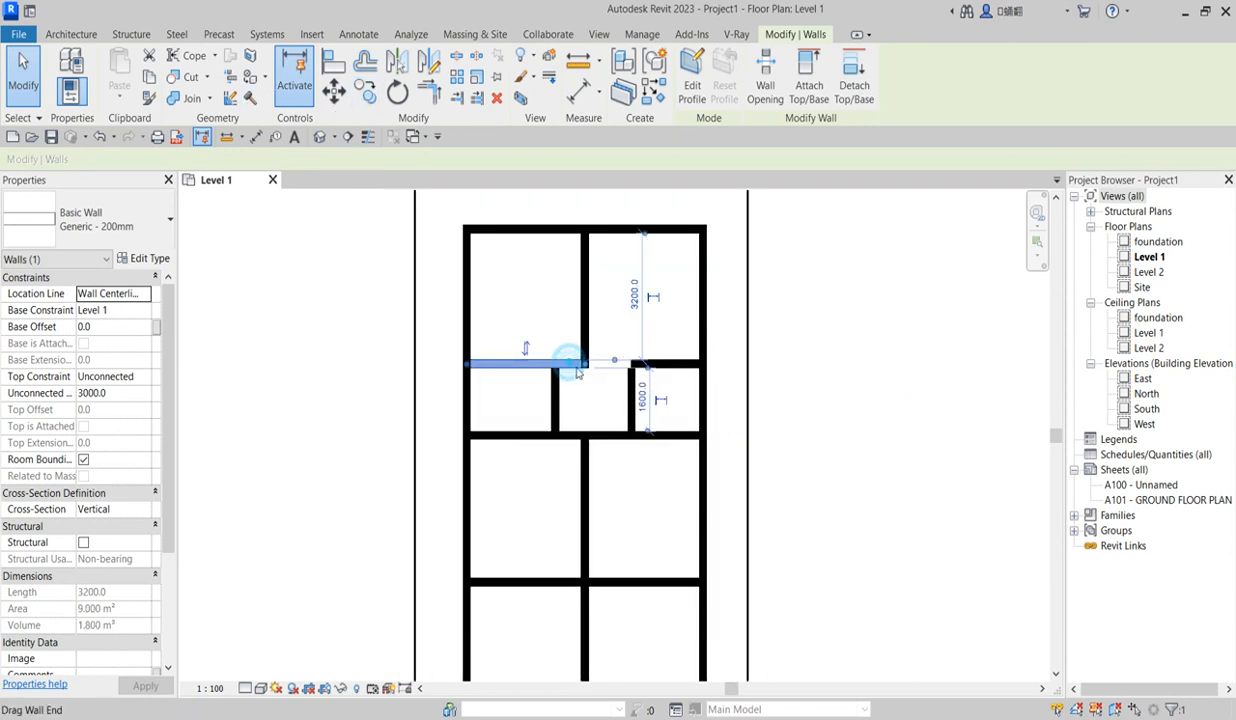
scroll(629, 394, up, 1)
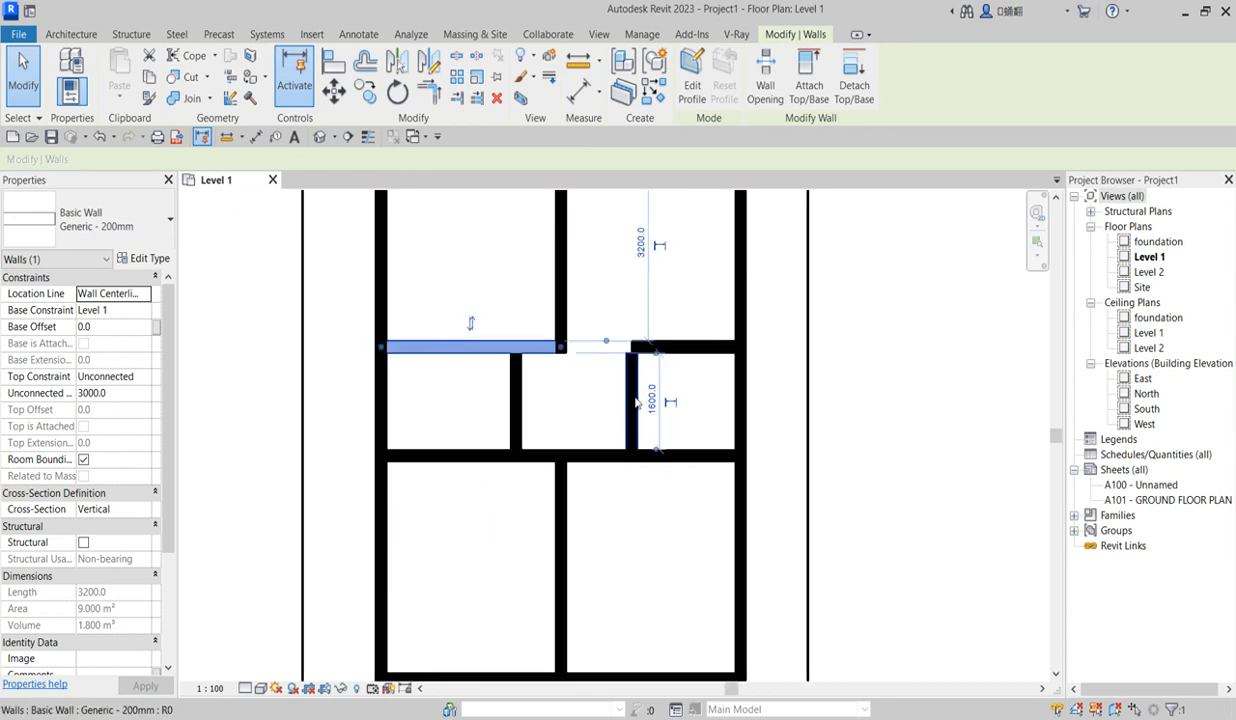
click(636, 400)
drag(636, 400, 642, 402)
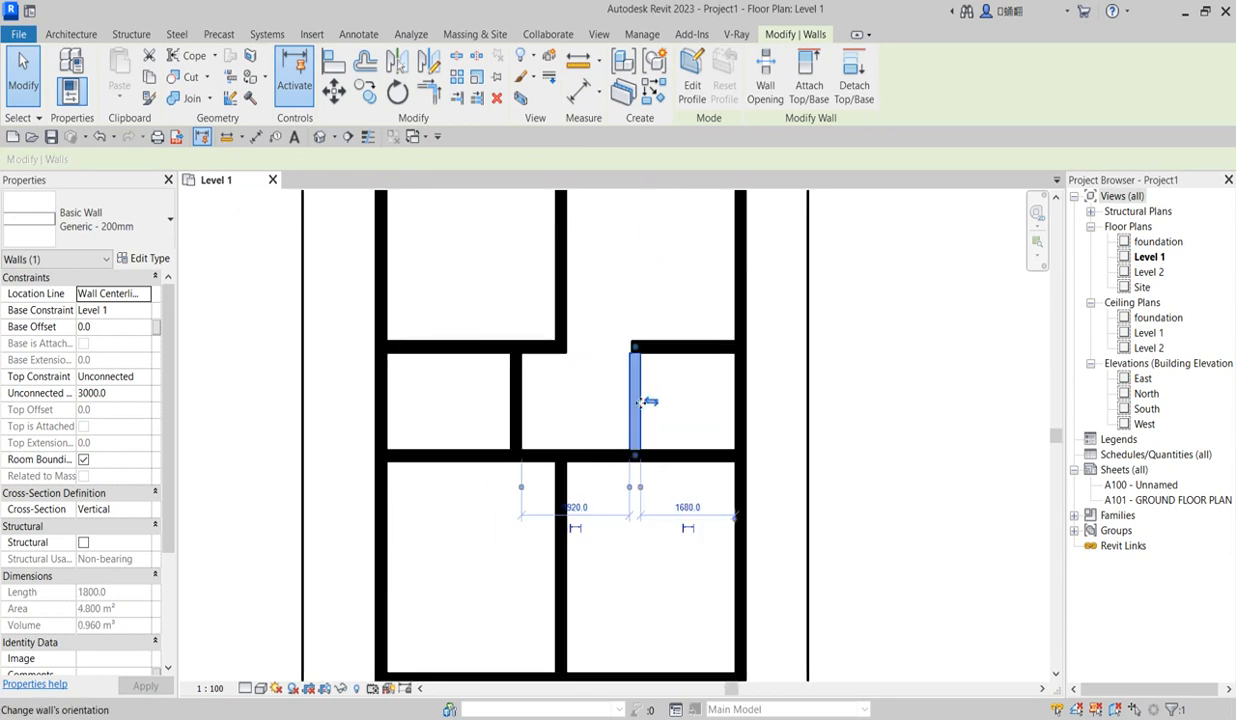
click(604, 401)
scroll(649, 410, down, 2)
scroll(615, 412, up, 4)
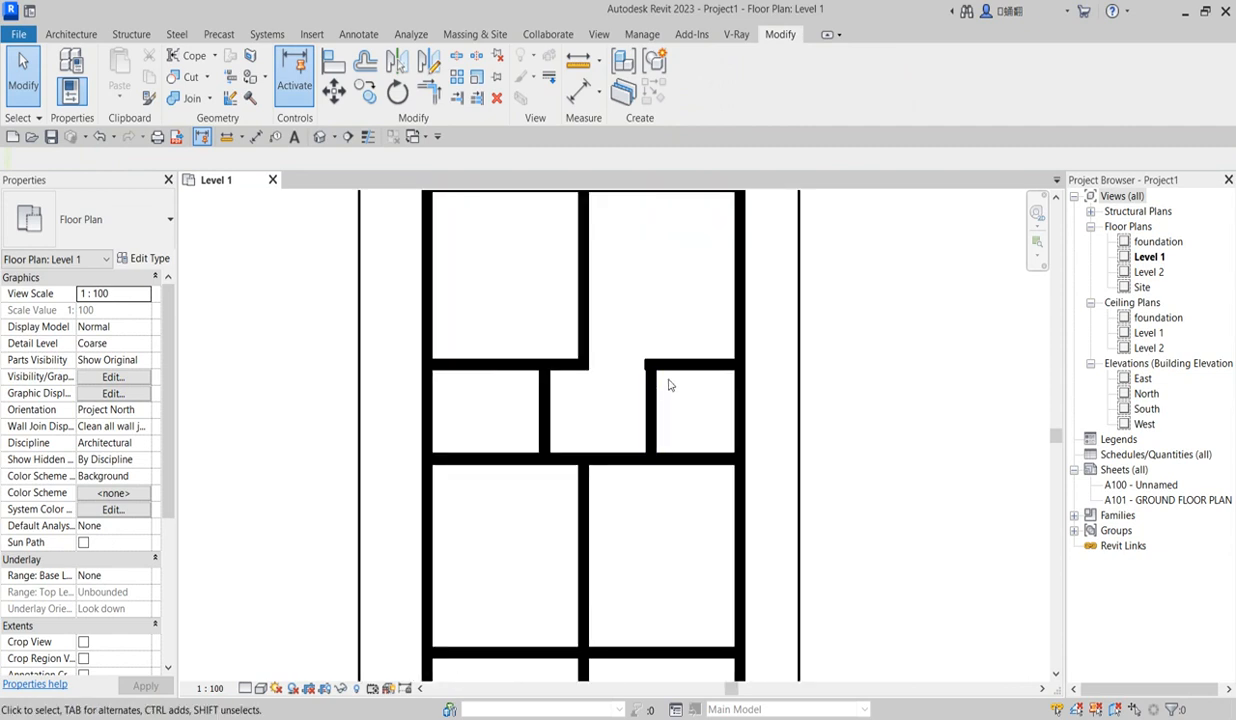
scroll(578, 392, down, 1)
scroll(578, 392, down, 1)
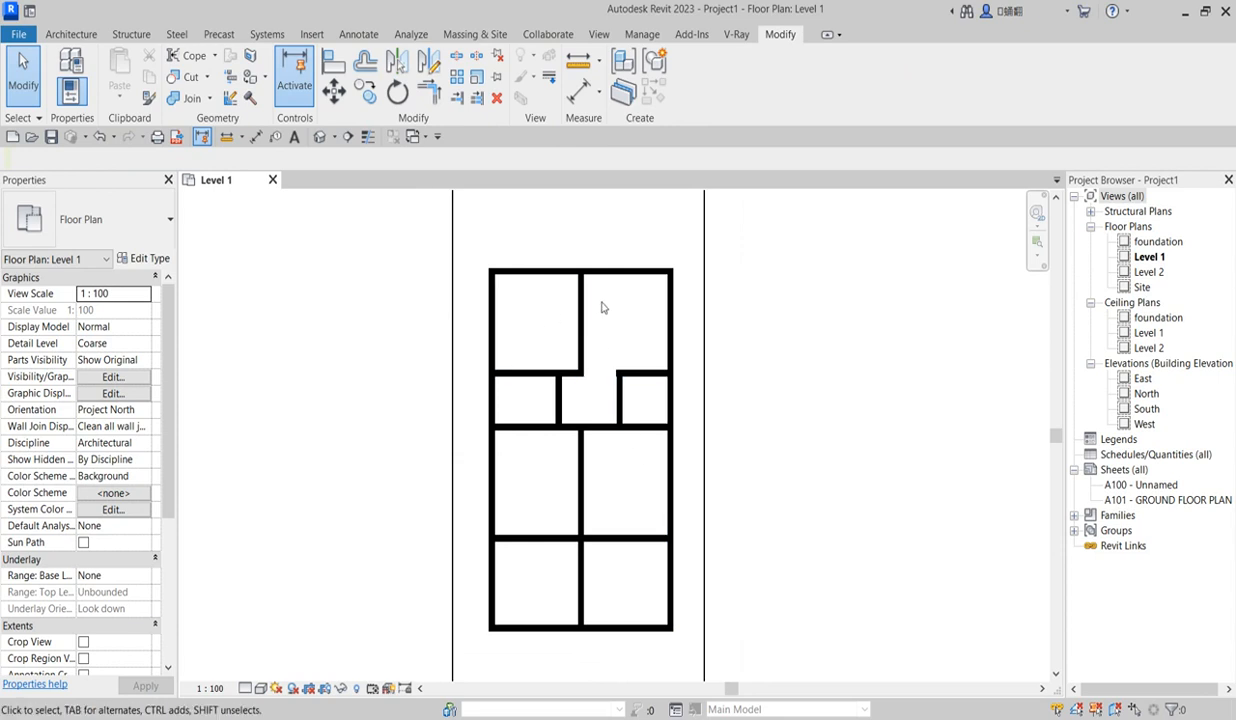
Set the lower full-width cross wall 3200 mm below the horizontal wall above it
scroll(600, 300, down, 3)
scroll(595, 430, up, 2)
scroll(580, 430, up, 3)
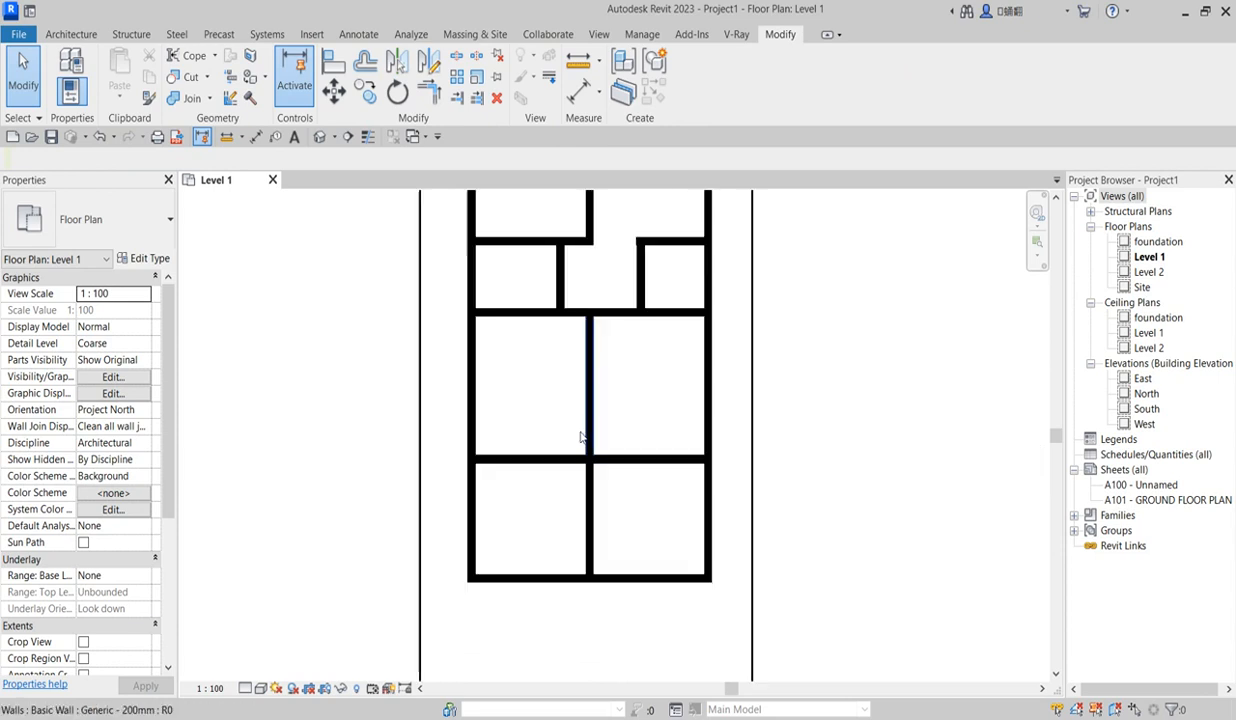
drag(617, 470, 700, 400)
click(779, 366)
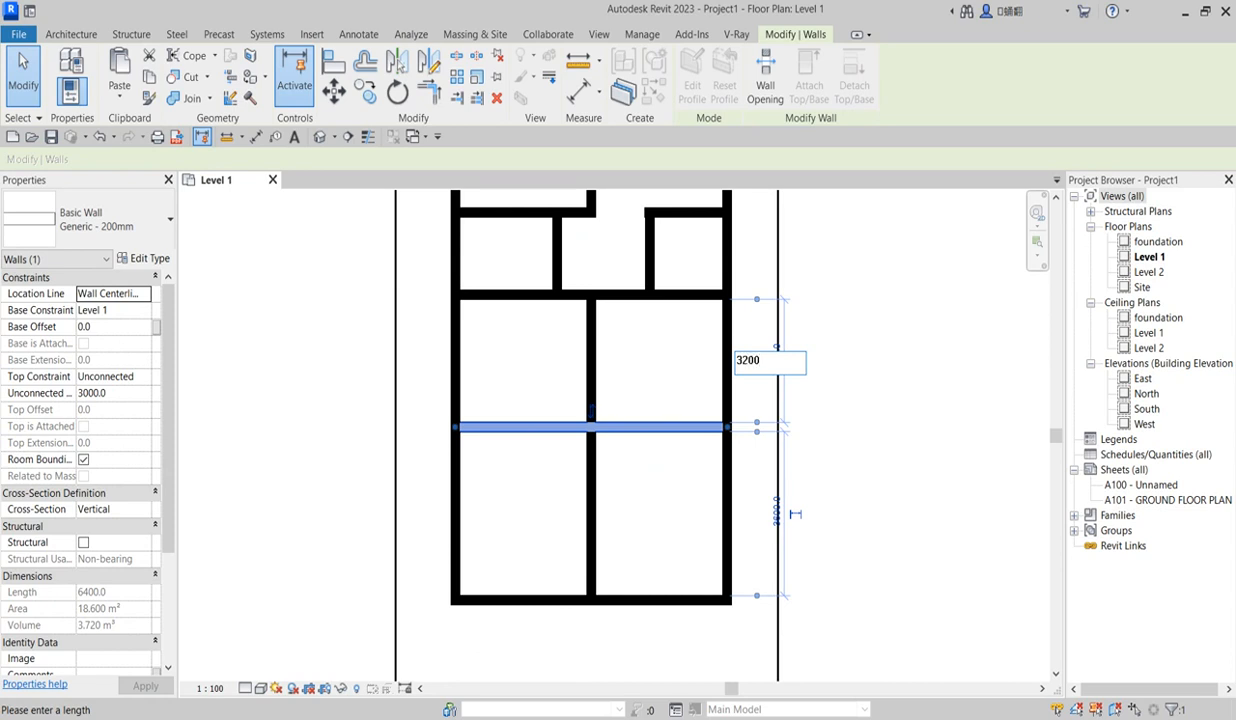
key(Return)
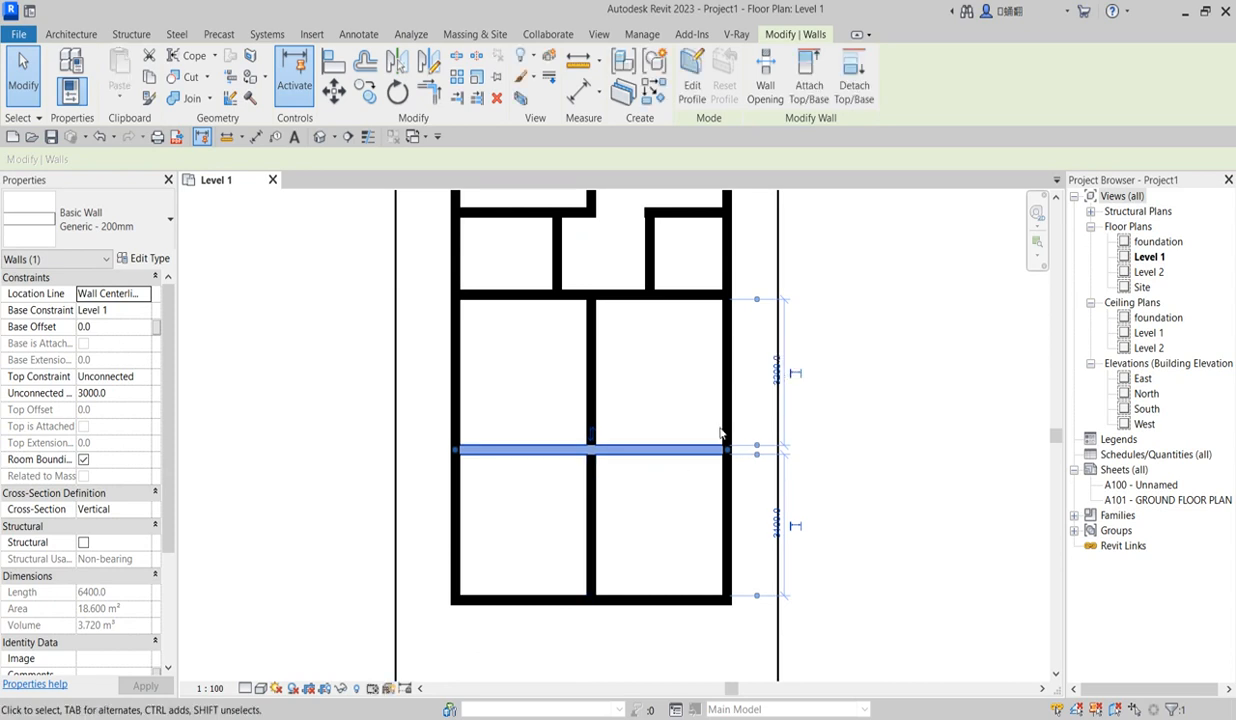
scroll(771, 530, up, 2)
click(784, 521)
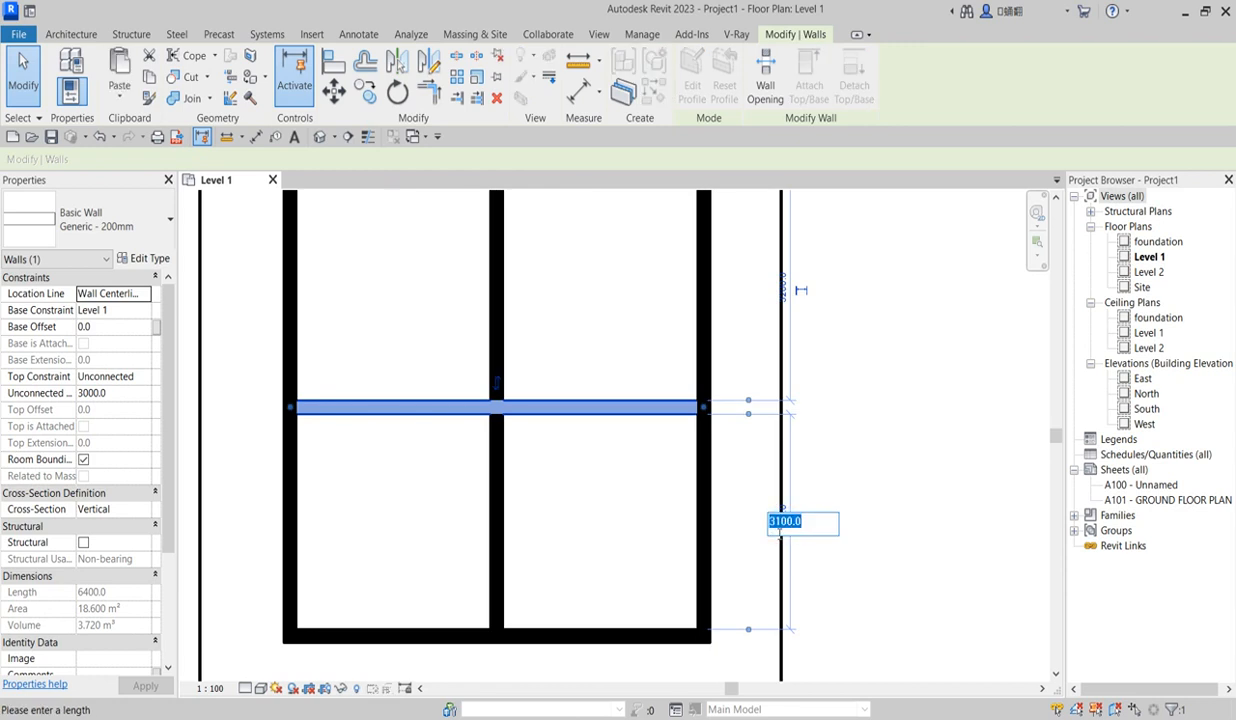
key(Escape)
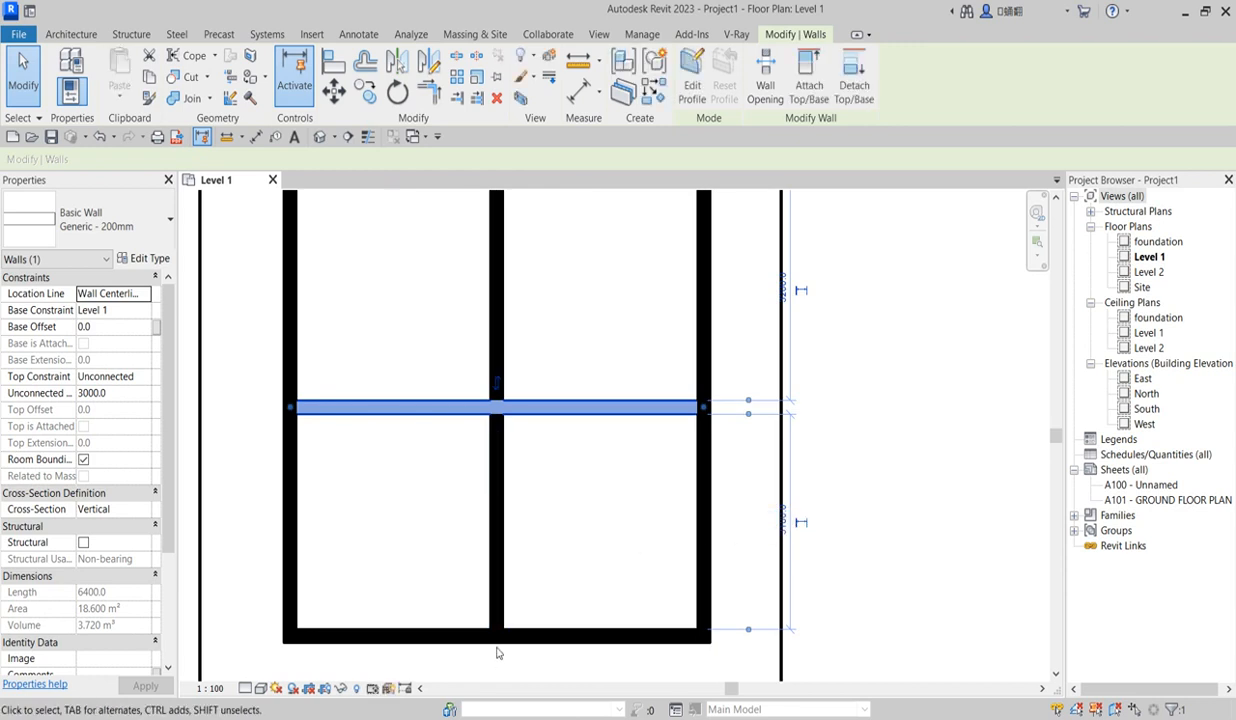
Delete the central vertical wall segment between the lower cross wall and the bottom exterior wall
click(497, 601)
drag(497, 630, 497, 450)
key(Delete)
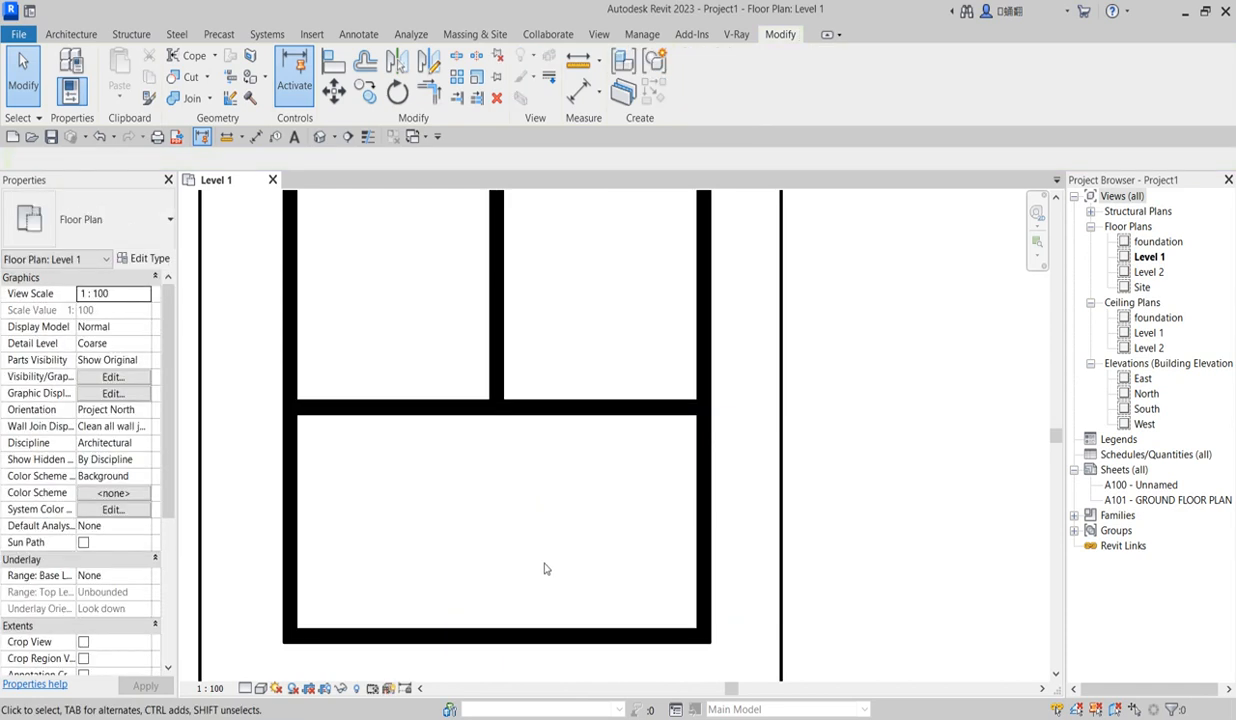
Draw a vertical Generic - 200mm wall about 3300 mm long from the lower cross wall to the bottom exterior wall, about 900 mm from the left exterior wall
click(561, 407)
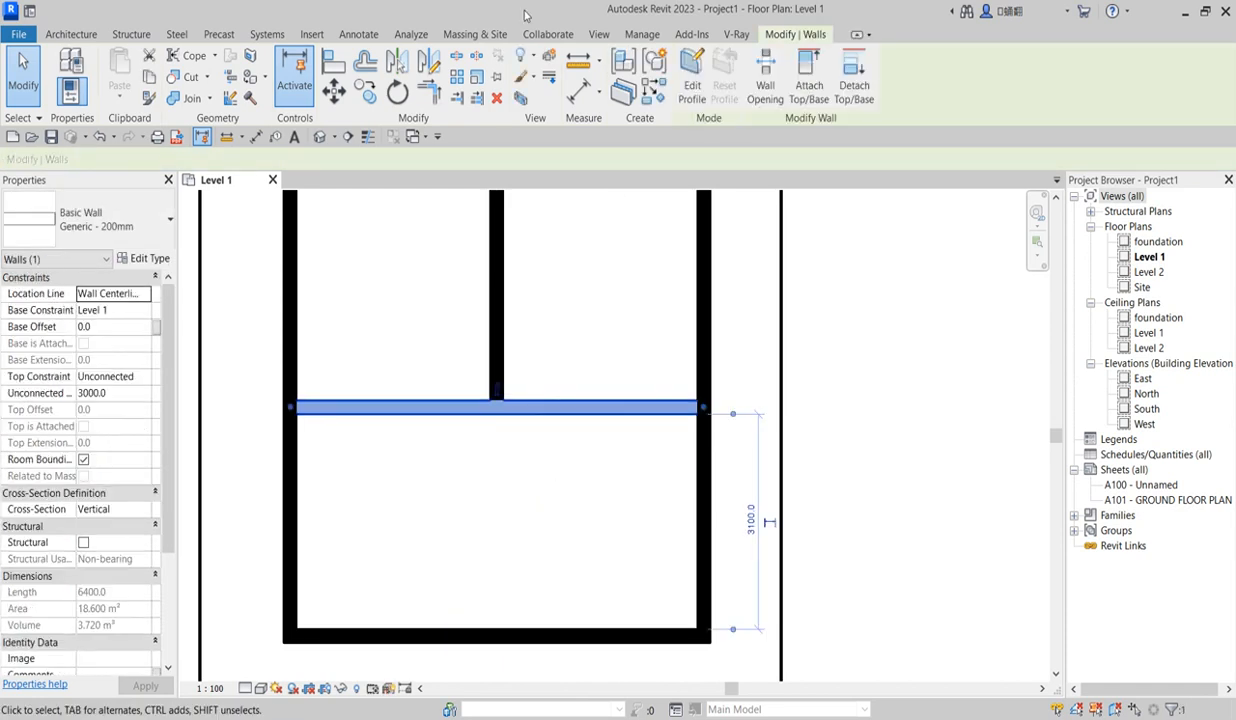
click(653, 90)
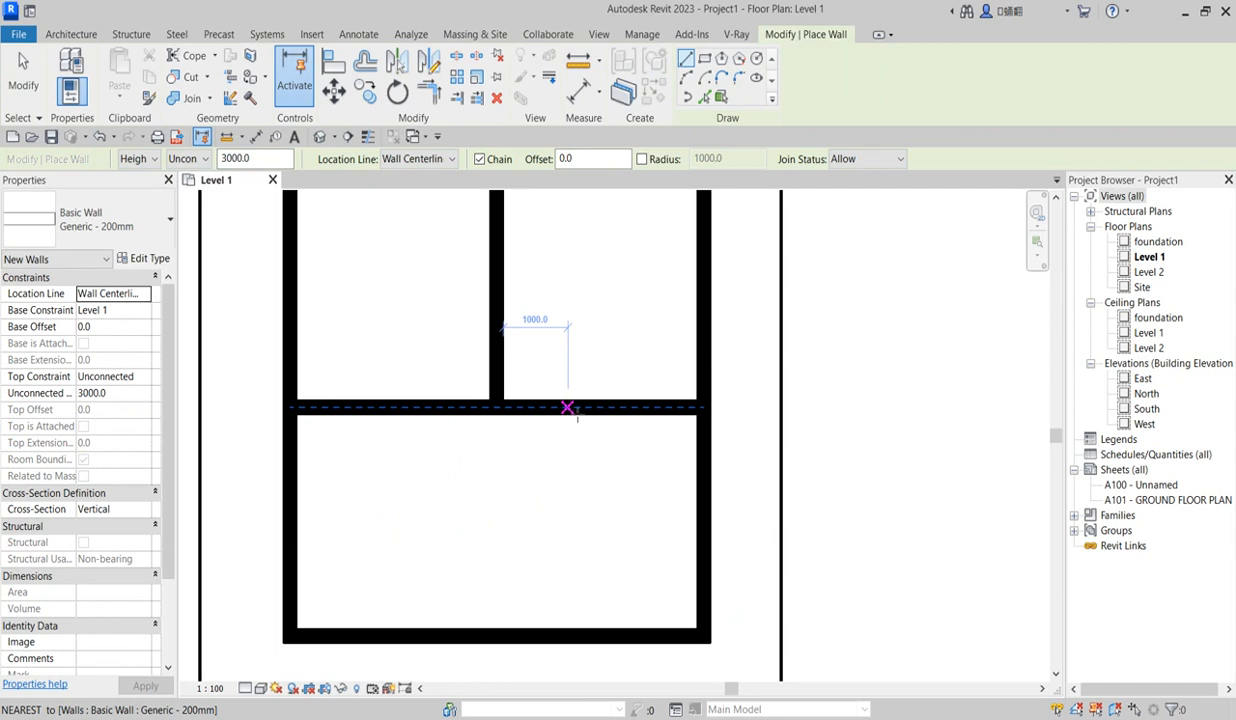
click(566, 417)
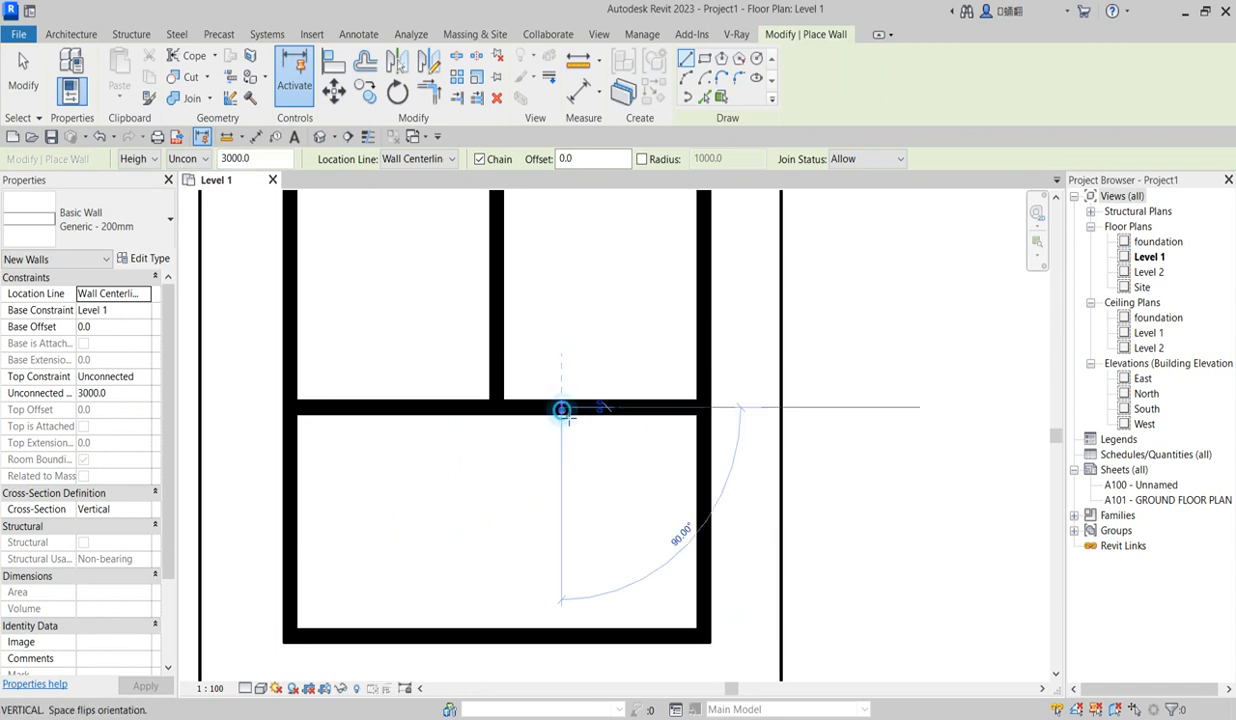
right_click(567, 417)
click(596, 427)
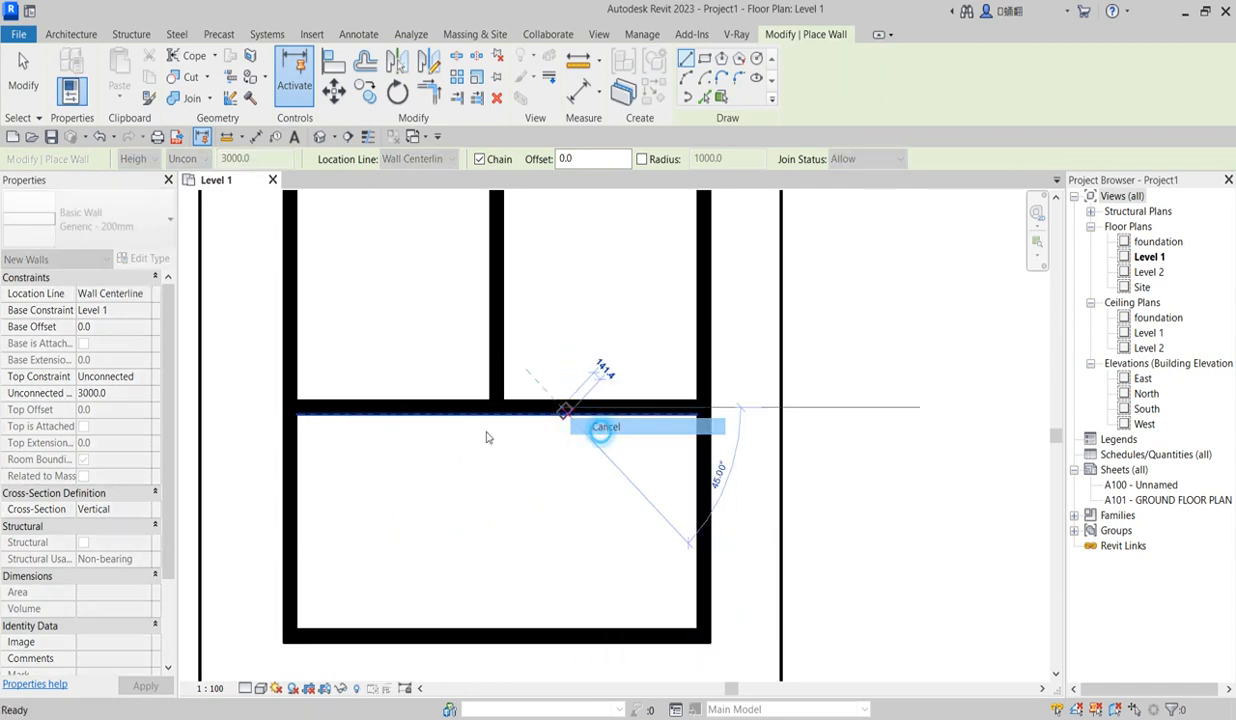
click(362, 412)
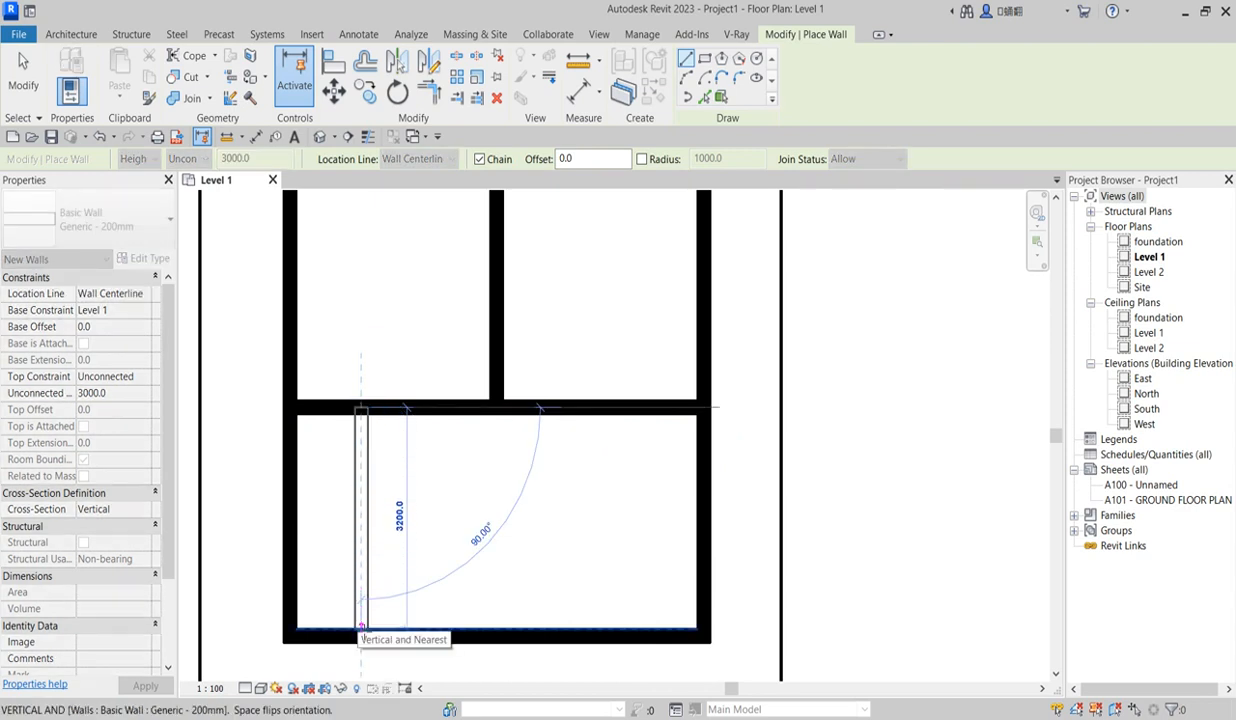
click(362, 630)
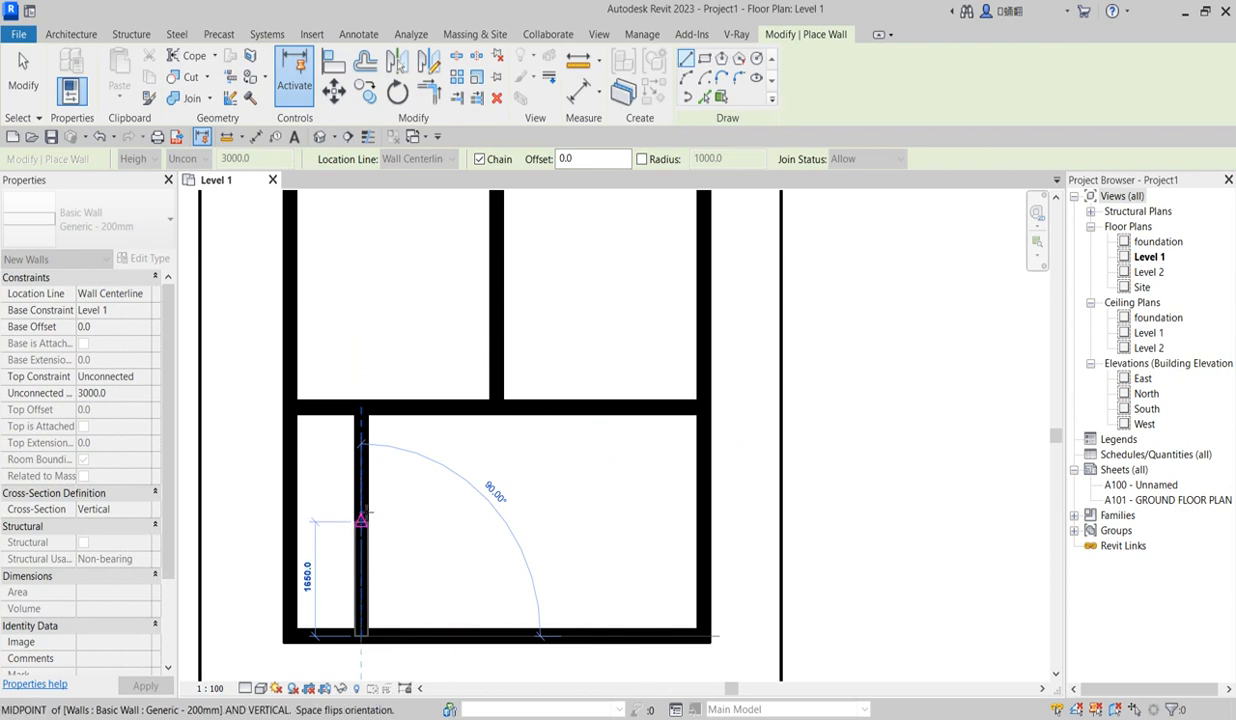
Draw a short horizontal wall about 1100 mm long between the left exterior wall and the new vertical wall, about 1200 mm below the cross wall
click(362, 507)
click(290, 505)
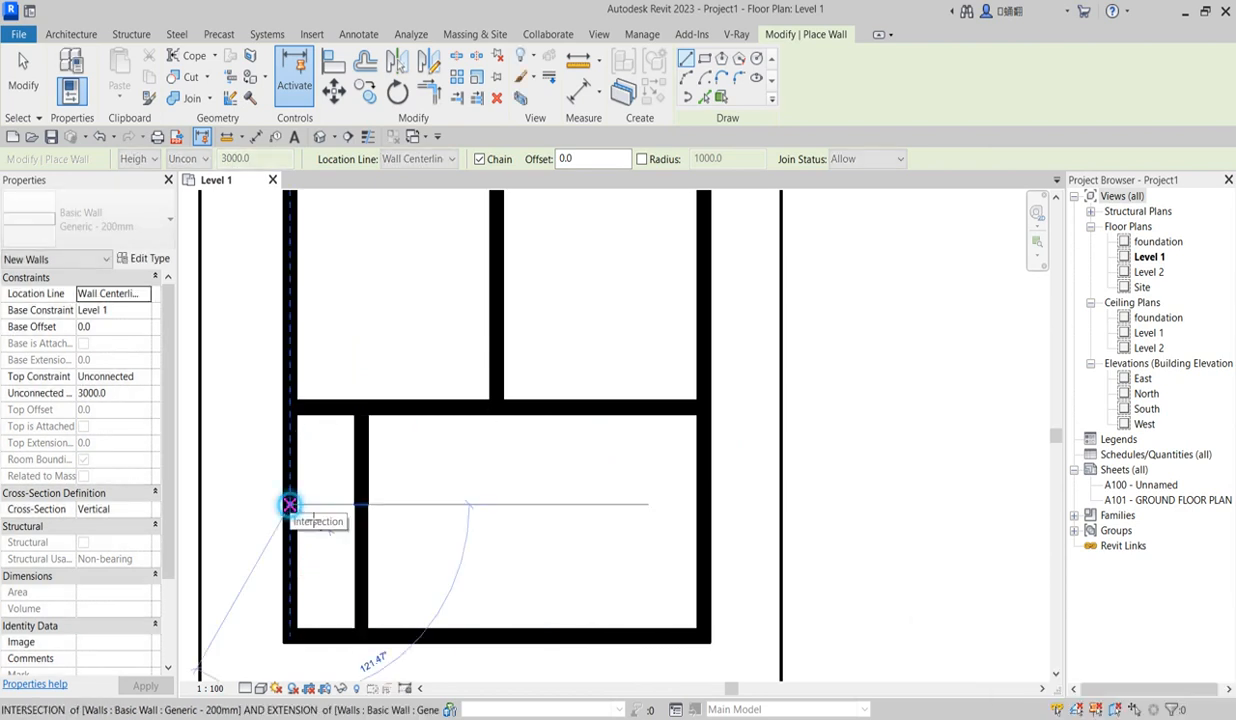
click(361, 505)
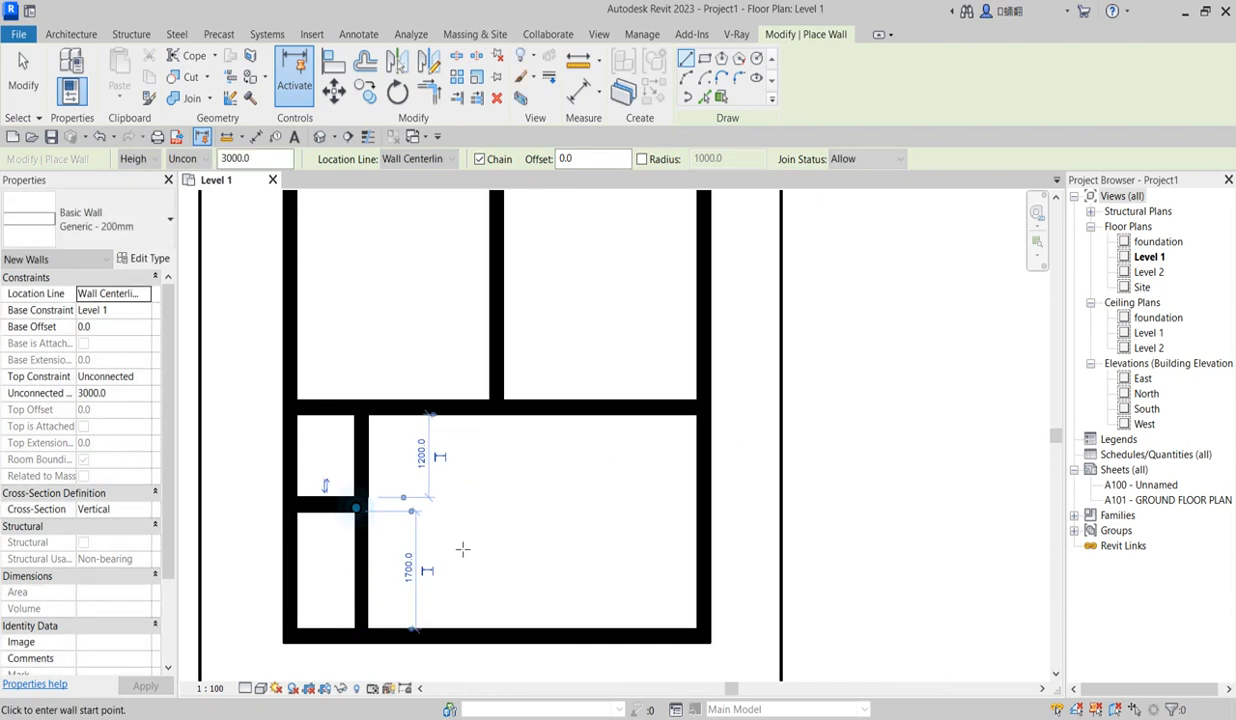
key(Escape)
key(Escape)
Delete the overlapping full-height vertical wall and extend the remaining lower segment up to the cross wall, making it about 3300 mm long
click(366, 486)
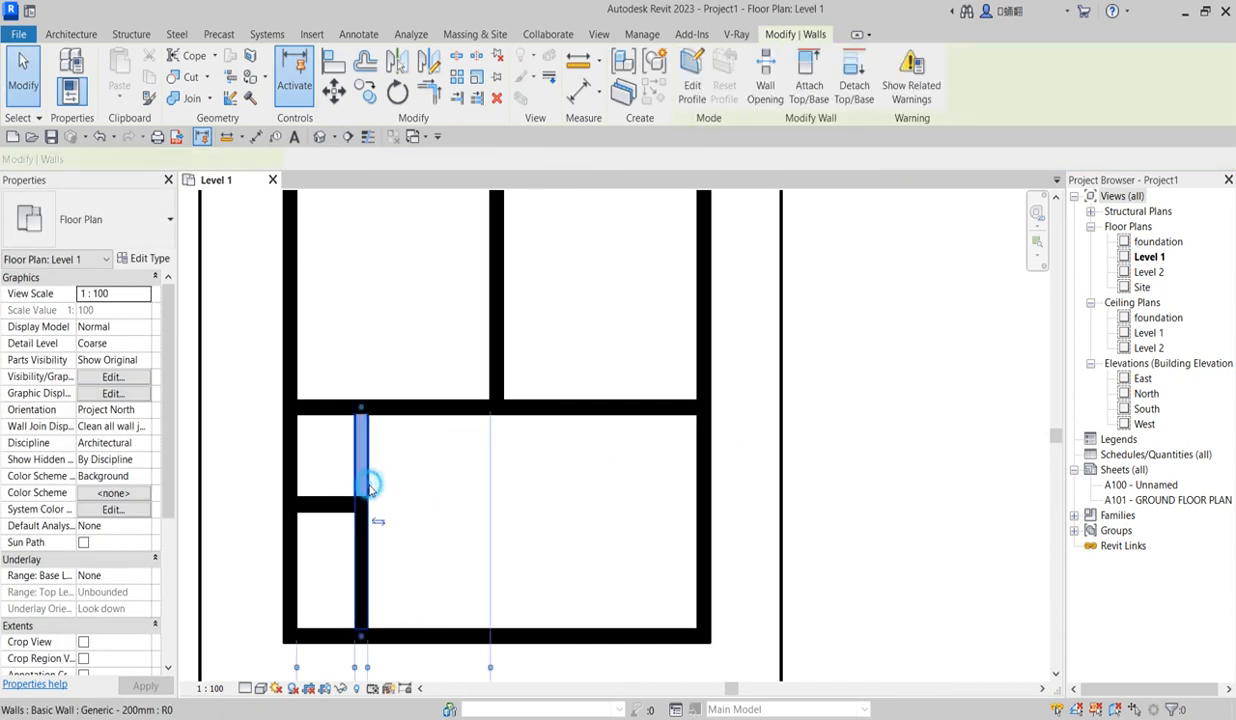
key(Delete)
scroll(377, 540, down, 2)
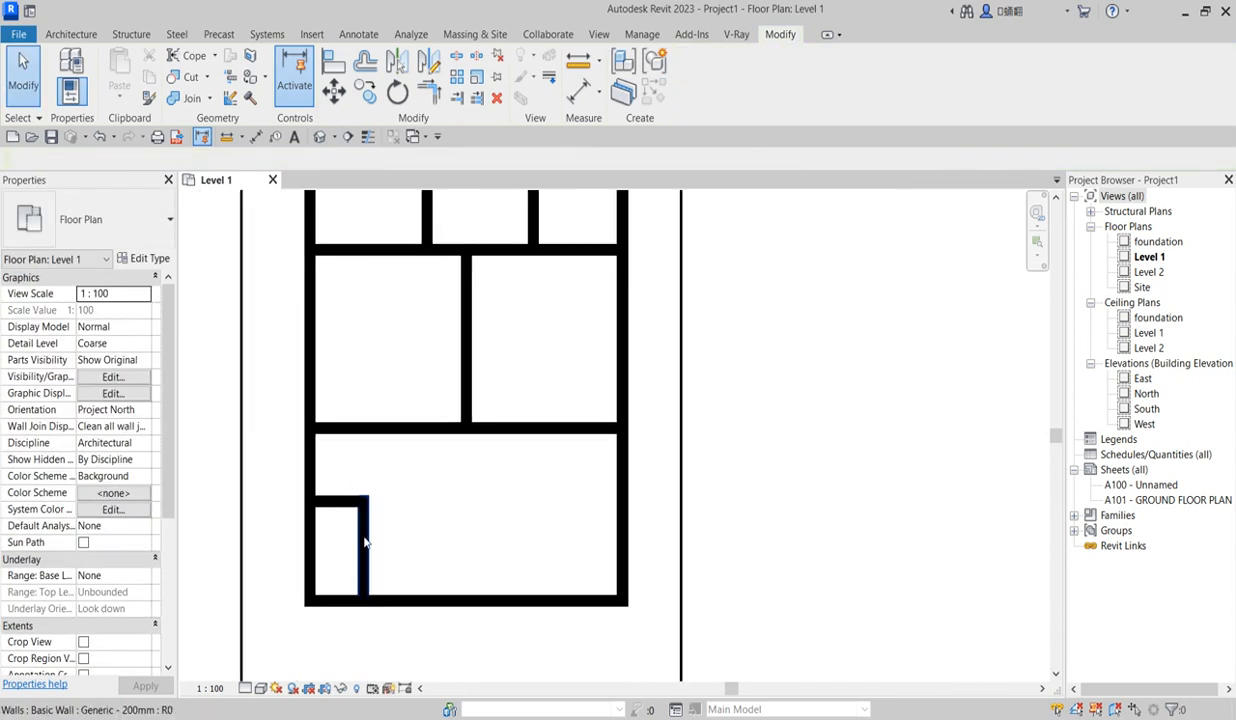
click(362, 540)
drag(363, 501, 372, 433)
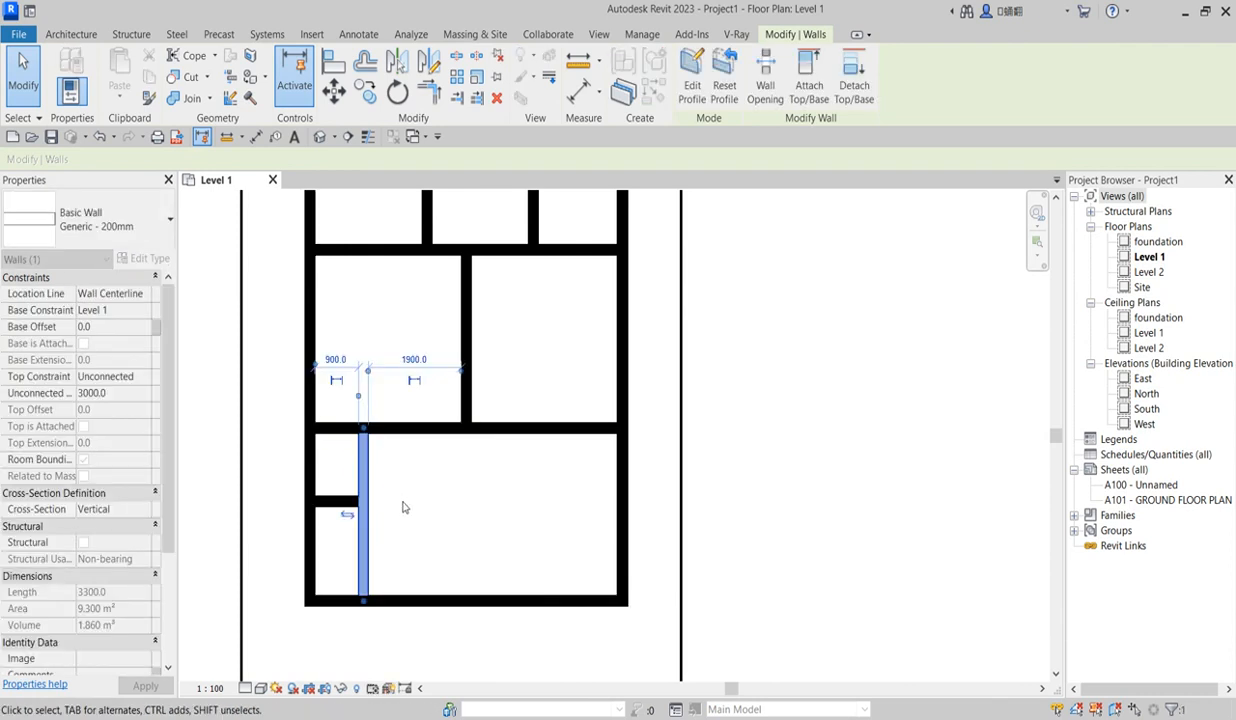
click(403, 500)
Move the short horizontal wall at the left down to about 1600 mm below the cross wall
scroll(497, 443, up, 2)
scroll(495, 452, down, 3)
scroll(415, 596, up, 2)
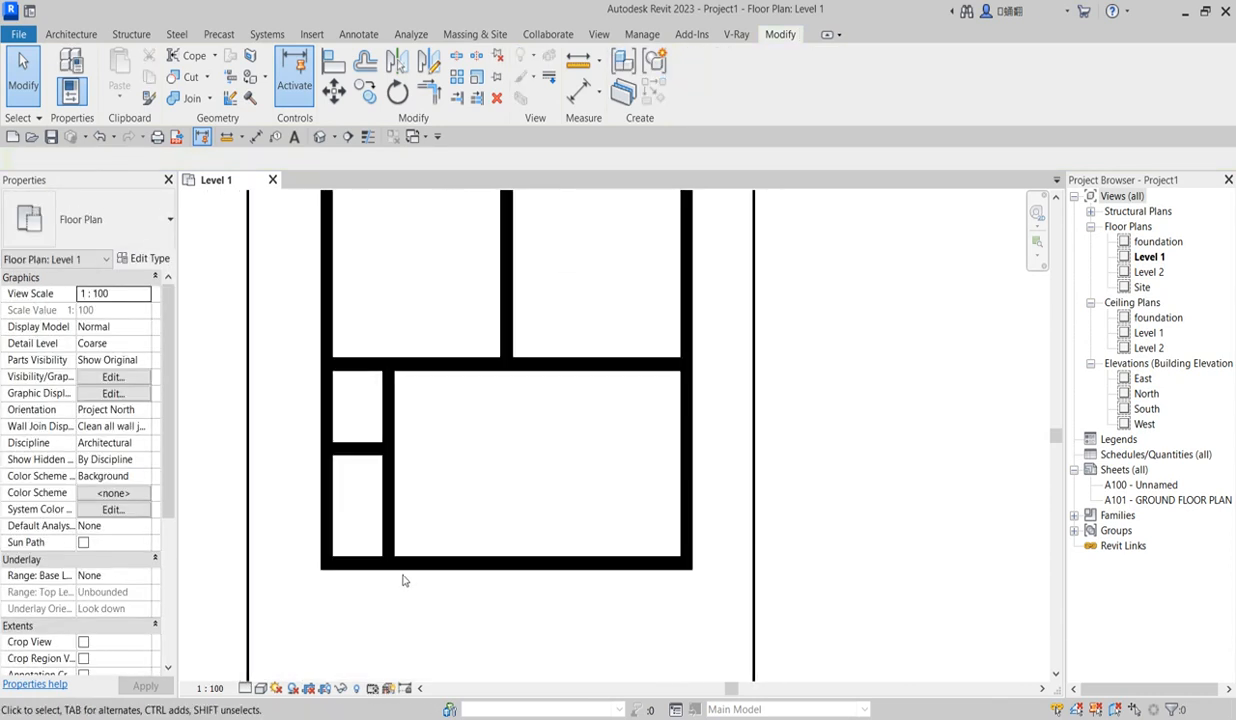
click(361, 455)
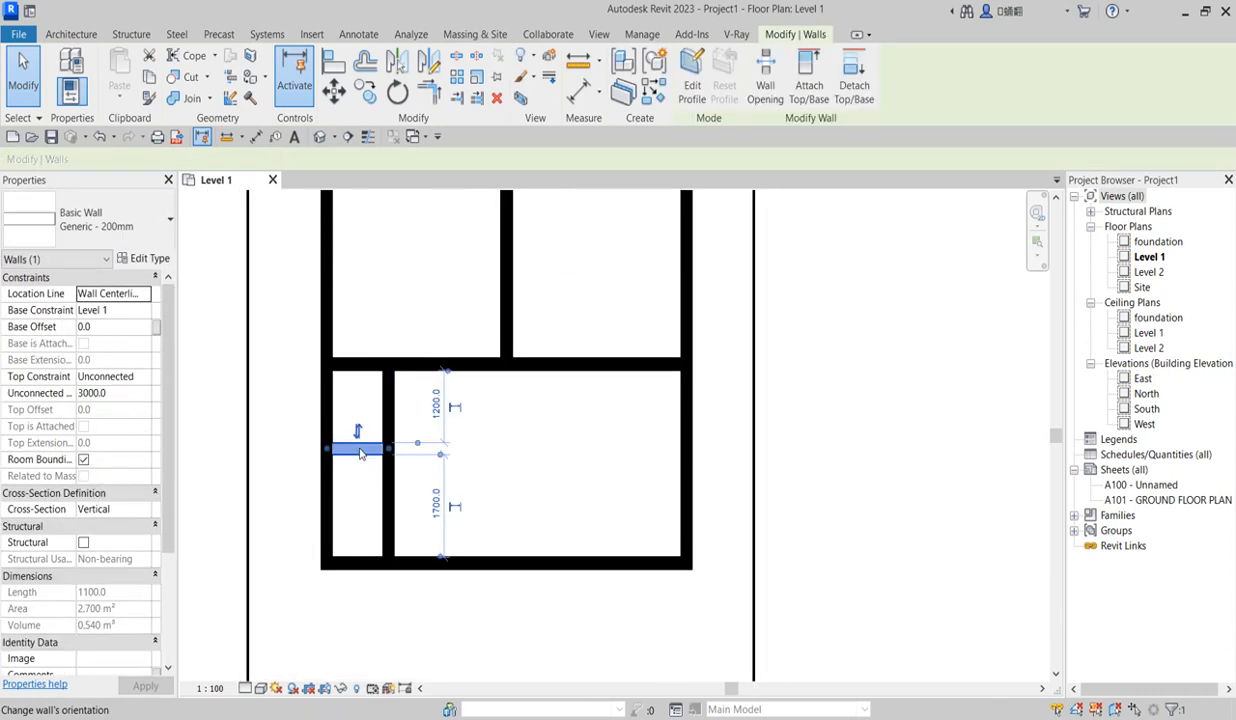
drag(361, 487, 513, 475)
click(516, 461)
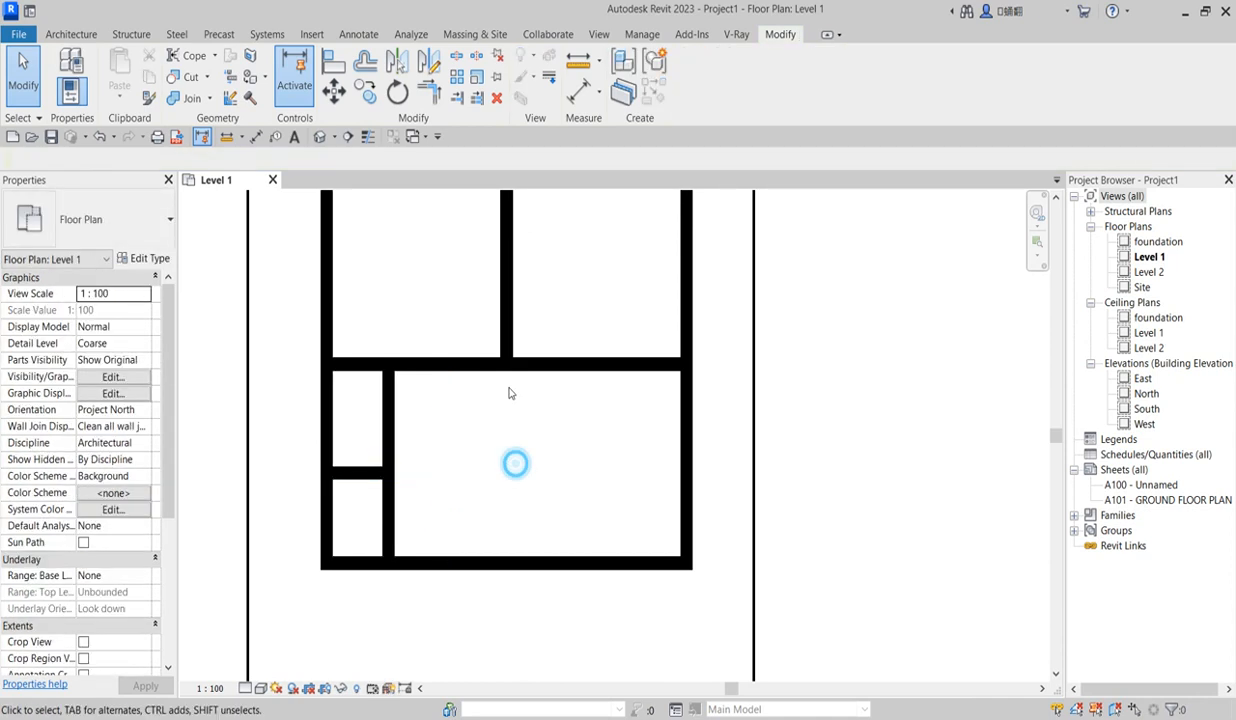
Draw a second vertical wall about 3300 mm long from the cross wall to the bottom exterior wall, about 1500 mm right of the first partition
click(475, 363)
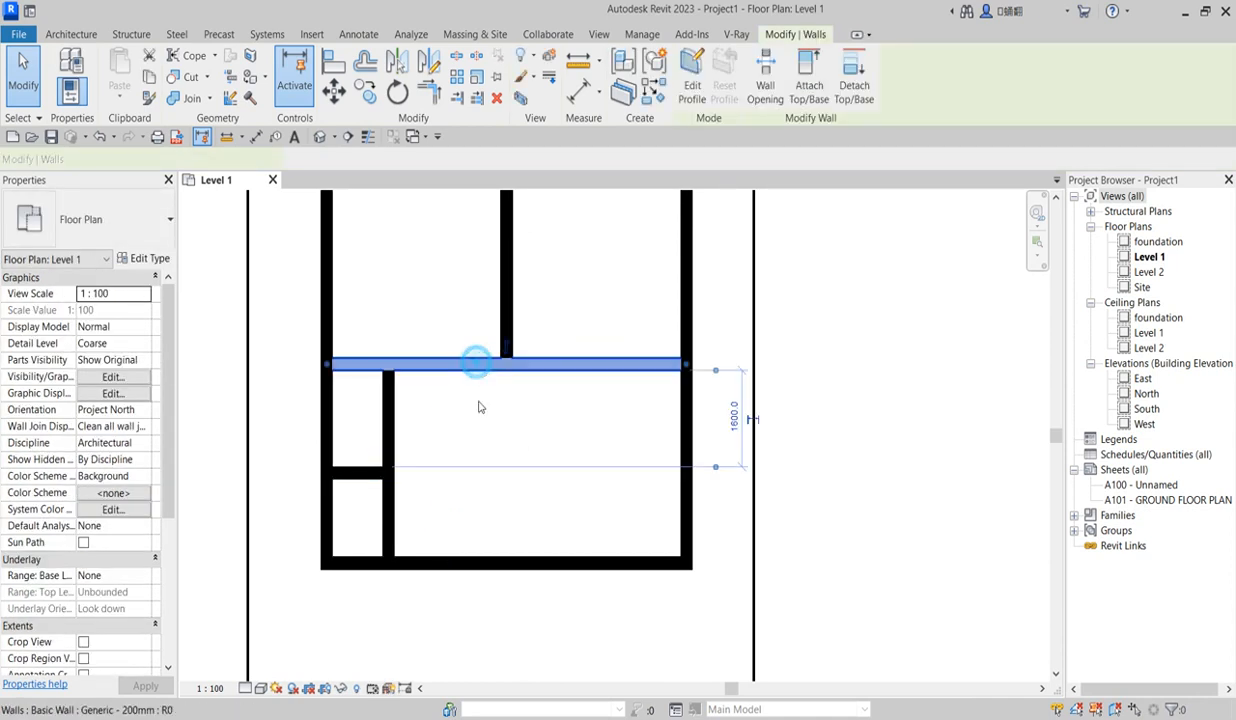
click(654, 93)
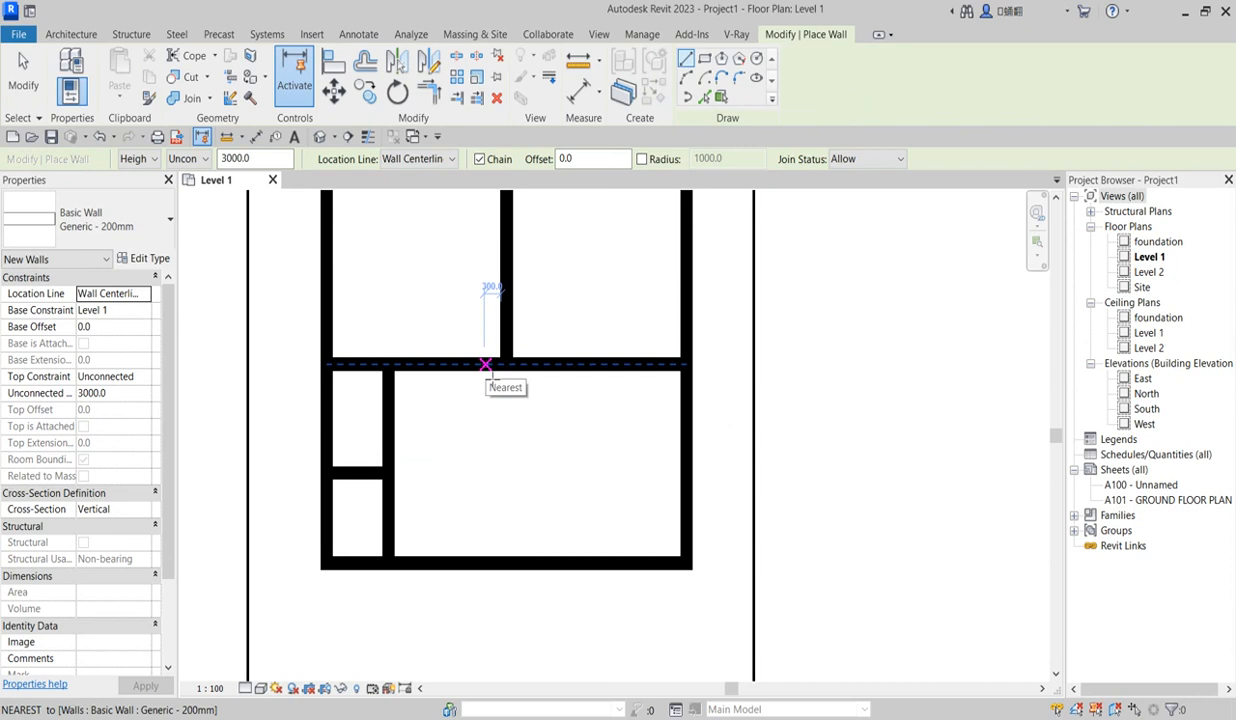
click(485, 364)
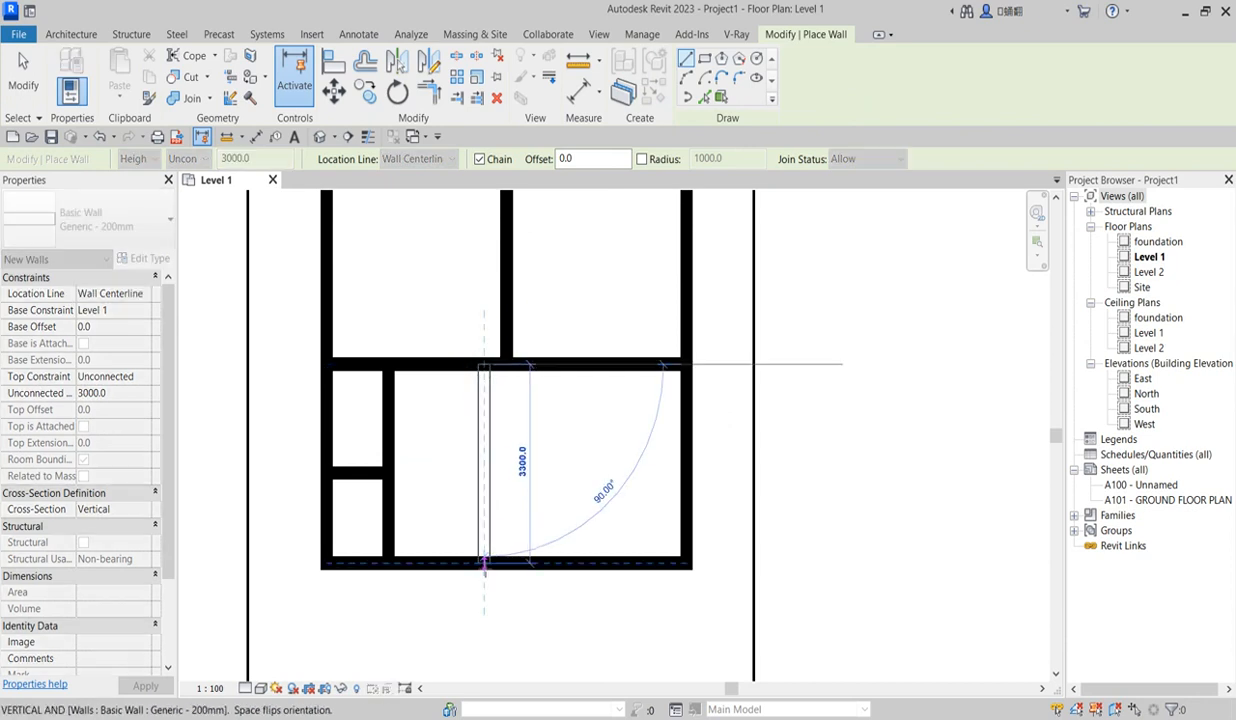
click(478, 562)
key(Escape)
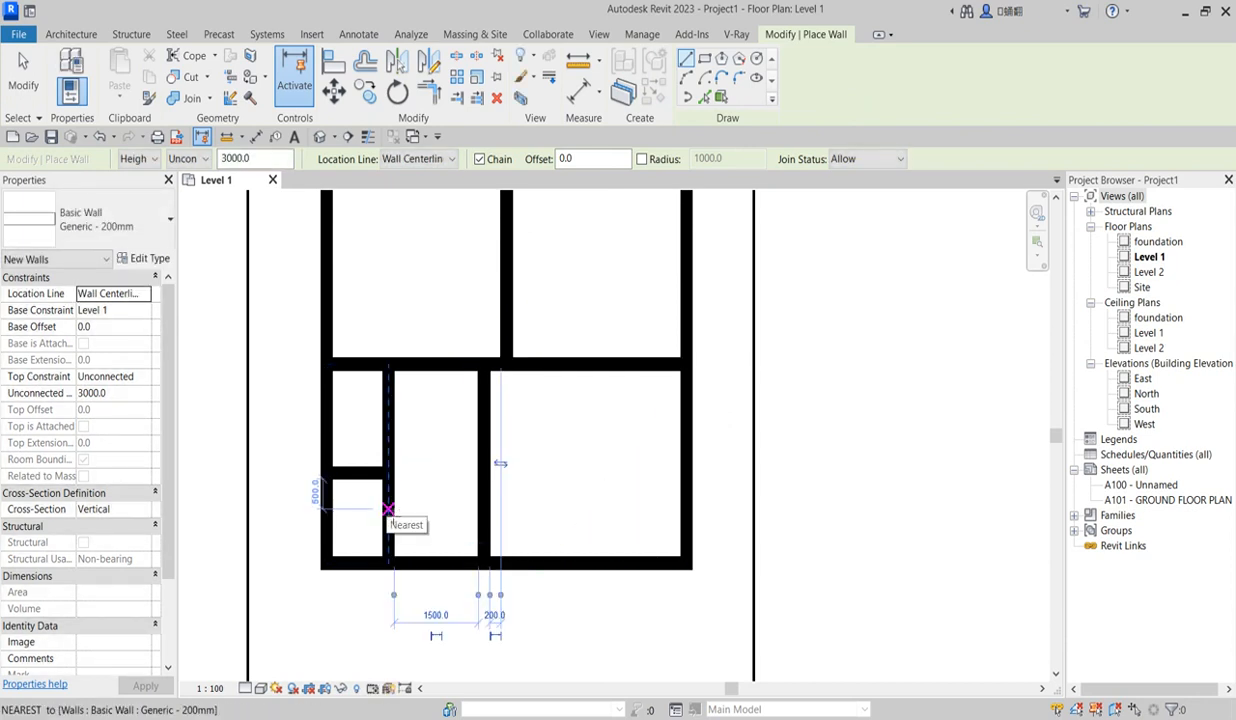
Draw a horizontal wall between the two vertical partitions, about 700 mm above the bottom exterior wall, and end wall placement
click(388, 509)
click(485, 508)
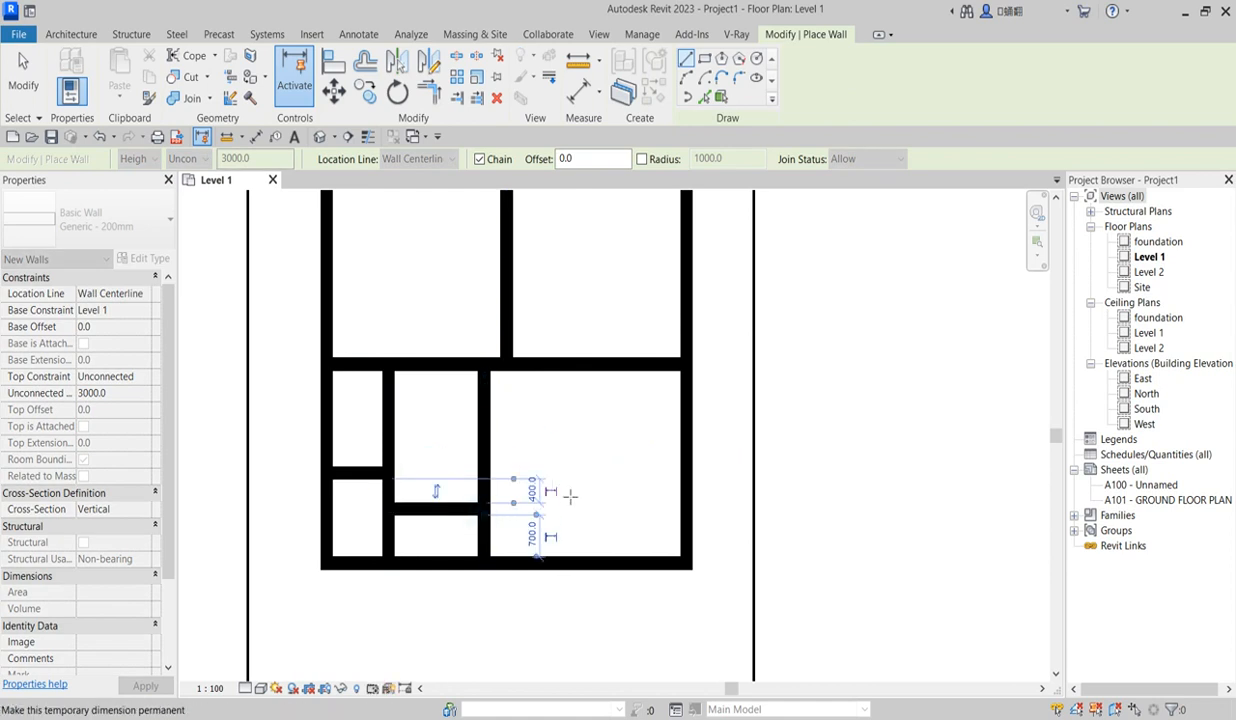
right_click(564, 472)
click(601, 235)
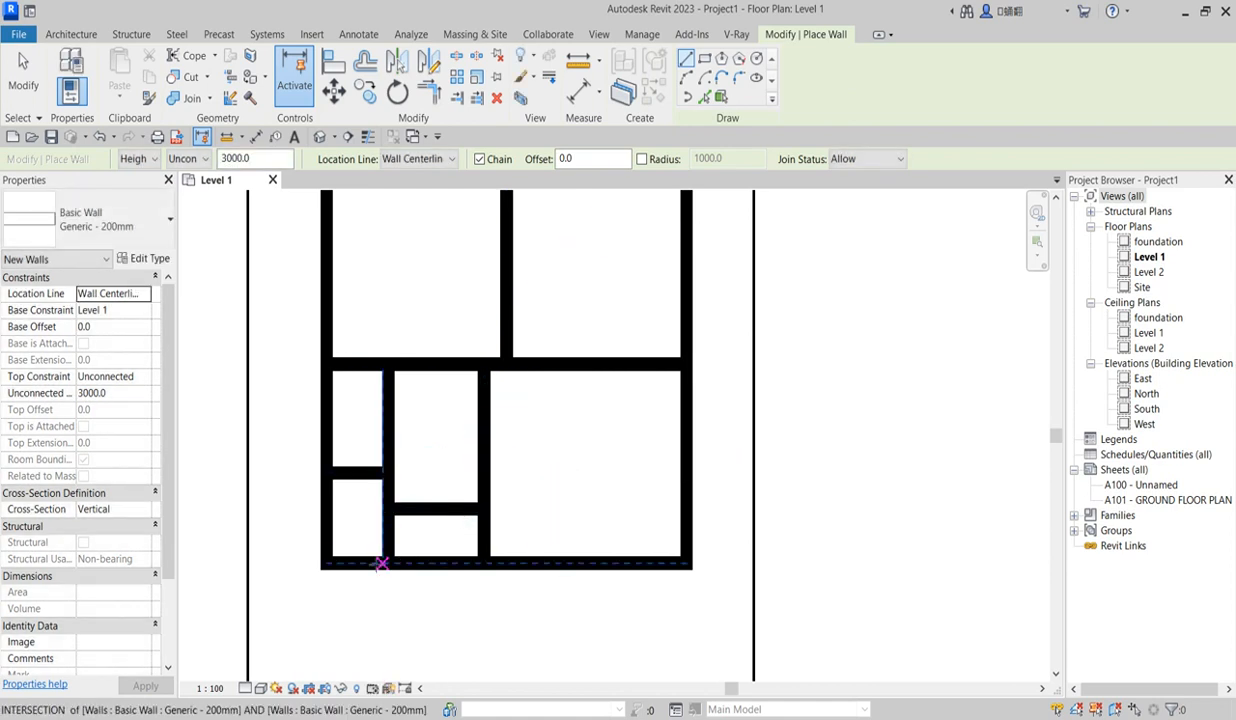
scroll(389, 558, up, 2)
right_click(437, 473)
click(480, 466)
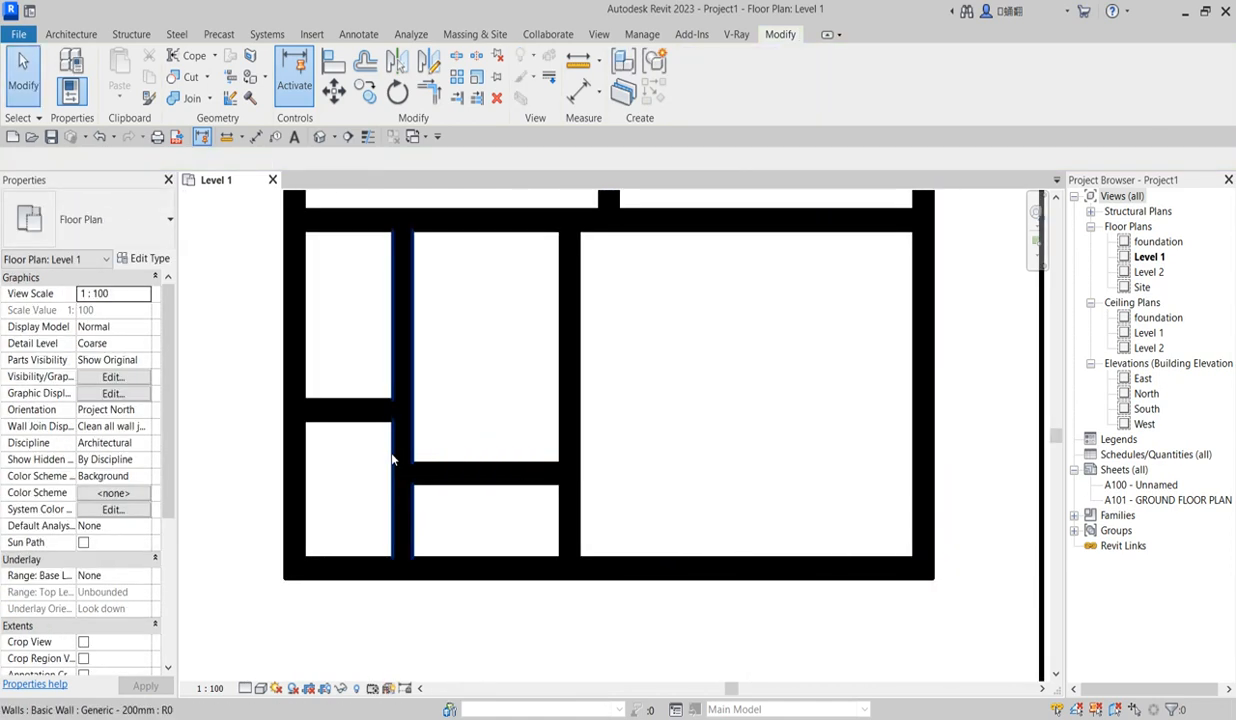
Nudge the left short horizontal wall up to about 1400 mm below the cross wall
scroll(436, 477, down, 2)
scroll(436, 477, up, 2)
click(312, 405)
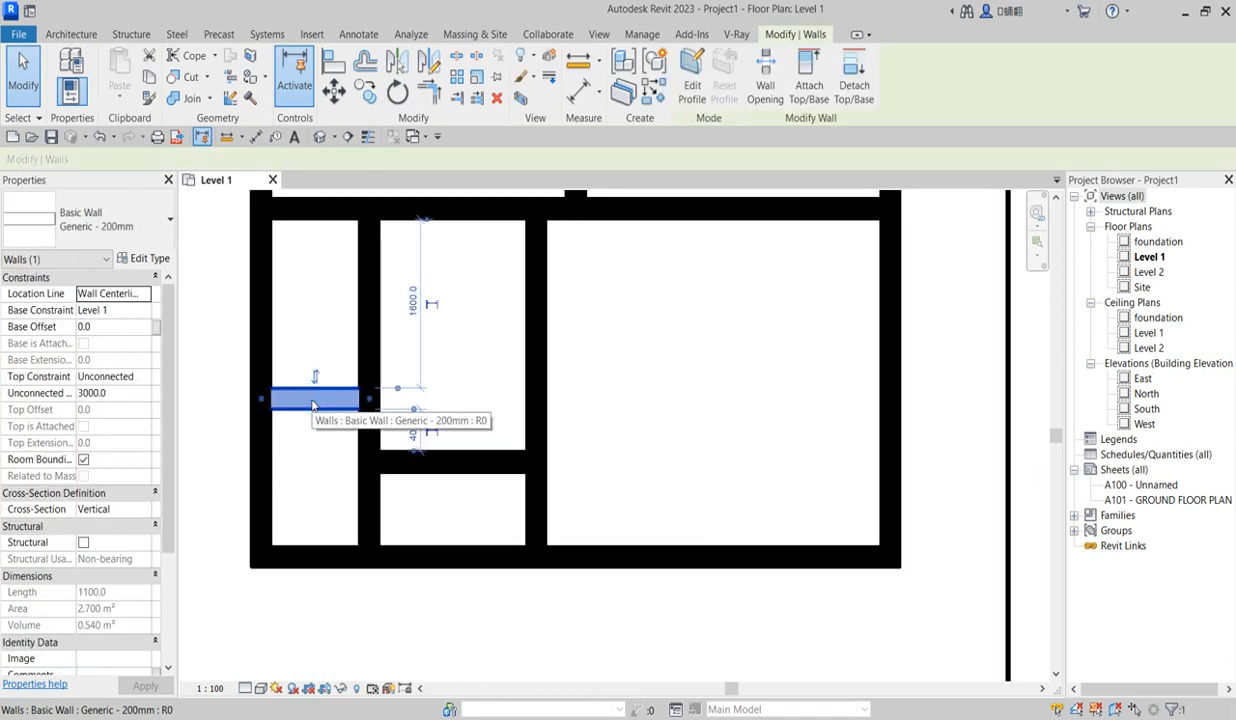
drag(312, 405, 317, 404)
key(Up)
key(Up)
key(Up)
key(Up)
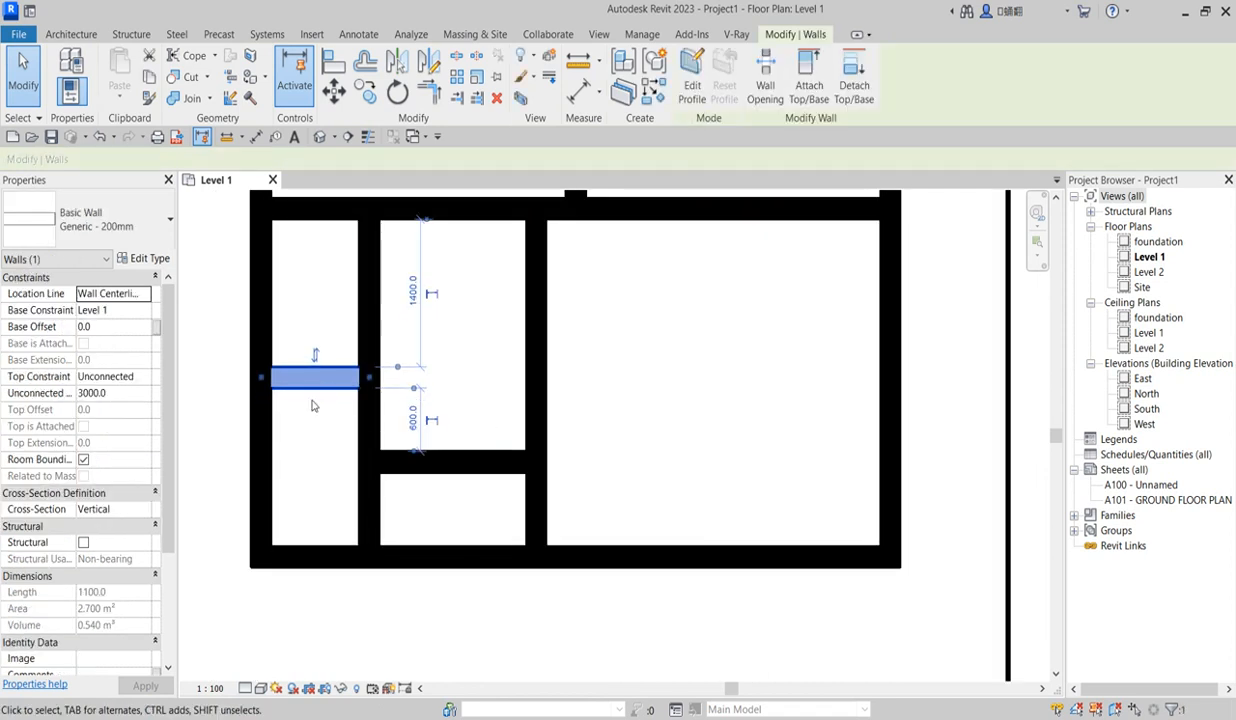
Place an aligned dimension between the lower faces of the two short horizontal walls, in the small bottom-left room, and end dimensioning
click(367, 520)
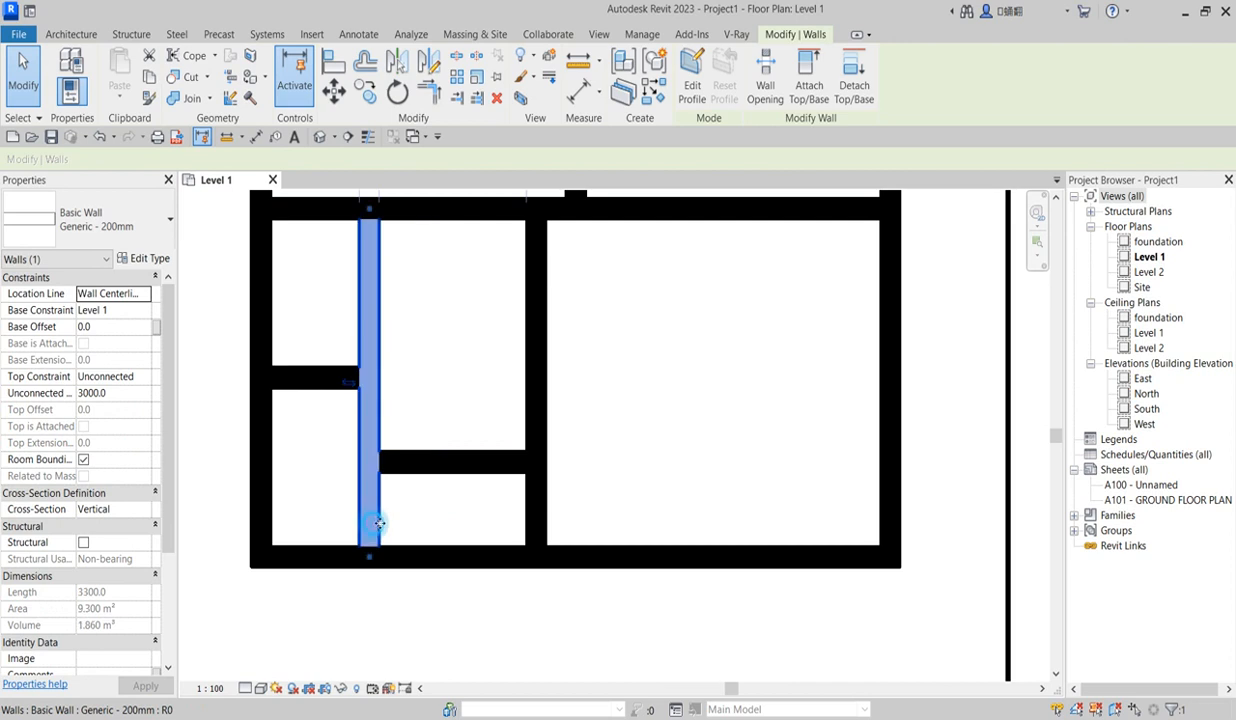
click(577, 88)
click(455, 472)
click(323, 389)
scroll(331, 450, down, 1)
click(324, 430)
right_click(412, 372)
click(465, 393)
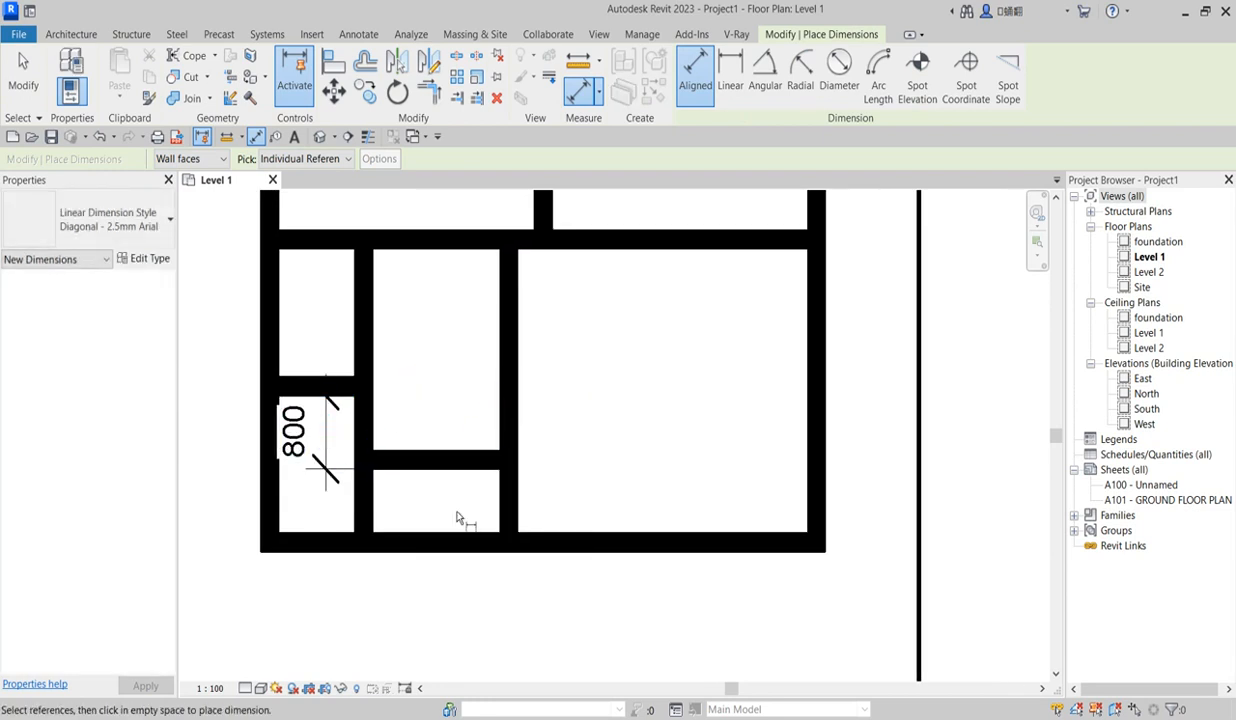
scroll(540, 465, down, 2)
right_click(586, 416)
click(608, 424)
Draw a full-width horizontal wall about 6400 mm long between the left and right exterior walls, about 700 mm above the cross wall
scroll(610, 470, down, 3)
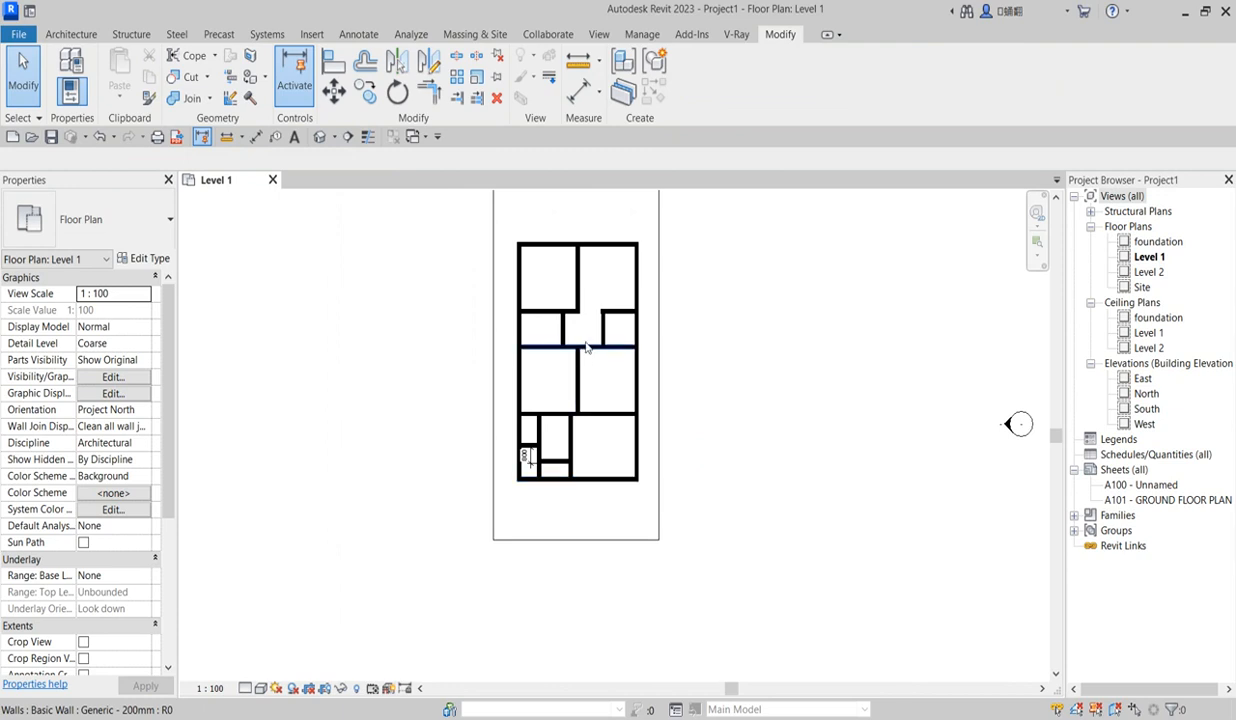
scroll(580, 460, down, 1)
scroll(565, 347, up, 3)
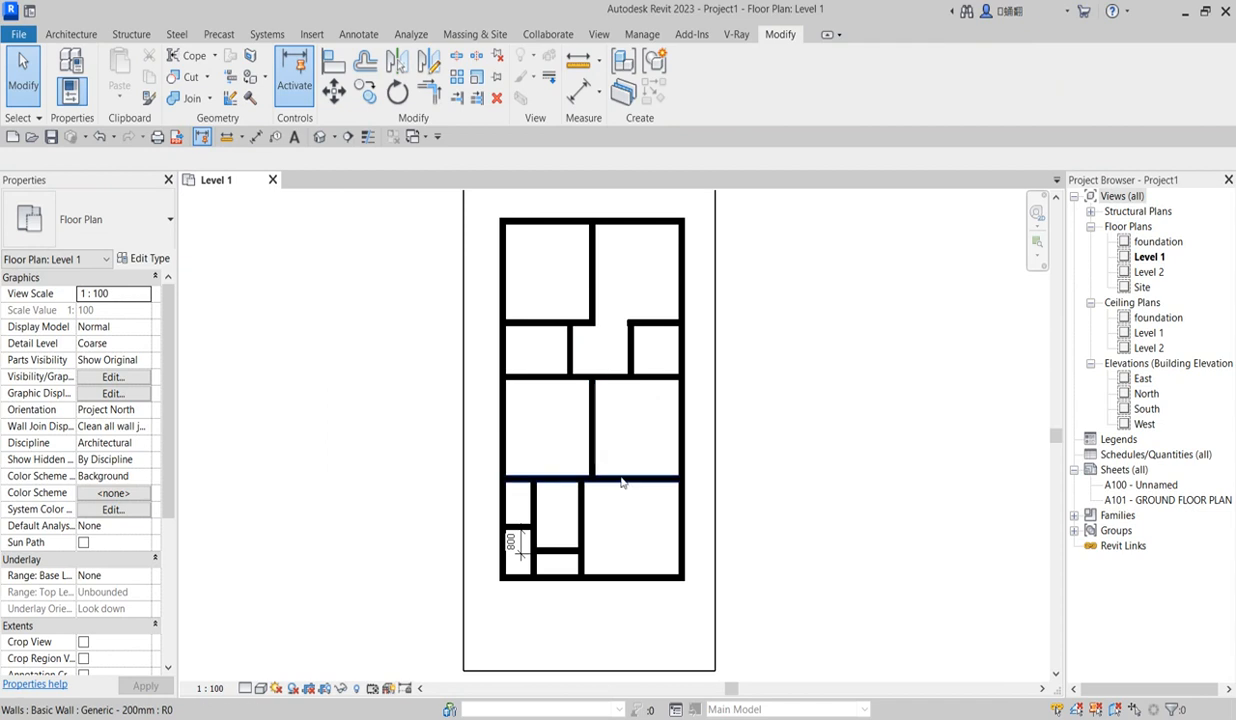
scroll(596, 468, up, 1)
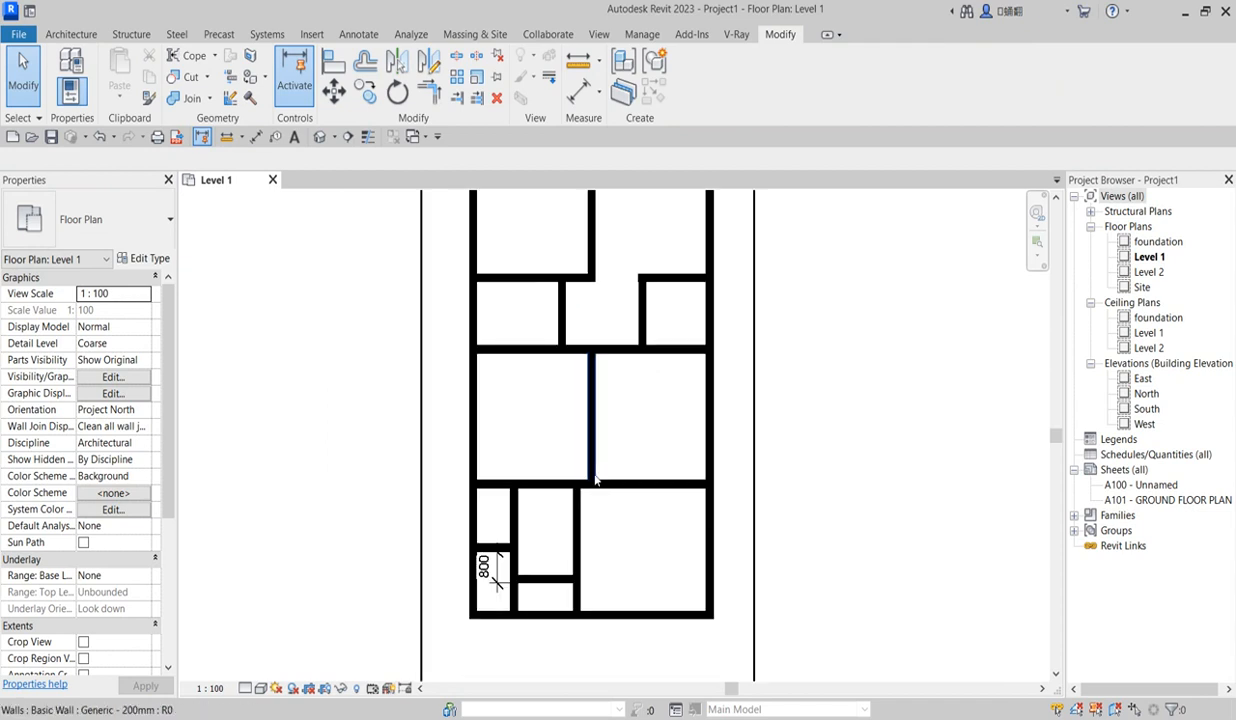
scroll(590, 490, down, 2)
scroll(566, 474, up, 1)
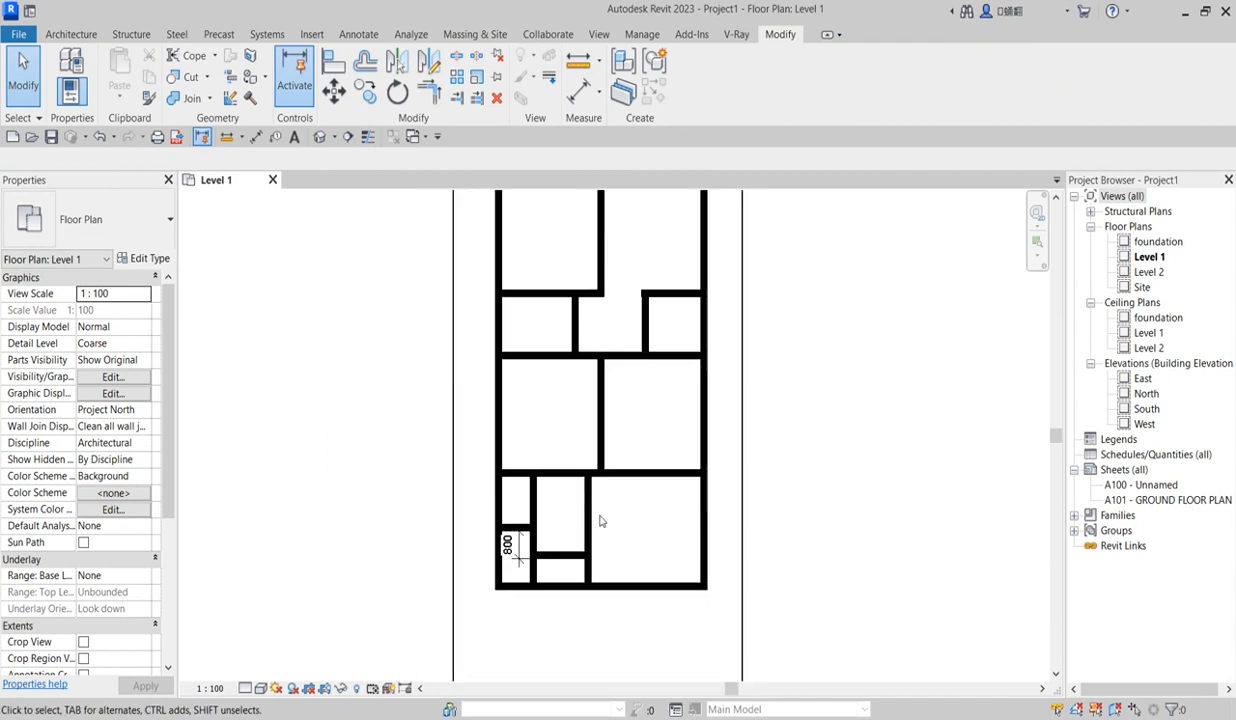
click(641, 477)
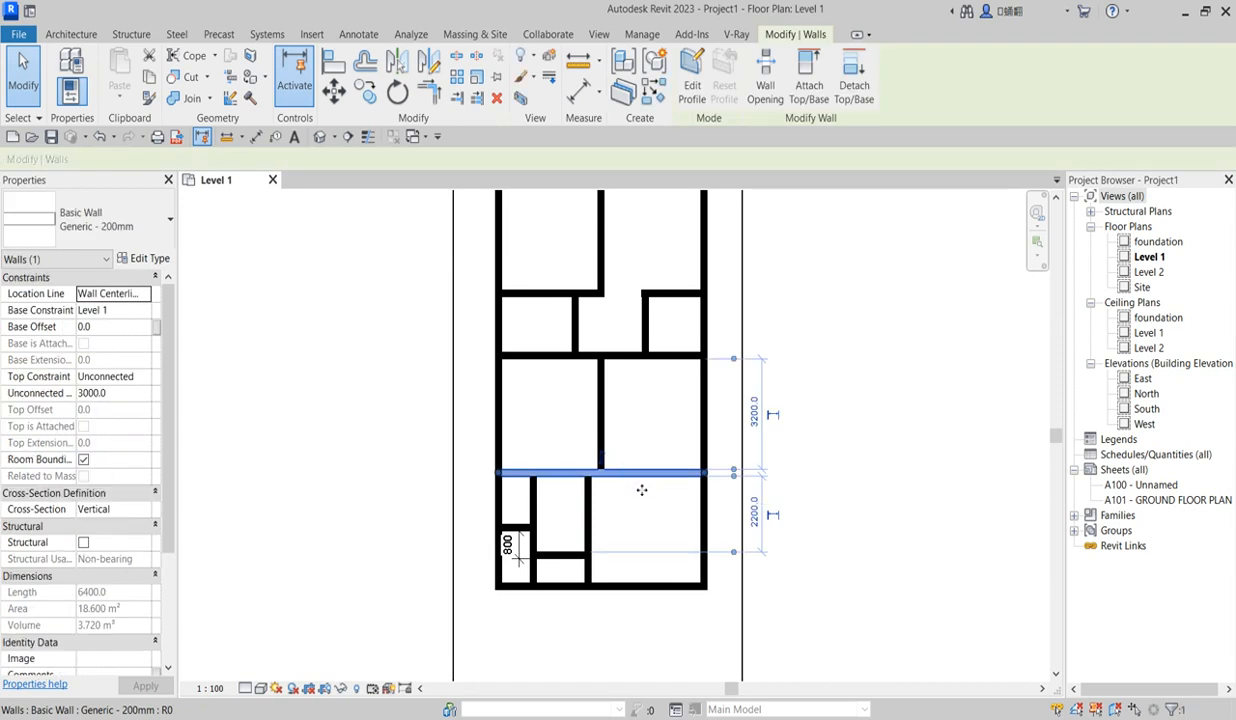
click(654, 90)
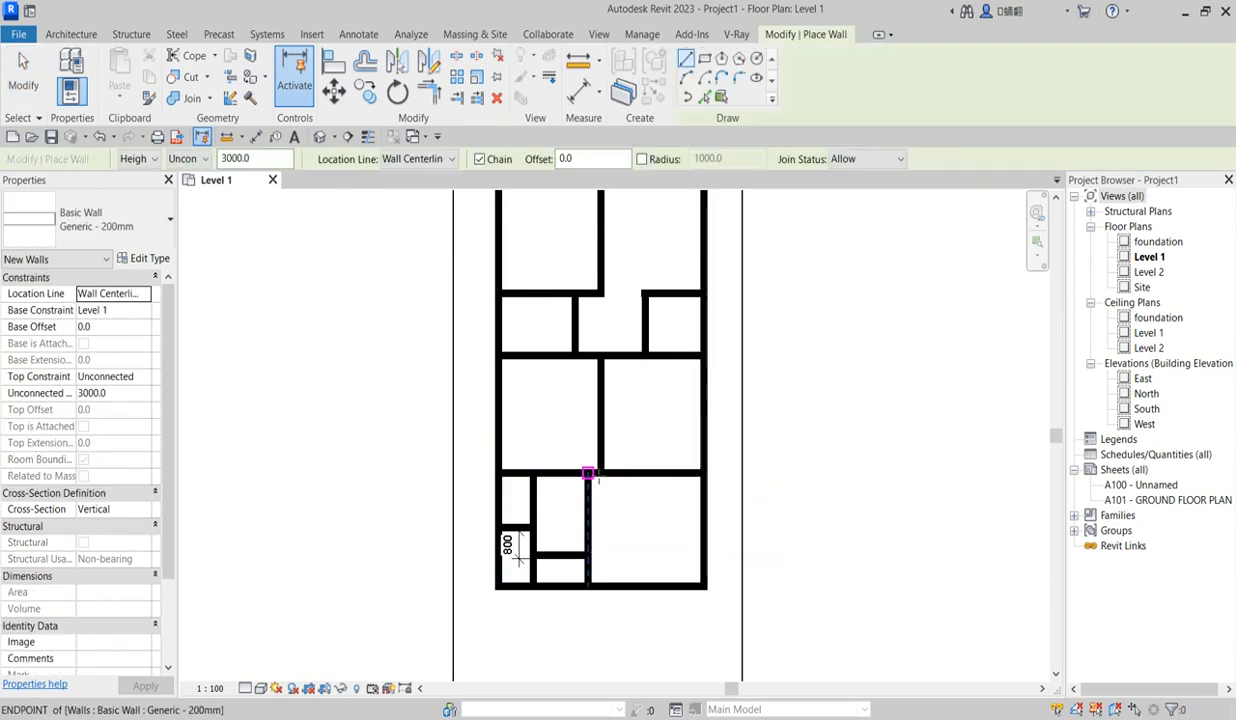
click(500, 442)
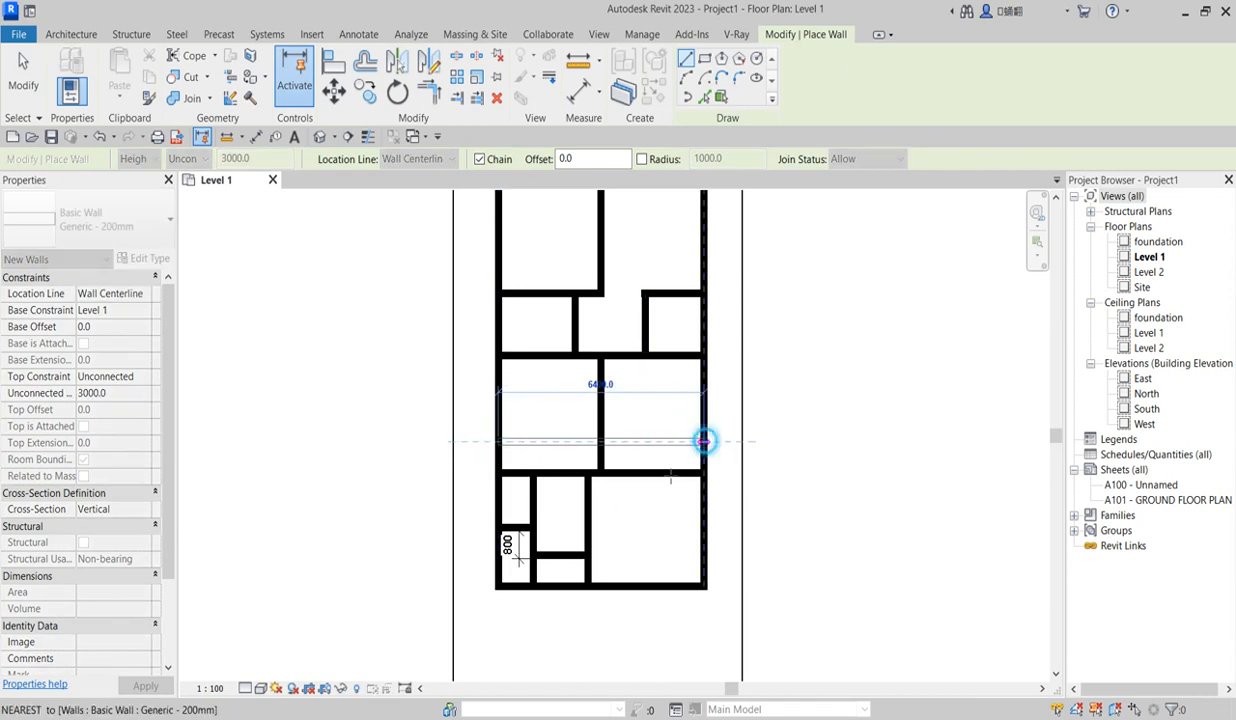
click(706, 441)
key(Escape)
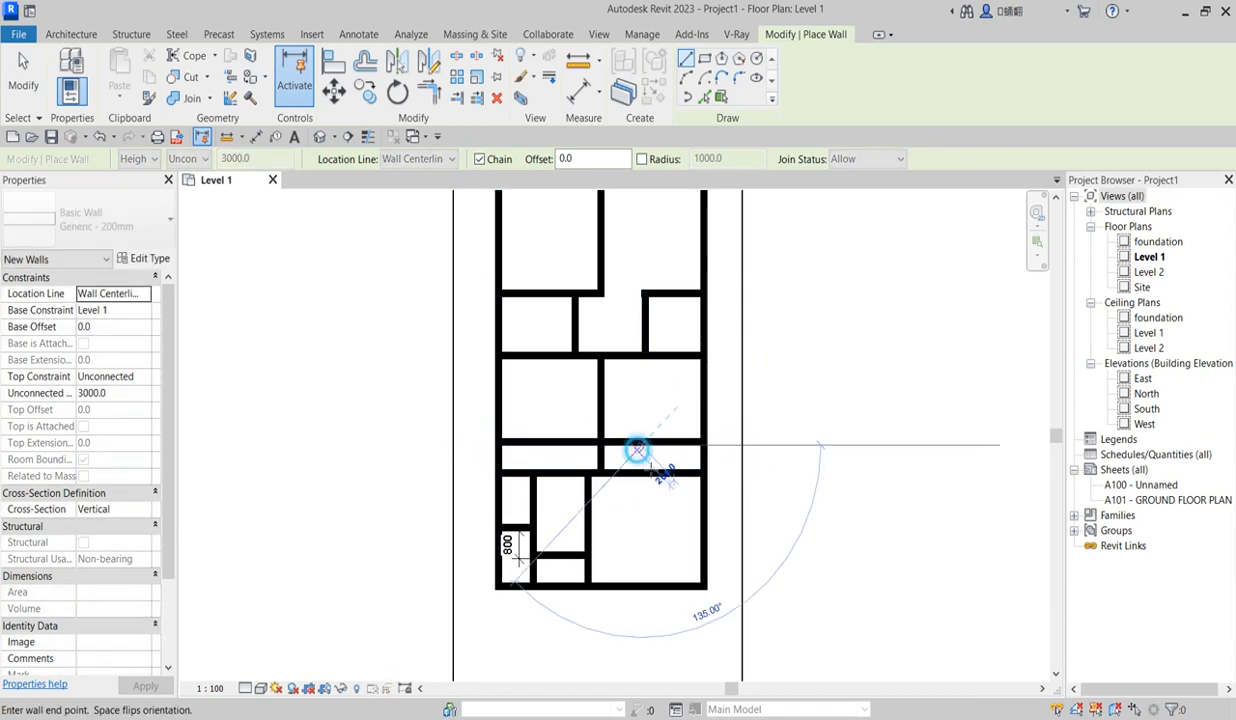
Draw two short vertical walls across the narrow strip, about 1060 mm right and 1100 mm left of the centre wall, and end wall placement
click(641, 443)
click(641, 472)
key(Escape)
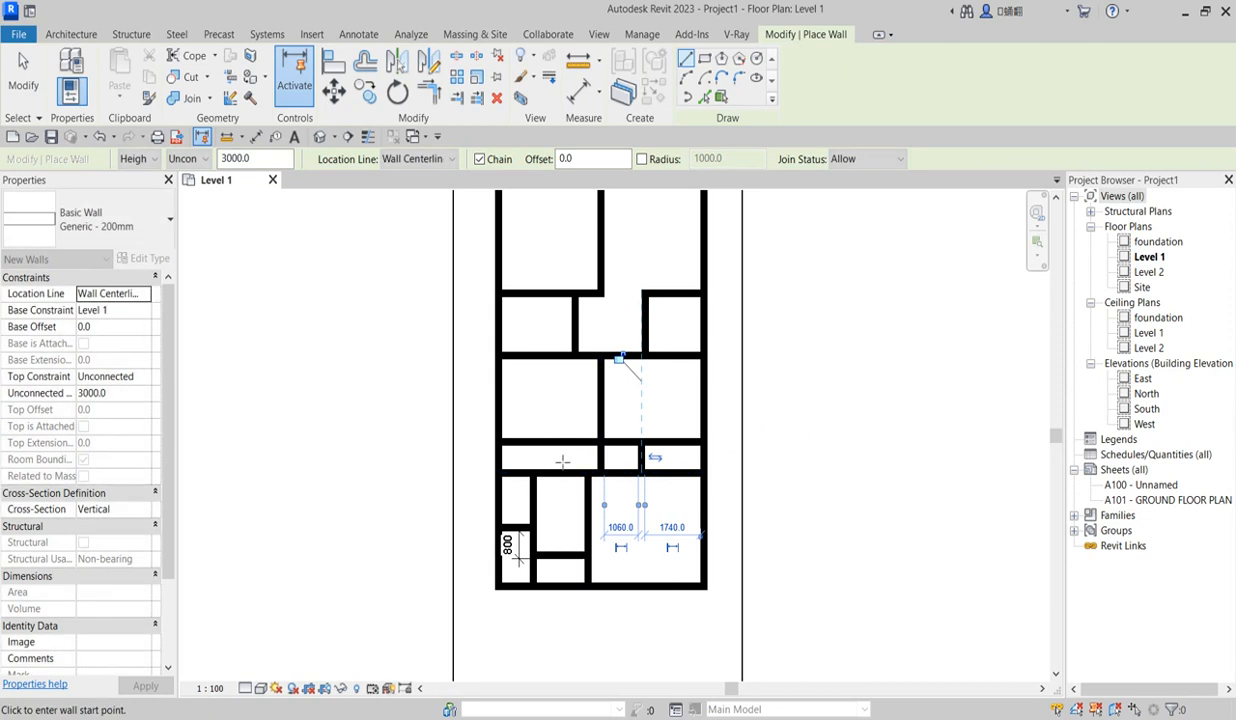
click(558, 443)
click(558, 472)
key(Escape)
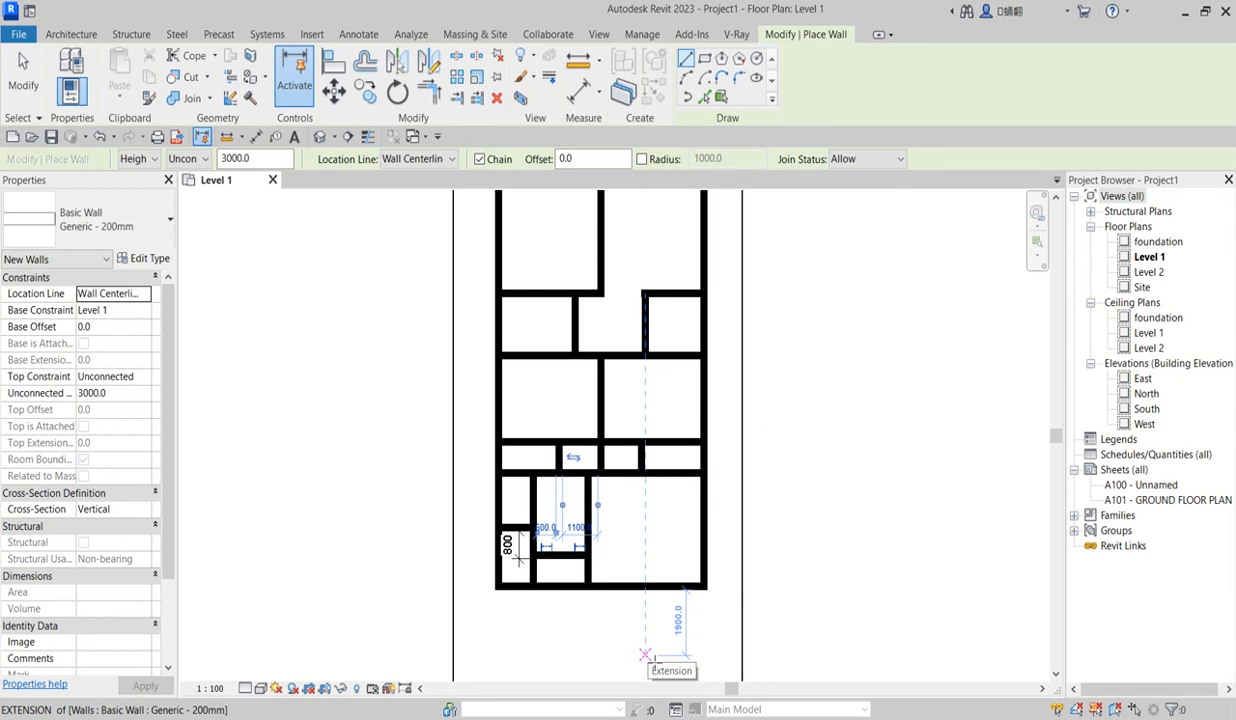
scroll(634, 557, up, 2)
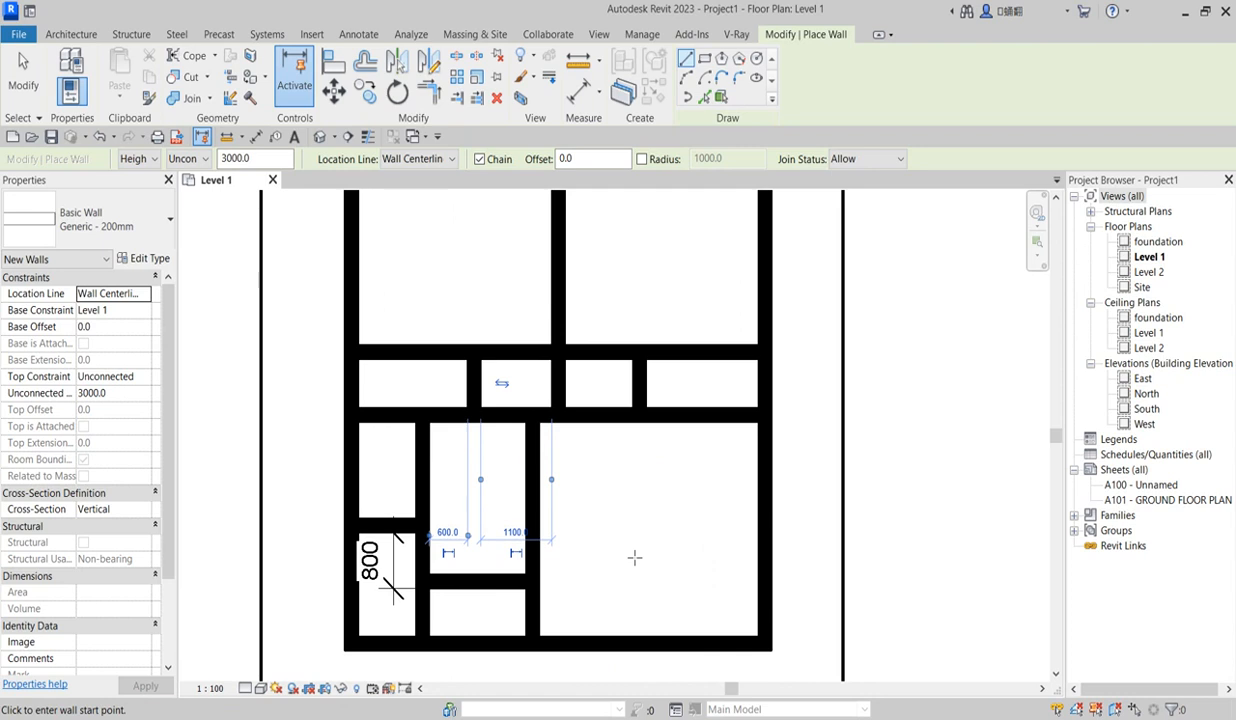
scroll(623, 484, down, 2)
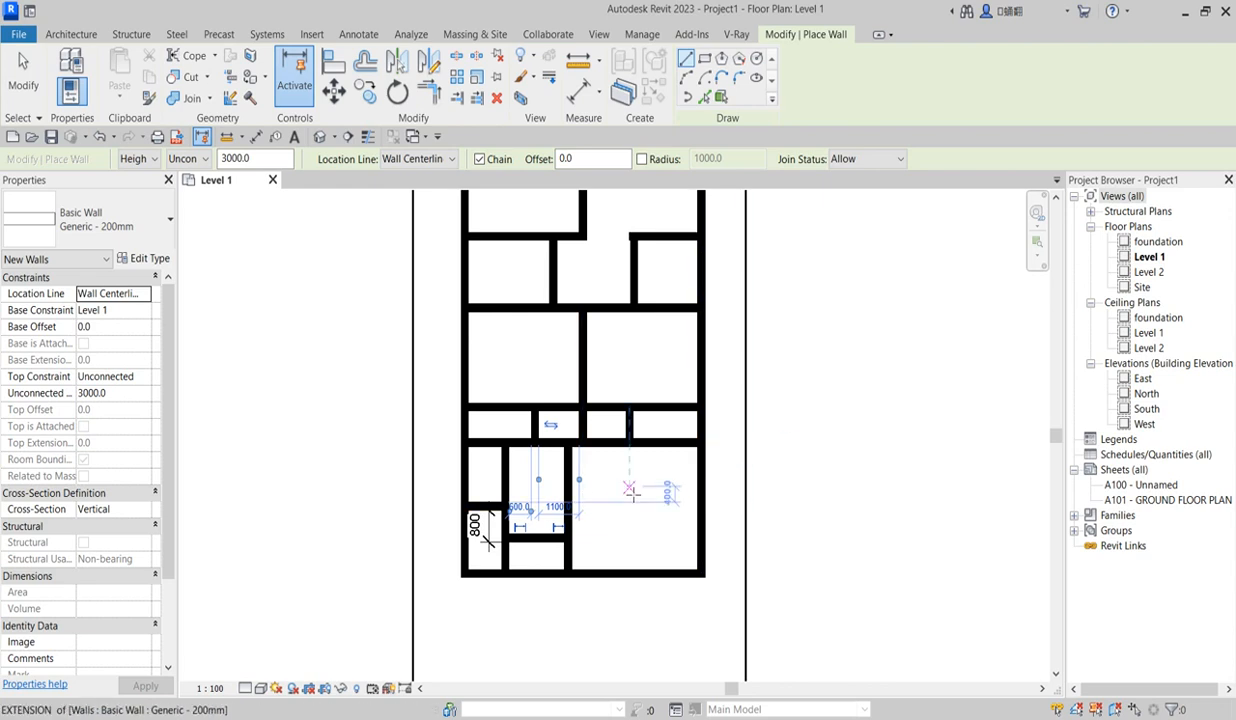
scroll(568, 497, up, 3)
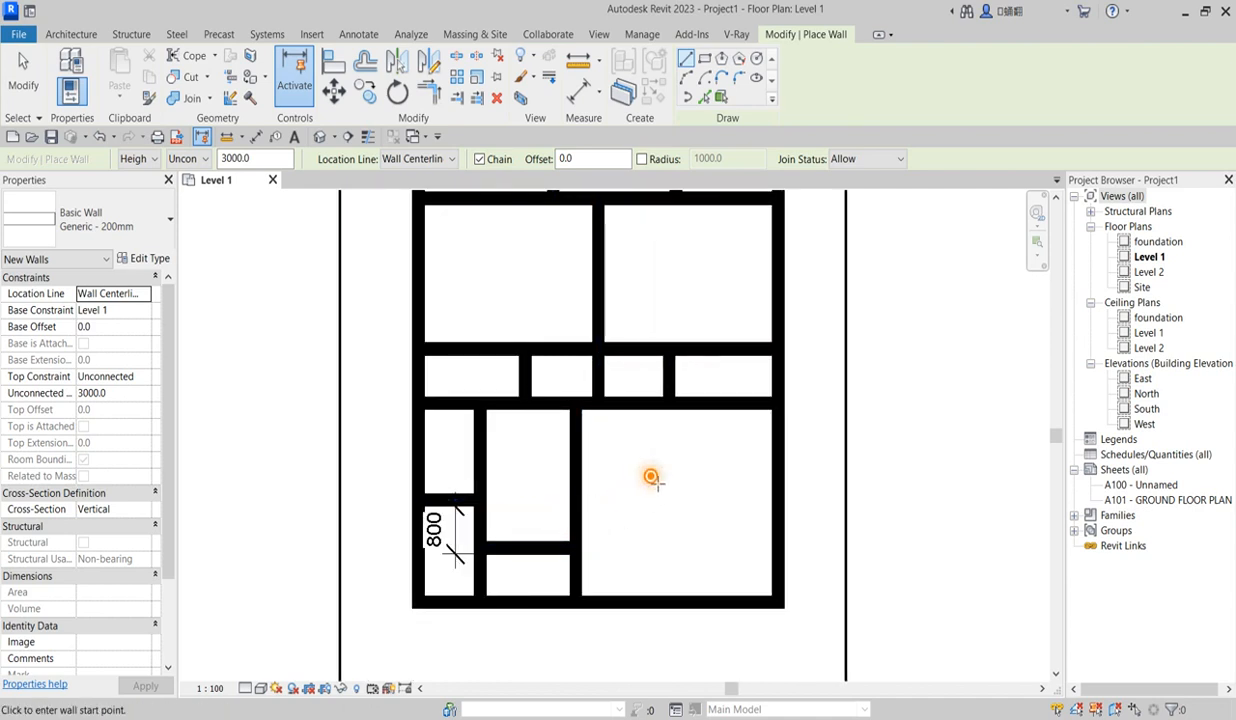
right_click(657, 484)
click(672, 236)
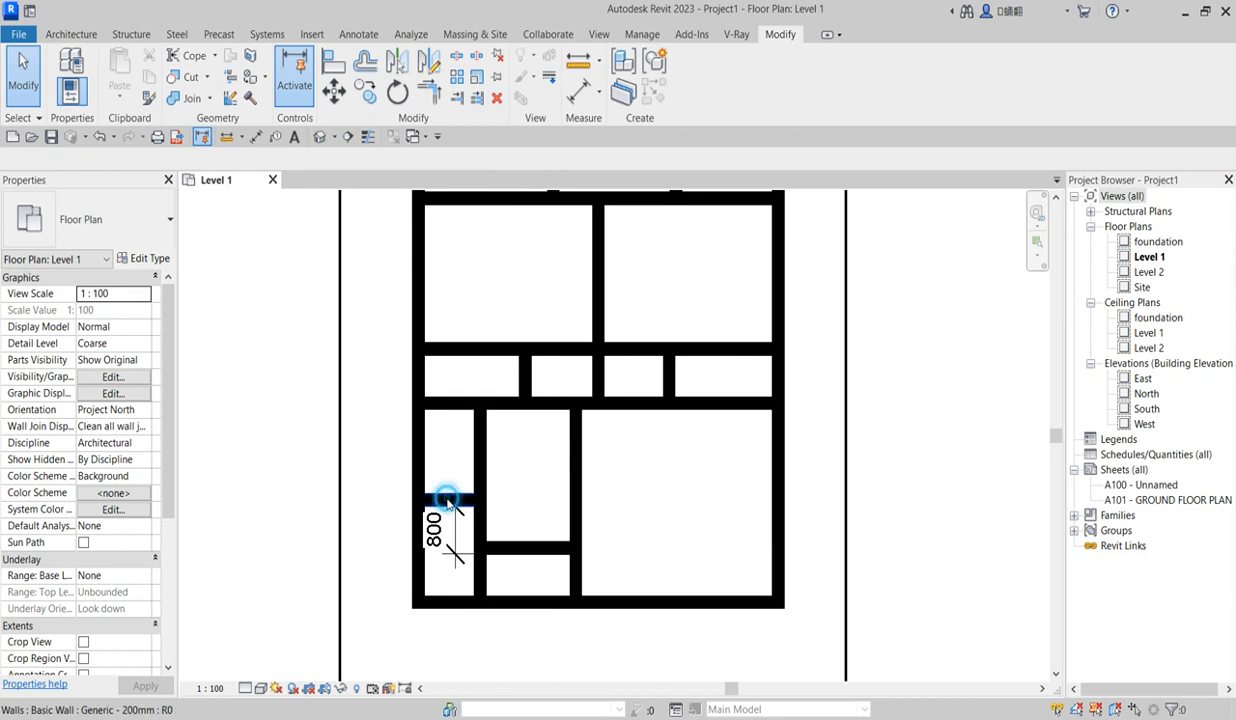
Delete the left short horizontal wall and extend the lower horizontal wall to the left exterior wall, about 2800 mm long
click(447, 500)
key(Delete)
scroll(488, 565, up, 2)
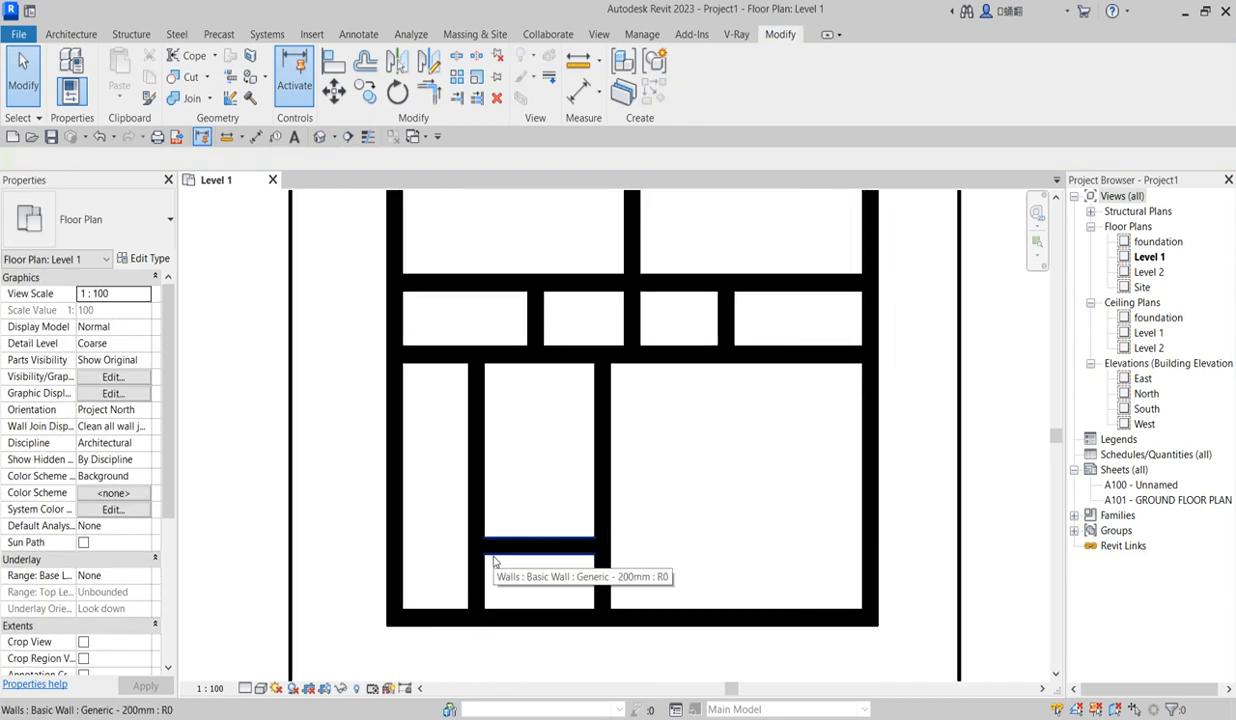
click(508, 543)
drag(486, 545, 396, 546)
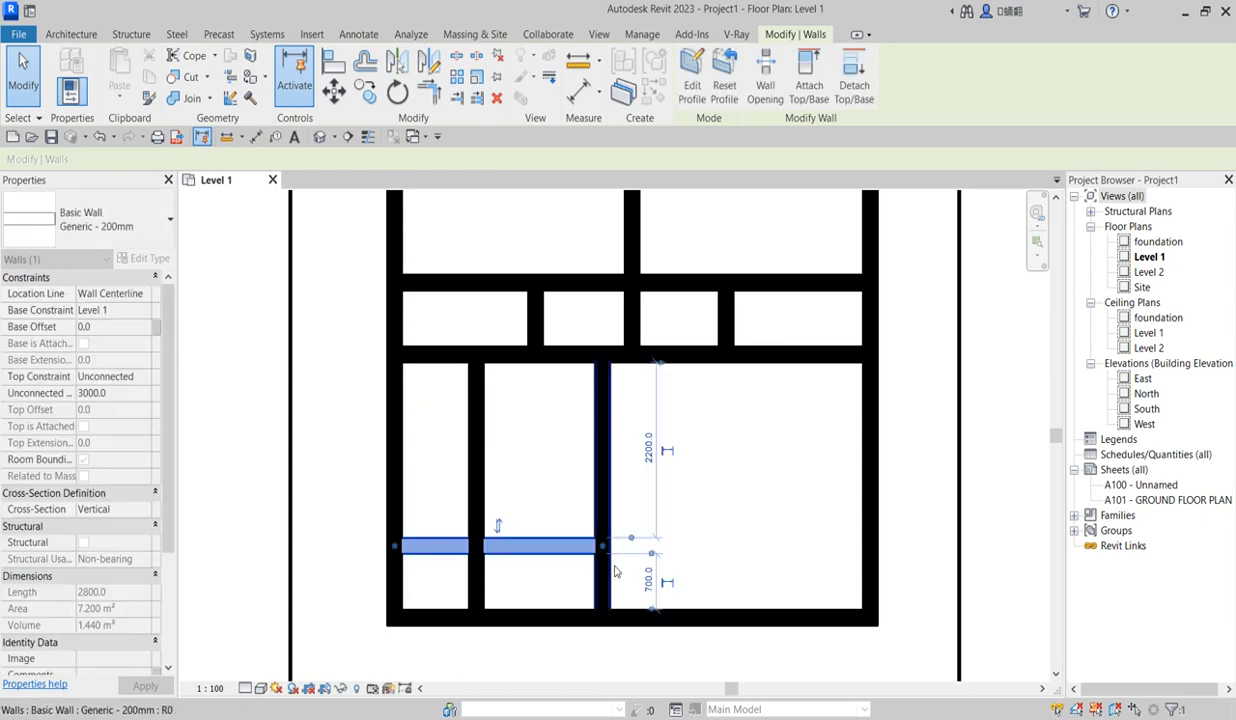
Shorten the left partition to end at the lower horizontal wall and move the right partition to about 1380 mm from it
click(476, 466)
drag(474, 358, 476, 548)
click(604, 495)
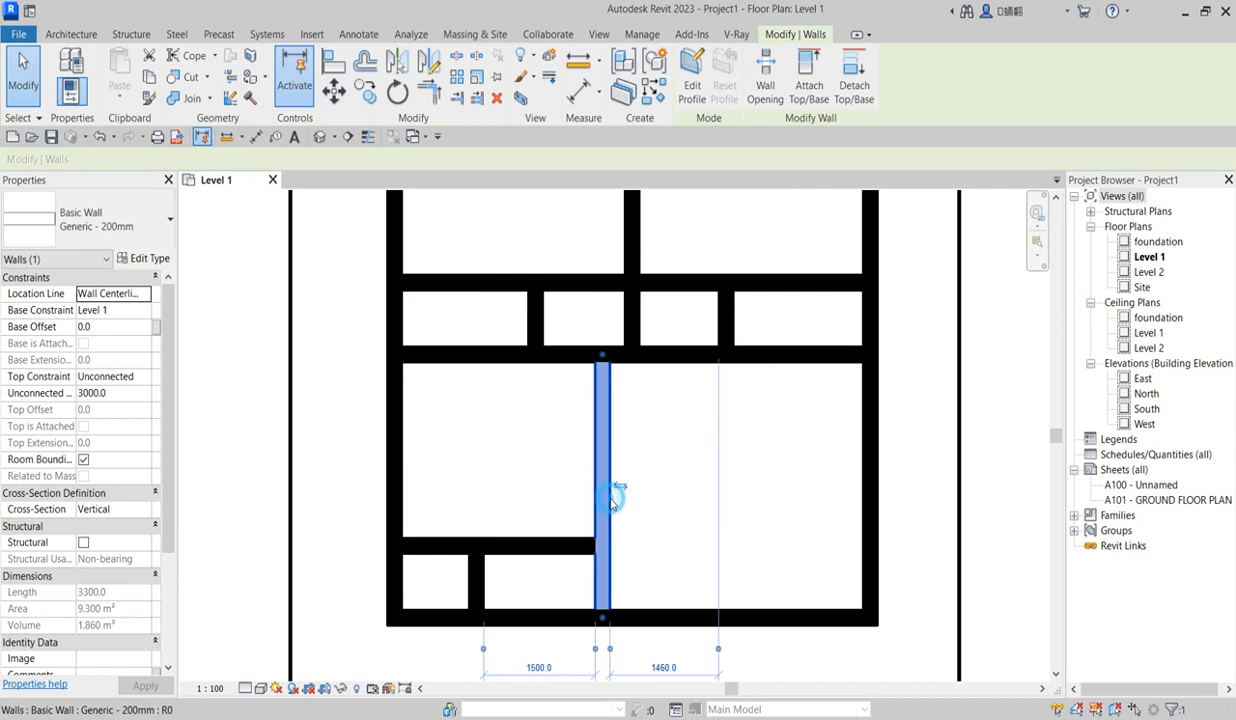
drag(613, 505, 601, 503)
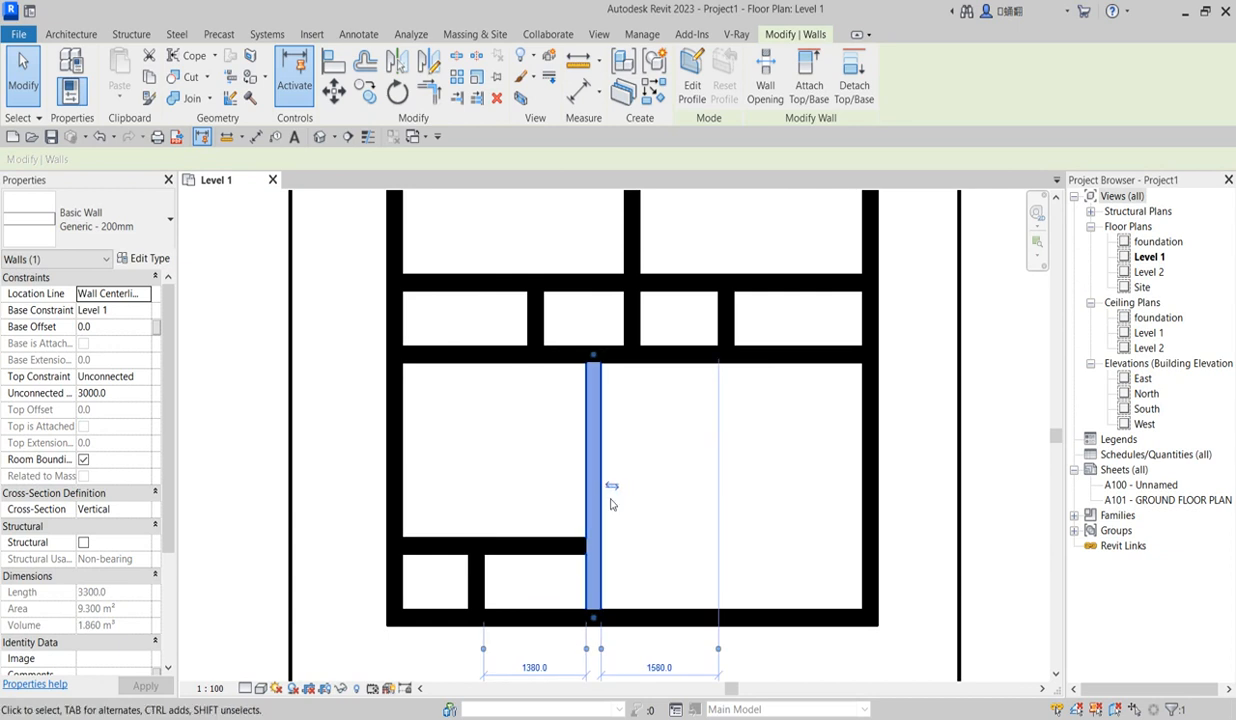
click(643, 430)
Move the cross wall down to widen the strip to about 1000 mm and shorten the centre wall to end at the strip's upper wall
scroll(571, 414, down, 3)
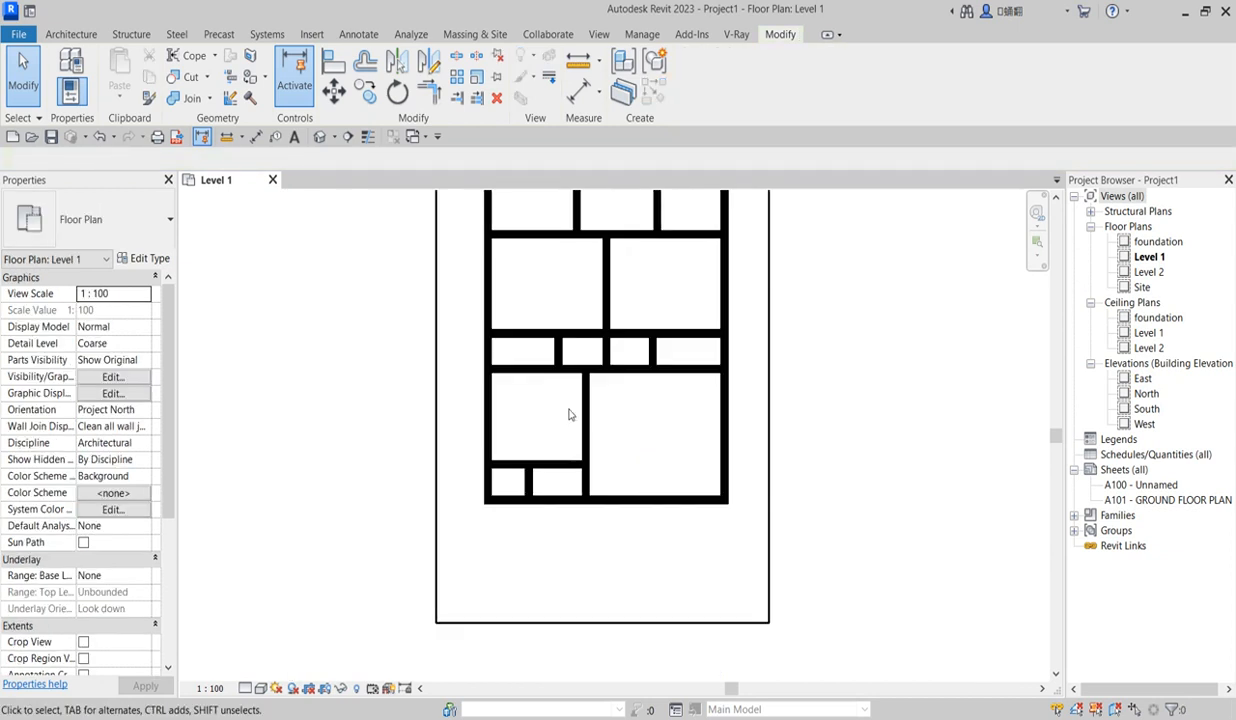
scroll(597, 388, up, 2)
click(620, 386)
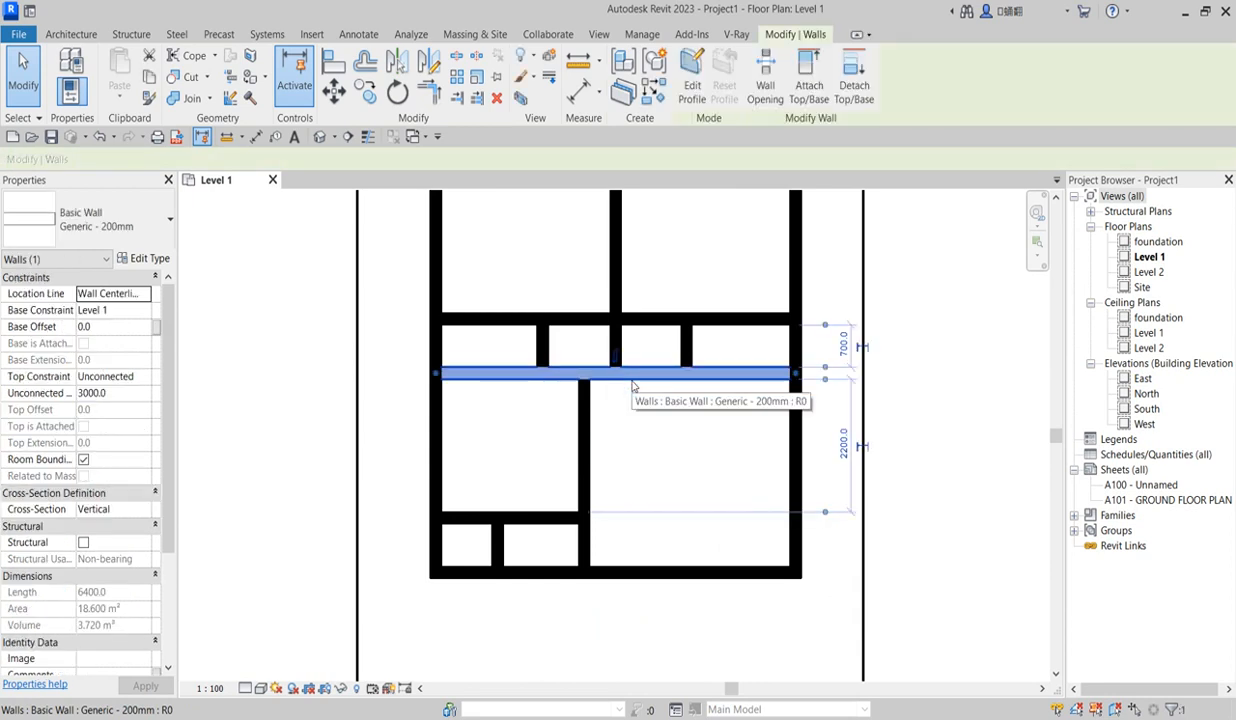
drag(629, 423, 623, 450)
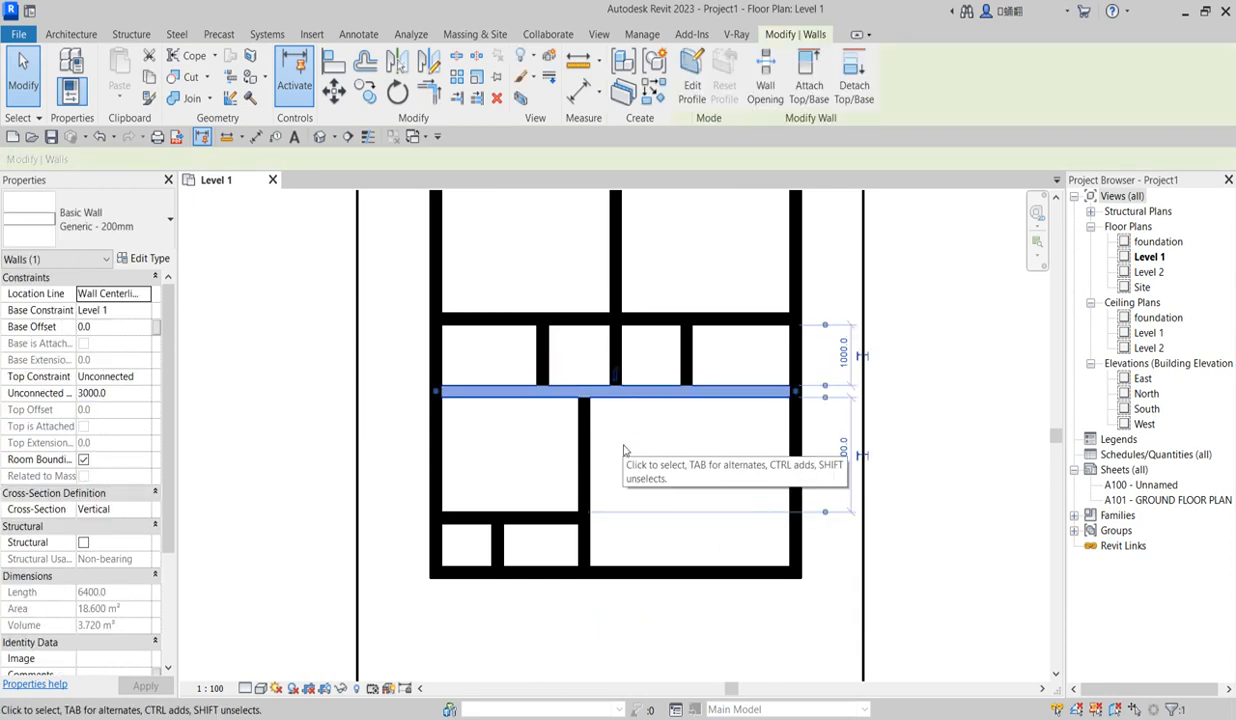
click(614, 280)
drag(614, 388, 614, 322)
click(664, 482)
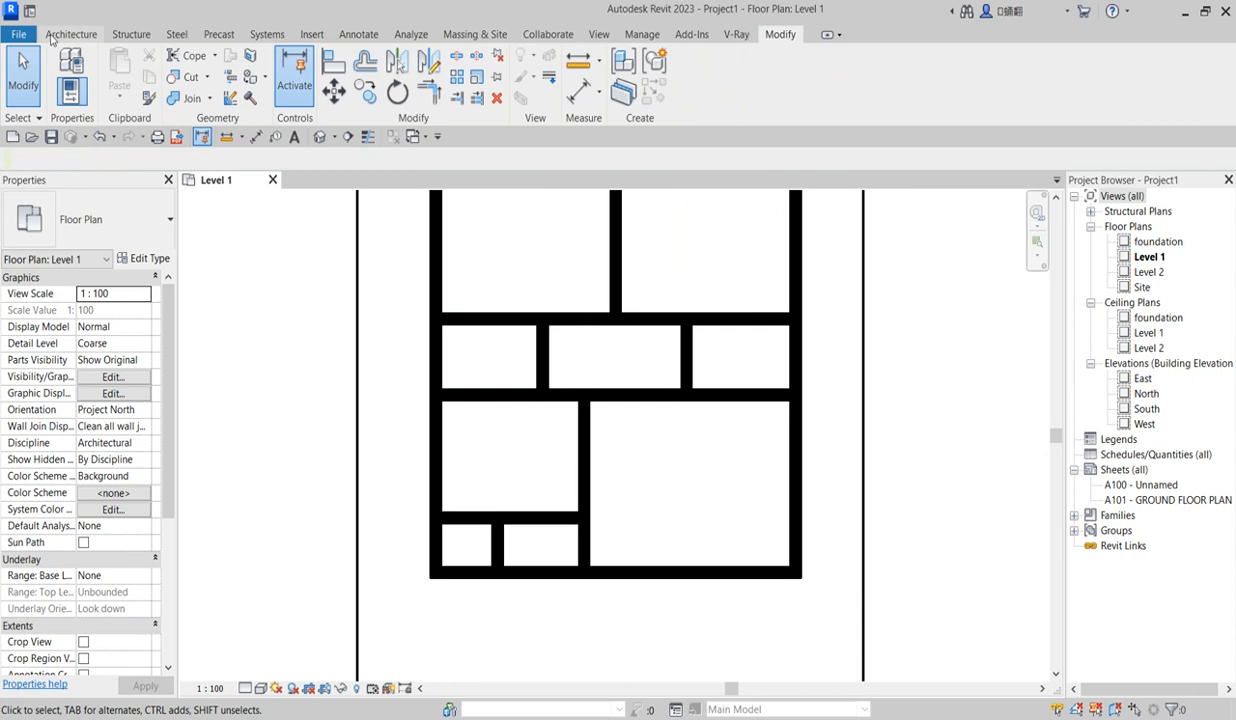
Place M_Single-Flush 0915 x 2134mm doors from the corridor strip into the large lower-right room and both rooms above
click(54, 36)
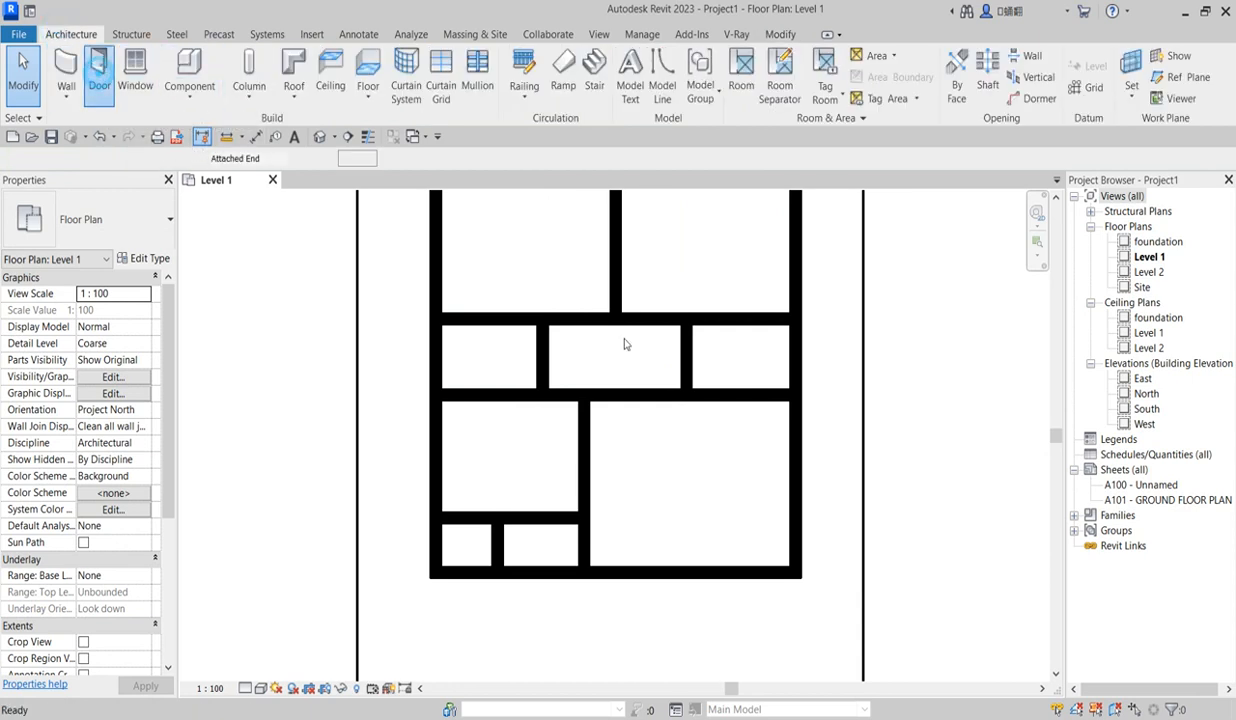
scroll(630, 392, up, 1)
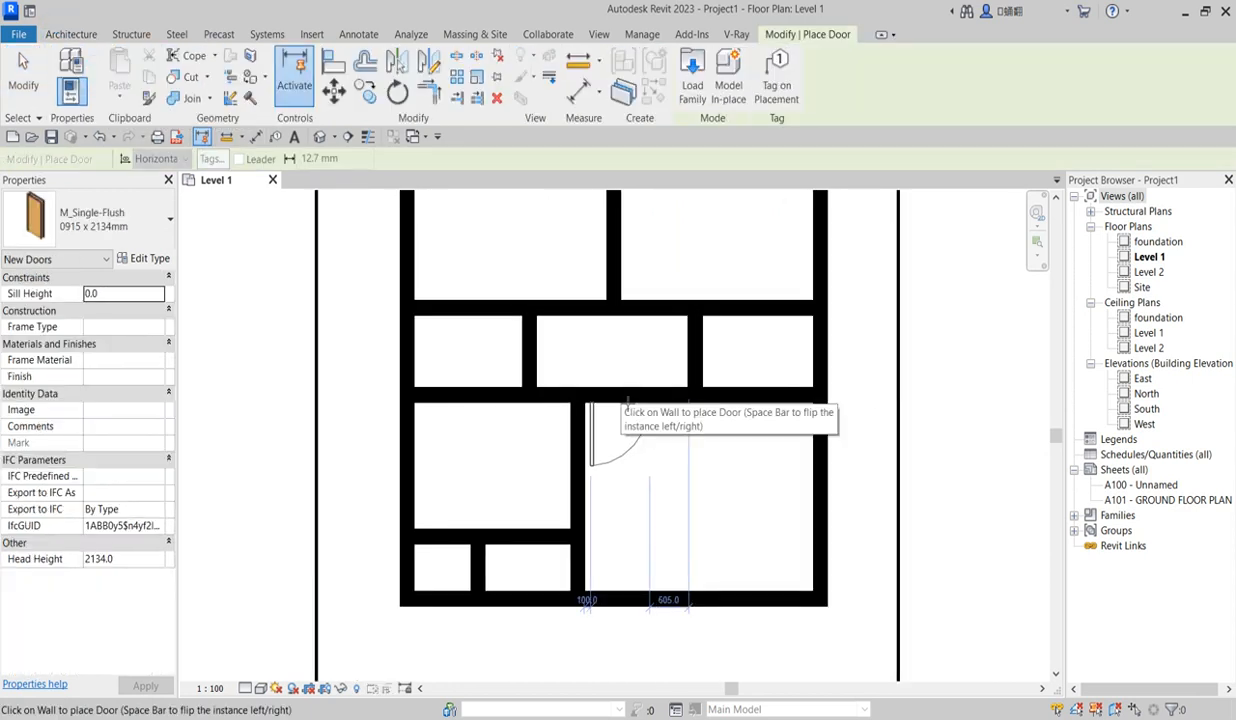
click(628, 403)
scroll(614, 400, down, 1)
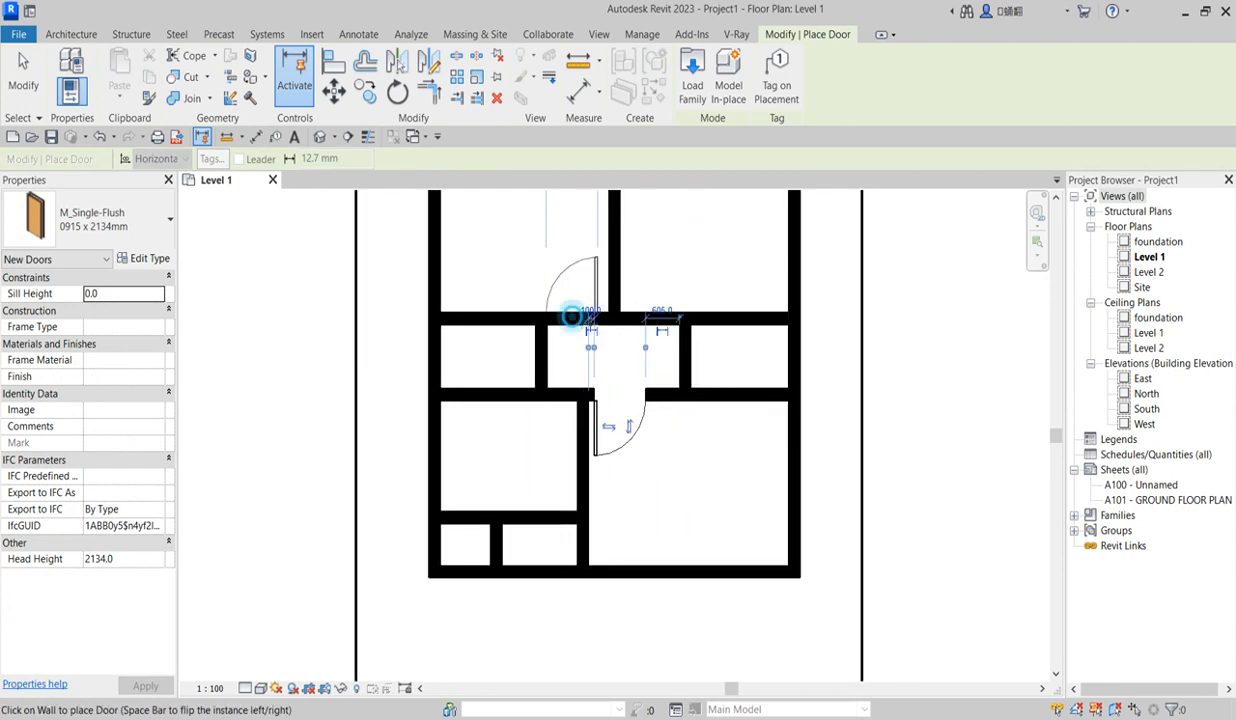
click(575, 318)
click(645, 318)
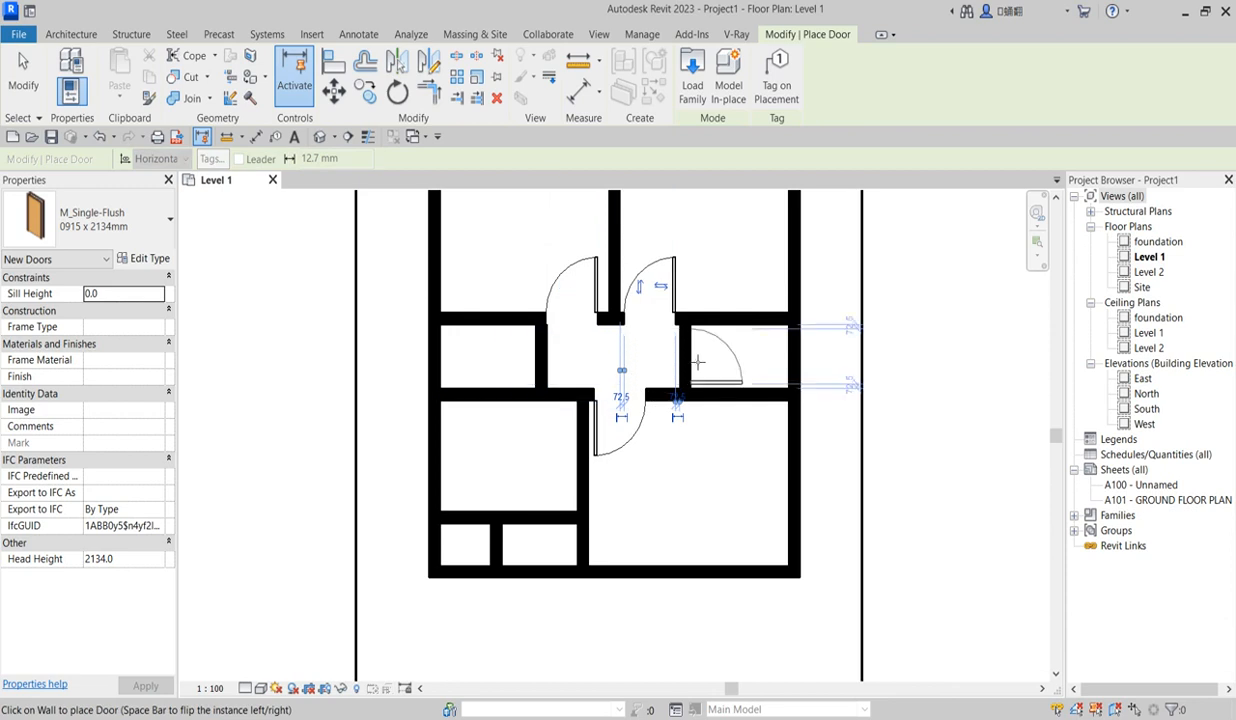
Place the same single-flush door in each of the two short vertical walls of the corridor strip and end door placement
click(693, 356)
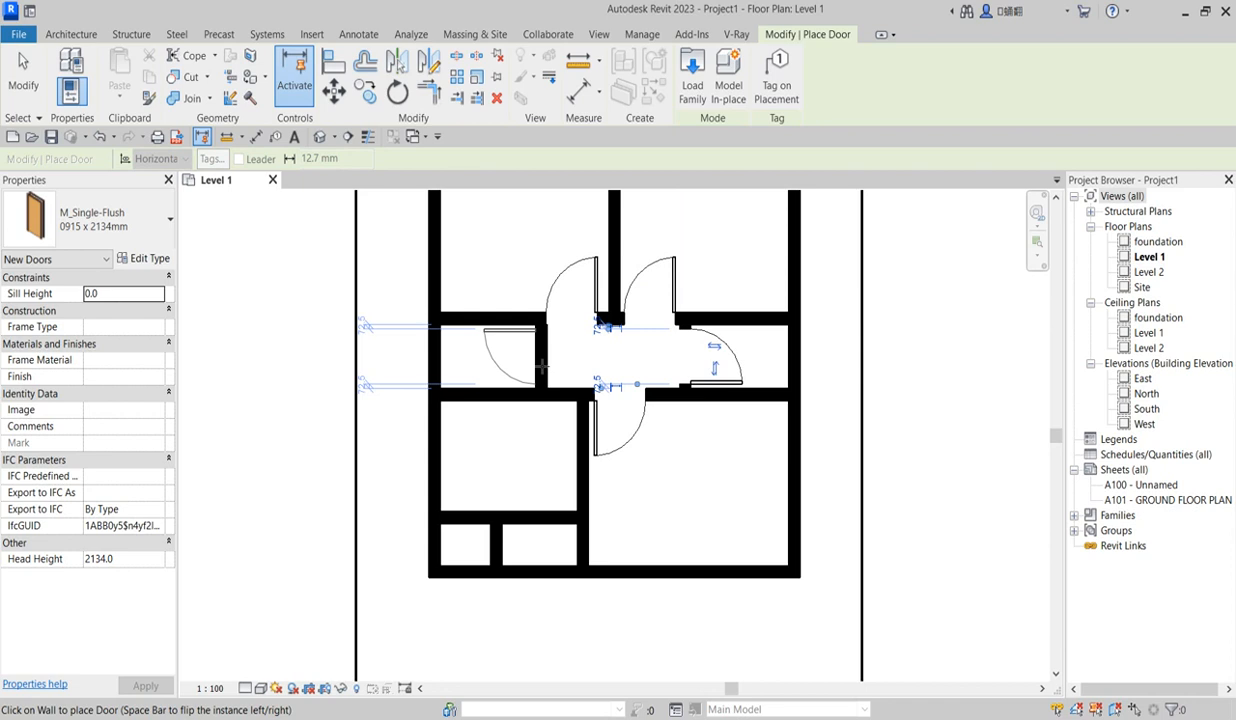
click(541, 367)
scroll(505, 280, down, 2)
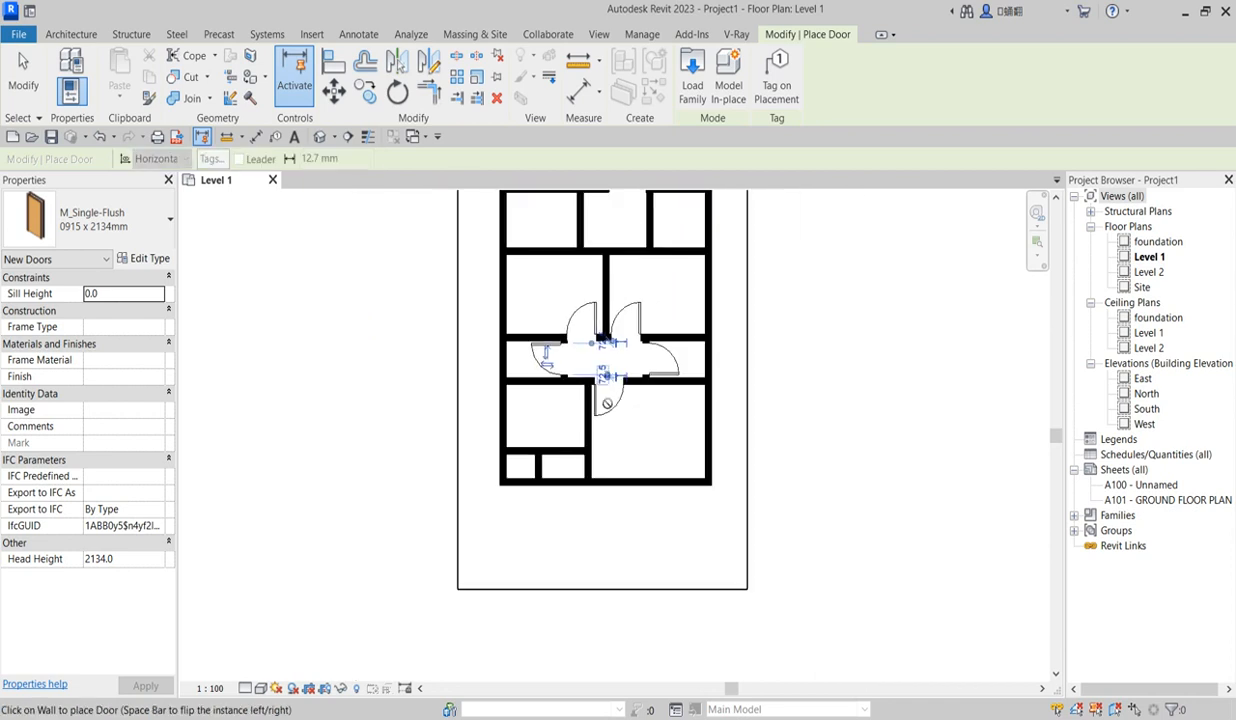
right_click(665, 431)
click(717, 441)
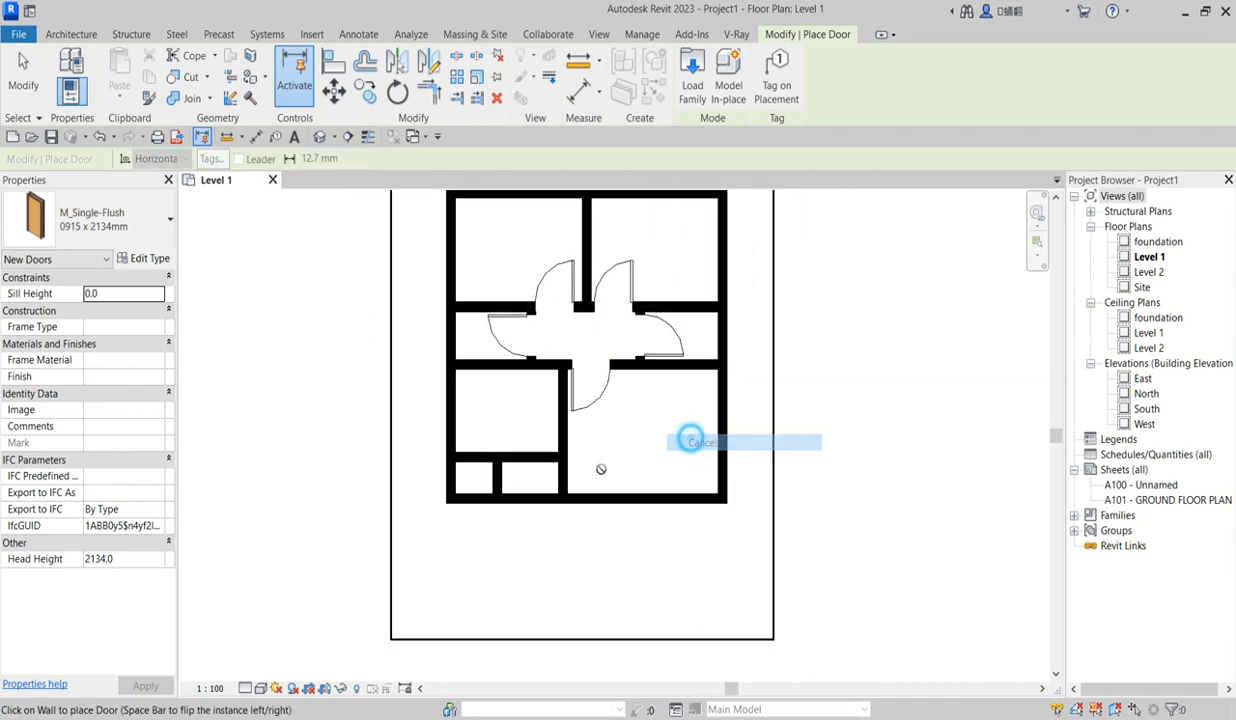
right_click(613, 449)
scroll(567, 338, up, 2)
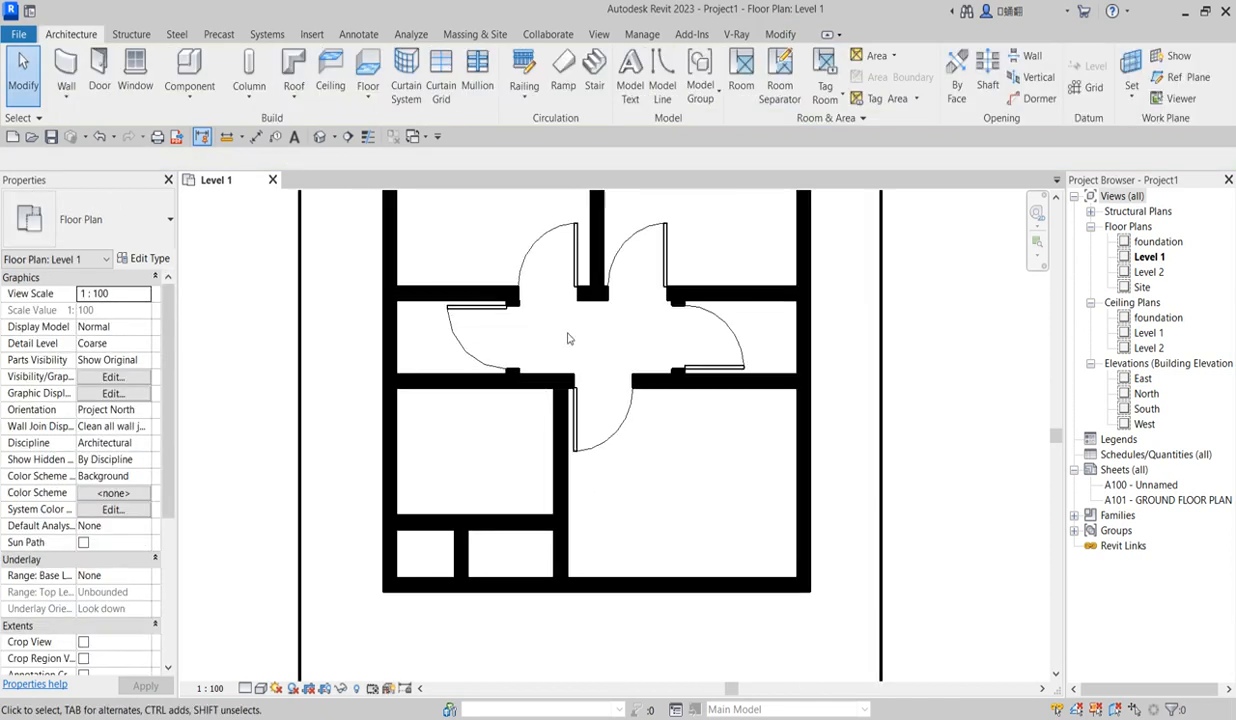
scroll(536, 315, down, 2)
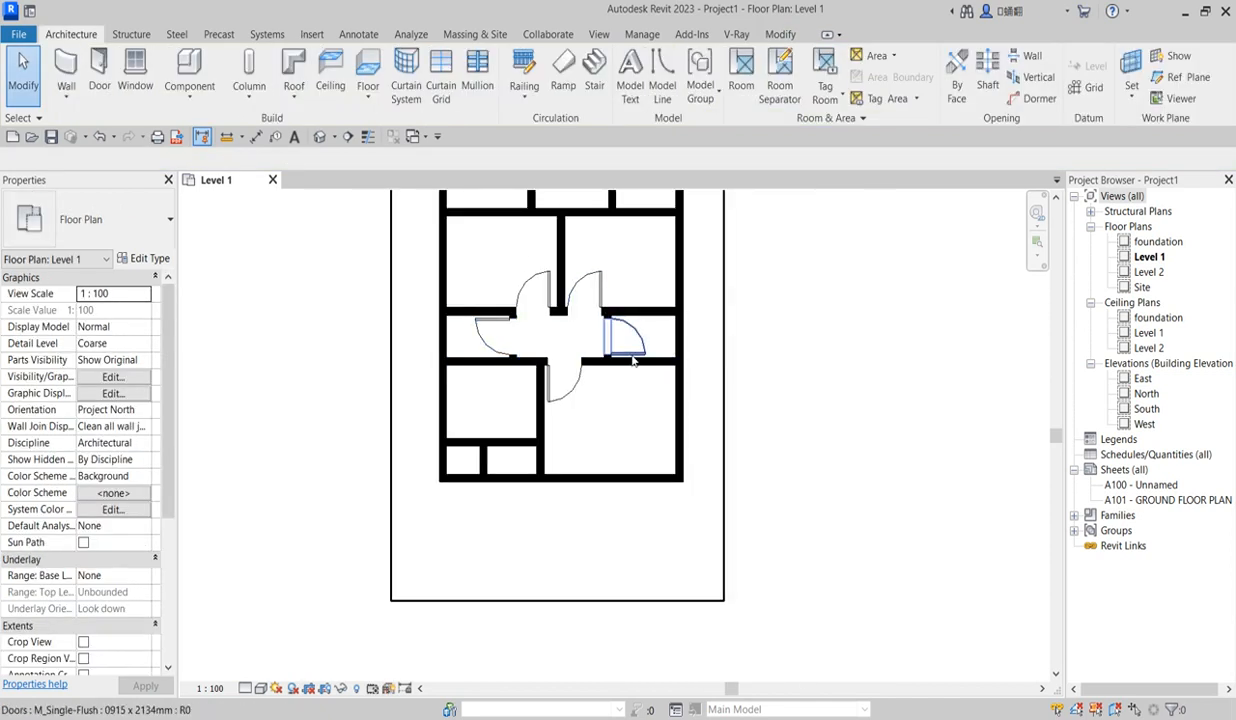
Align the opening of the lower-right room's door with the right face of the vertical partition beside it
scroll(637, 343, up, 1)
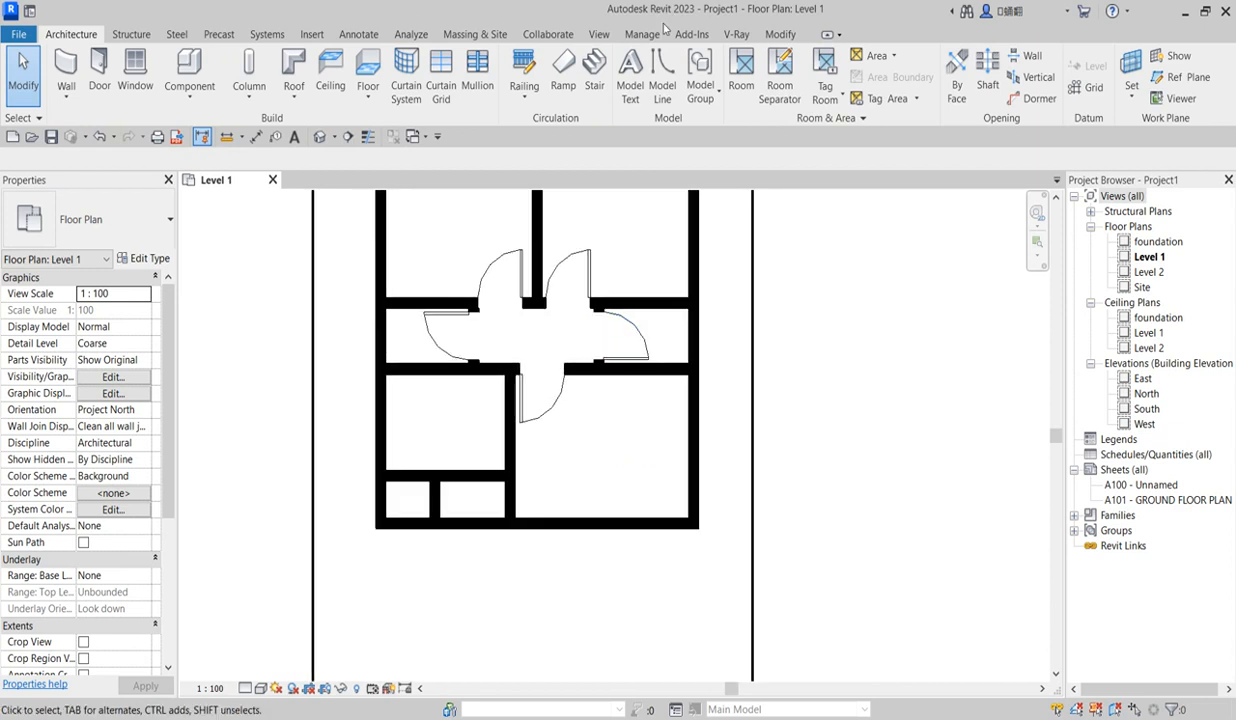
click(776, 34)
click(338, 64)
click(514, 437)
click(517, 403)
scroll(593, 293, up, 2)
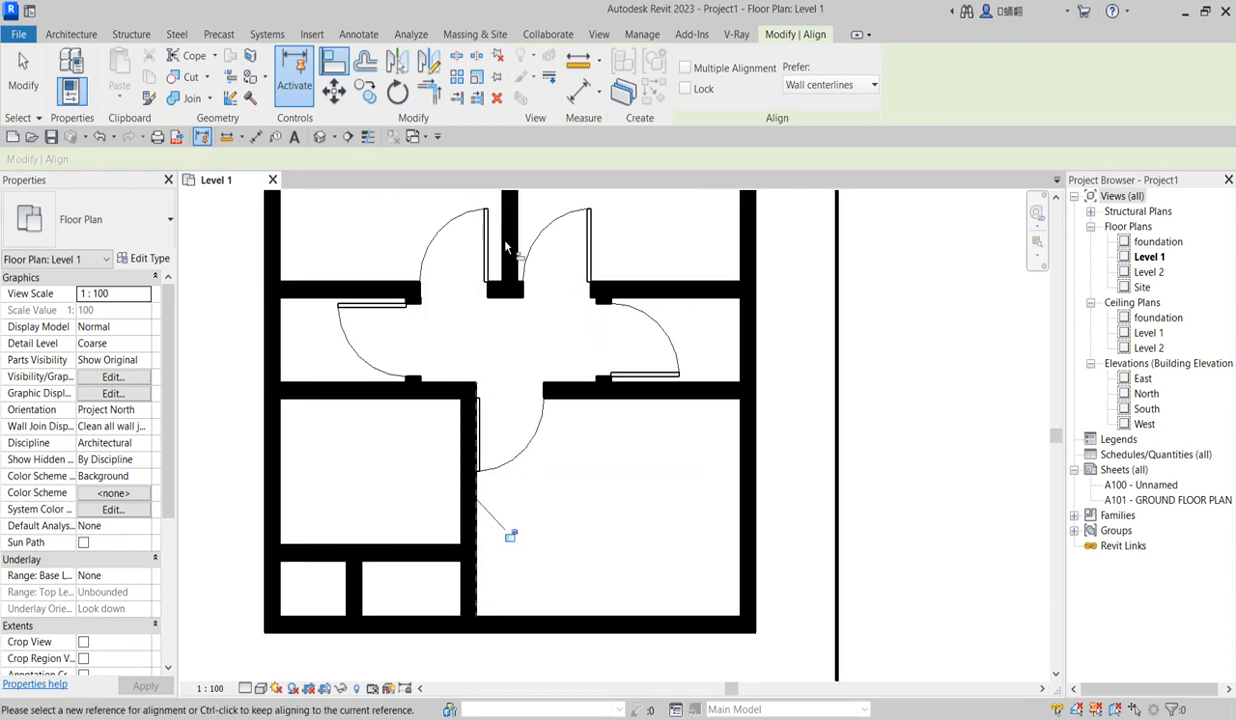
Align the upper-right room's door opening with the centre wall's right face, and the corridor's right short wall with the door's far edge
click(513, 253)
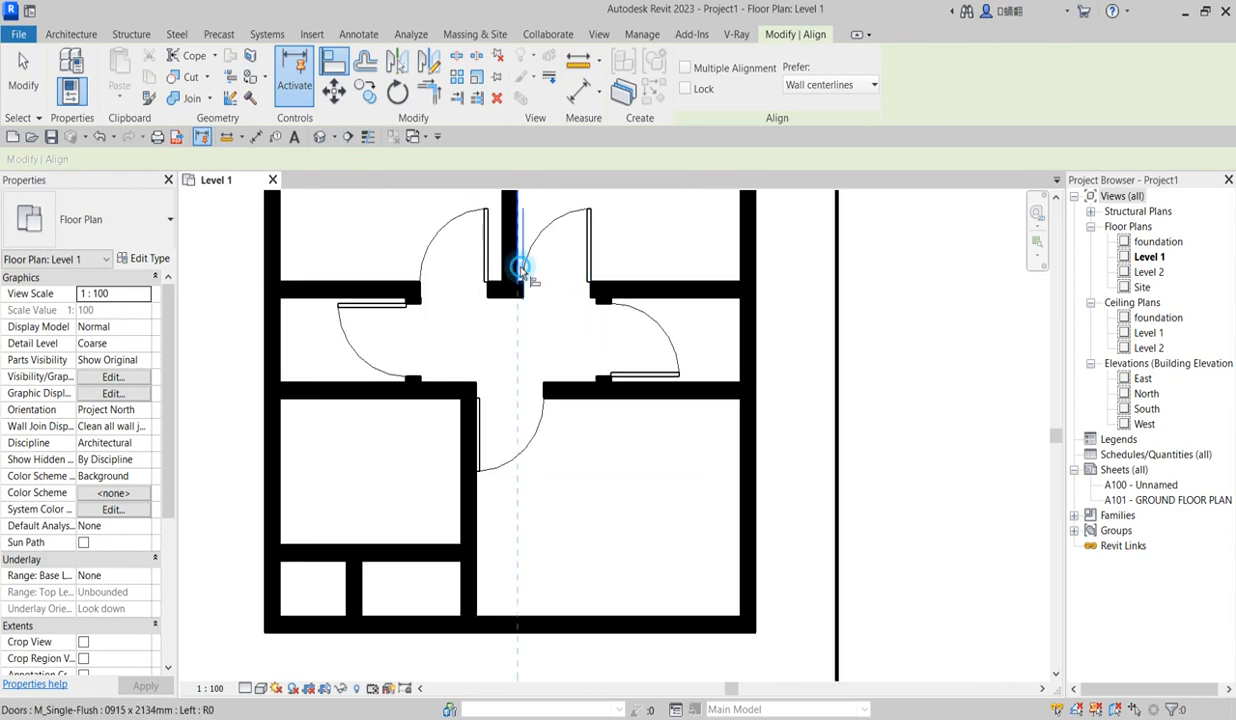
click(518, 262)
click(586, 272)
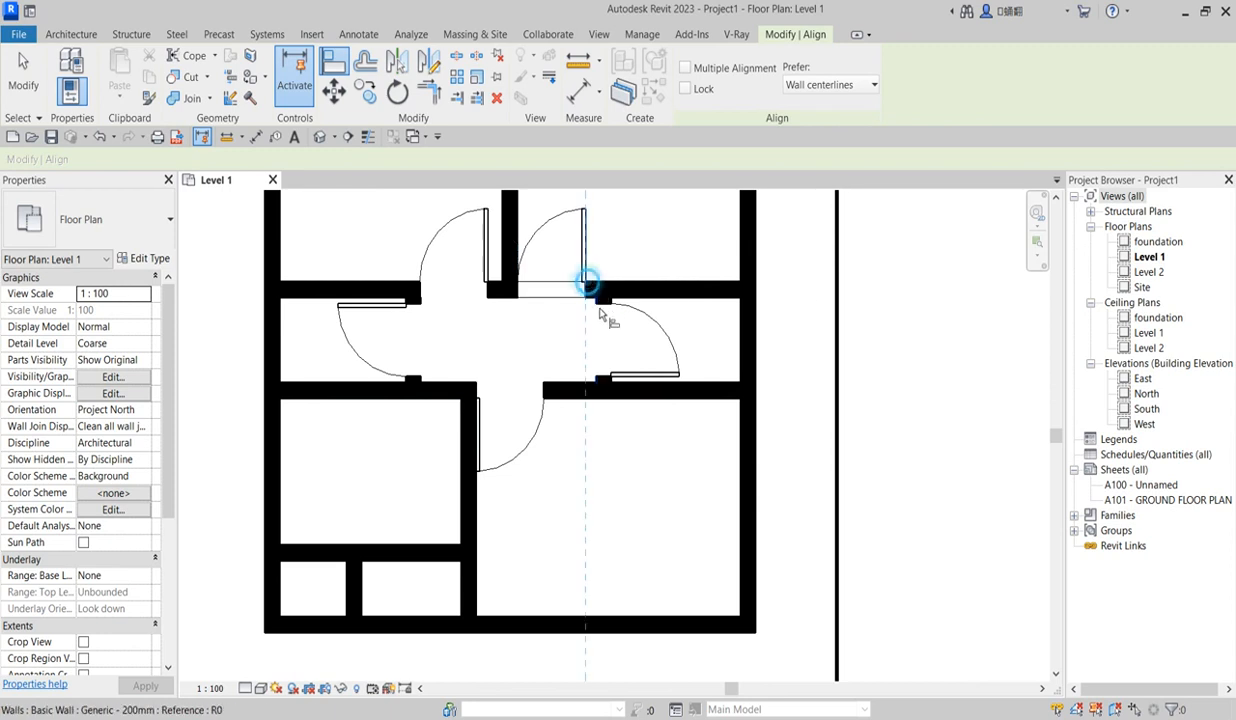
click(598, 307)
Align the upper-left room's door with the centre wall's left face and the corridor's left short wall with the door's far edge
scroll(503, 250, up, 1)
click(500, 254)
click(484, 264)
click(419, 295)
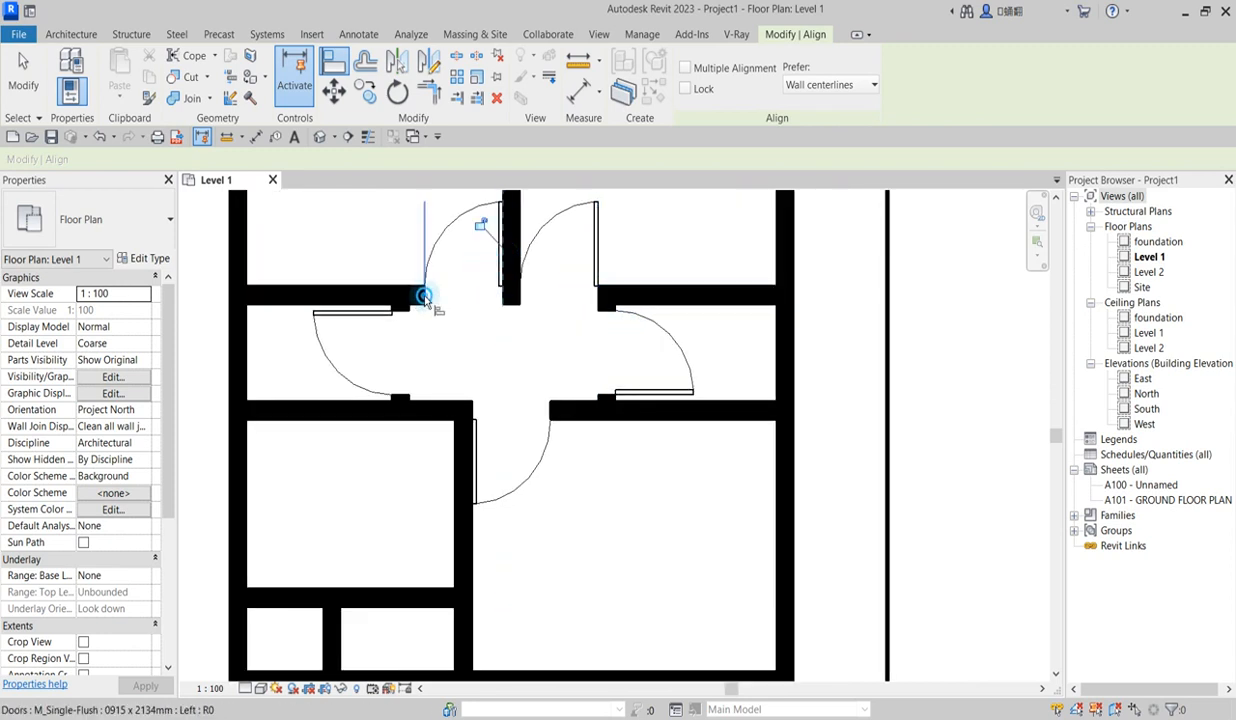
click(414, 317)
scroll(417, 318, down, 3)
right_click(507, 312)
click(566, 322)
right_click(548, 222)
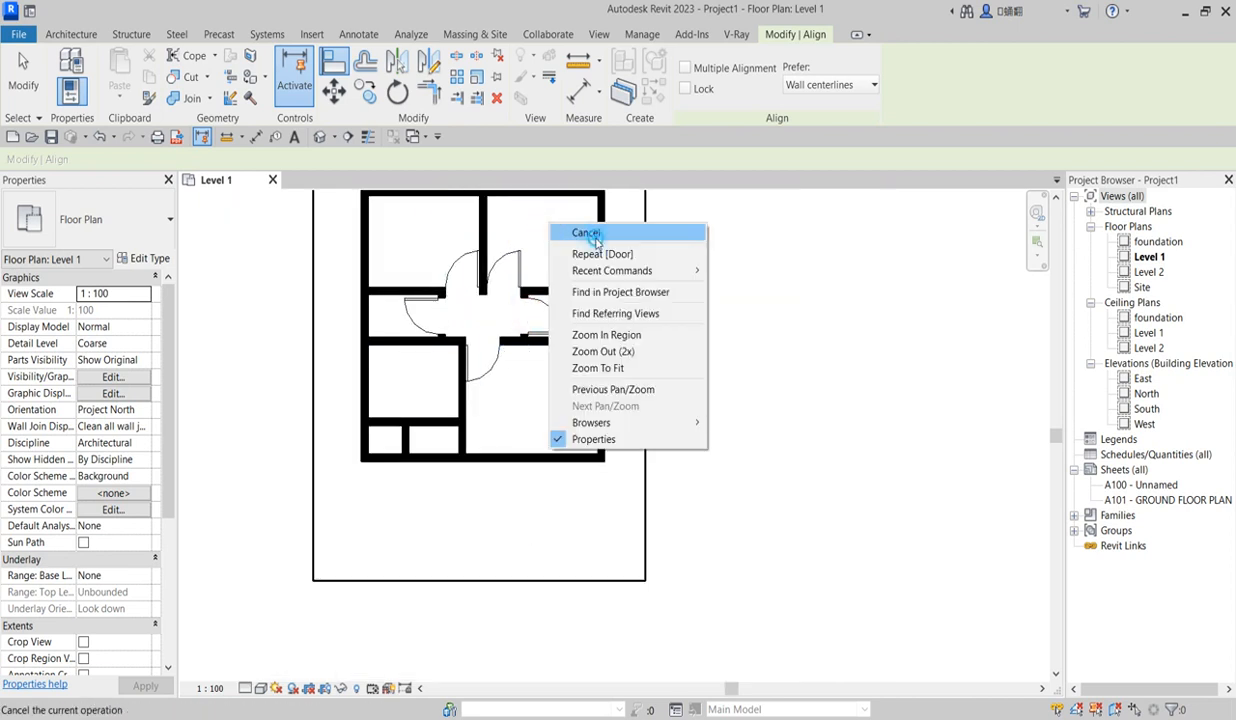
click(590, 234)
Flip the left corridor door's hand and duplicate its type as "toil door" with width 750 and height 2100
click(416, 311)
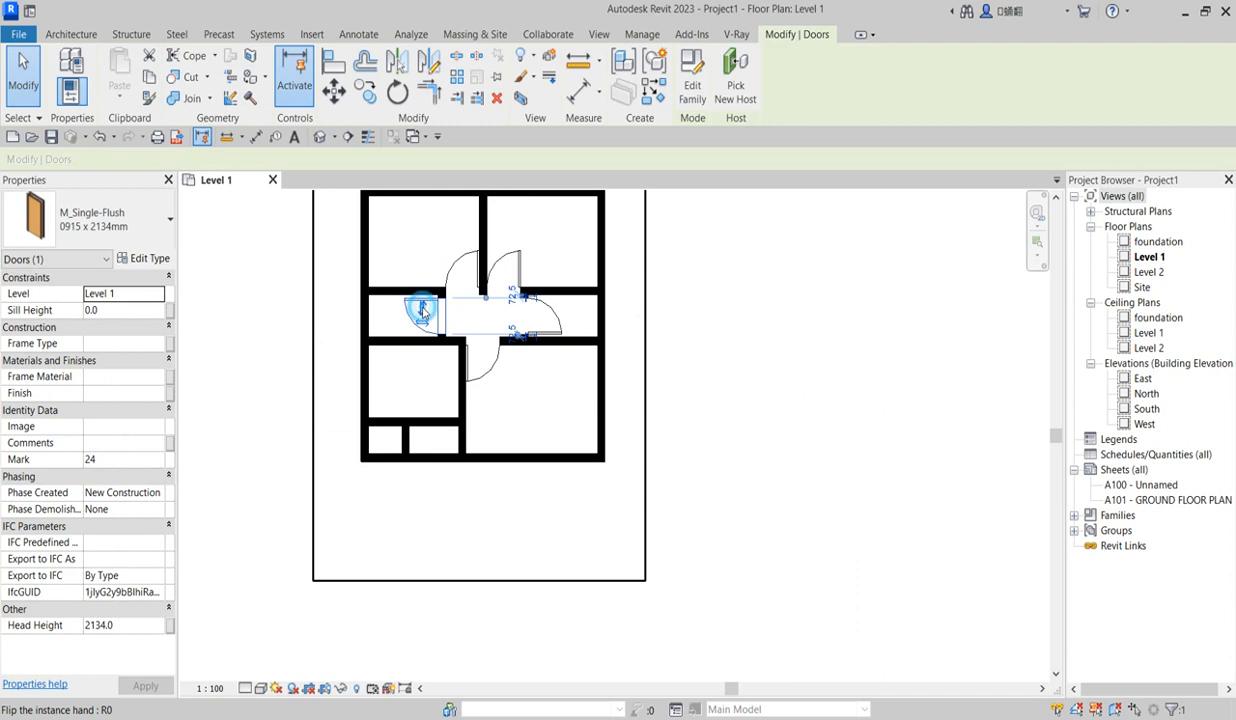
click(422, 311)
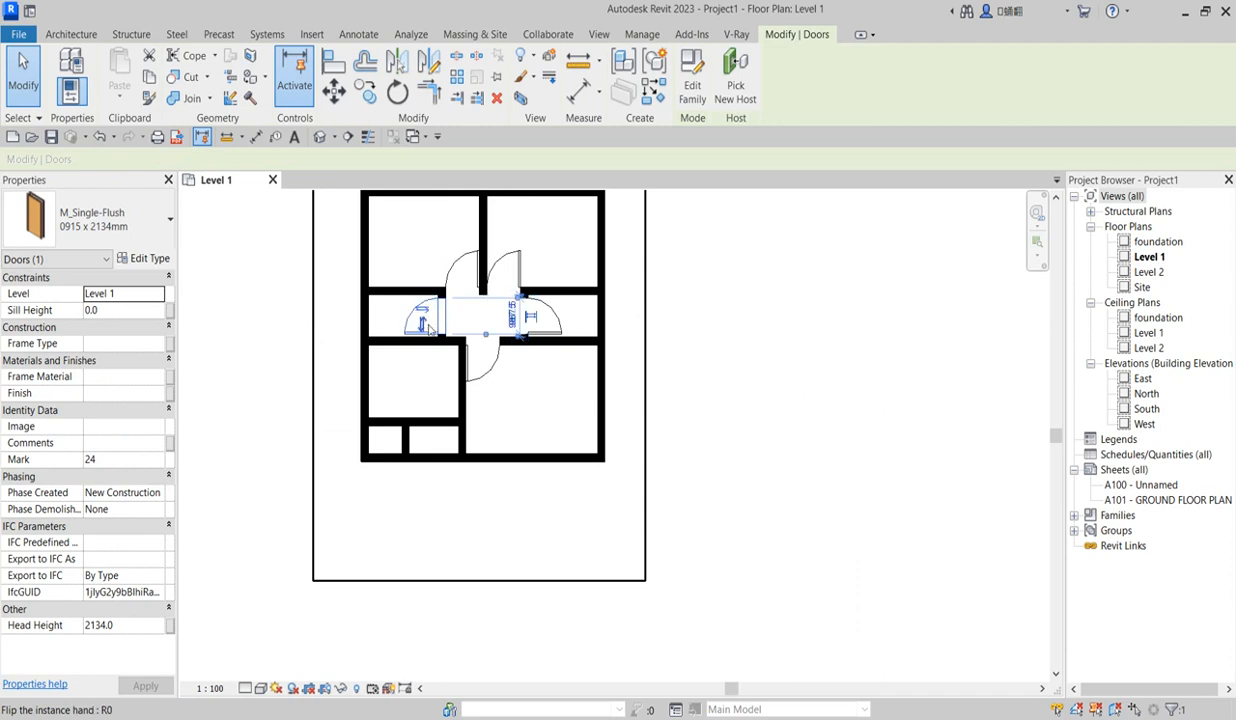
click(150, 259)
click(737, 253)
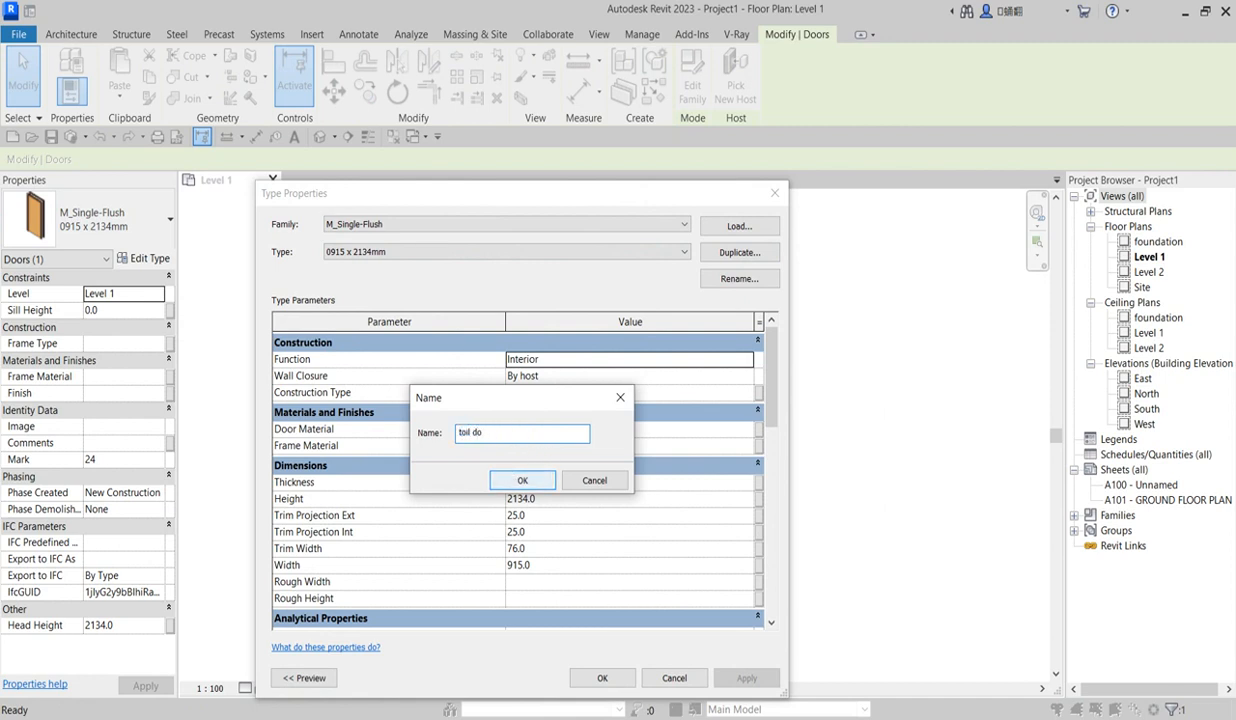
click(522, 480)
click(530, 549)
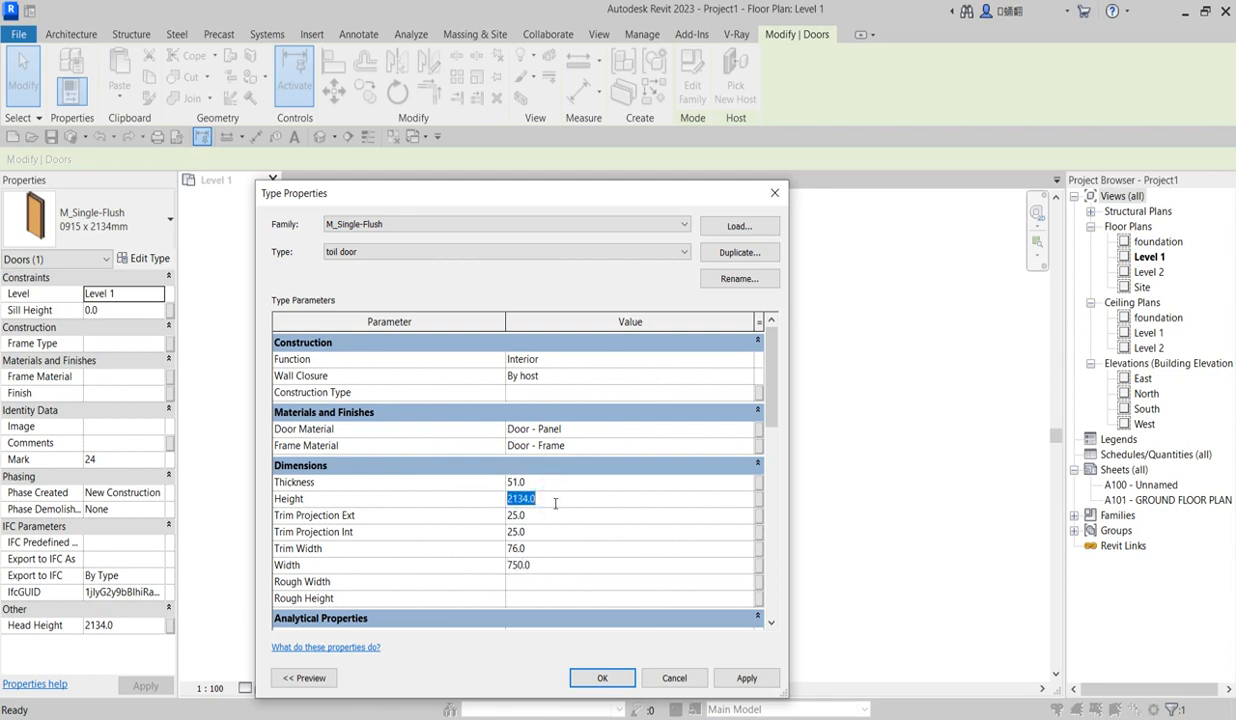
click(603, 679)
Align the lower edge of the left corridor door with the upper face of the corridor's lower wall
scroll(479, 372, up, 2)
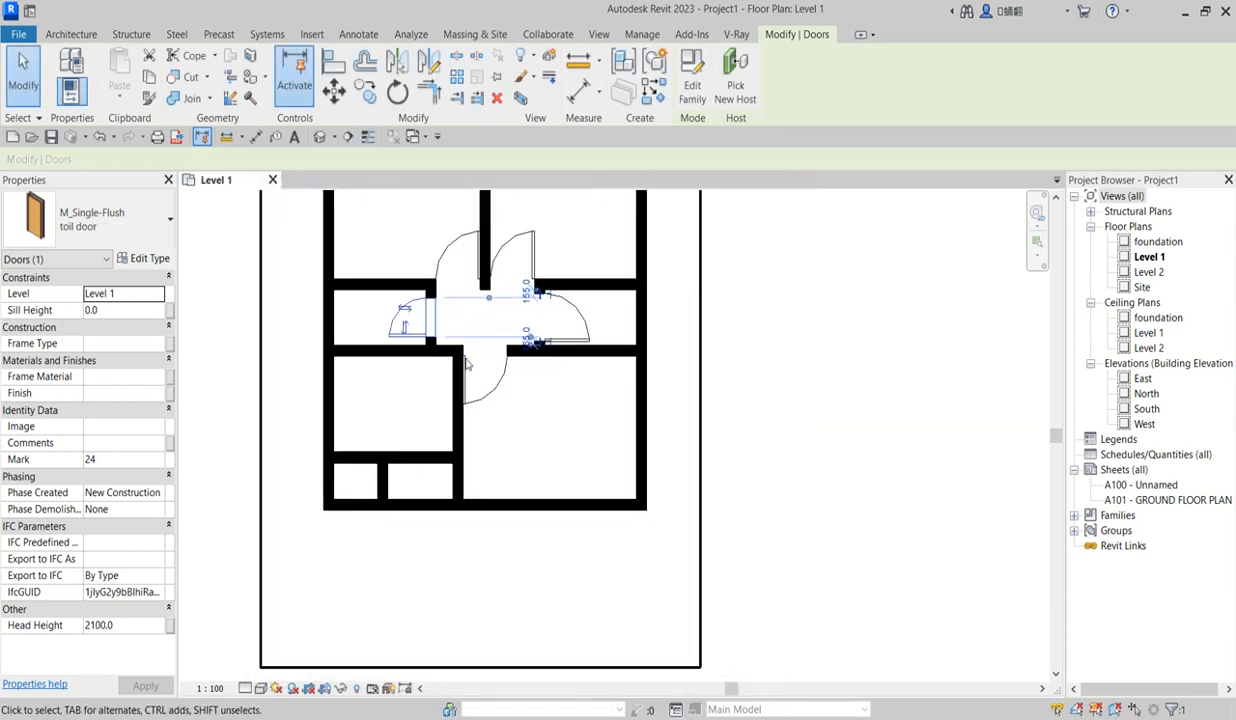
click(336, 63)
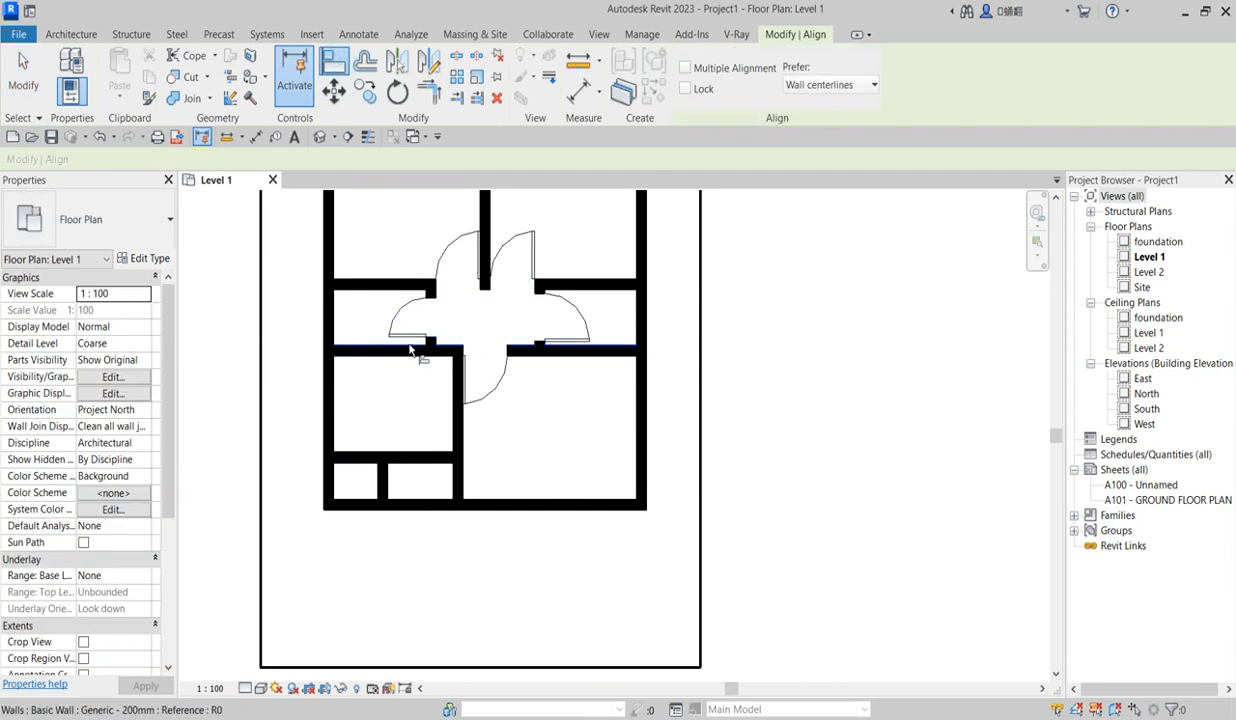
scroll(520, 330, down, 3)
right_click(538, 408)
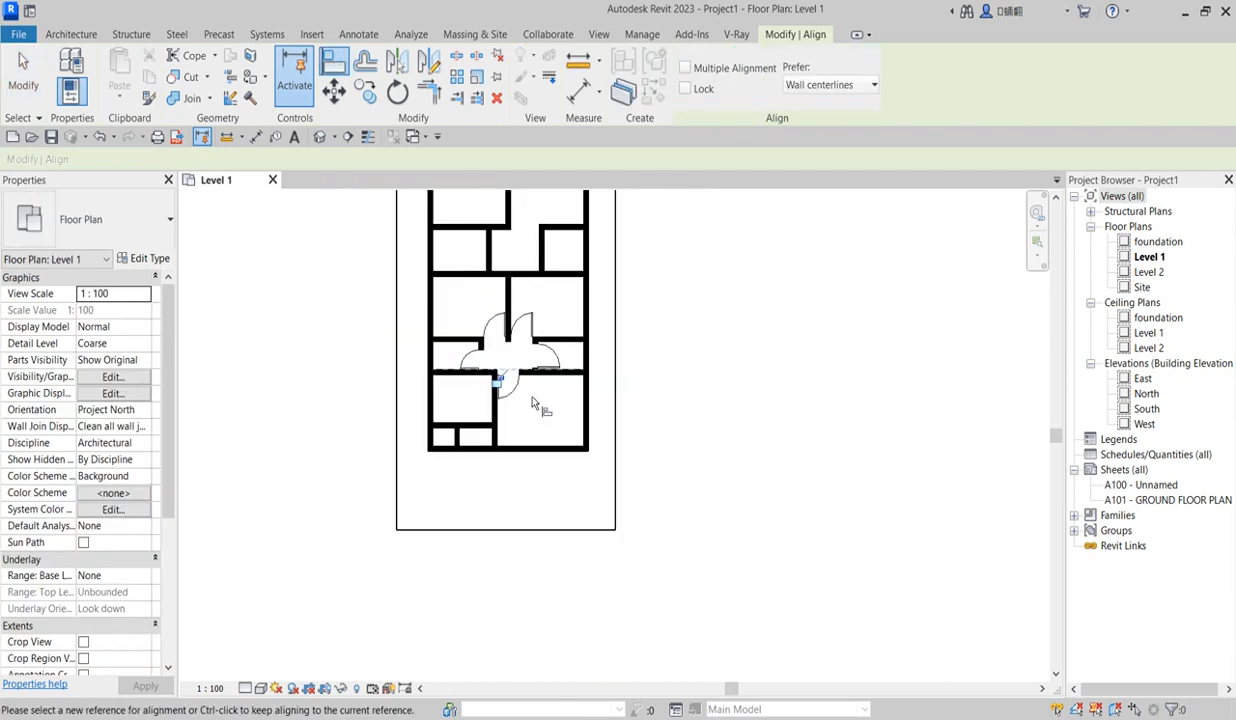
right_click(541, 406)
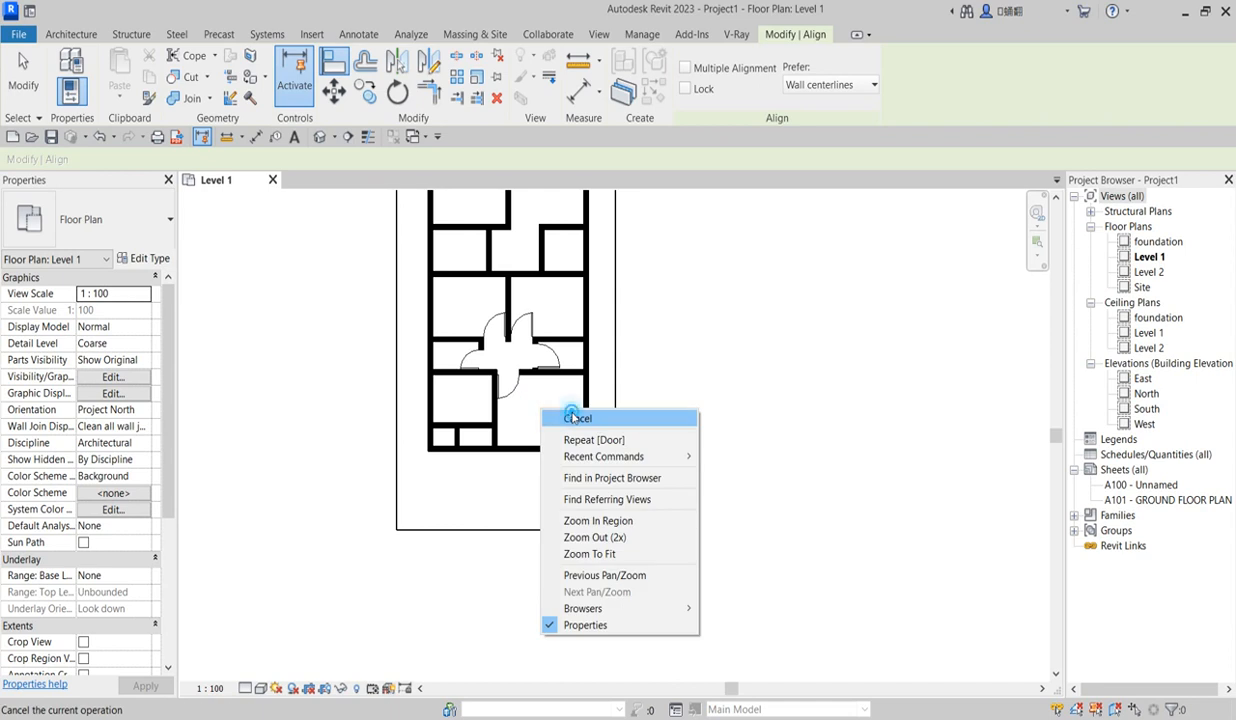
click(568, 416)
Flip the hand of the upper-right room's door so it hinges beside the centre wall
scroll(520, 318, up, 2)
click(519, 322)
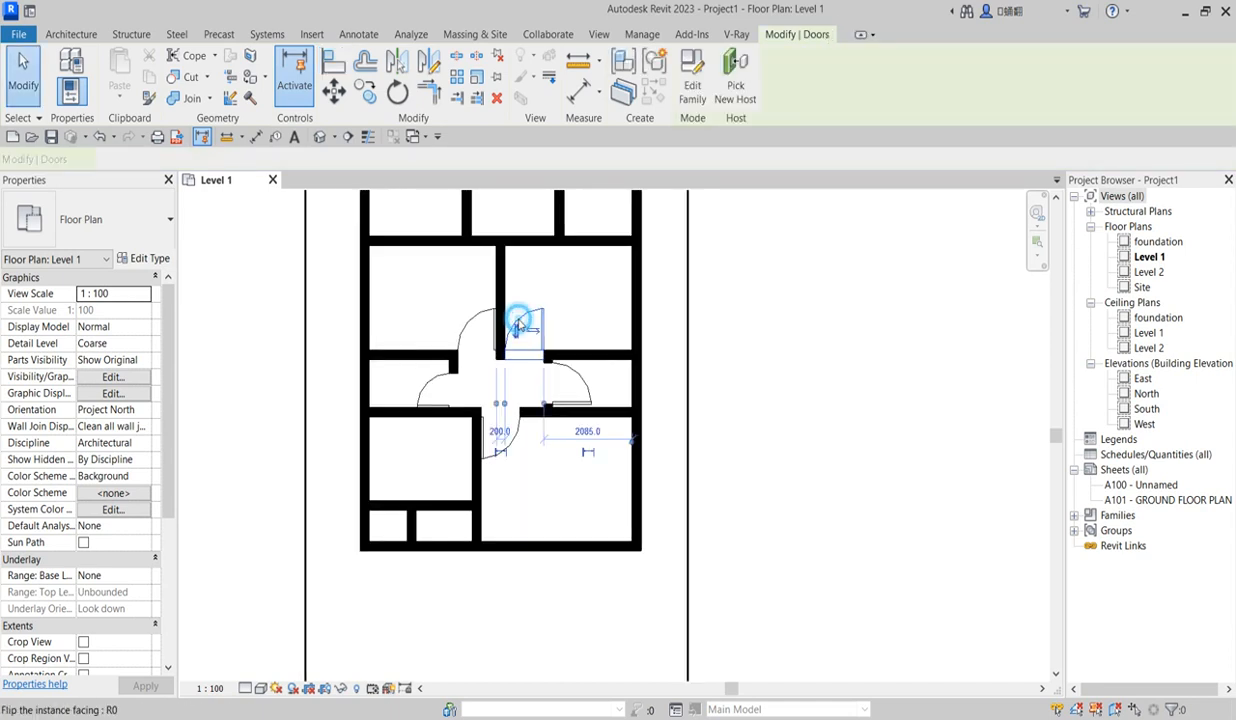
click(576, 305)
Change the right corridor door to the M_Single-Flush toil door type
click(581, 383)
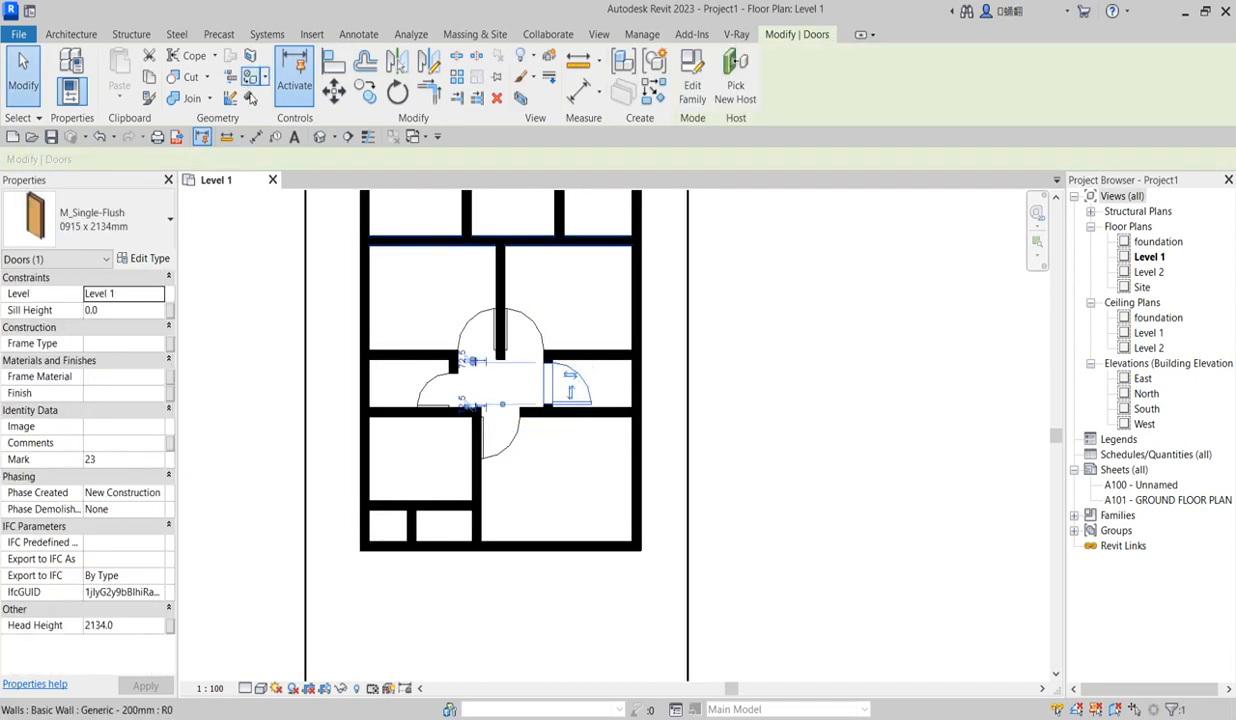
click(100, 218)
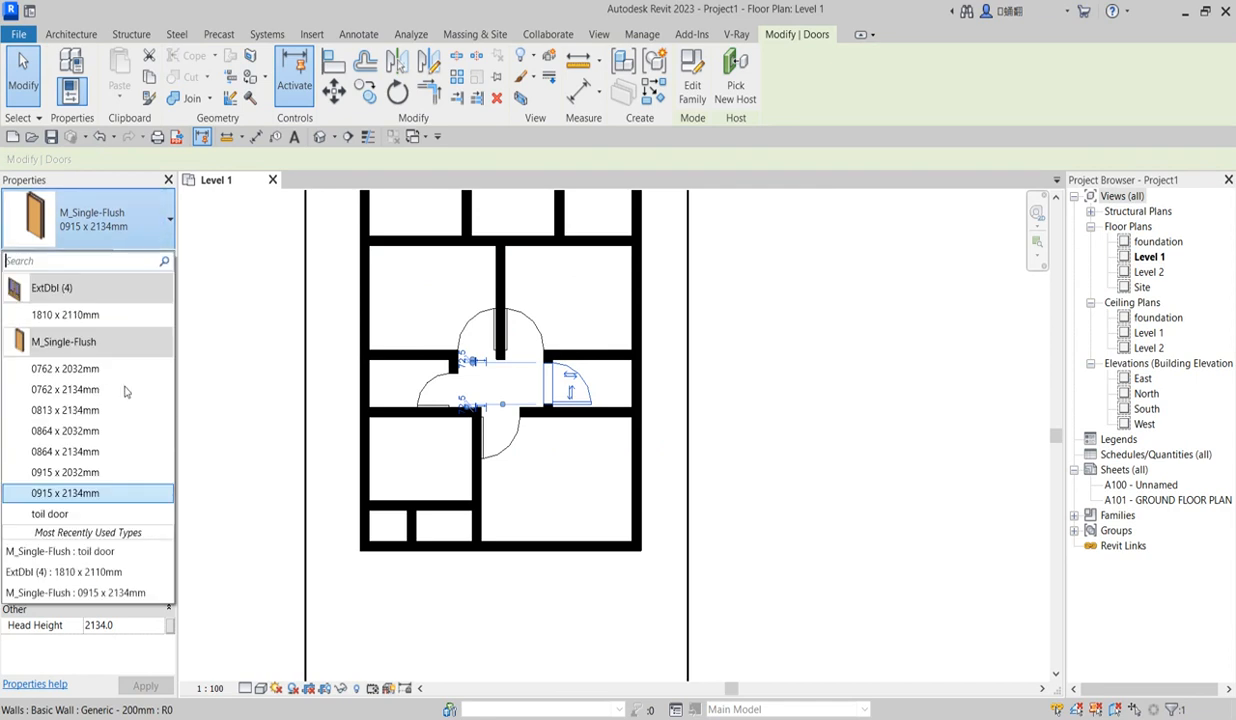
click(115, 557)
Align the right corridor door's lower edge with the upper face of the corridor's lower wall and end alignment
key(a)
key(l)
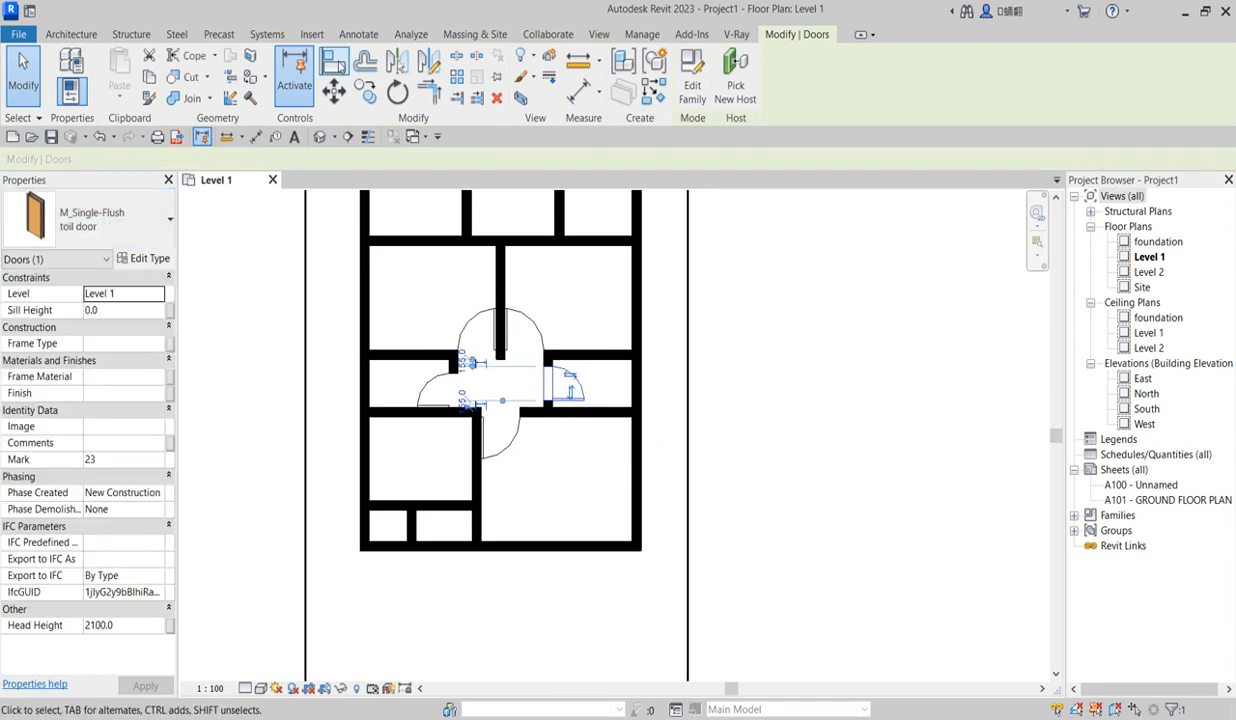
scroll(502, 372, up, 2)
click(571, 408)
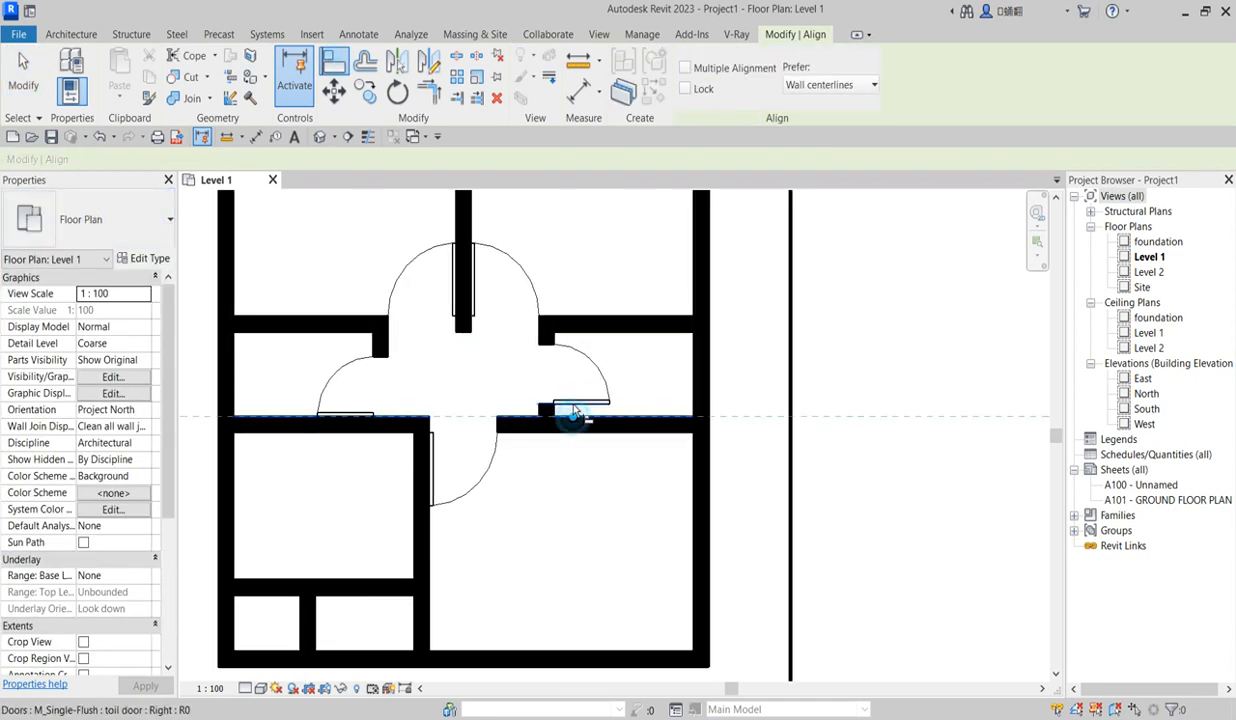
scroll(573, 400, down, 4)
right_click(571, 330)
click(593, 342)
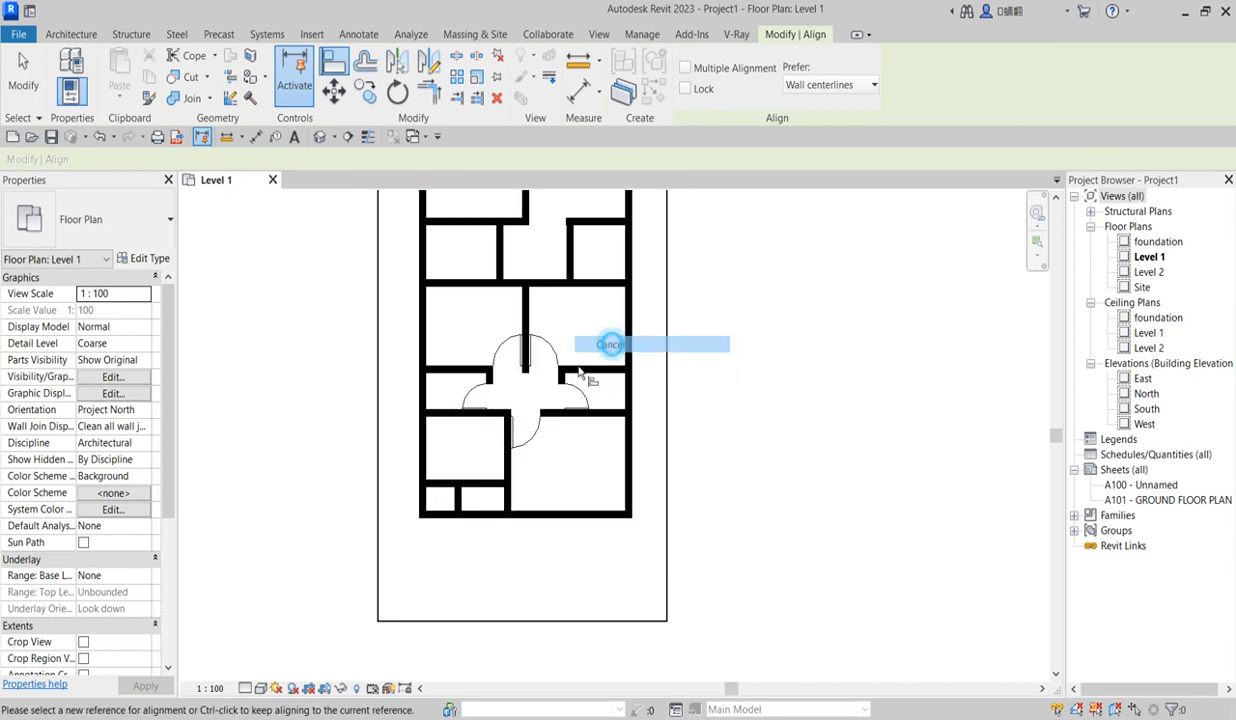
scroll(568, 450, down, 2)
right_click(567, 449)
click(583, 450)
scroll(525, 462, up, 5)
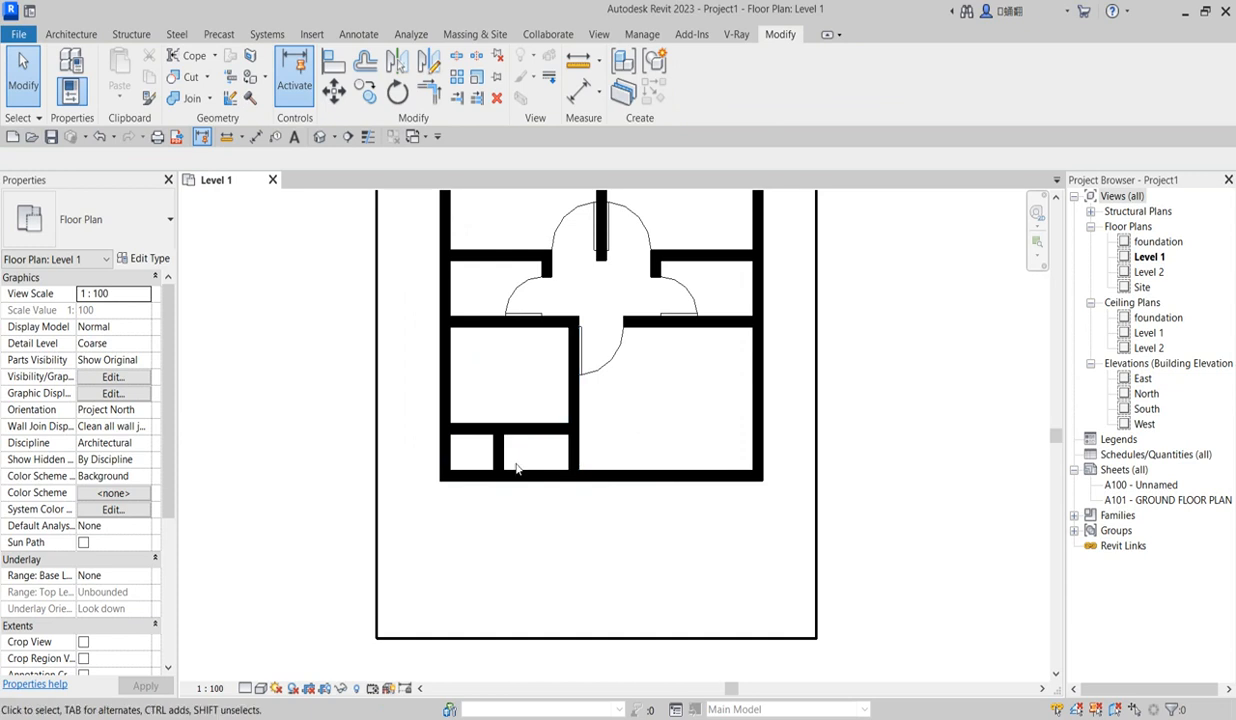
double_click(508, 459)
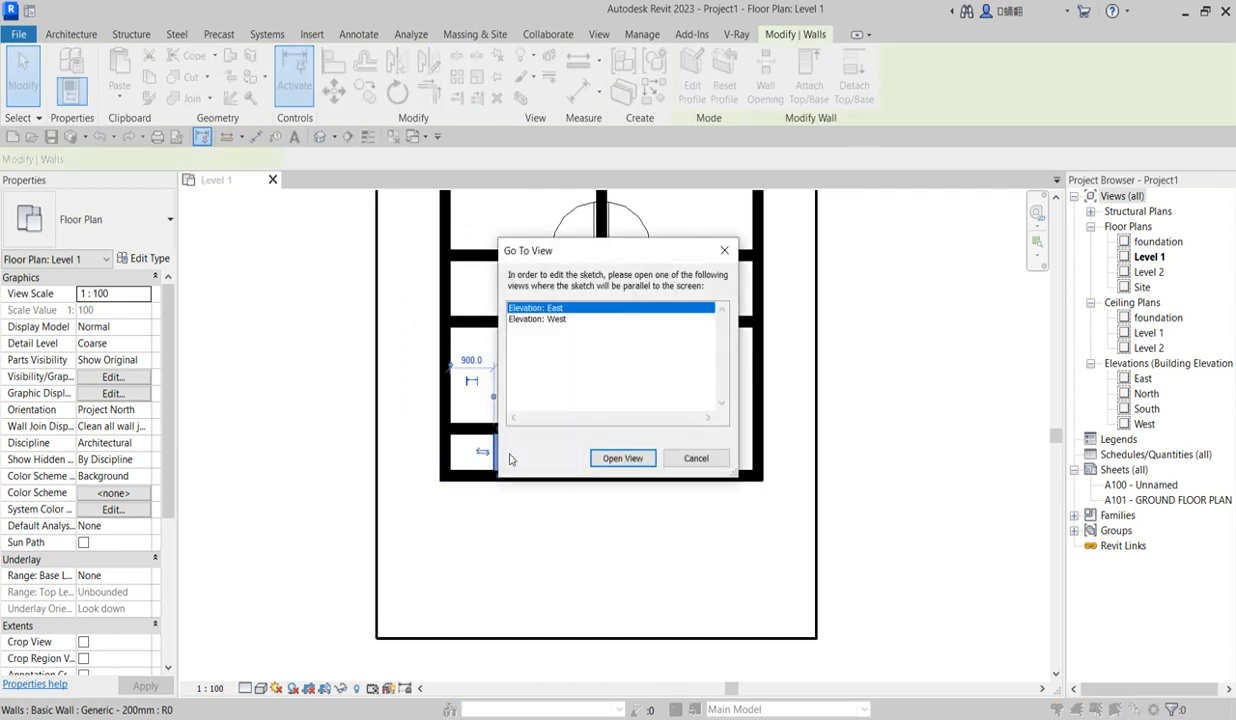
click(620, 459)
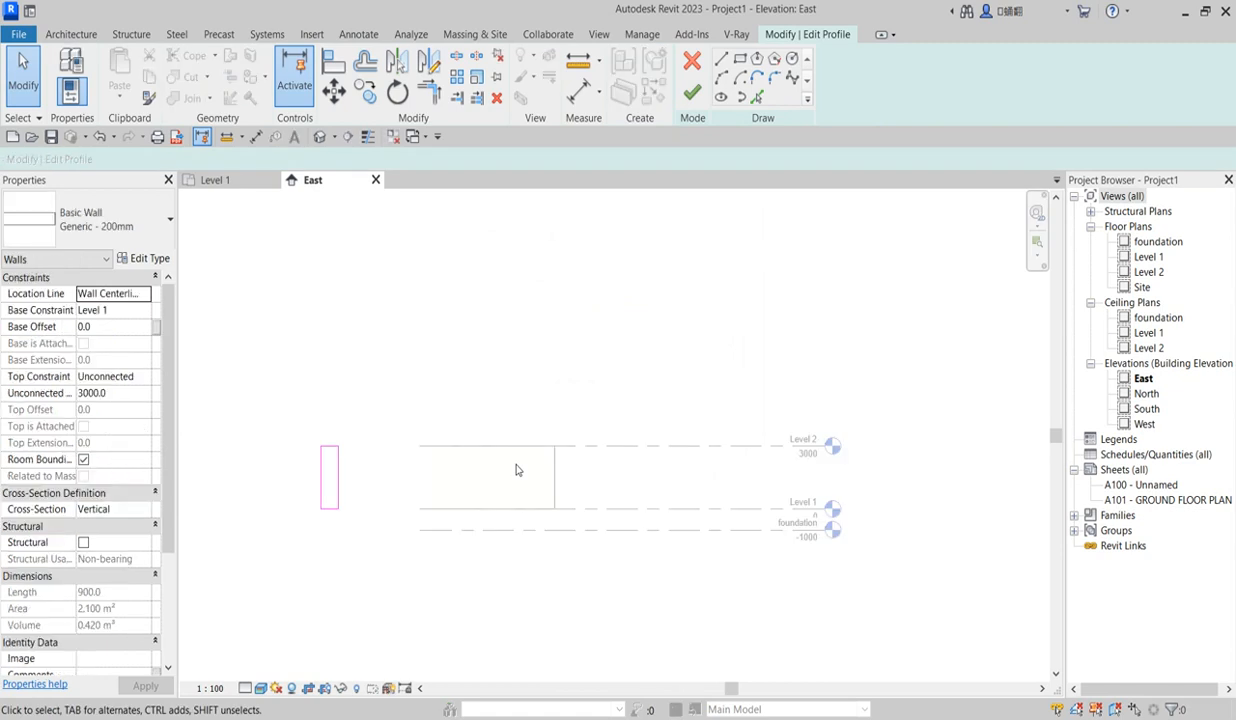
key(ctrl+z)
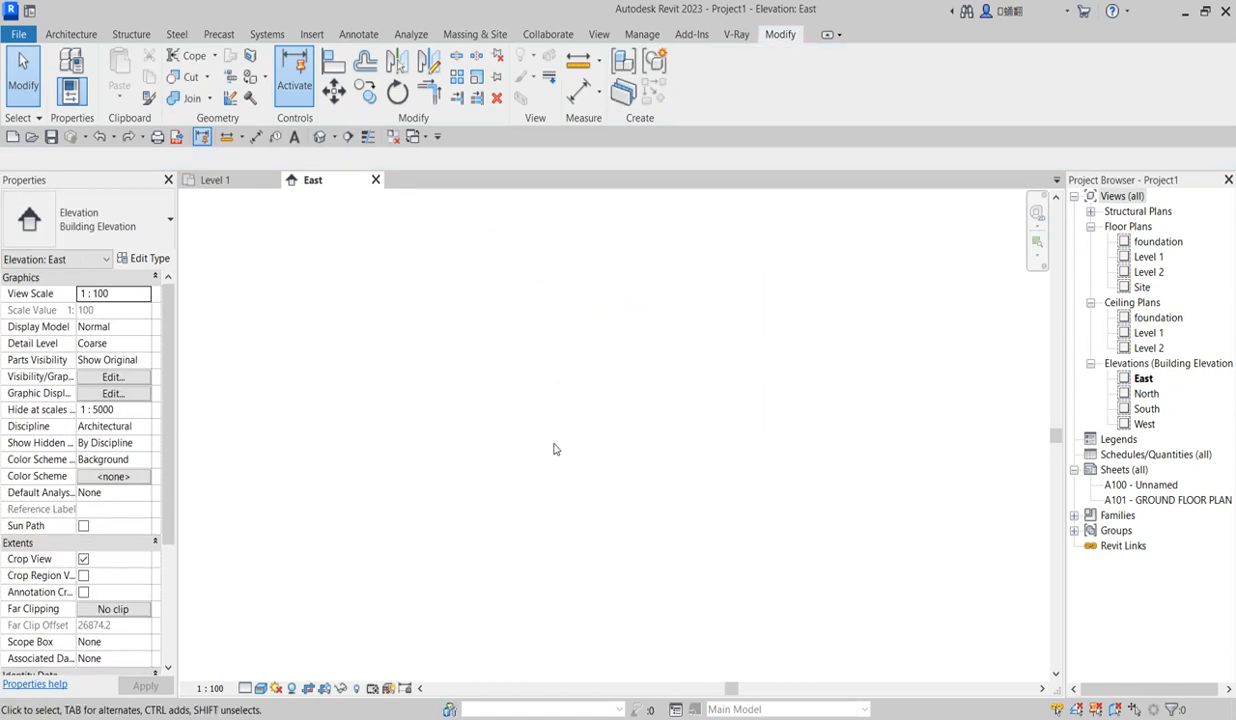
double_click(1148, 256)
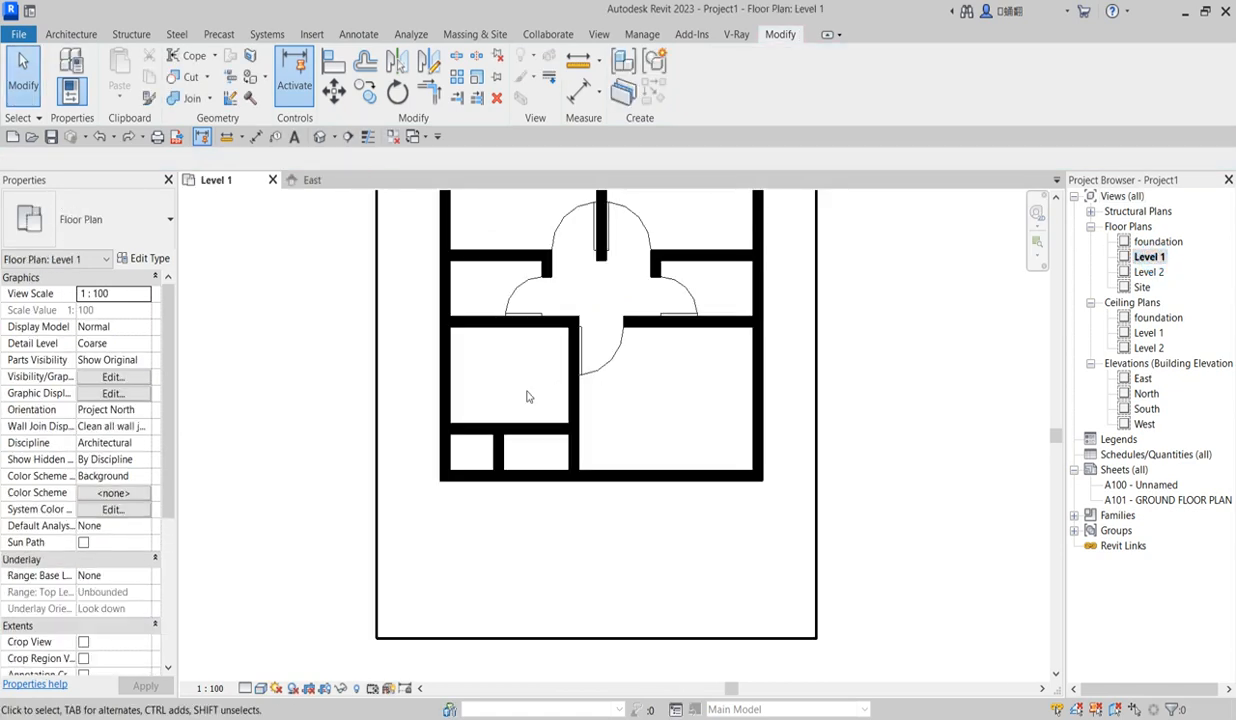
Delete the short partition between the two small lower-left rooms and shorten the bottom exterior wall to start at the vertical partition
click(498, 453)
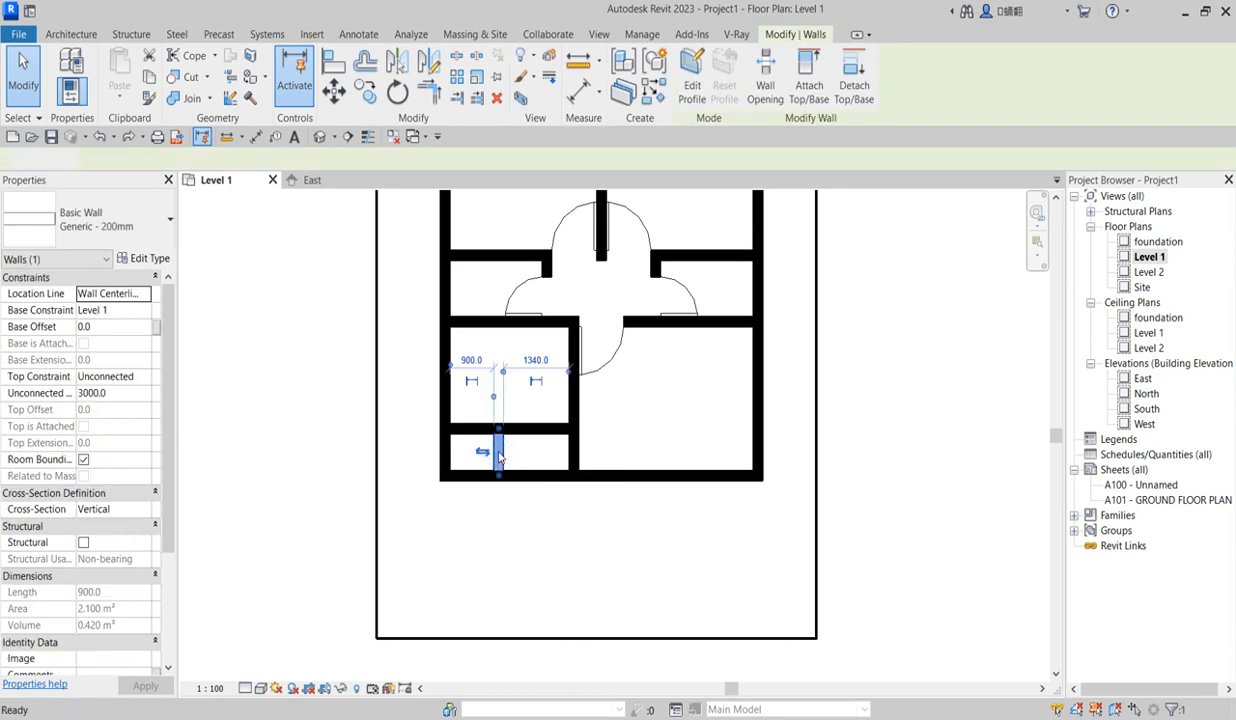
key(Escape)
click(487, 474)
drag(445, 475, 576, 478)
Shorten the left exterior wall to end at the lower-left room's bottom wall and delete the stray dimension below it
click(446, 450)
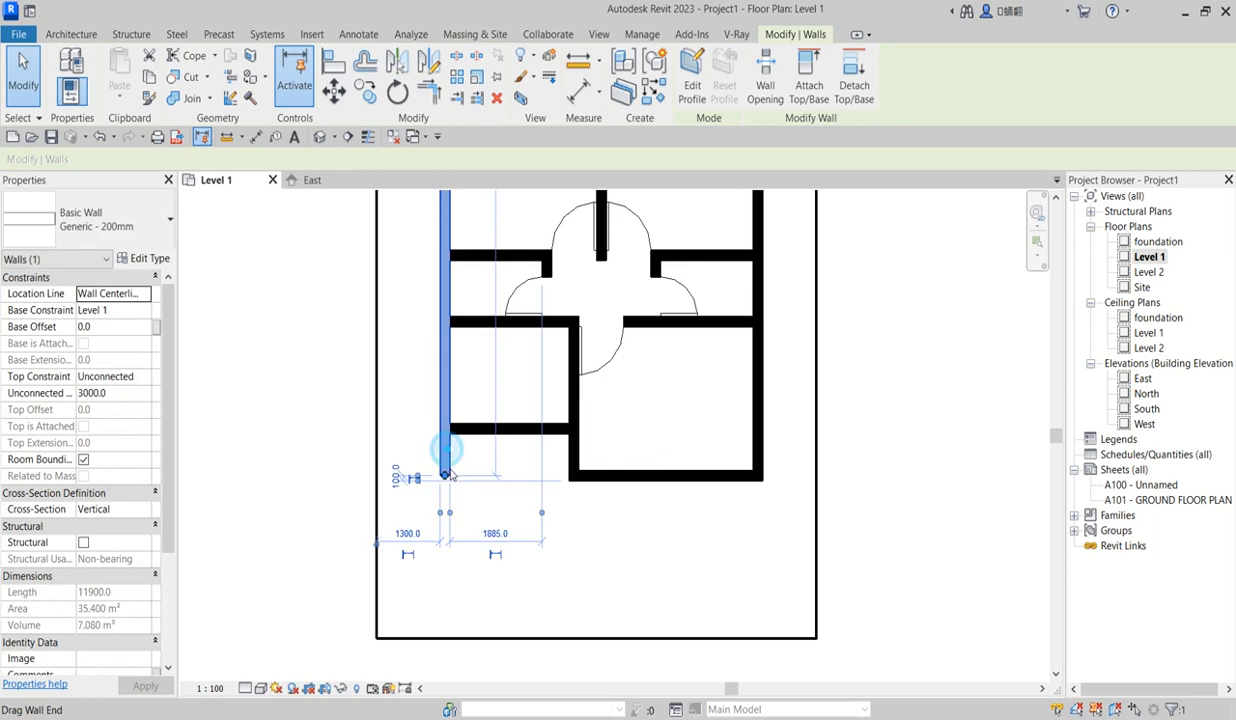
drag(444, 474, 444, 431)
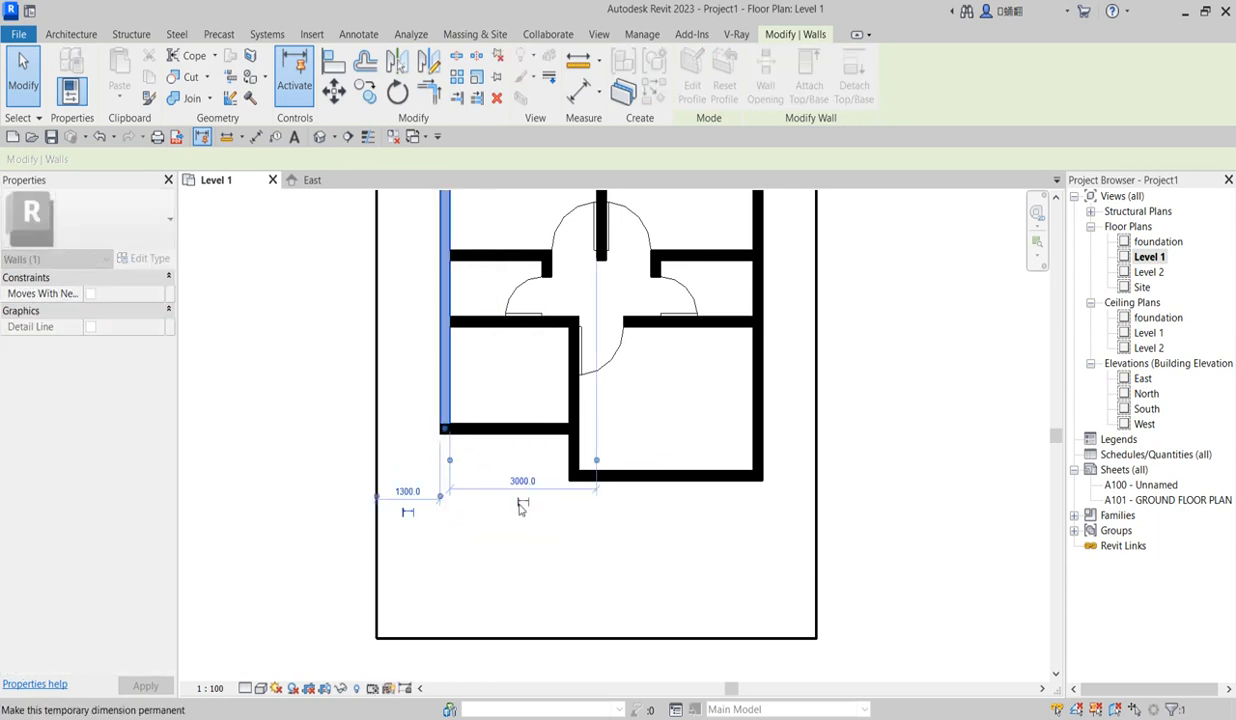
click(484, 468)
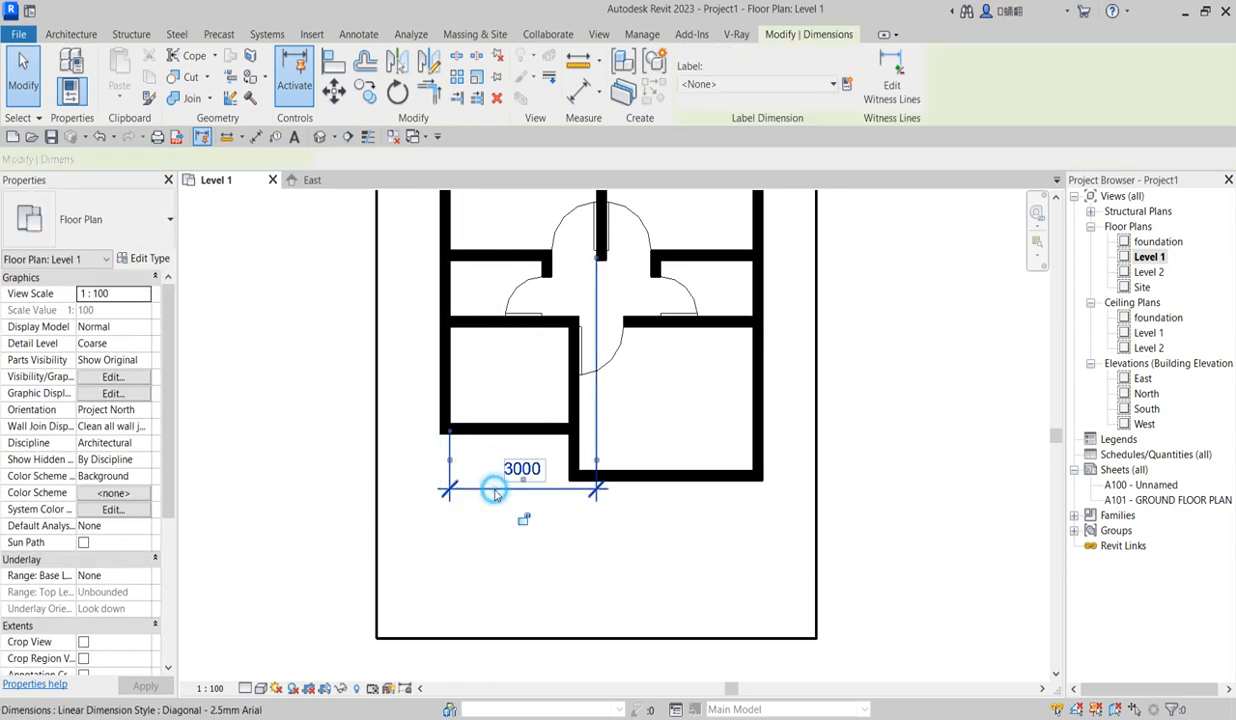
key(Delete)
Place an ExtDbl (4) 1810 x 2110mm double door in the vertical wall at the large lower-right room's lower-left corner
scroll(566, 440, up, 2)
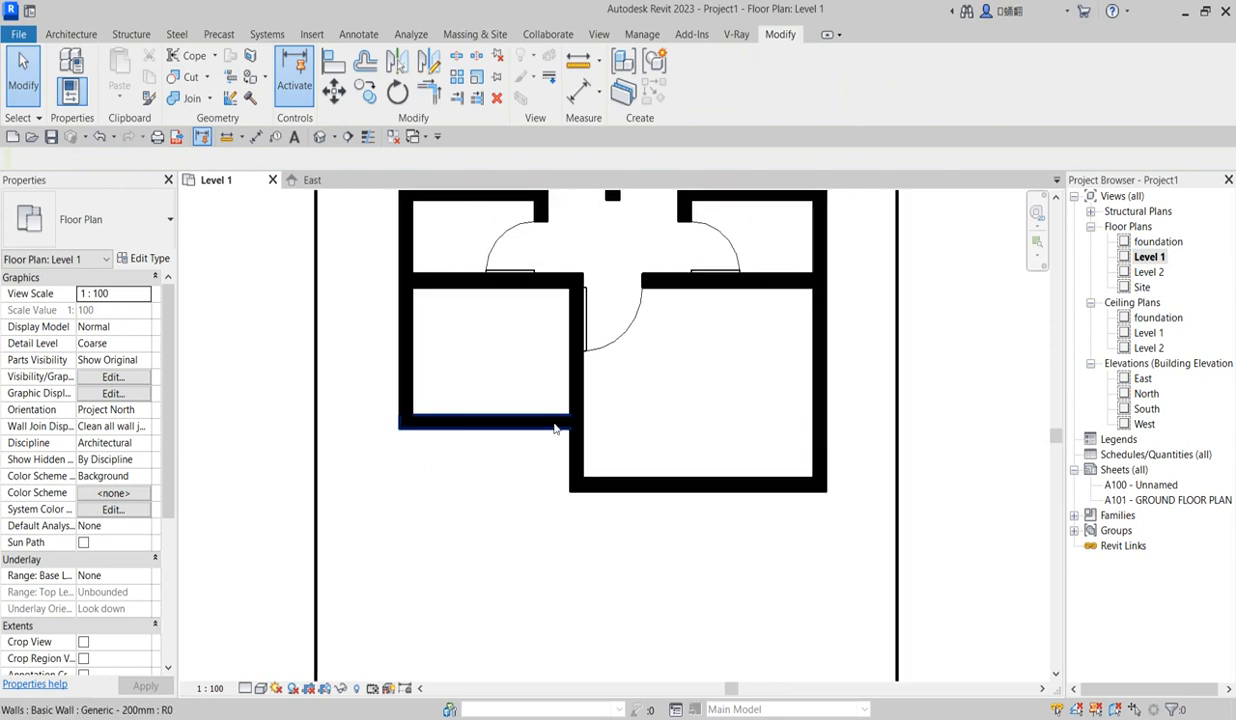
click(70, 34)
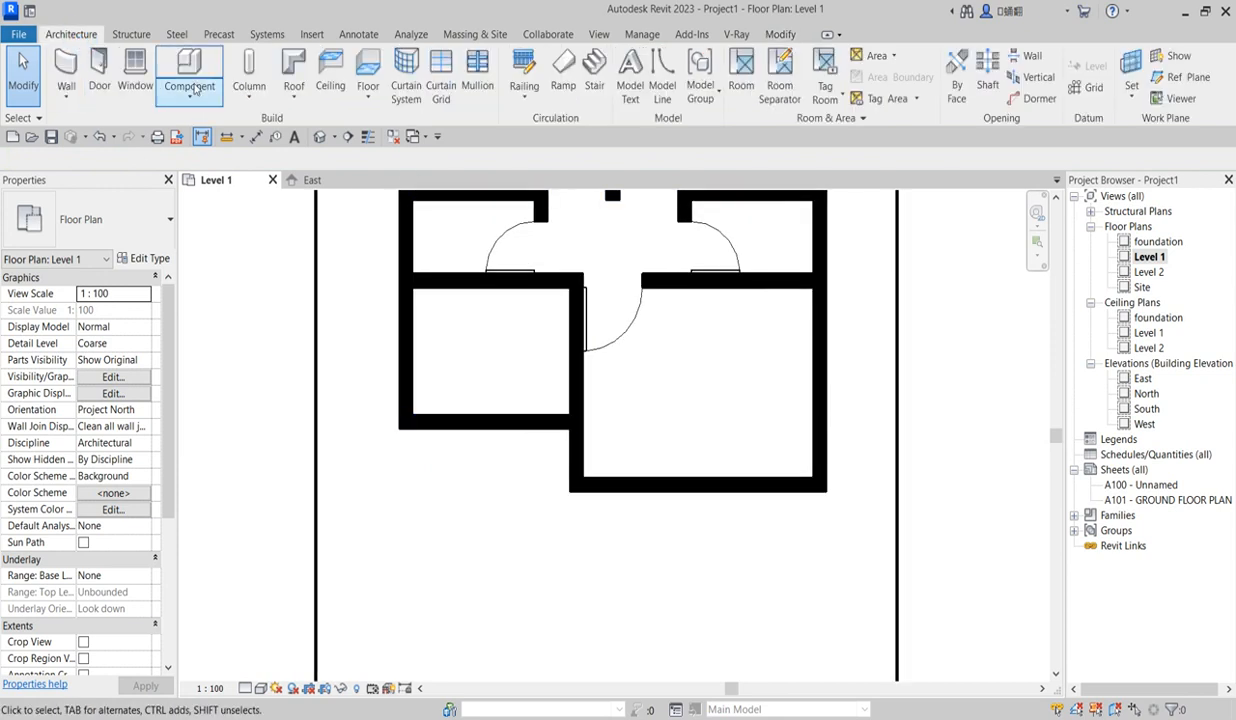
click(99, 70)
click(95, 219)
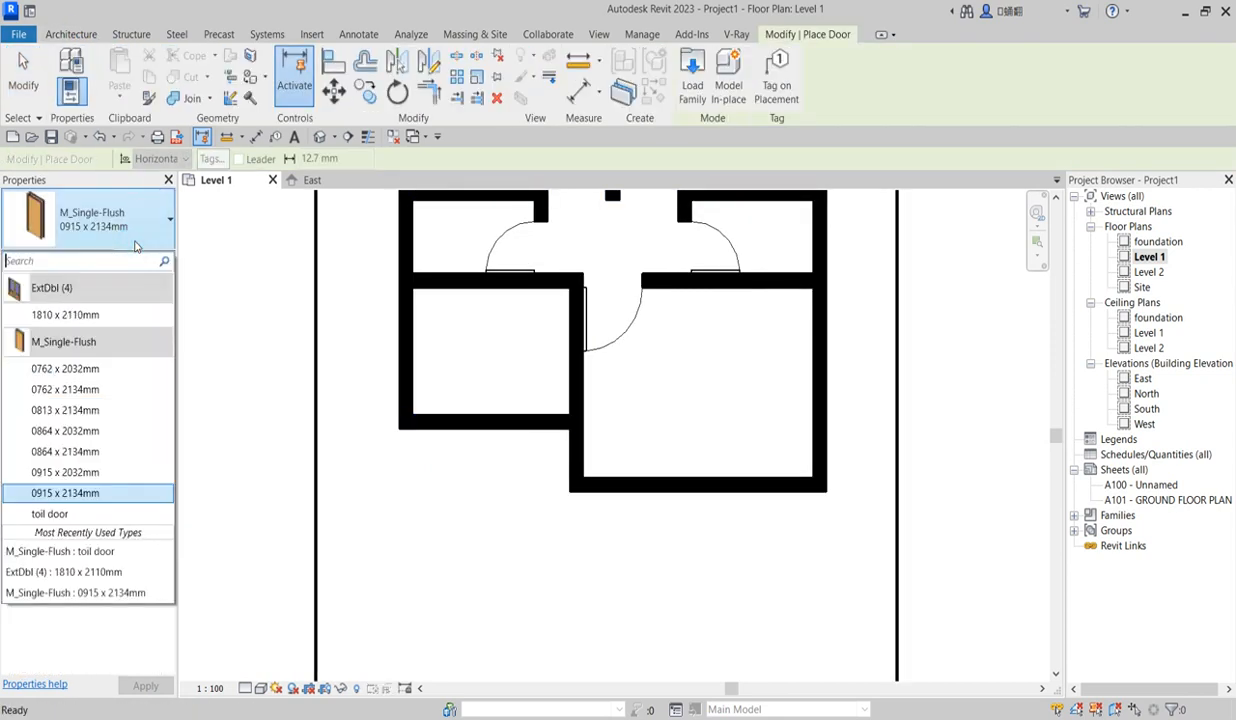
click(72, 316)
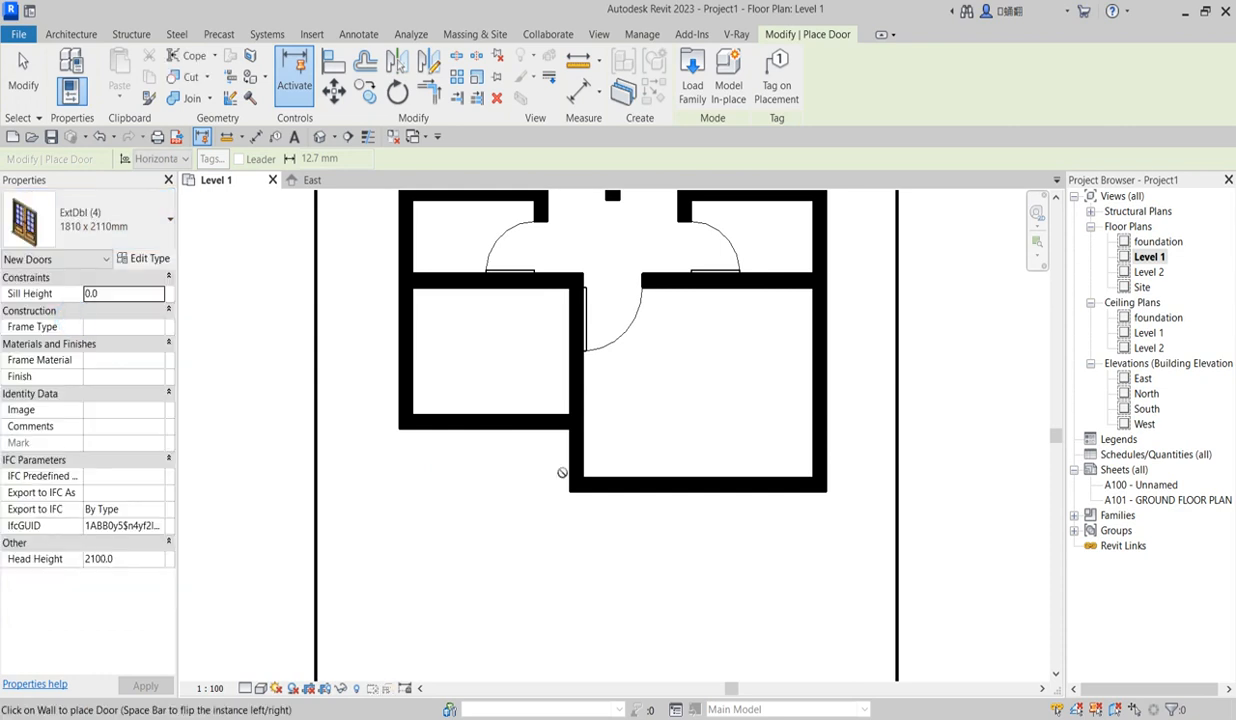
scroll(581, 445, up, 3)
click(580, 407)
right_click(653, 412)
click(689, 421)
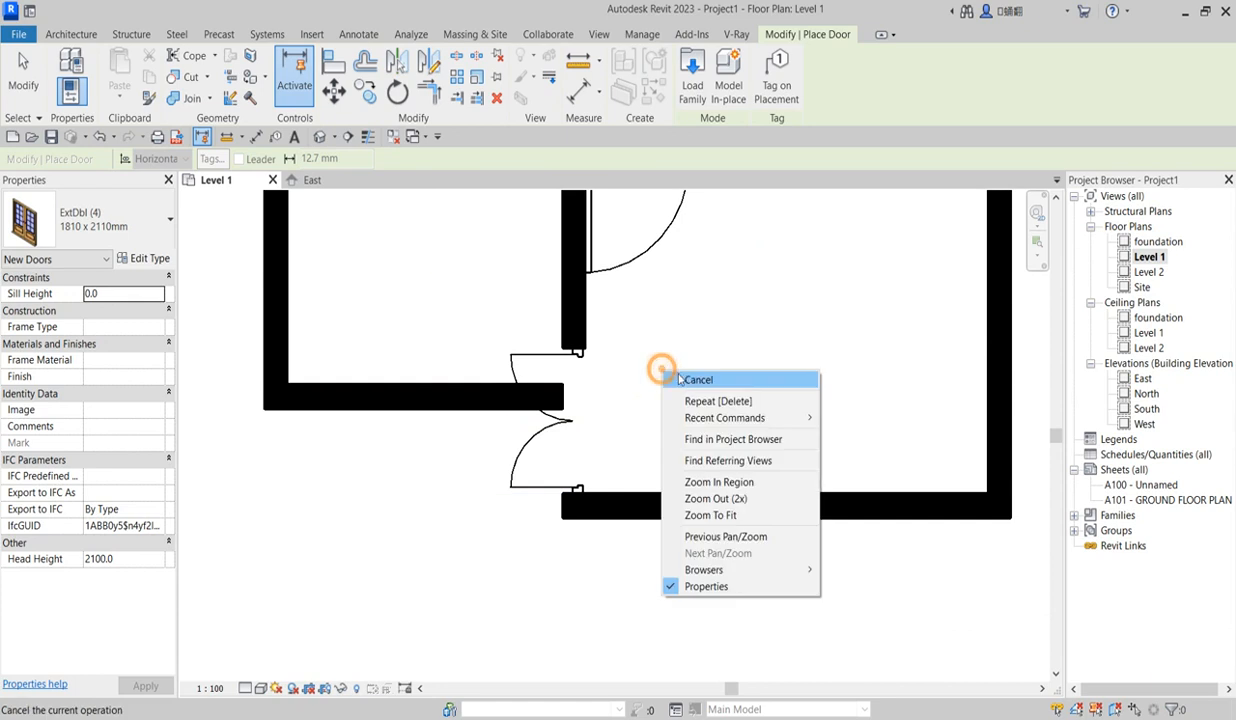
Duplicate the double entrance door's type as 1810 x 2110mm 2 and reduce the new type's width
click(539, 444)
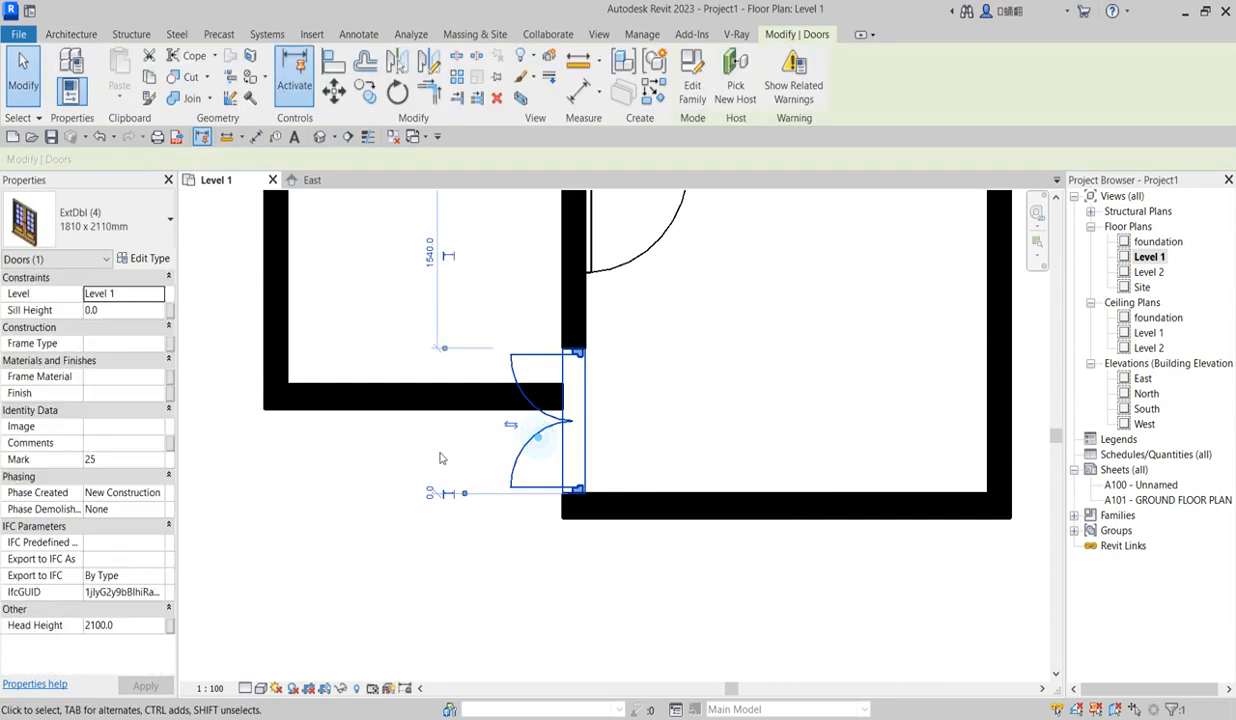
click(148, 259)
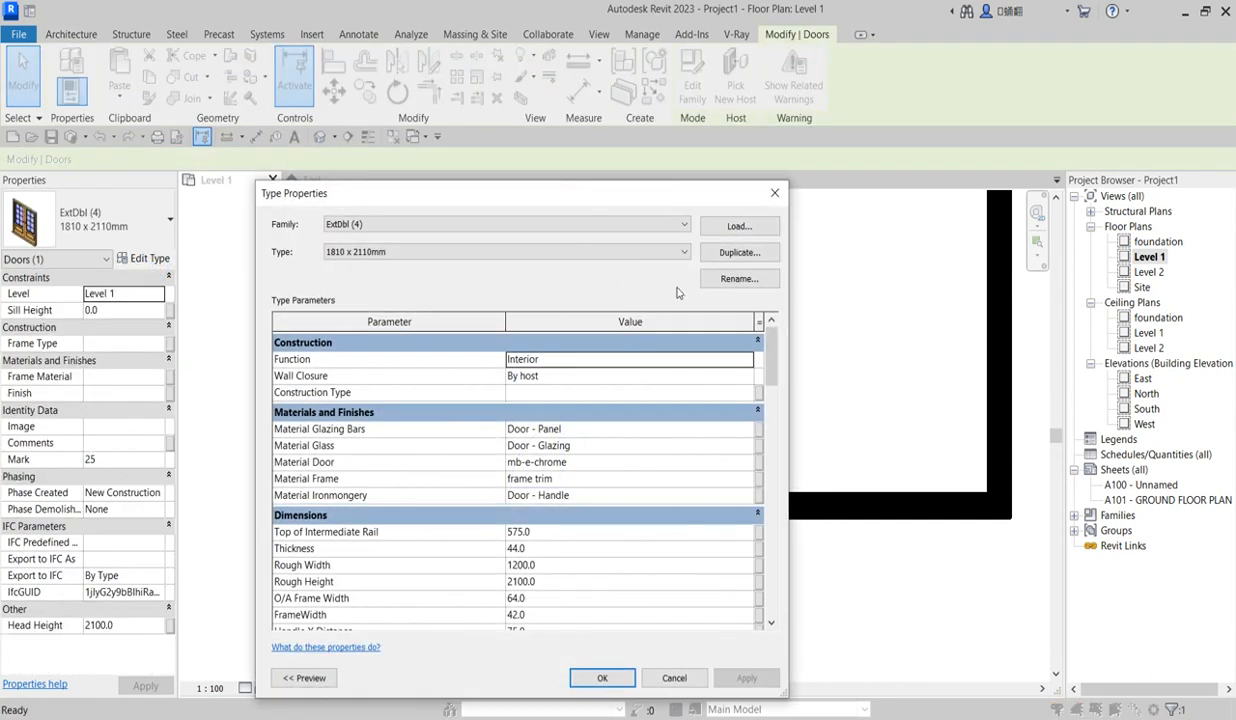
click(737, 256)
click(535, 482)
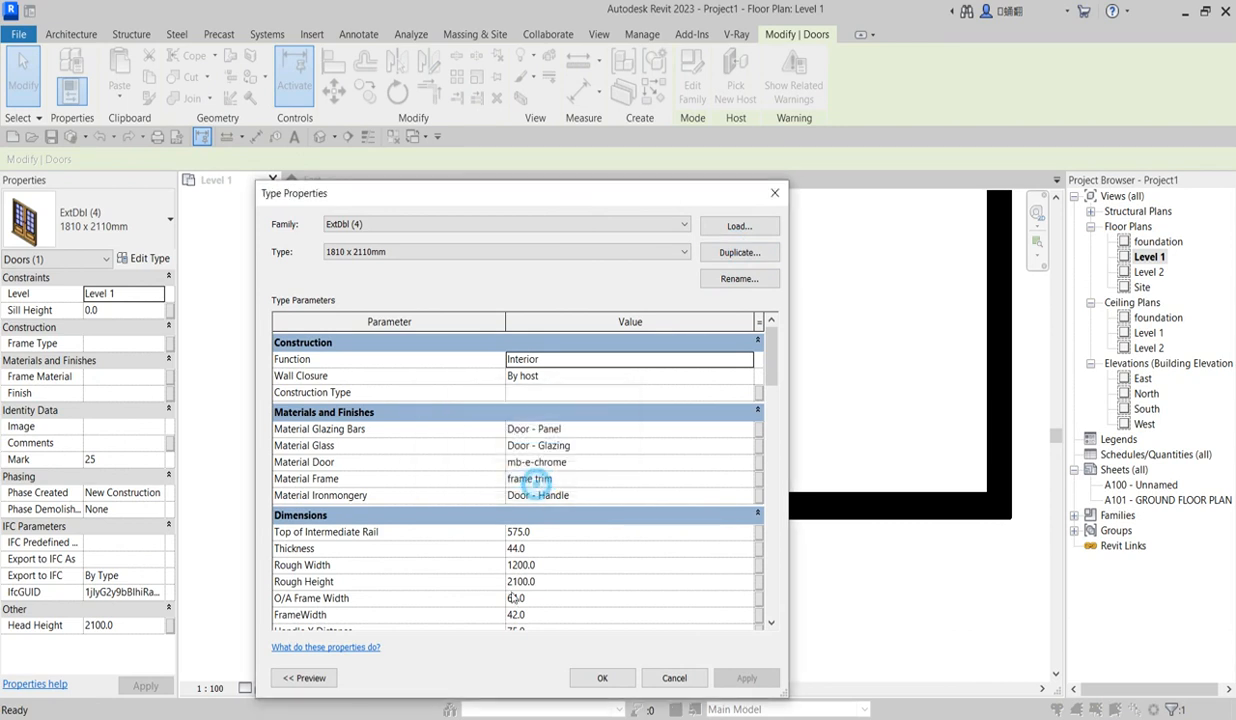
scroll(569, 578, down, 4)
click(562, 510)
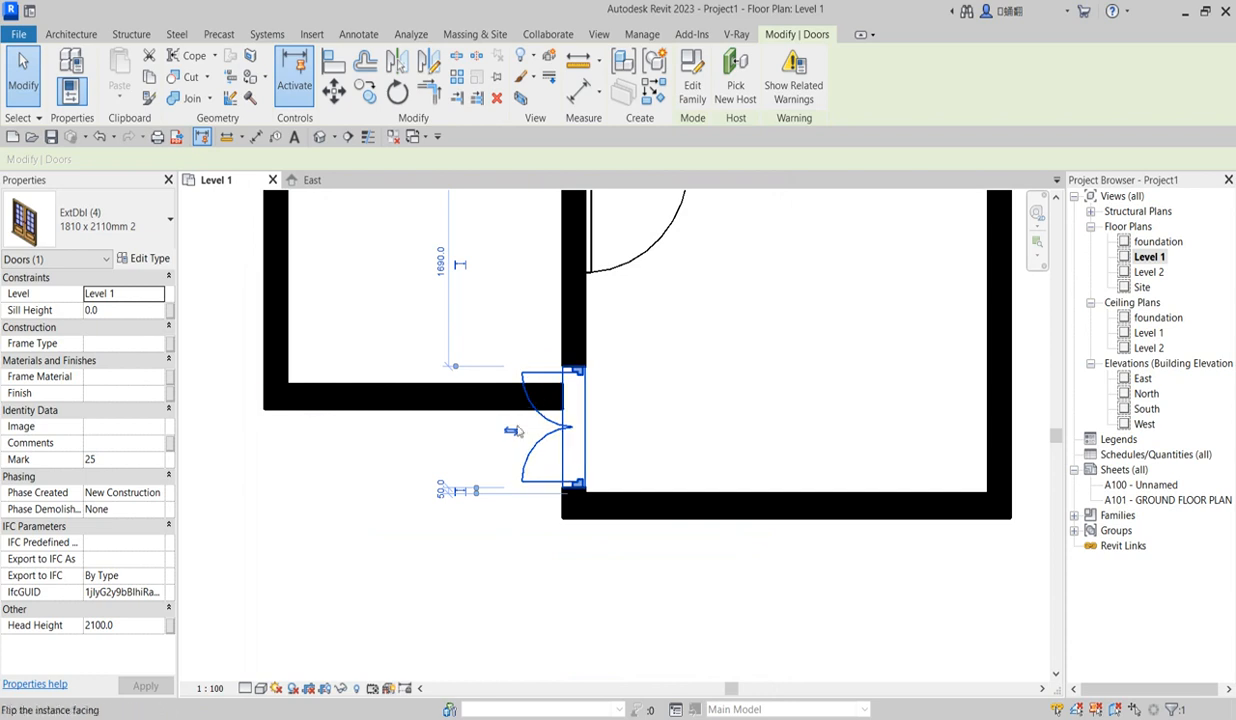
Align the lower face of the small lower-left room's bottom wall with the double door's upper edge and end alignment
click(485, 405)
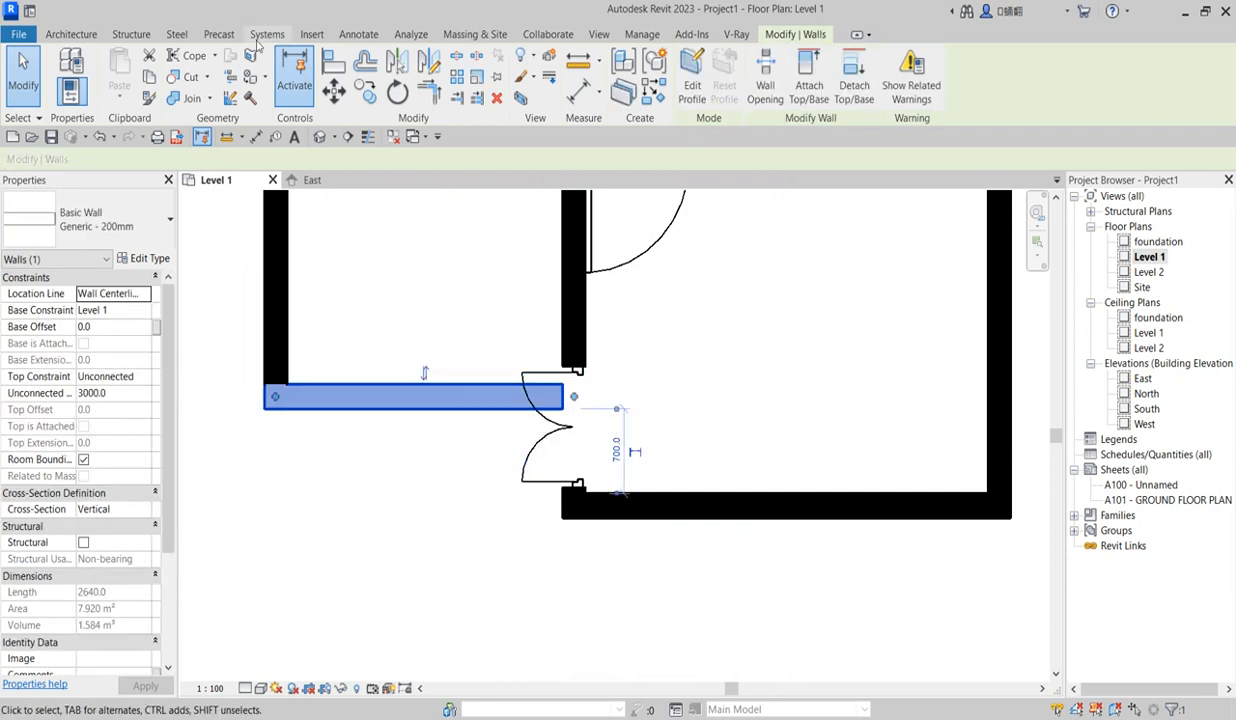
click(334, 62)
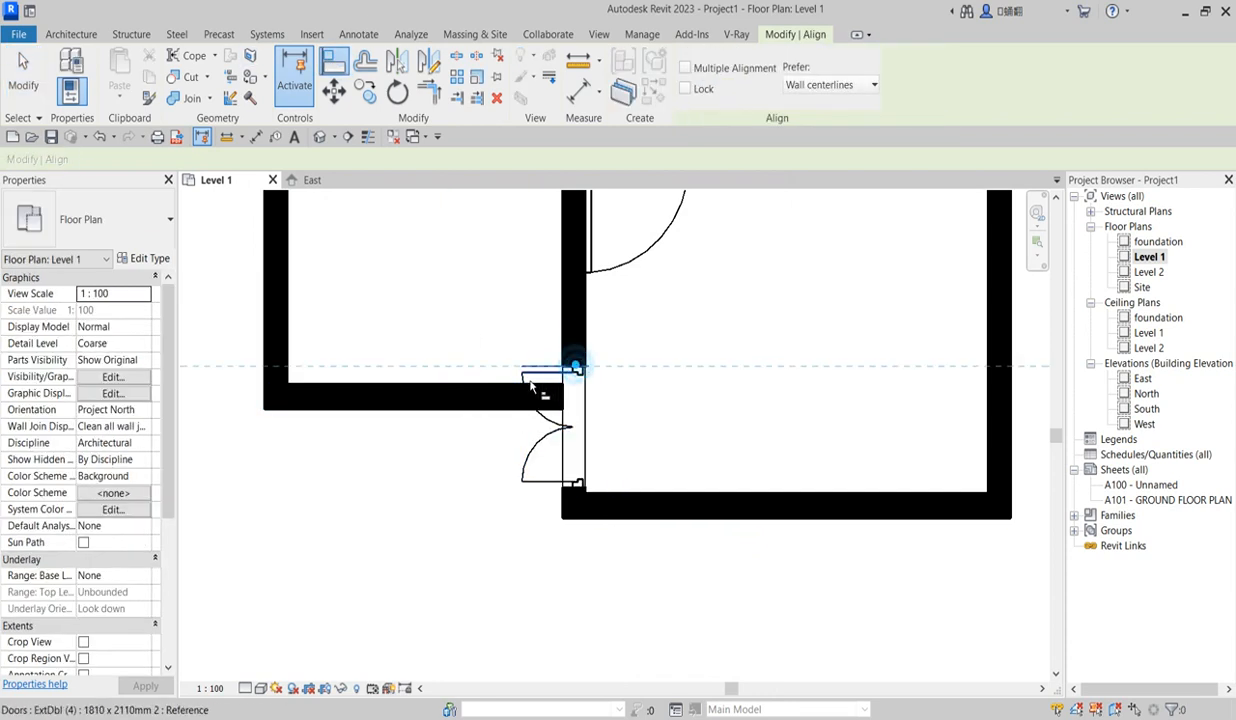
click(500, 415)
scroll(687, 406, down, 2)
right_click(680, 384)
click(737, 397)
right_click(636, 396)
click(662, 401)
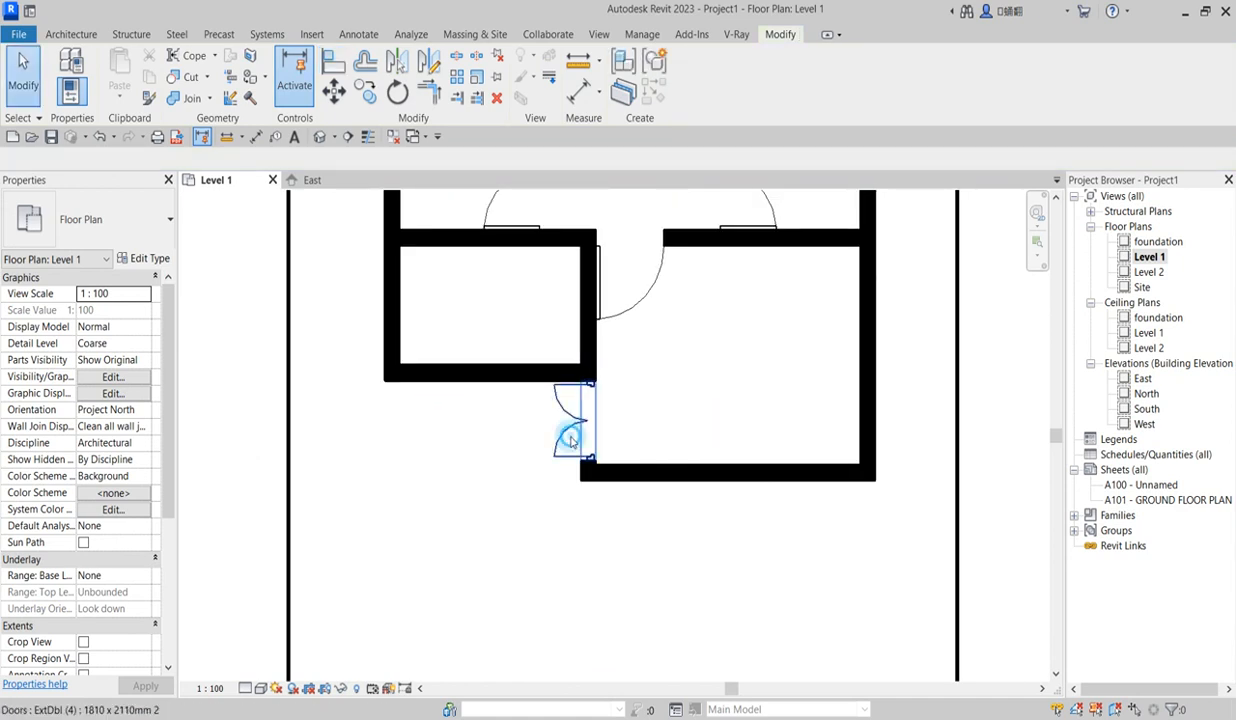
Flip the double entrance door so both leaves swing into the large lower-right room
click(570, 437)
scroll(570, 437, up, 2)
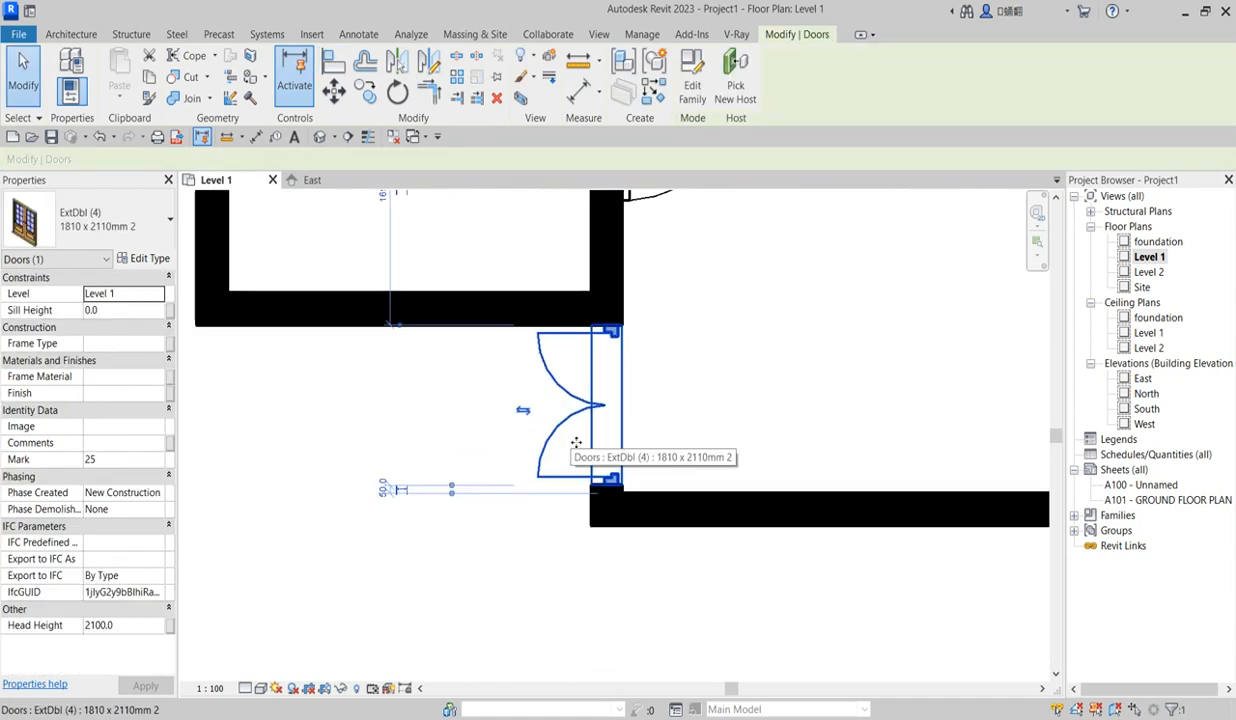
key(space)
click(743, 428)
Align the double door's lower edge with the upper face of the large lower-right room's bottom wall
click(333, 62)
click(705, 498)
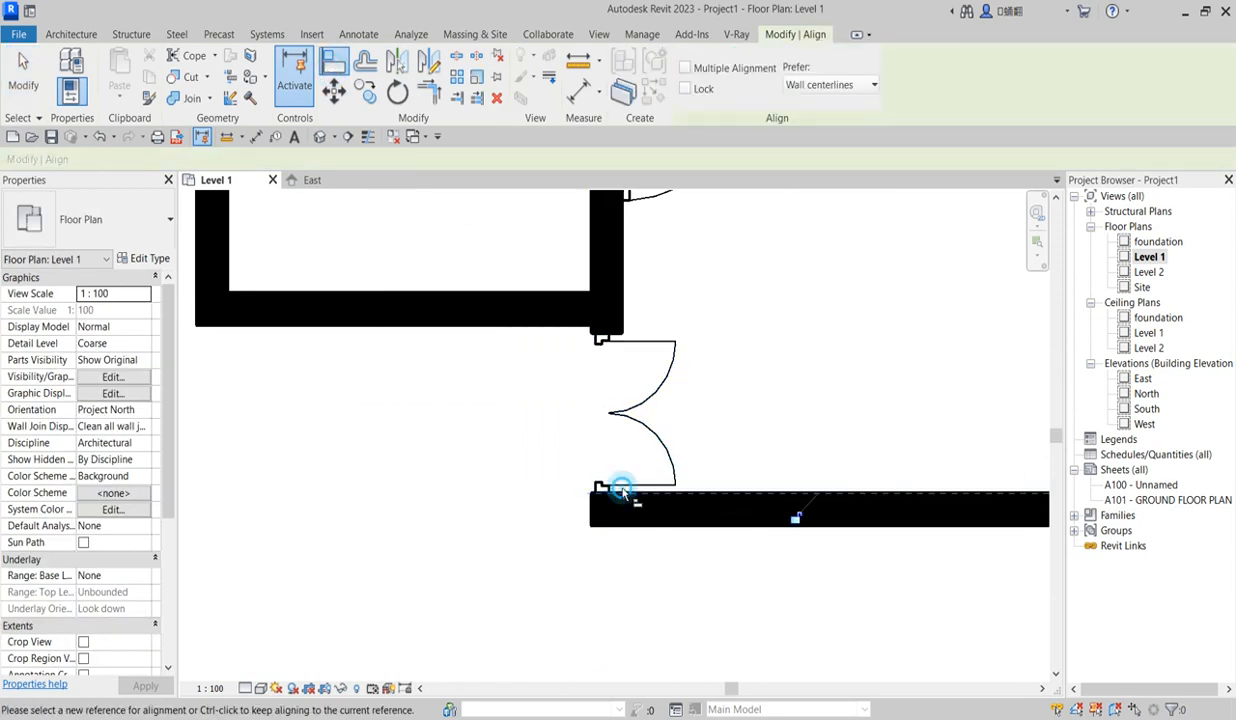
click(622, 498)
Realign the small lower-left room's bottom wall so its lower face meets the repositioned double door's upper edge, then end alignment
scroll(622, 498, down, 2)
scroll(607, 417, up, 5)
click(612, 407)
click(589, 404)
scroll(588, 402, down, 4)
right_click(724, 401)
scroll(745, 400, down, 4)
right_click(753, 392)
click(793, 404)
scroll(706, 420, up, 4)
scroll(705, 412, up, 2)
click(748, 368)
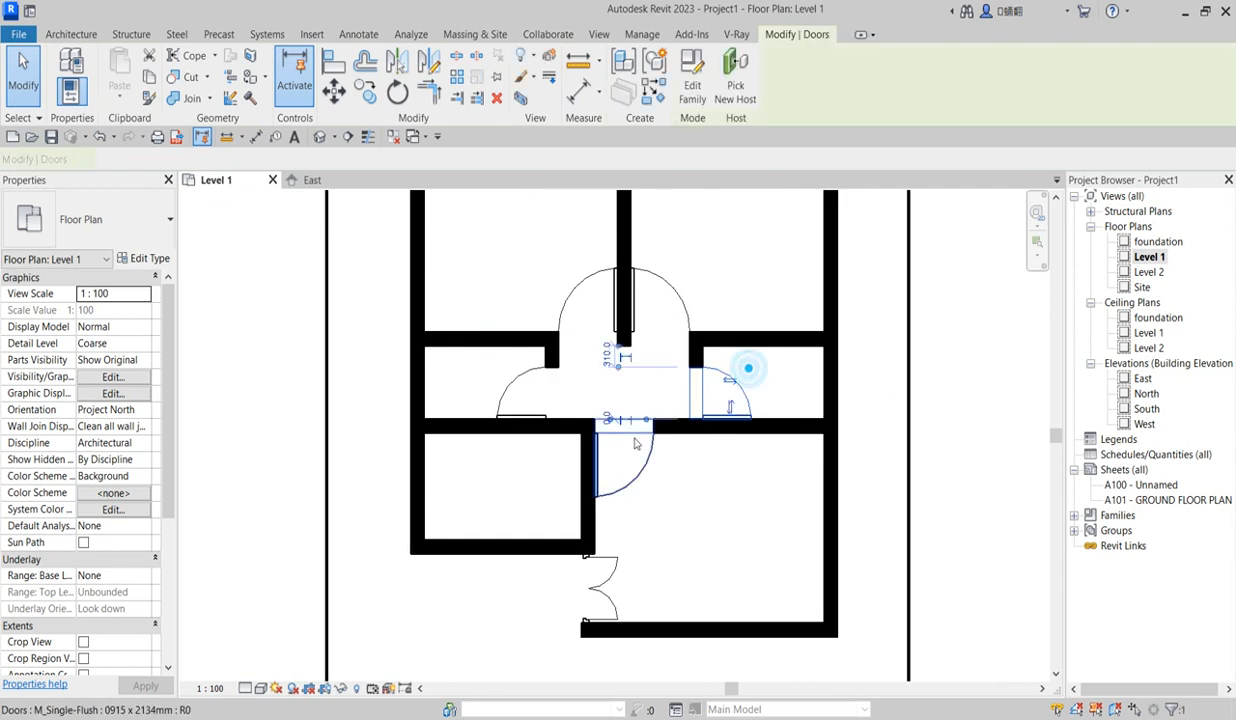
scroll(635, 450, down, 4)
scroll(637, 518, up, 3)
click(671, 494)
scroll(600, 500, down, 3)
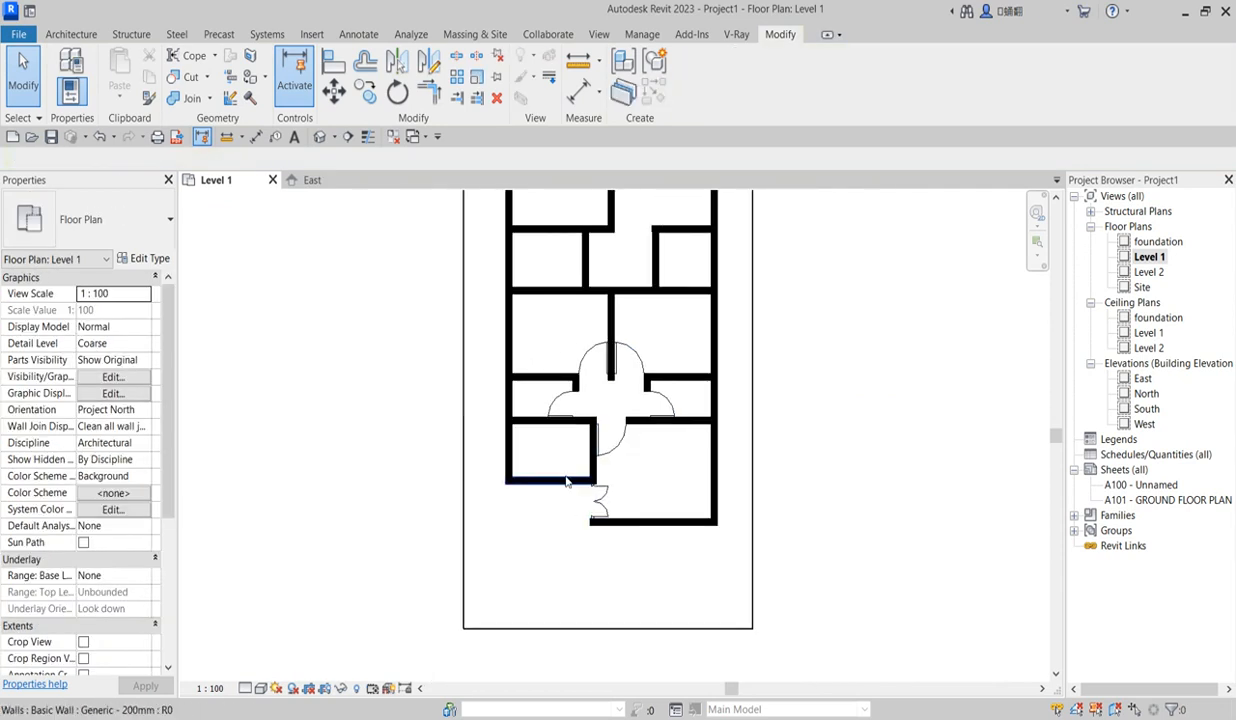
scroll(566, 491, up, 3)
Place a matching M_Single-Flush 0915 x 2134mm door in the small lower-left room's right wall, swinging into that room
click(638, 446)
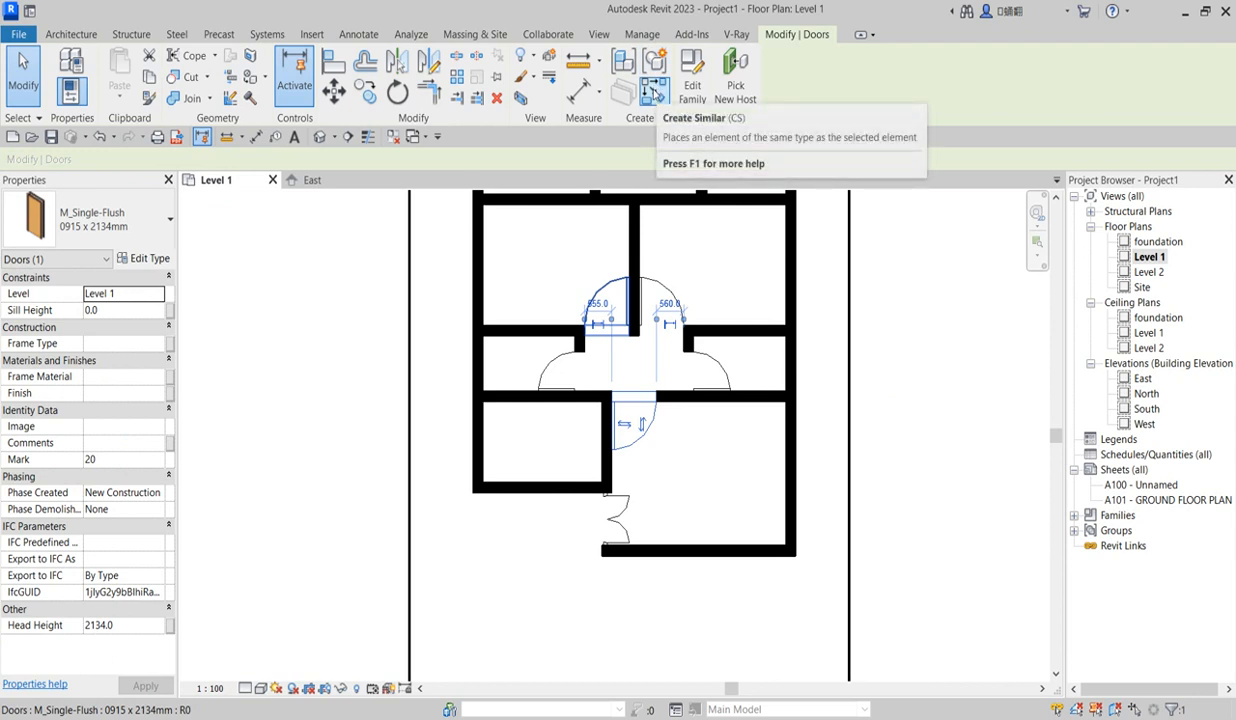
click(652, 92)
scroll(608, 458, up, 2)
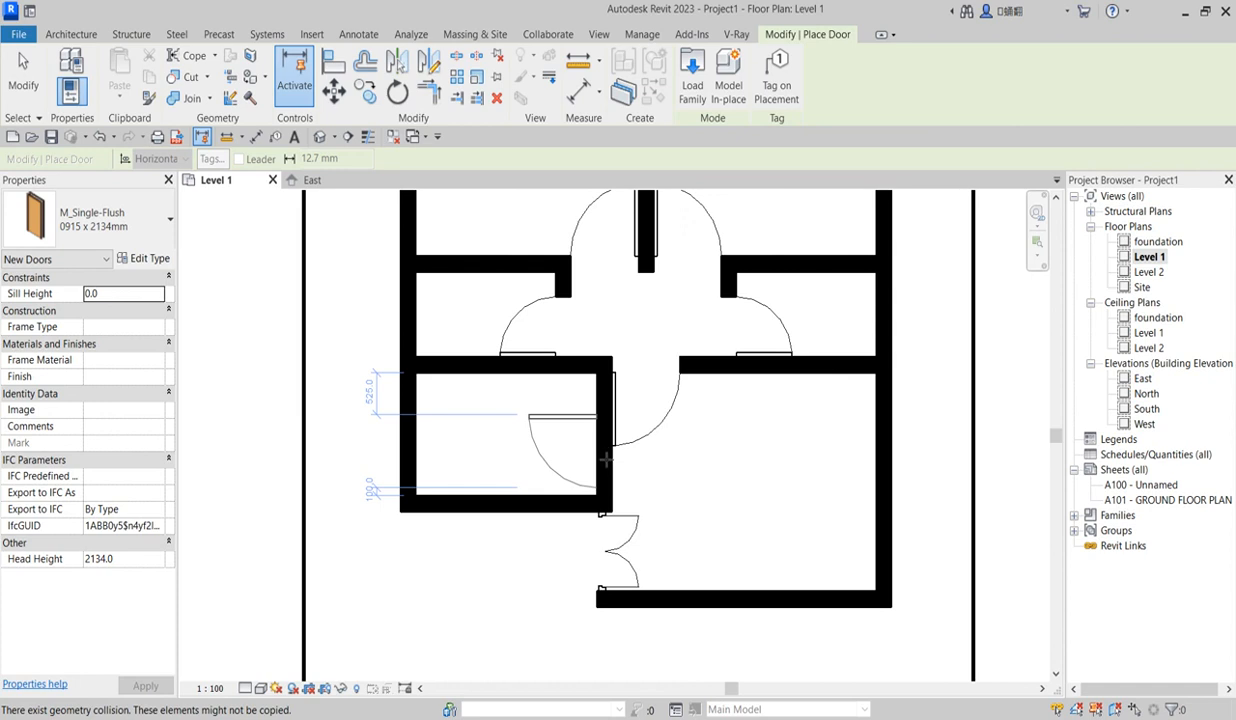
click(605, 458)
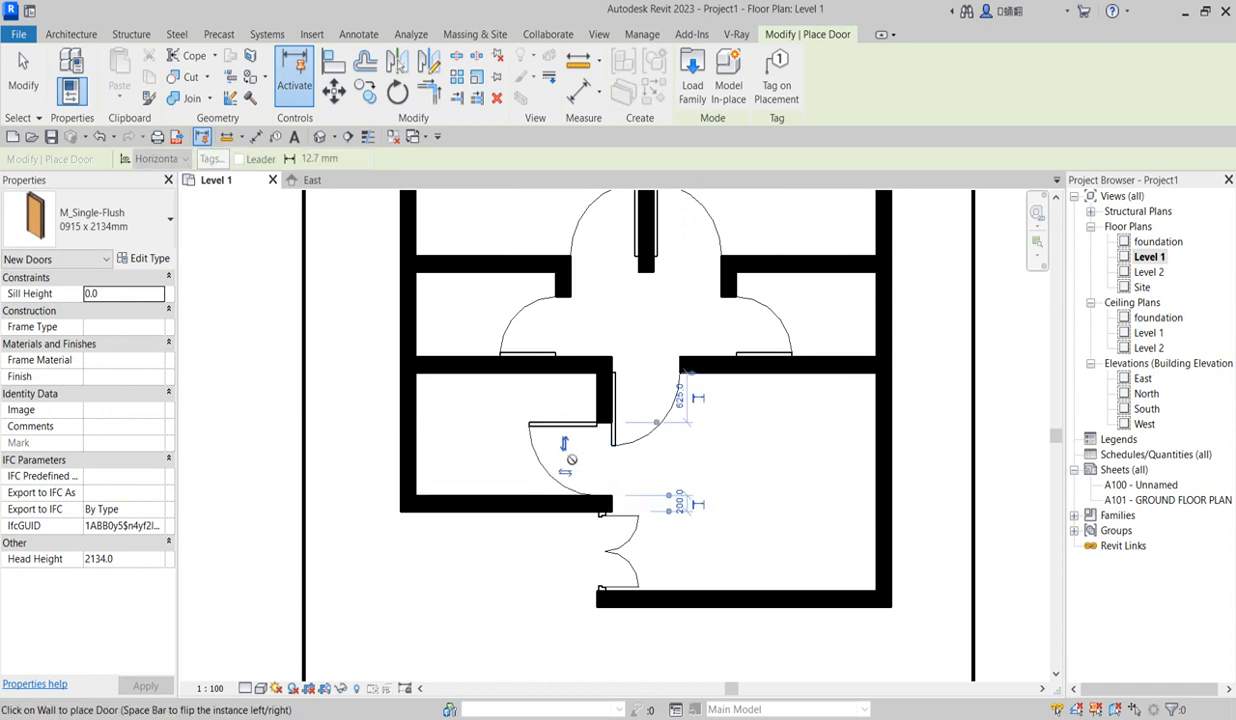
Flip the hand of the newly placed door in the lower-left room so it hinges beside the lower wall, and end door placement
click(568, 471)
right_click(755, 421)
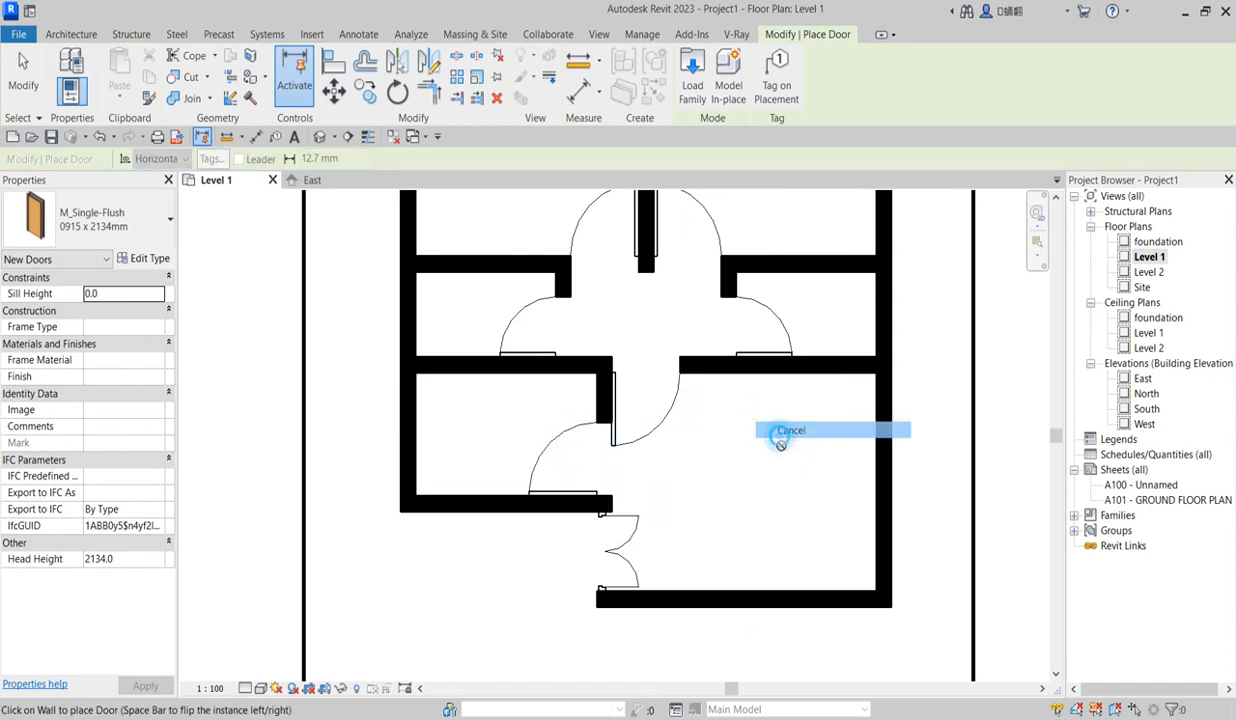
click(785, 431)
Flip the facing of the single door between the large front room and the central hall so it swings into the hall
click(652, 405)
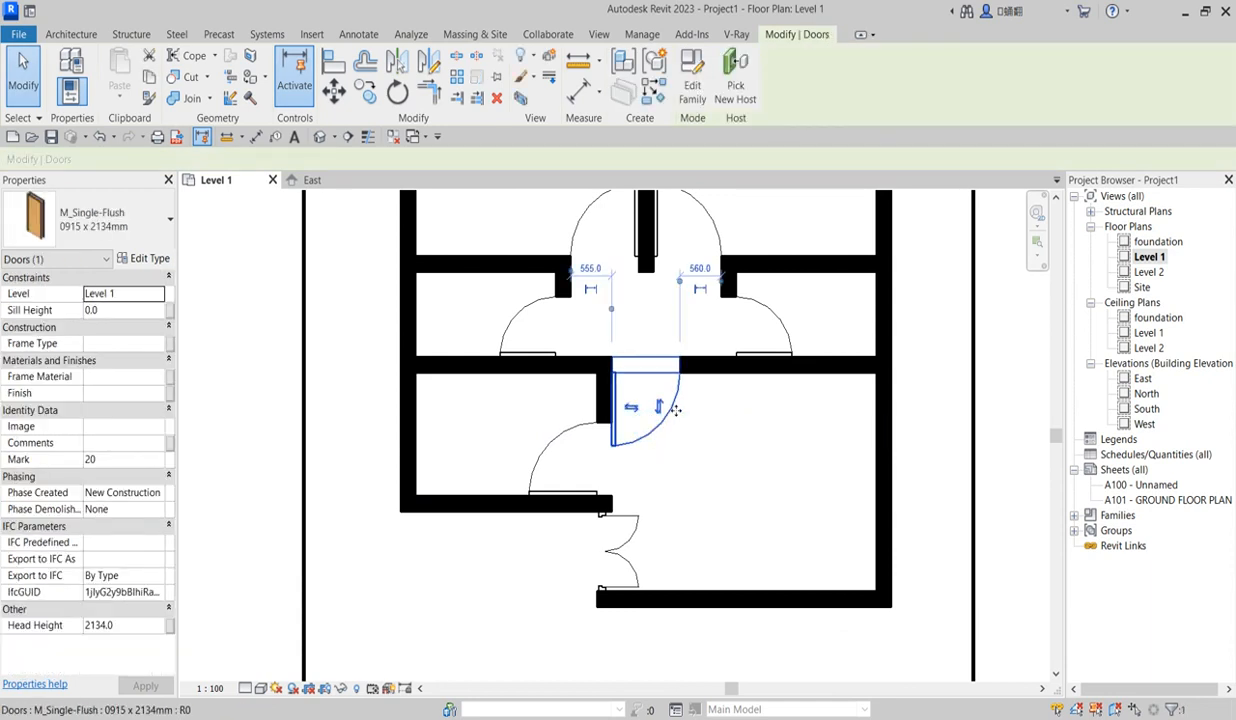
click(659, 408)
click(689, 458)
scroll(654, 505, down, 6)
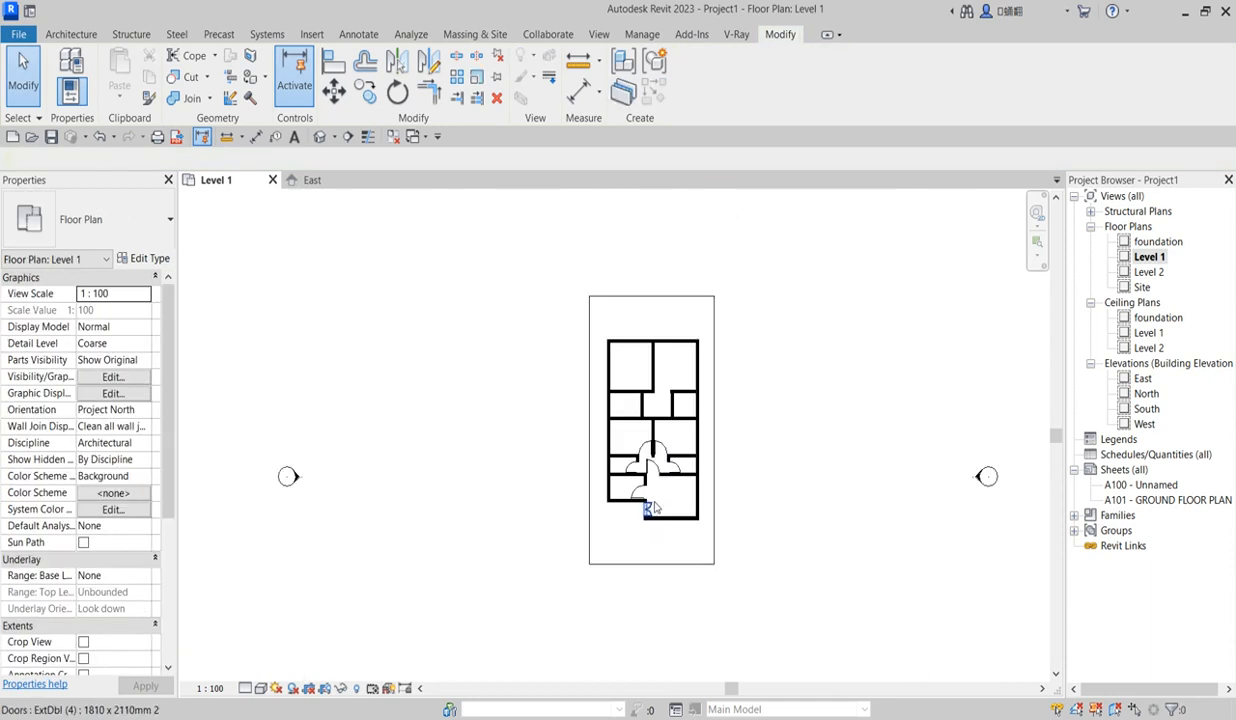
scroll(660, 452, up, 3)
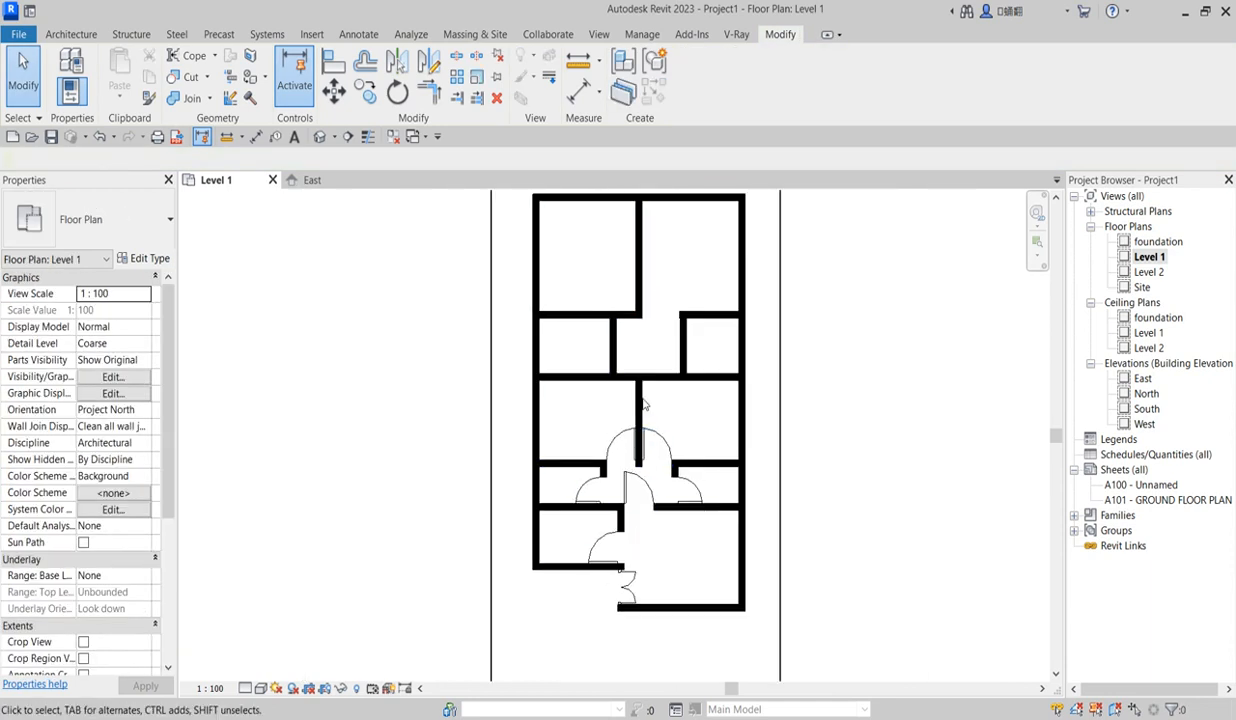
scroll(645, 420, down, 2)
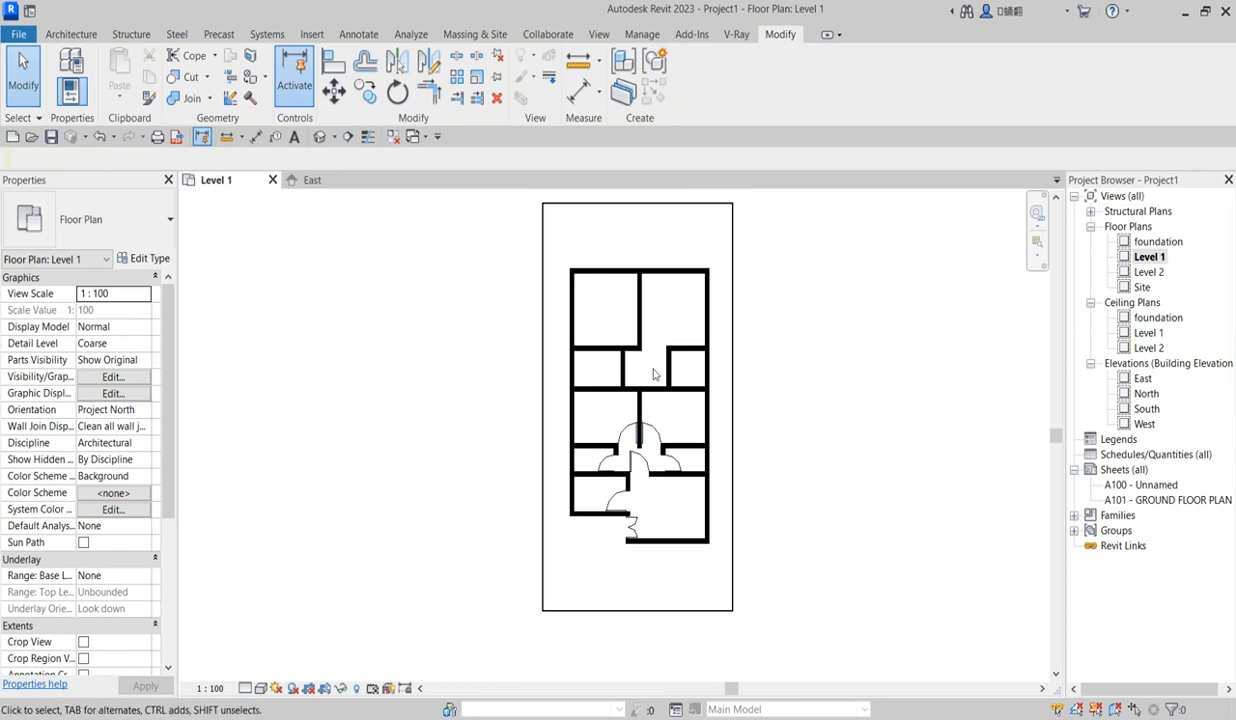
scroll(625, 355, up, 2)
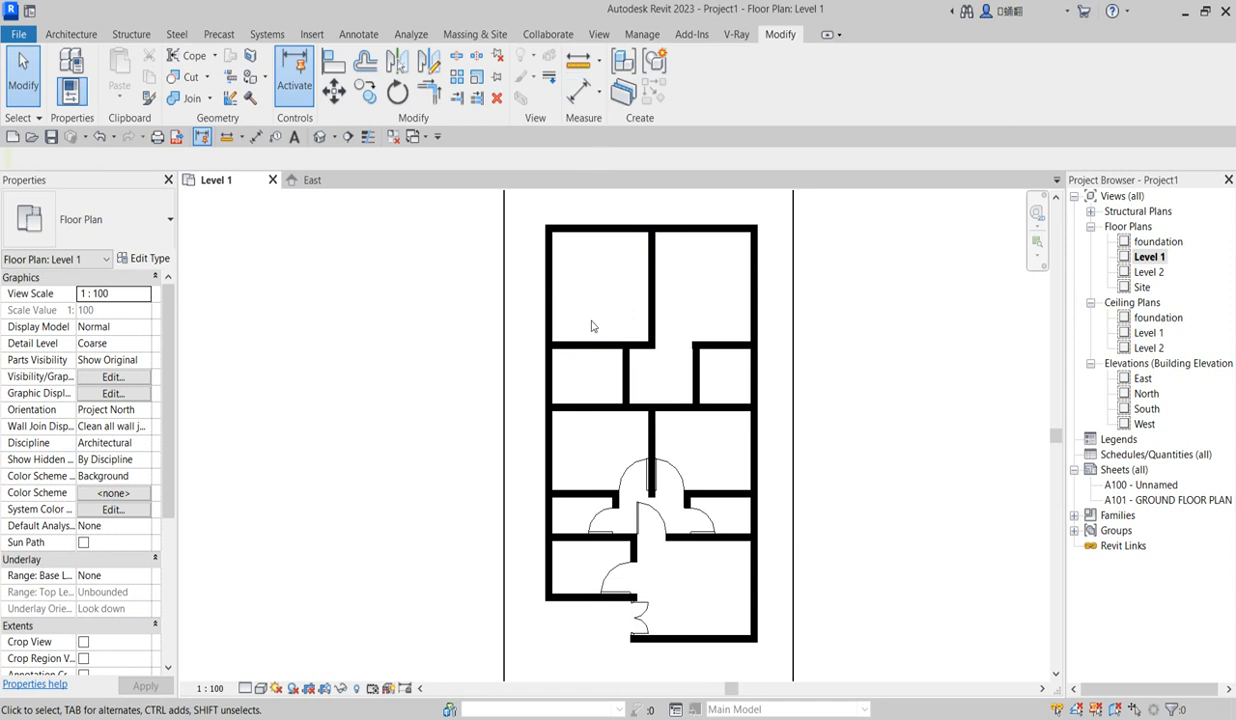
Create a similar door from the entrance ExtDbl (4) 1810 x 2110mm 2 and place it in the upper-right room's top exterior wall
click(627, 375)
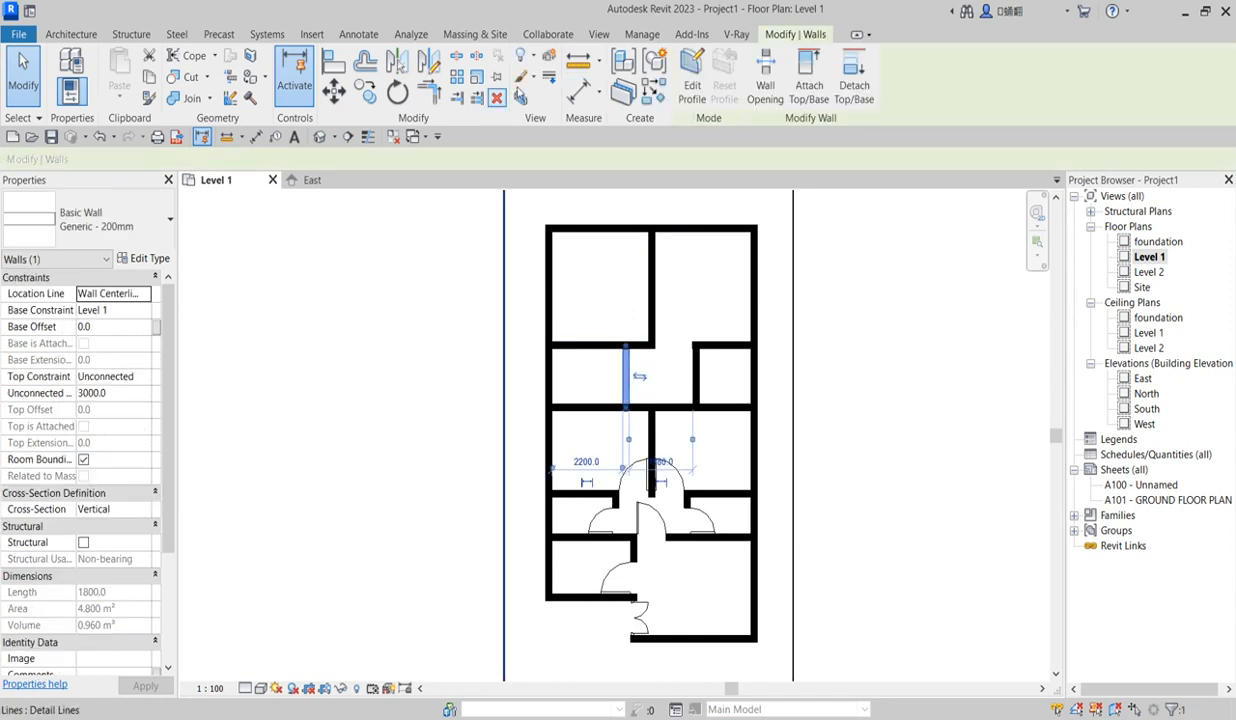
click(637, 472)
click(675, 576)
click(640, 617)
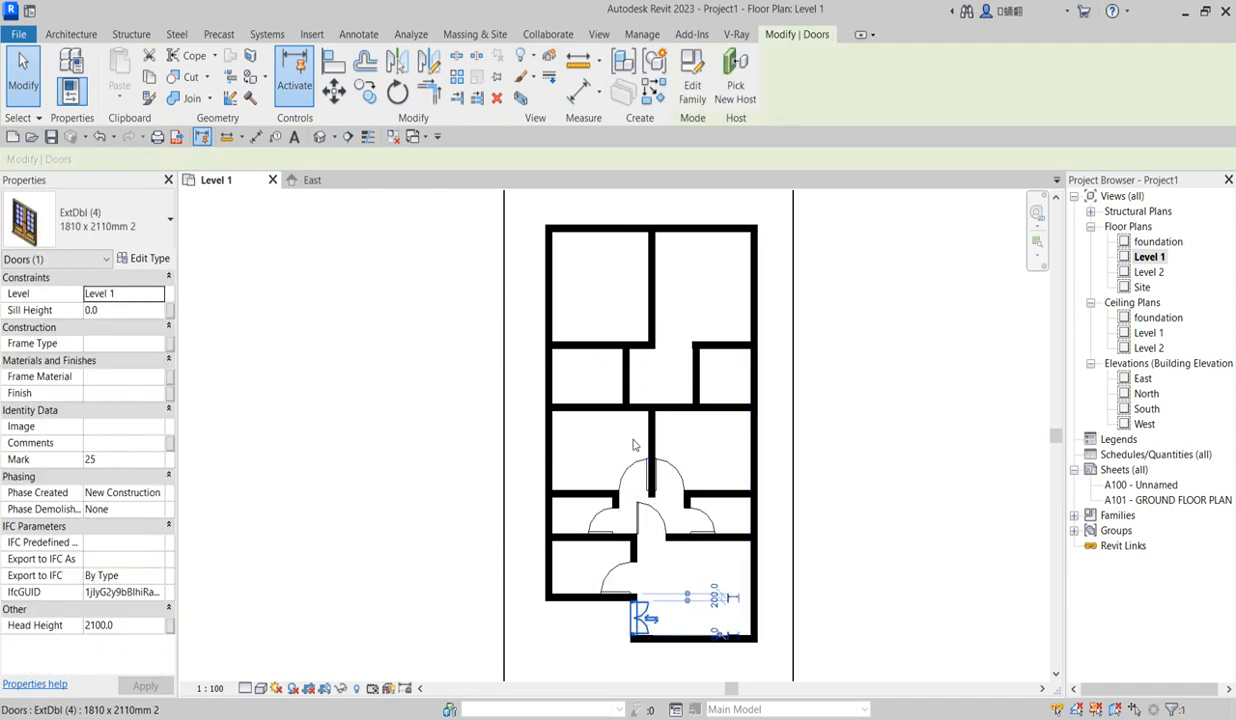
click(654, 92)
scroll(677, 236, up, 3)
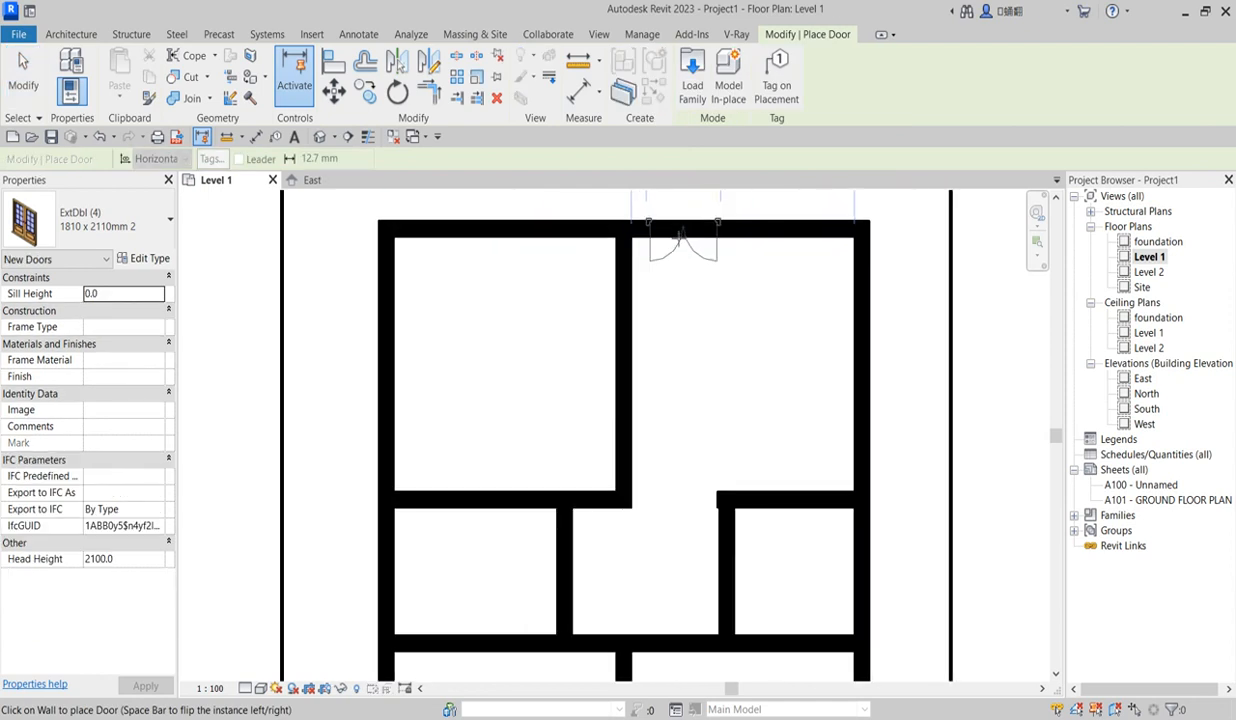
click(676, 228)
Align the edge of the new rear double door with the right face of the upper partition wall
key(a)
key(l)
click(633, 280)
click(640, 229)
scroll(650, 260, down, 3)
right_click(680, 284)
click(705, 295)
right_click(662, 290)
click(692, 306)
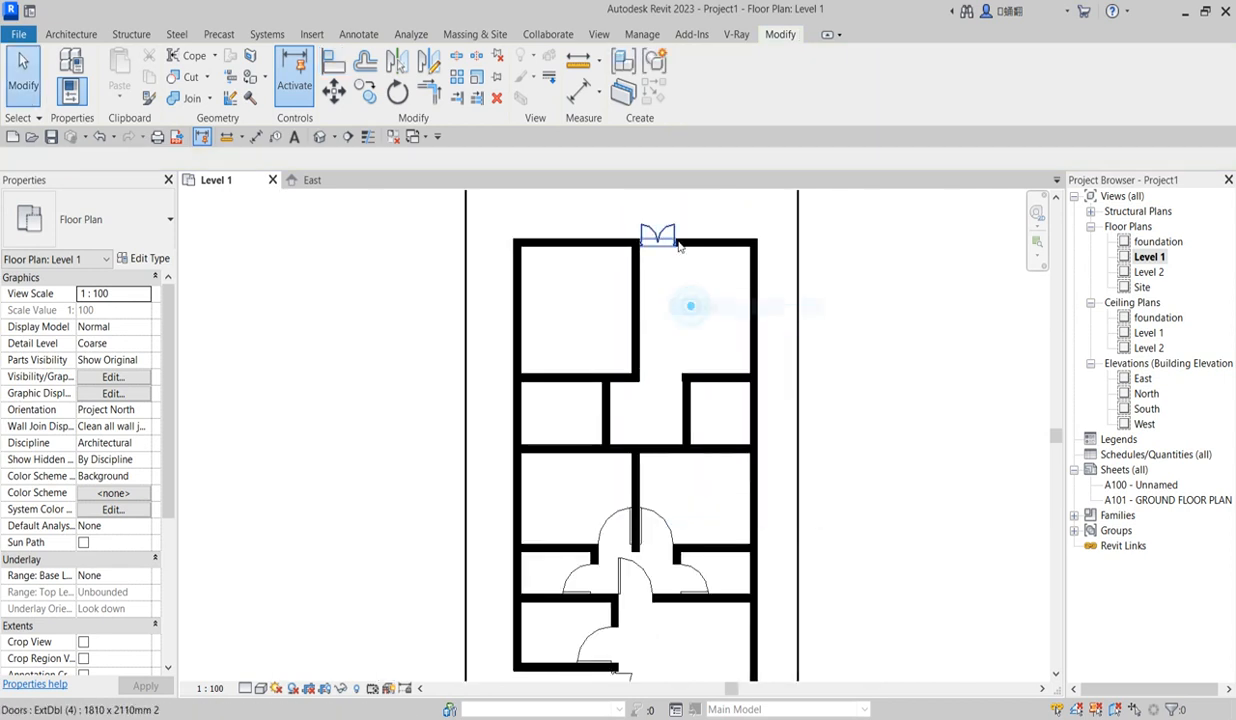
Flip the facing of the rear double door so it swings into the upper-right room
click(658, 236)
scroll(668, 310, down, 2)
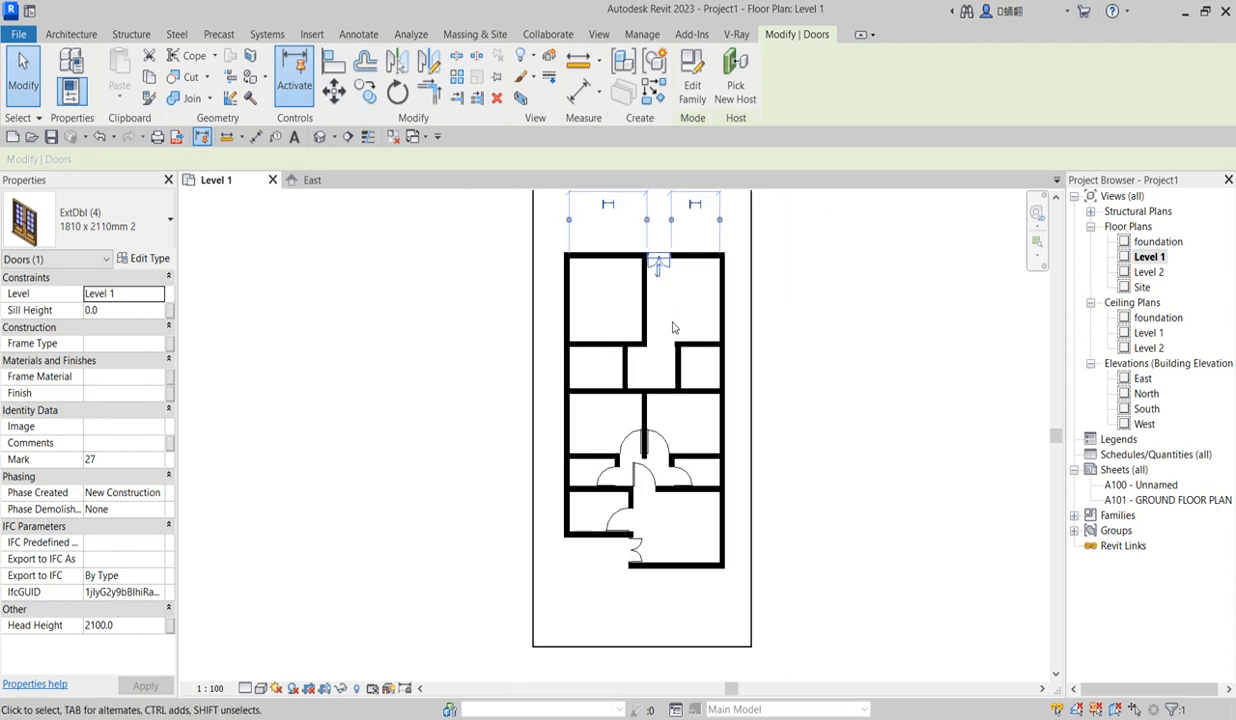
scroll(672, 326, up, 2)
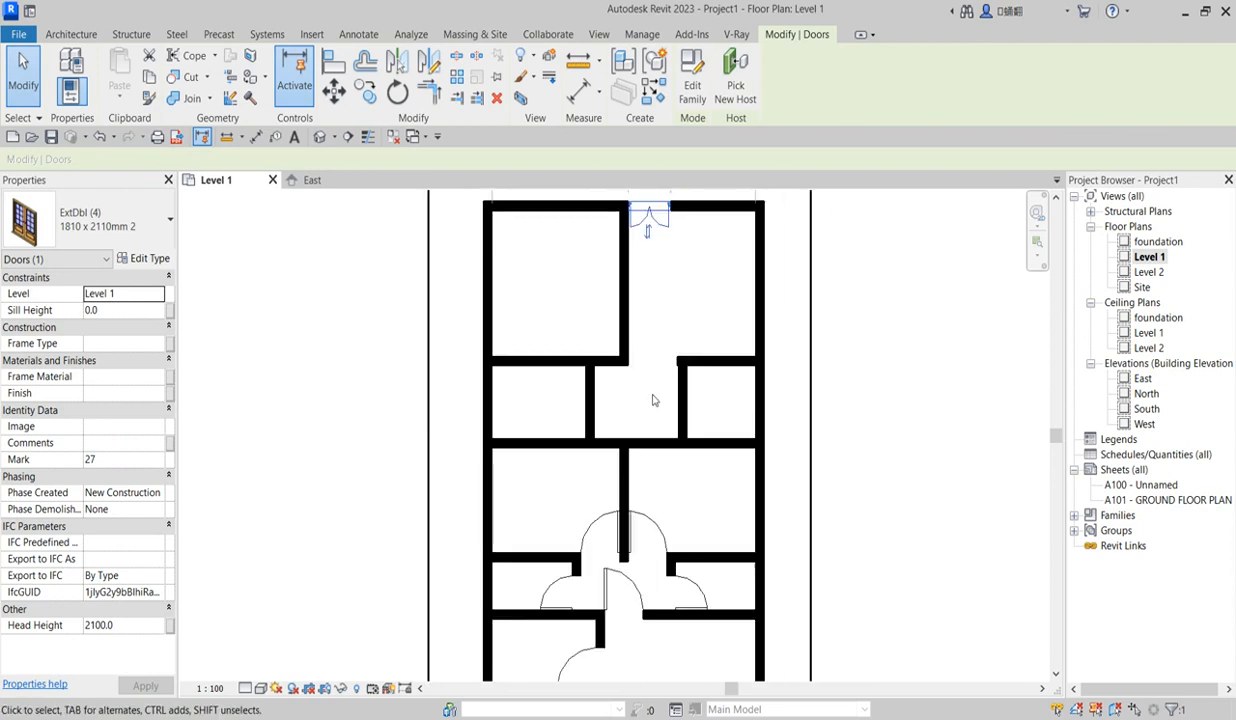
Place an M_Single-Flush 0915 x 2134mm door in the upper-left room's bottom wall, against the vertical partition
click(606, 545)
click(652, 92)
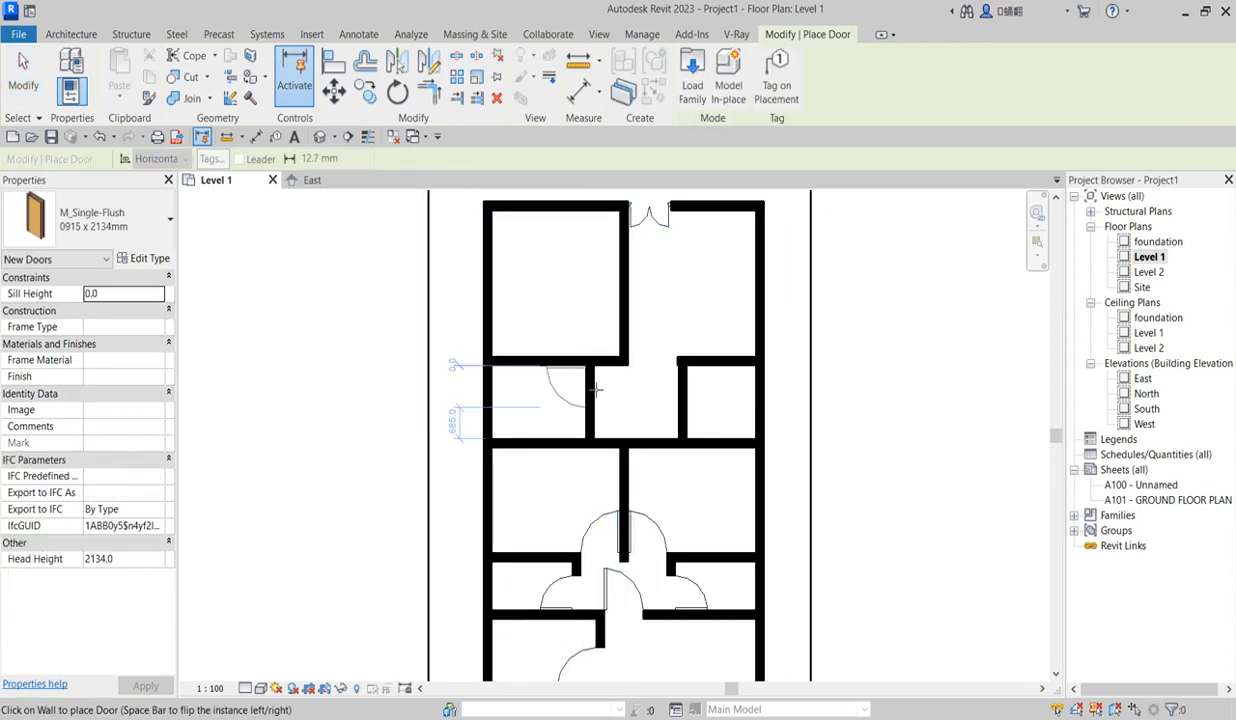
scroll(611, 361, up, 2)
click(592, 356)
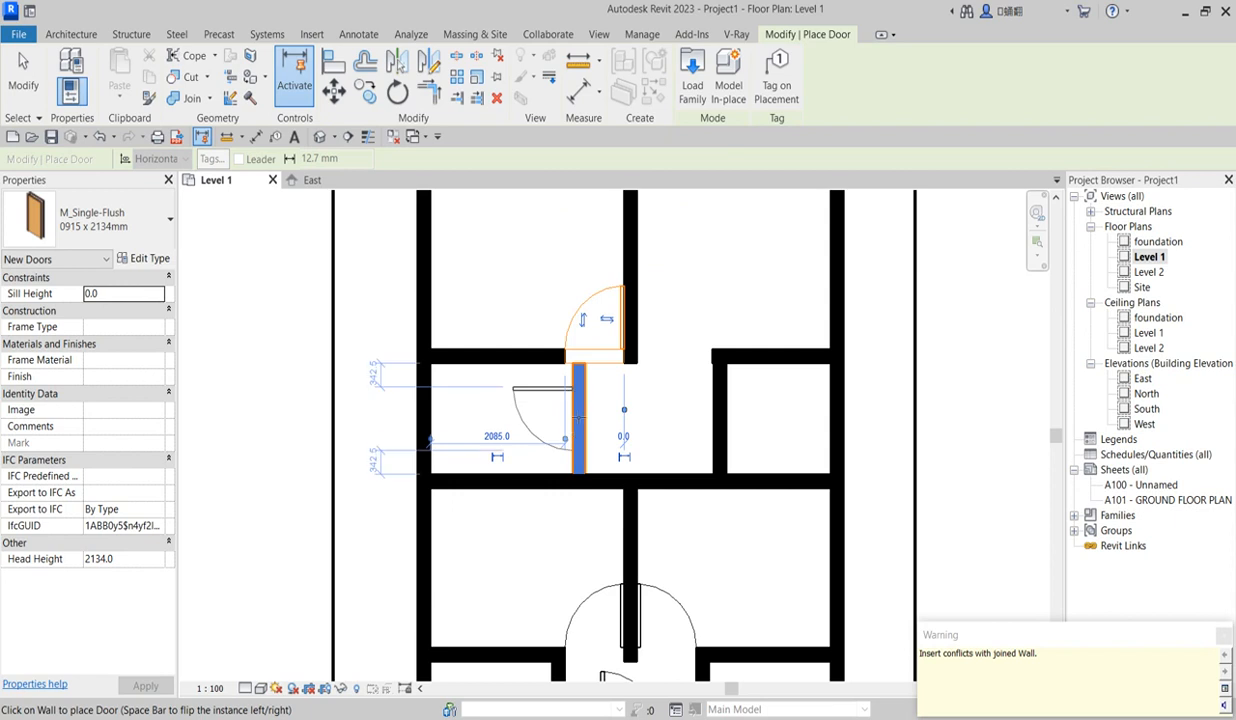
Place one M_Single-Flush 0915 x 2134mm door in the hall-side wall of each small room below the two upper rooms
click(572, 400)
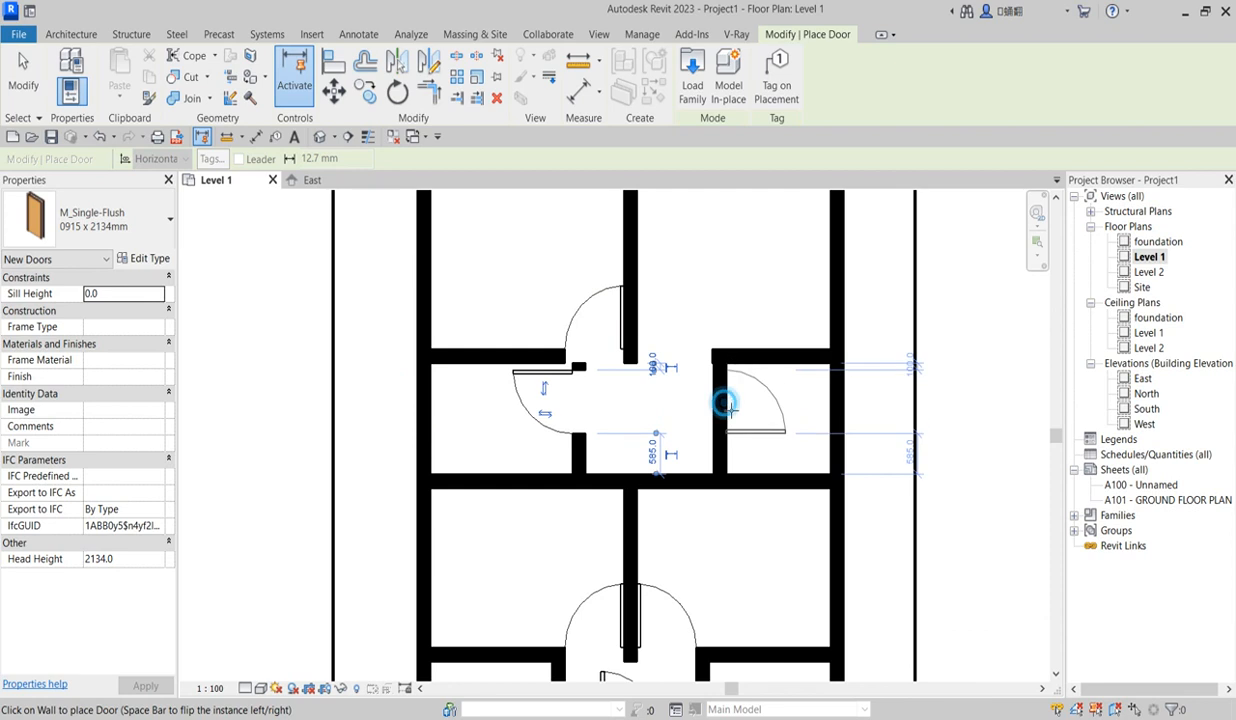
click(727, 405)
right_click(711, 280)
click(750, 289)
scroll(707, 390, down, 2)
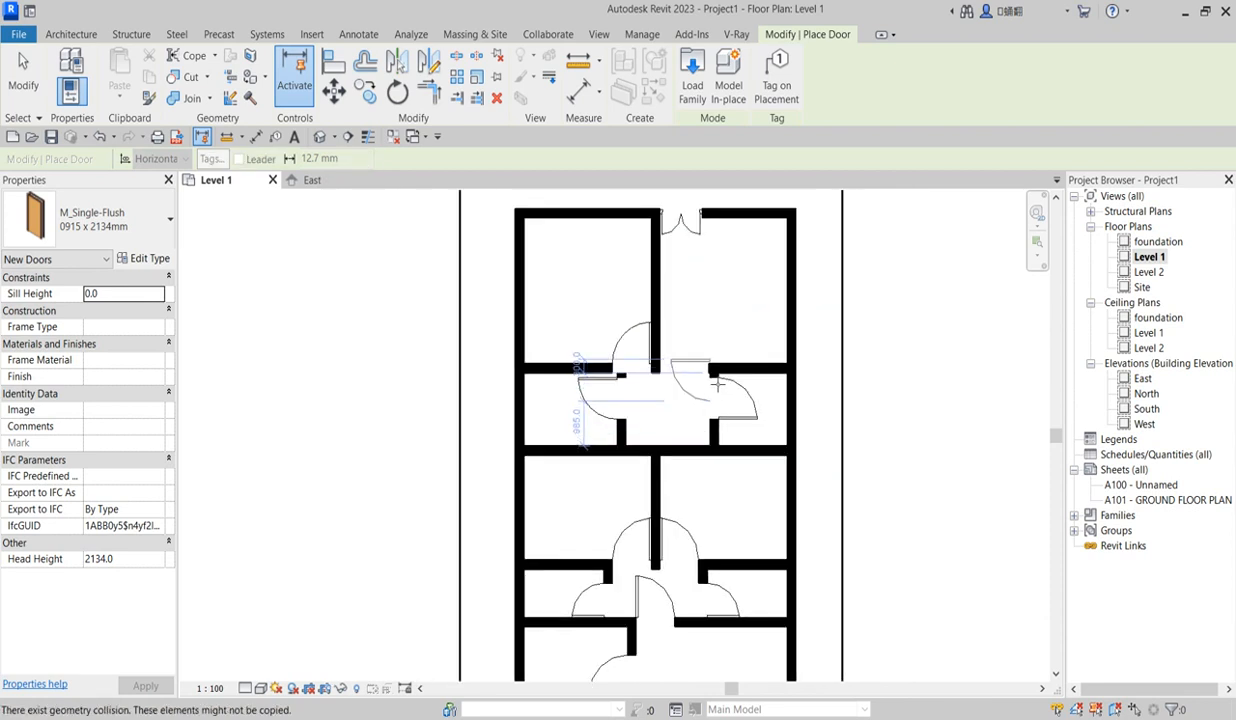
right_click(712, 303)
click(748, 309)
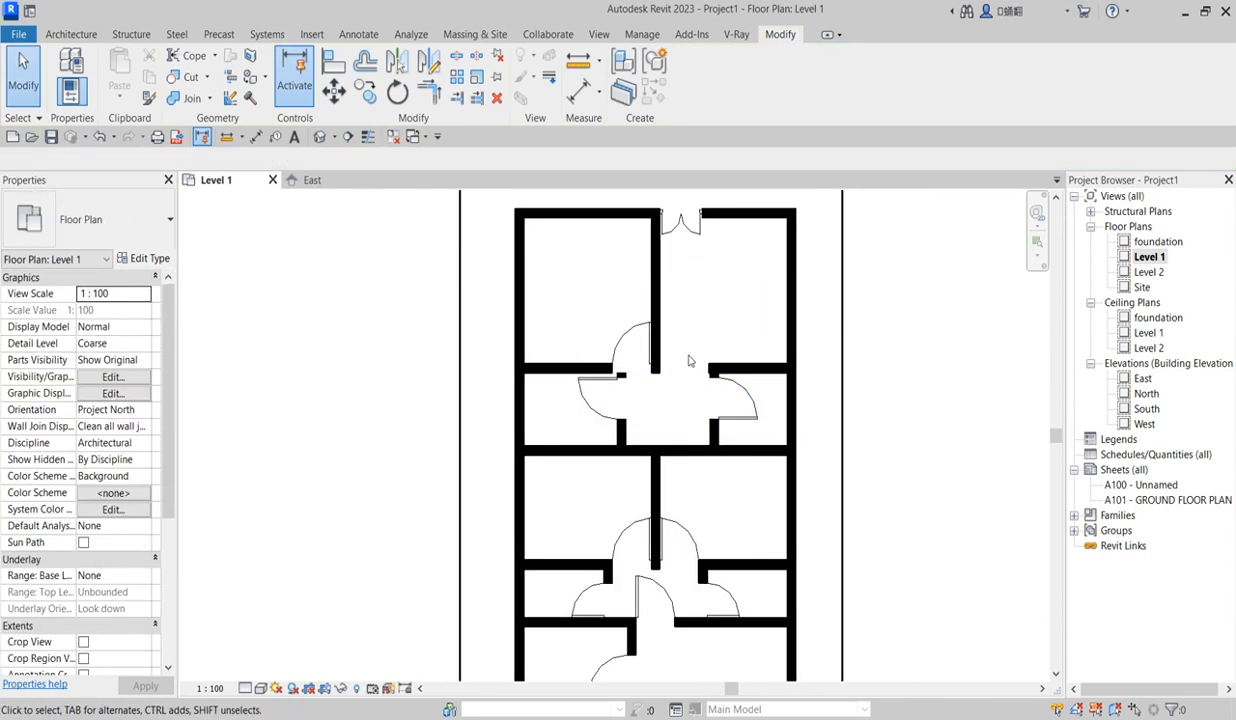
right_click(733, 305)
click(762, 315)
scroll(723, 392, up, 3)
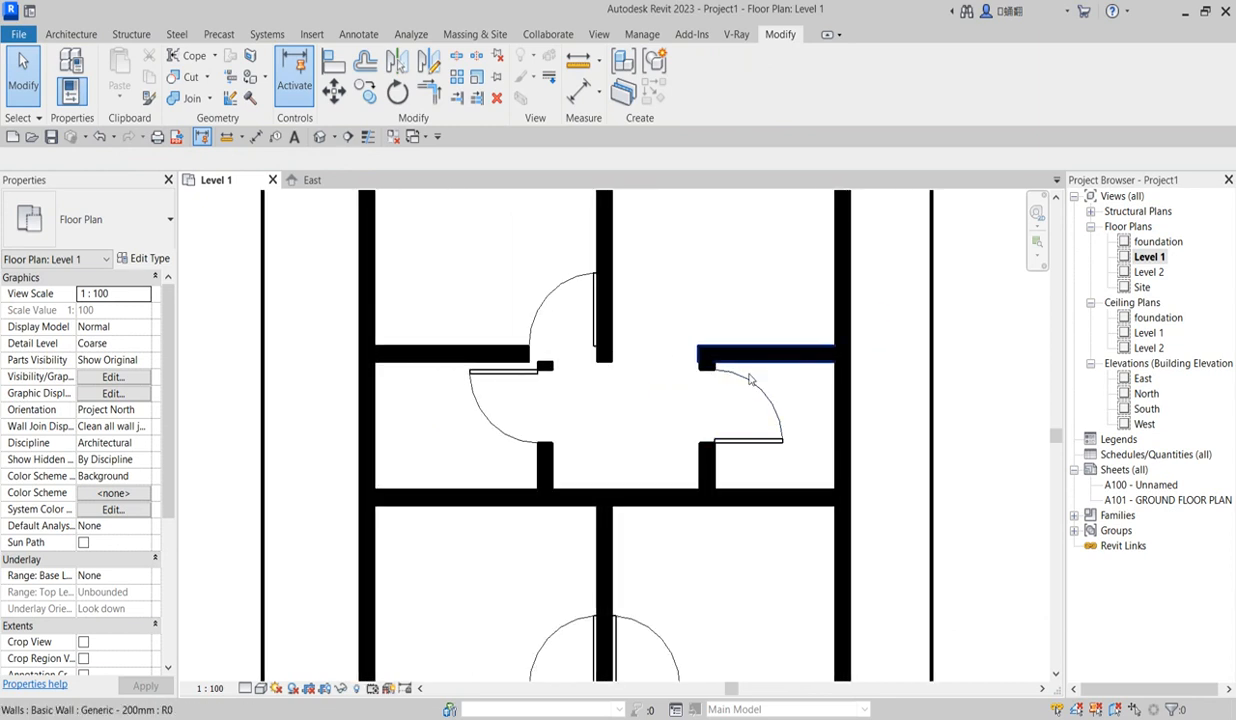
scroll(745, 365, down, 3)
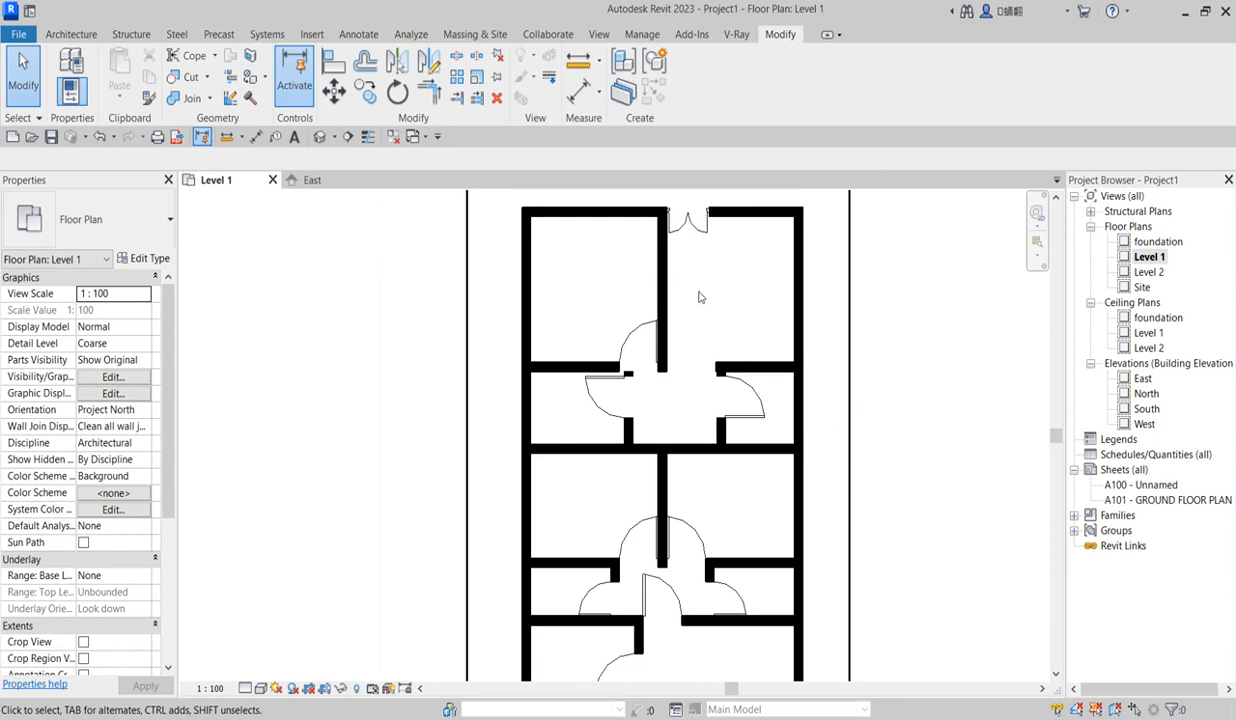
Align the right face of the left small room's hall-side wall with the left edge of the upper-left room's door opening
scroll(712, 420, up, 2)
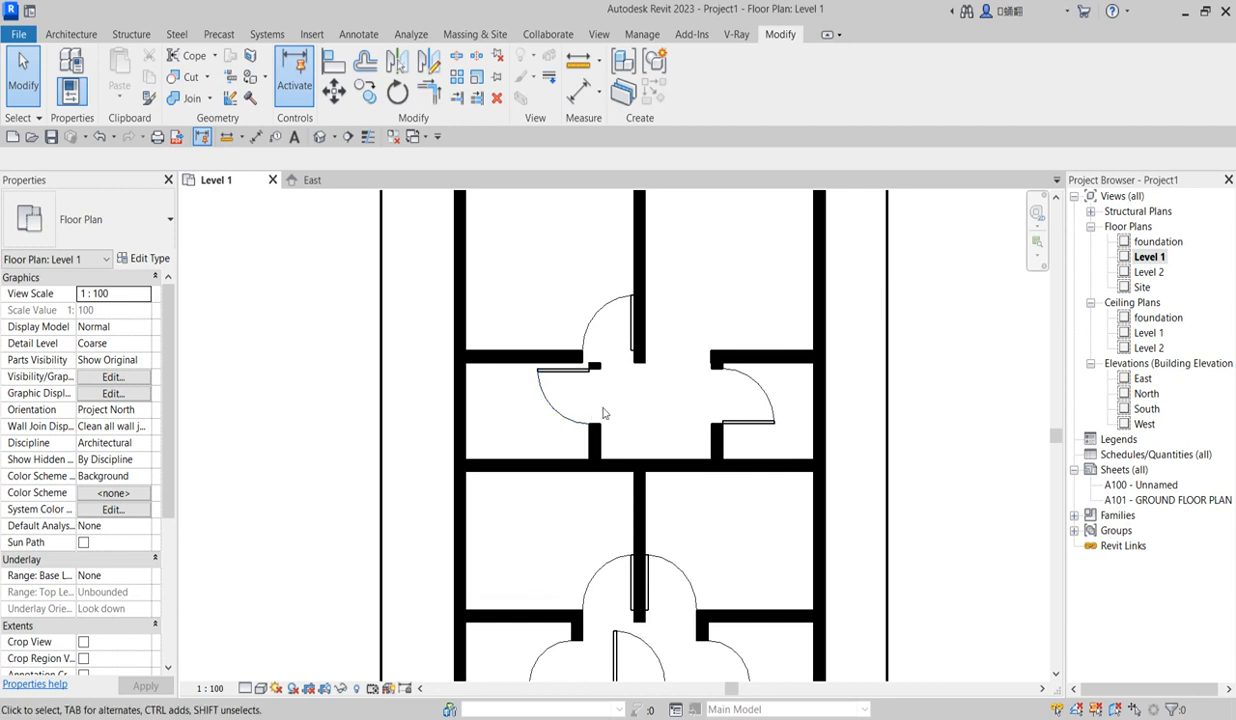
click(333, 62)
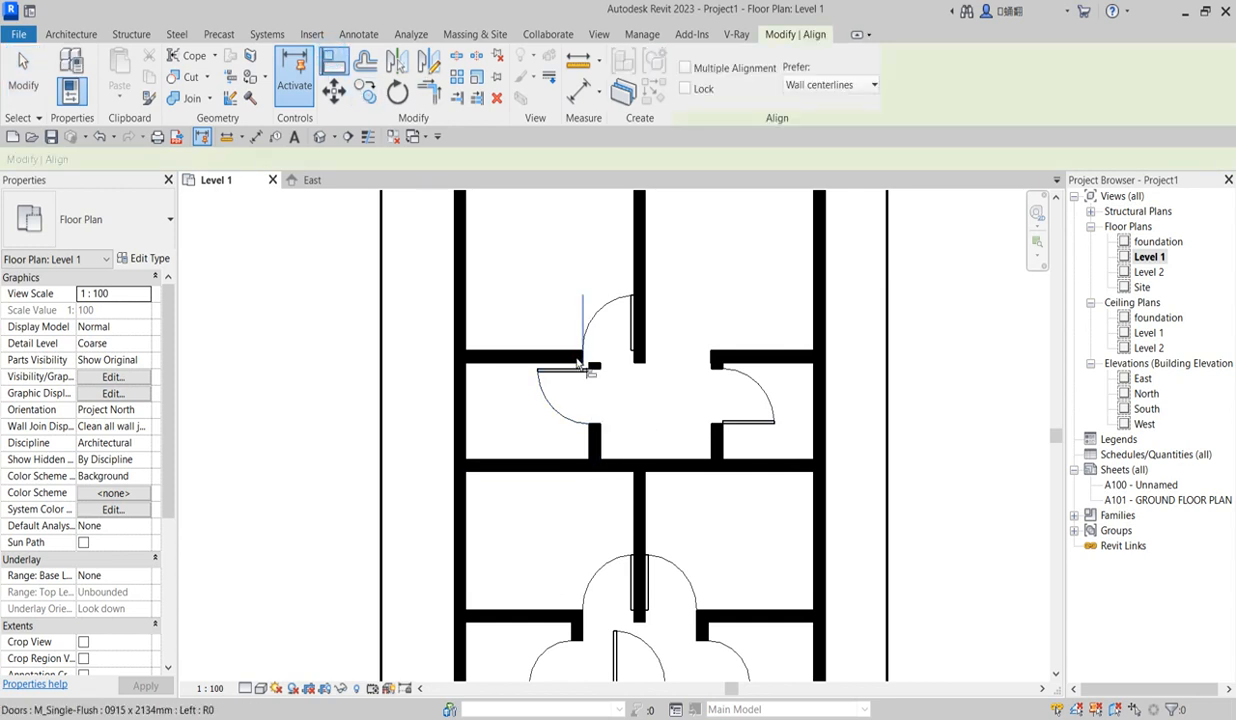
click(596, 434)
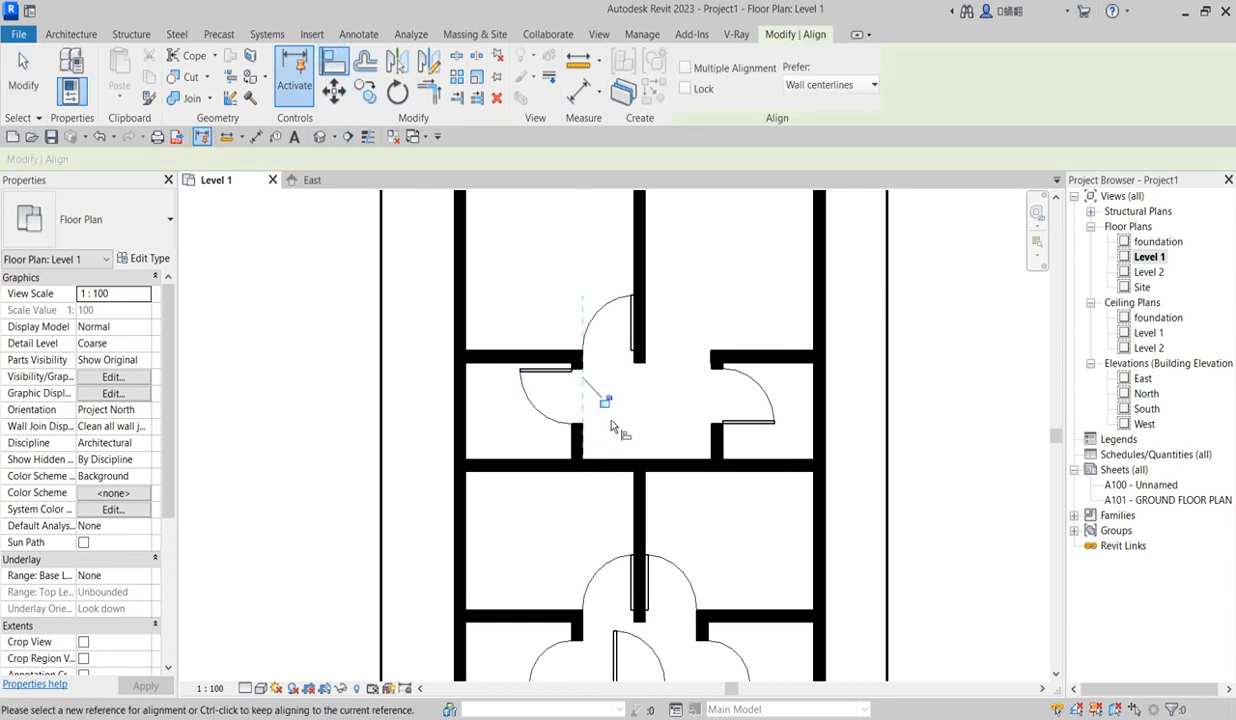
Align the upper edges of both small-room doors with the lower faces of the horizontal walls directly above them
scroll(645, 405, up, 2)
scroll(645, 410, down, 3)
click(500, 391)
click(515, 394)
scroll(753, 401, up, 2)
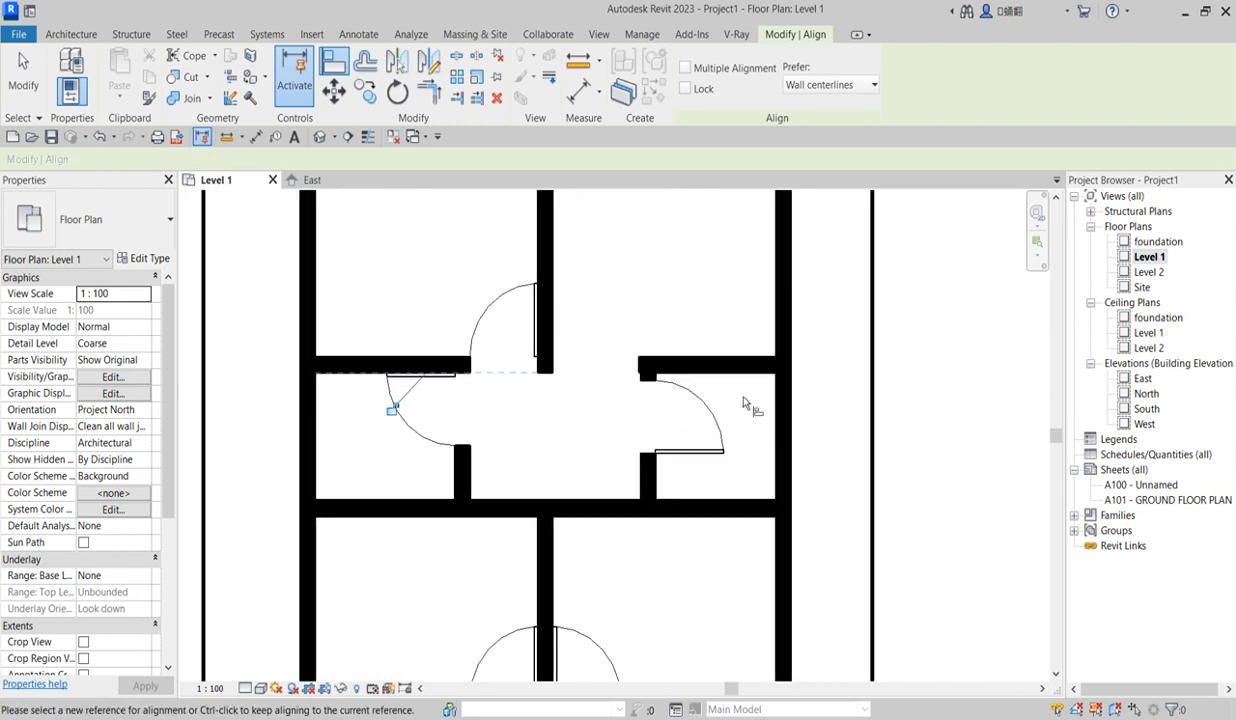
click(721, 376)
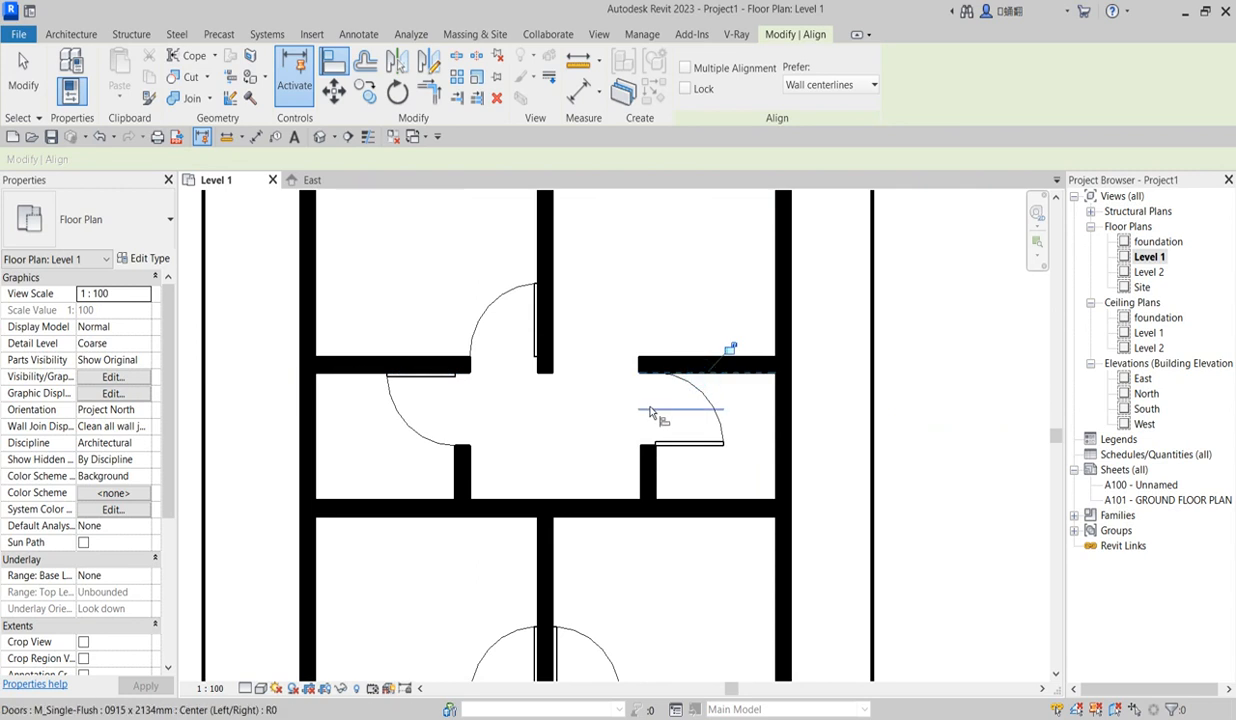
Align the left face of the right small room's hall-side wall with the end of the wall above it, and finish aligning
scroll(650, 410, up, 1)
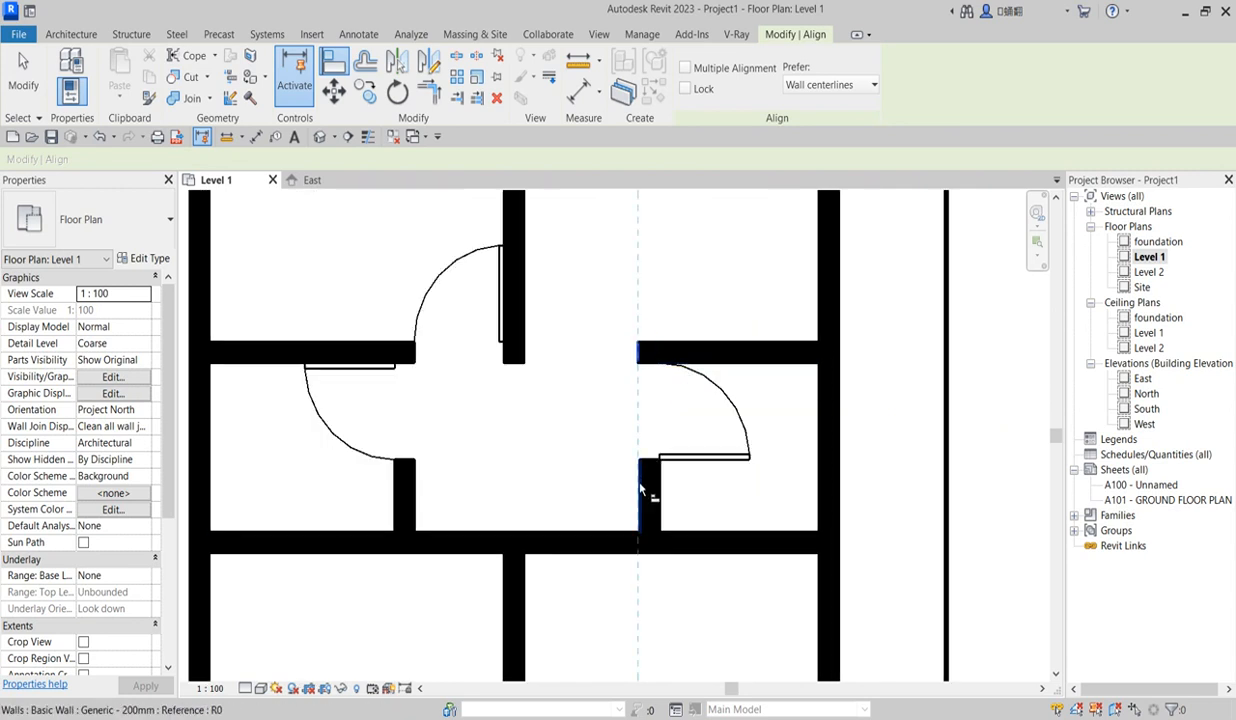
scroll(626, 416, down, 3)
right_click(625, 343)
click(660, 350)
right_click(637, 333)
click(672, 343)
Flip the hand of the right small room's door so its leaf hinges beside the upper wall
click(659, 430)
click(659, 431)
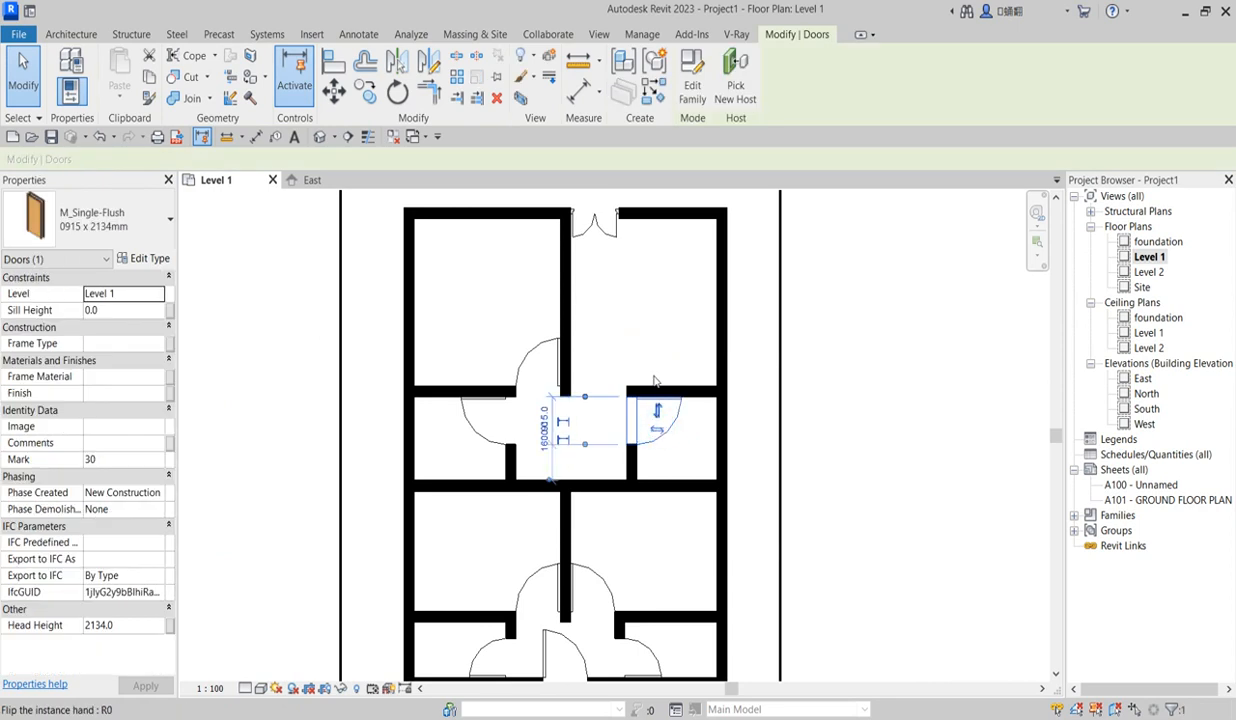
click(643, 334)
scroll(645, 433, down, 1)
click(660, 440)
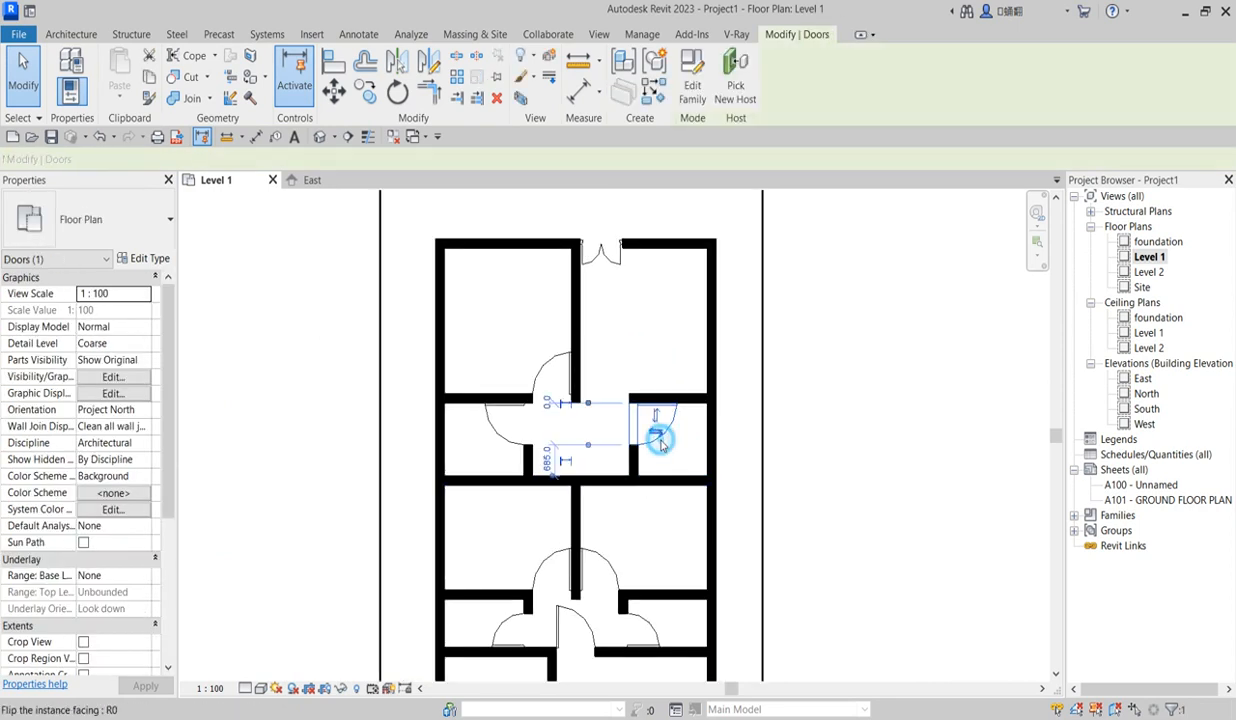
Change the left small room's door to the M_Single-Flush type "toil door"
click(507, 437)
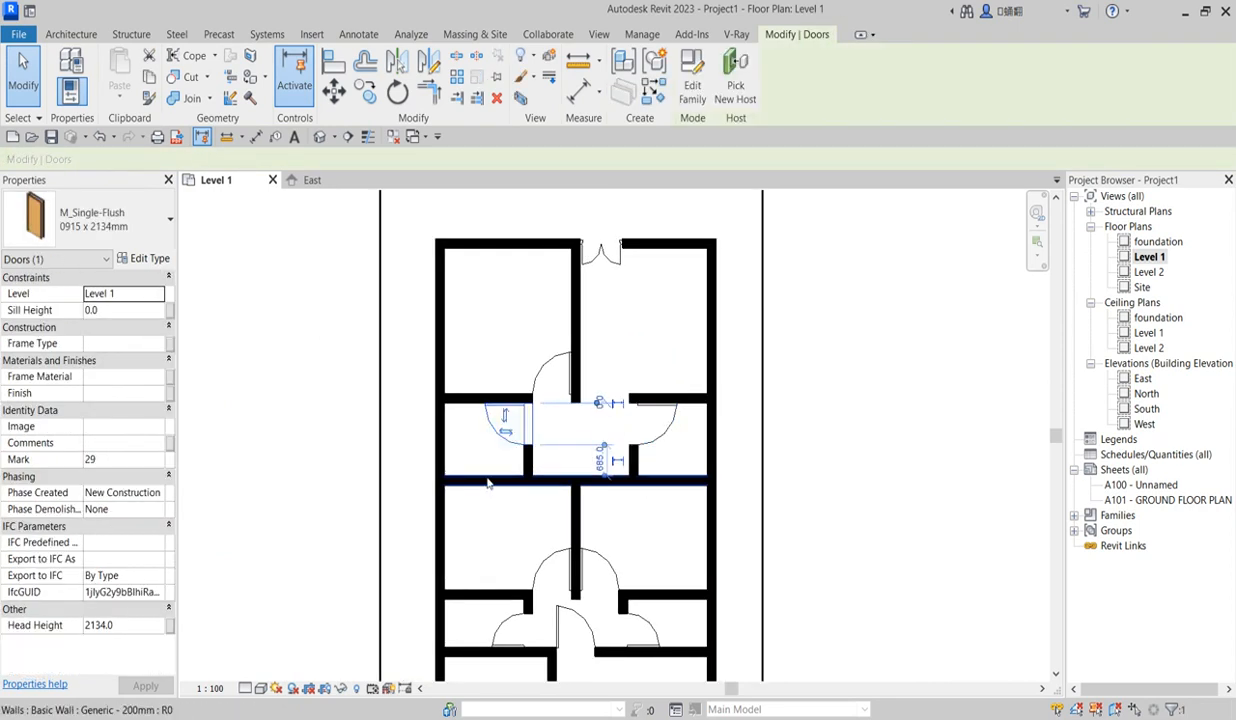
click(150, 216)
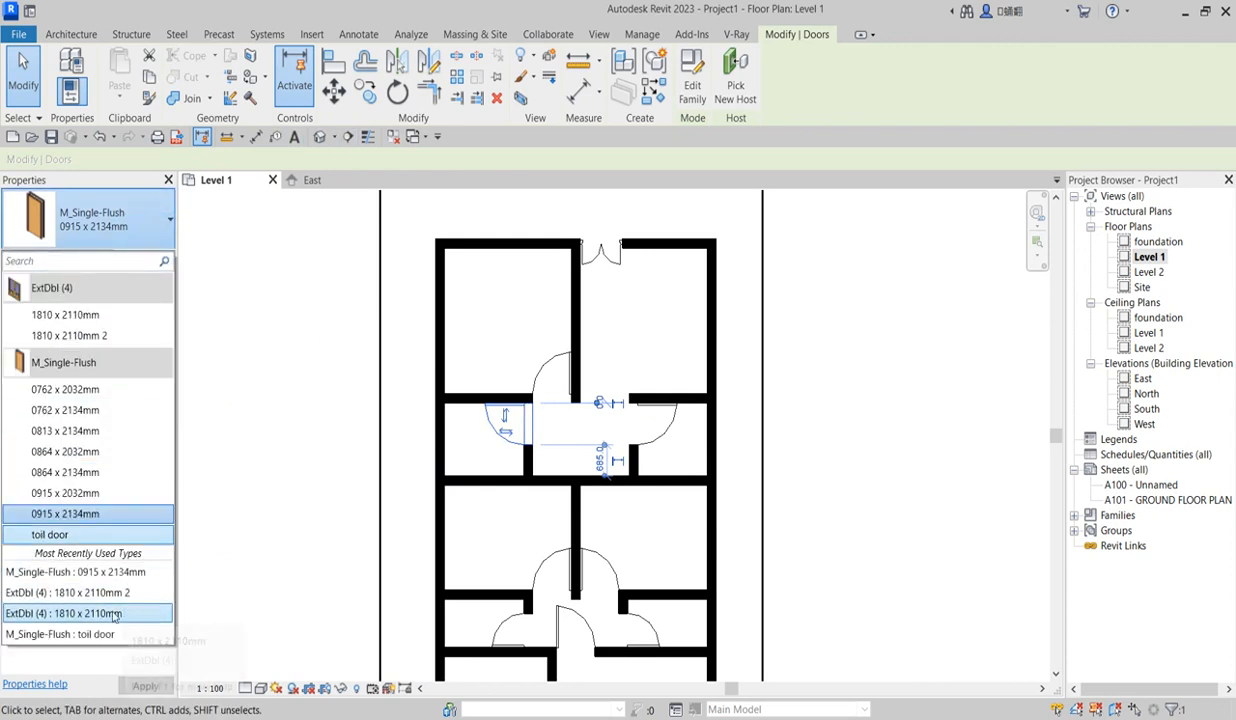
click(75, 572)
click(185, 568)
click(503, 437)
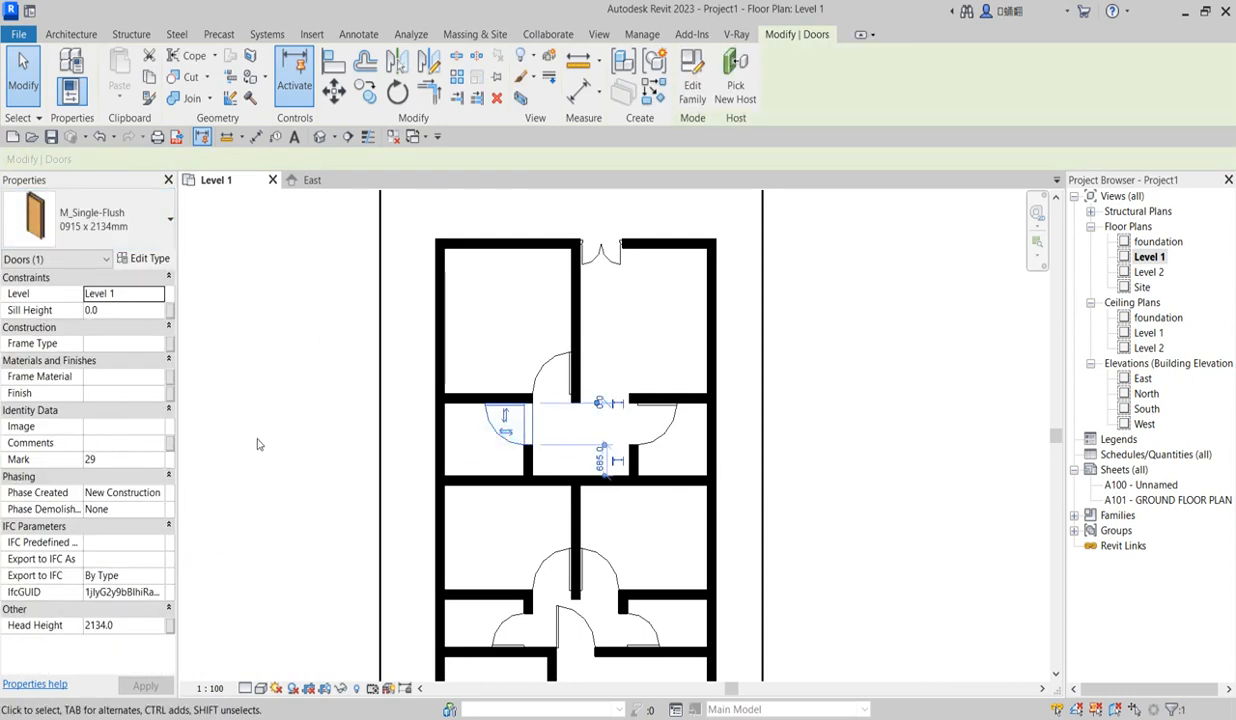
click(165, 220)
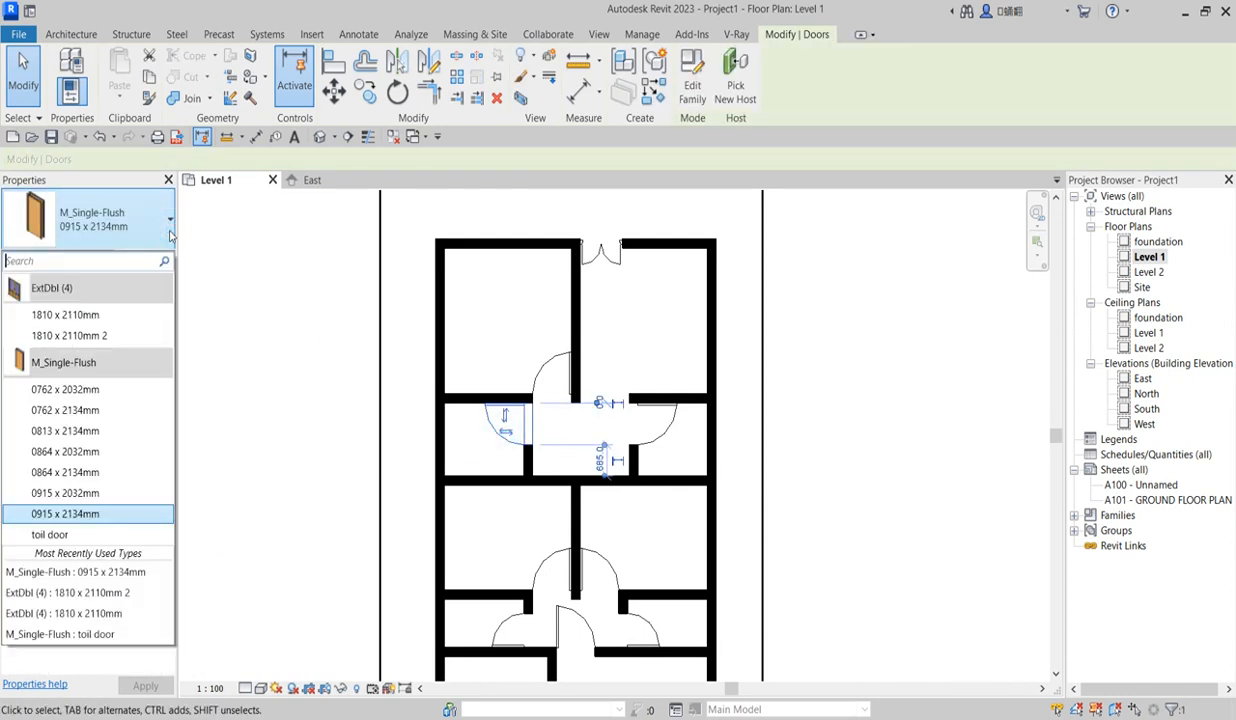
click(62, 633)
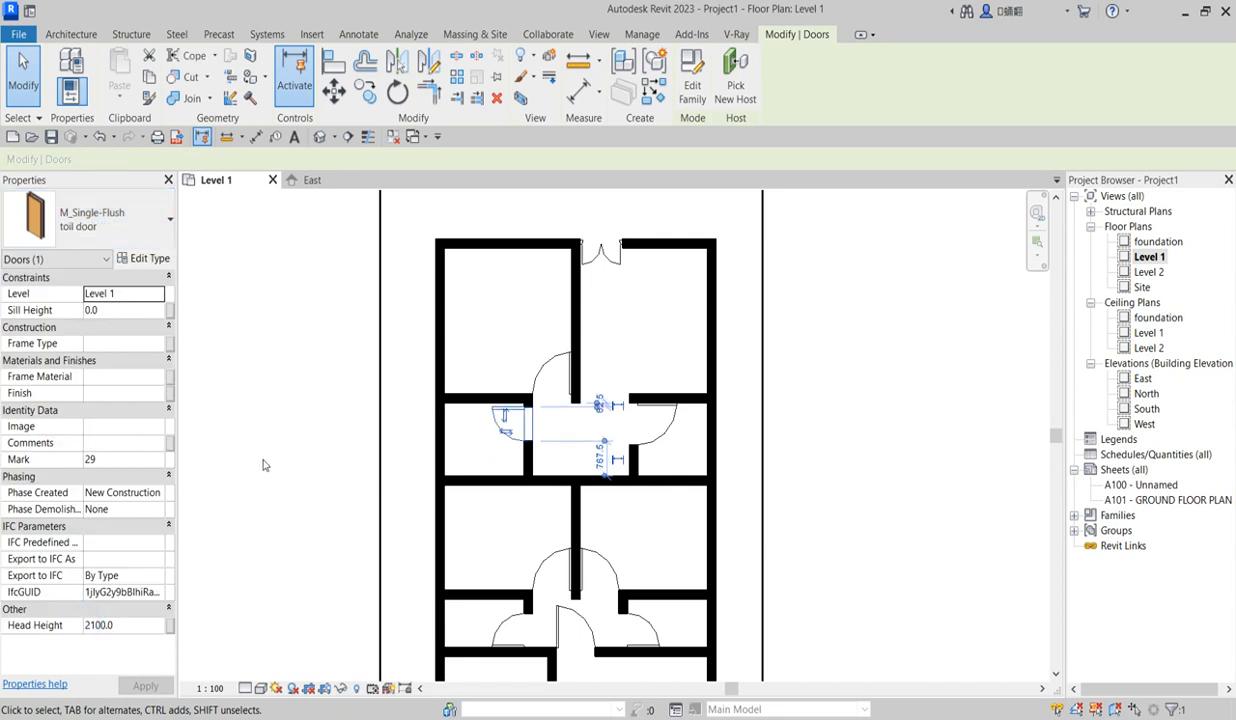
Align the upper edge of the left small room's toilet door with the lower face of the wall above, and exit Align
click(333, 62)
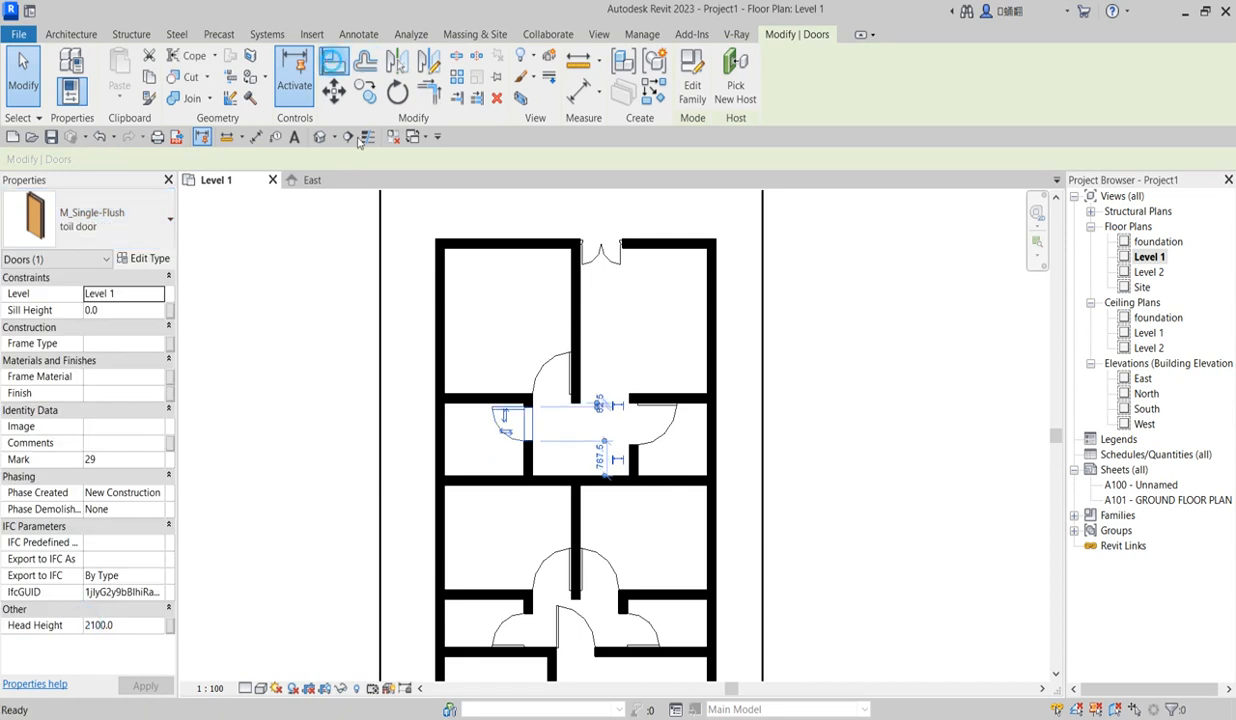
scroll(491, 395, up, 2)
click(476, 405)
click(501, 409)
scroll(503, 408, down, 3)
right_click(579, 352)
click(623, 362)
right_click(599, 361)
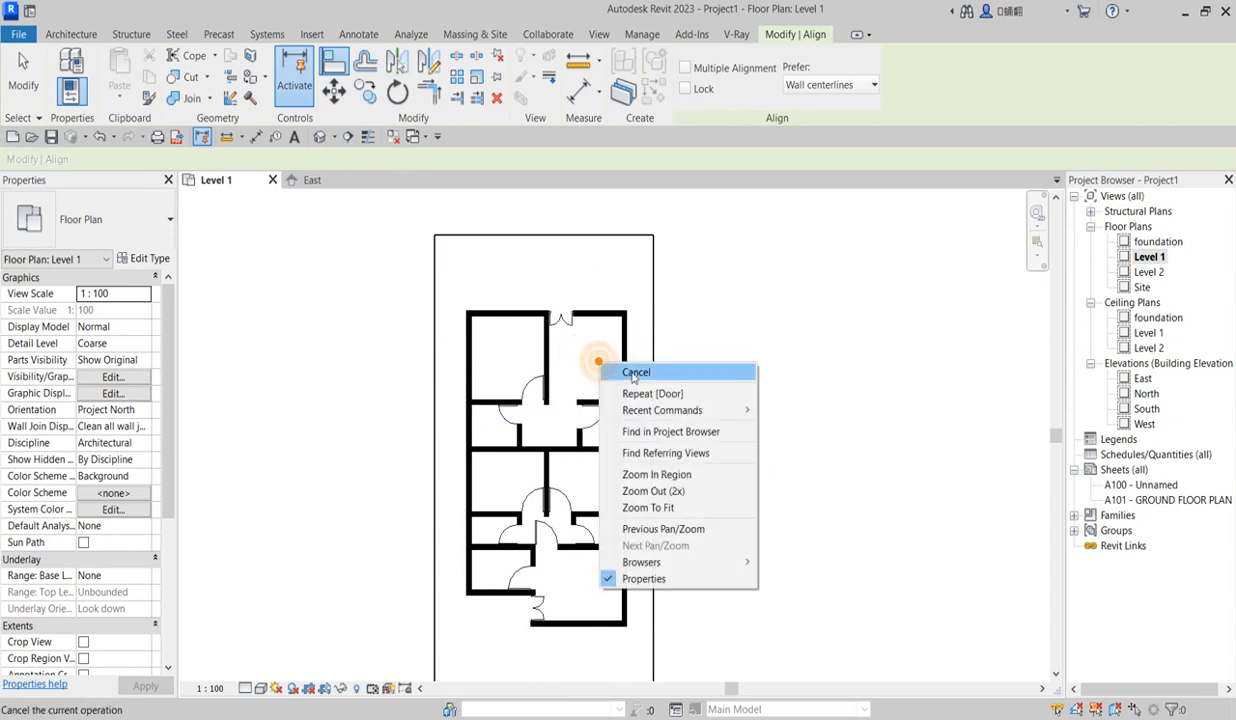
click(634, 372)
scroll(560, 440, down, 2)
scroll(535, 530, up, 2)
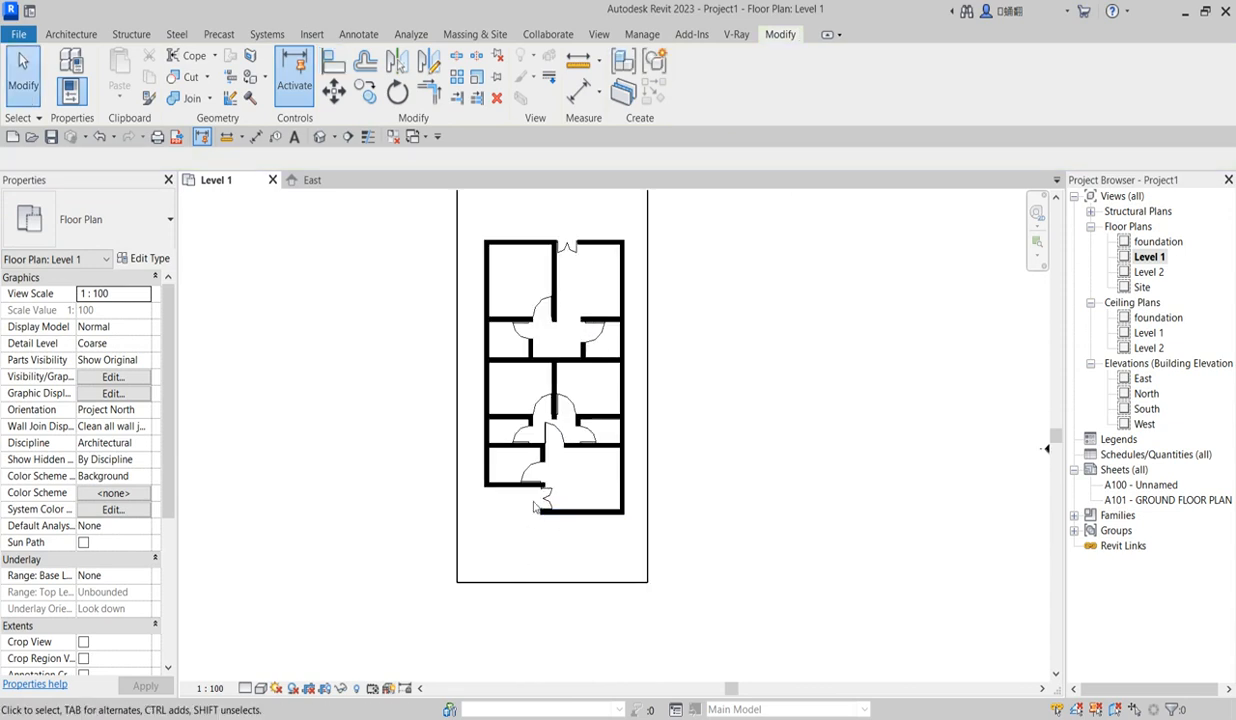
scroll(525, 277, up, 1)
scroll(530, 460, down, 2)
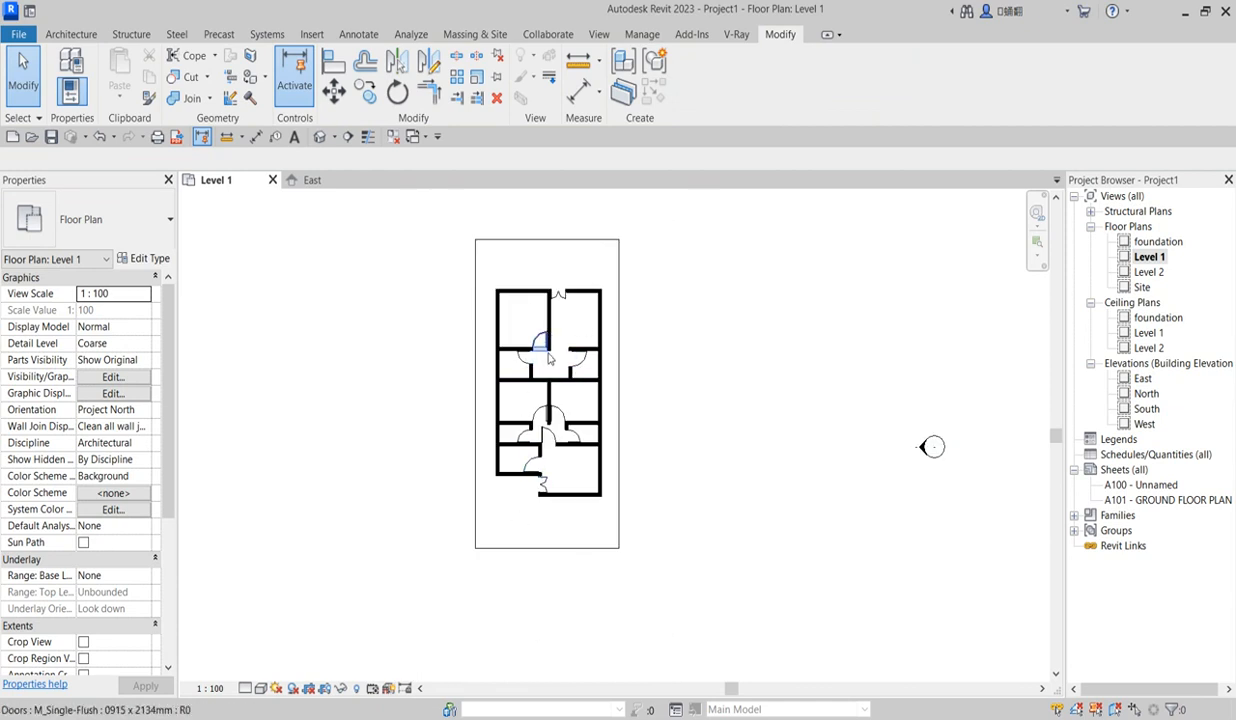
scroll(548, 358, up, 2)
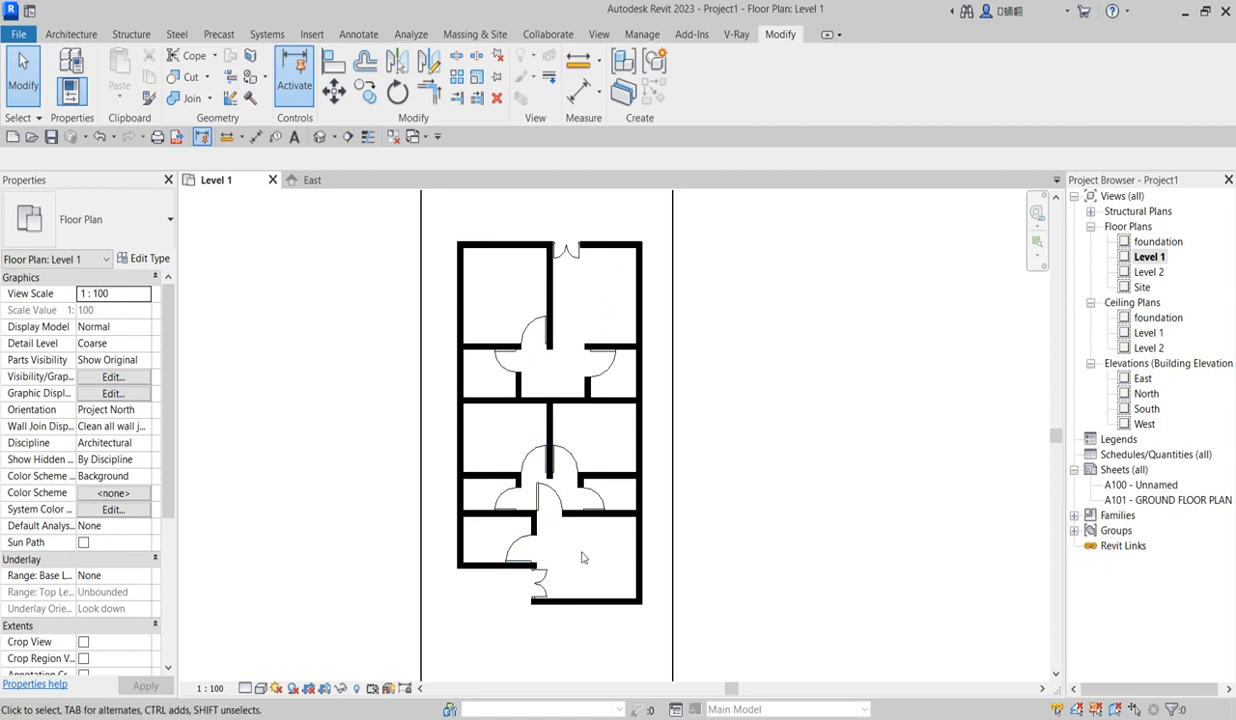
scroll(588, 515, down, 2)
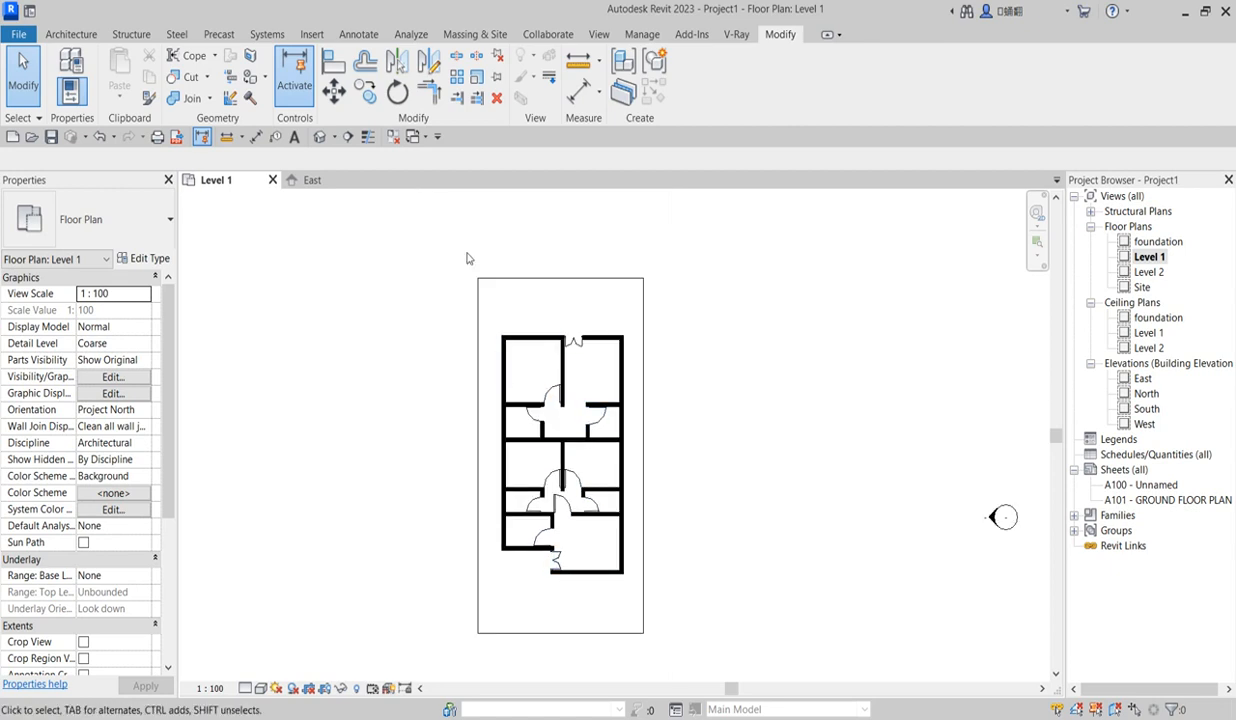
Sketch a rectangular architectural floor boundary of type Generic 150mm from the house's upper-left outer corner to its lower-right outer corner
click(72, 34)
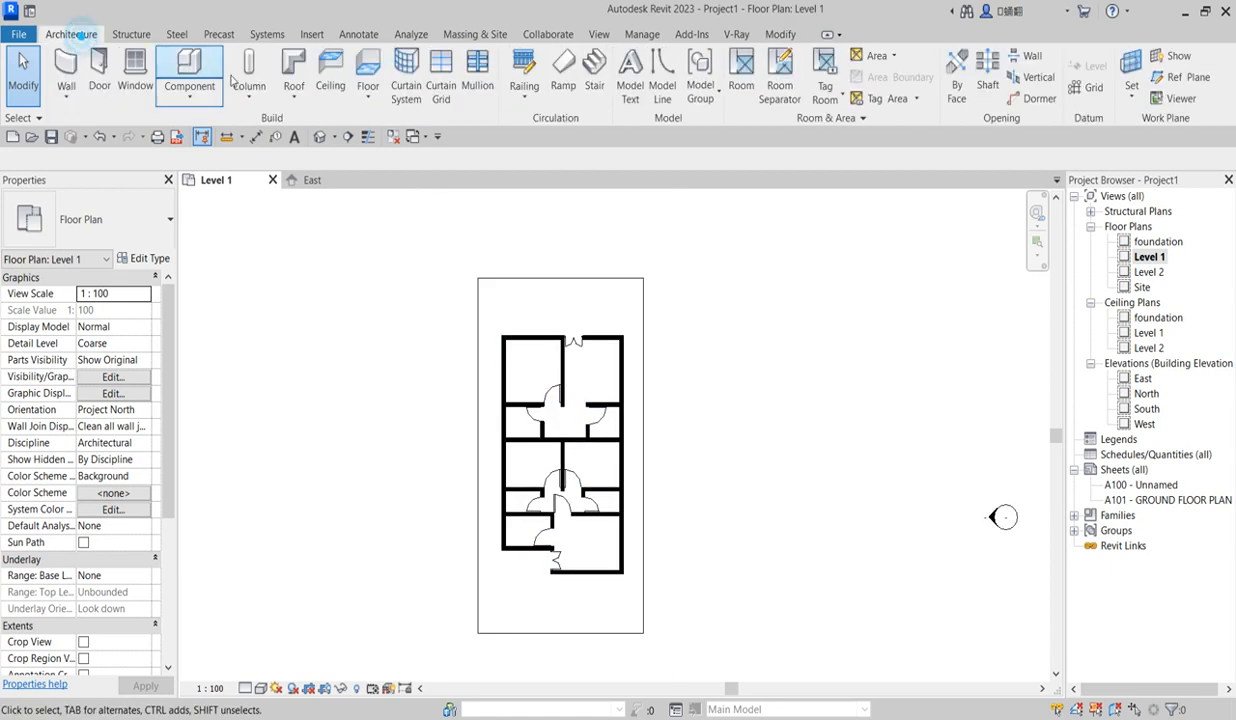
click(368, 90)
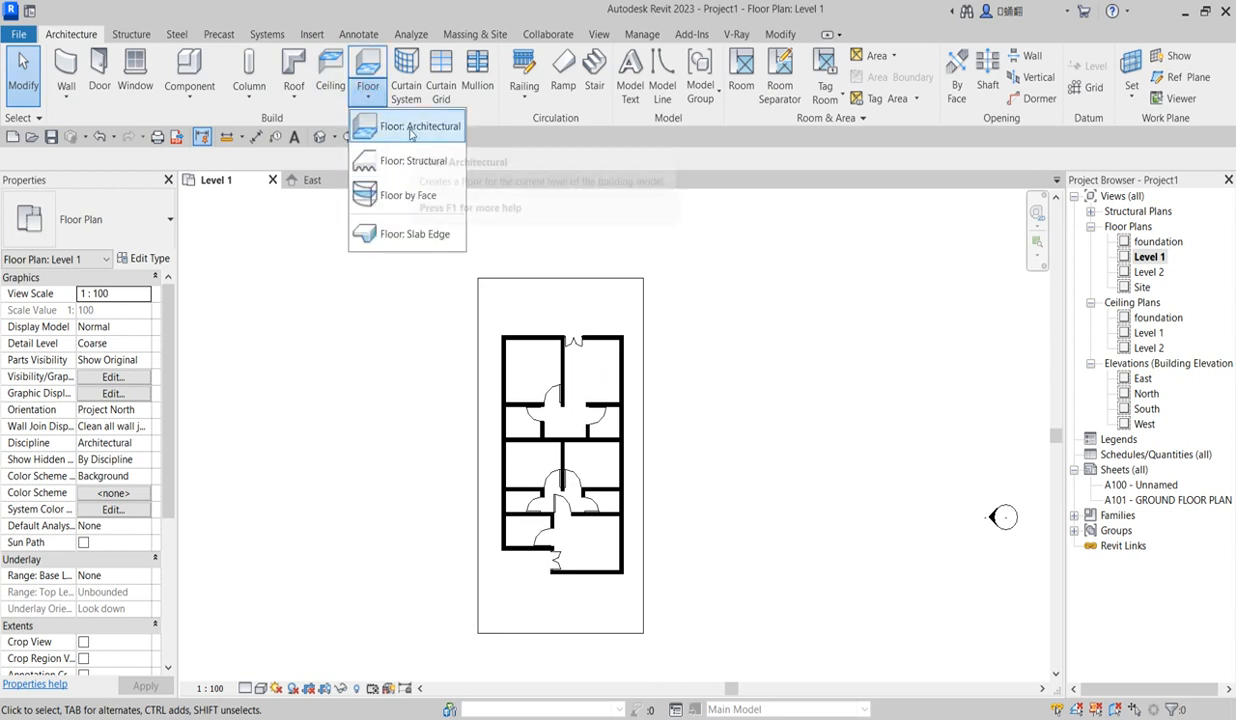
click(411, 128)
click(828, 57)
click(501, 336)
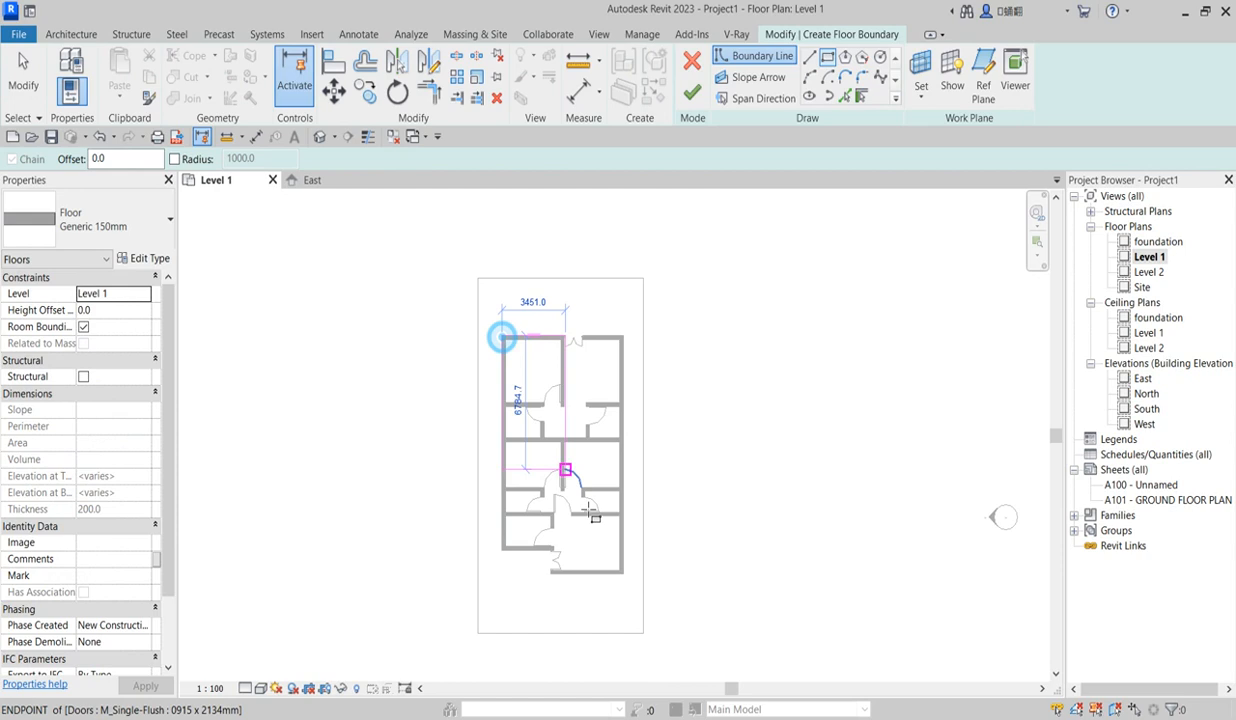
click(624, 574)
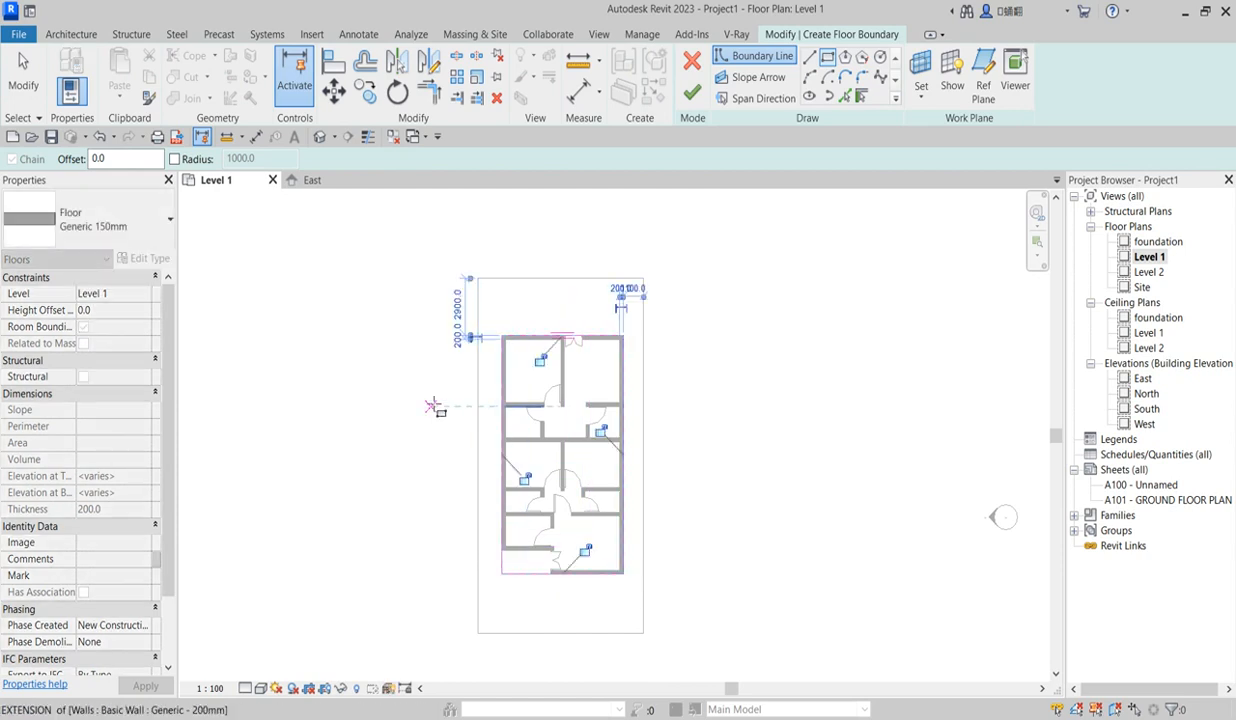
right_click(436, 410)
click(432, 408)
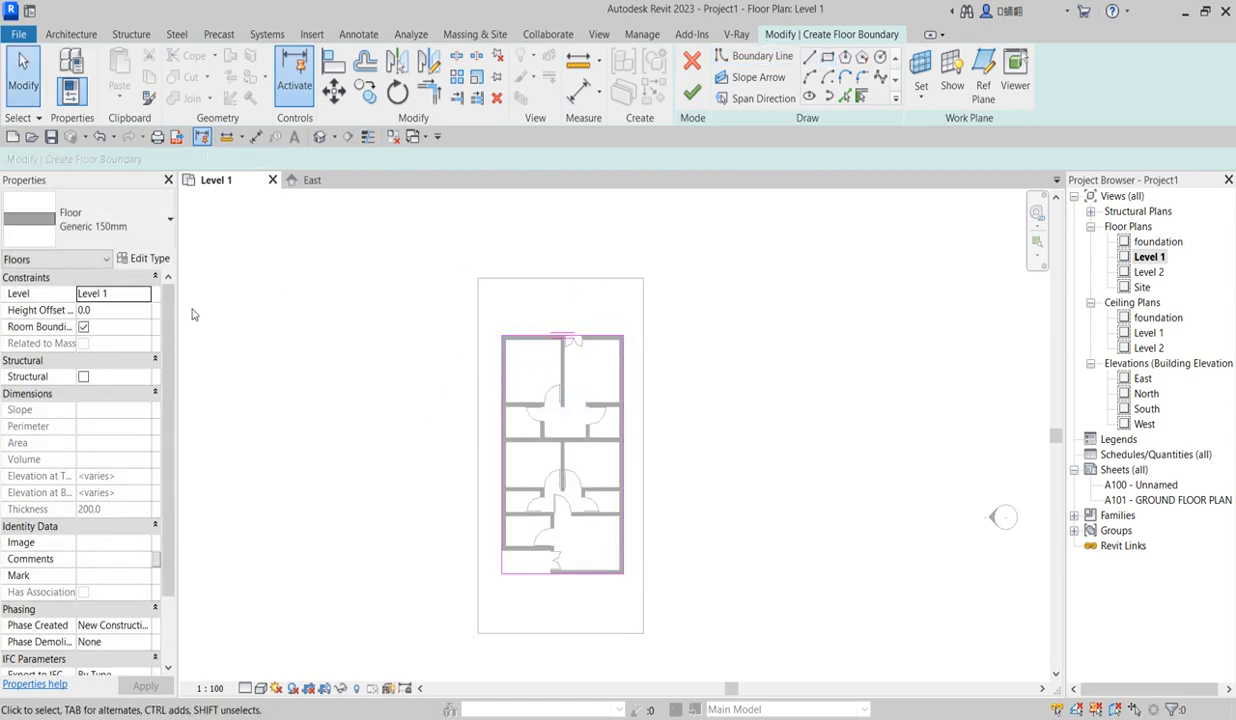
Check the Generic 150mm floor's type properties and finish the floor sketch
click(150, 258)
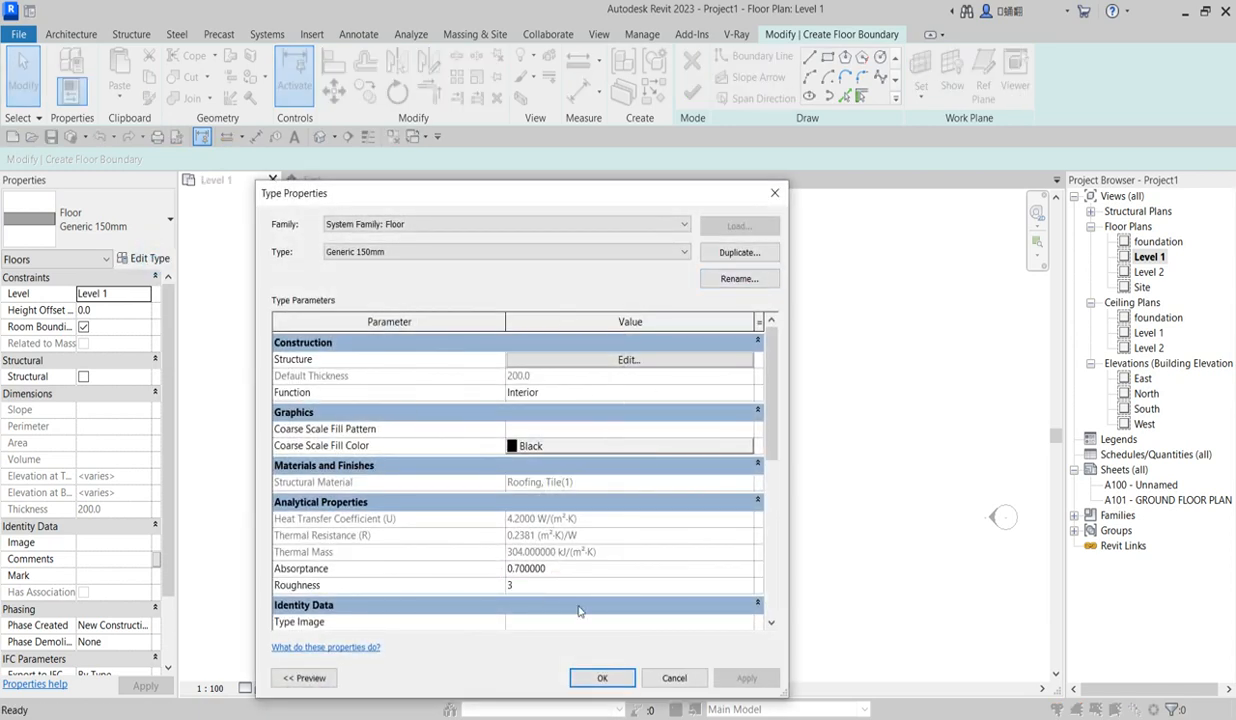
click(600, 680)
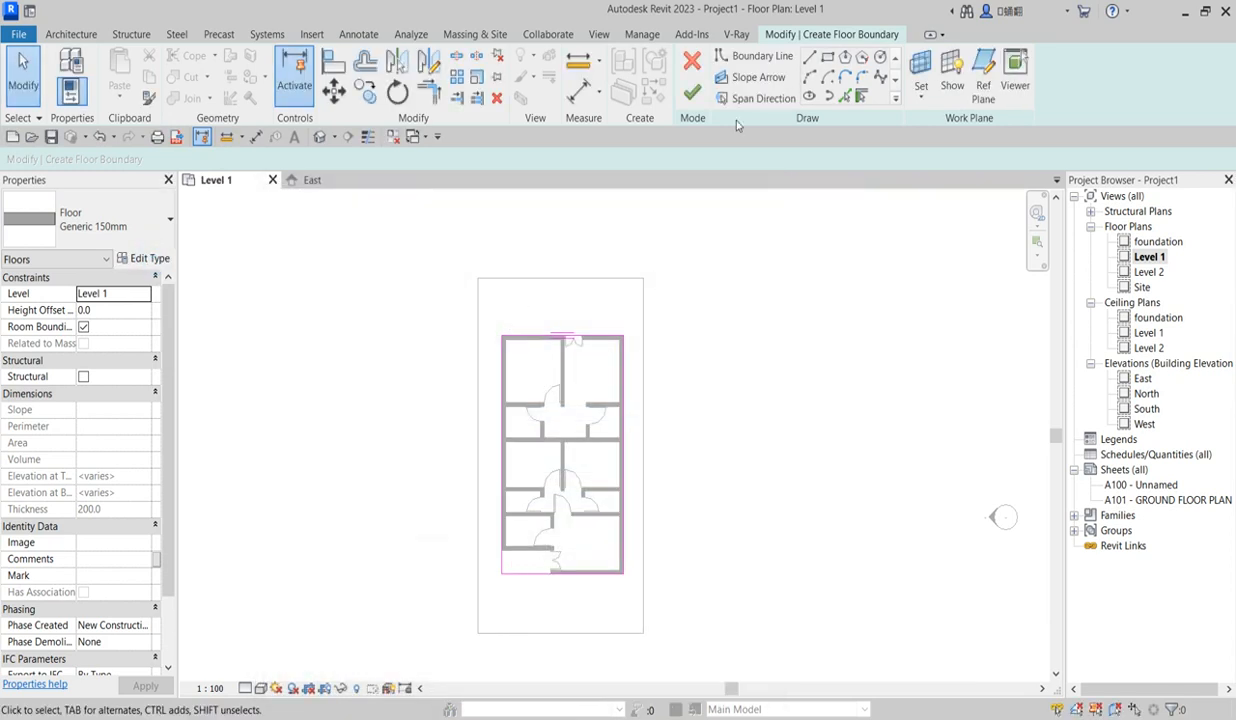
click(692, 93)
click(795, 486)
Select all Generic - 200mm wall instances visible in the Level 1 plan
scroll(560, 557, up, 3)
scroll(941, 396, down, 3)
scroll(724, 448, up, 4)
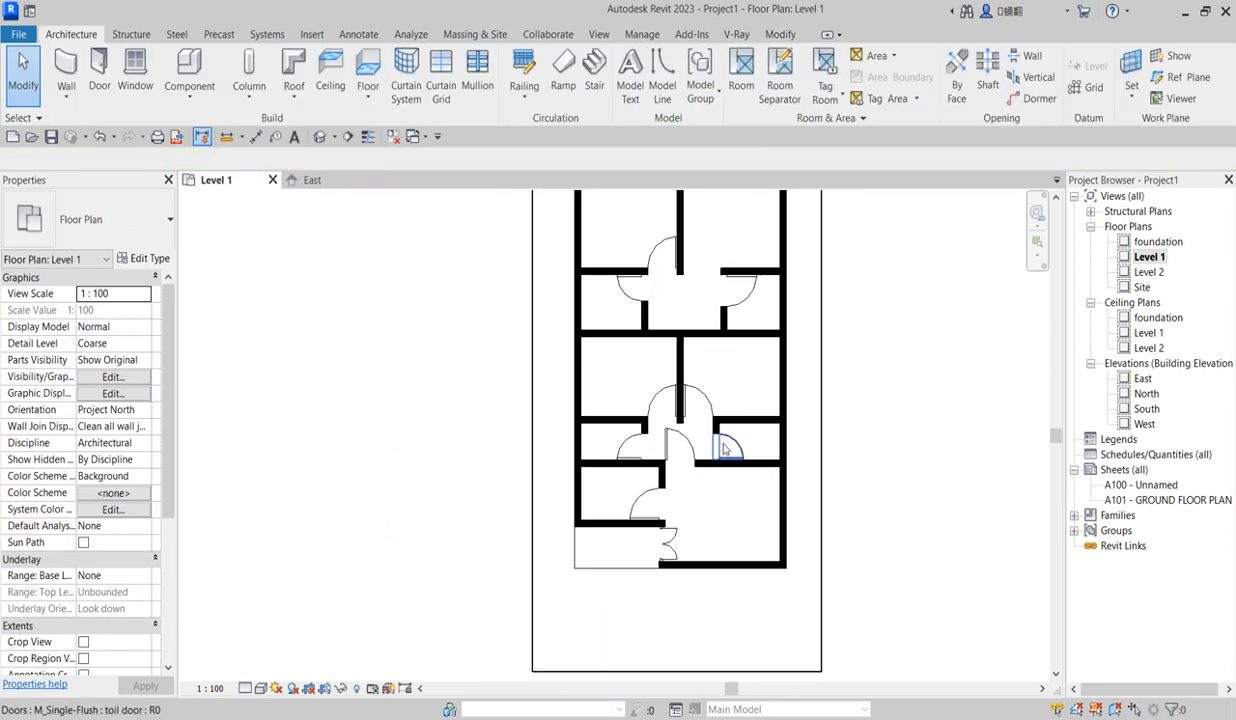
click(757, 416)
scroll(730, 418, down, 3)
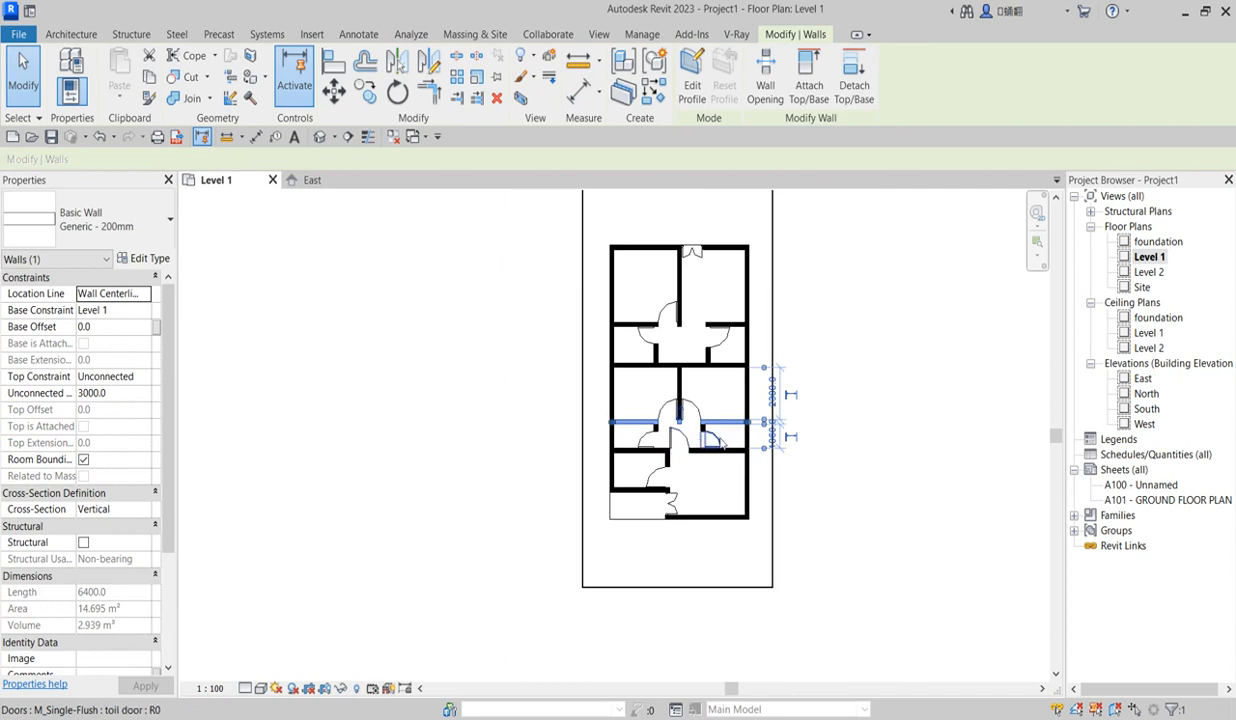
right_click(726, 418)
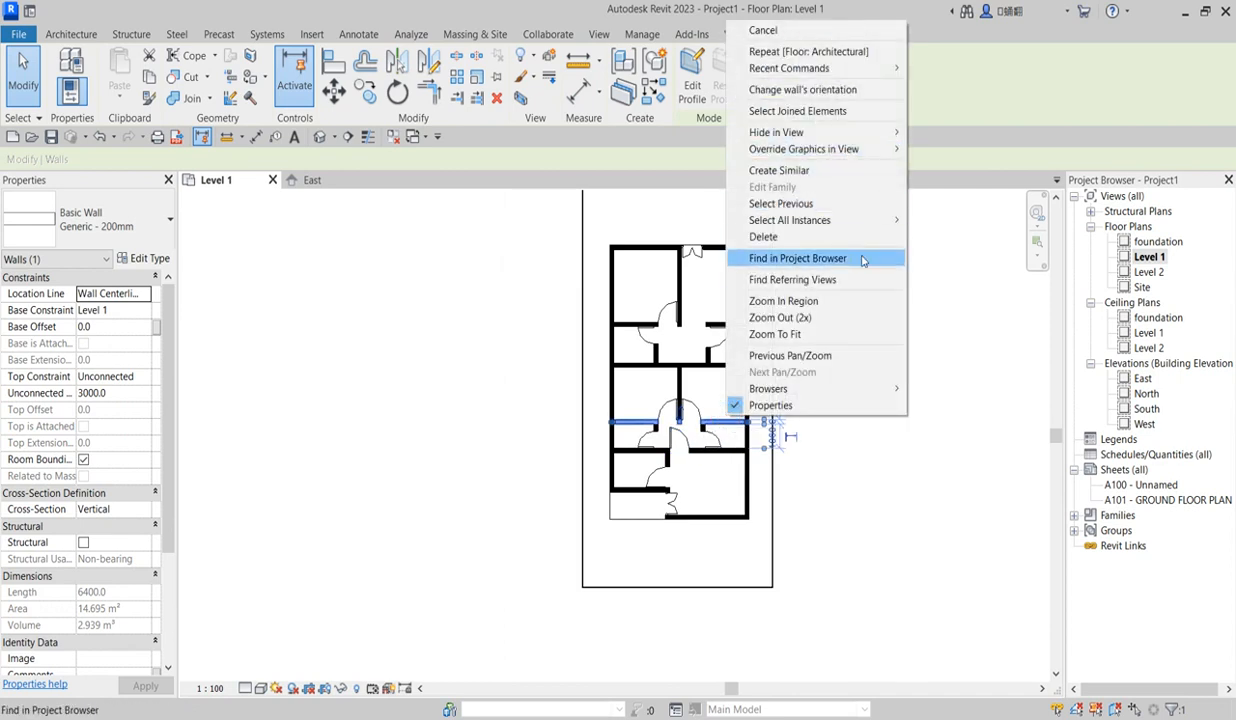
mouse_move(877, 219)
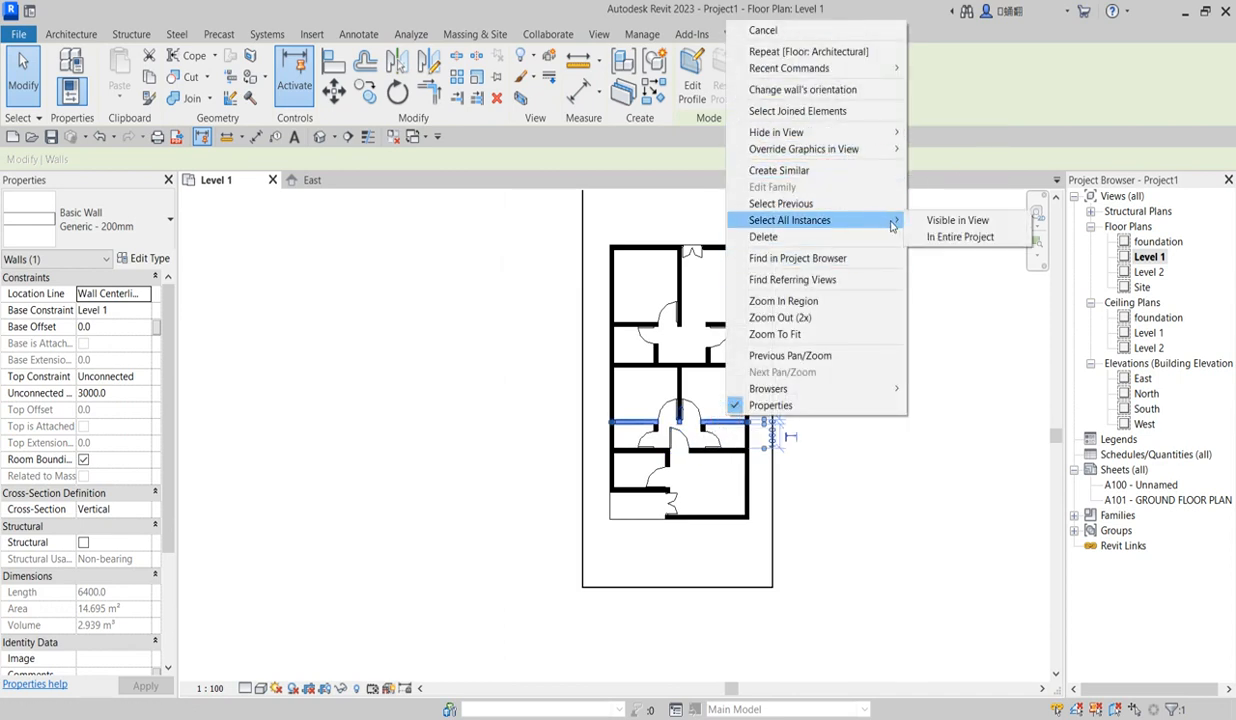
click(942, 224)
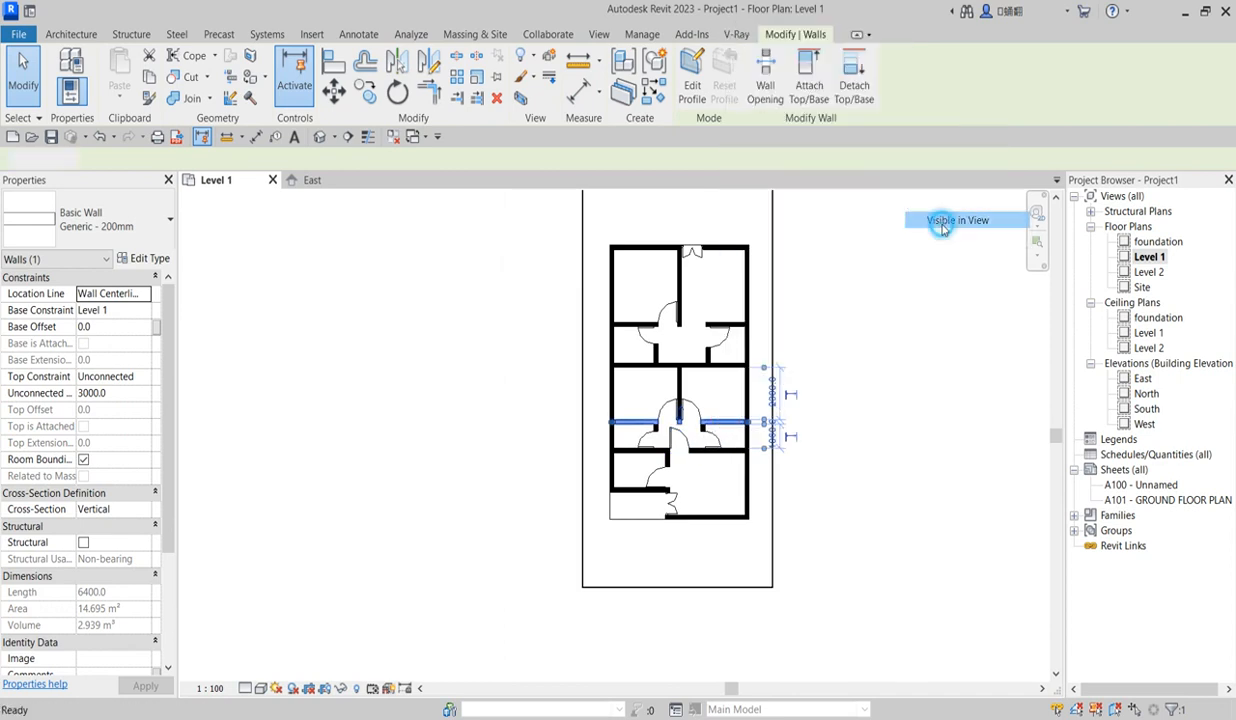
Copy the selected Level 1 walls to the clipboard and paste them into the foundation floor plan, aligned to the current view
double_click(1155, 242)
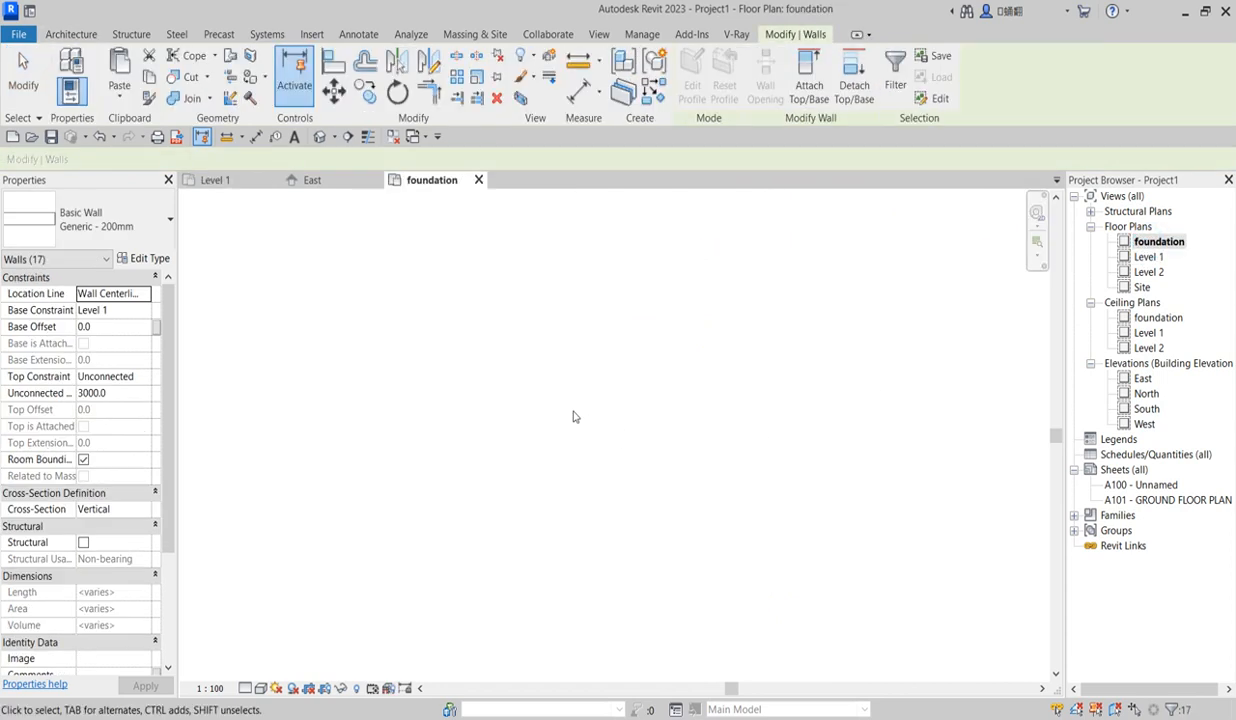
double_click(1150, 257)
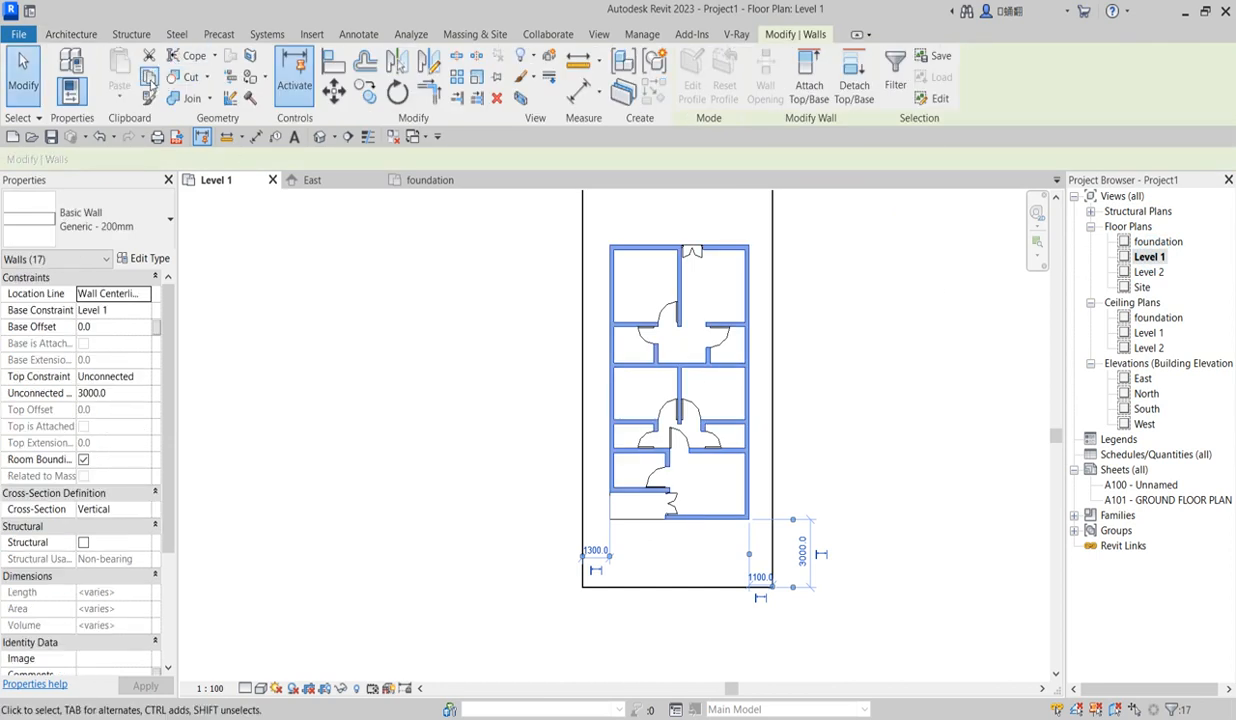
double_click(1158, 242)
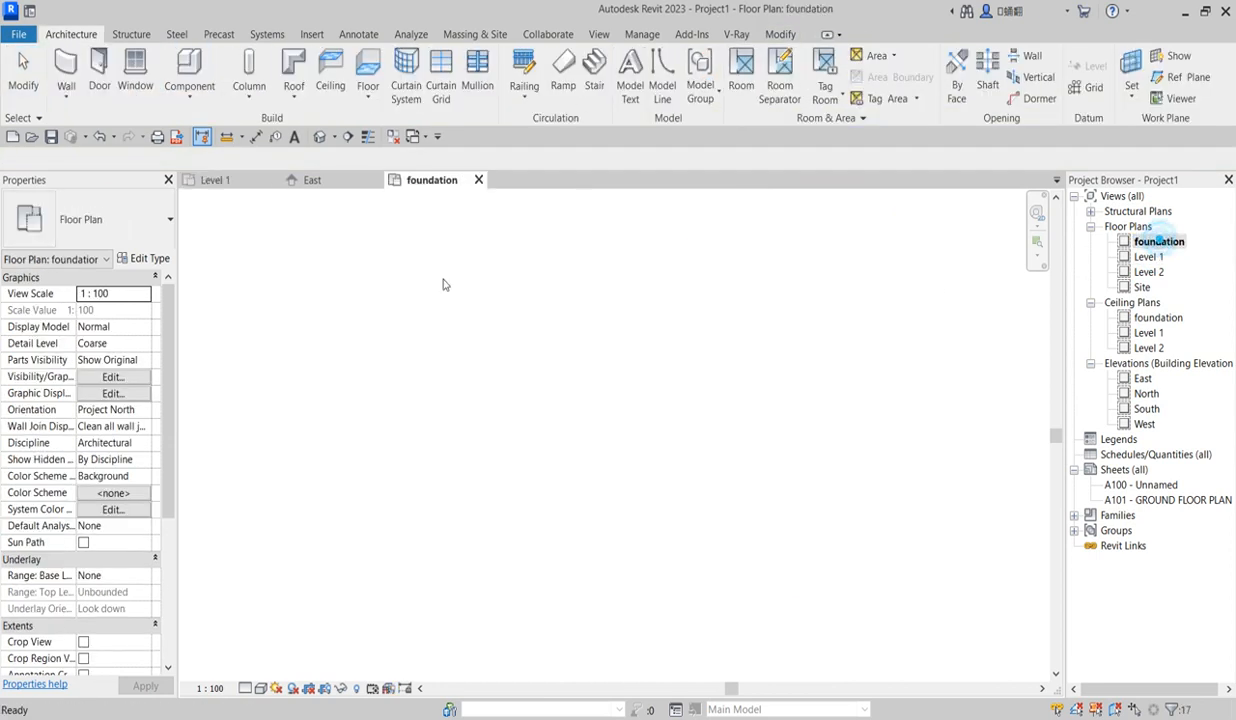
click(117, 98)
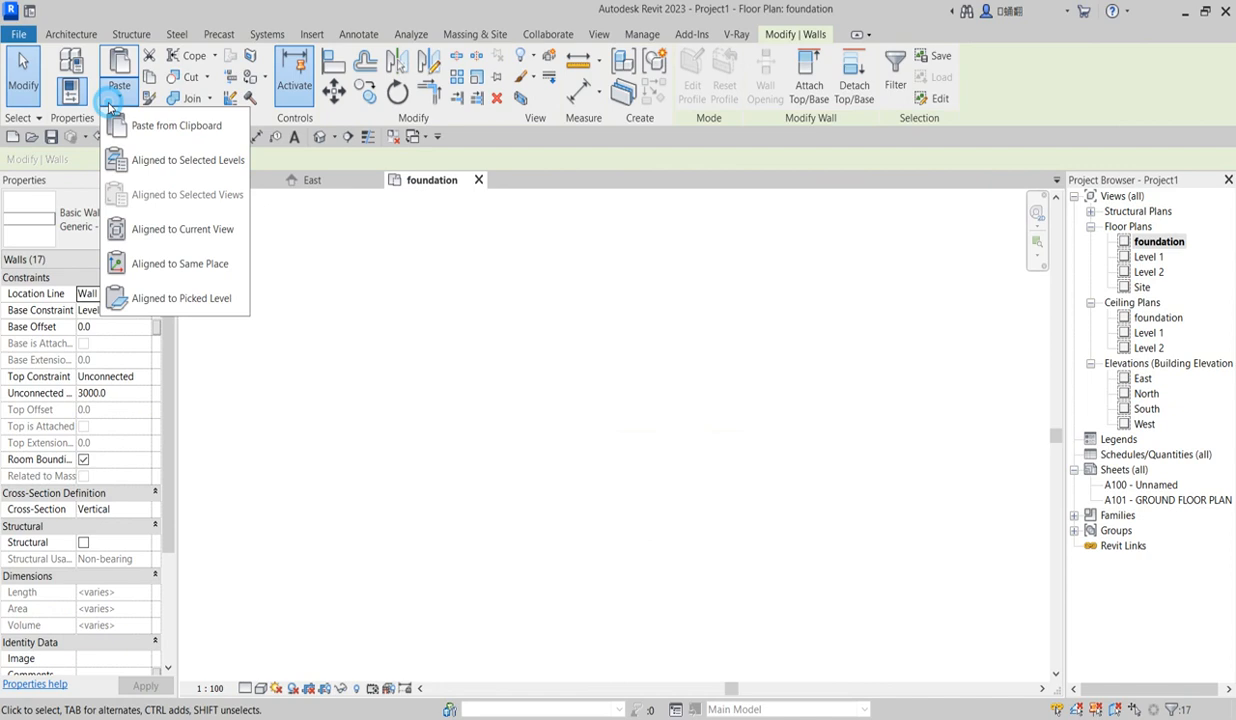
click(213, 237)
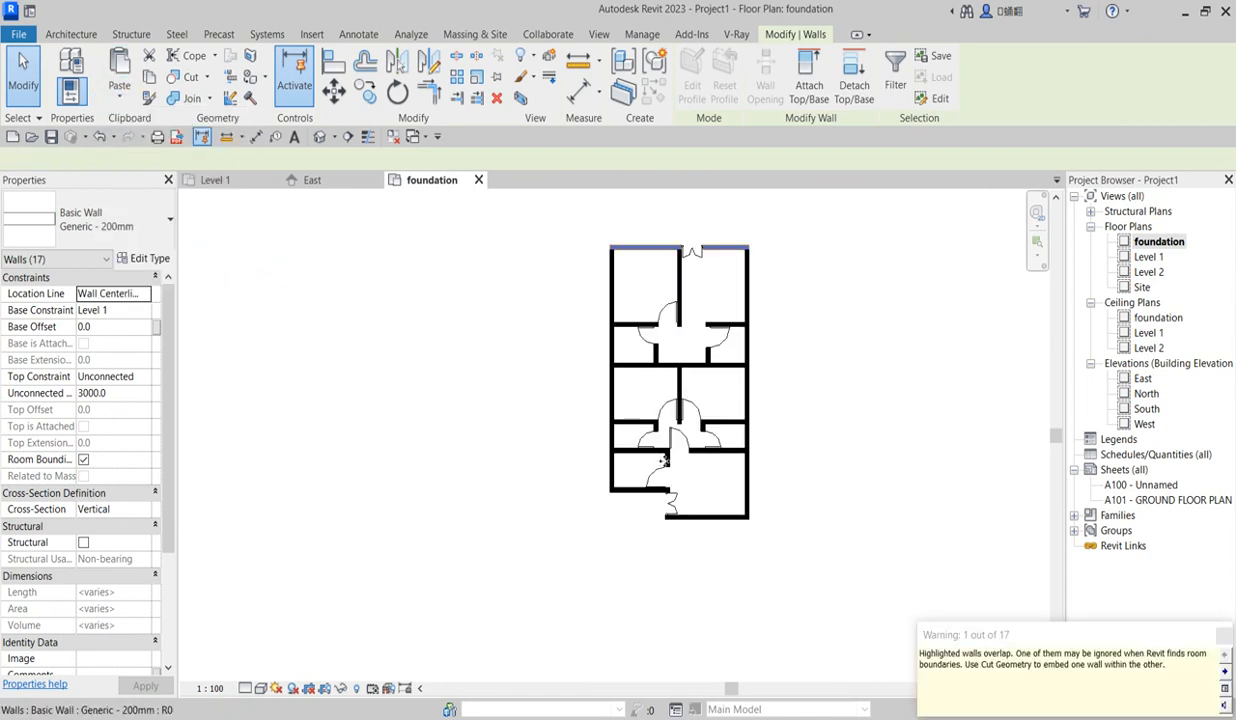
Inspect the layer structure of the pasted Generic - 200mm walls and leave the type unchanged
click(140, 260)
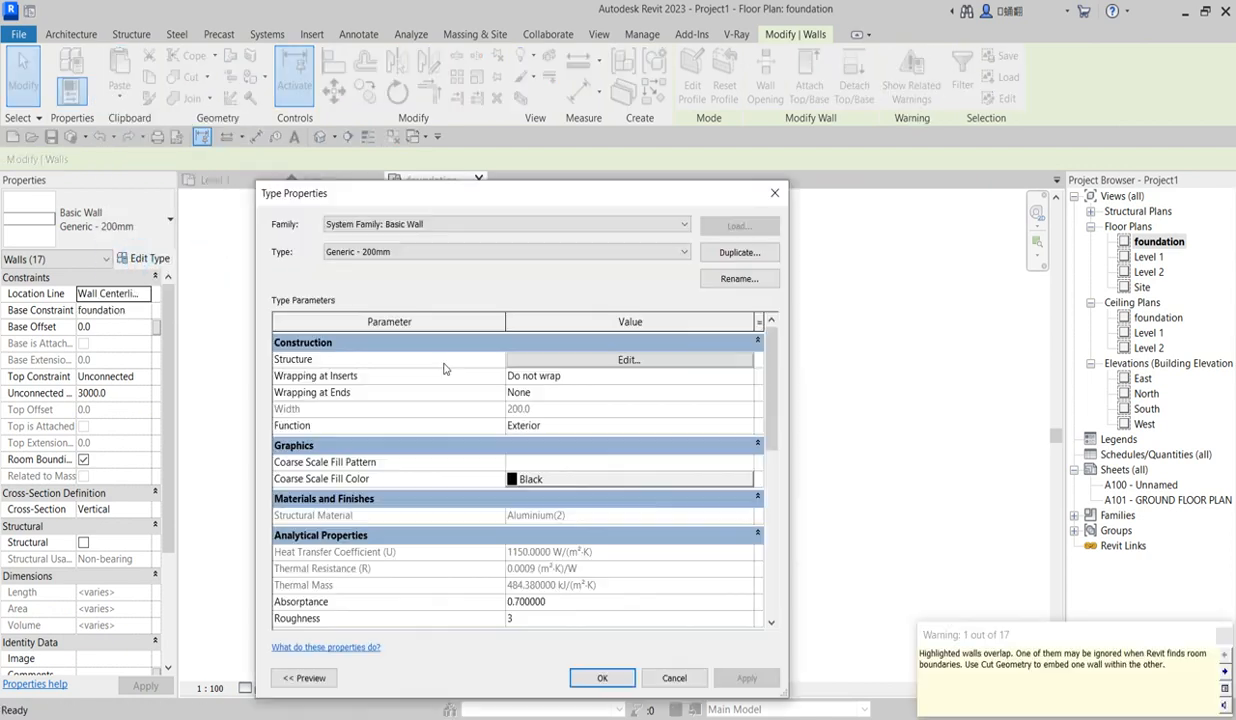
click(629, 362)
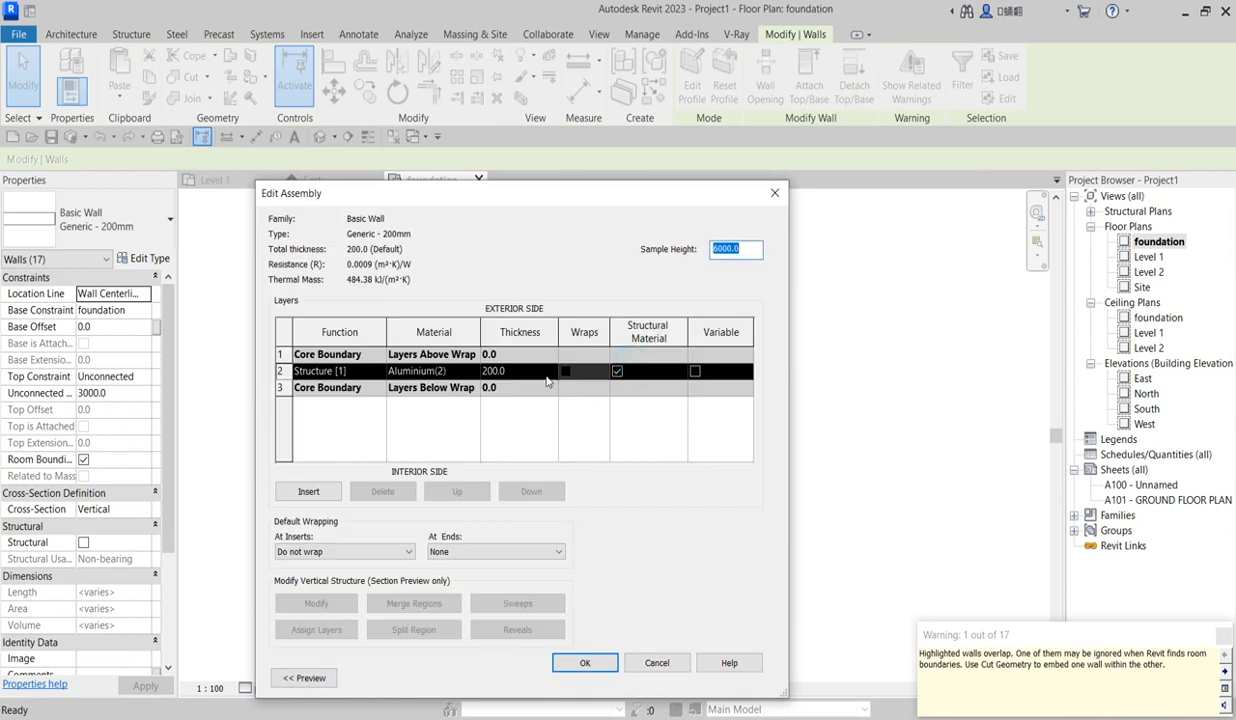
click(778, 195)
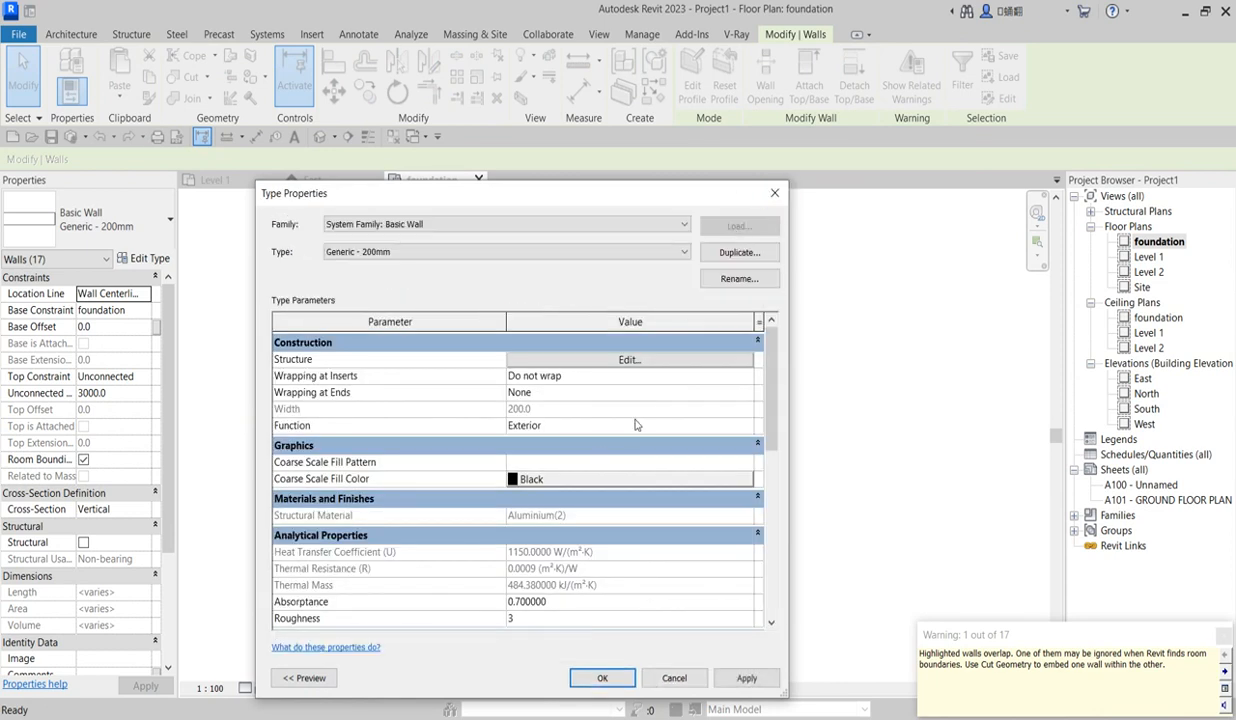
click(775, 195)
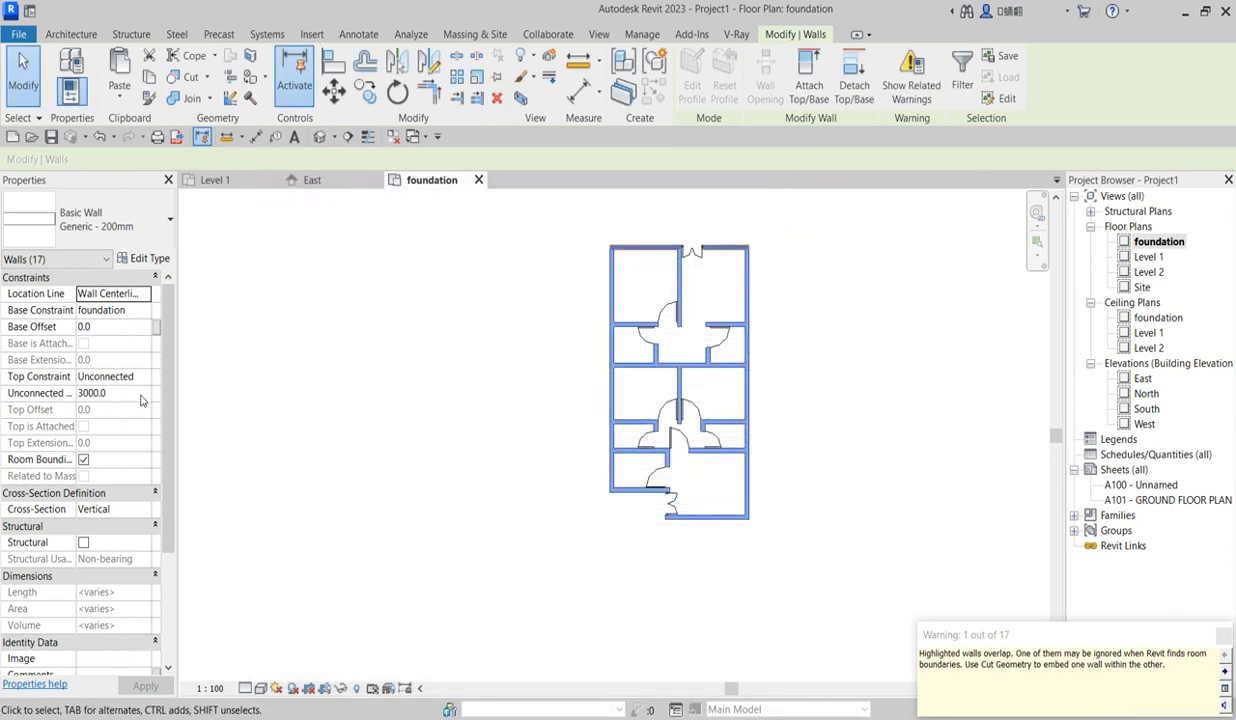
Set the unconnected height of the pasted foundation walls to 800 and deselect them
click(141, 395)
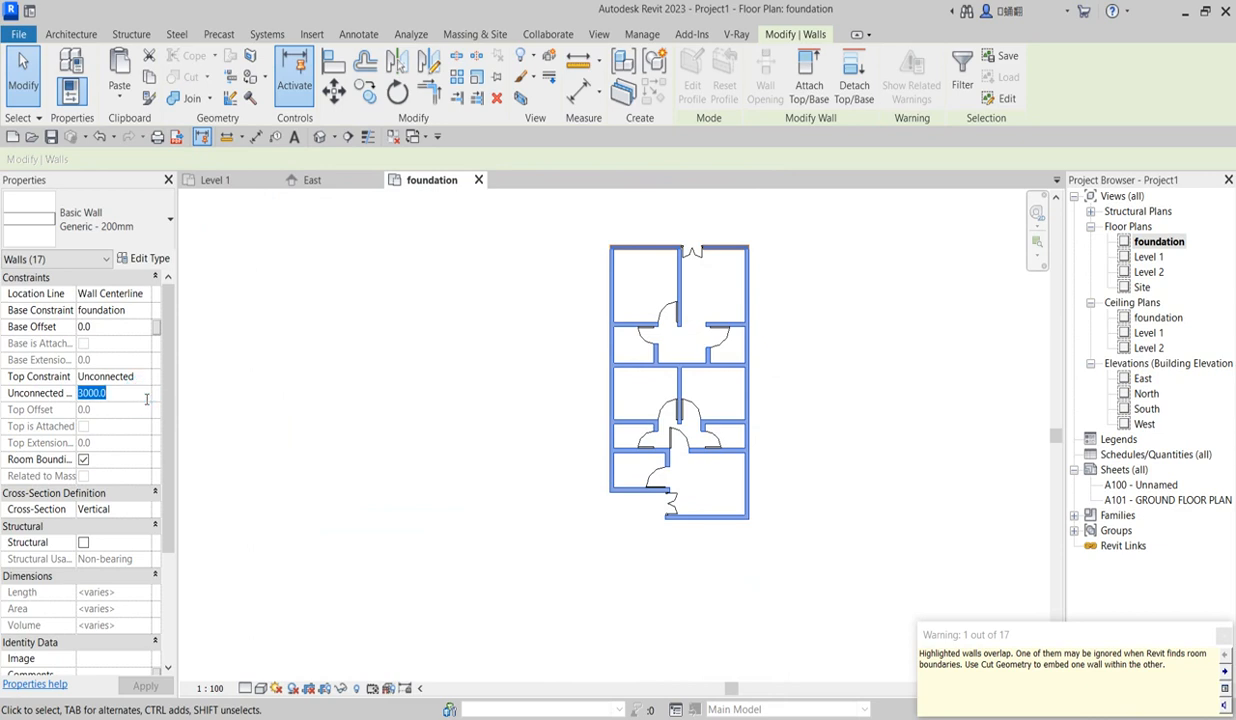
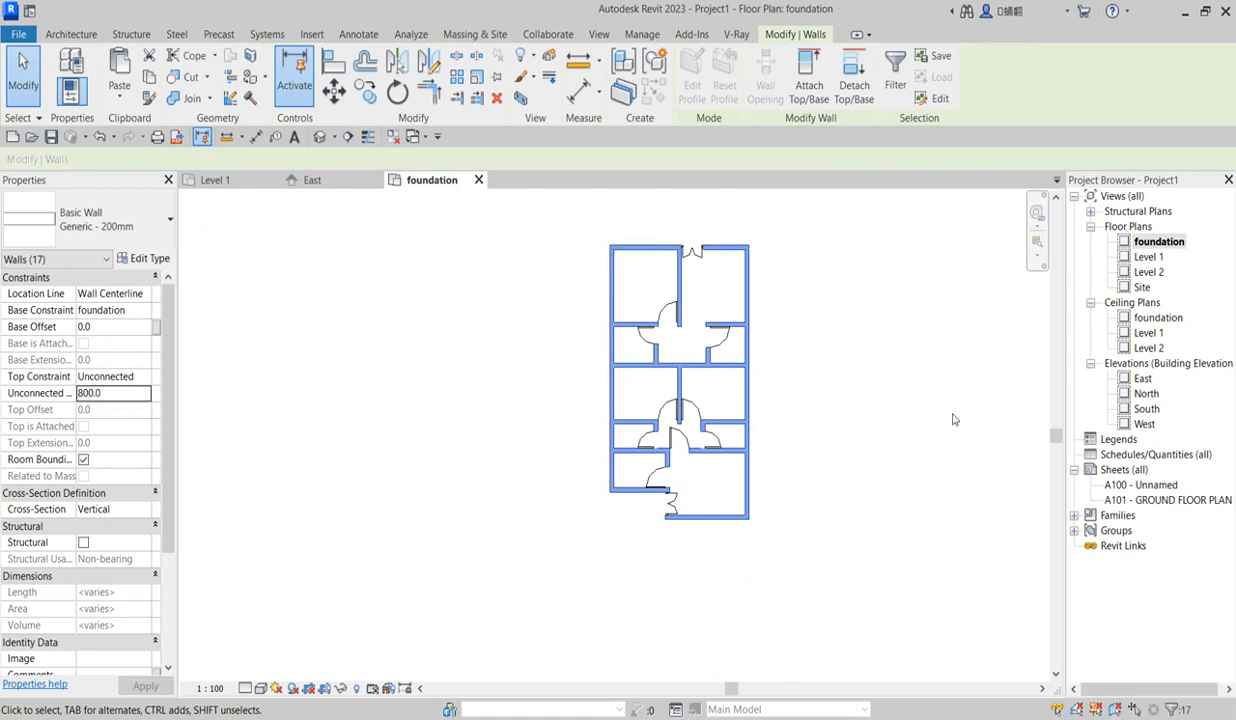
click(292, 395)
Delete all M_Single-Flush 0915 x 2134mm doors visible in the foundation plan
scroll(643, 475, up, 3)
click(650, 478)
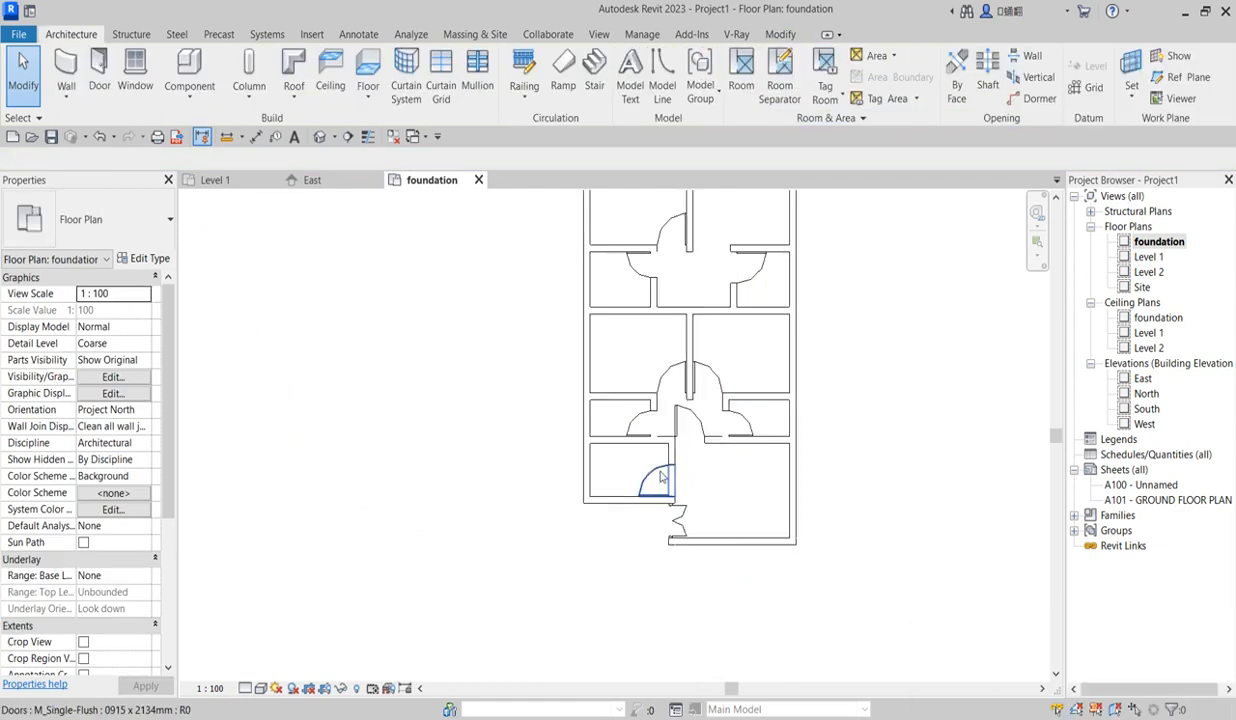
right_click(653, 478)
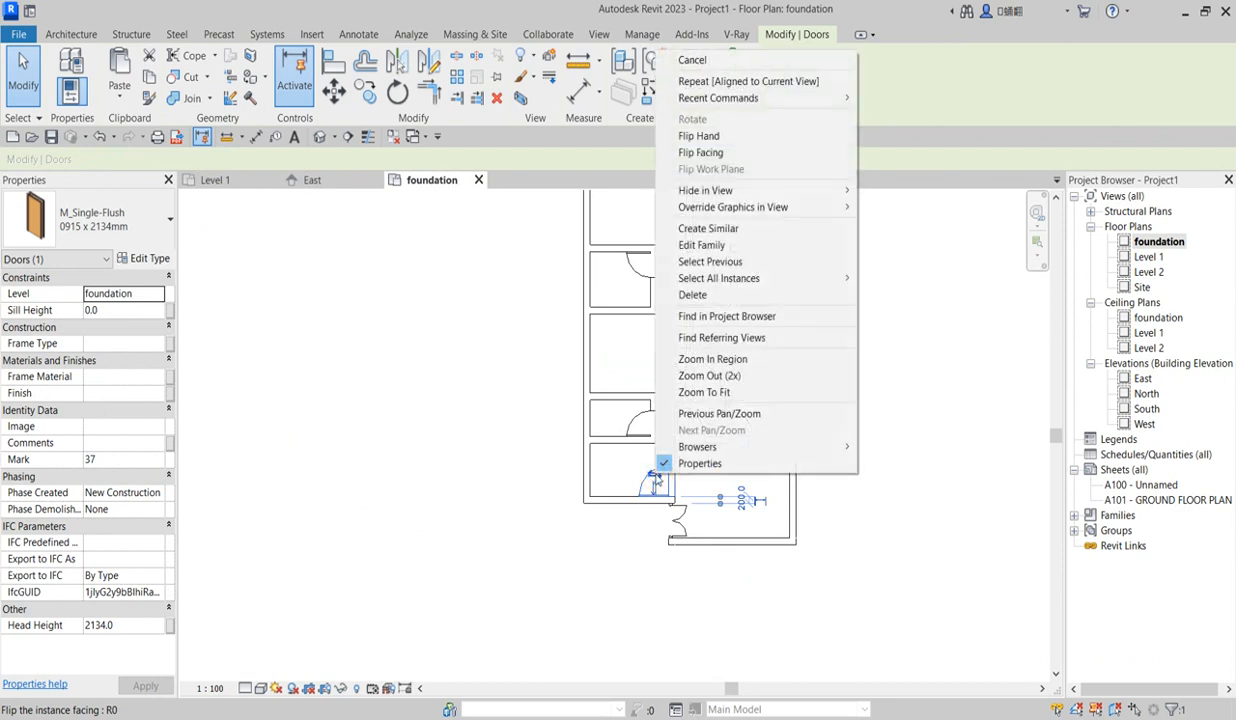
mouse_move(810, 278)
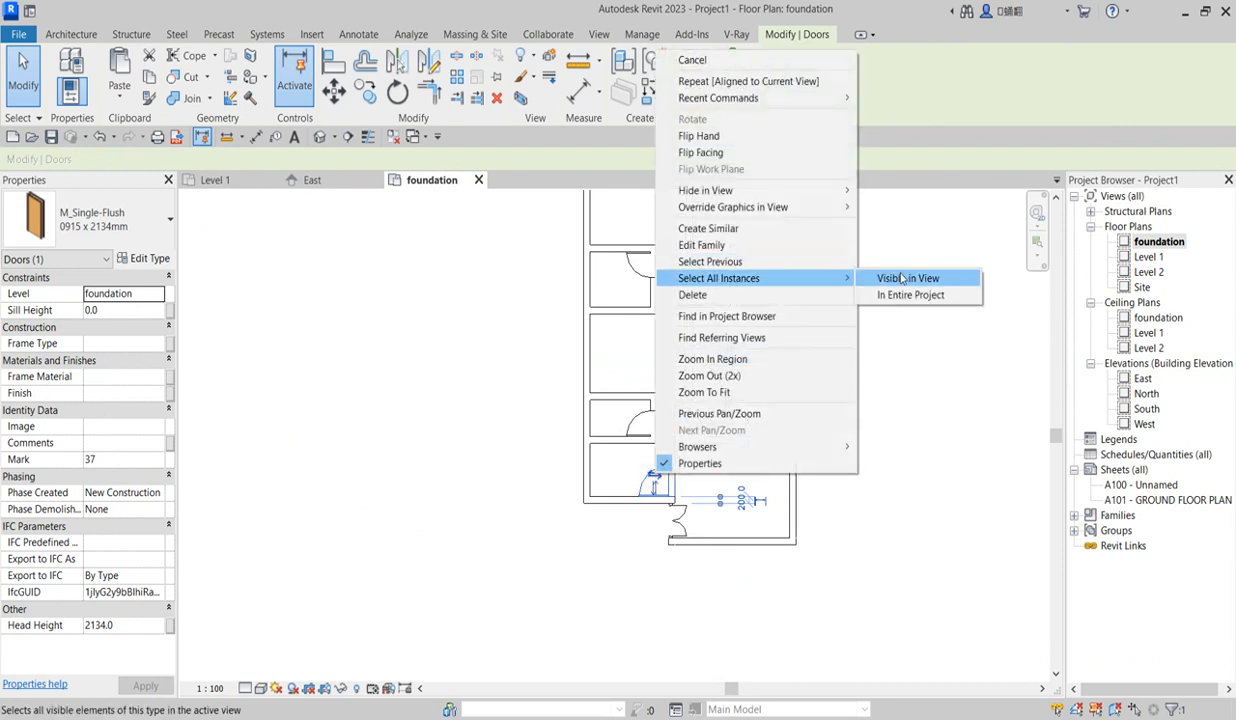
click(885, 279)
click(497, 98)
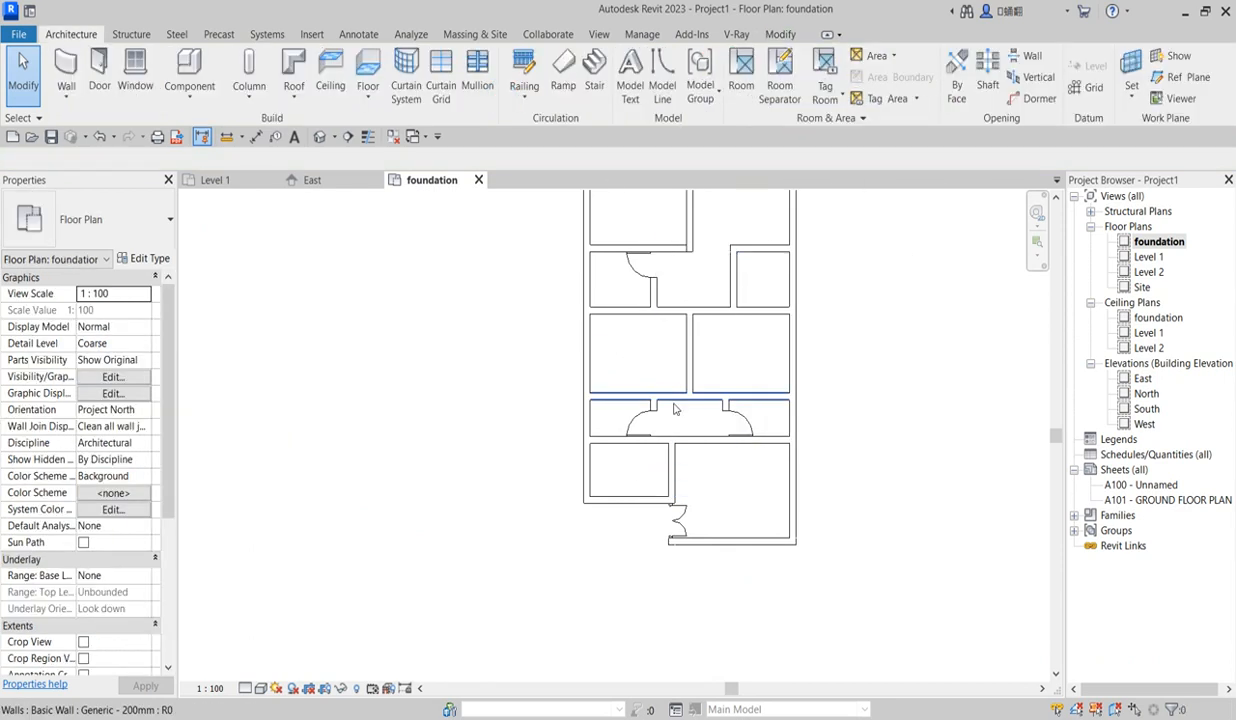
Delete all ExtDbl (4) 1810 x 2110mm 2 double doors visible in the foundation plan
click(662, 505)
right_click(668, 510)
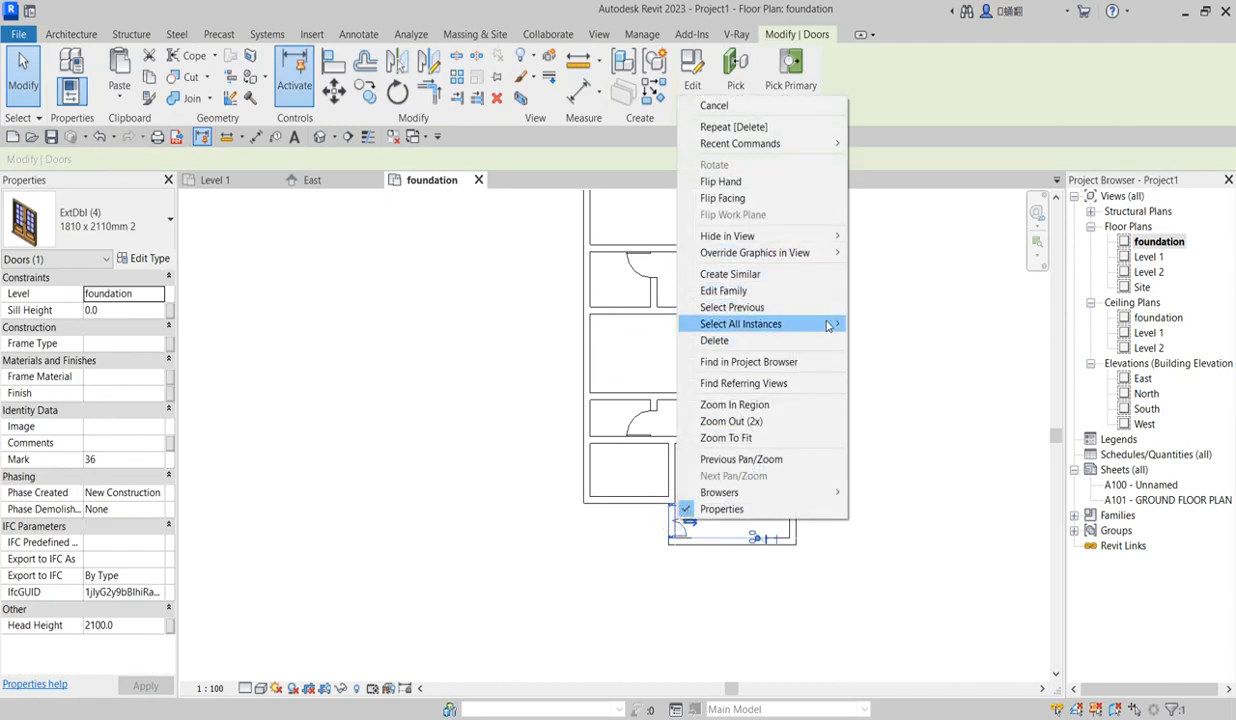
mouse_move(801, 320)
click(874, 326)
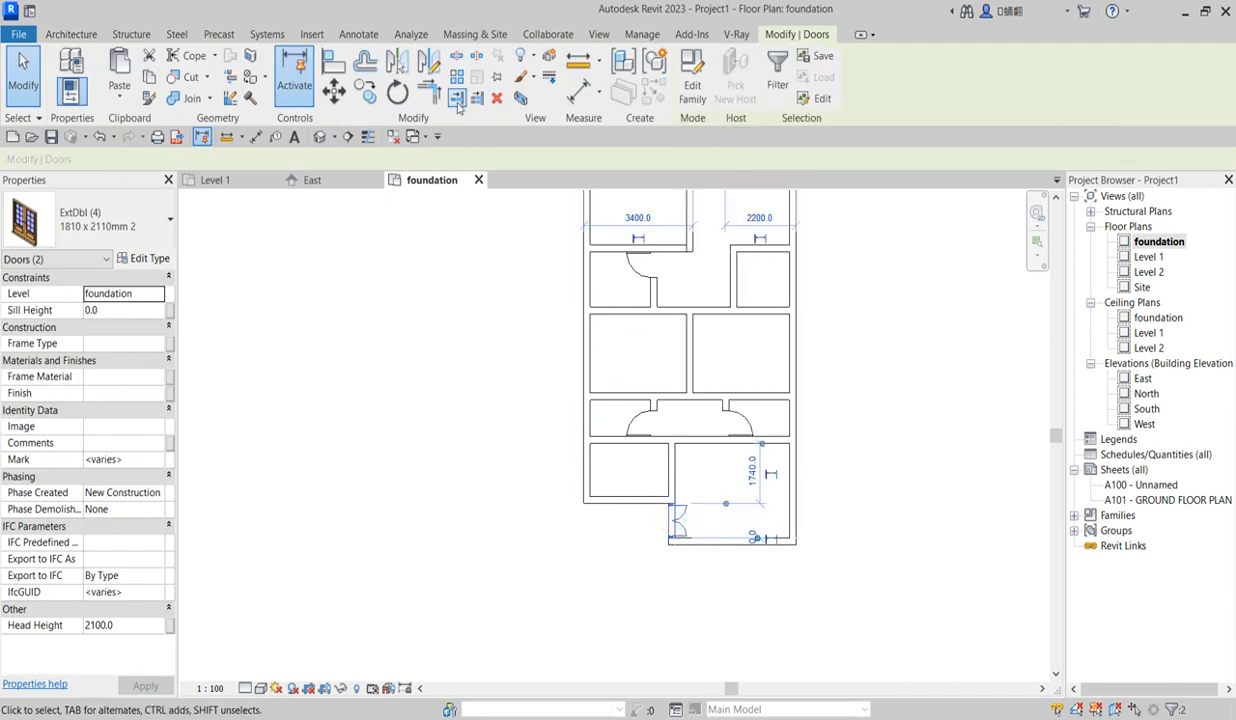
click(497, 98)
Delete all M_Single-Flush toil door instances visible in the foundation plan
click(636, 420)
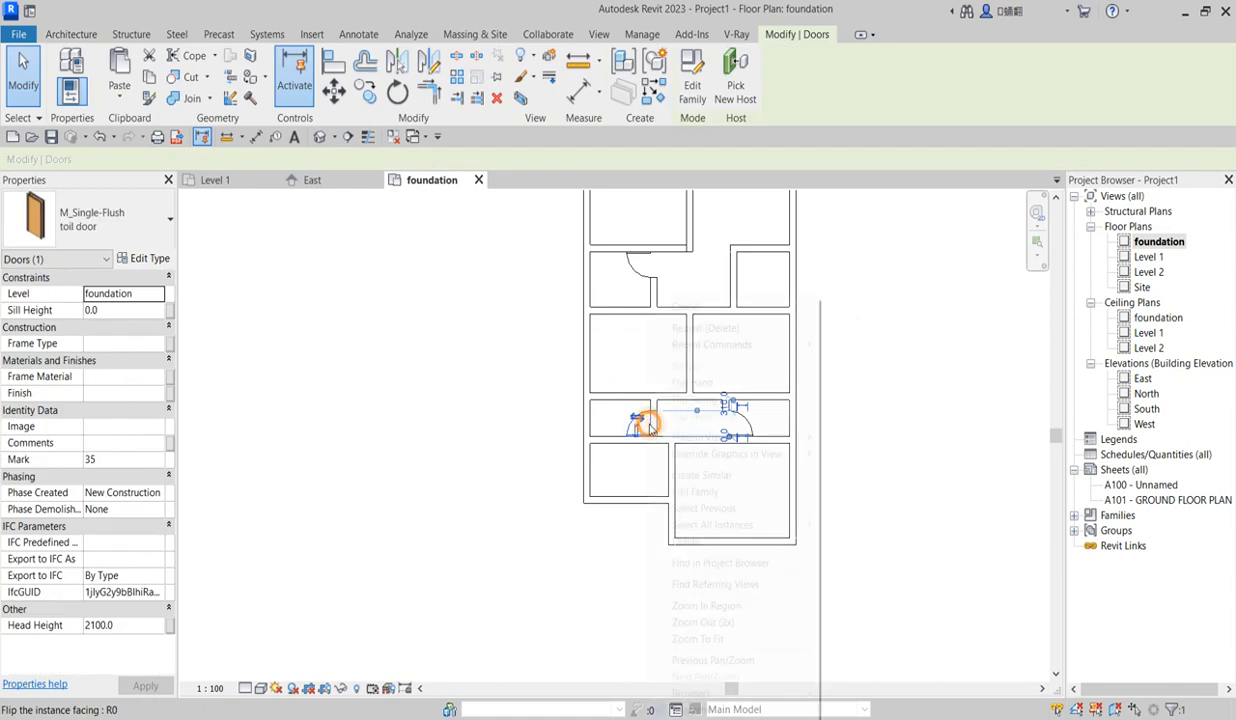
right_click(648, 420)
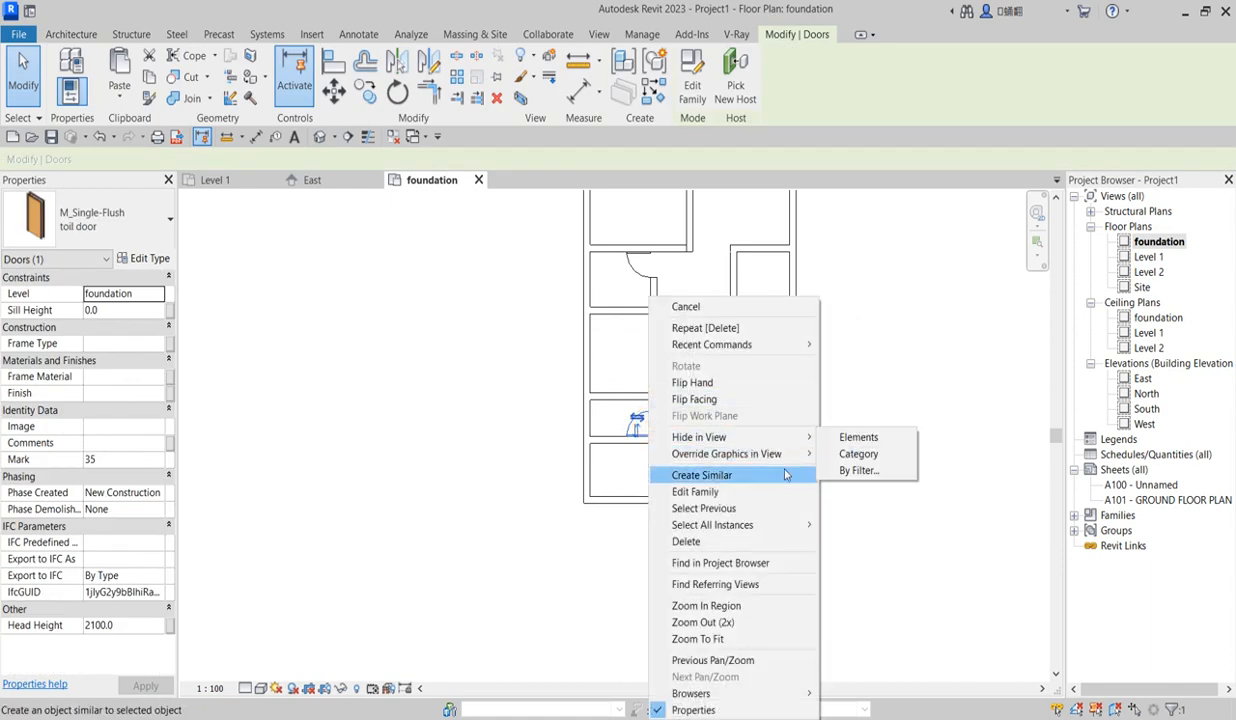
mouse_move(778, 524)
click(850, 525)
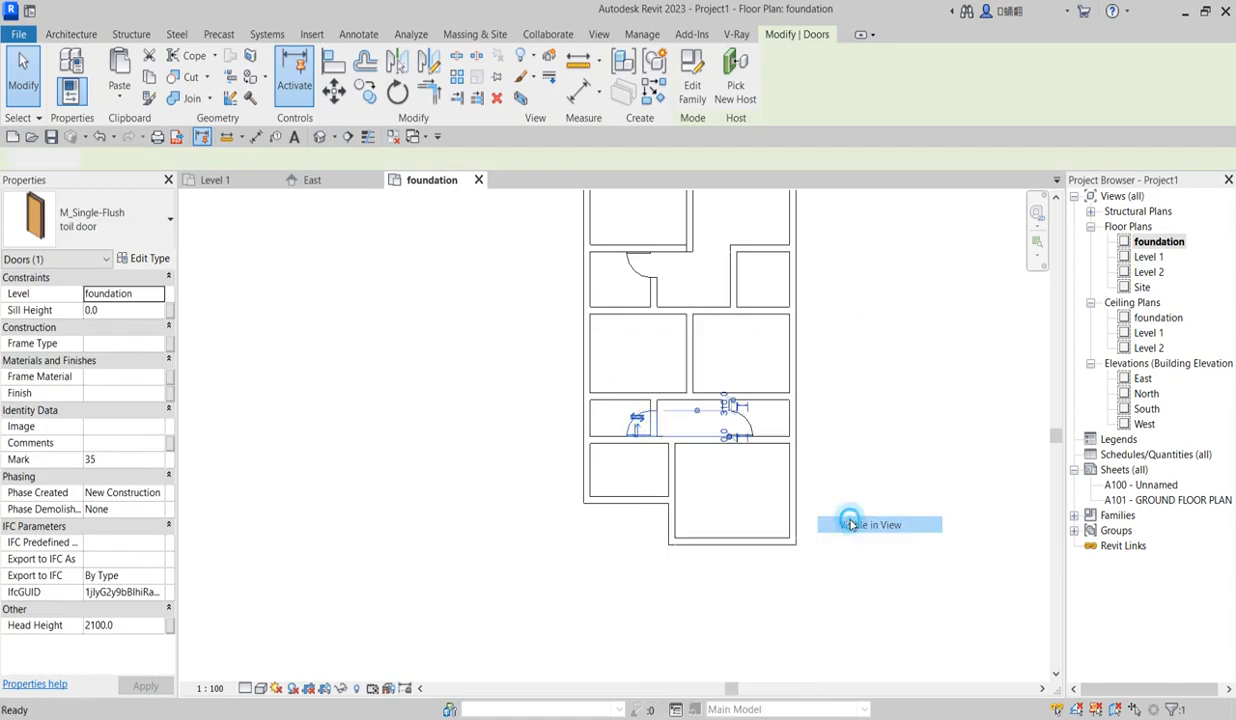
click(593, 557)
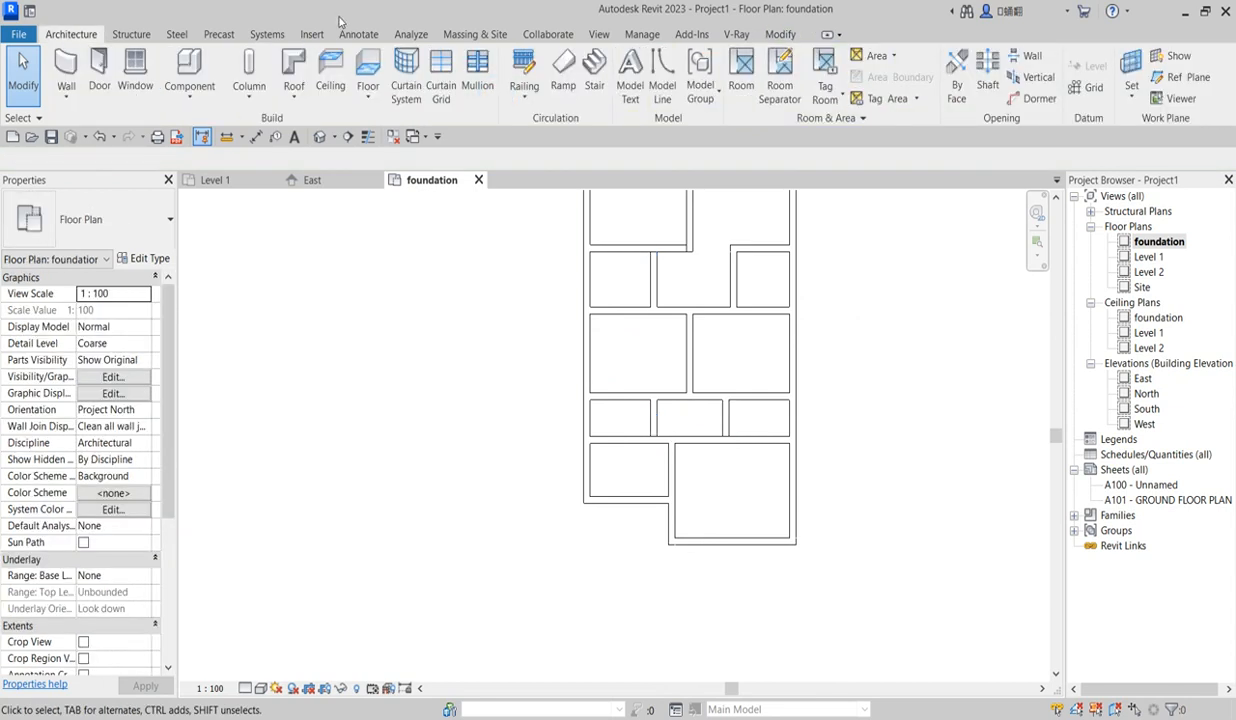
Trim/extend the west exterior foundation wall and the south wall to meet in a closed southwest corner
click(785, 35)
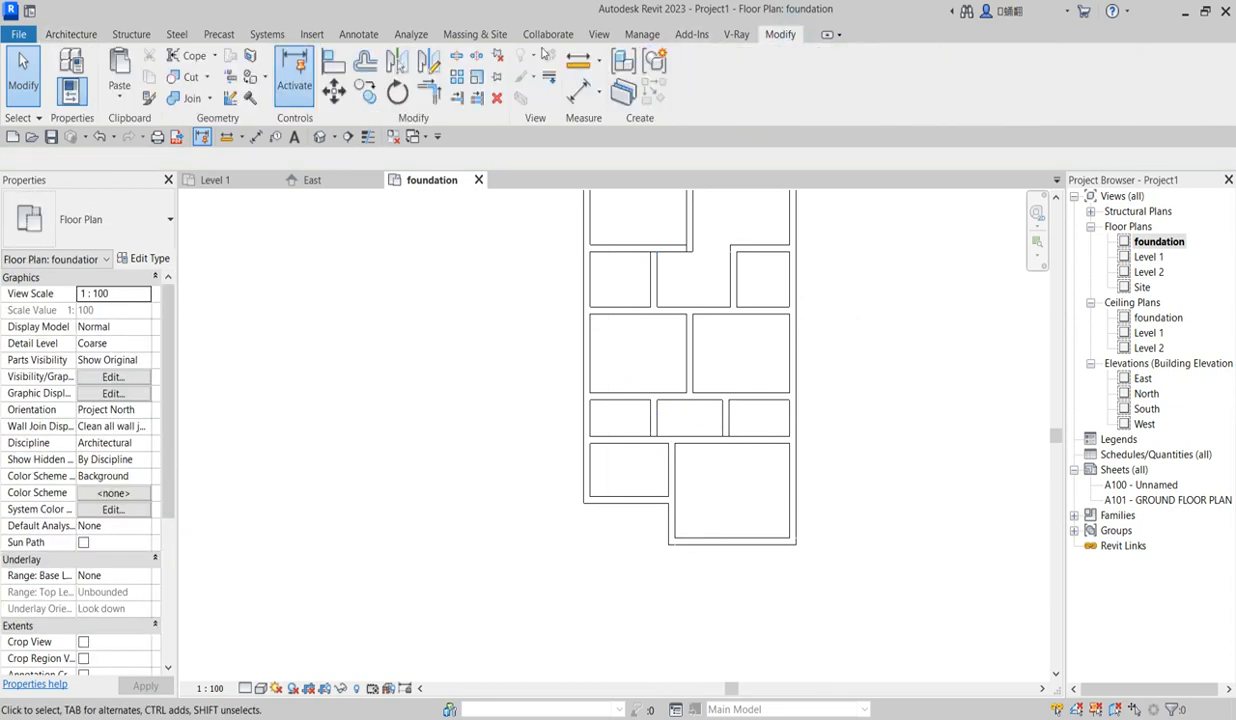
click(433, 92)
click(588, 470)
click(698, 541)
scroll(579, 541, down, 3)
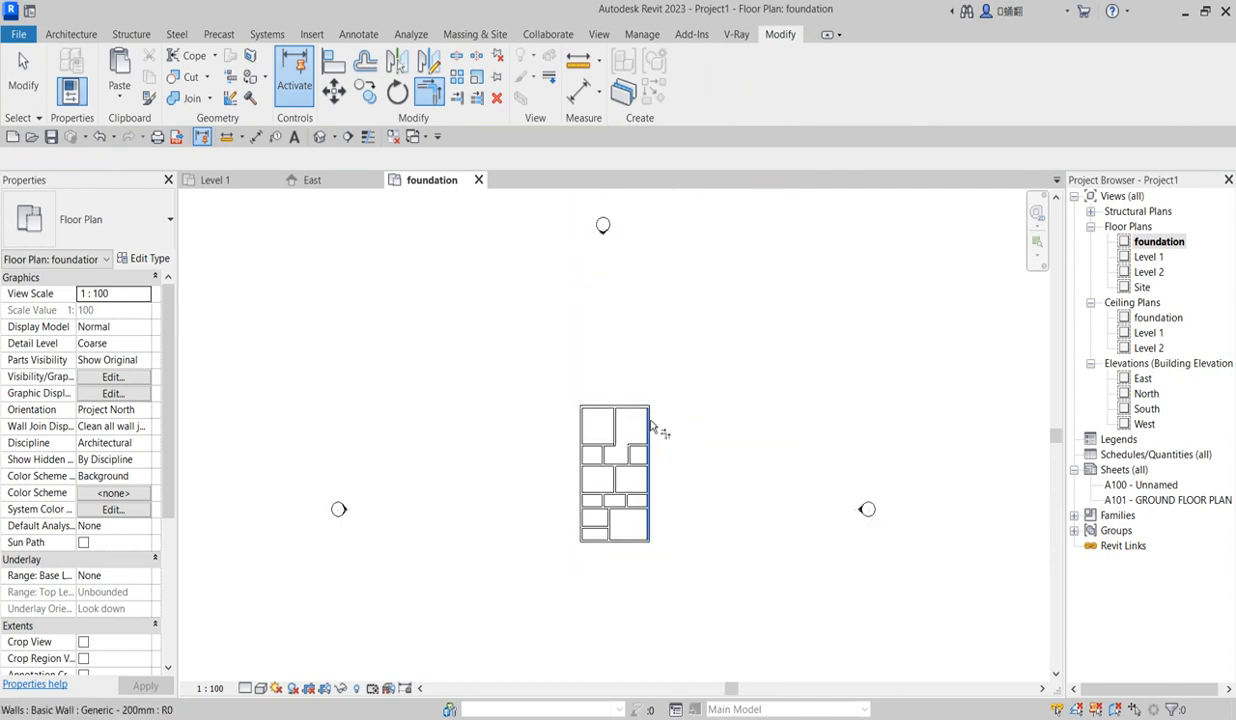
scroll(655, 425, up, 2)
right_click(656, 326)
click(697, 338)
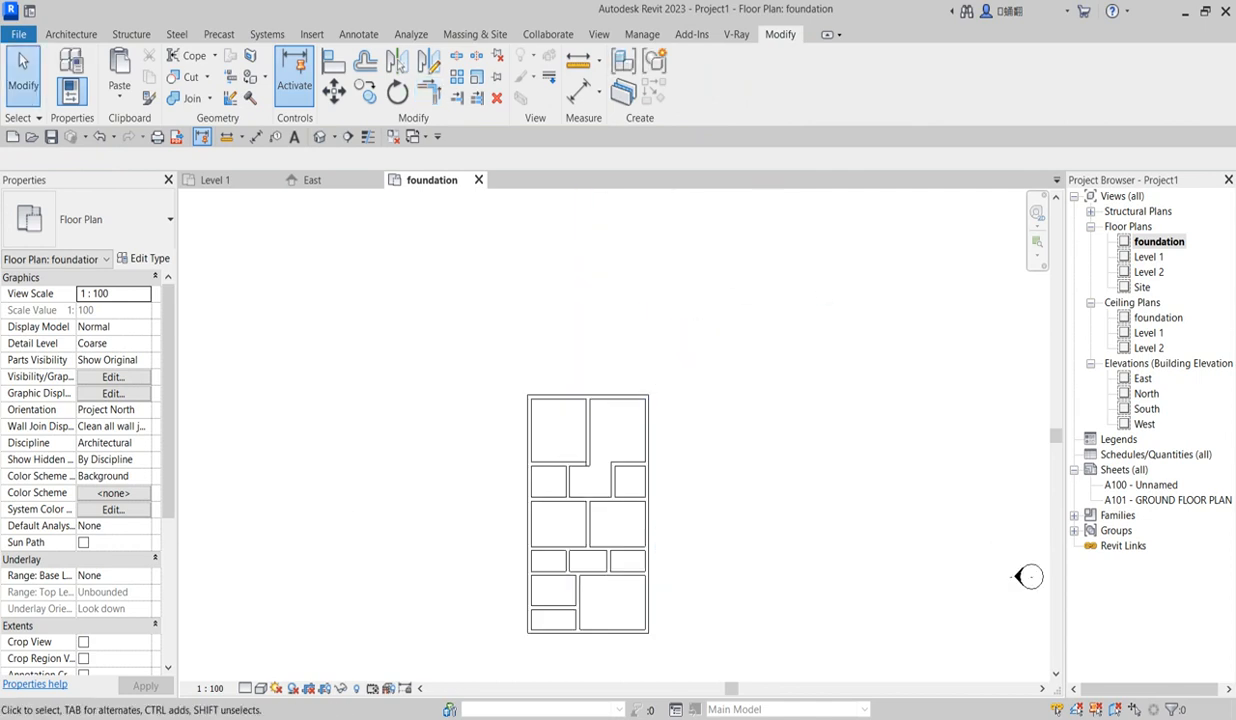
In the Level 1 floor plan, start placing M_Fixed 0610 x 0610mm windows with a head height of 2100
double_click(1150, 257)
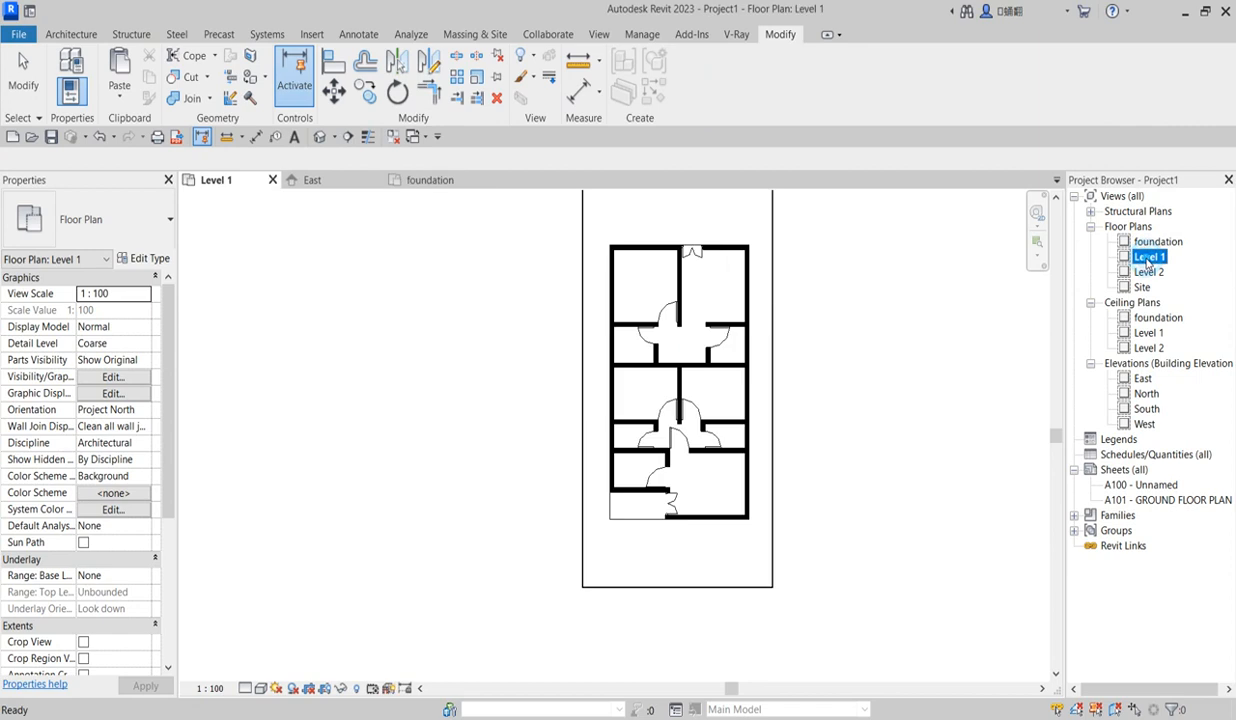
scroll(585, 451, down, 3)
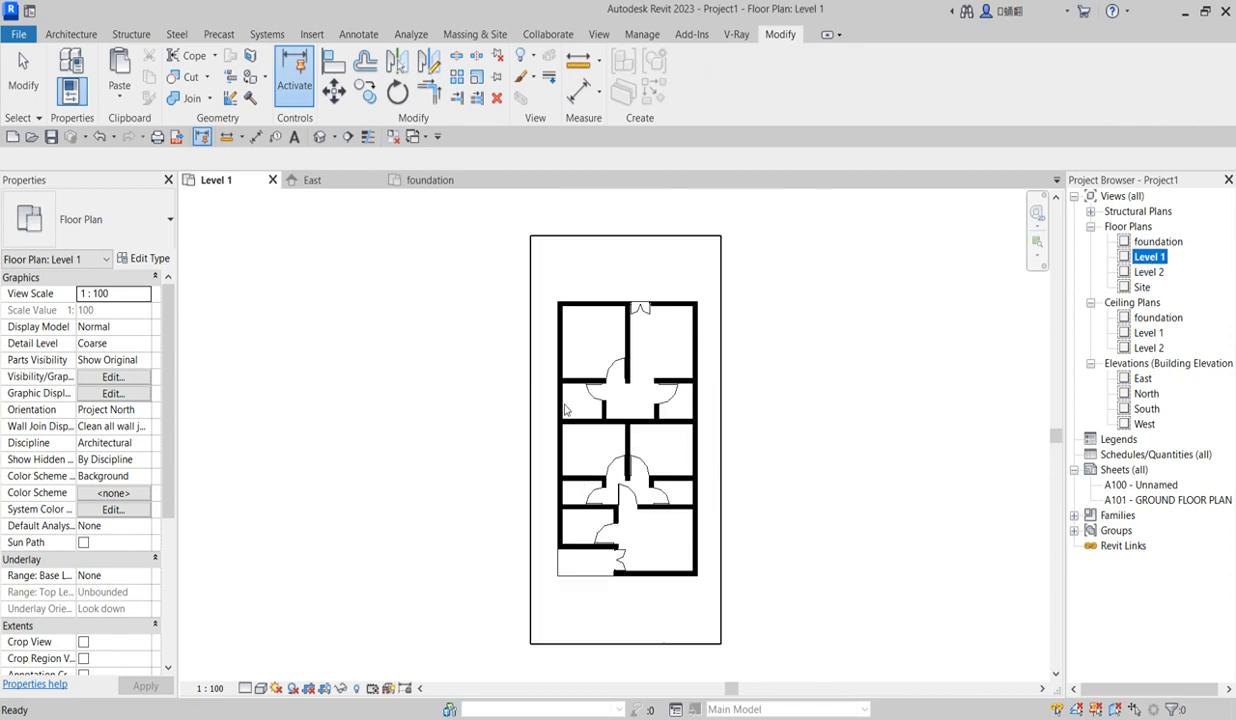
click(71, 35)
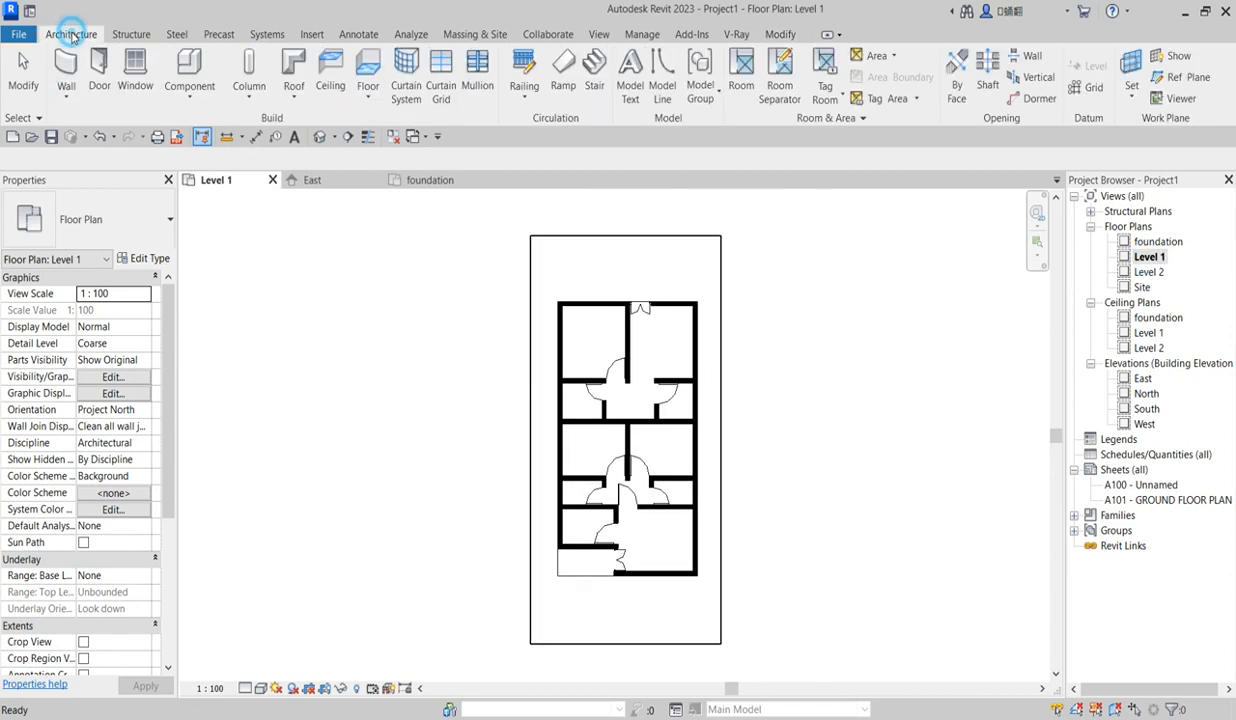
click(137, 78)
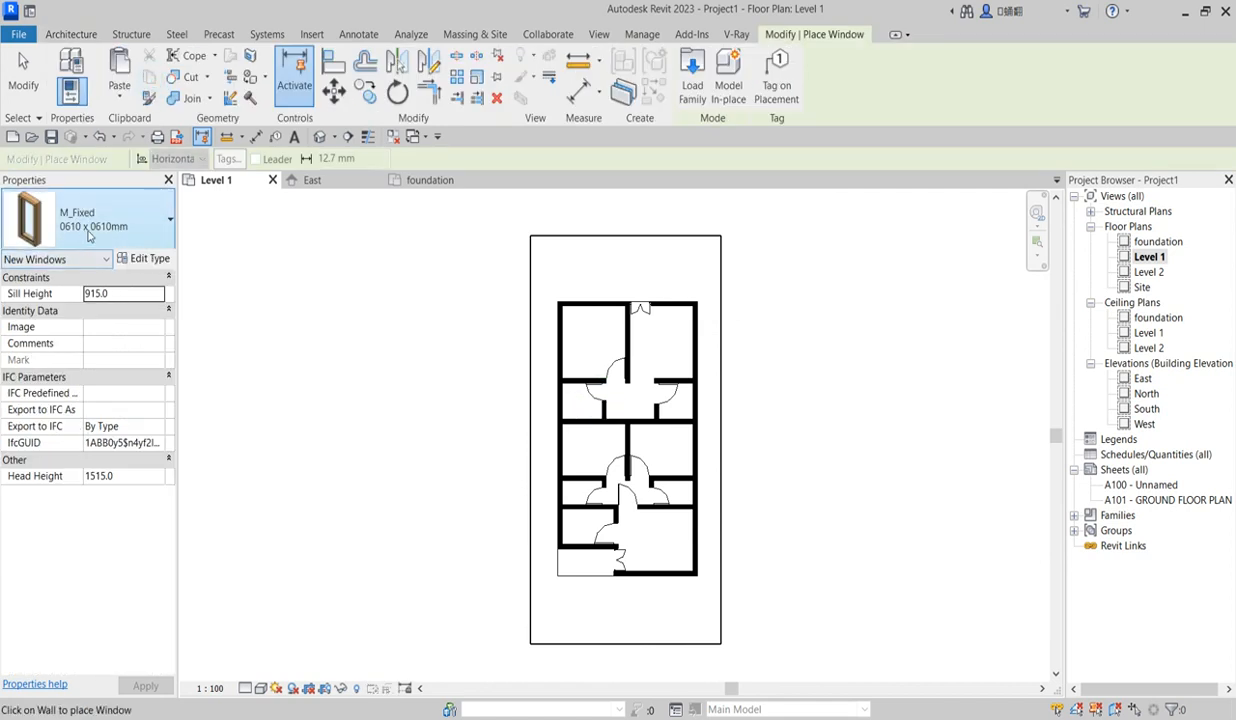
click(131, 478)
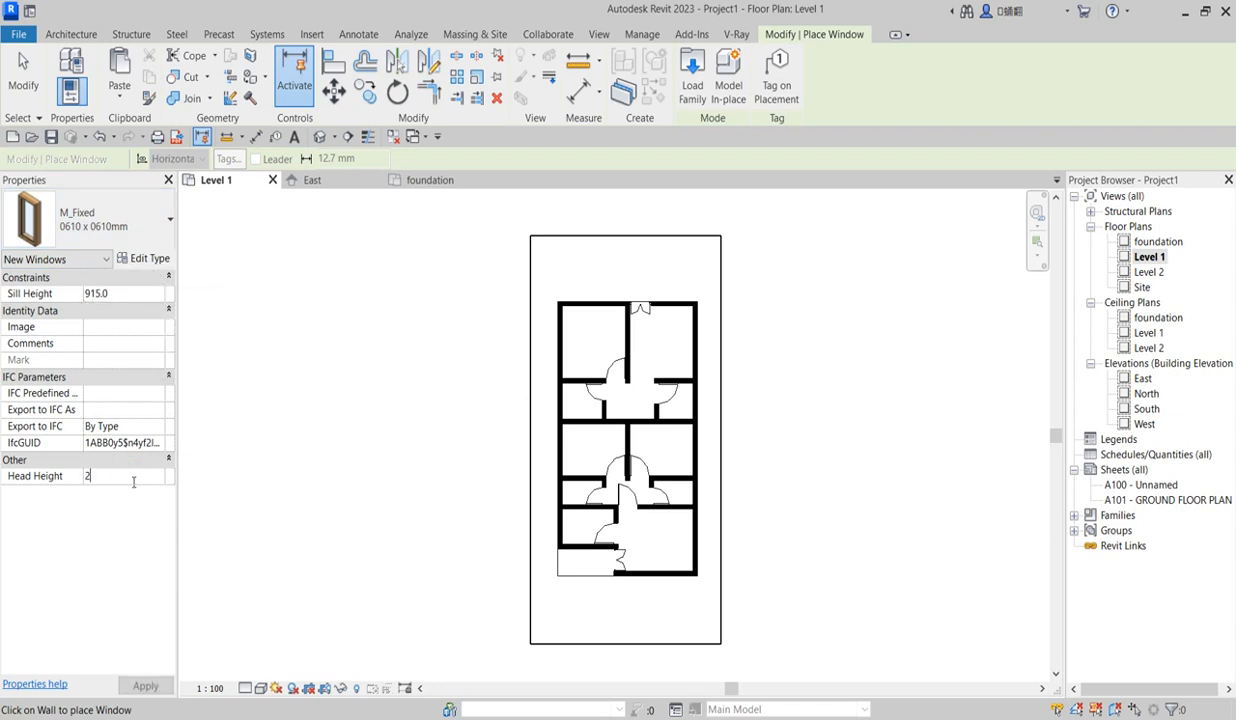
key(Return)
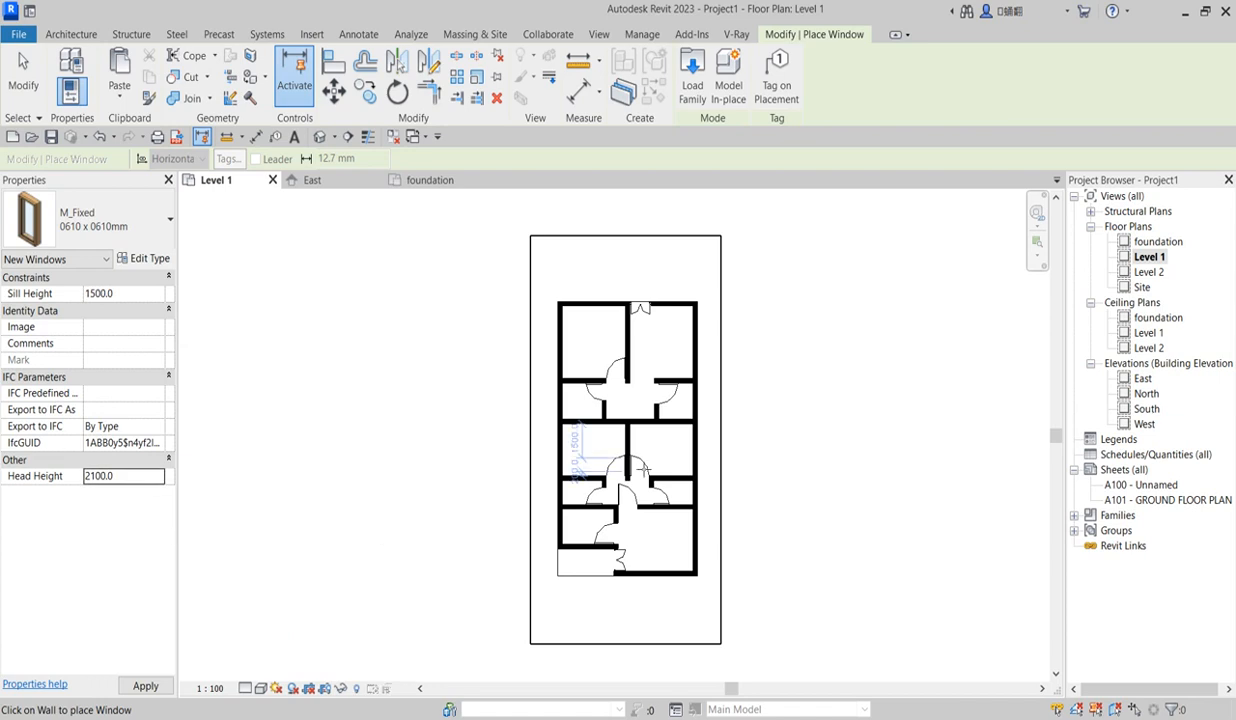
Review the M_Fixed type dimensions and place one window centred in the west wall of the upper-left small room
scroll(561, 416, up, 4)
click(140, 258)
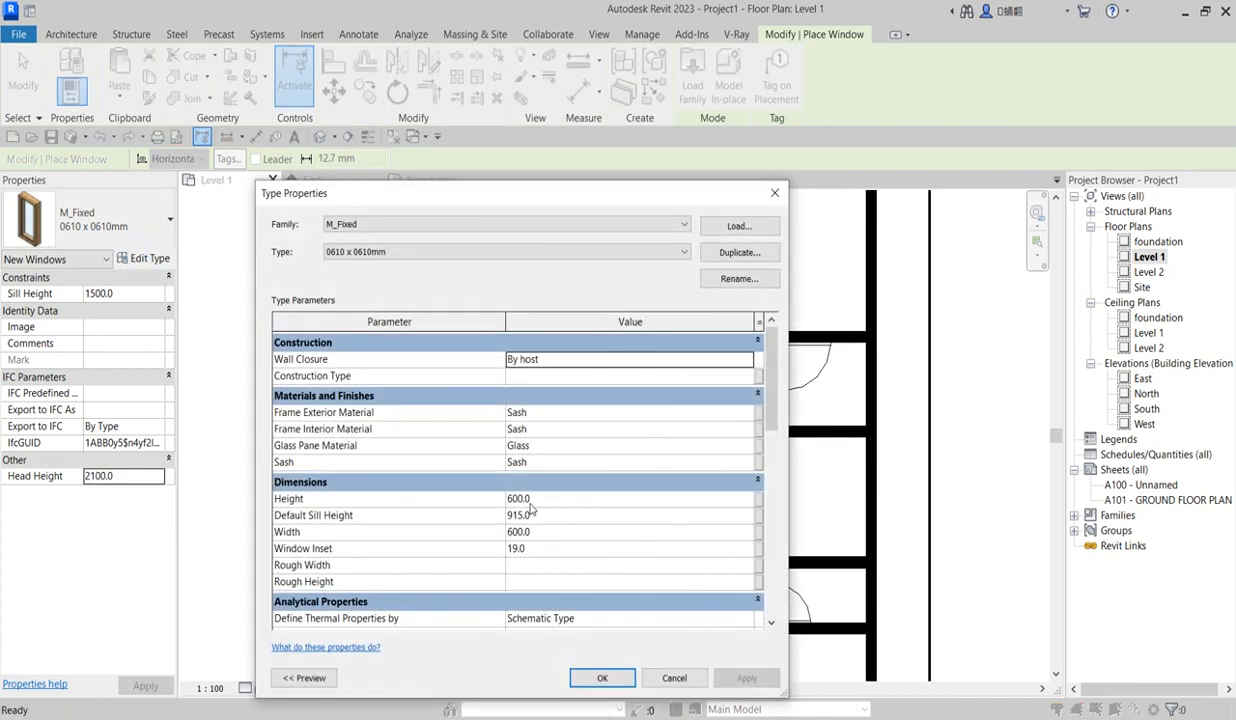
click(601, 679)
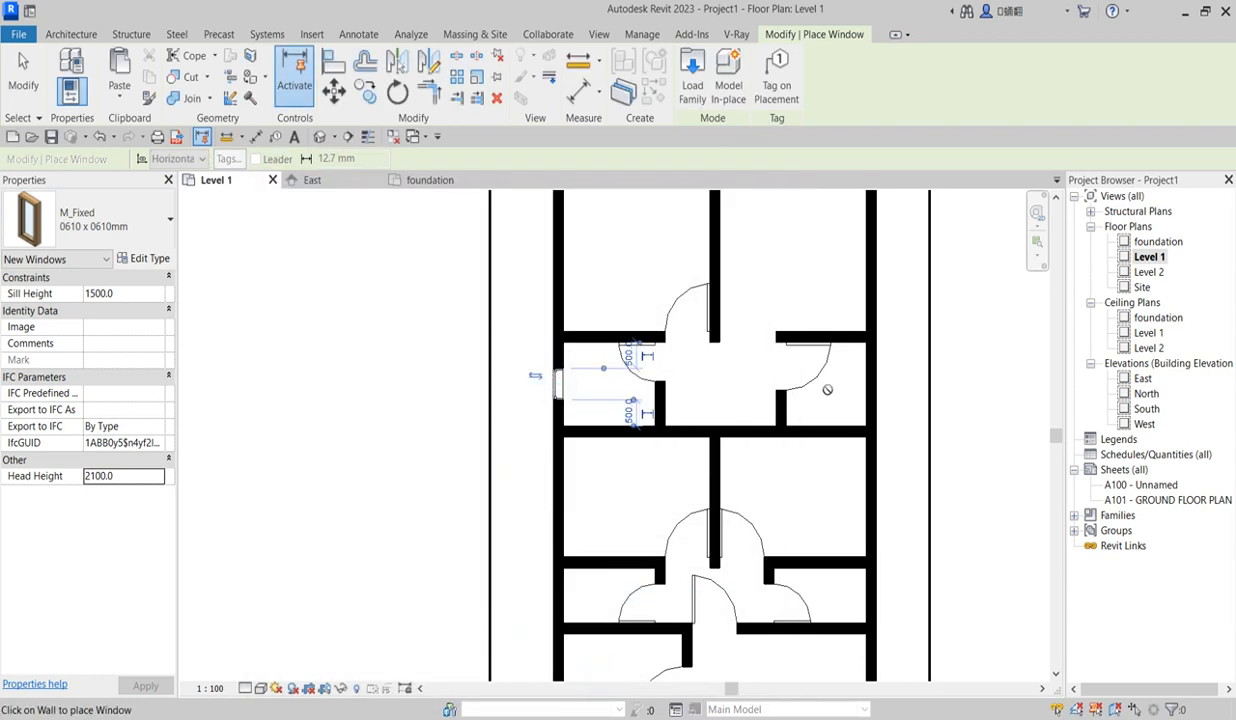
Place M_Fixed 0610 x 0610mm windows centred in the west and east exterior walls of the two lower small rooms
scroll(680, 390, down, 3)
scroll(645, 450, up, 3)
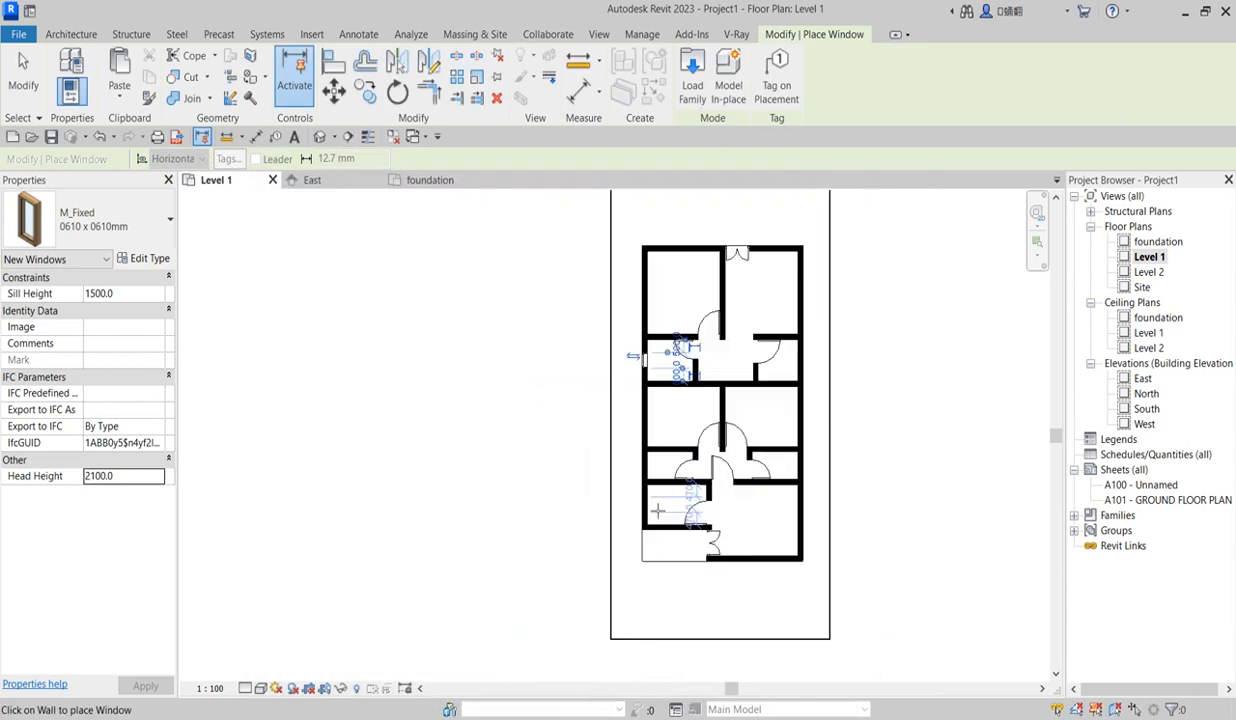
click(646, 458)
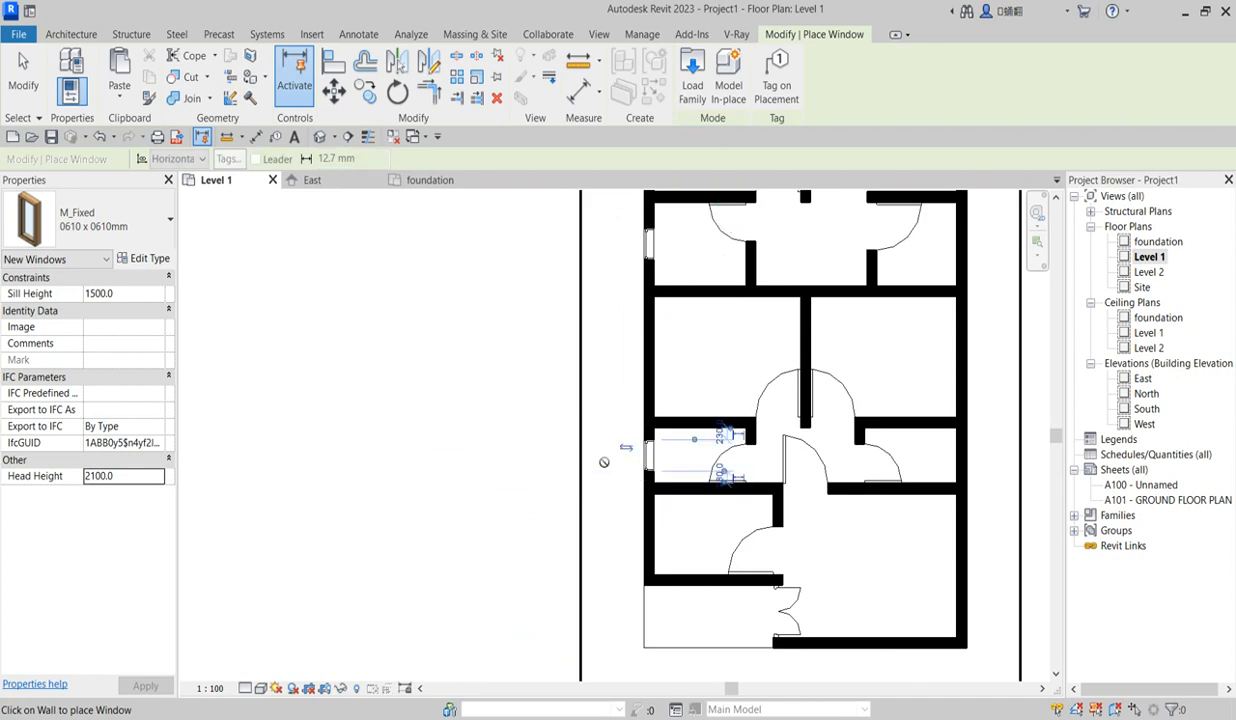
scroll(847, 458, down, 3)
scroll(799, 468, up, 2)
click(775, 458)
scroll(775, 460, down, 3)
scroll(758, 382, up, 2)
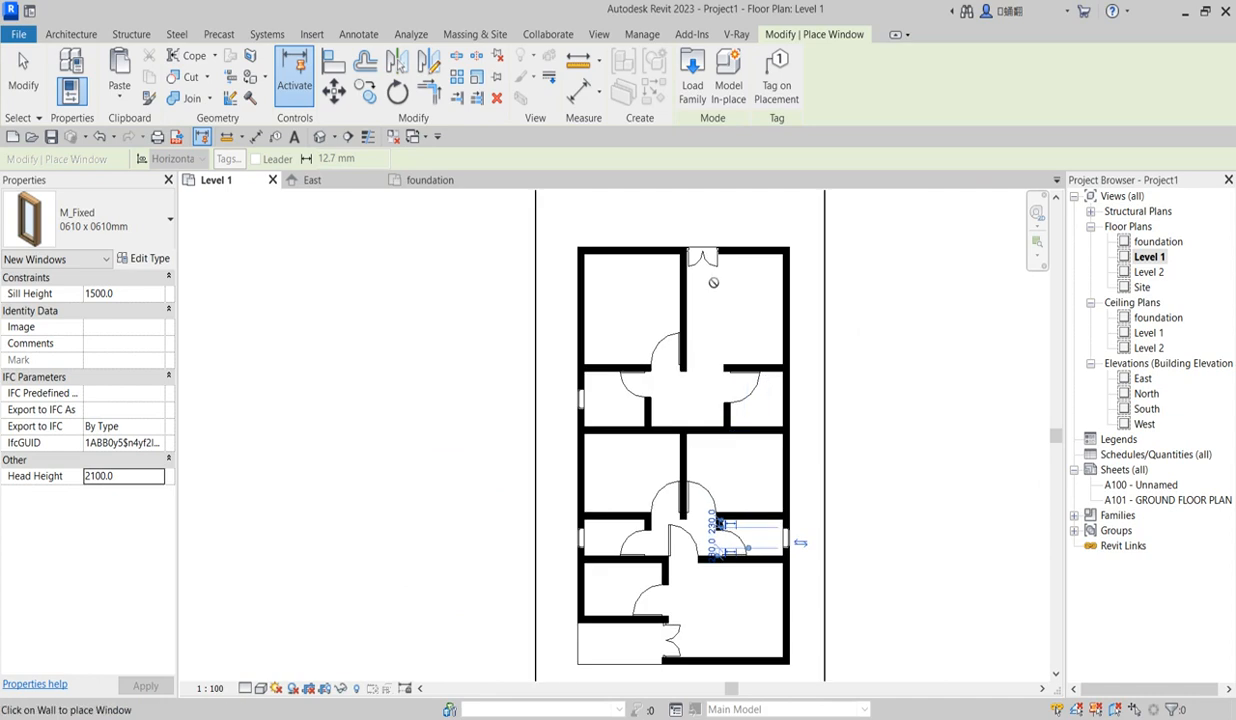
right_click(723, 290)
click(723, 292)
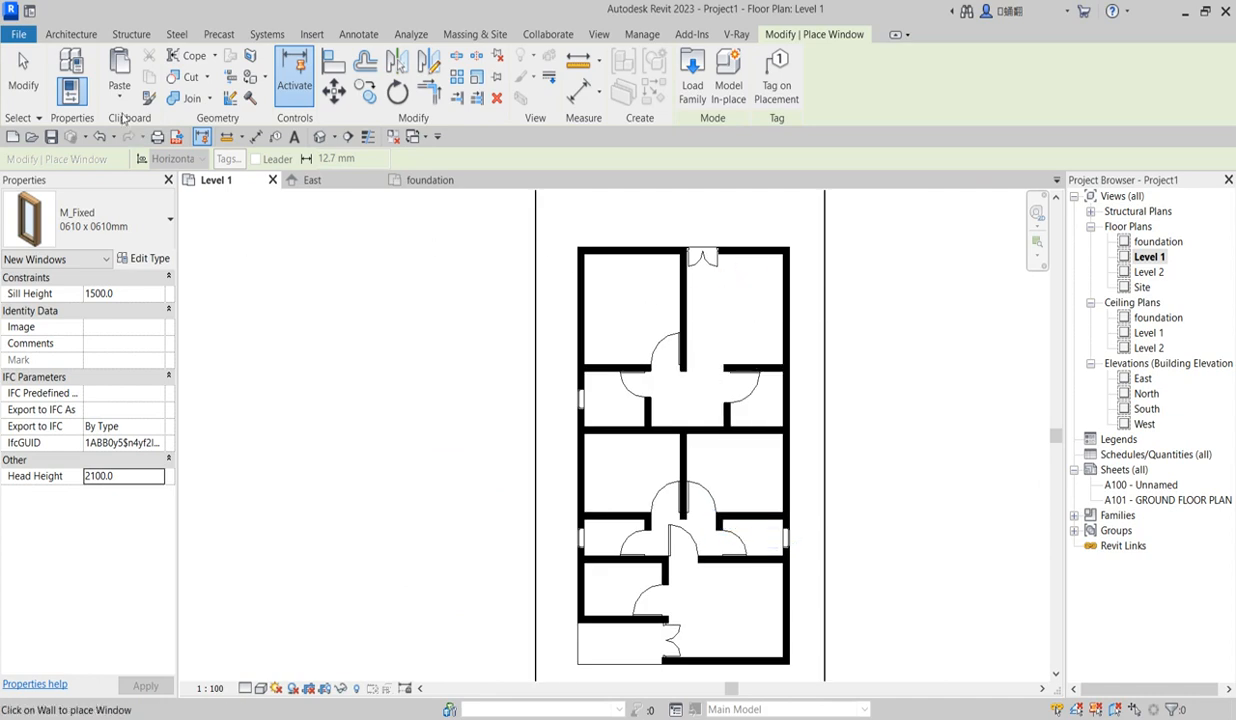
Switch the window type to M_Window-Casement-Double 850 x 900mm and set its head height to 2100
click(132, 212)
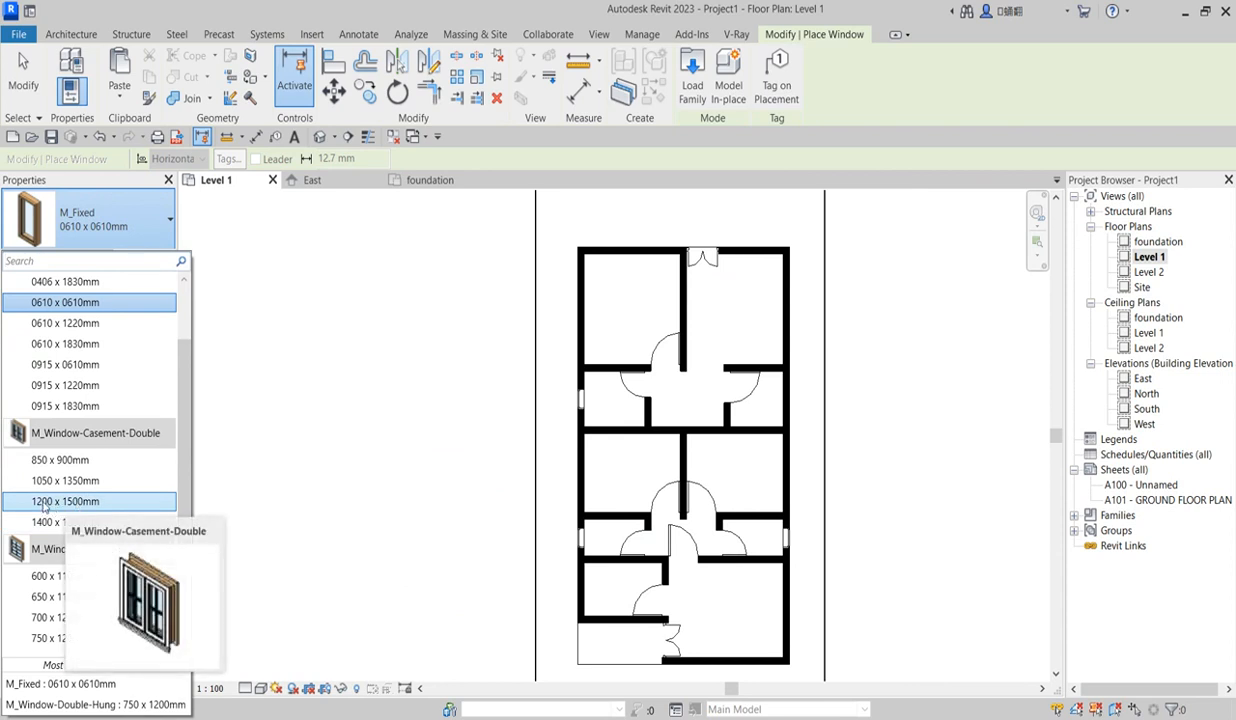
click(51, 461)
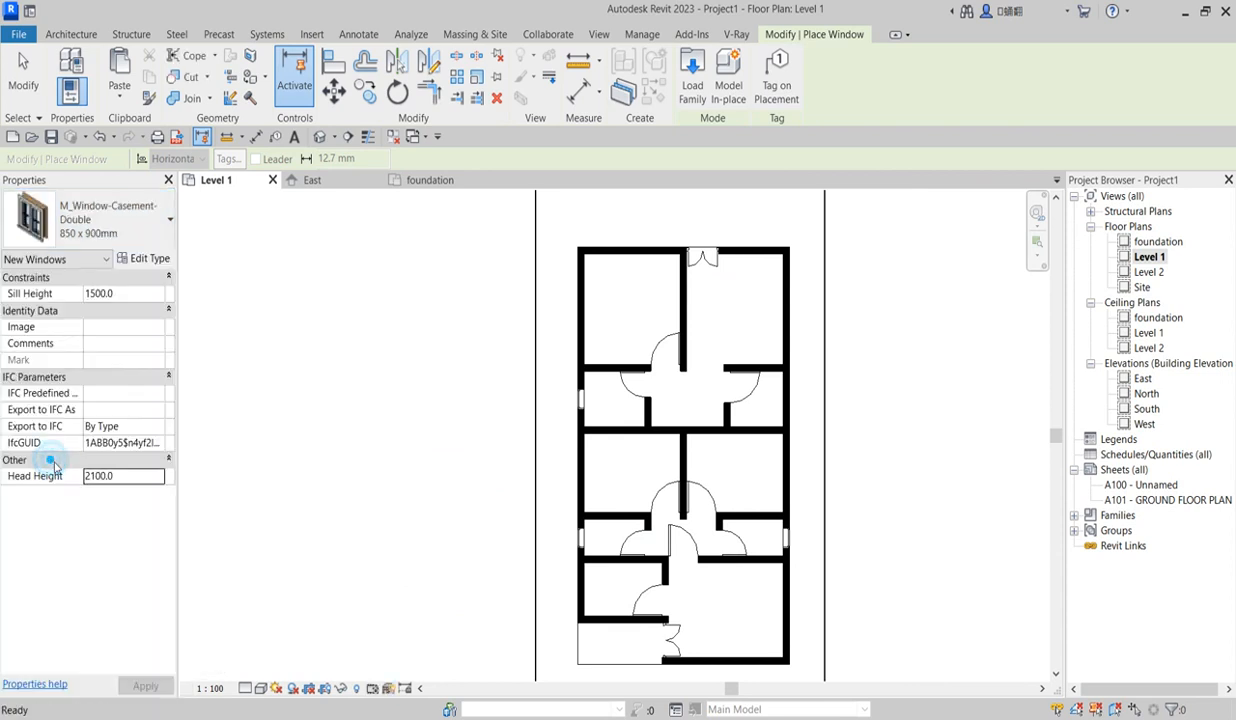
scroll(556, 324, up, 4)
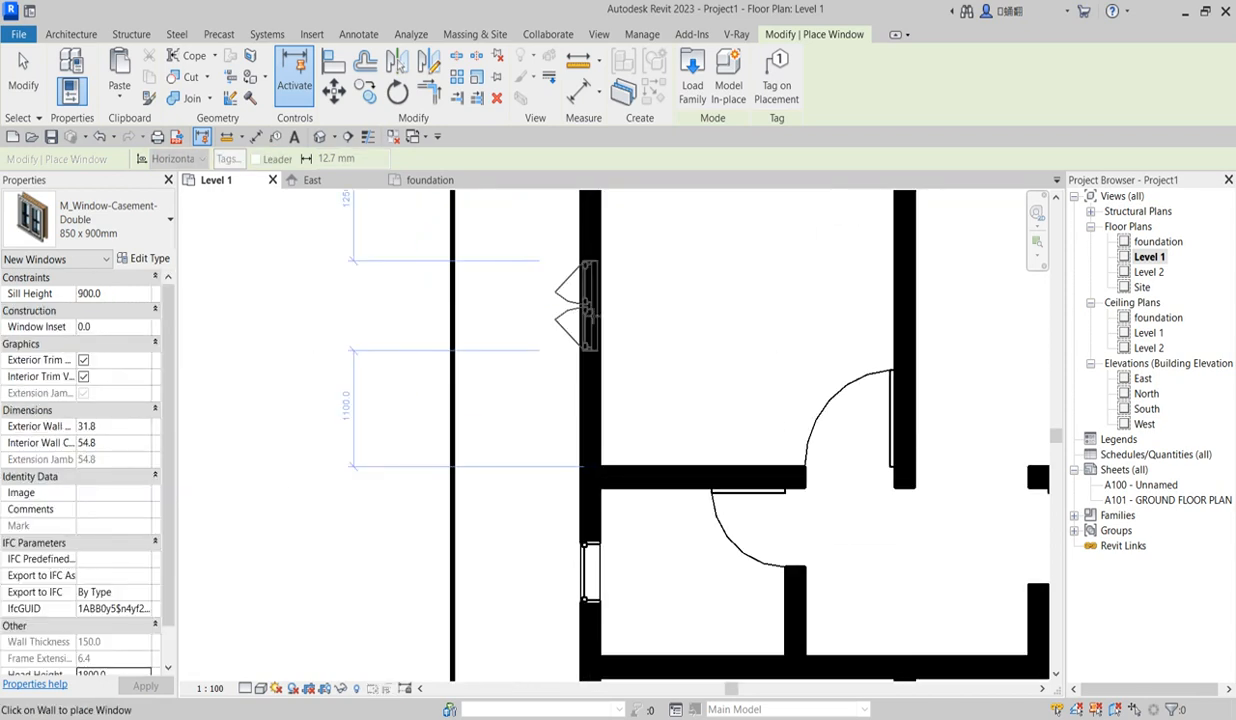
scroll(162, 525, down, 1)
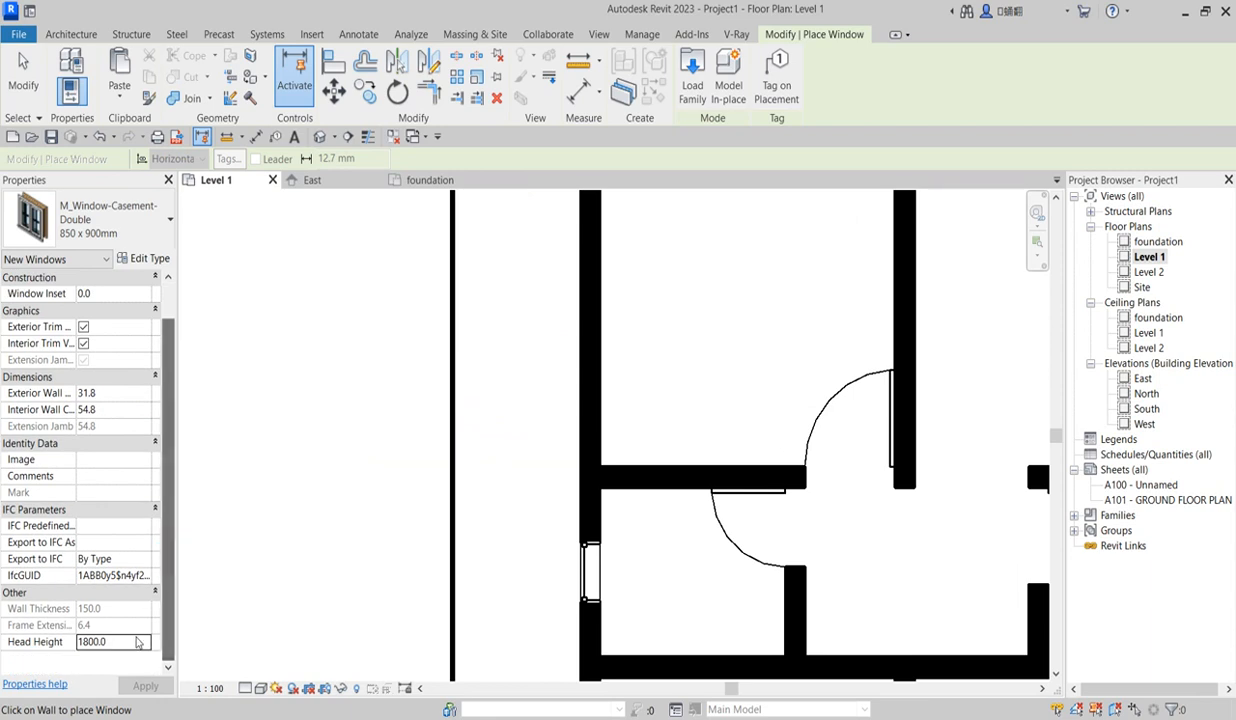
click(142, 645)
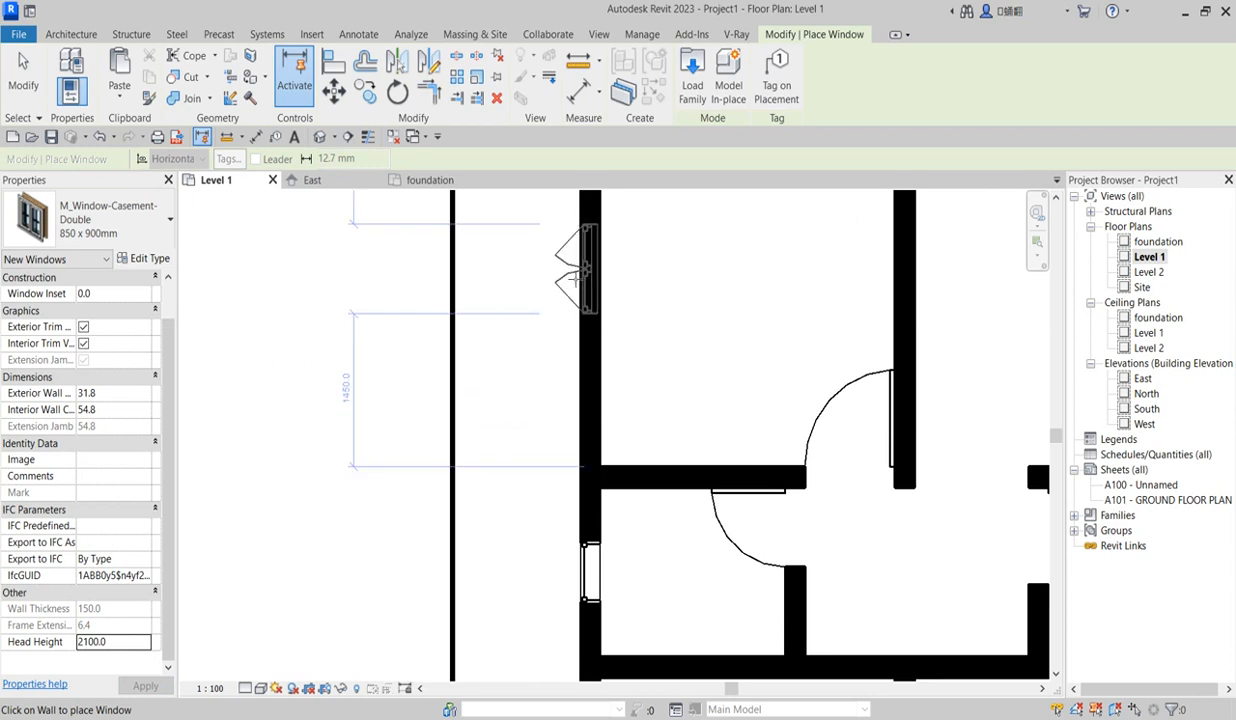
Place double casement windows centred in the west and north exterior walls of the northwest room
scroll(578, 312, down, 3)
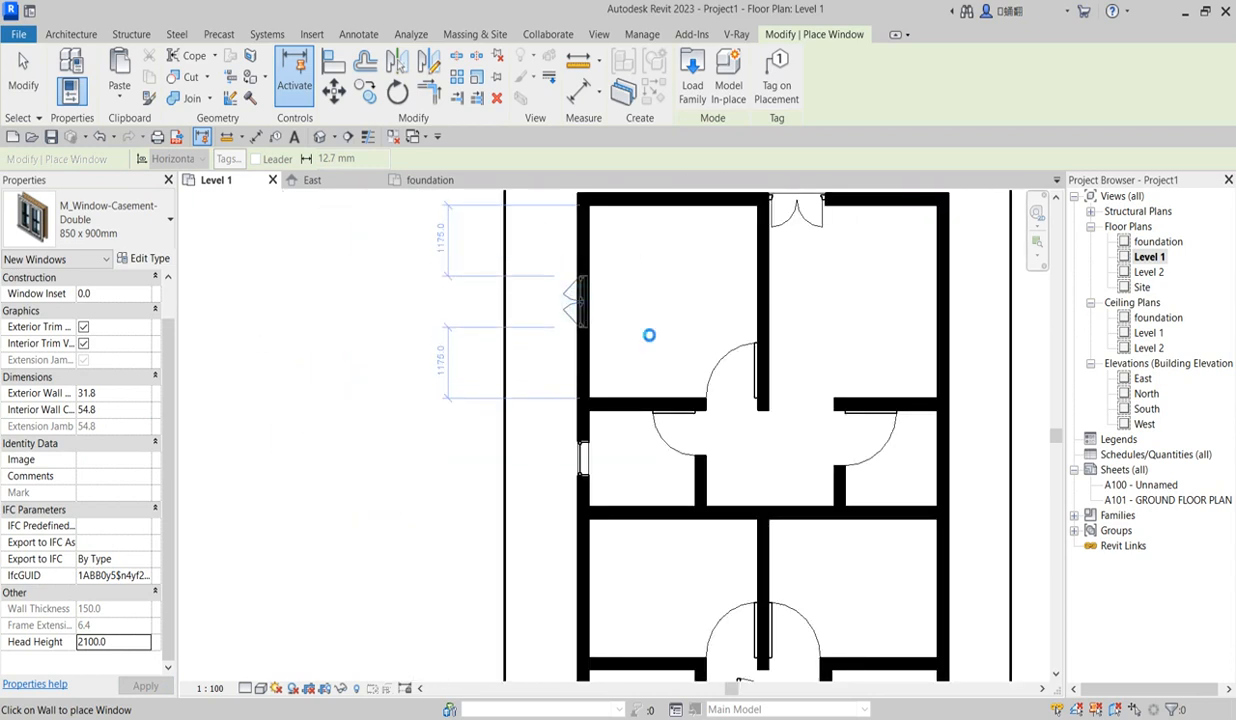
scroll(649, 335, down, 2)
scroll(593, 308, up, 4)
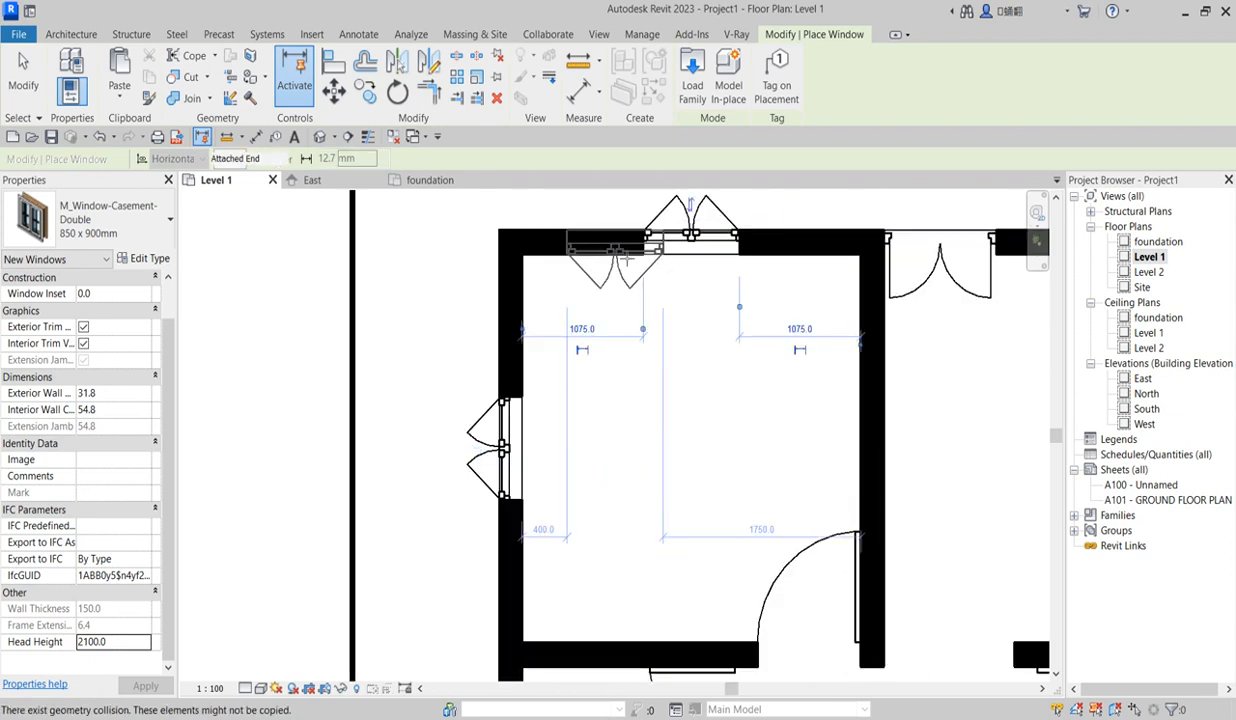
Place double casement windows in the northeast room: one centred in the east wall, one in the north wall east of the double door
scroll(566, 250, down, 4)
scroll(640, 280, up, 5)
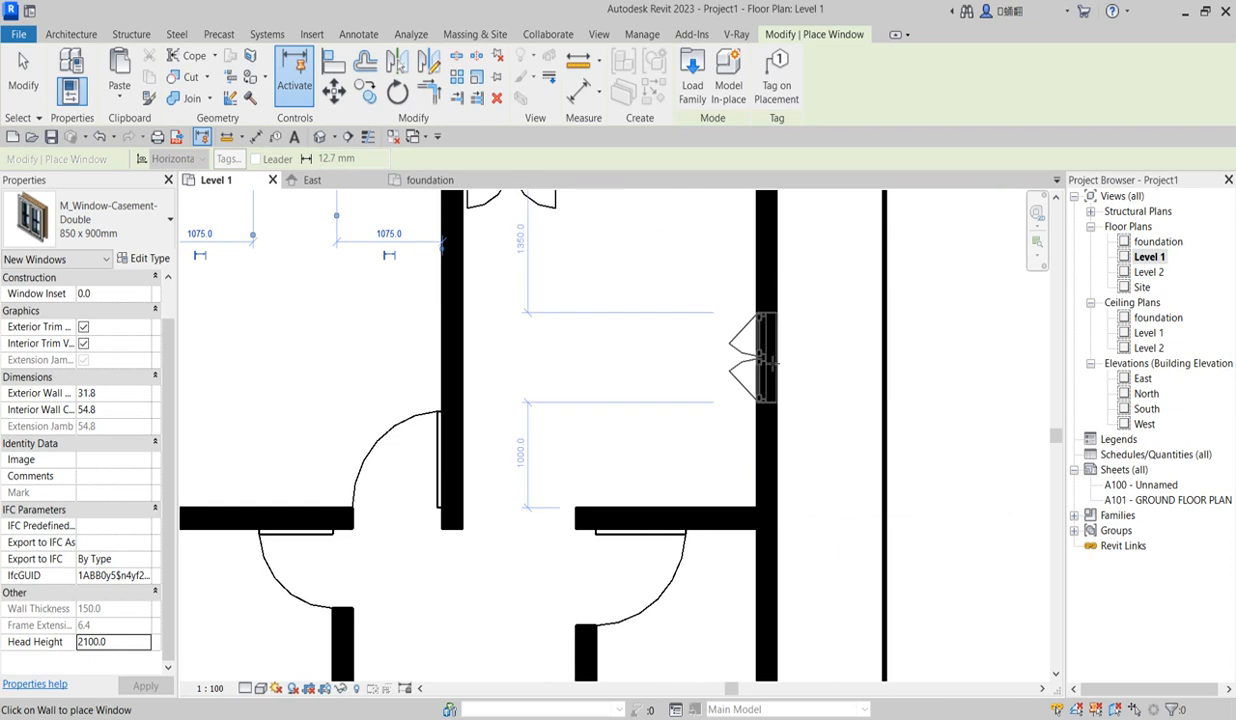
scroll(770, 360, down, 2)
scroll(726, 473, down, 1)
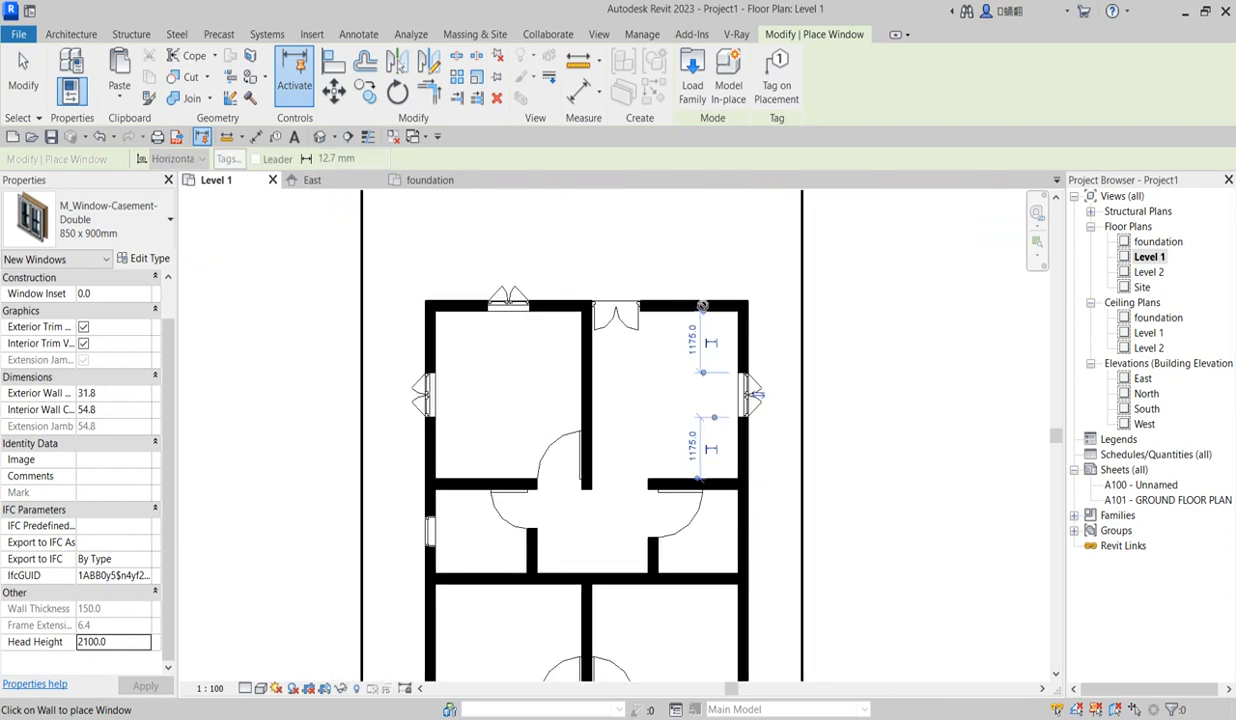
scroll(691, 301, up, 2)
scroll(697, 295, down, 4)
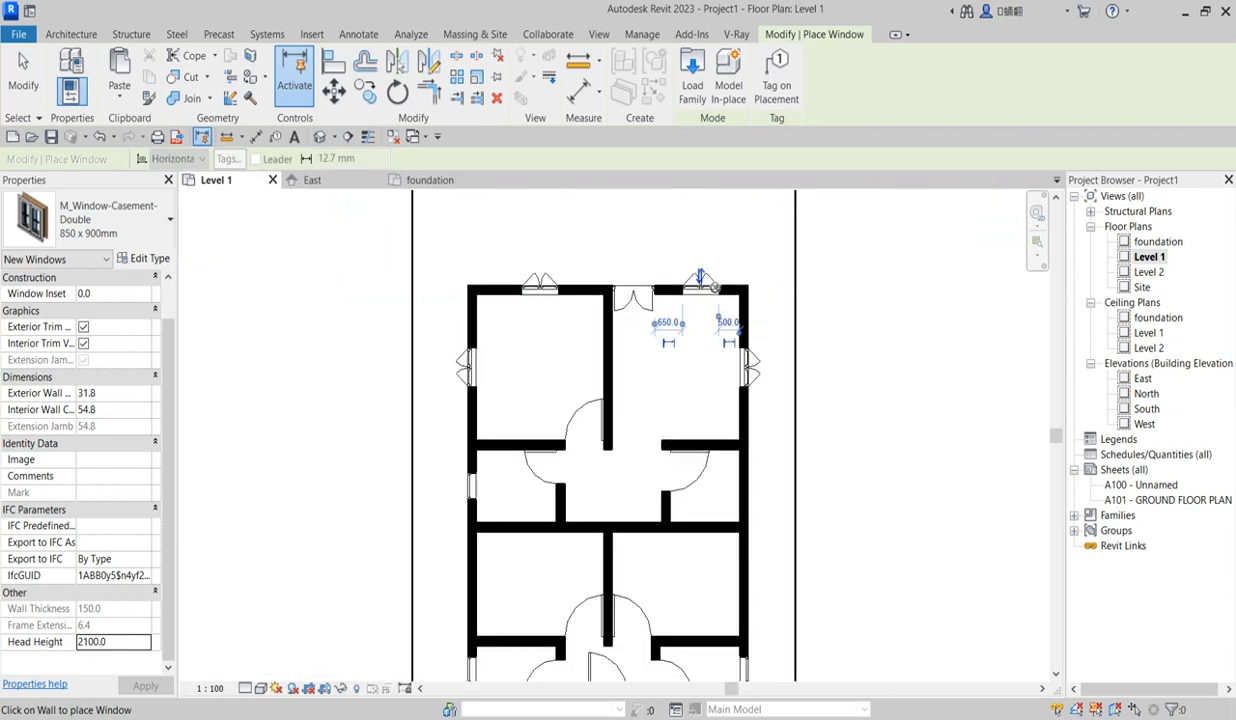
Place double casement windows centred in the west and east exterior walls of the two middle rooms
scroll(746, 343, up, 2)
scroll(718, 322, down, 2)
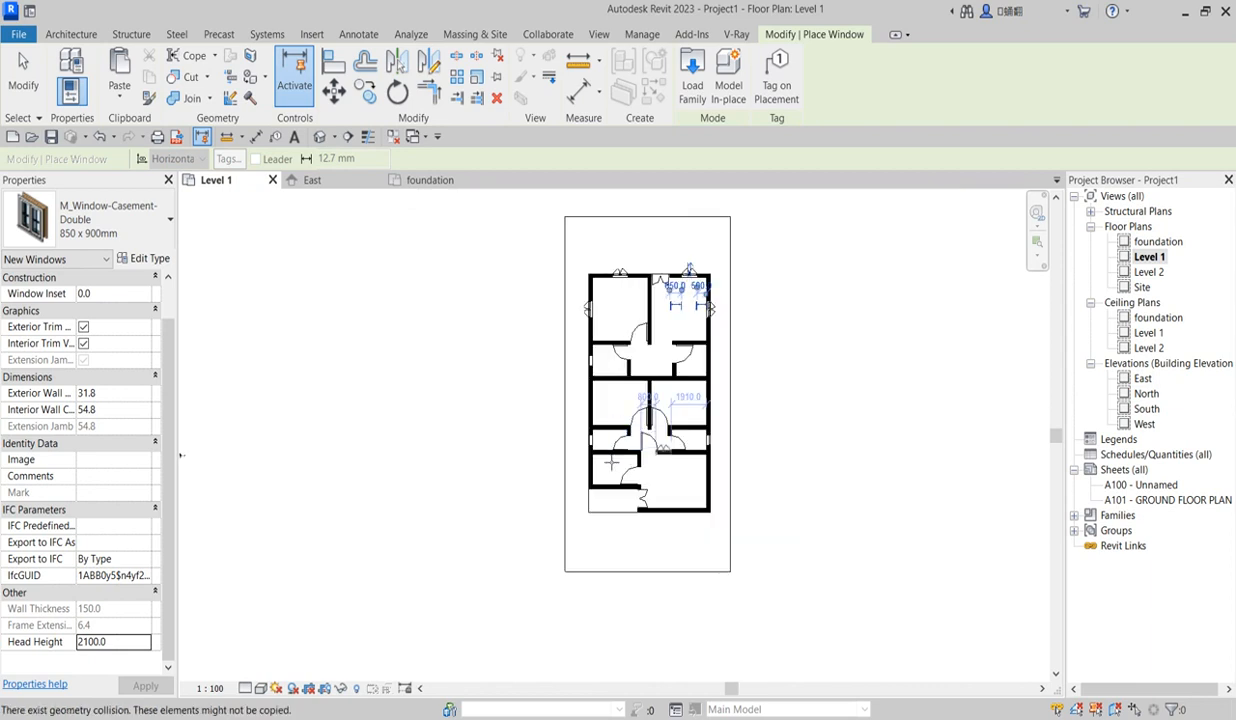
scroll(603, 405, up, 1)
scroll(603, 405, up, 2)
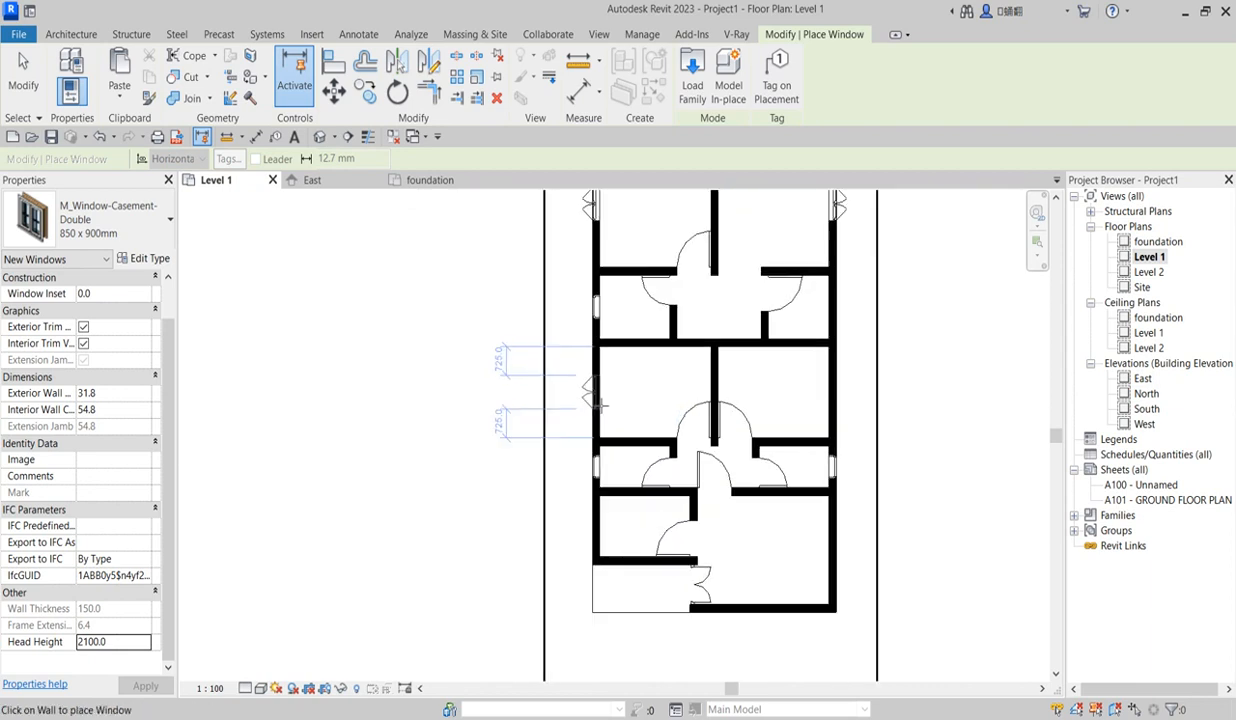
click(593, 397)
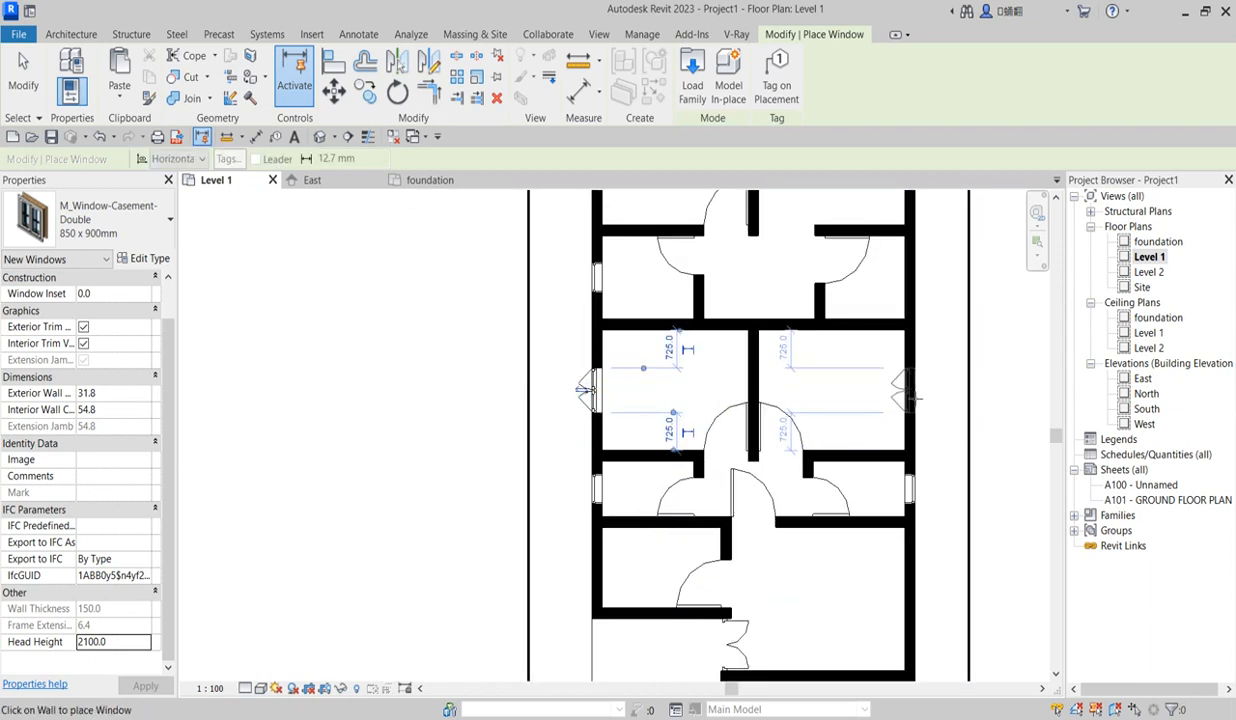
scroll(912, 389, up, 2)
Place a double casement window centred in the east wall of the large southeast room, facing outwards
scroll(821, 312, down, 2)
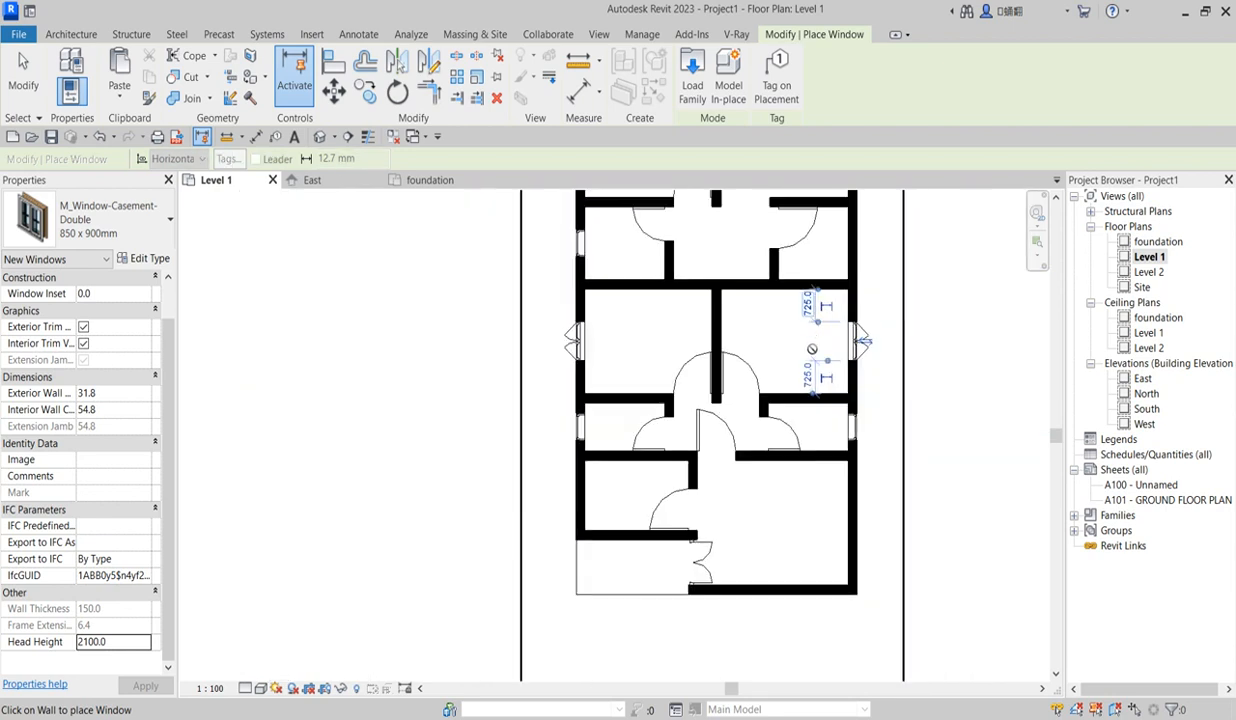
scroll(855, 432, up, 2)
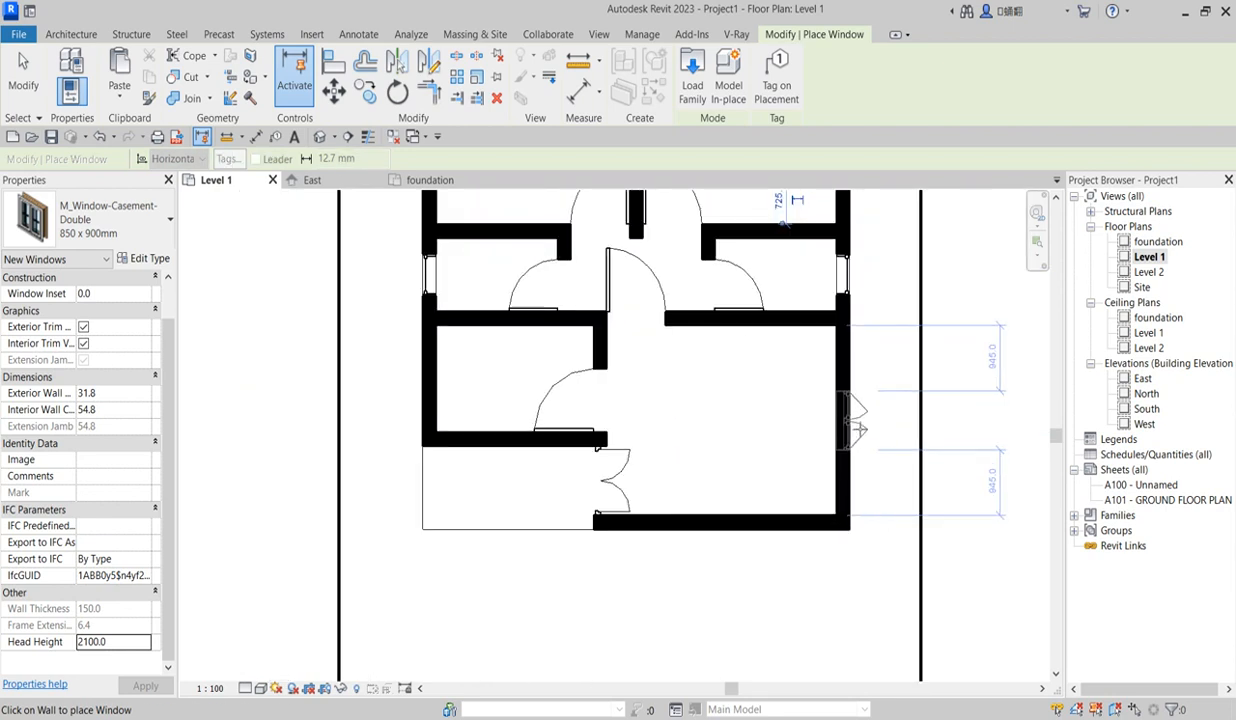
click(853, 422)
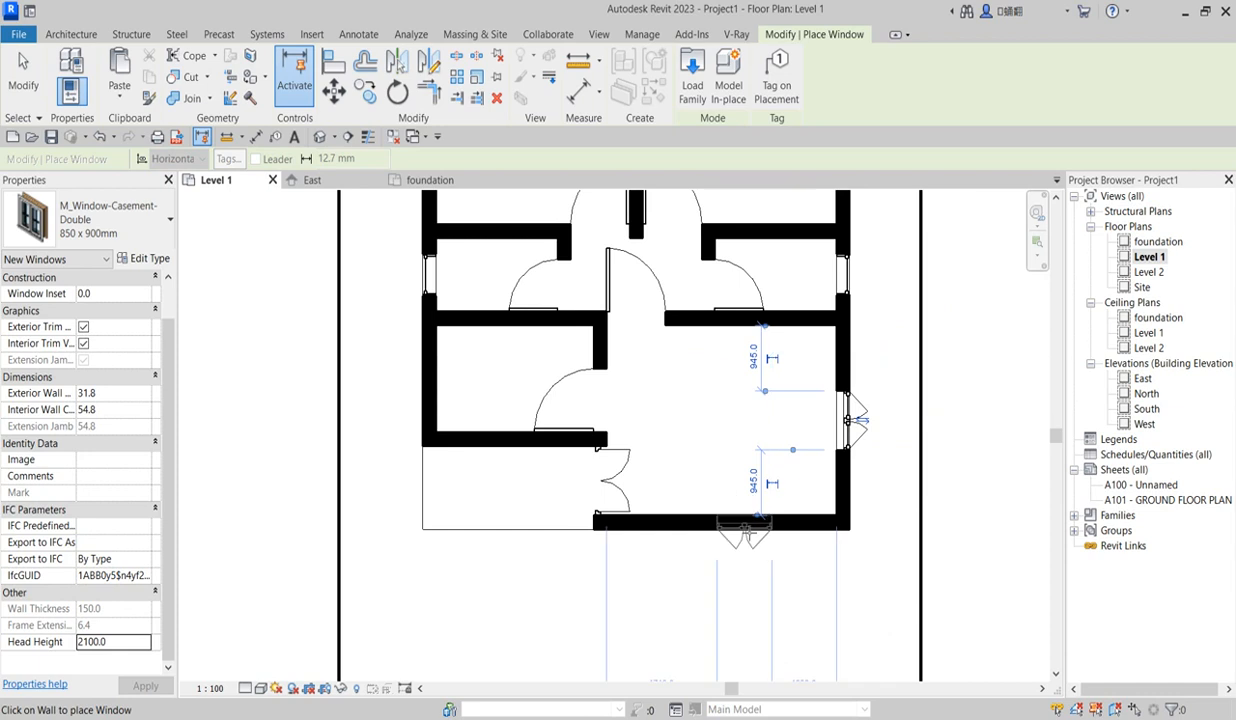
Place double casement windows in the large southeast room's south wall and the small southwest room's west wall, both facing outwards
click(741, 527)
scroll(641, 500, down, 2)
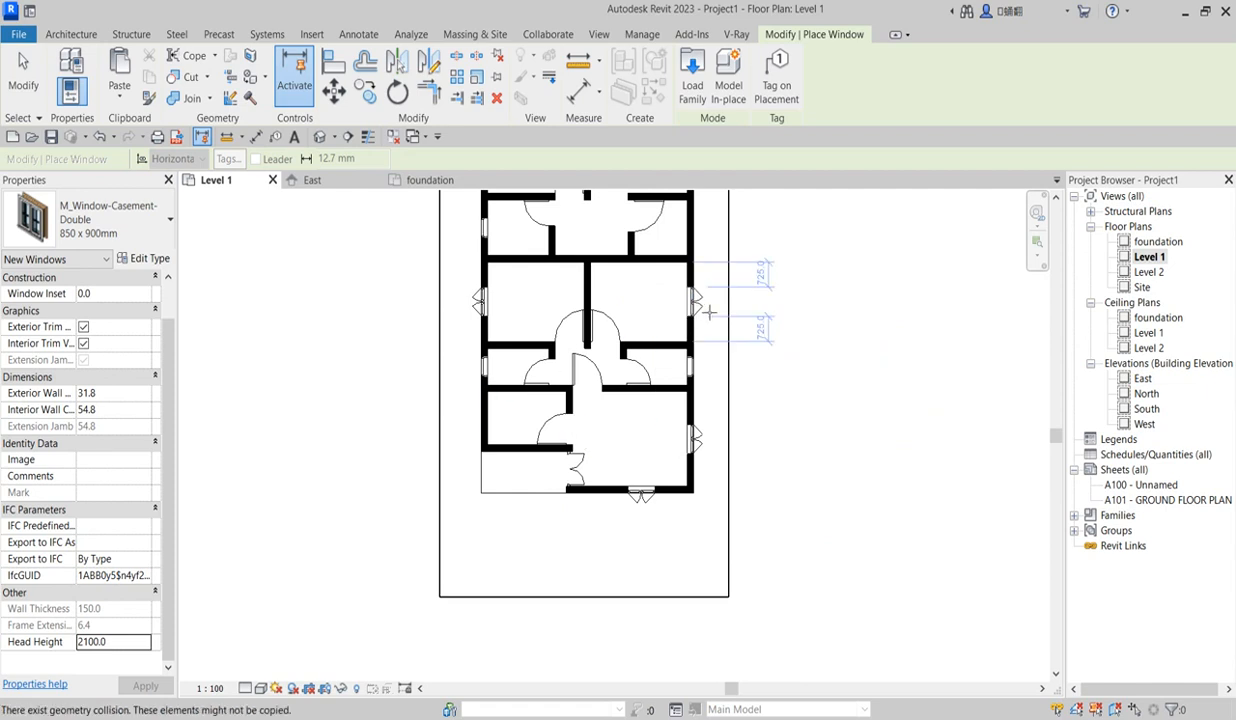
scroll(715, 300, up, 3)
scroll(694, 328, down, 3)
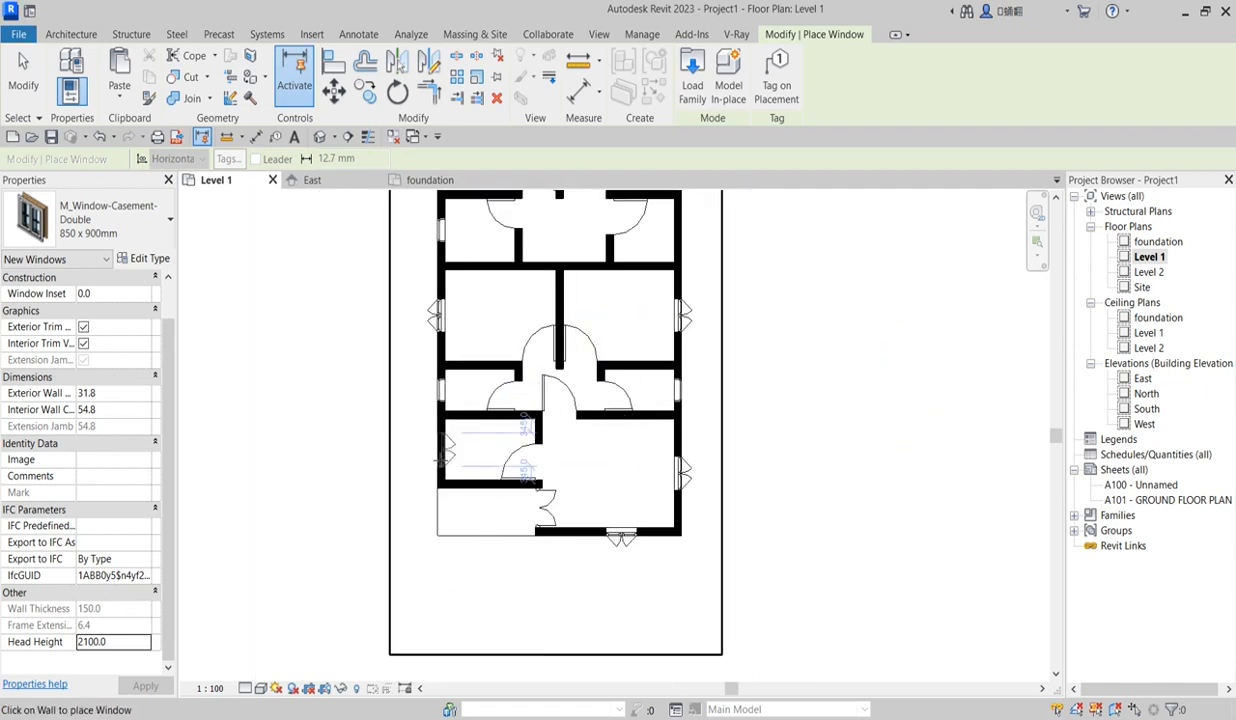
scroll(496, 450, down, 3)
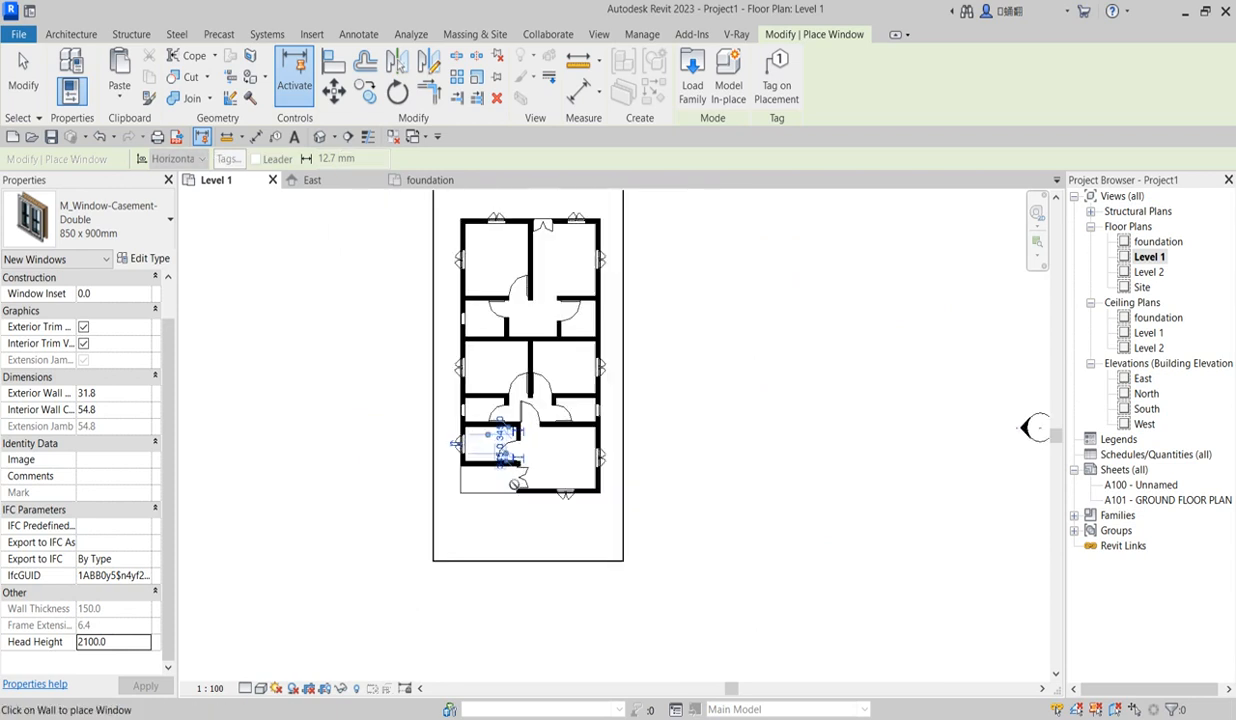
scroll(508, 450, up, 1)
scroll(508, 450, down, 2)
scroll(580, 375, up, 3)
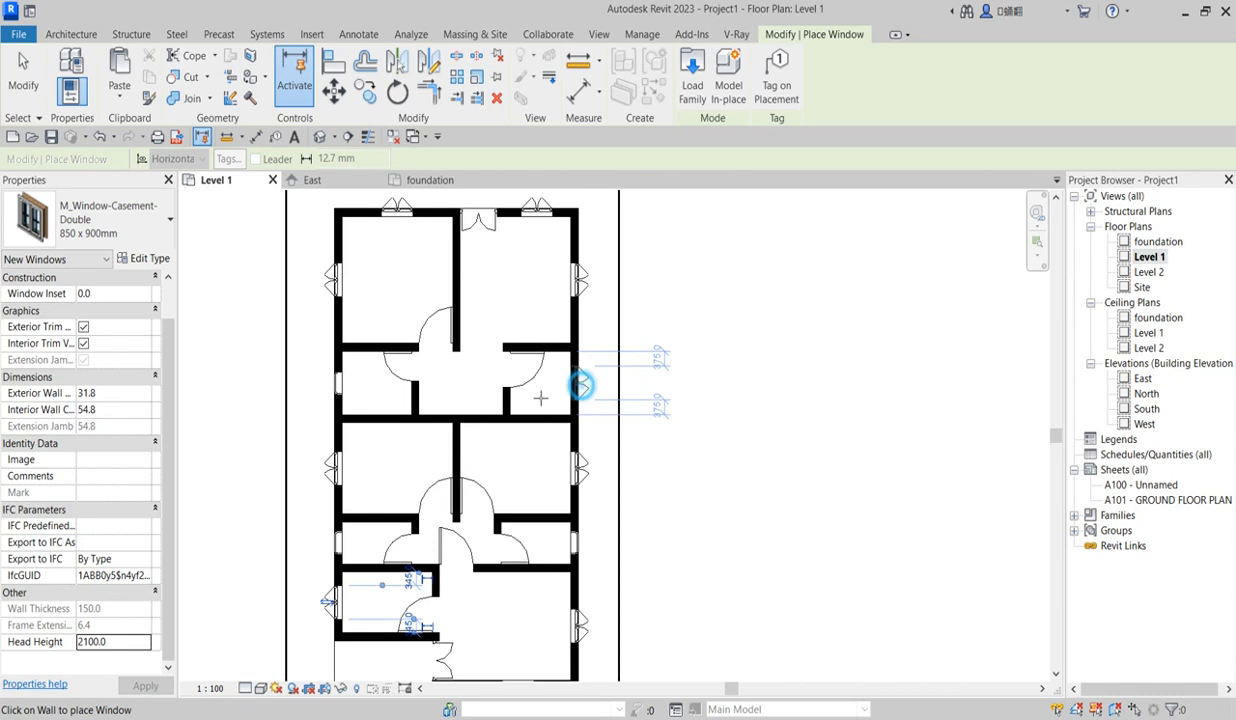
Place a double casement window centred in the east wall of the small room south of the northeast room and finish window placement
click(559, 395)
scroll(559, 395, down, 3)
scroll(568, 405, up, 2)
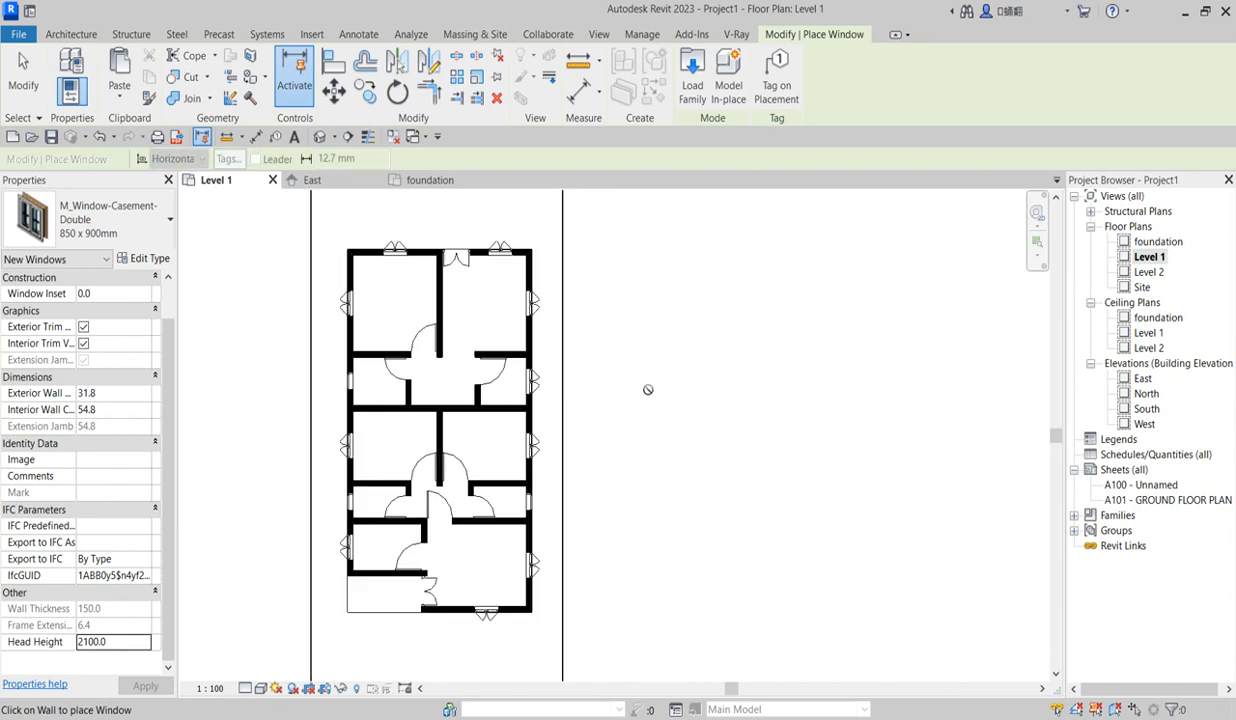
scroll(640, 385, down, 1)
key(Escape)
key(Escape)
scroll(528, 375, up, 1)
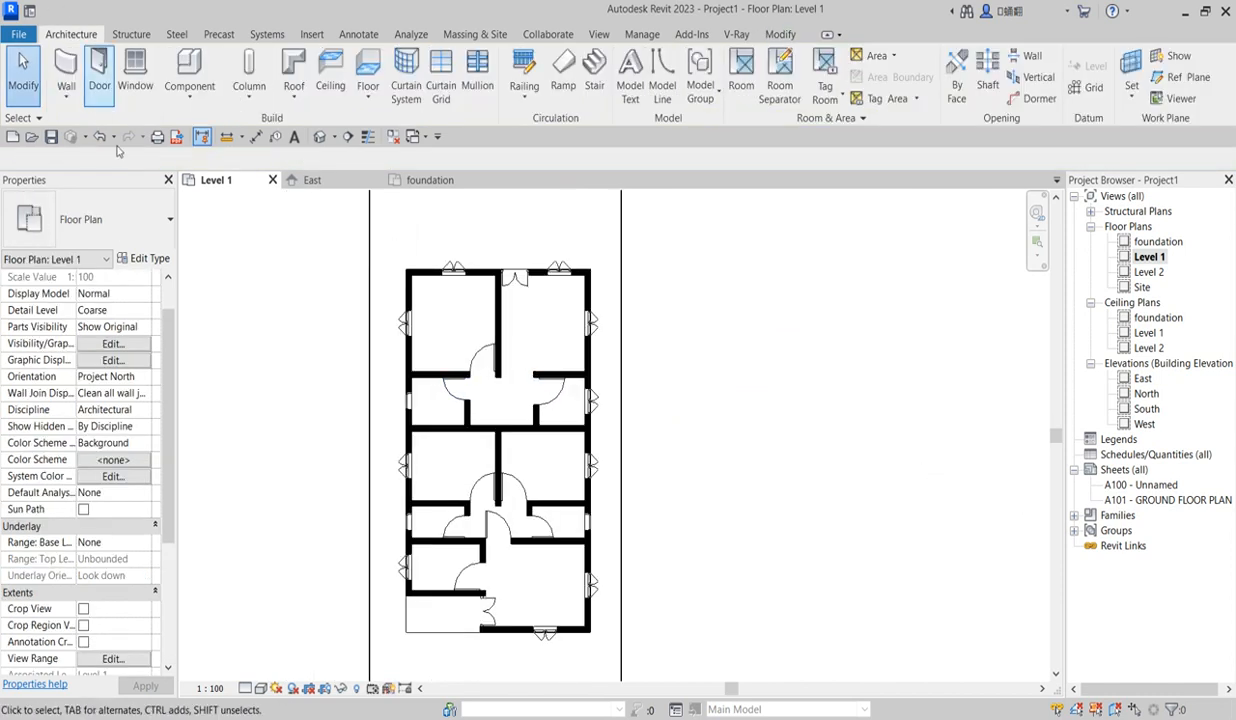
Place the Cosmos Sofa 48-02 component in the northeast room, about 900 mm from the north wall and 1200 mm from the east wall
click(189, 72)
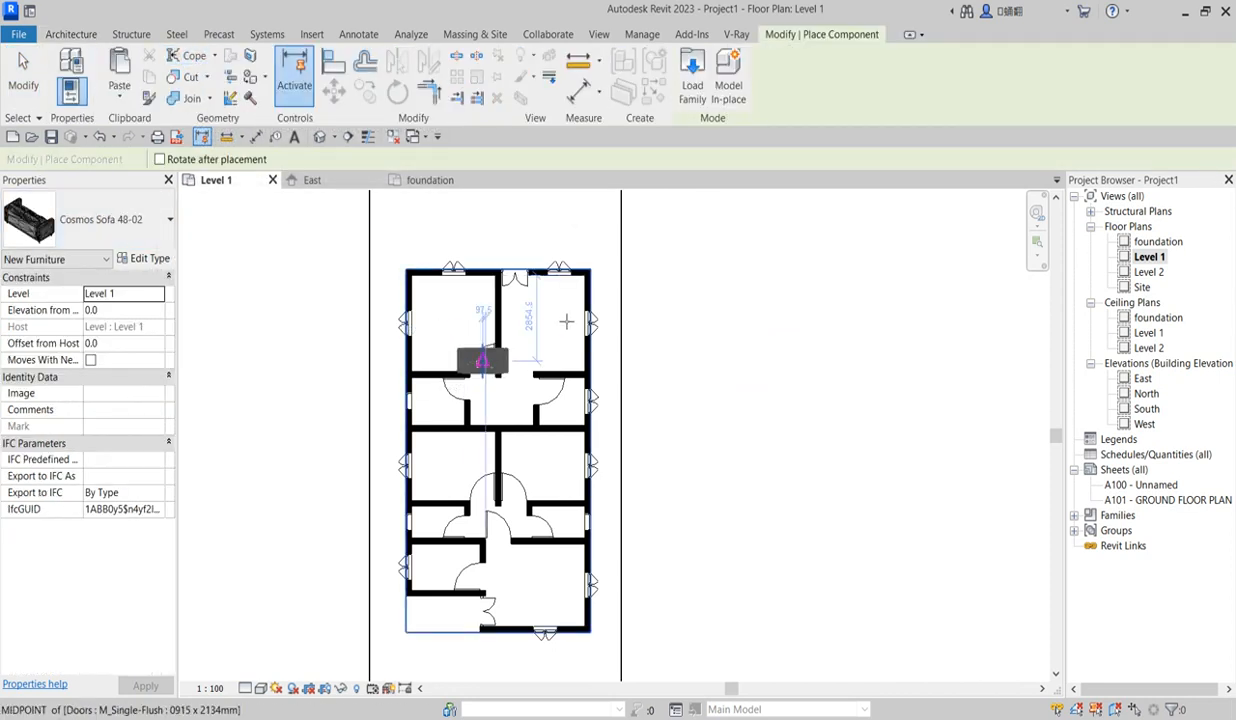
scroll(552, 313, up, 4)
scroll(539, 312, down, 3)
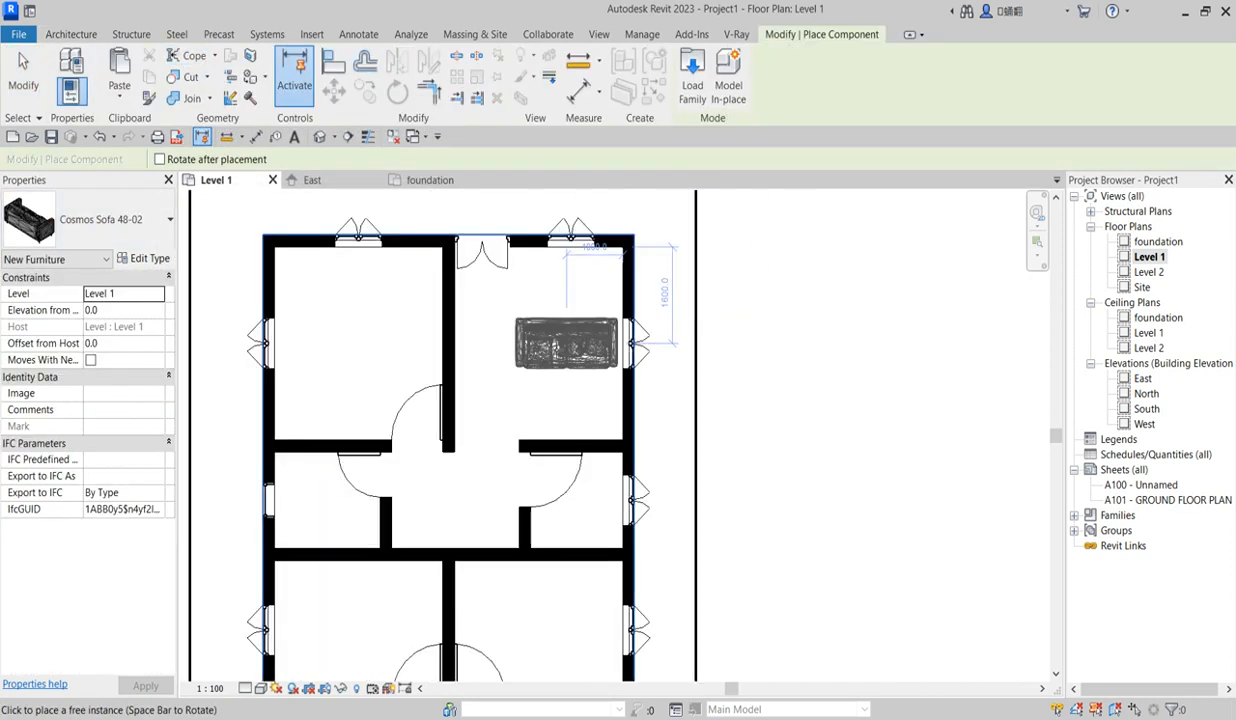
key(space)
key(space)
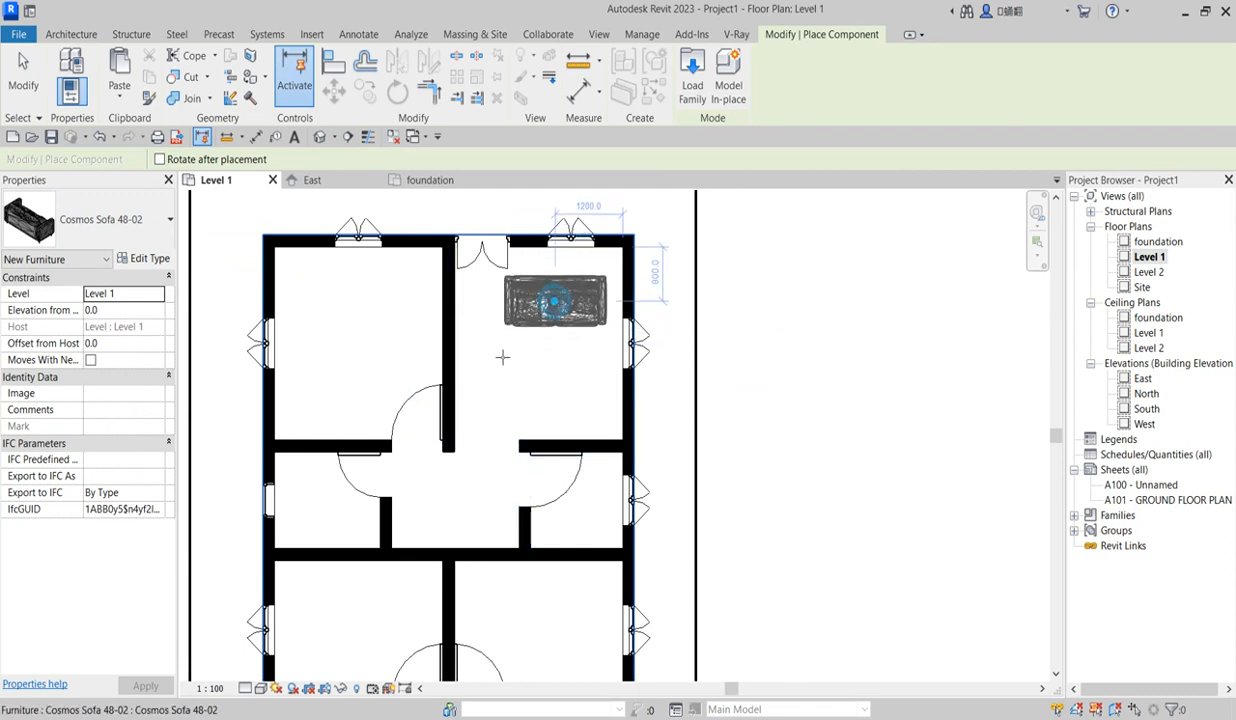
click(555, 300)
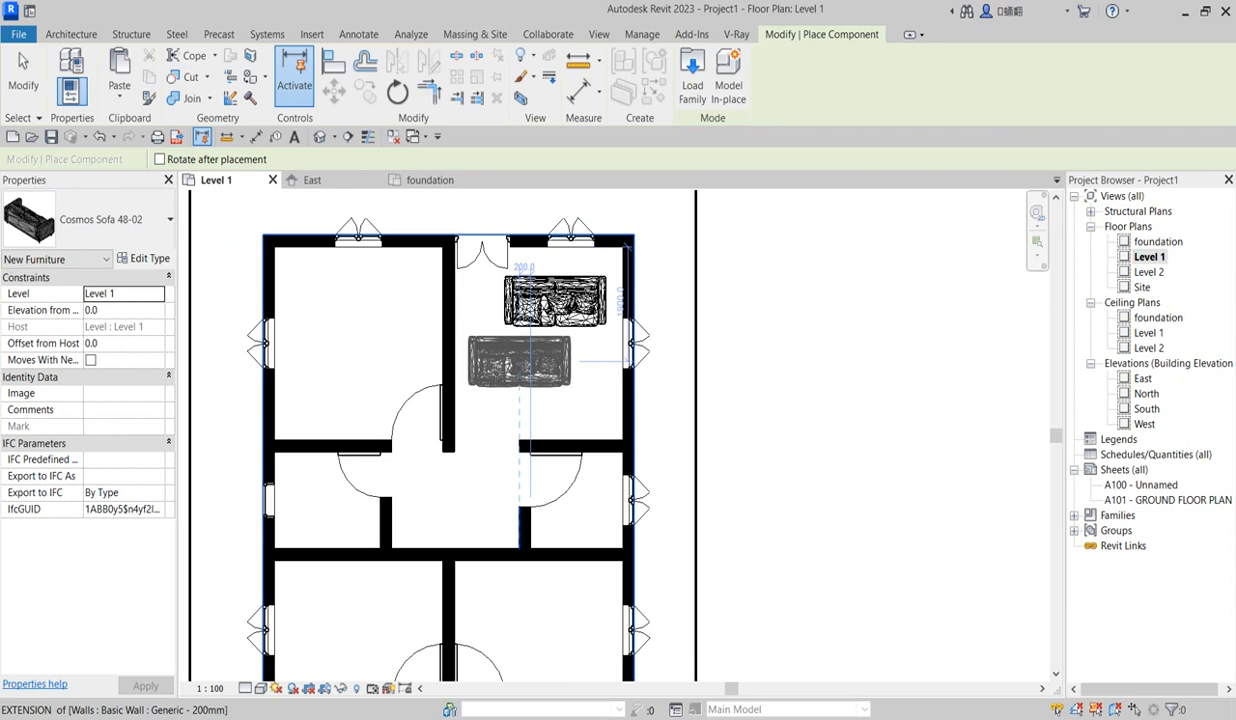
Place a Cosmos Chair Lounge 009 facing east in the northeast room, south of the sofa and about 900 mm from the partition wall
click(161, 237)
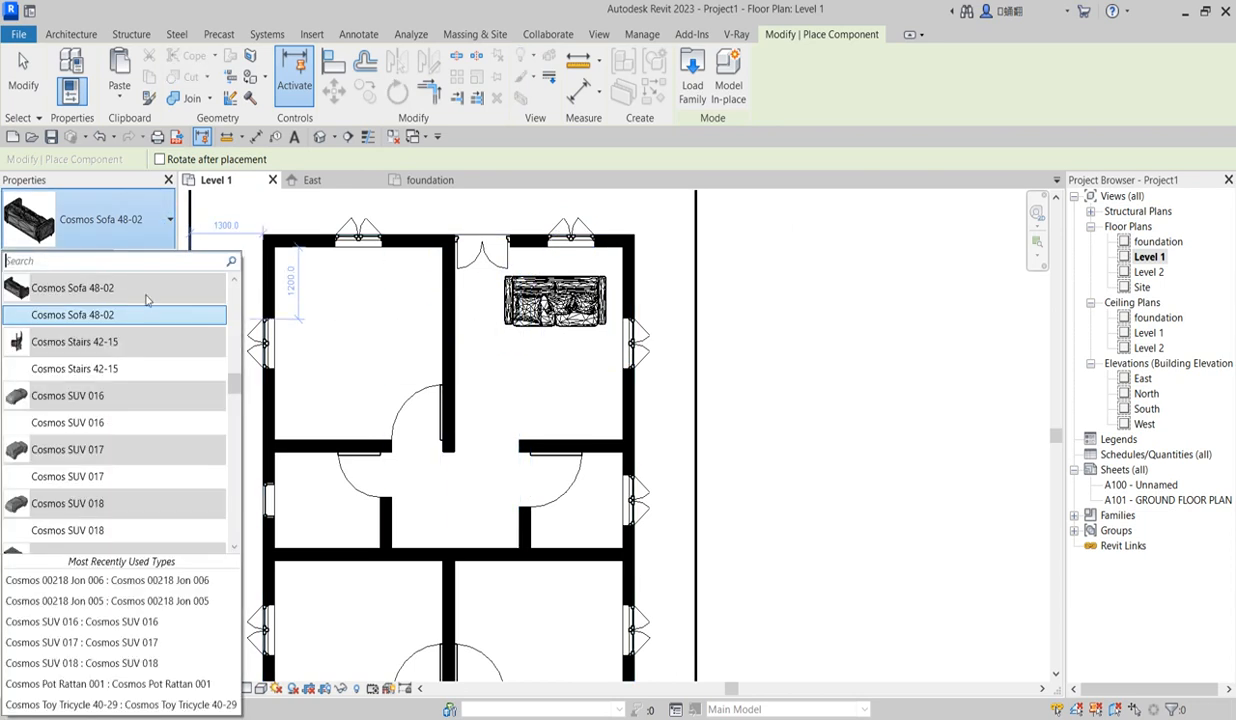
scroll(150, 420, up, 3)
scroll(150, 430, up, 10)
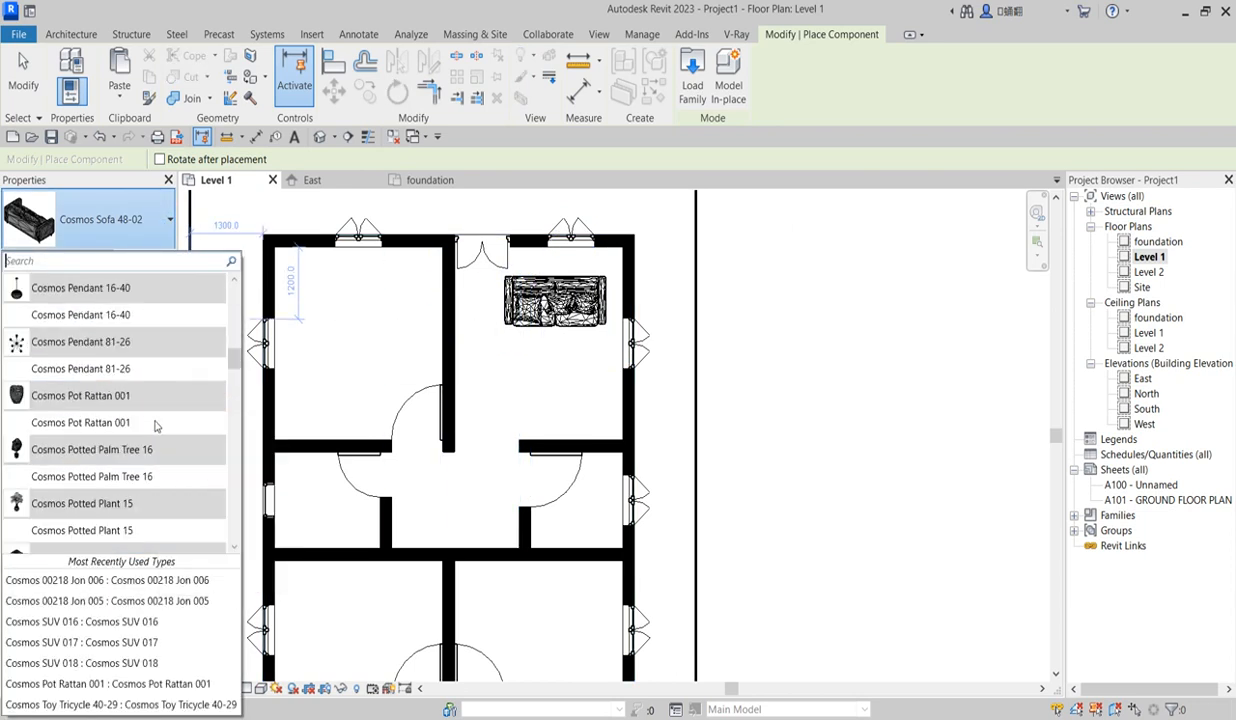
scroll(140, 437, down, 3)
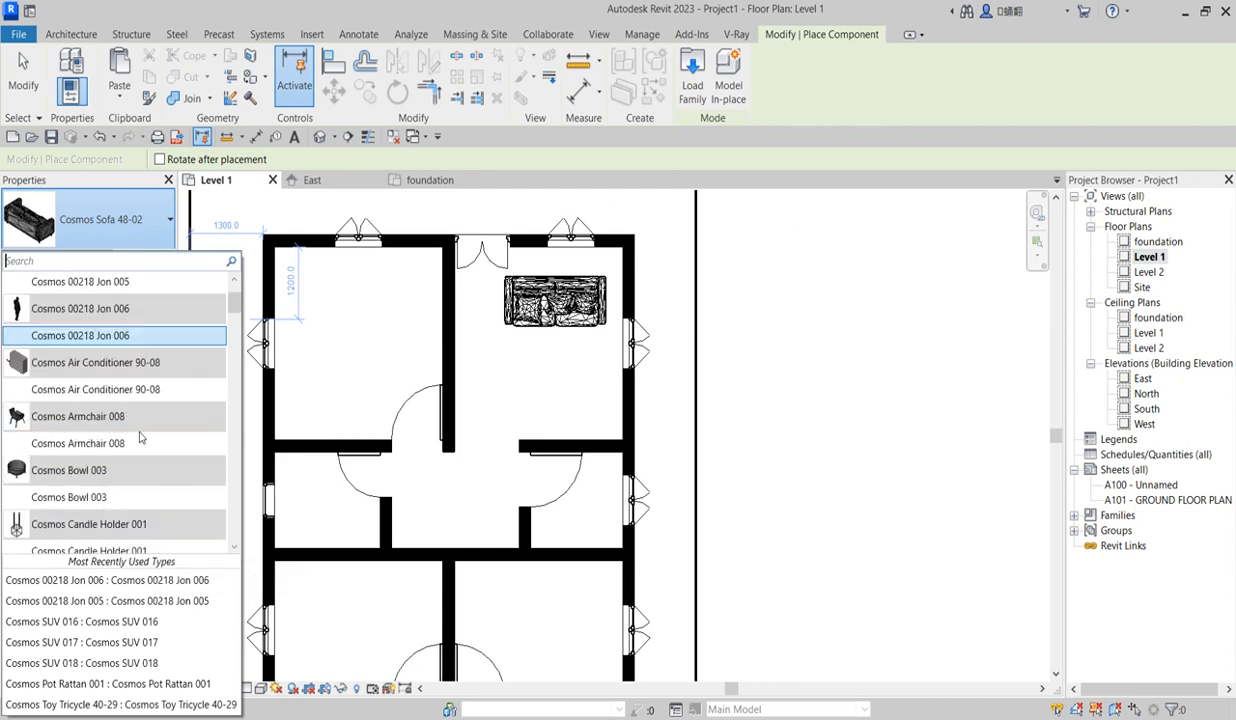
click(76, 443)
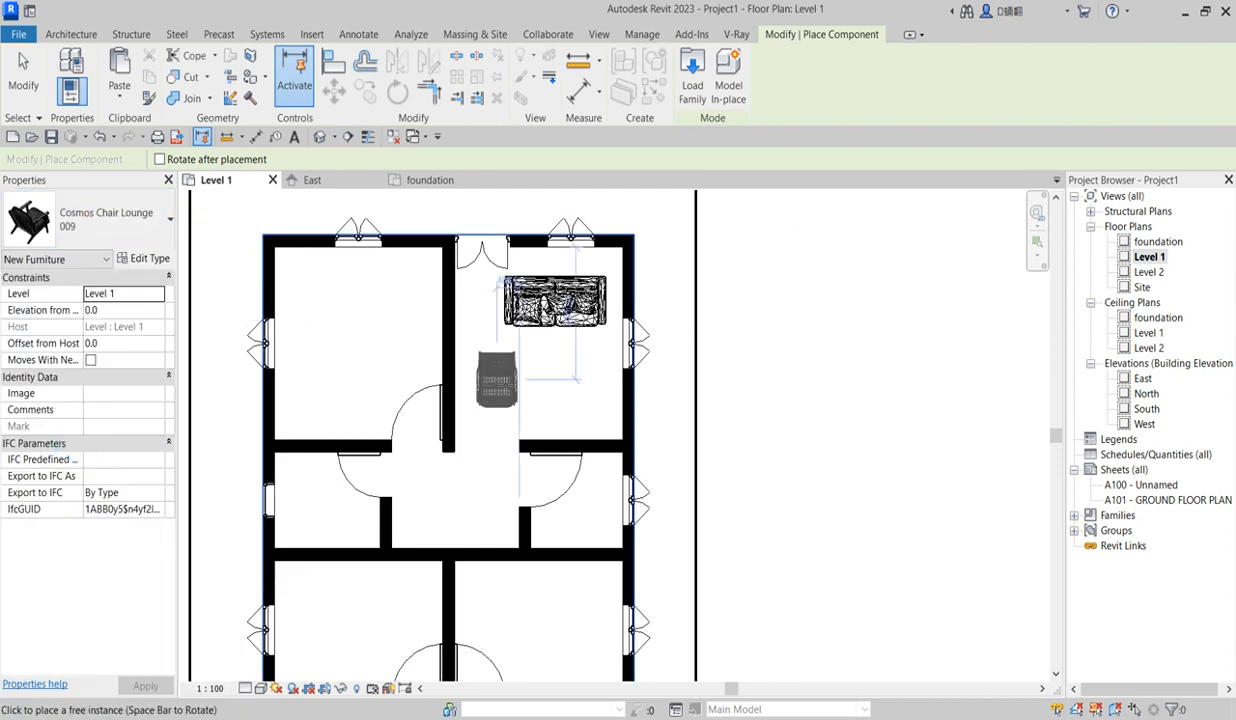
scroll(502, 365, up, 2)
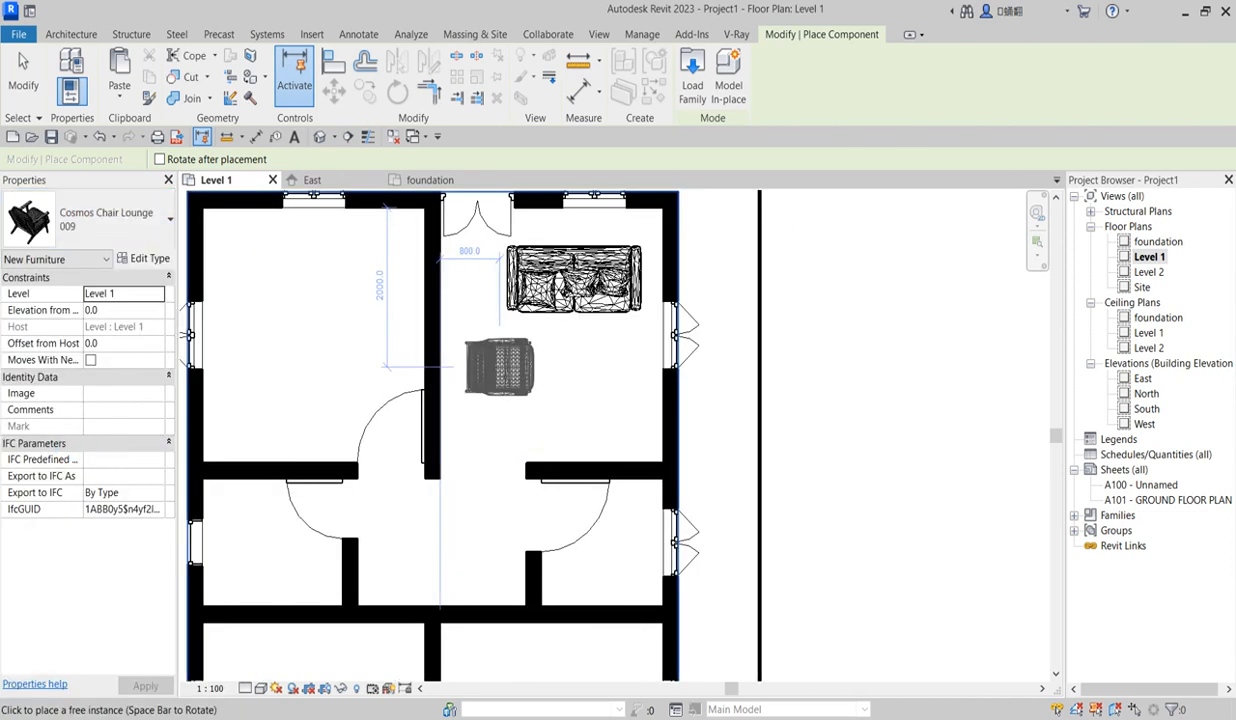
click(507, 380)
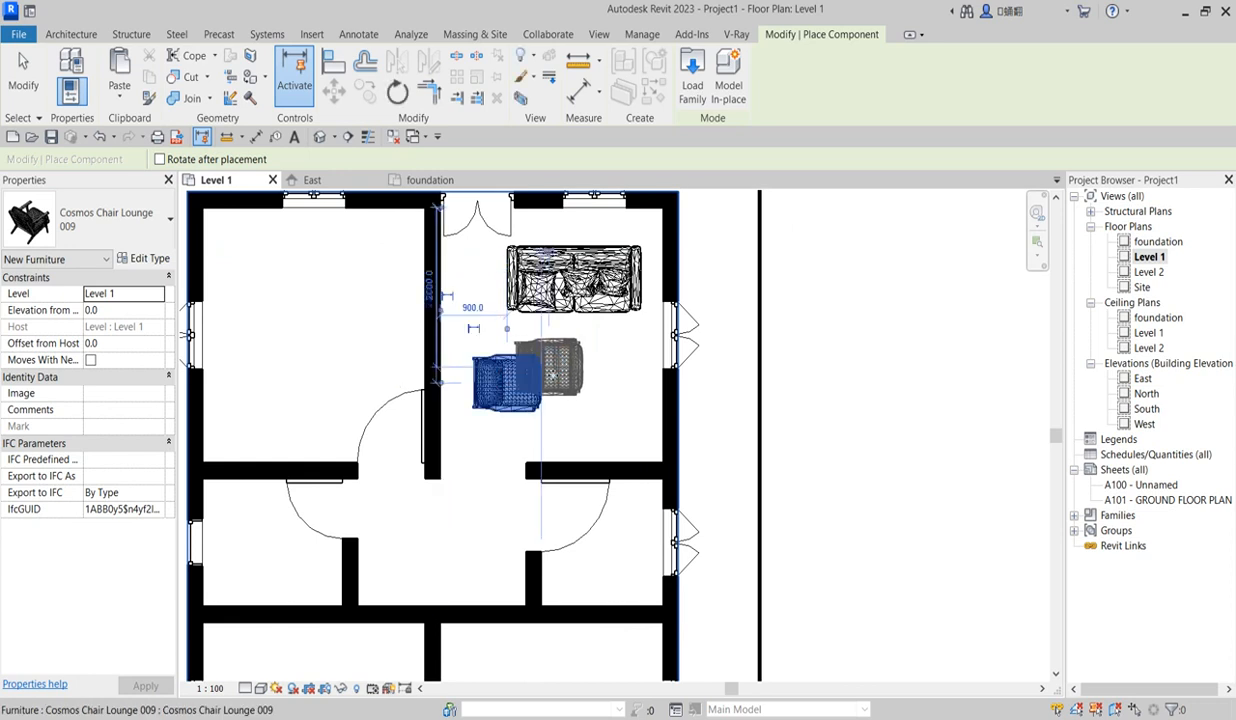
Place the Queen_size_2_6152 bed in the northwest room with its headboard to the north, about 1300 mm from the north wall
click(140, 222)
scroll(150, 370, up, 6)
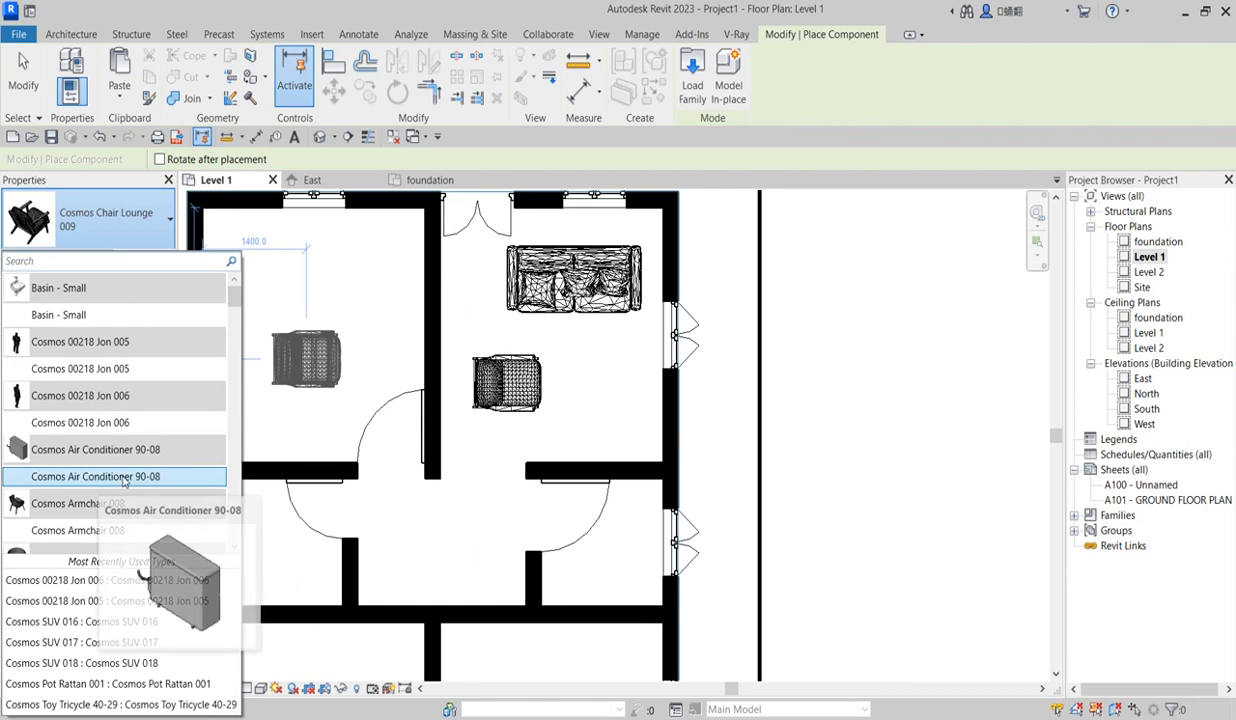
scroll(125, 480, down, 4)
scroll(125, 482, down, 15)
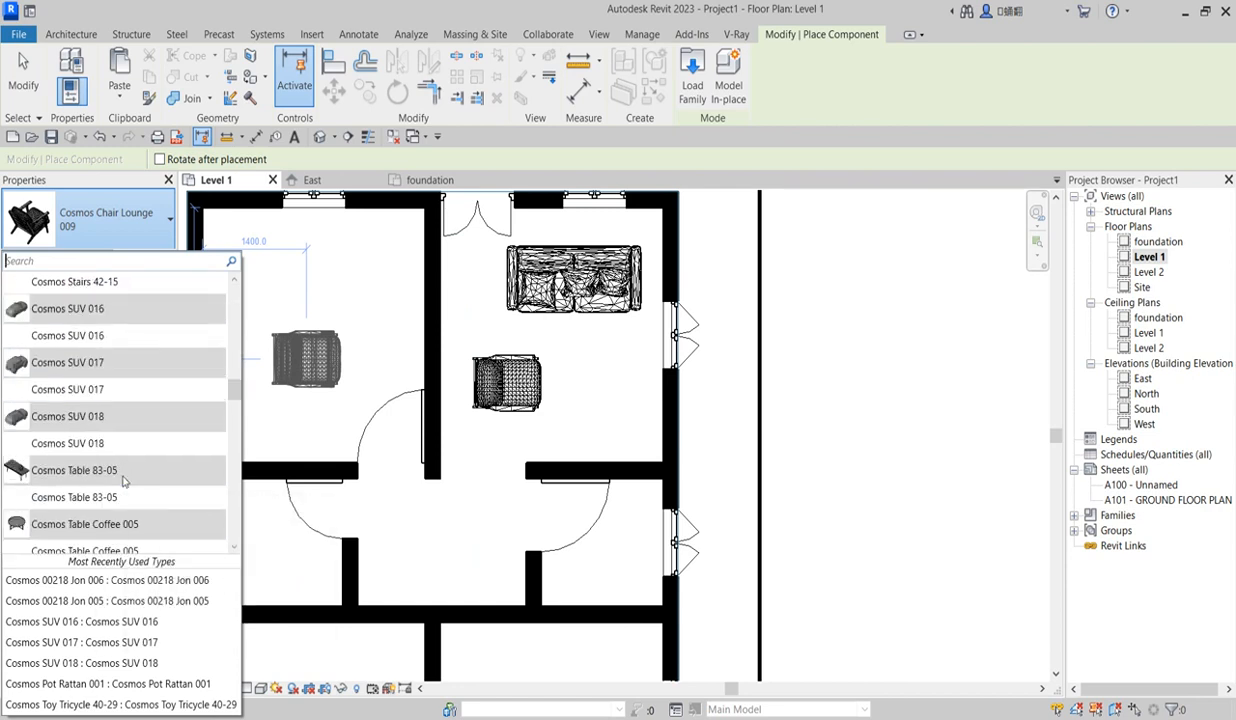
scroll(124, 482, down, 10)
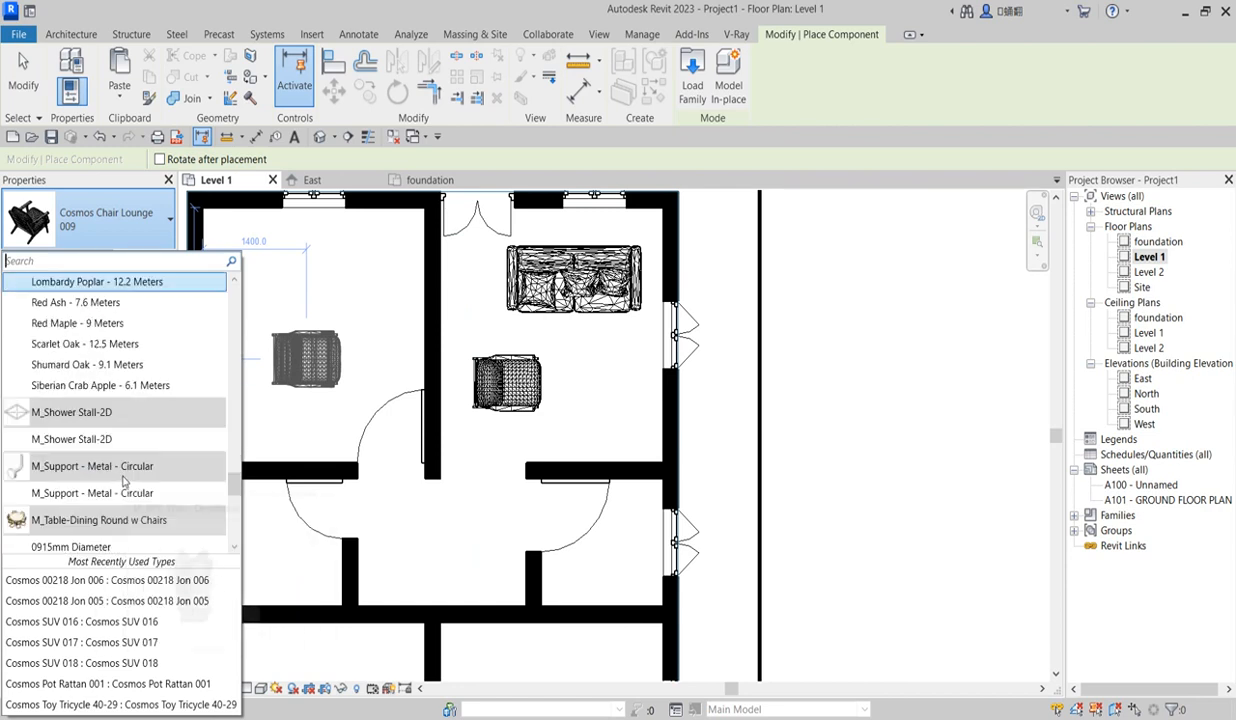
click(62, 410)
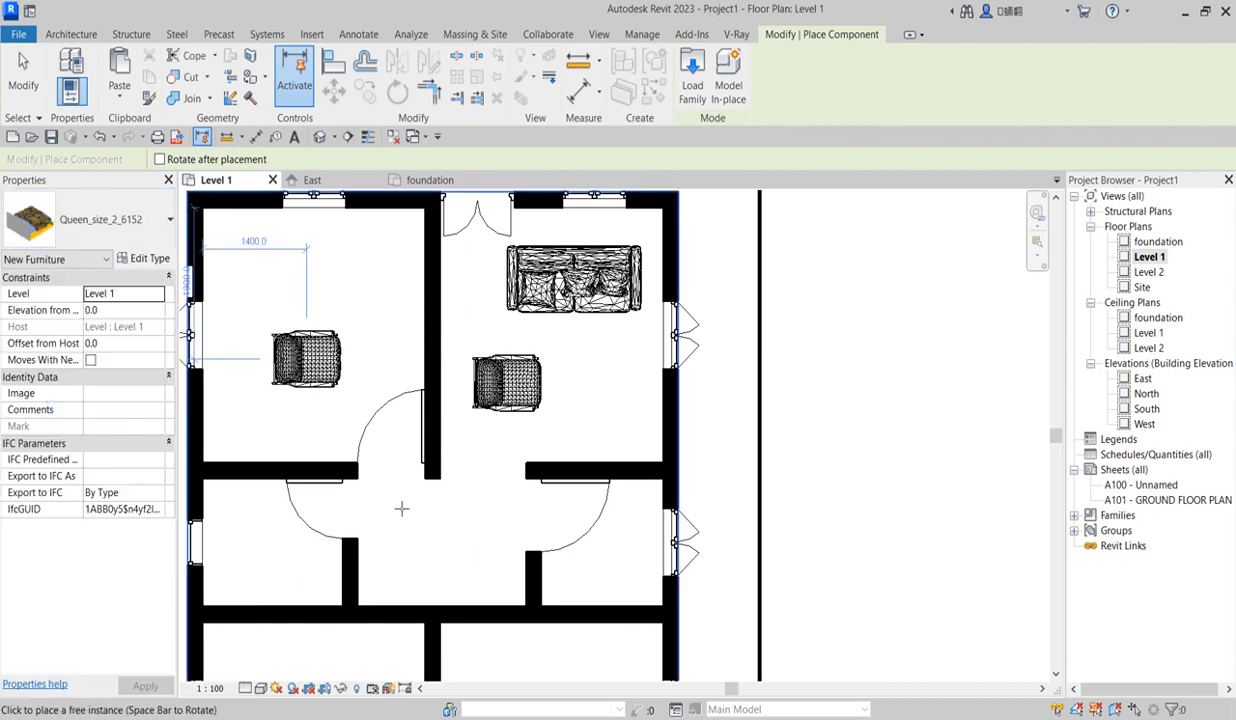
scroll(400, 505, down, 3)
scroll(360, 450, up, 5)
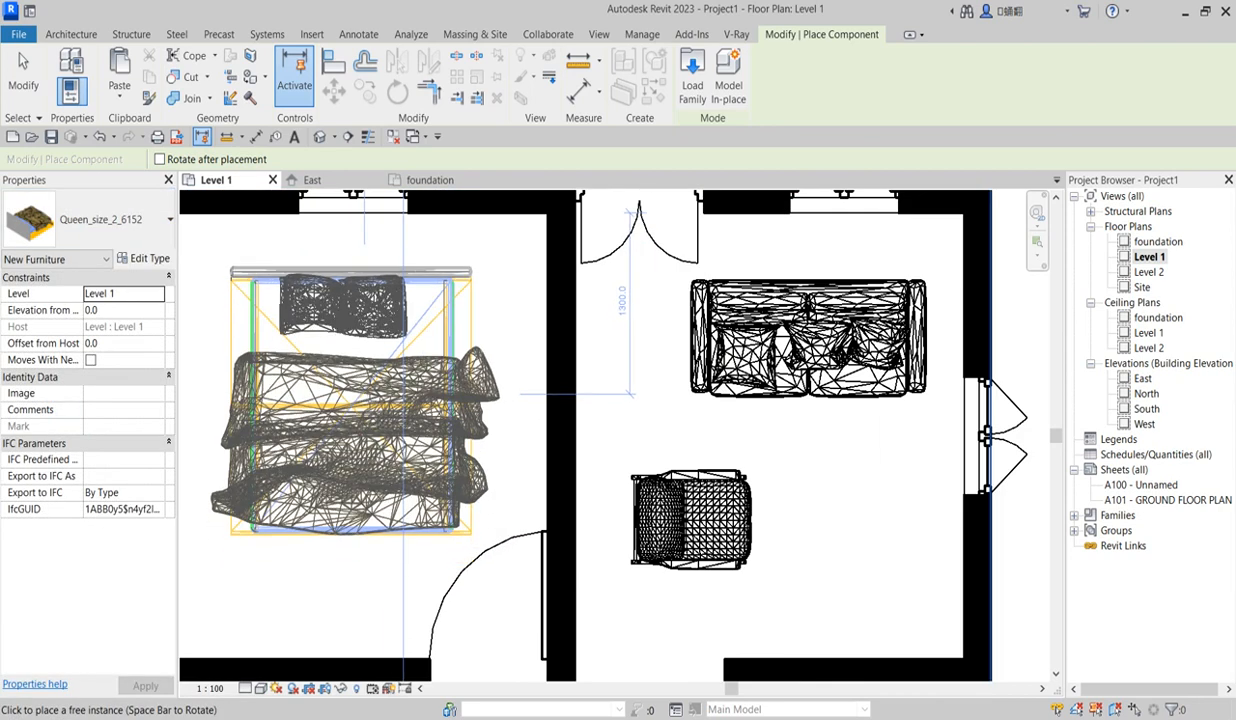
Place a 540 x 360mm WC w Cistern (5) in the toilet south of the northwest bedroom, with its cistern against the west wall
click(140, 222)
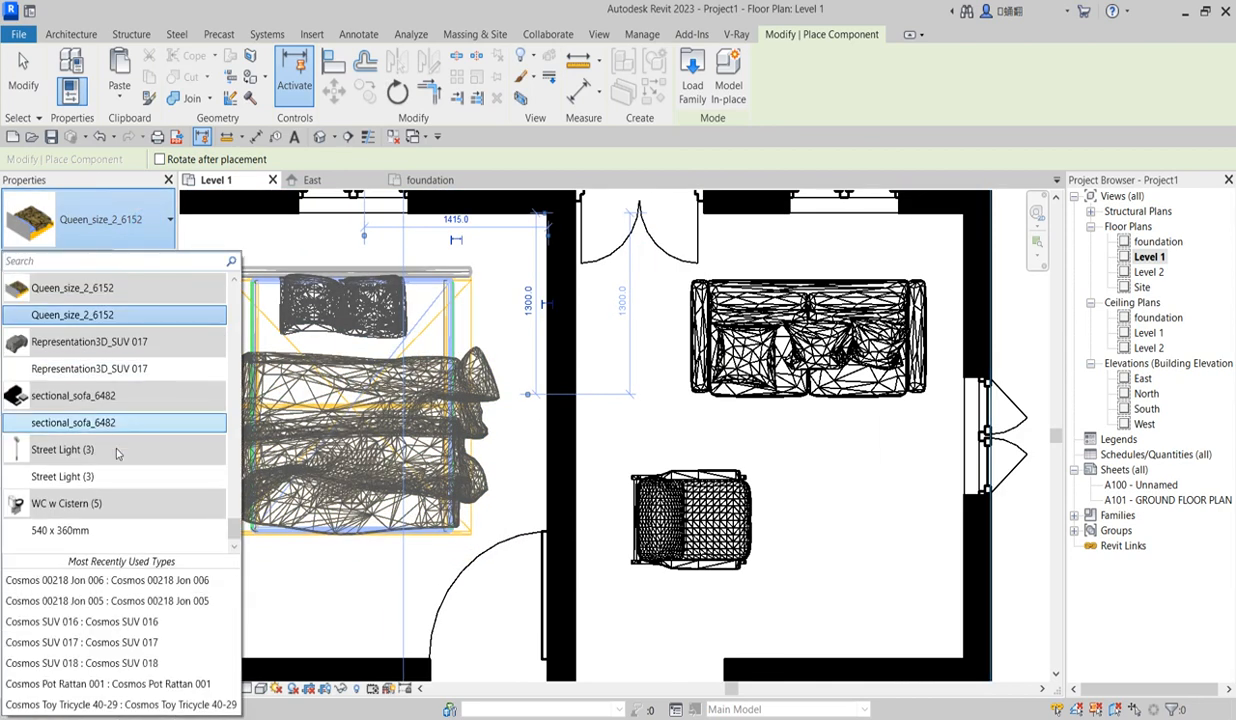
click(60, 530)
scroll(436, 560, down, 3)
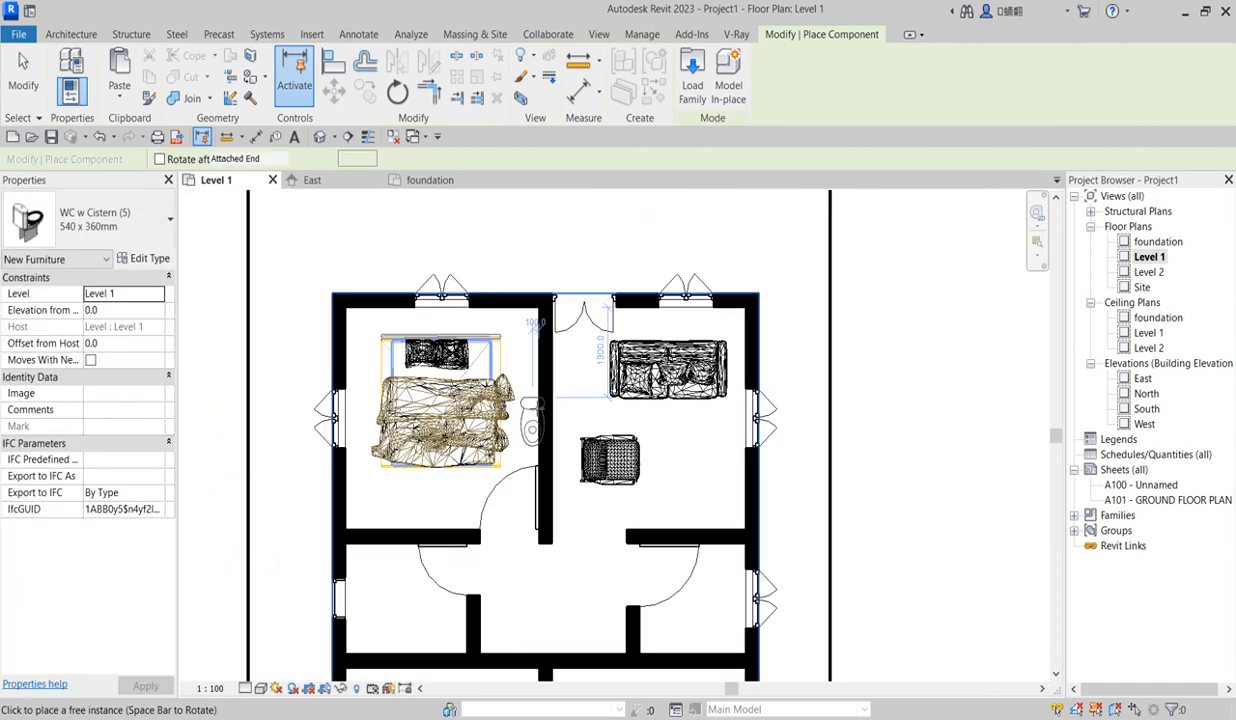
scroll(436, 578, up, 2)
key(space)
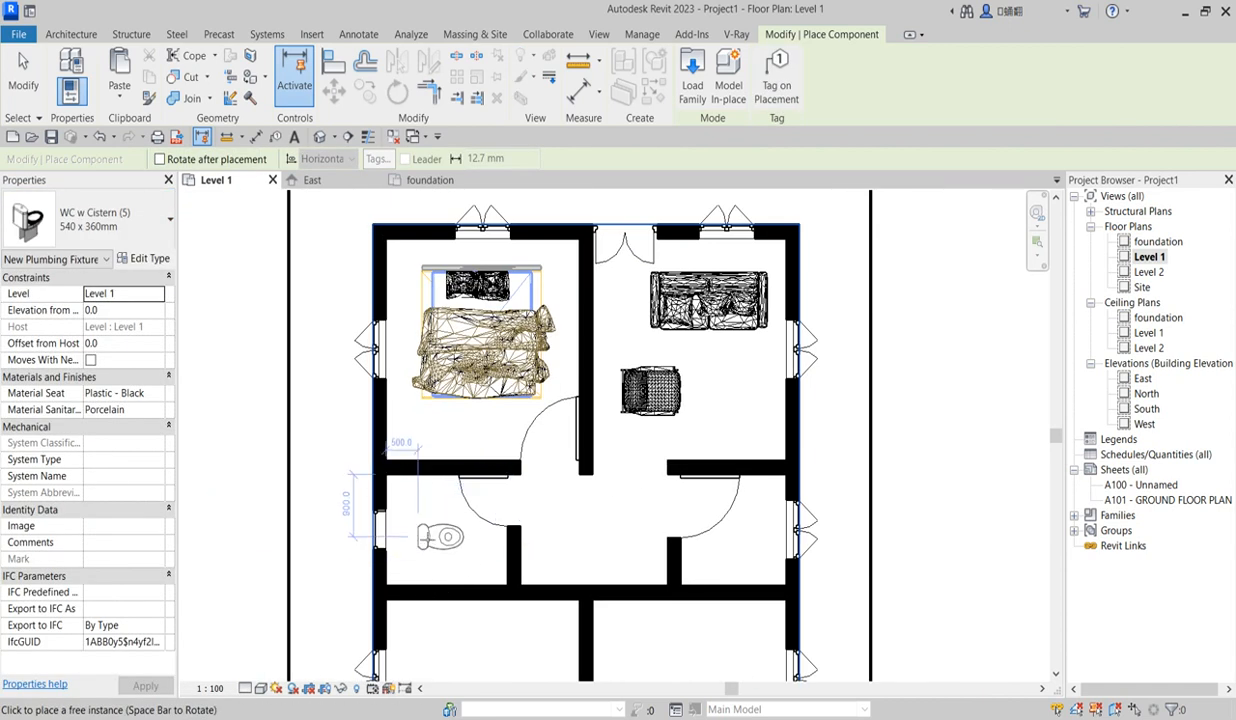
click(430, 515)
scroll(430, 515, down, 3)
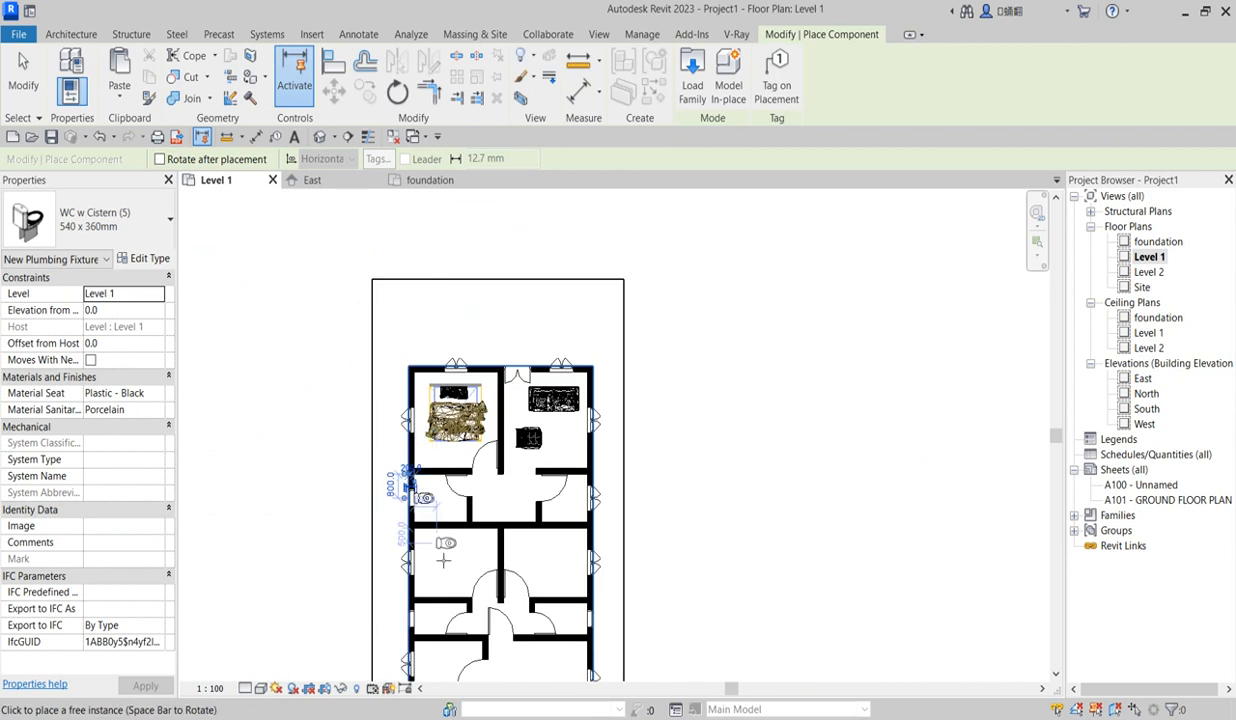
Place the same WC in both southern toilets, with cisterns against the west and east exterior walls, and finish component placement
scroll(437, 595, up, 3)
click(437, 595)
scroll(406, 571, down, 3)
scroll(420, 580, up, 3)
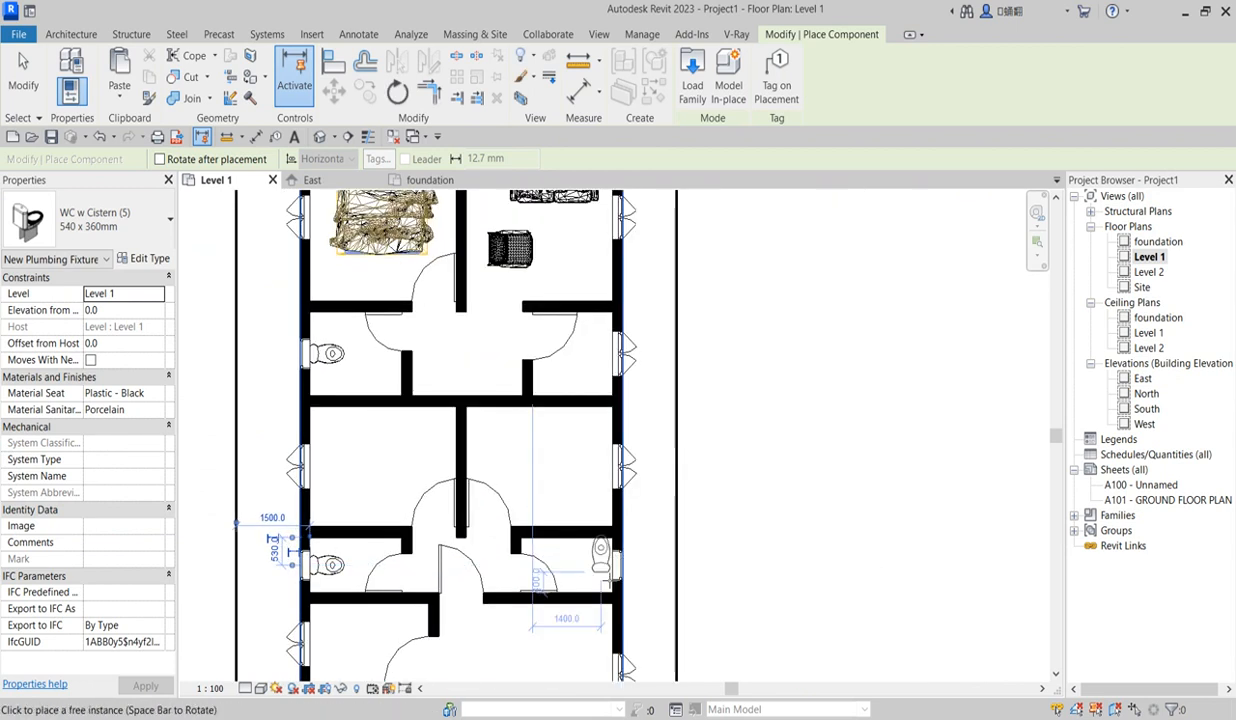
key(space)
click(610, 567)
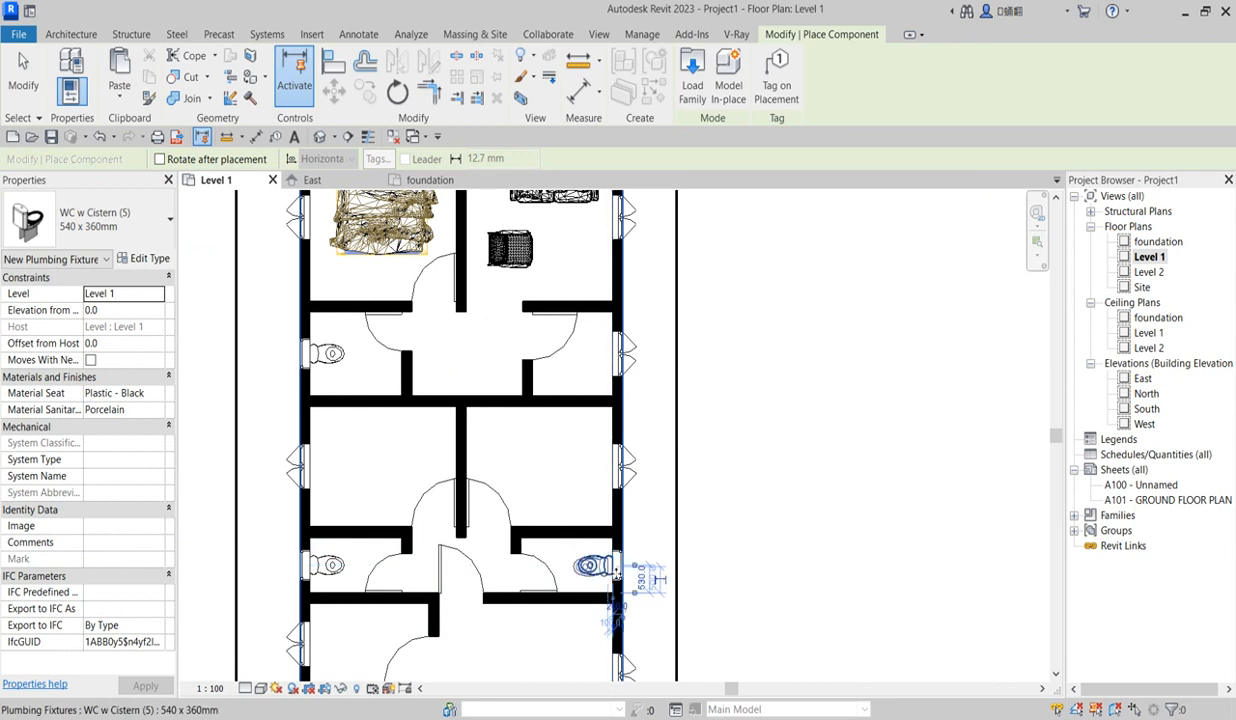
key(Escape)
key(Escape)
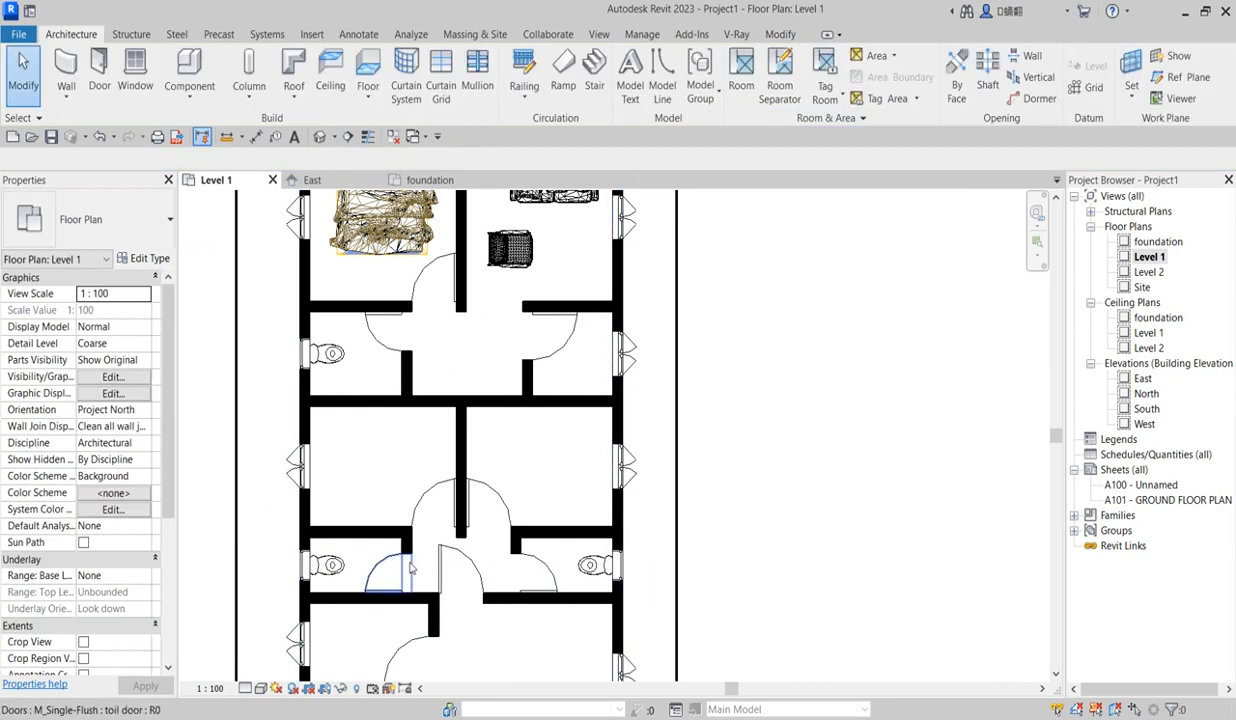
Rehost the southwest toilet's door onto that toilet's north wall, opening from the middle west bedroom
click(396, 563)
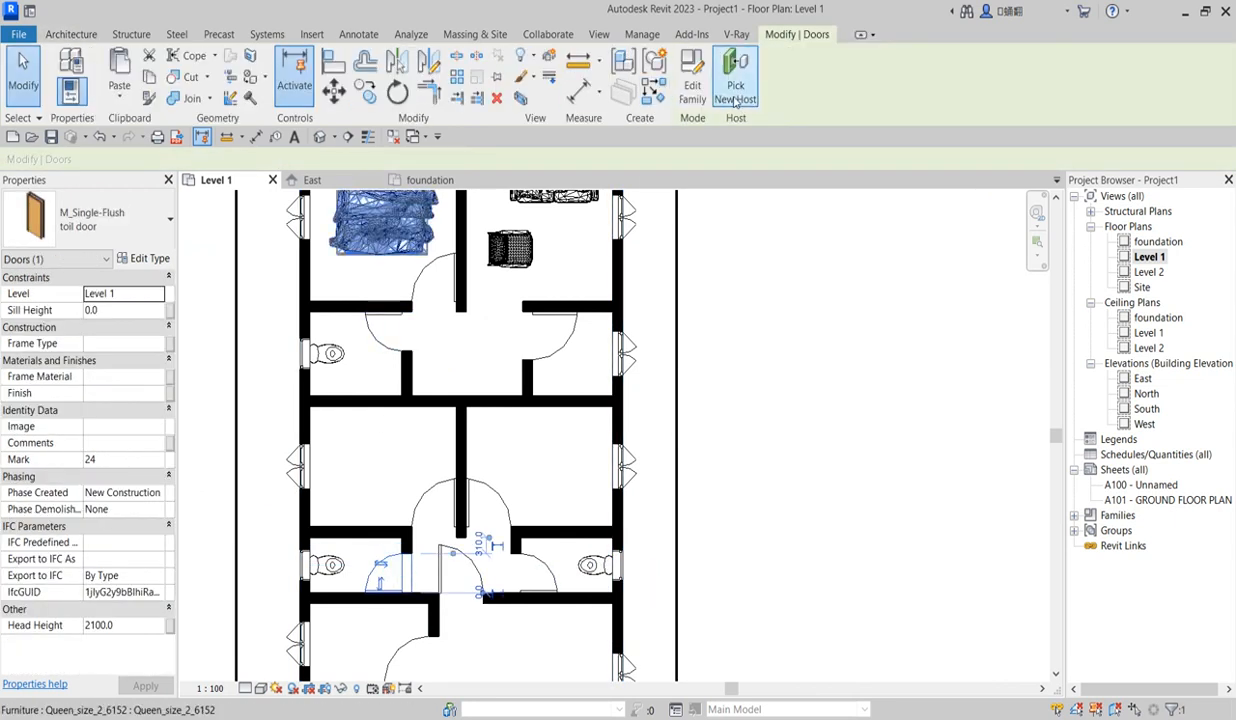
click(735, 88)
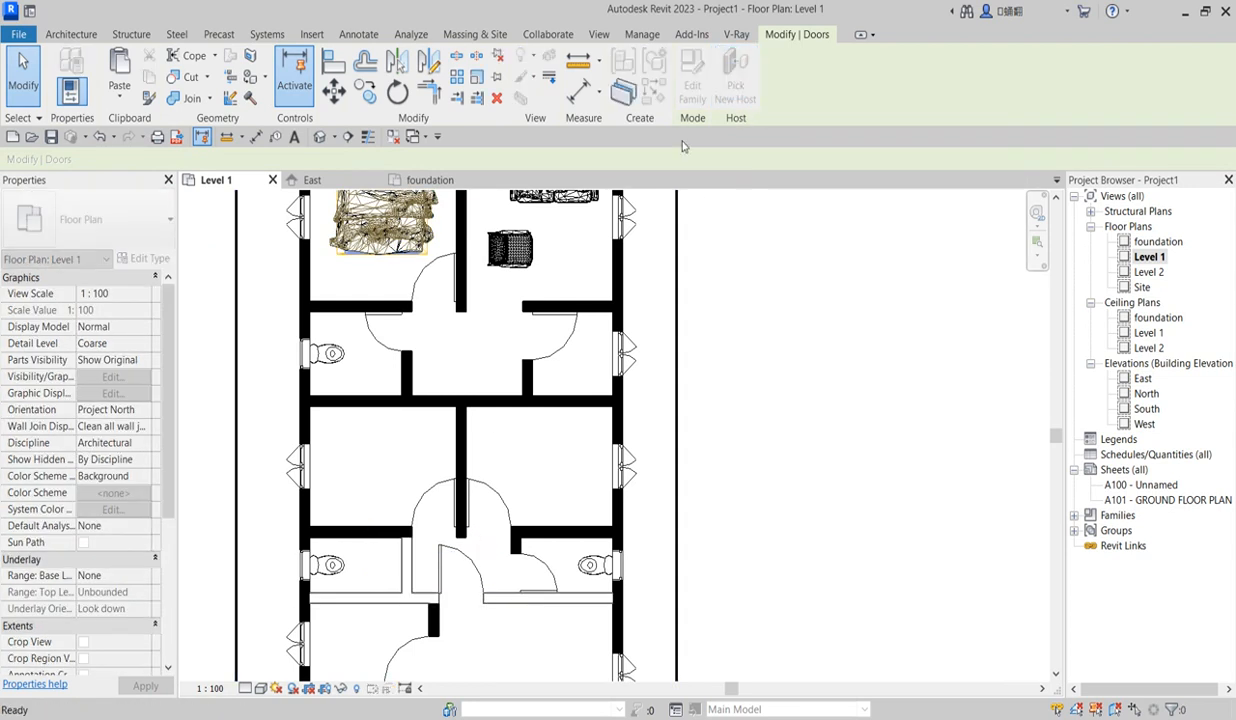
click(382, 545)
Align the rehosted toilet door with the inner face of the toilet's east wall and end the Align command
click(333, 62)
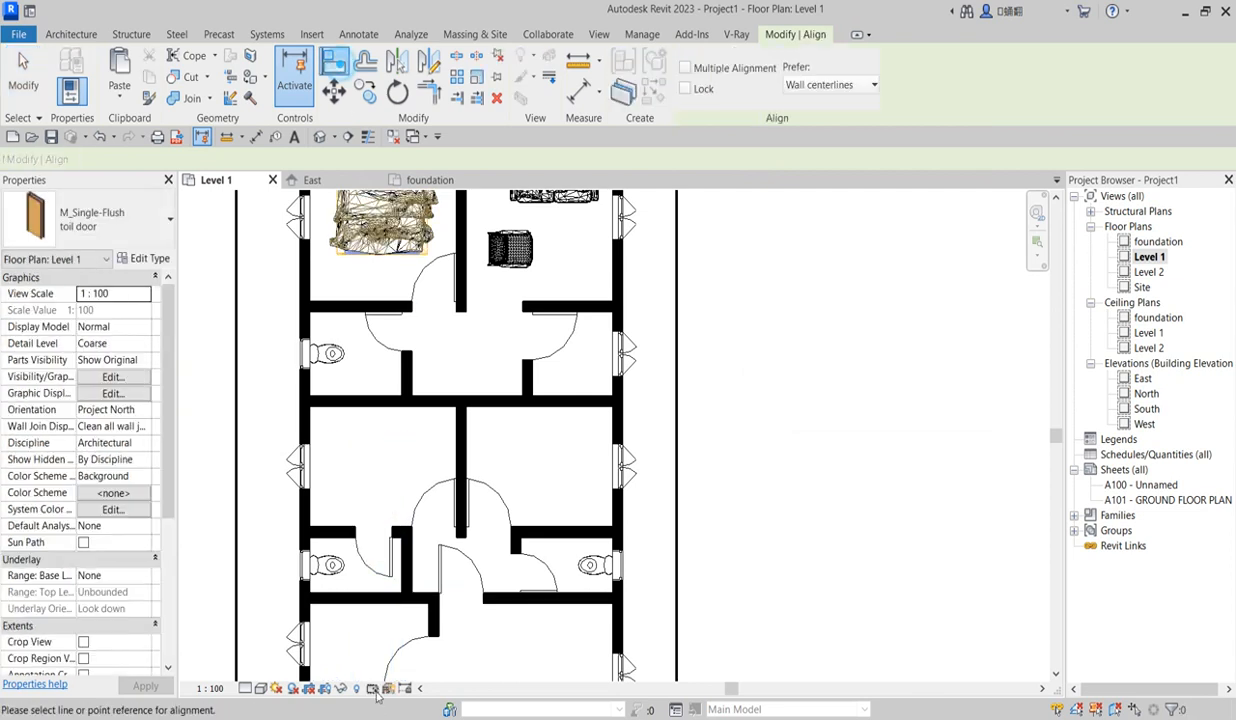
click(400, 567)
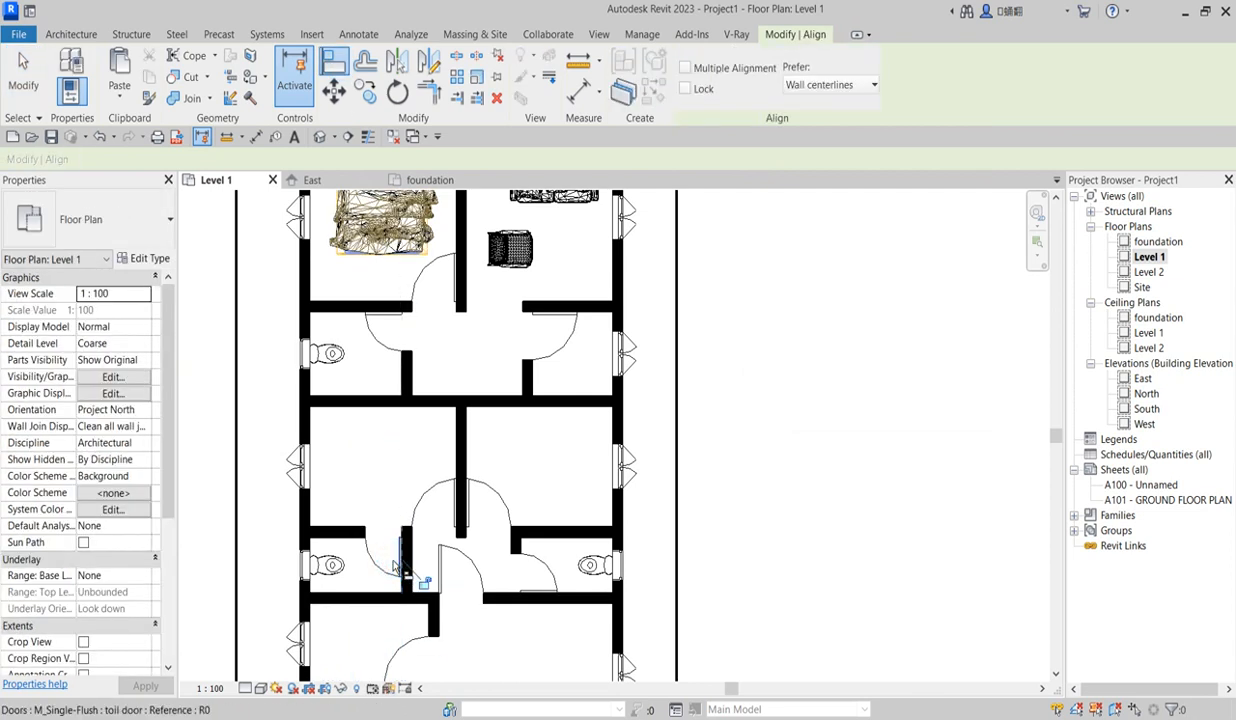
scroll(447, 580, down, 1)
scroll(585, 583, up, 1)
scroll(470, 540, up, 1)
scroll(450, 565, down, 2)
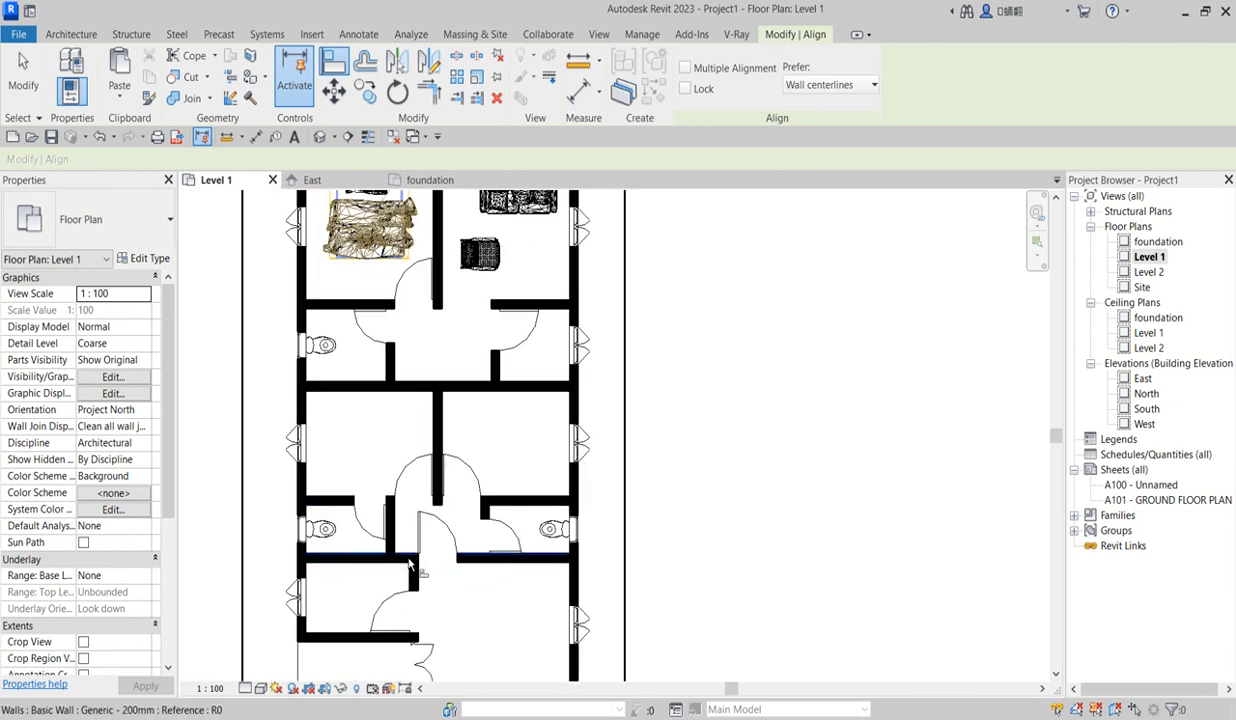
right_click(470, 432)
click(498, 436)
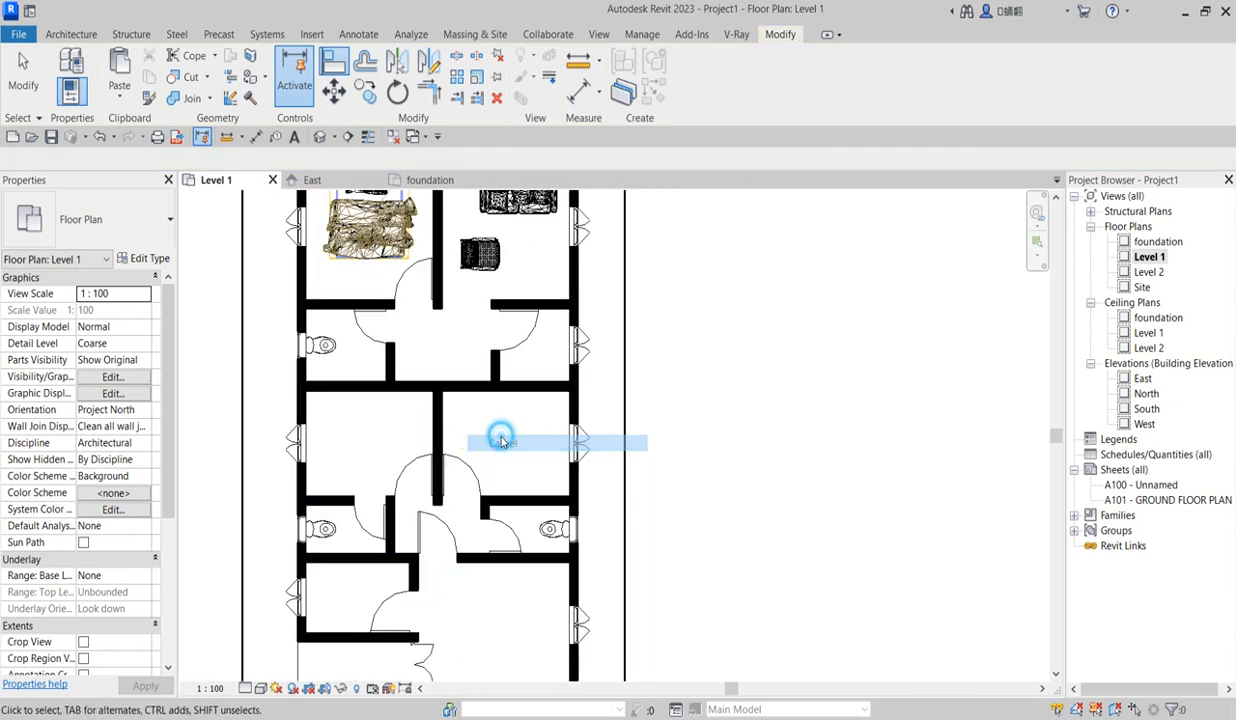
Set the northwest bedroom's Queen_size_2_6152 bed to an offset of -900 from its host
click(348, 245)
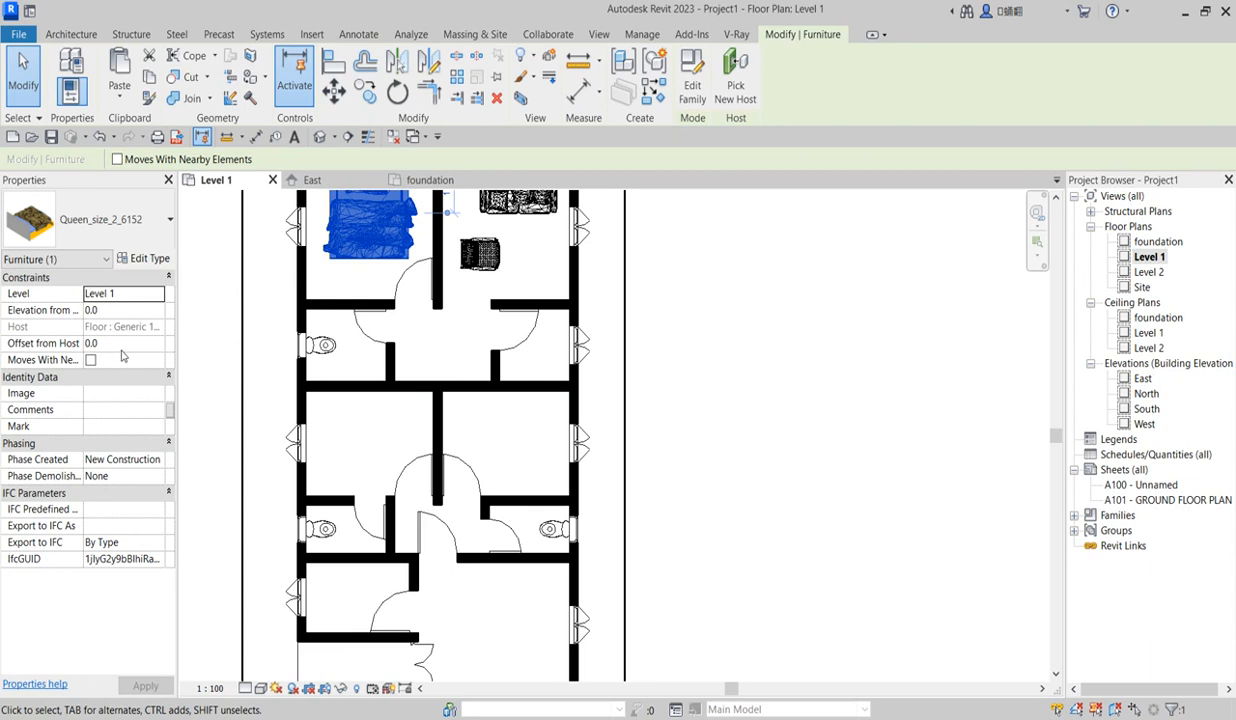
click(124, 345)
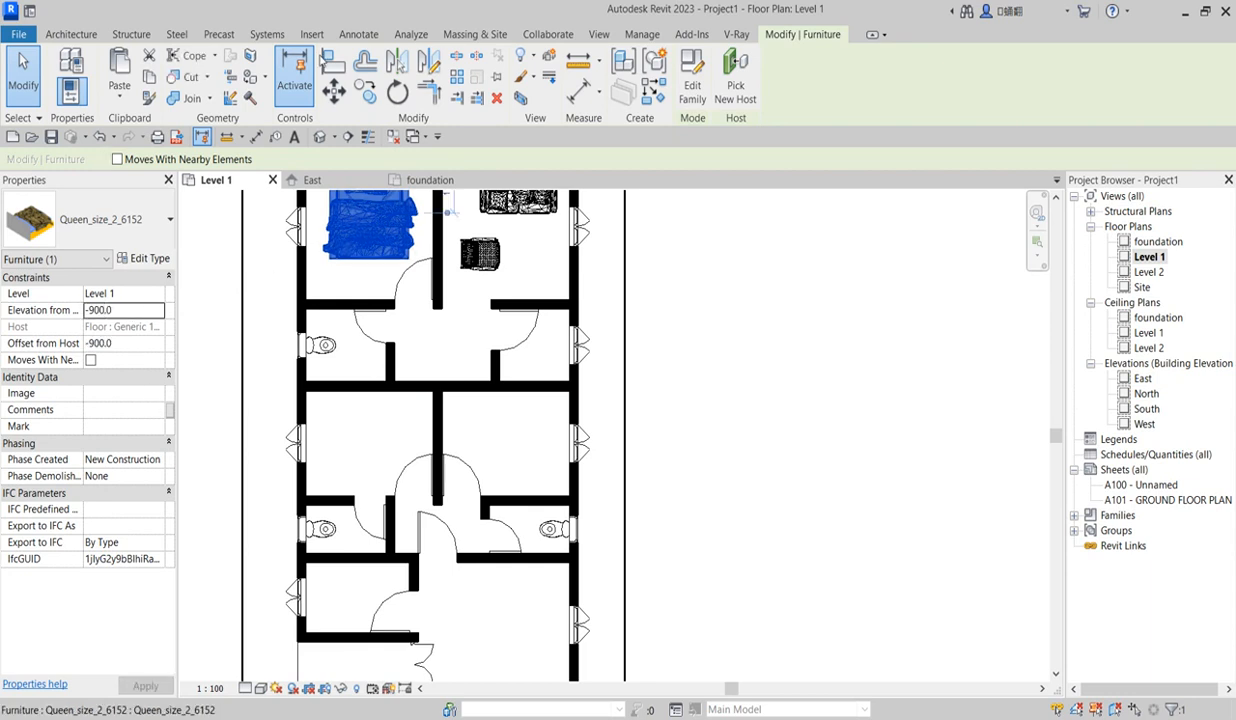
Place similar Queen_size_2_6152 beds in both middle bedrooms, headboards toward the north wall, centred about 1000 mm from it
click(656, 92)
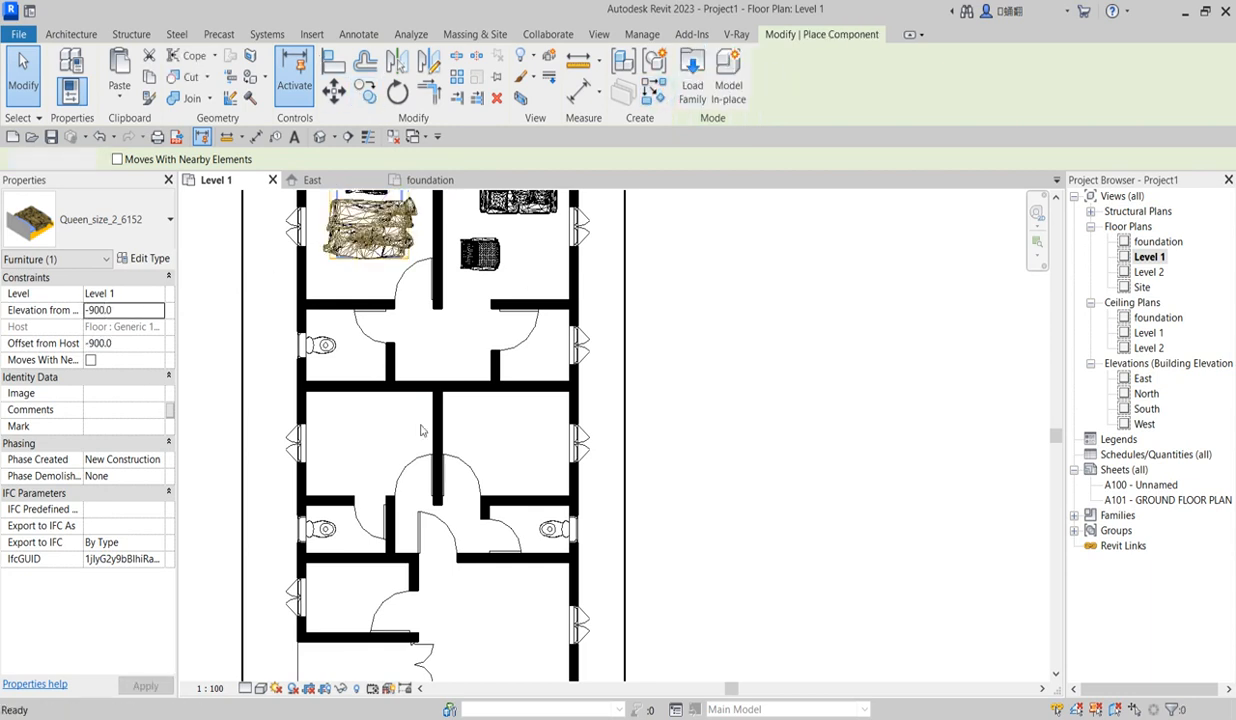
scroll(365, 435, up, 2)
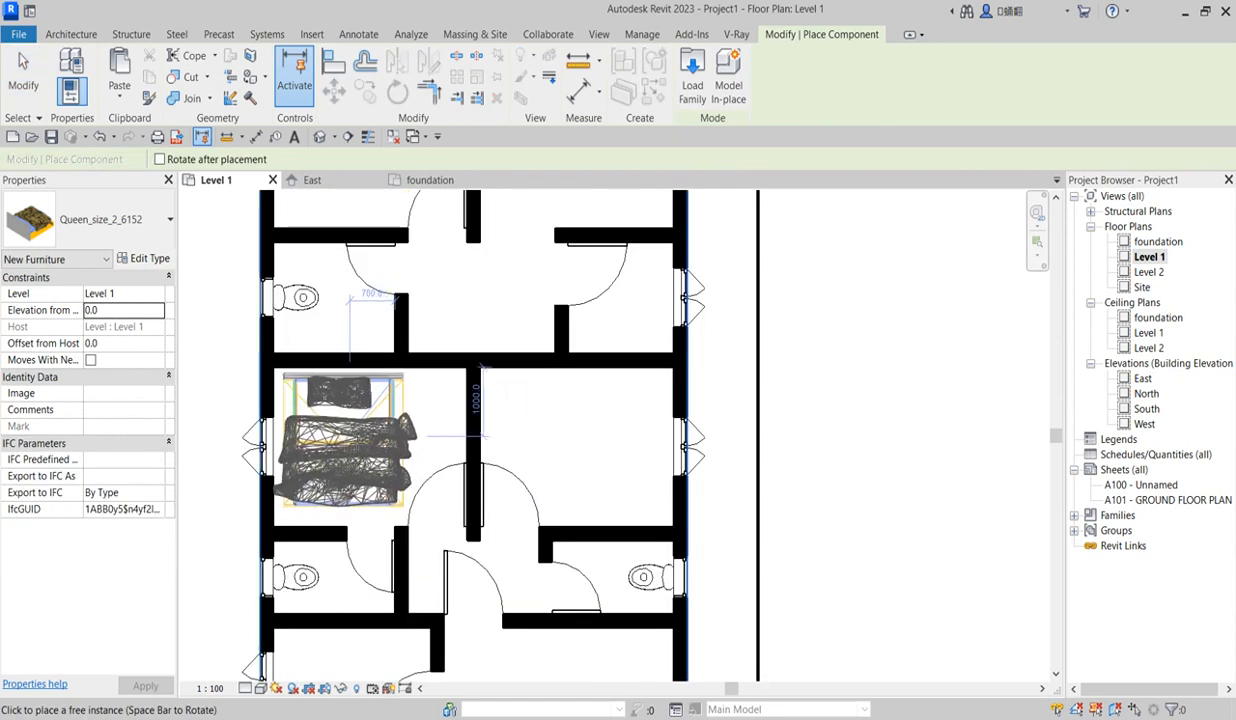
click(410, 420)
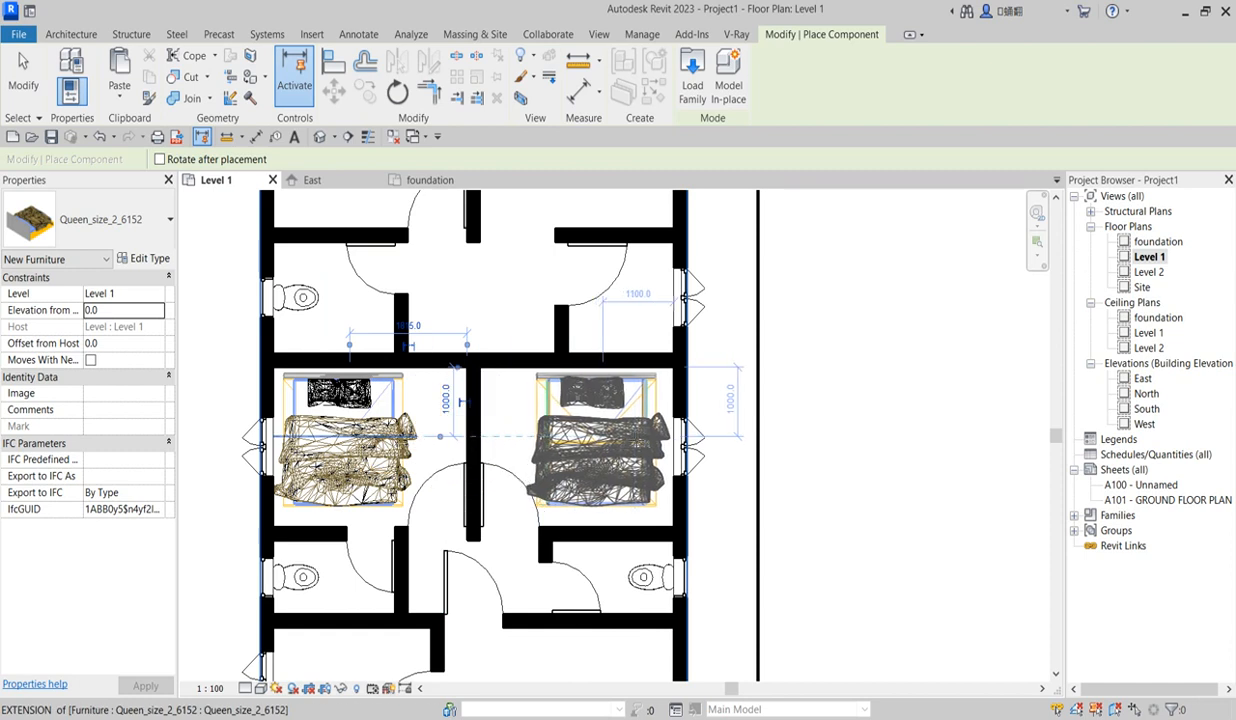
click(664, 420)
key(Escape)
key(Escape)
Move the northern toilets' walls, doors, WC and window north together until their north walls are 2800 mm from the exterior wall
scroll(693, 473, down, 4)
scroll(734, 505, down, 2)
scroll(739, 491, up, 2)
scroll(598, 318, up, 1)
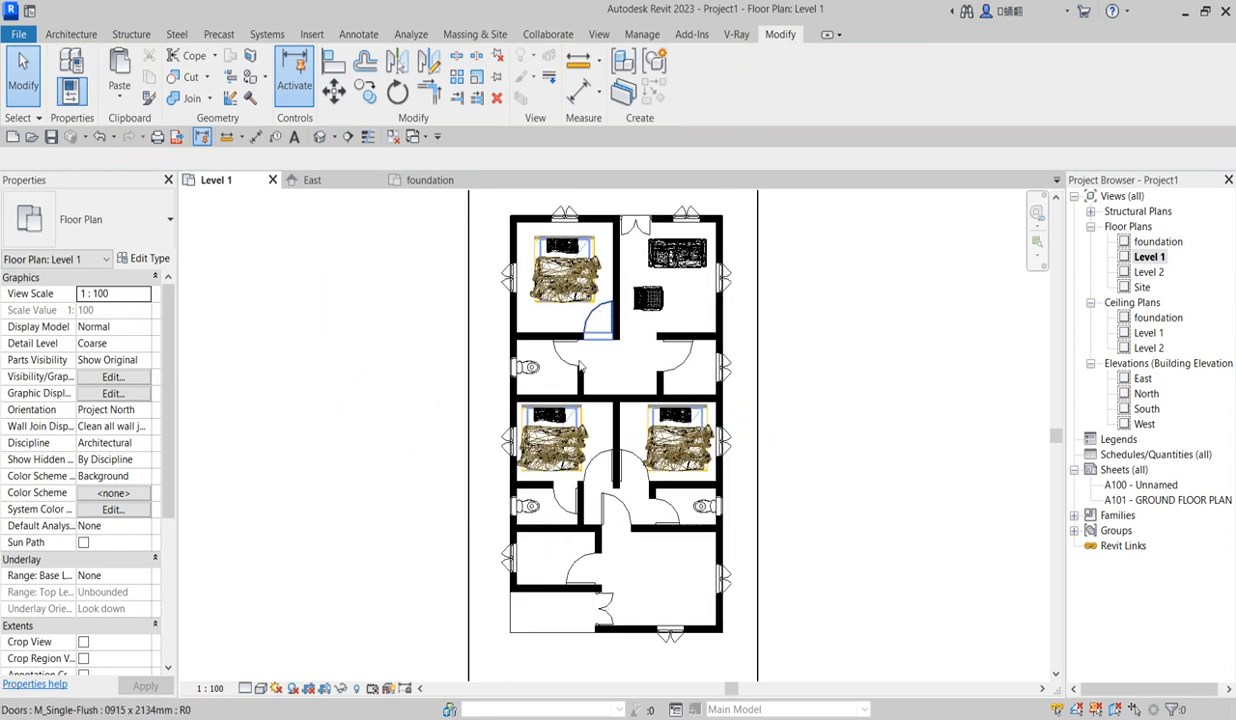
scroll(598, 318, up, 2)
scroll(600, 318, down, 2)
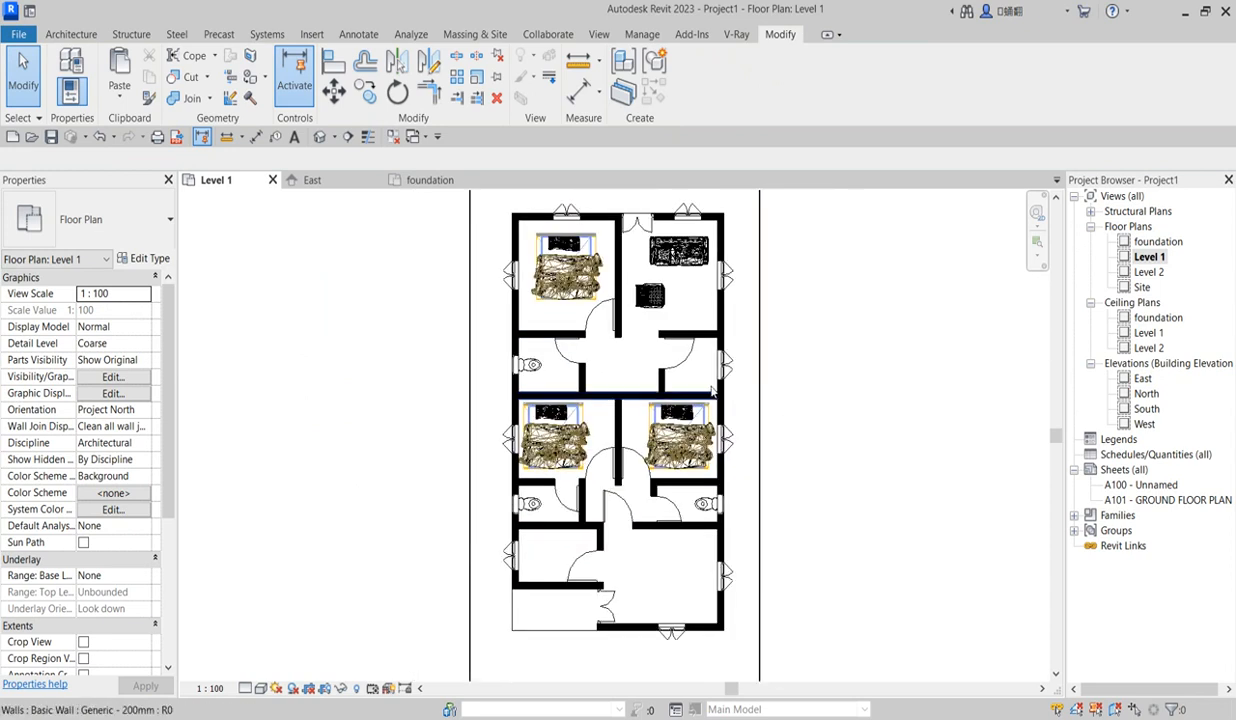
drag(482, 314, 832, 450)
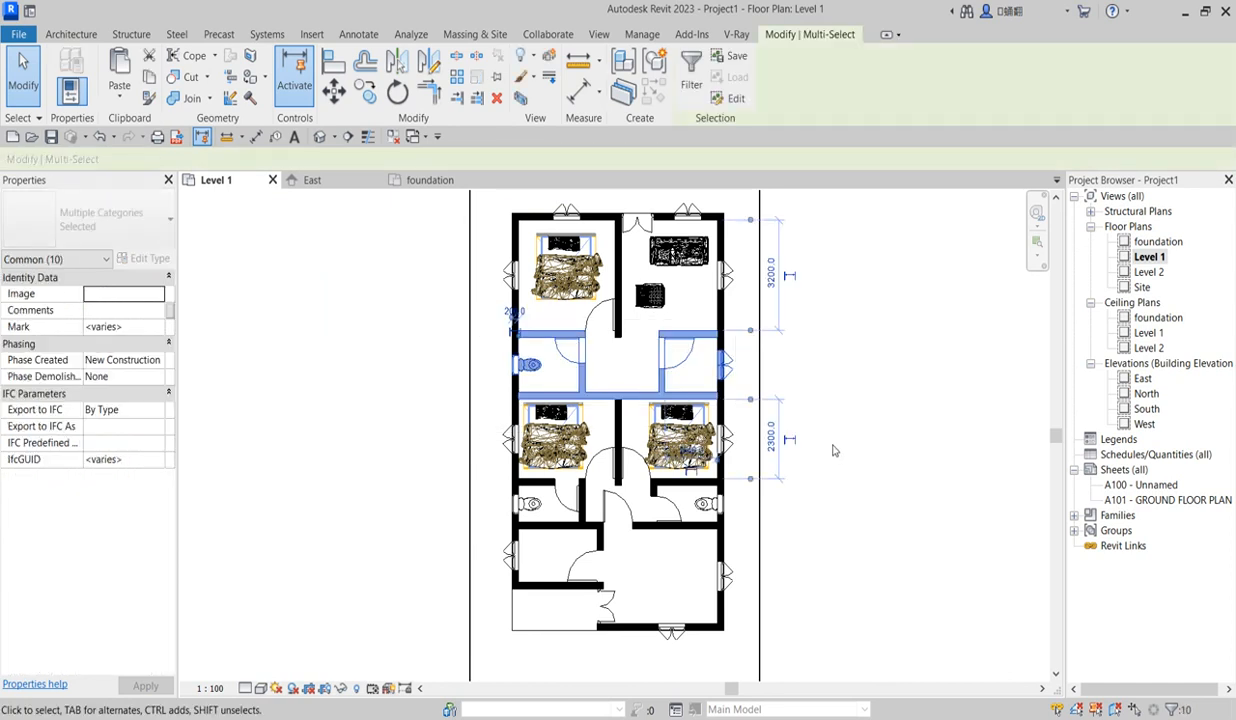
key(Up)
key(Up)
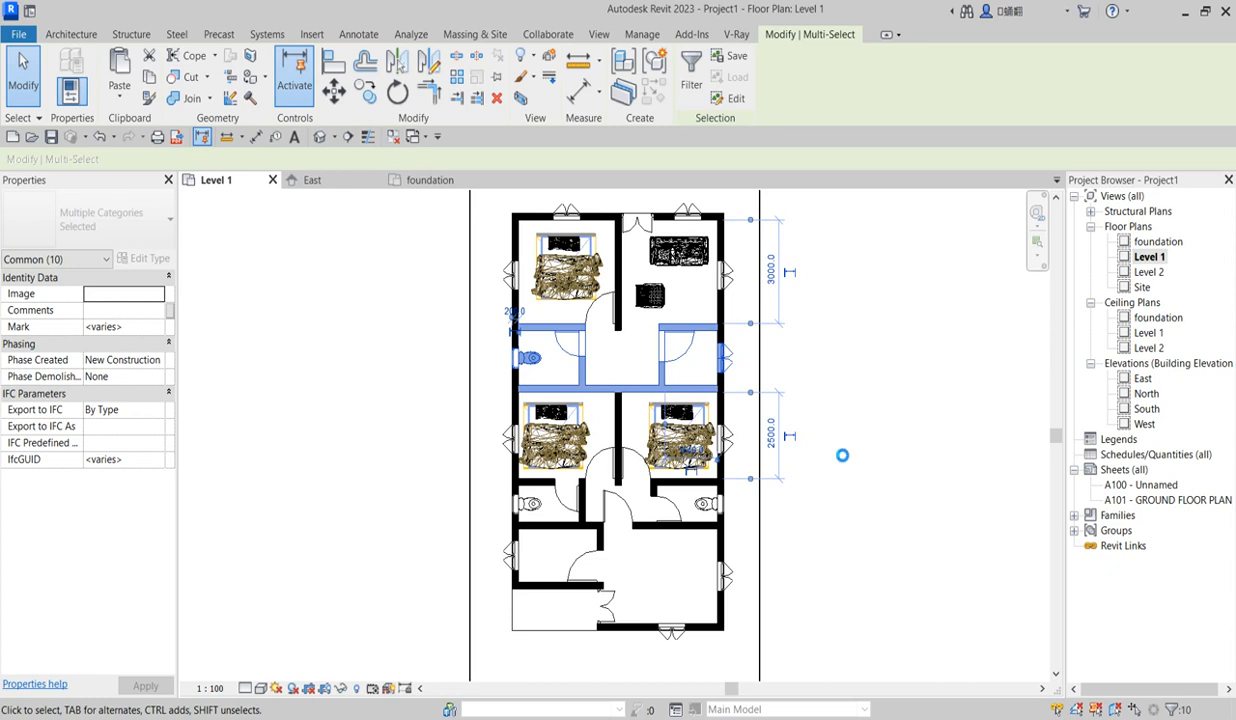
key(Up)
key(Up)
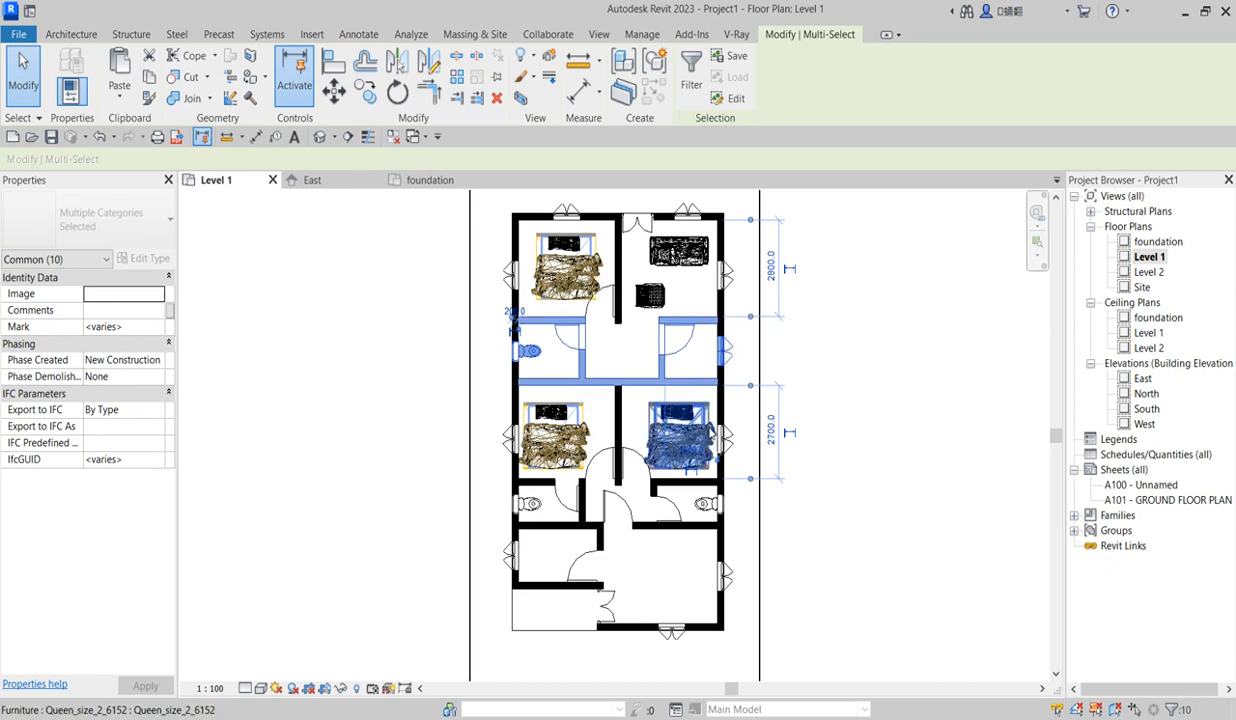
Move the beds in both middle bedrooms north toward the bedrooms' north wall
click(680, 435)
ctrl+click(560, 435)
key(Up)
key(Up)
key(Up)
key(Up)
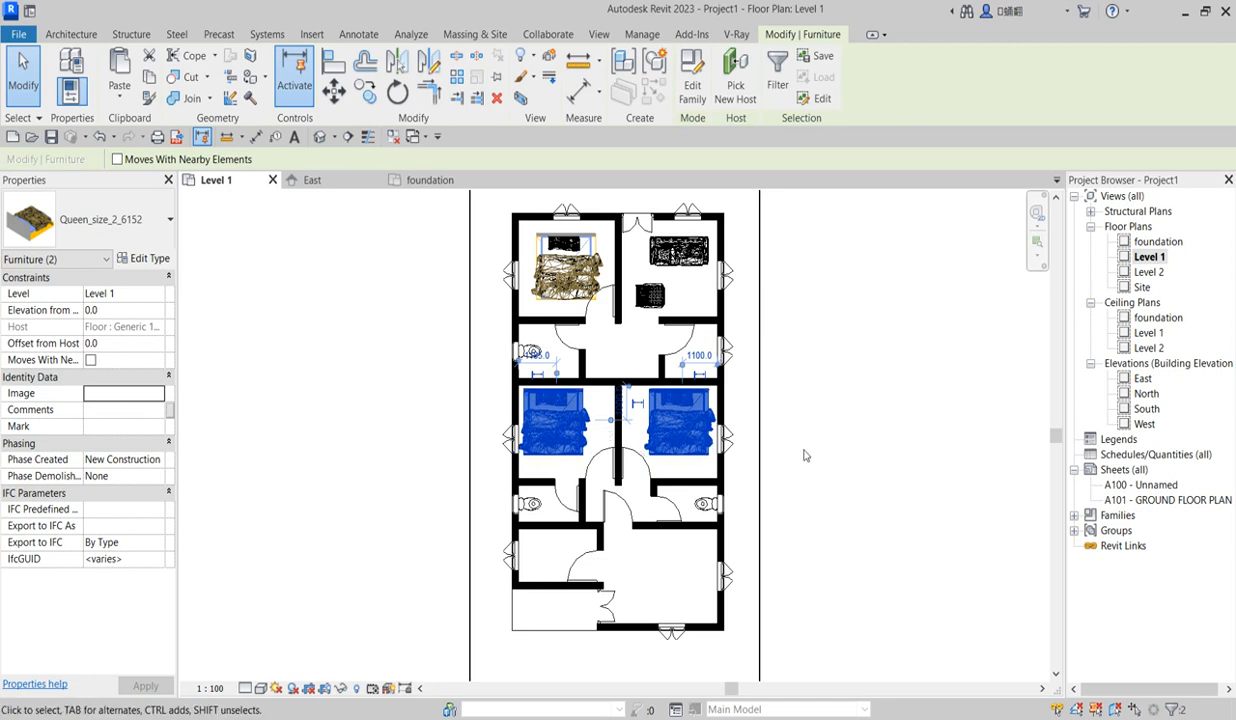
click(822, 444)
Shift the northwest bedroom's bed slightly north and west, away from the door swing
scroll(822, 445, down, 1)
scroll(779, 389, up, 1)
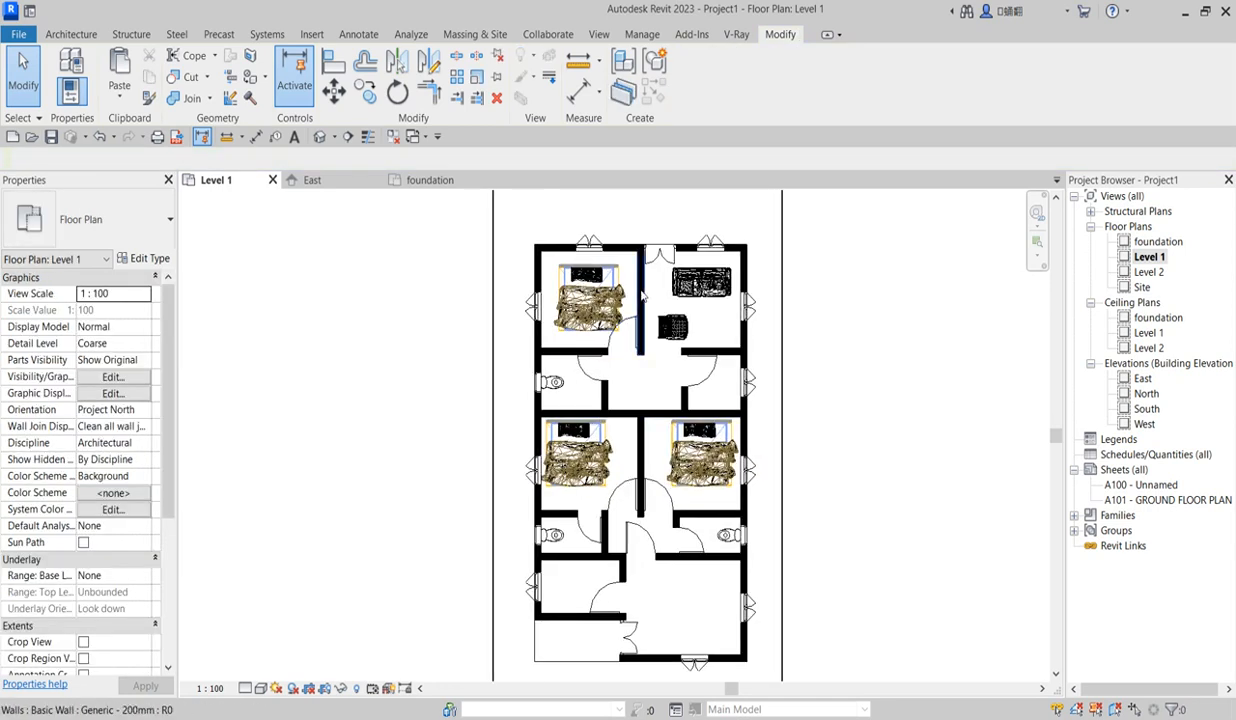
scroll(635, 283, up, 1)
click(577, 279)
key(Up)
key(Left)
key(Left)
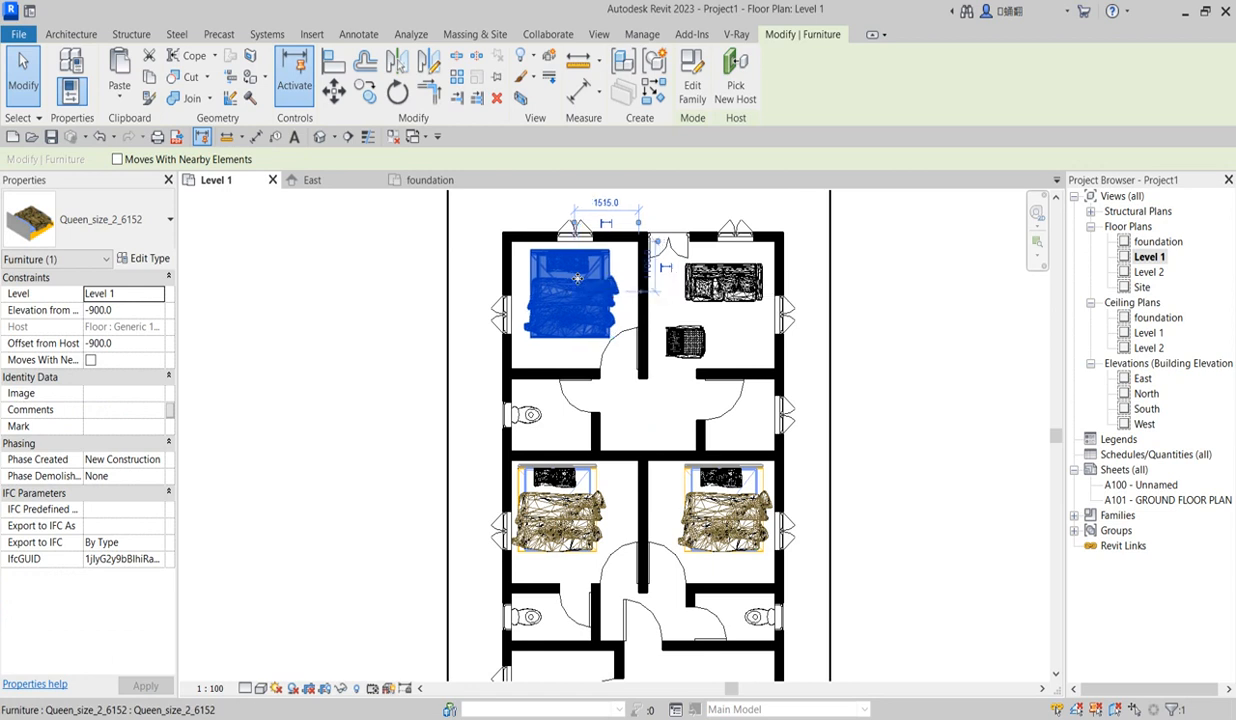
click(333, 287)
scroll(340, 322, down, 2)
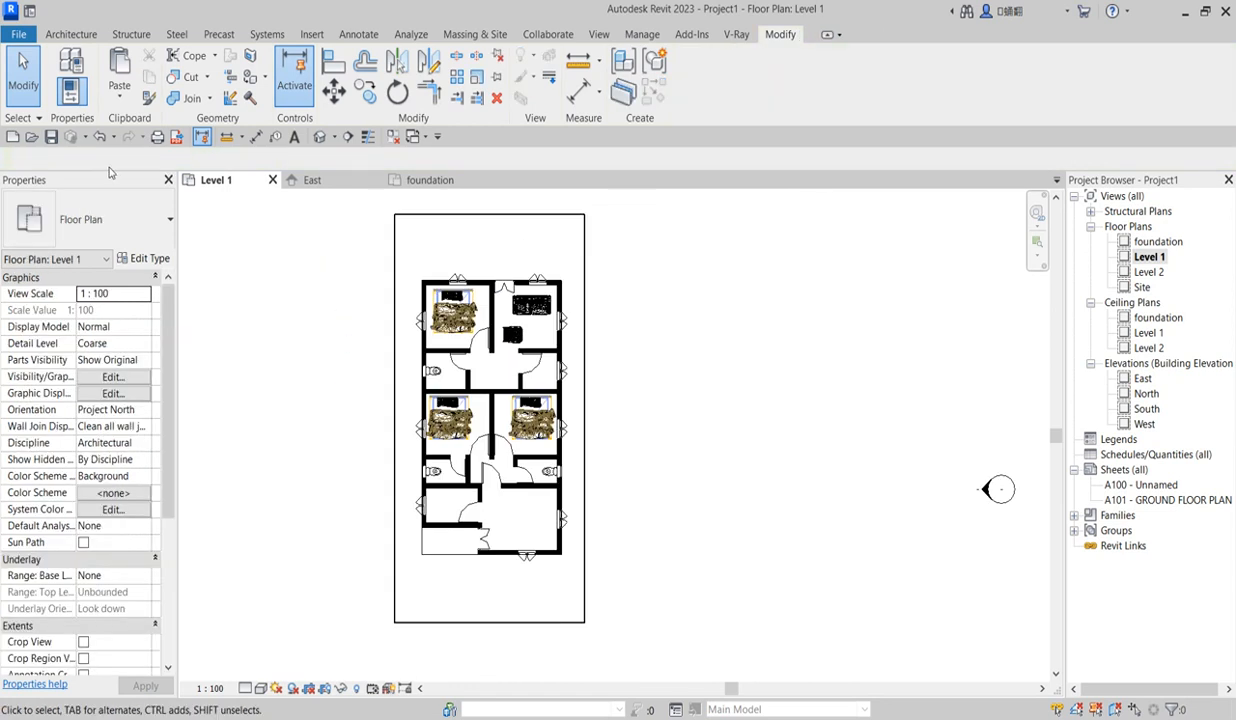
click(72, 34)
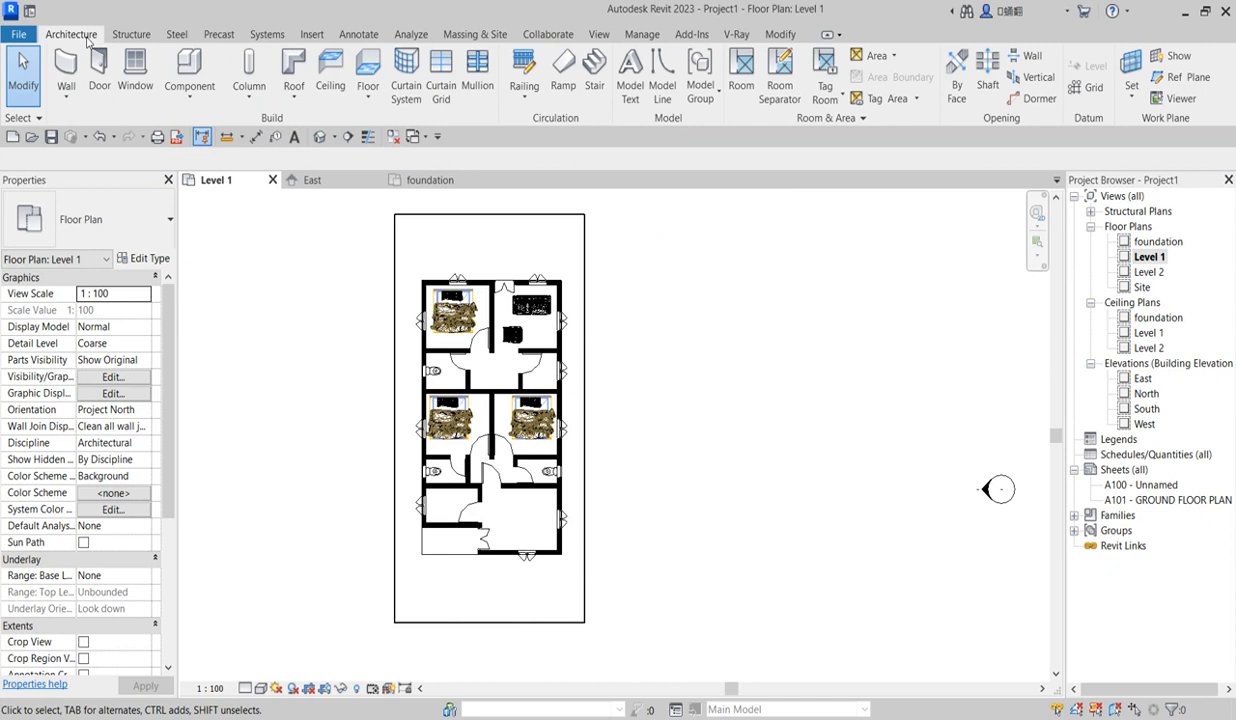
click(188, 68)
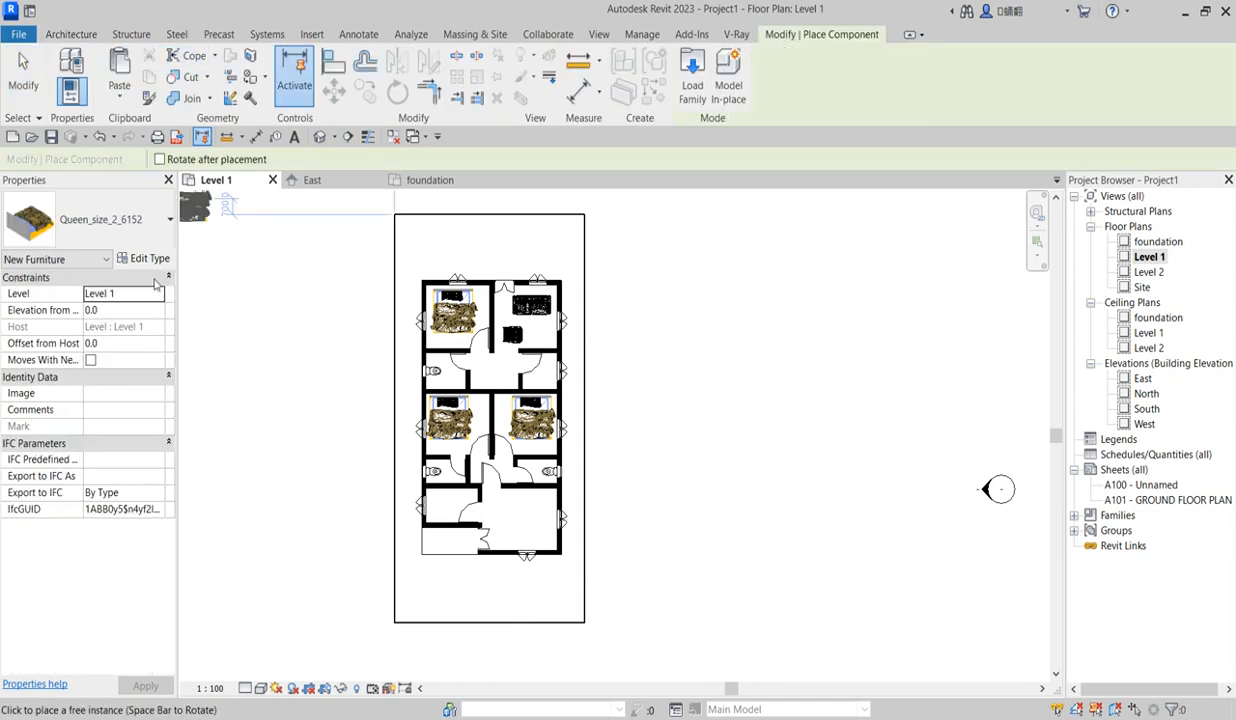
click(152, 228)
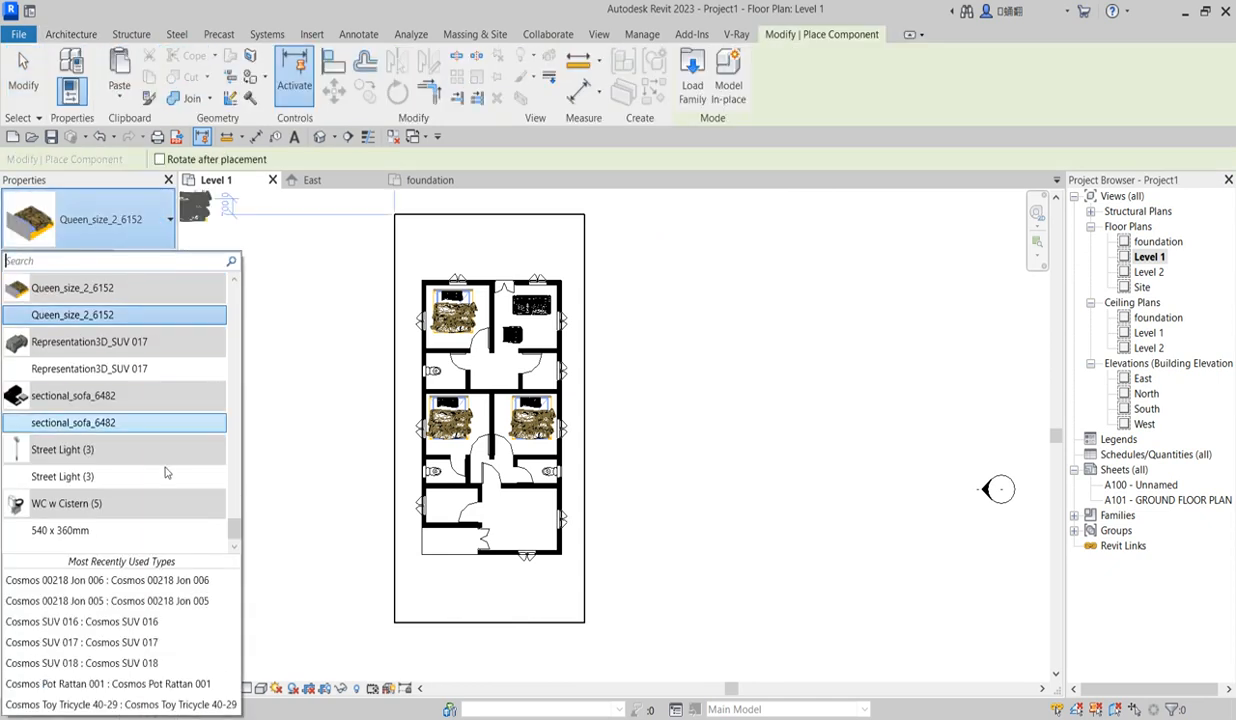
click(94, 428)
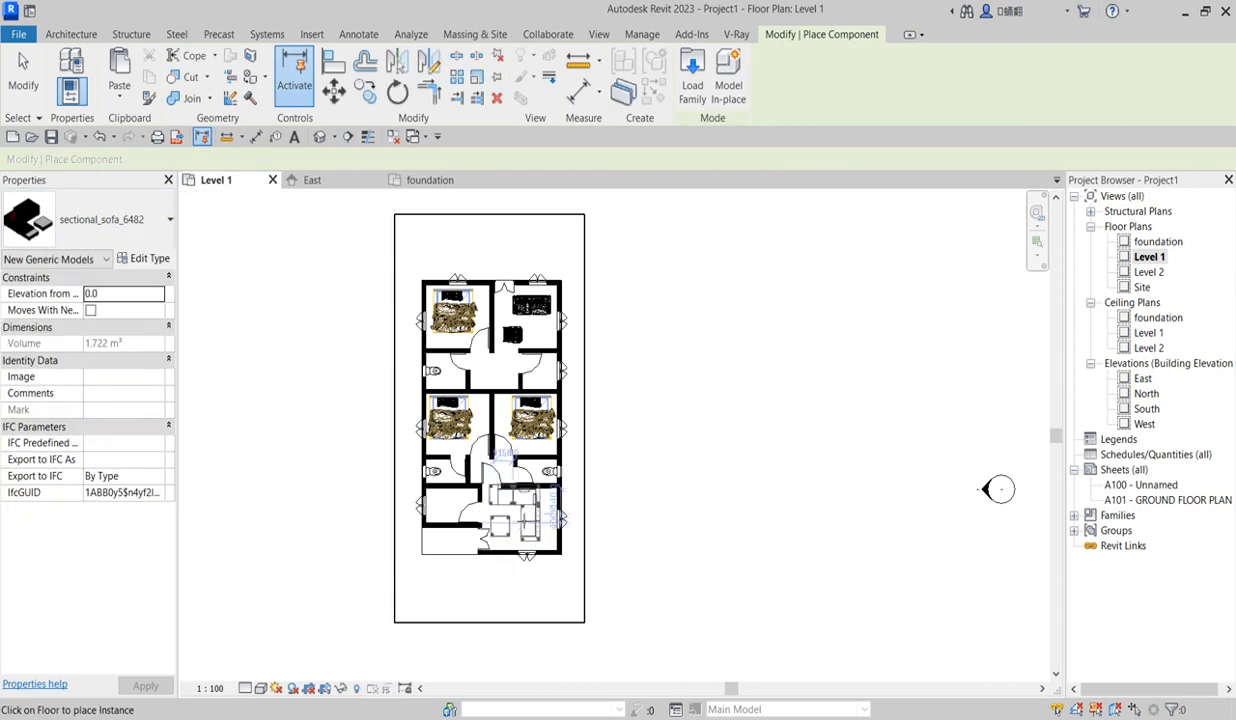
key(Escape)
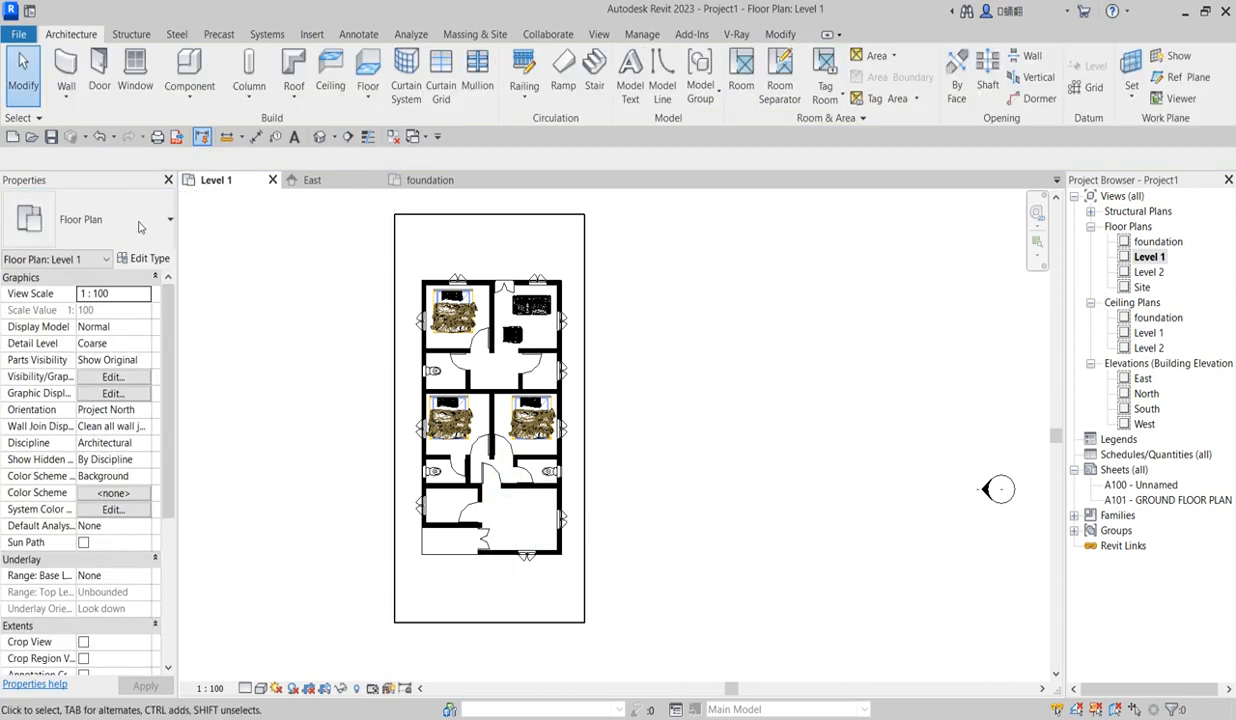
click(190, 70)
click(100, 220)
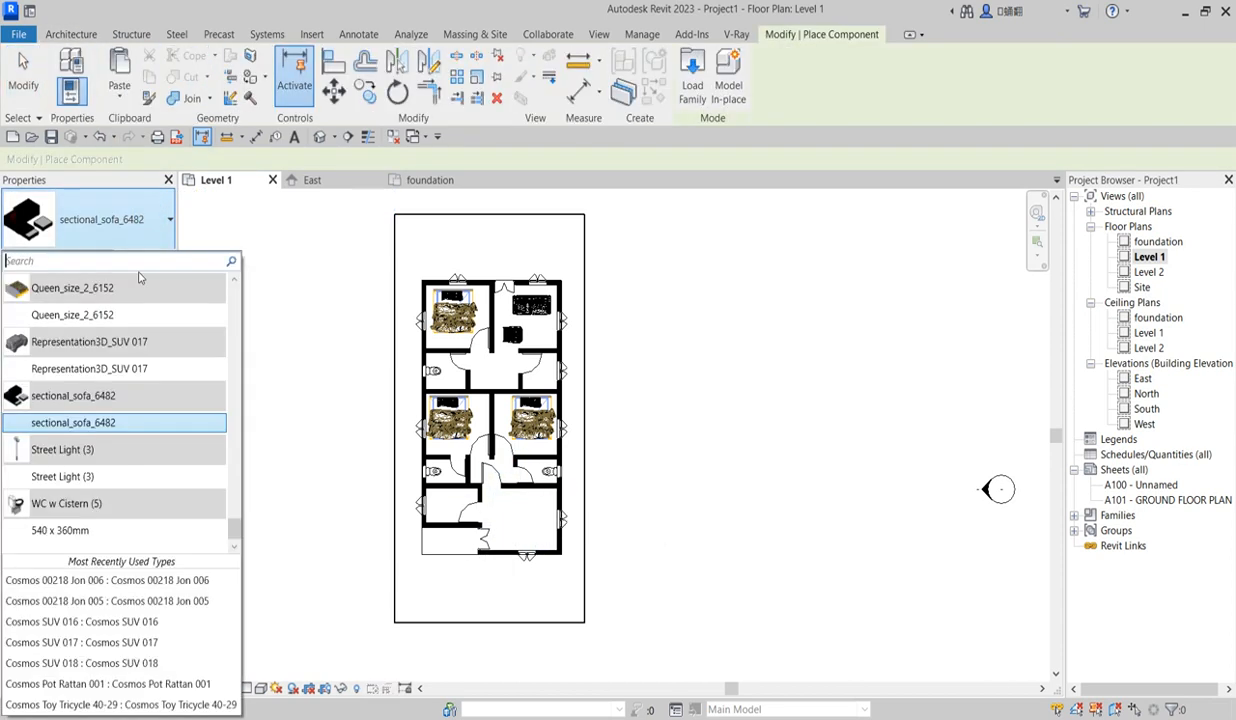
scroll(110, 451, up, 15)
scroll(113, 440, up, 10)
scroll(151, 380, down, 6)
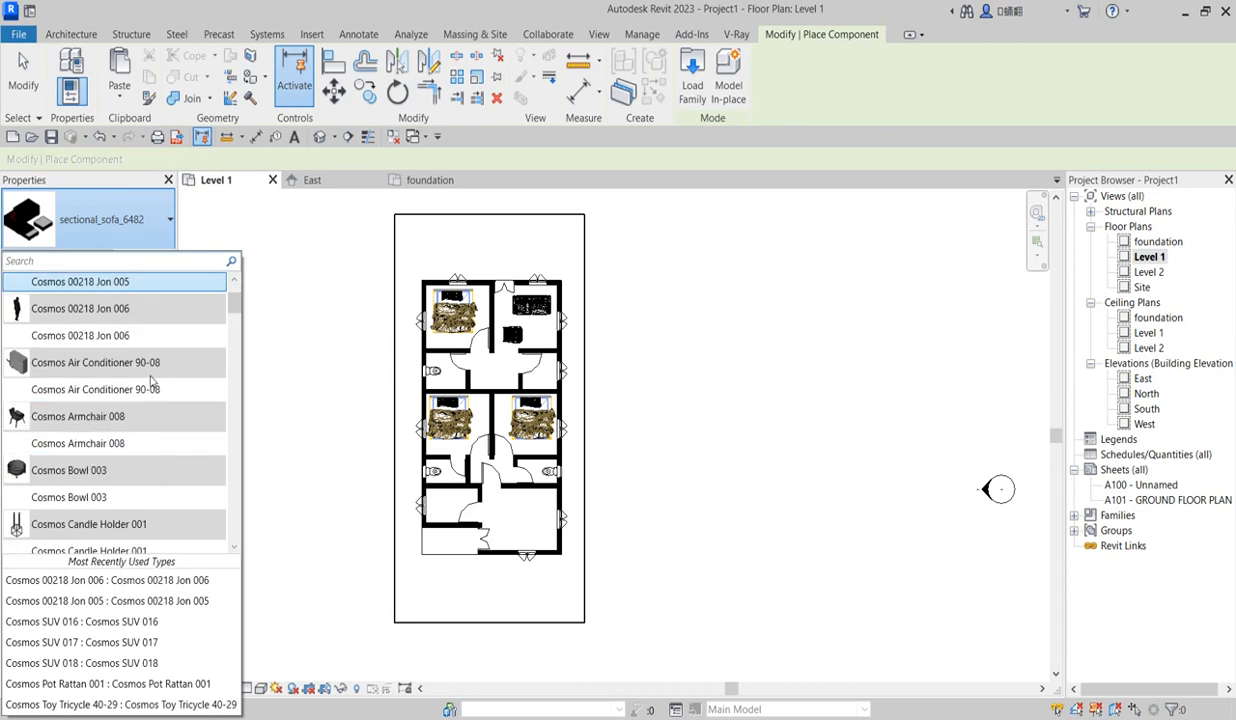
scroll(151, 380, down, 8)
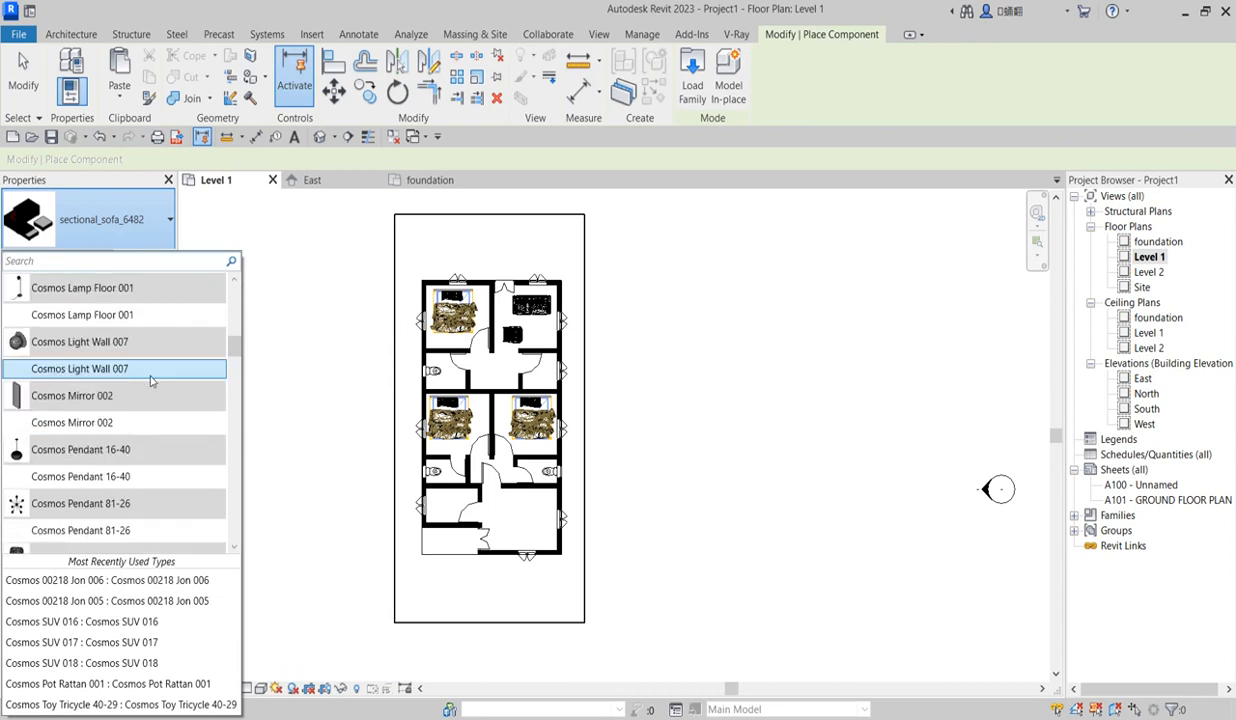
key(Escape)
key(Escape)
Place a copy of the Cosmos Sofa 48-02 type in the southeast room along its north wall, about 1400 mm from the east wall
click(535, 318)
click(656, 90)
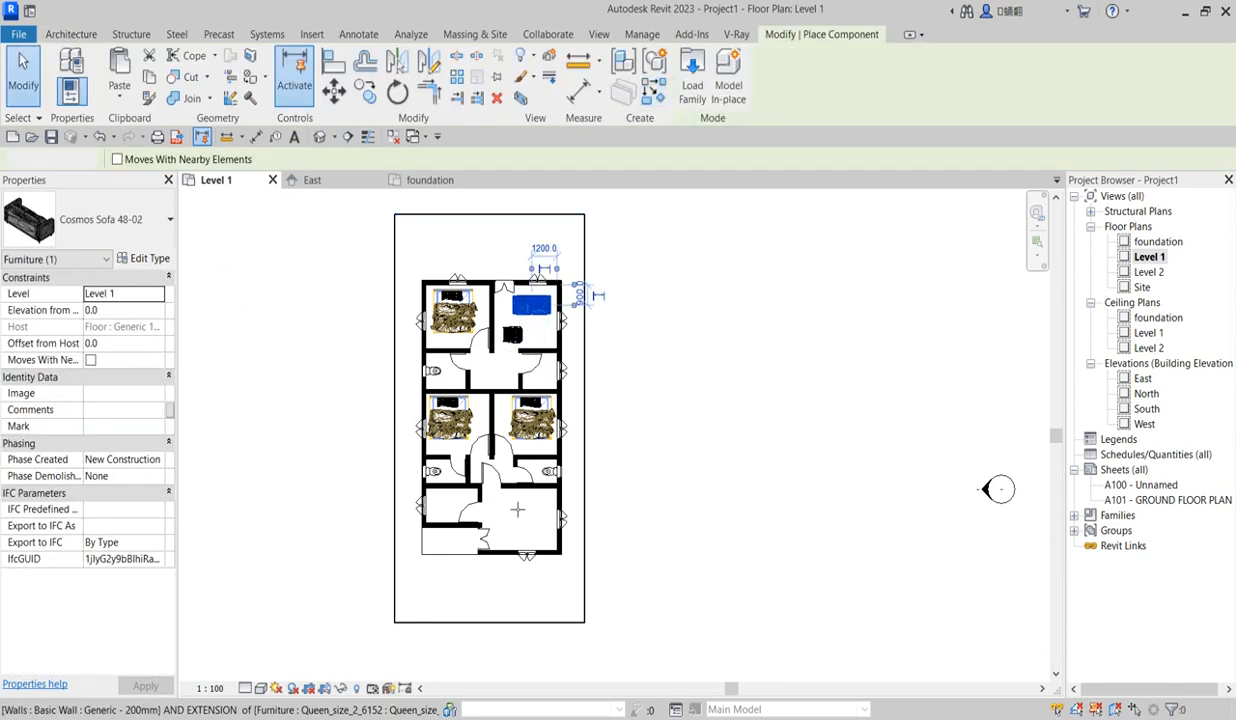
scroll(517, 510, up, 2)
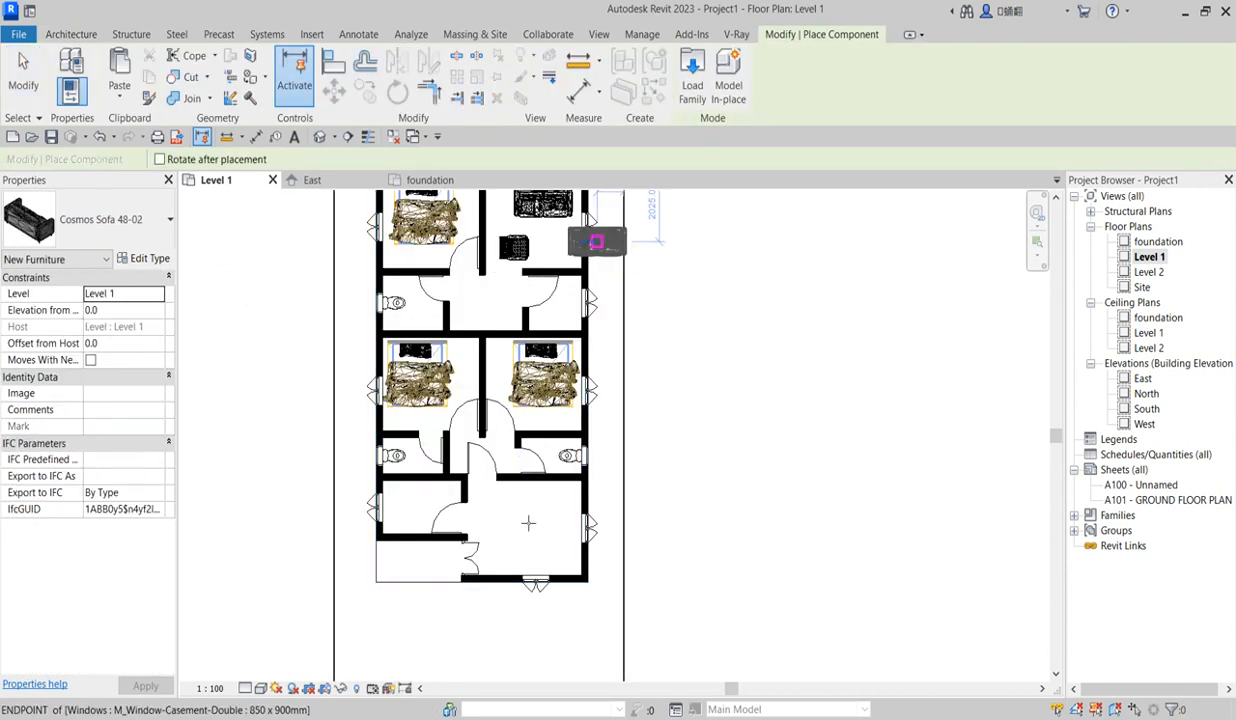
scroll(530, 495, up, 1)
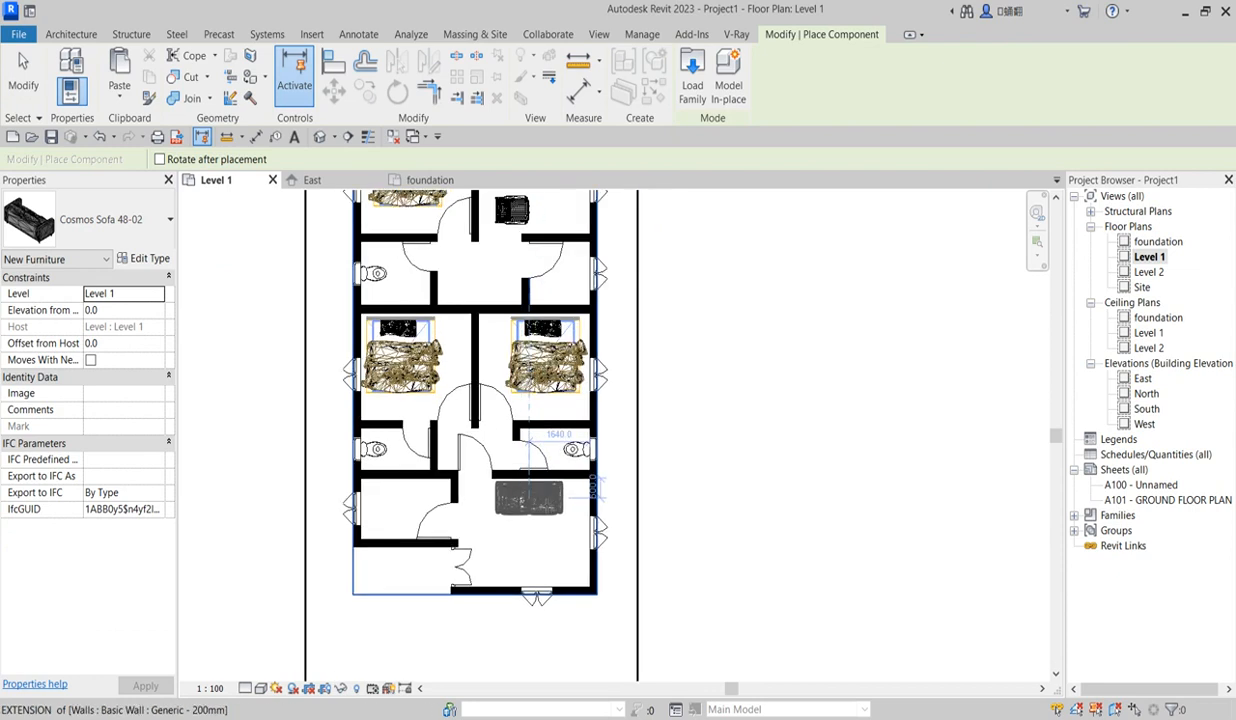
scroll(535, 500, up, 1)
click(541, 556)
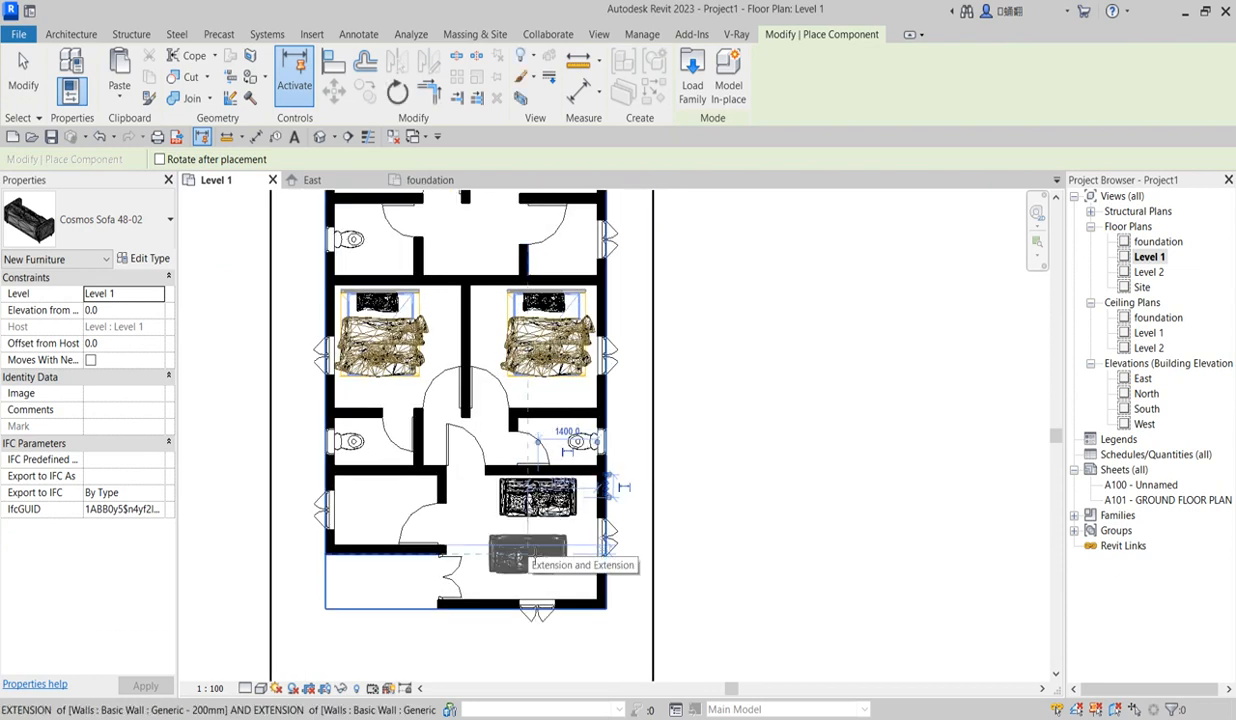
Place a second, rotated Cosmos Sofa 48-02 along the southeast room's east wall, 600 mm from it and 1000 mm from the south wall
key(space)
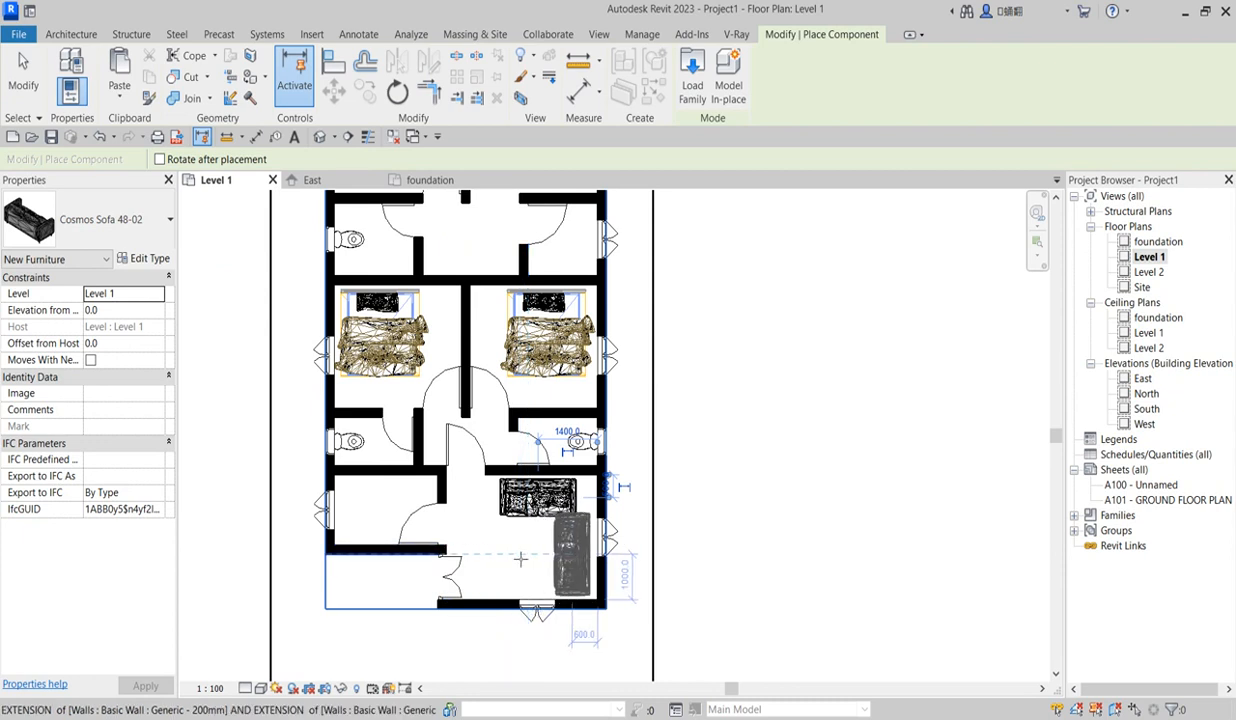
scroll(566, 533, up, 1)
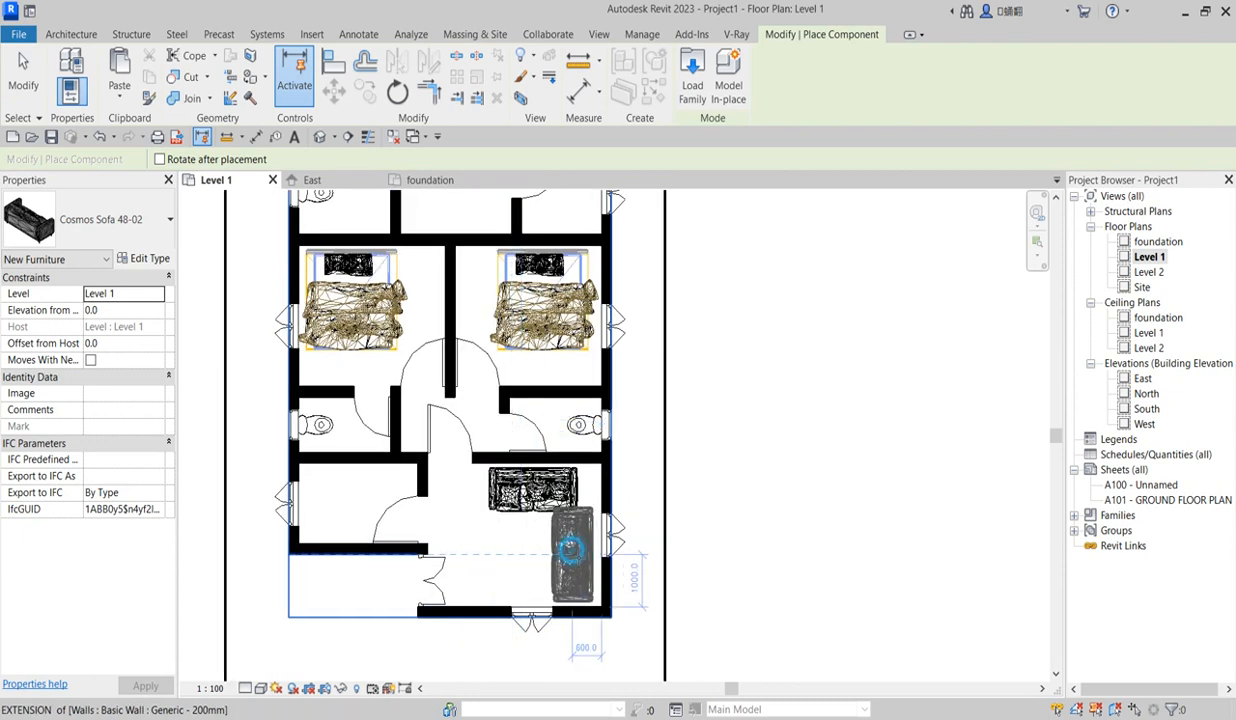
click(571, 548)
key(Escape)
key(Escape)
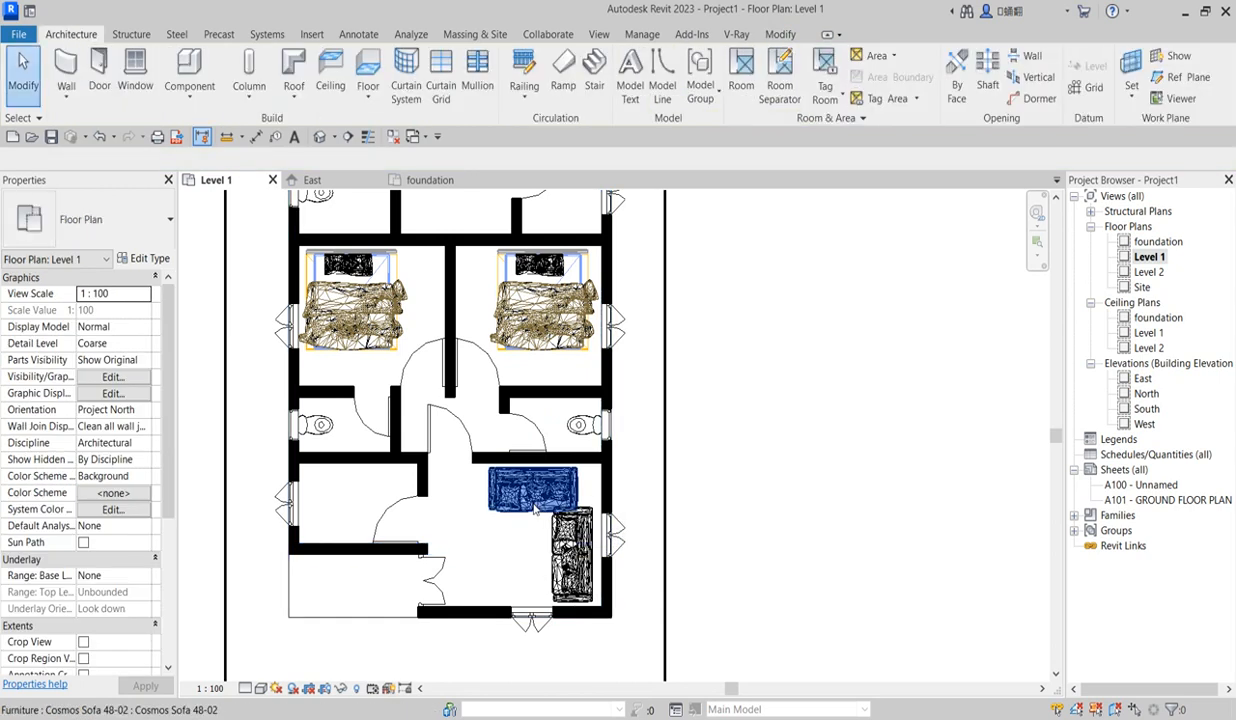
Nudge the southeast room's north sofa west, clear of the sofa along the east wall
click(535, 510)
key(Left)
key(Left)
key(Left)
key(Left)
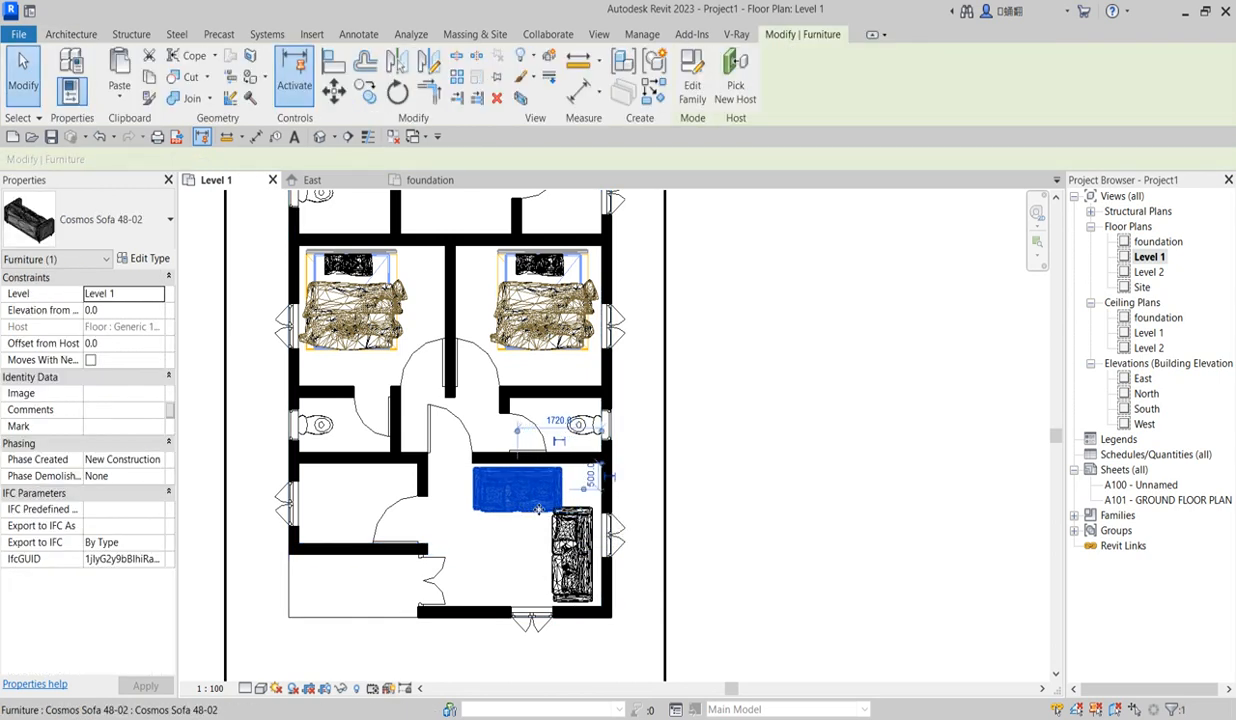
key(Left)
Nudge the southeast room's east sofa east against the exterior wall
click(571, 560)
key(Right)
key(Right)
Shift the southeast room's north sofa slightly back east along the north wall
scroll(535, 478, up, 2)
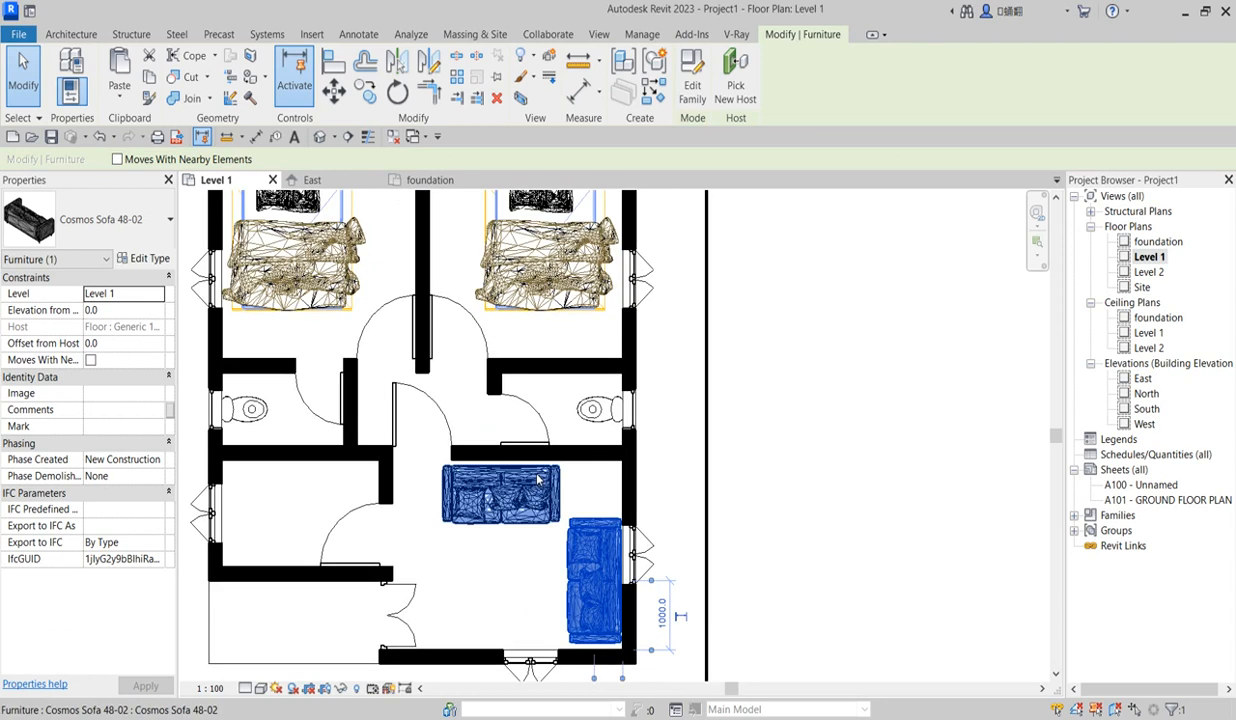
click(537, 481)
drag(537, 481, 544, 484)
click(540, 480)
Open the Cosmos Sofa 48-02 family for editing and reload it into the project, overwriting the existing version
double_click(553, 514)
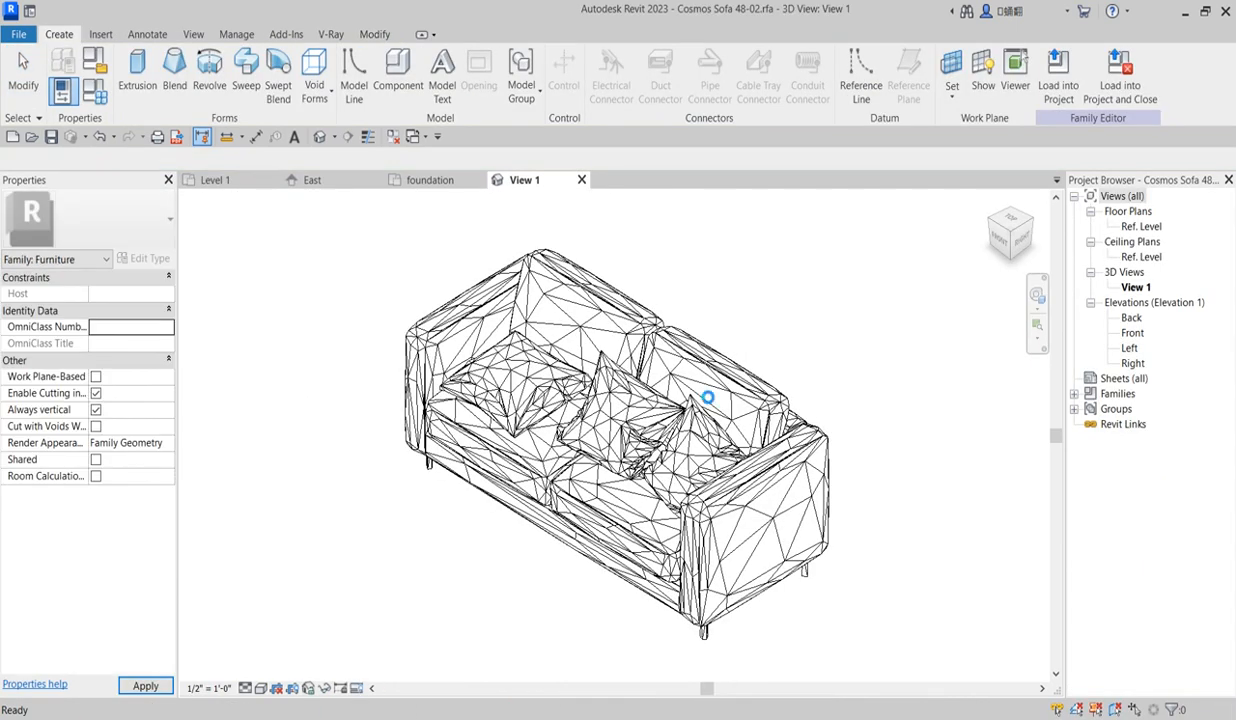
click(600, 380)
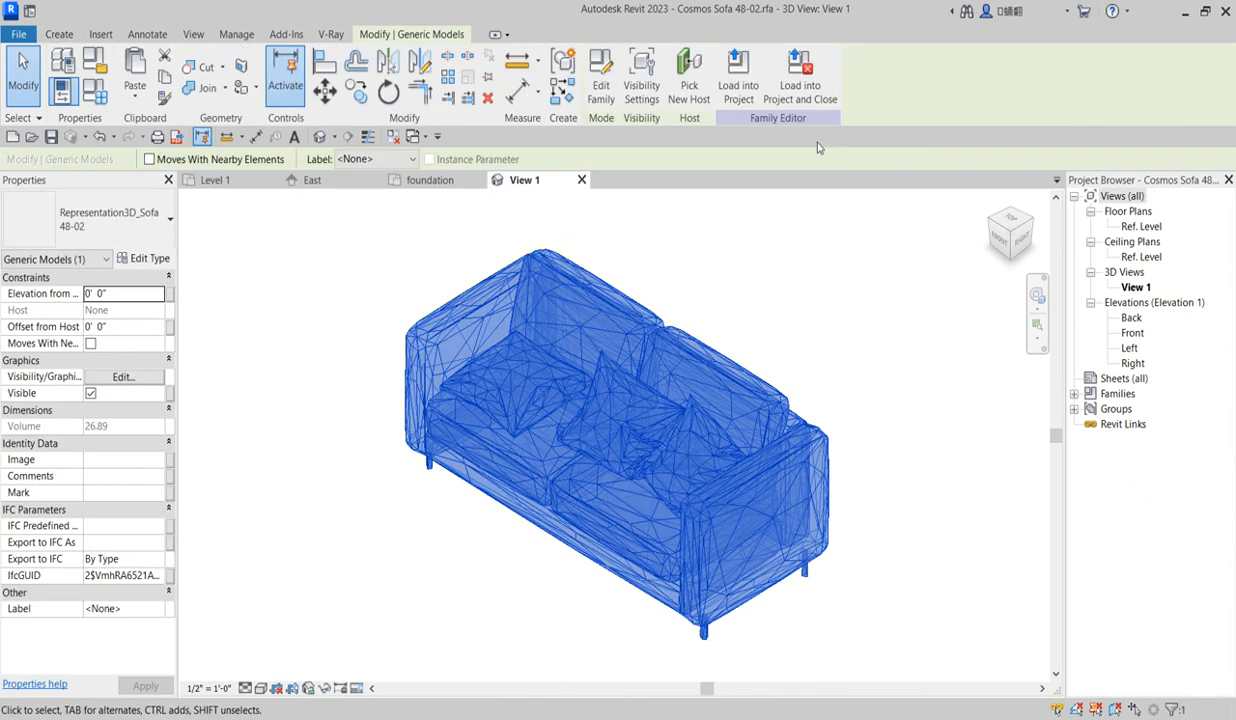
click(738, 85)
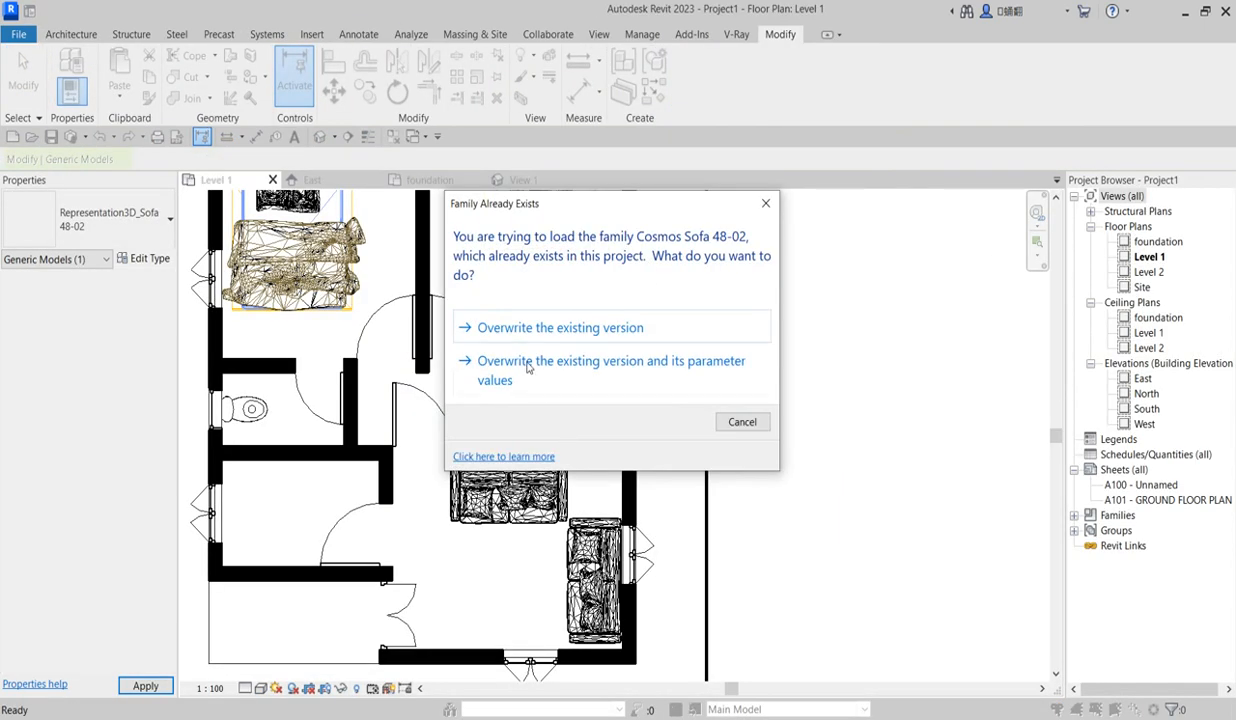
click(527, 340)
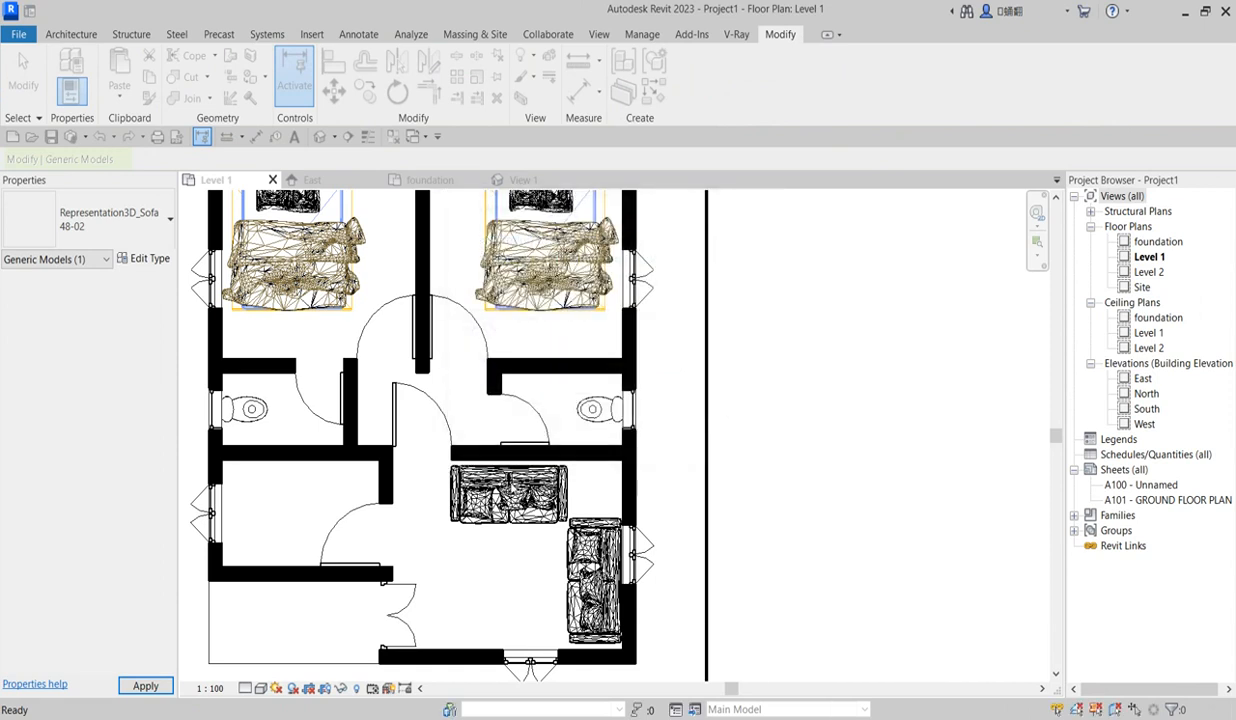
Nudge the southeast room's north sofa slightly east and up closer to the north wall
click(513, 488)
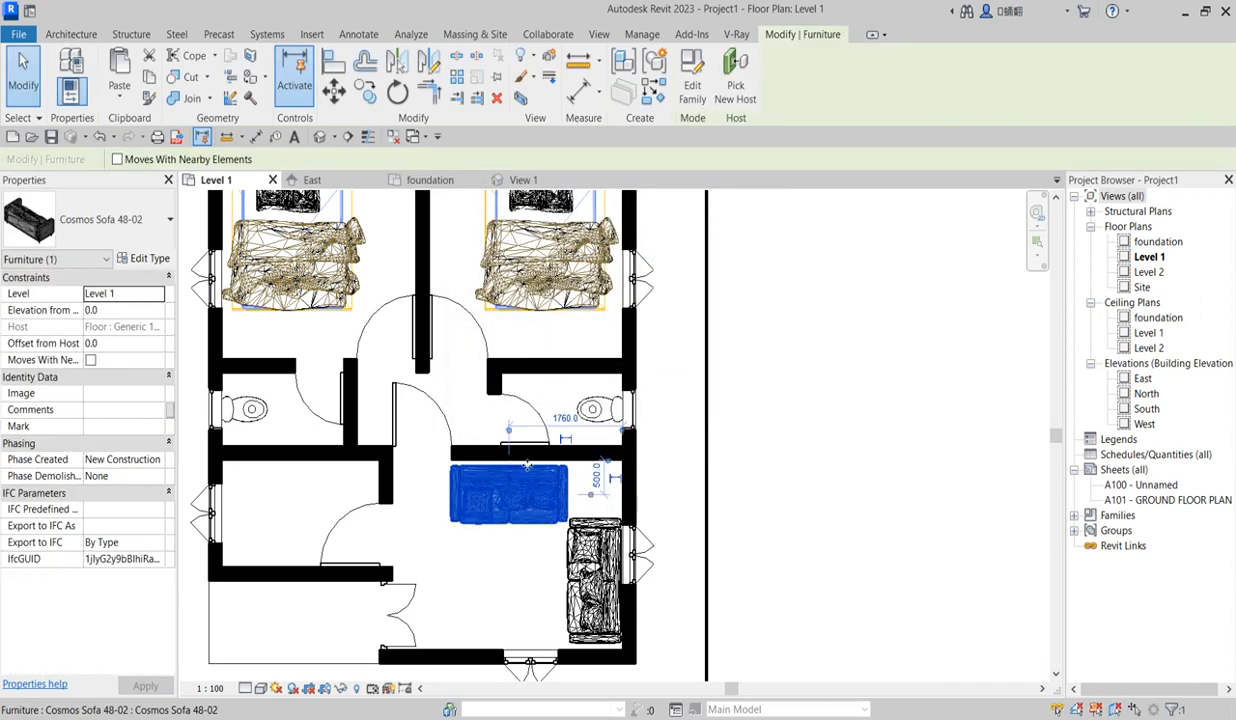
key(Right)
key(Up)
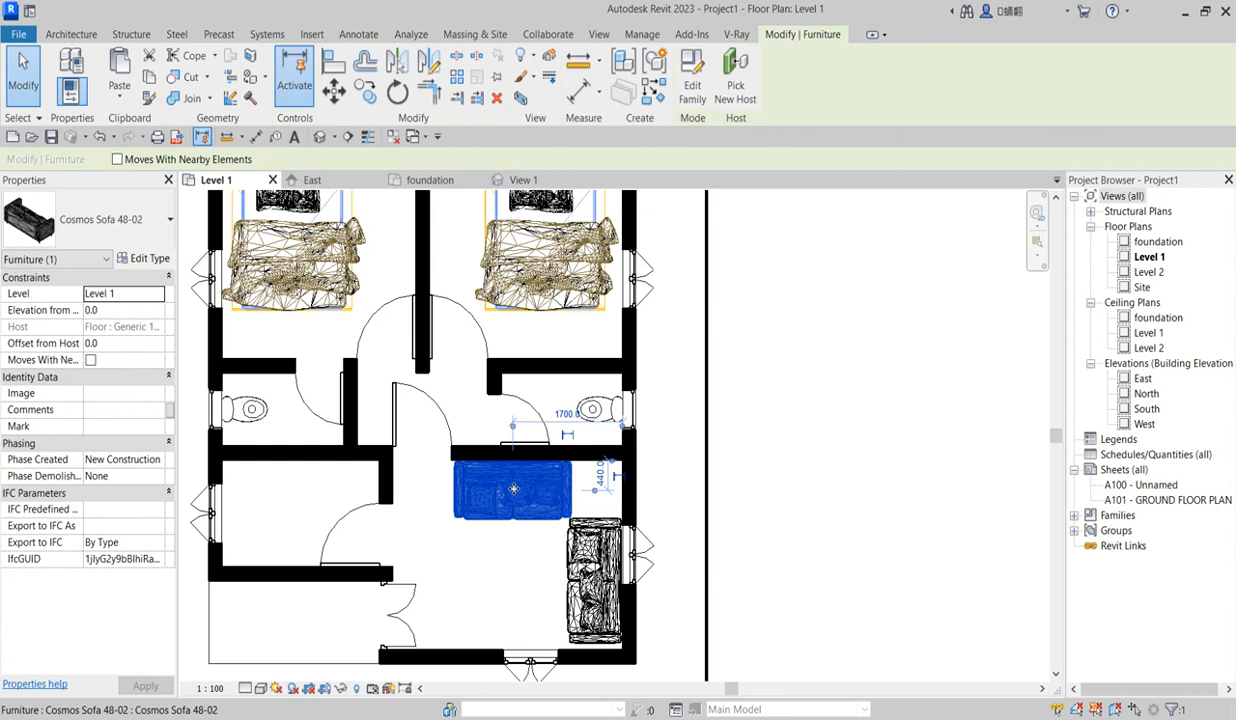
click(811, 460)
Start placing a component and choose the M_Shower Stall-2D type
scroll(647, 497, down, 5)
scroll(614, 548, up, 3)
scroll(577, 549, down, 4)
scroll(517, 446, up, 3)
scroll(516, 446, down, 2)
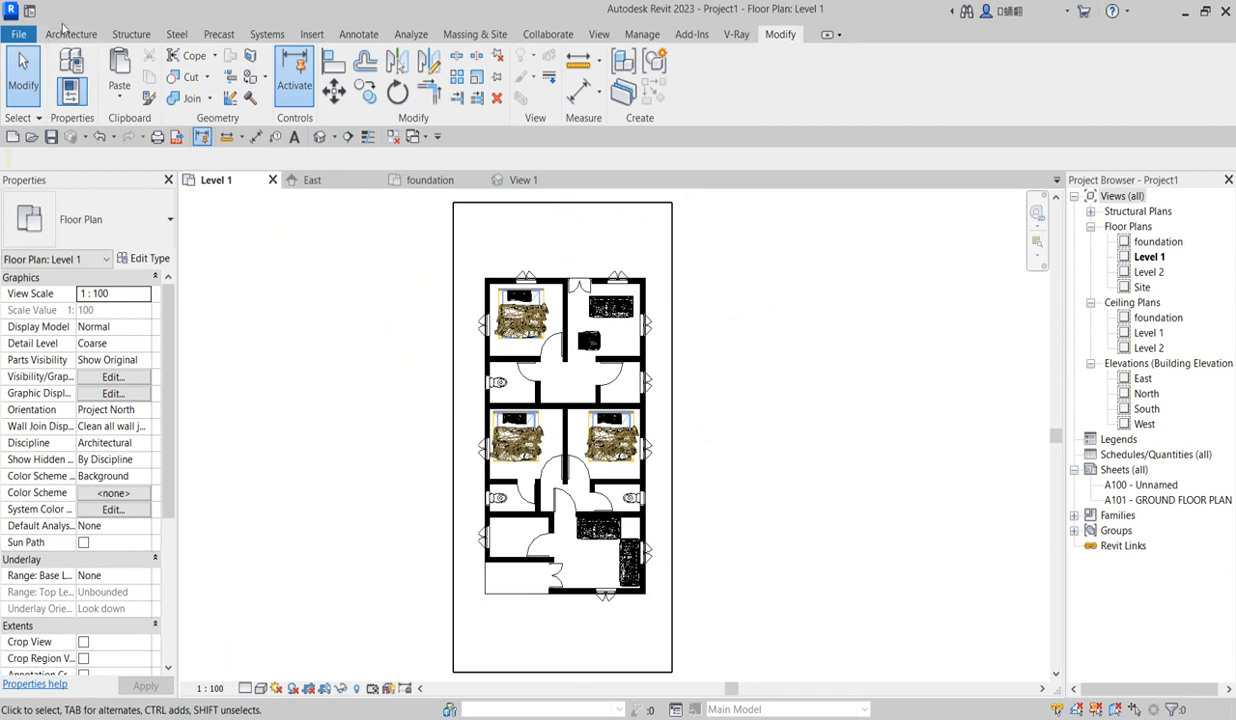
click(64, 34)
click(189, 70)
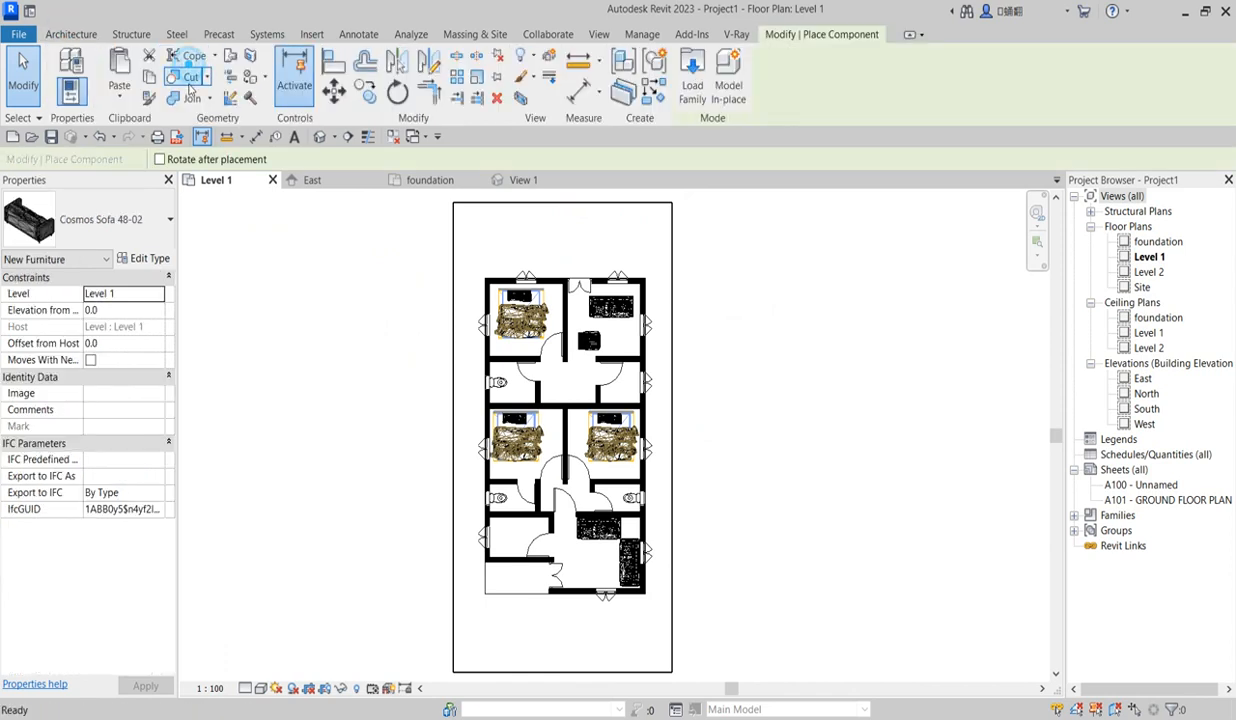
click(147, 238)
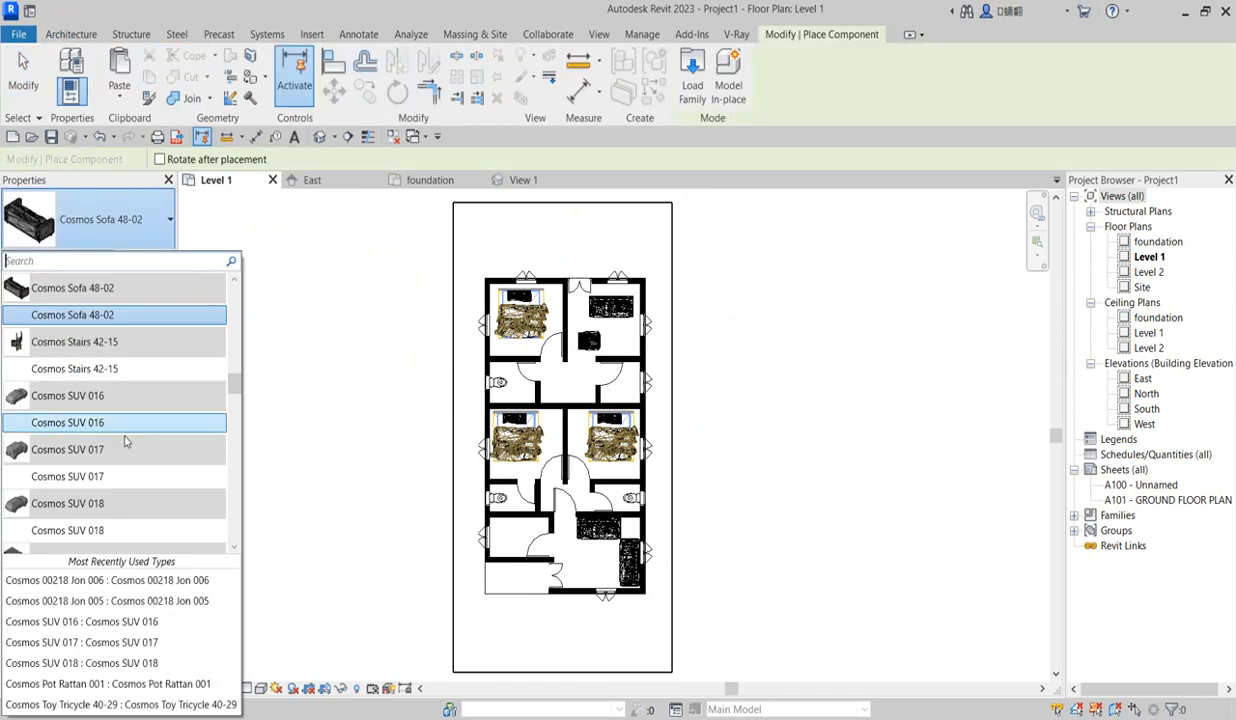
scroll(125, 441, down, 15)
scroll(125, 435, down, 10)
scroll(124, 400, up, 5)
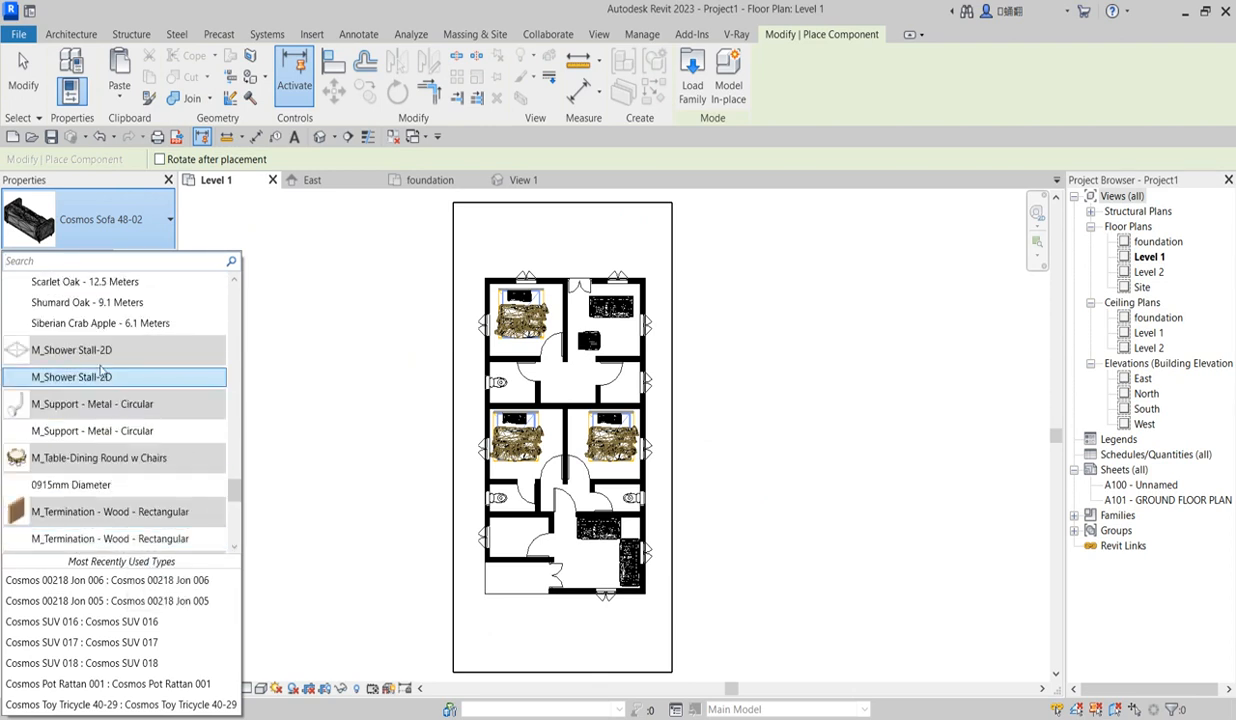
mouse_move(82, 381)
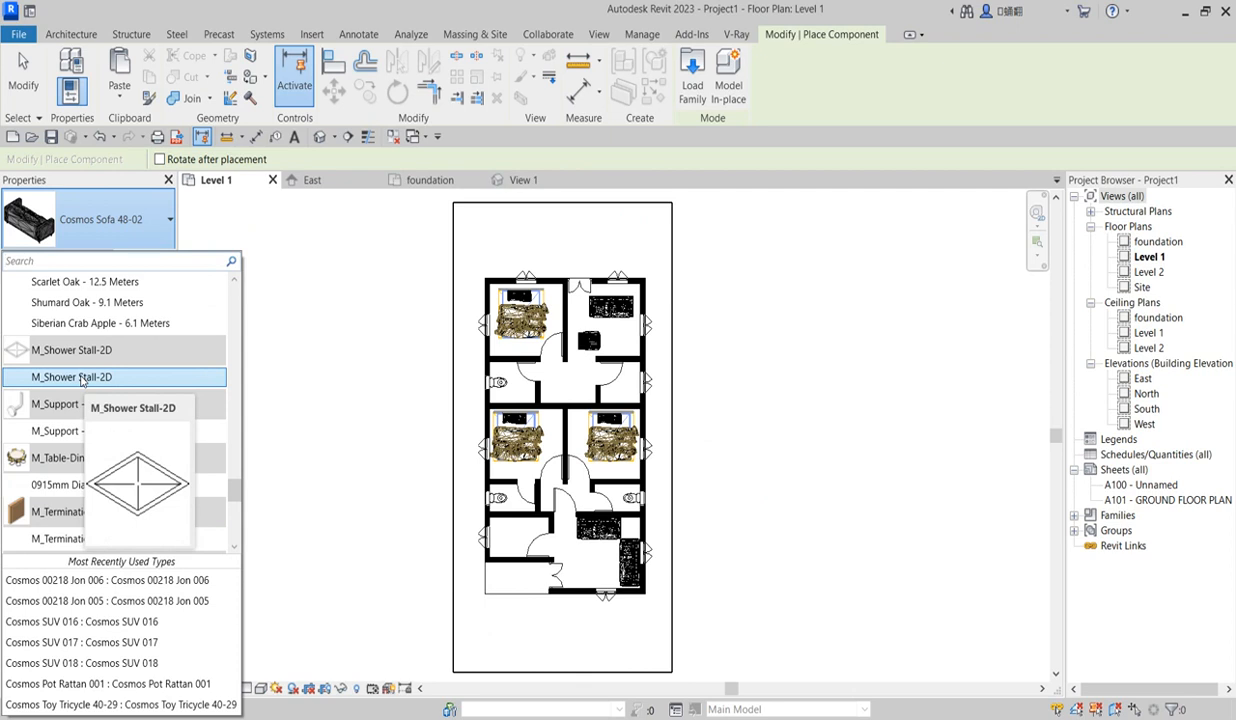
click(82, 378)
Place one shower stall in the southeast corner of the northwest toilet and end the placement
scroll(628, 412, up, 4)
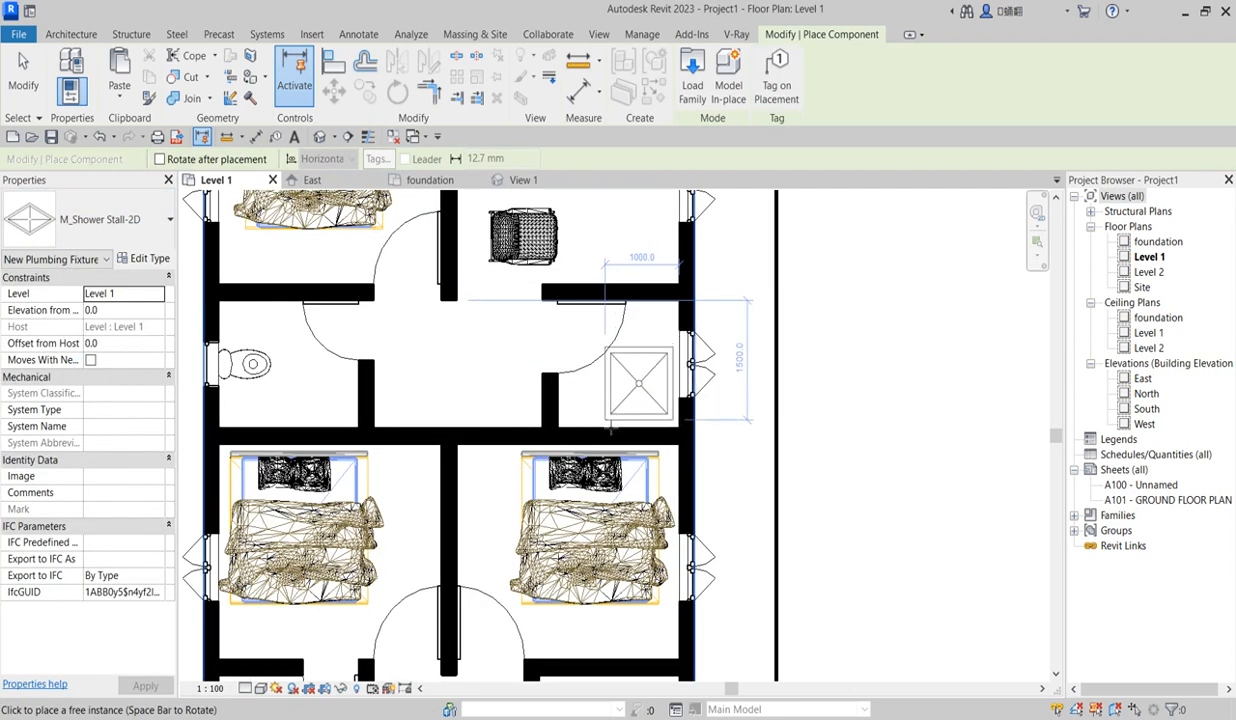
click(292, 424)
right_click(388, 386)
click(433, 399)
right_click(430, 359)
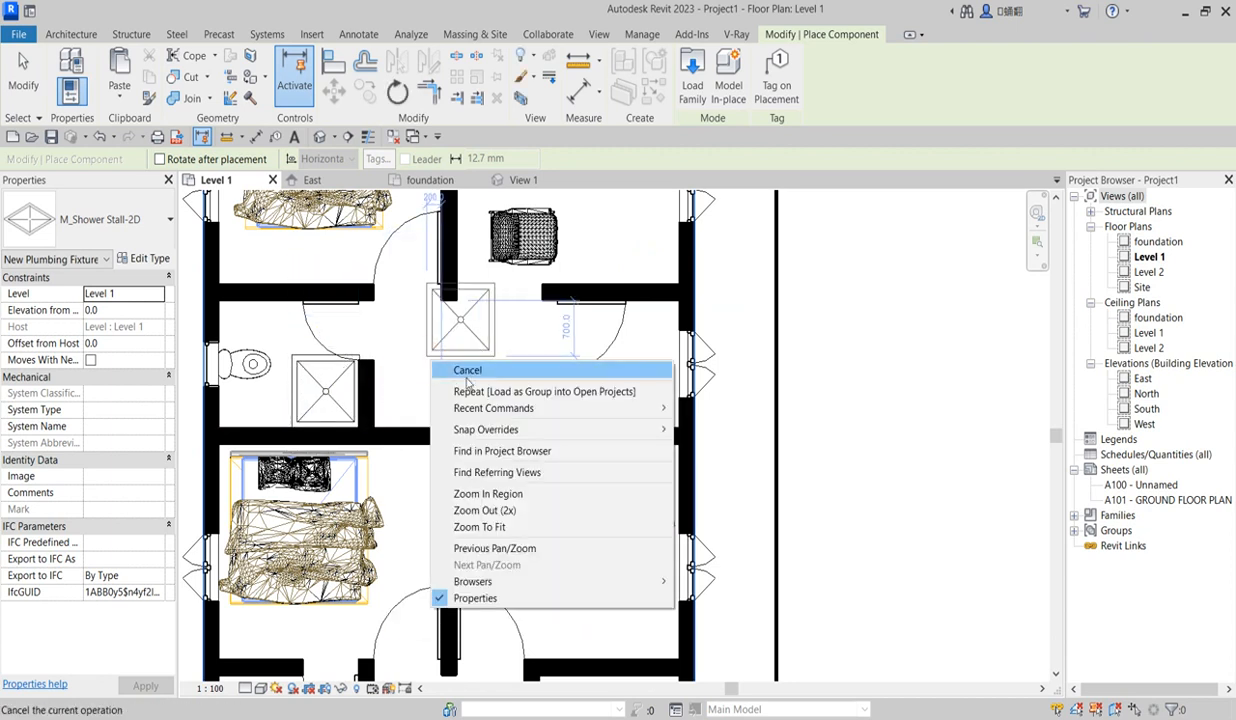
click(470, 372)
Set the shower stall type's depth to 750 mm and reduce its width to match
click(325, 389)
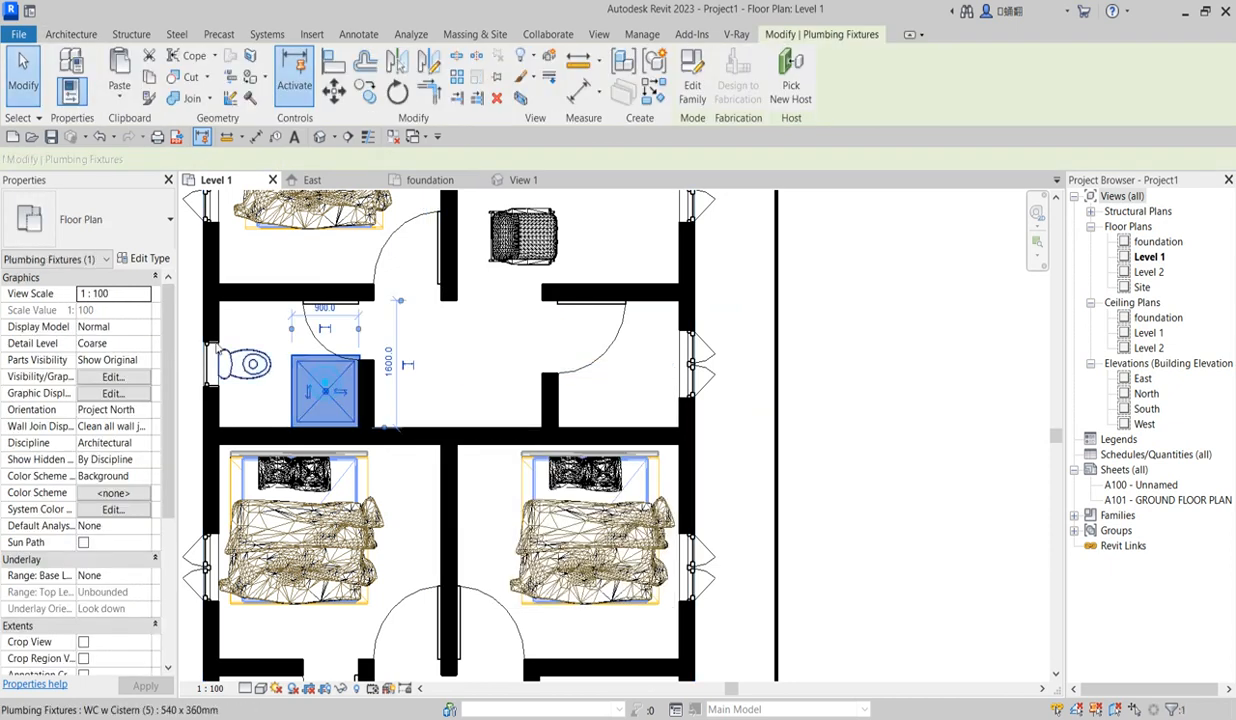
click(145, 258)
click(562, 398)
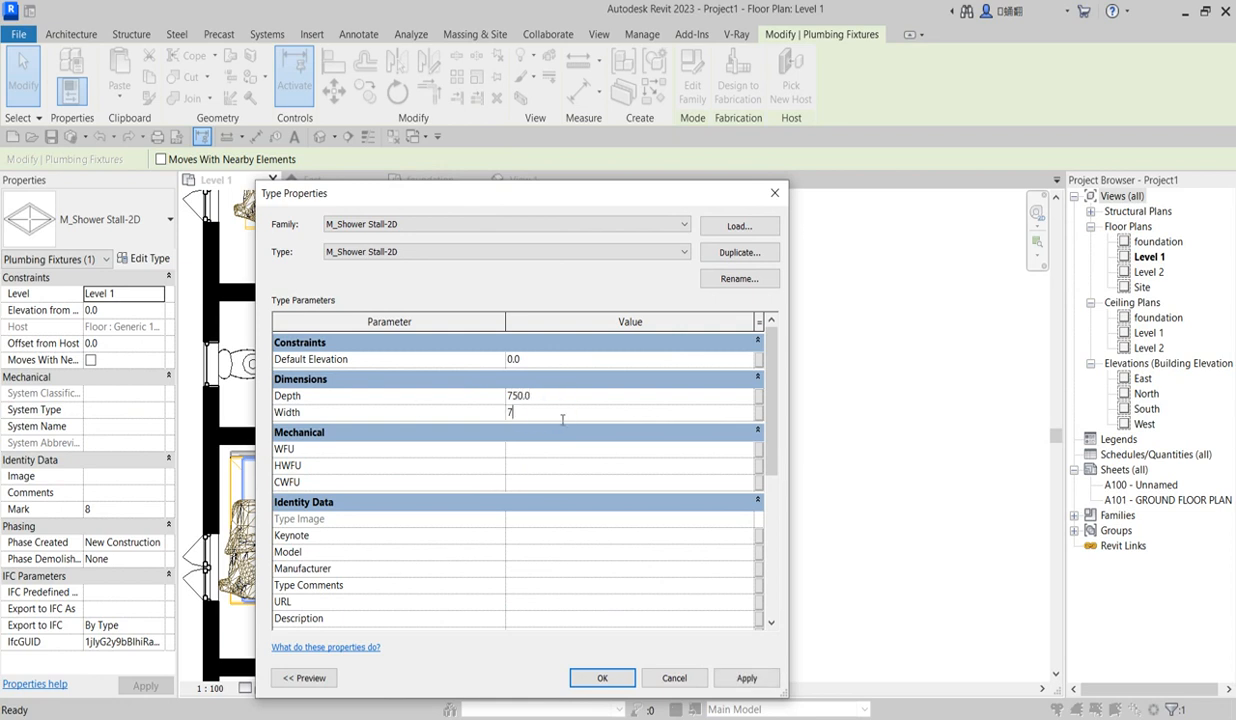
click(595, 679)
Nudge the shower stall east toward the northwest toilet's partition wall and deselect it
scroll(370, 378, up, 3)
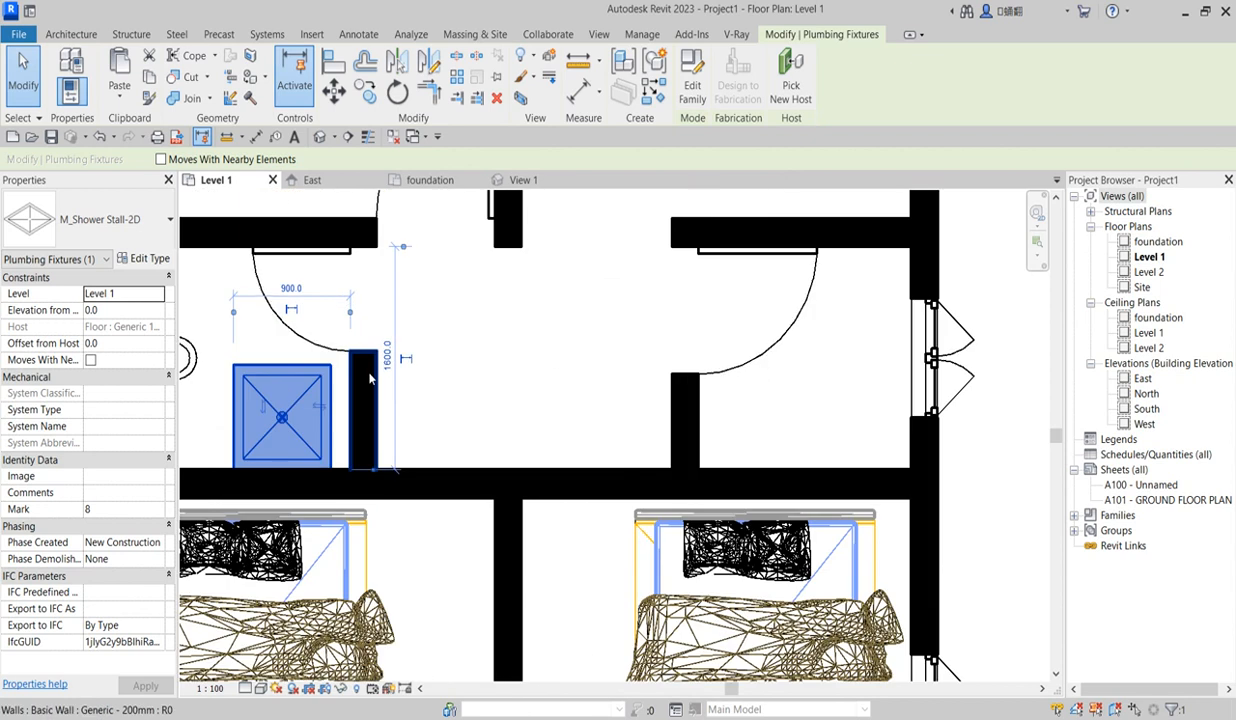
key(Right)
key(Right)
key(Right)
key(Right)
key(Right)
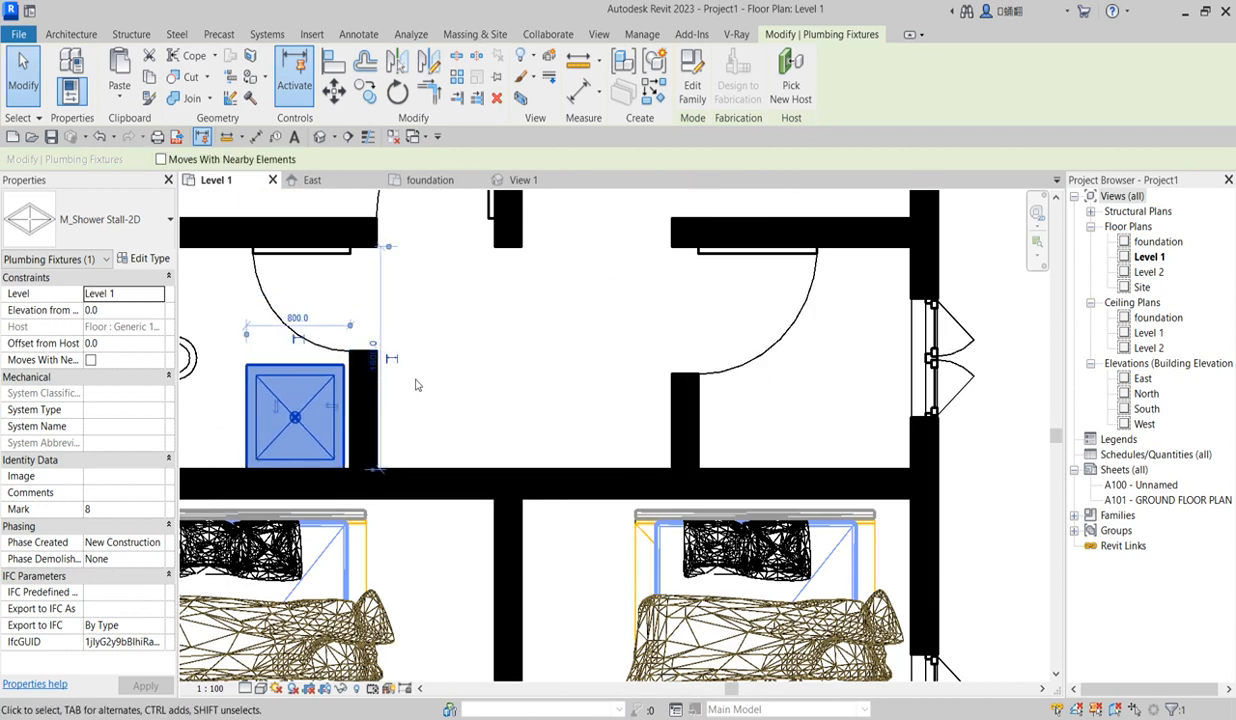
click(441, 372)
Start placing another component and choose the Basin - Small plumbing fixture
scroll(447, 378, down, 5)
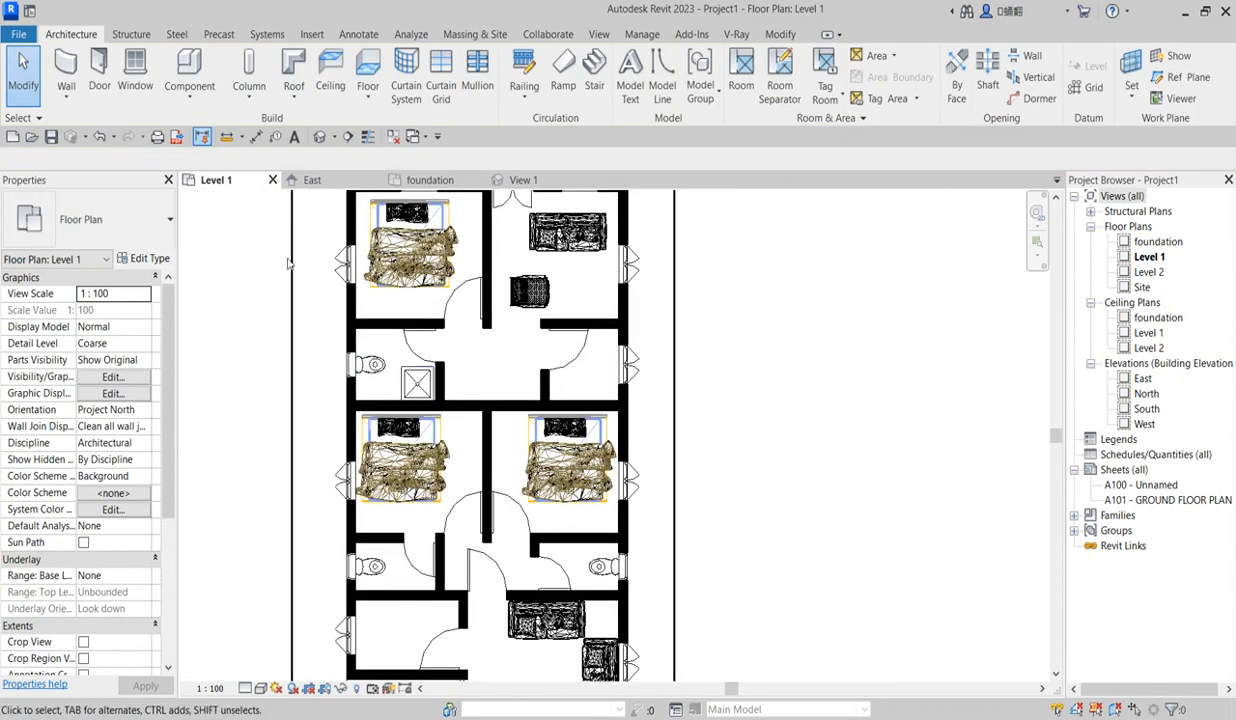
click(189, 70)
click(140, 215)
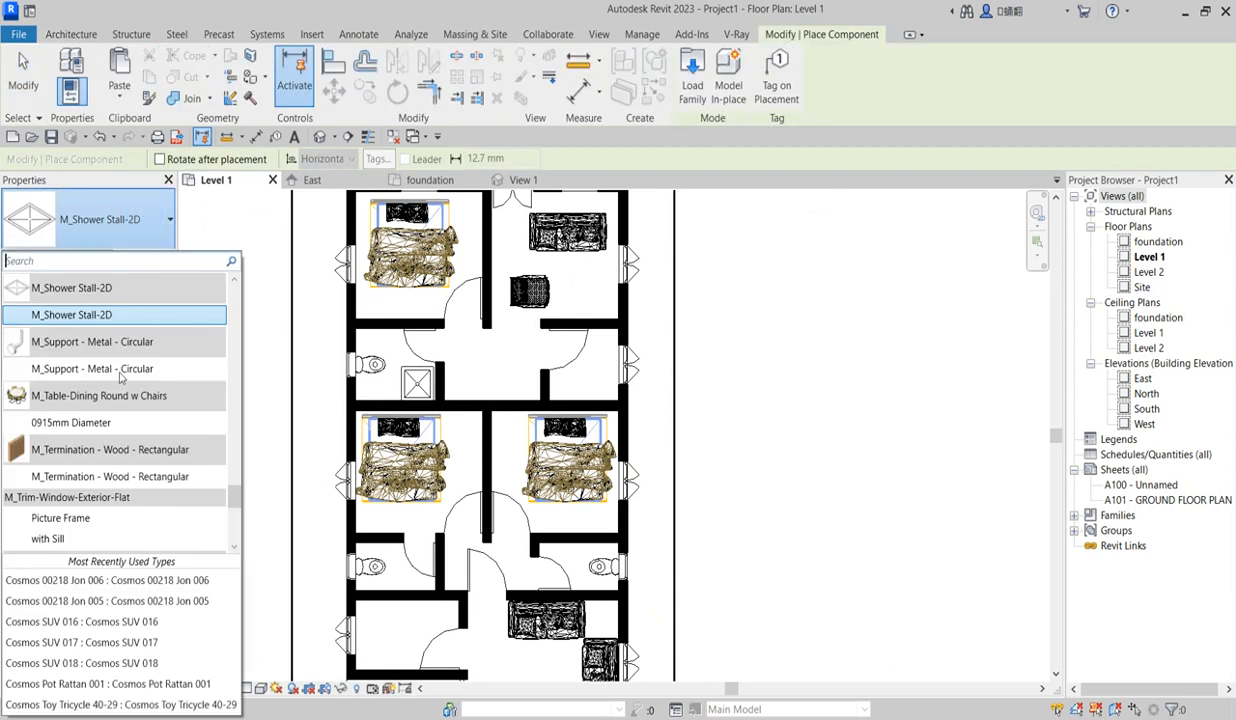
scroll(118, 416, down, 6)
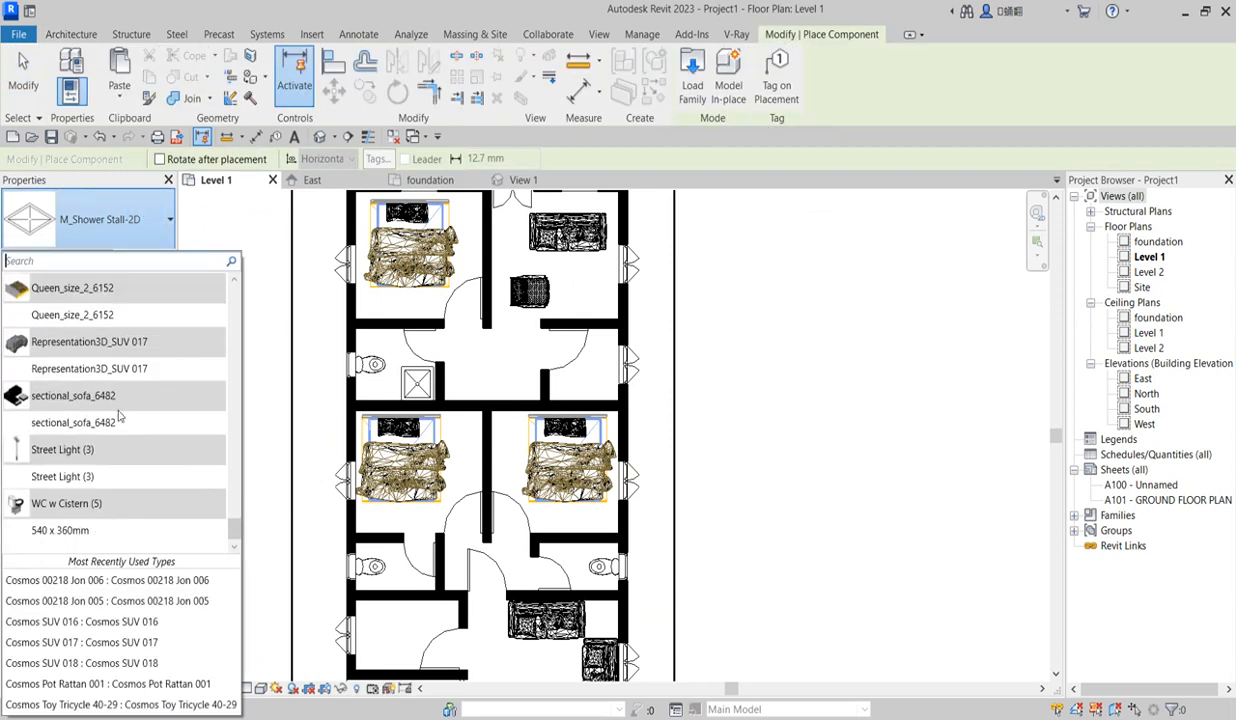
scroll(115, 463, up, 2)
scroll(115, 463, up, 15)
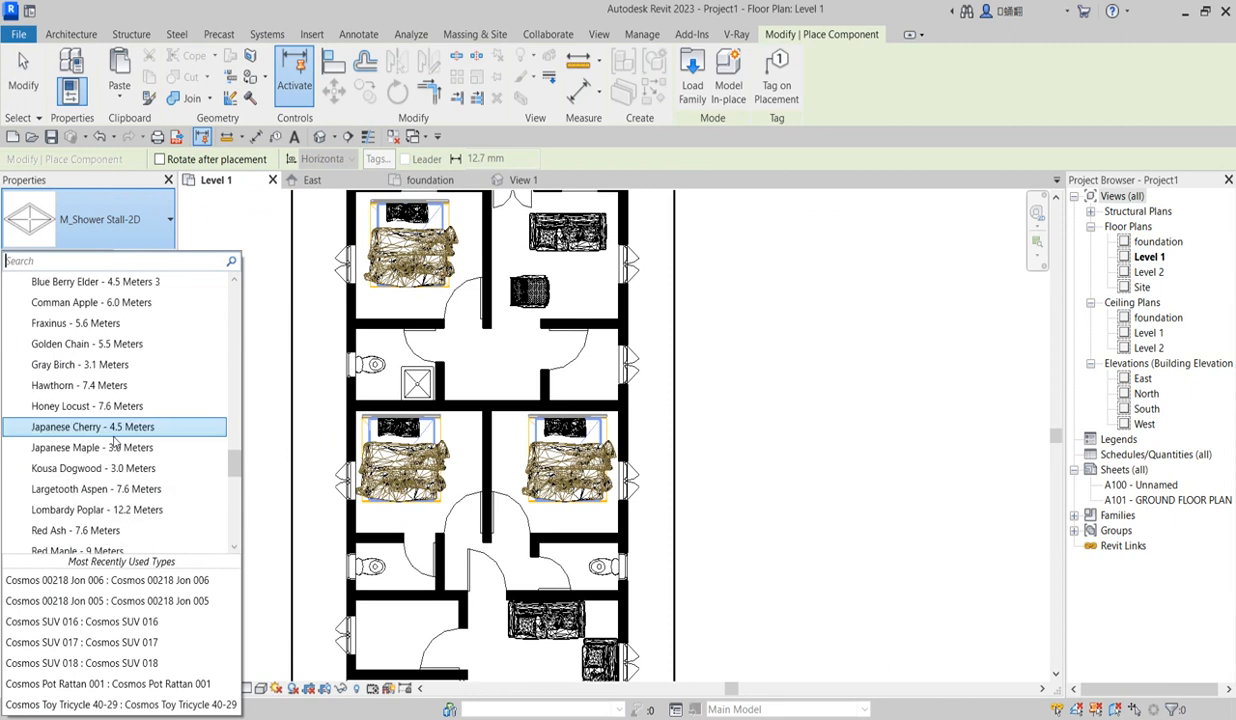
scroll(115, 441, up, 2)
scroll(115, 441, up, 3)
scroll(115, 442, up, 10)
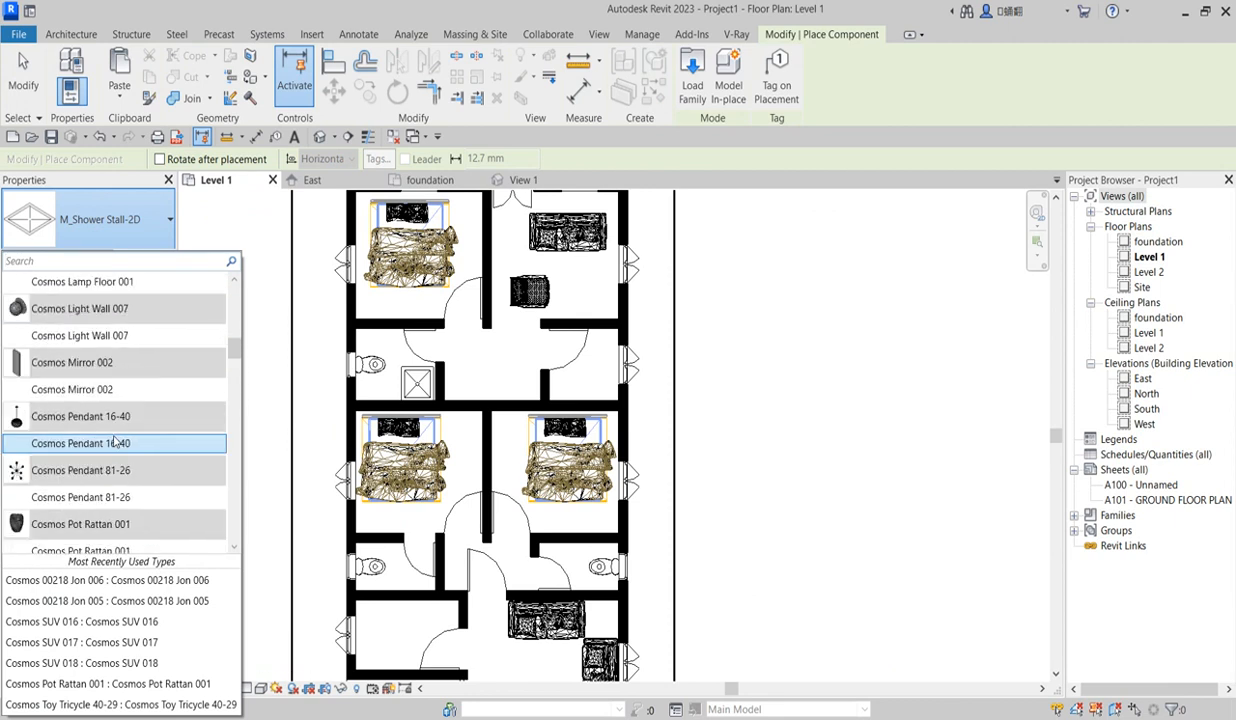
scroll(115, 441, up, 6)
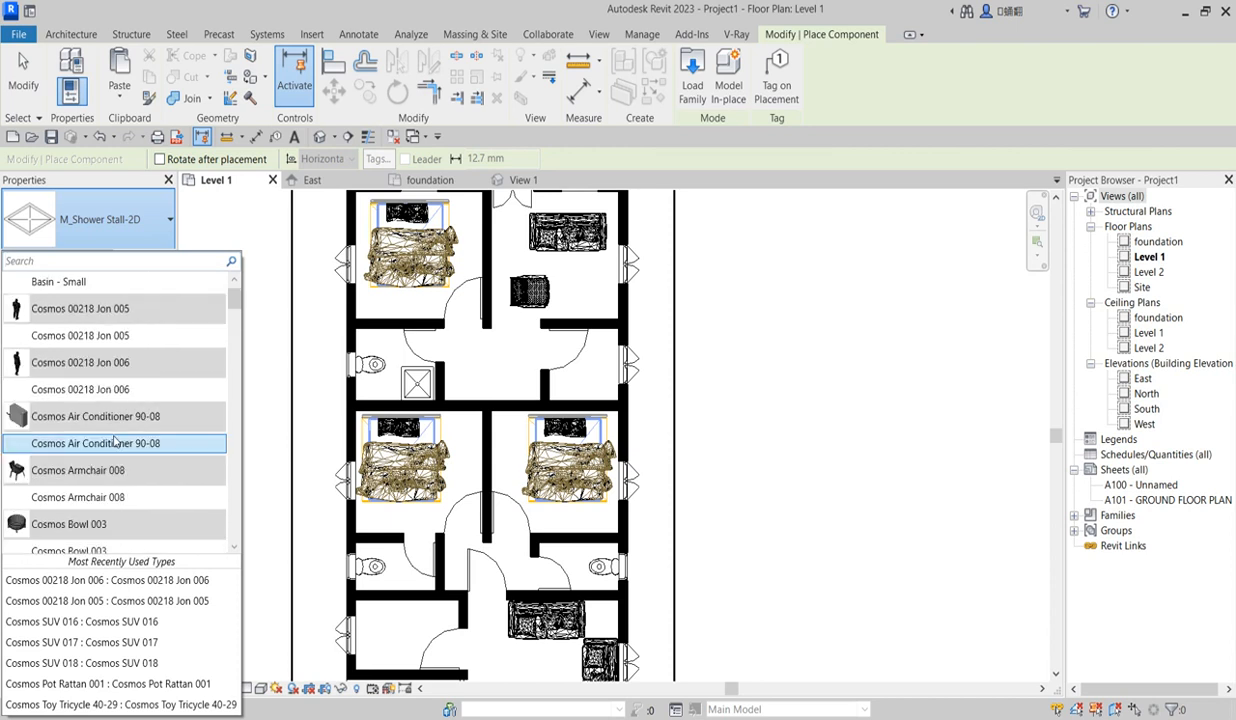
click(100, 316)
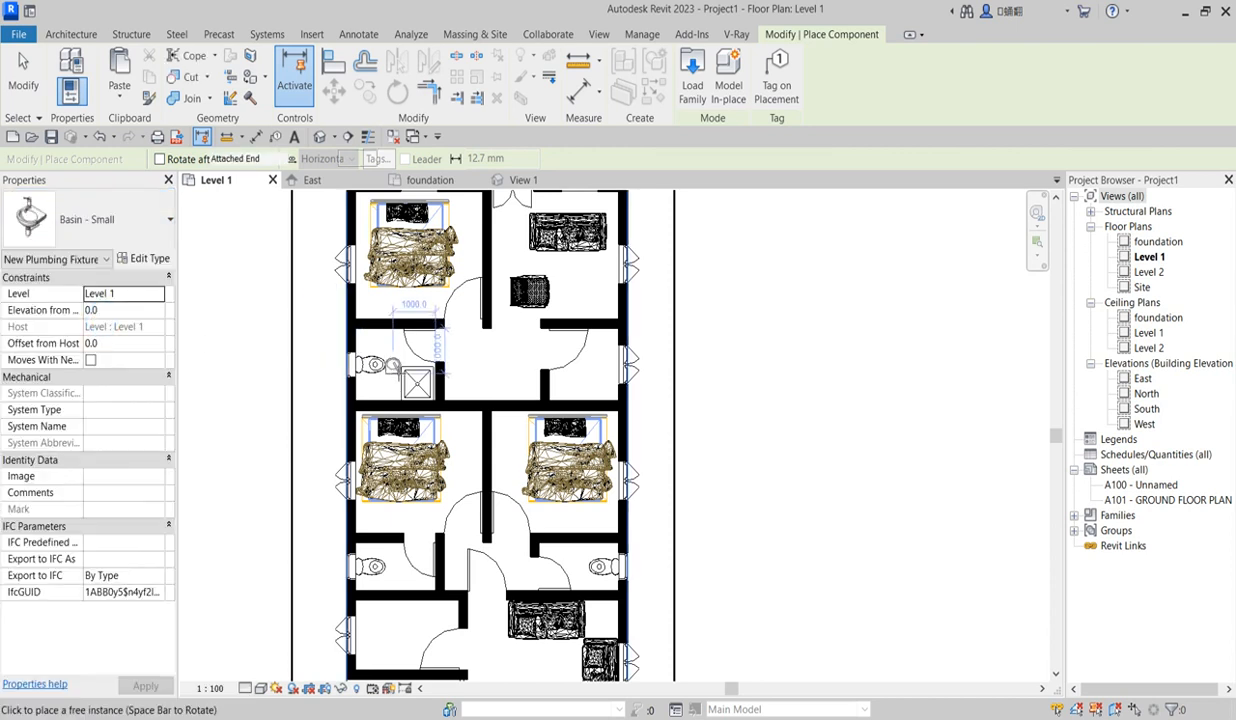
Place small basins in the northwest toilet beside the WC and in both toilets north of the kitchen and southeast room, and finish placement
scroll(405, 345, up, 2)
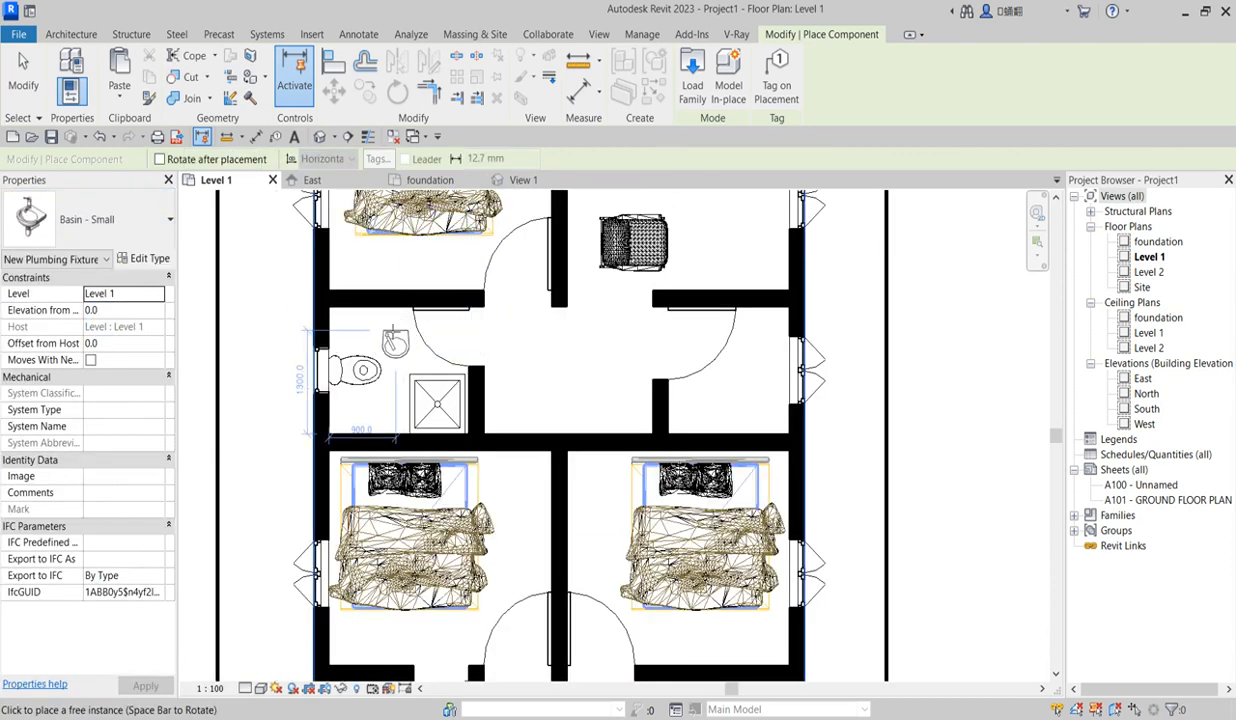
click(380, 320)
scroll(420, 330, down, 3)
scroll(437, 504, up, 1)
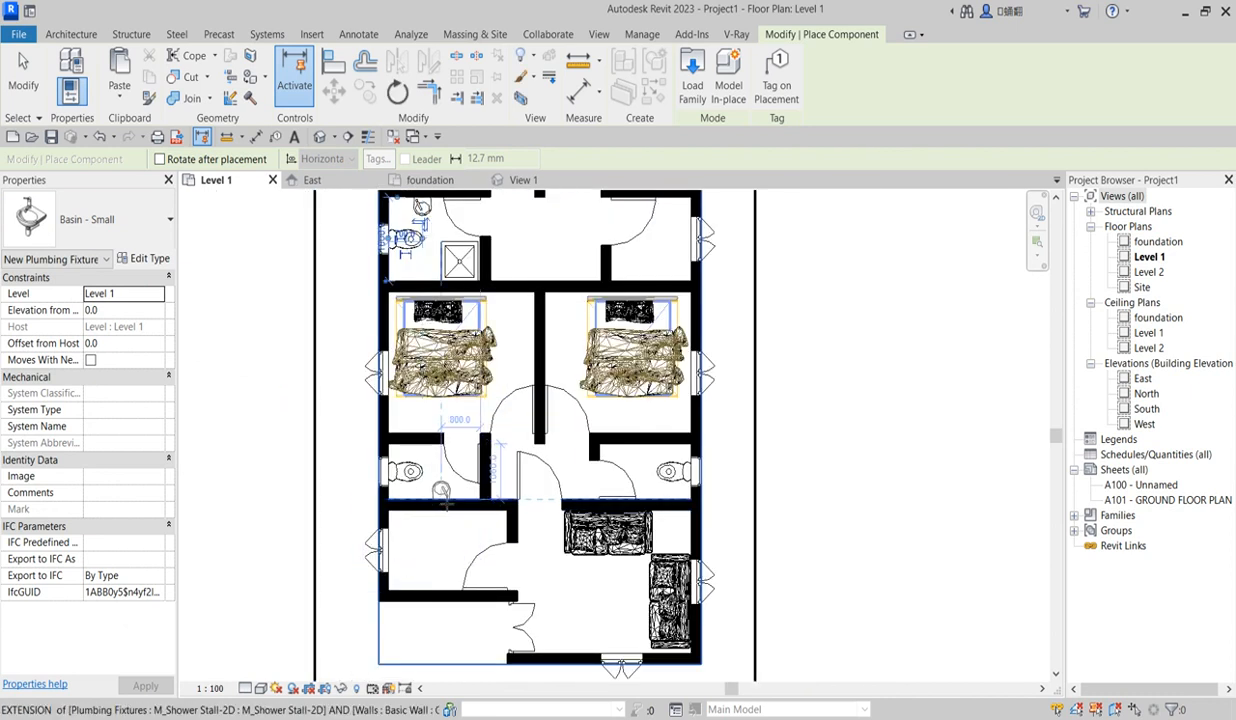
scroll(442, 502, up, 1)
click(441, 490)
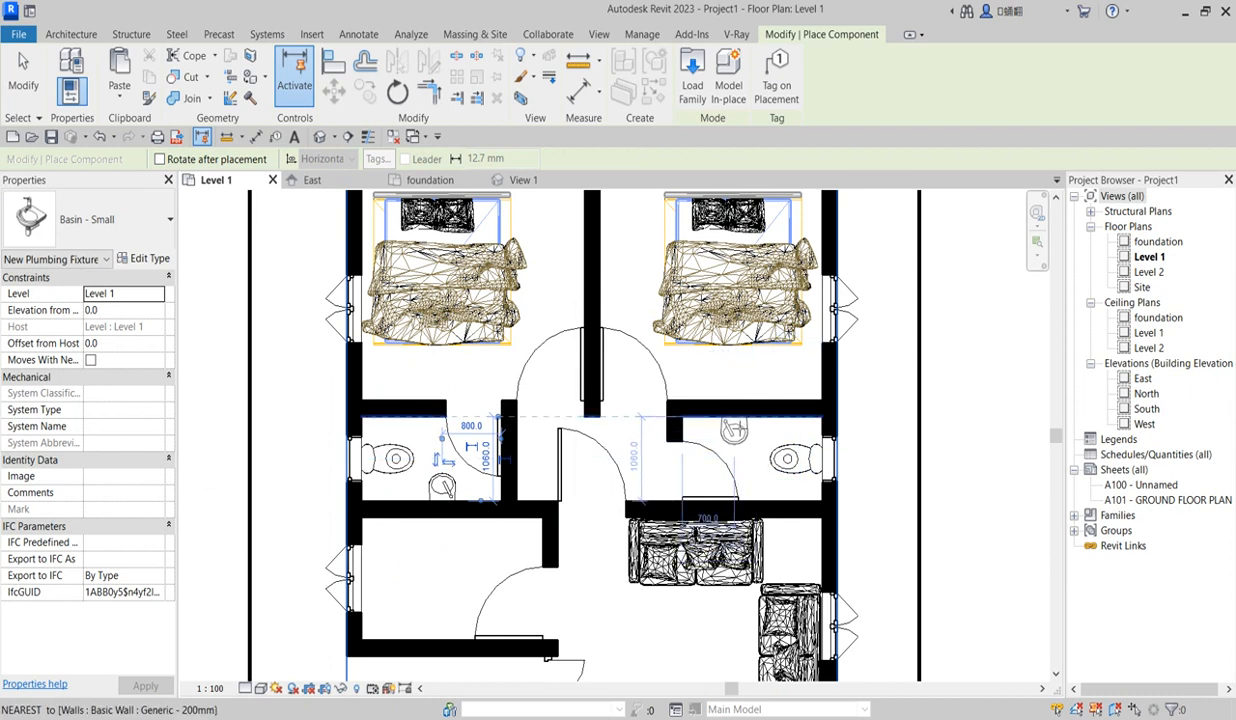
click(734, 431)
scroll(734, 430, down, 4)
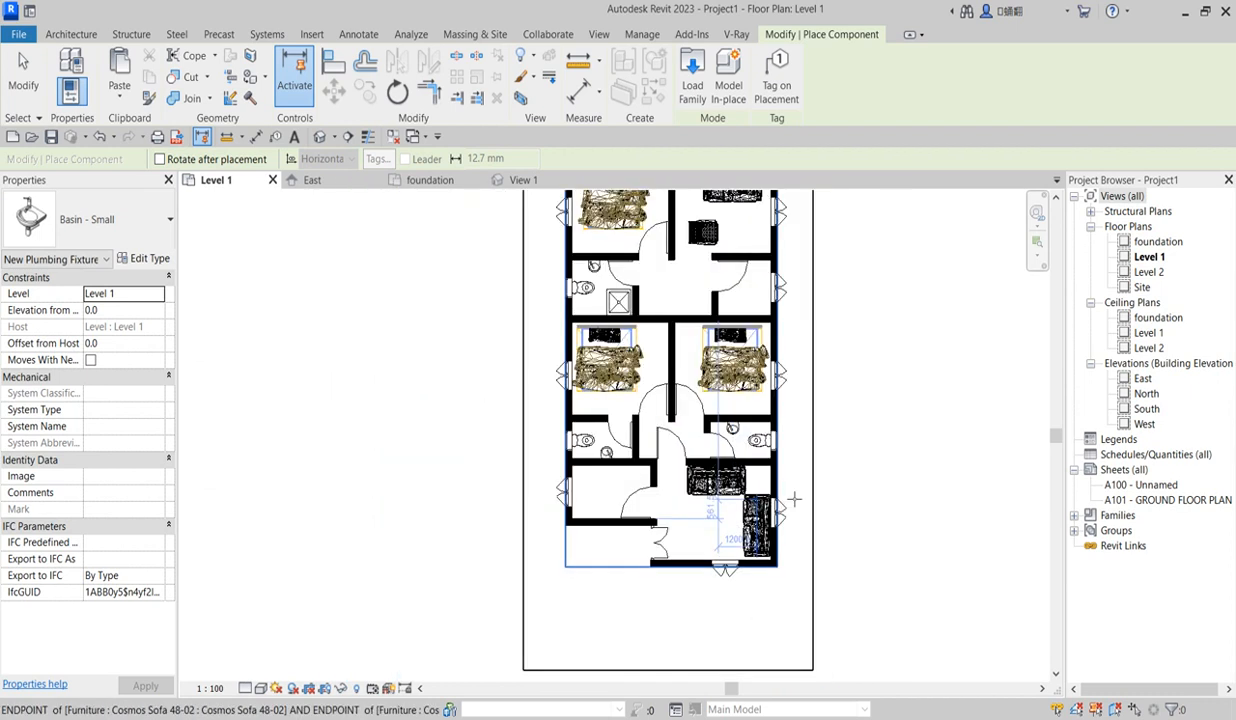
key(Escape)
key(Escape)
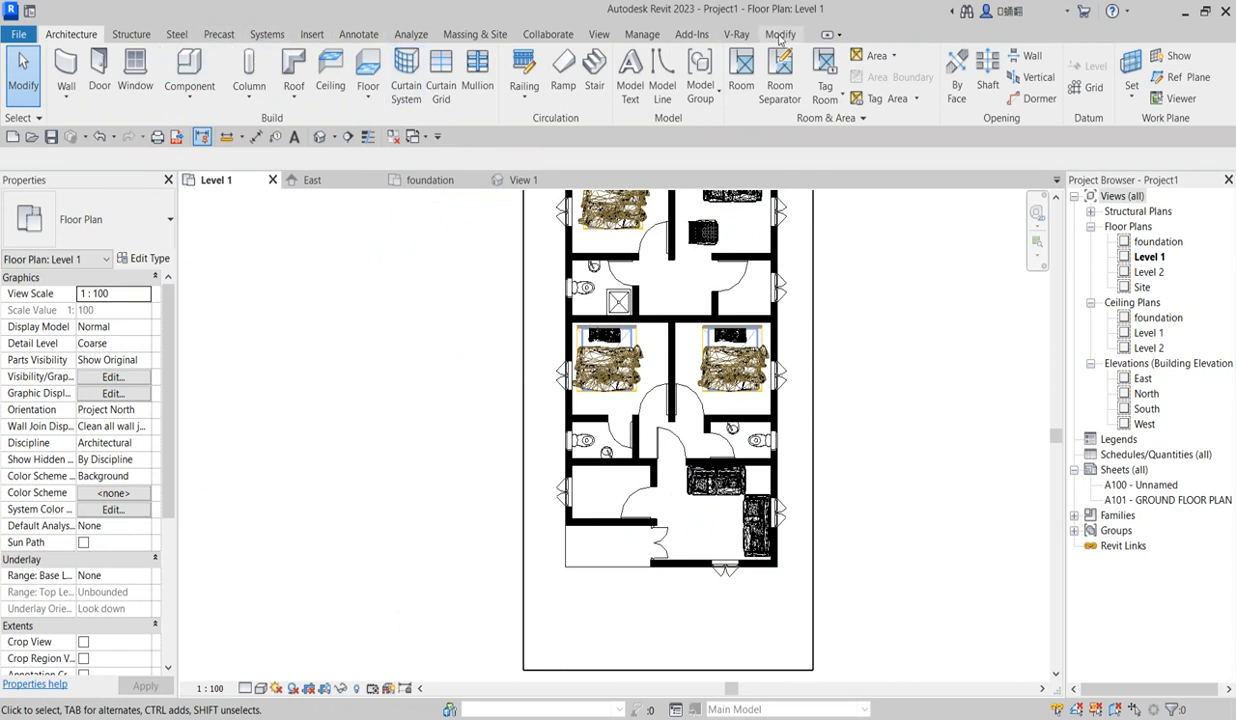
Add the text label "lounge" in 2.5mm Arial to the open floor of the southeast room
click(370, 35)
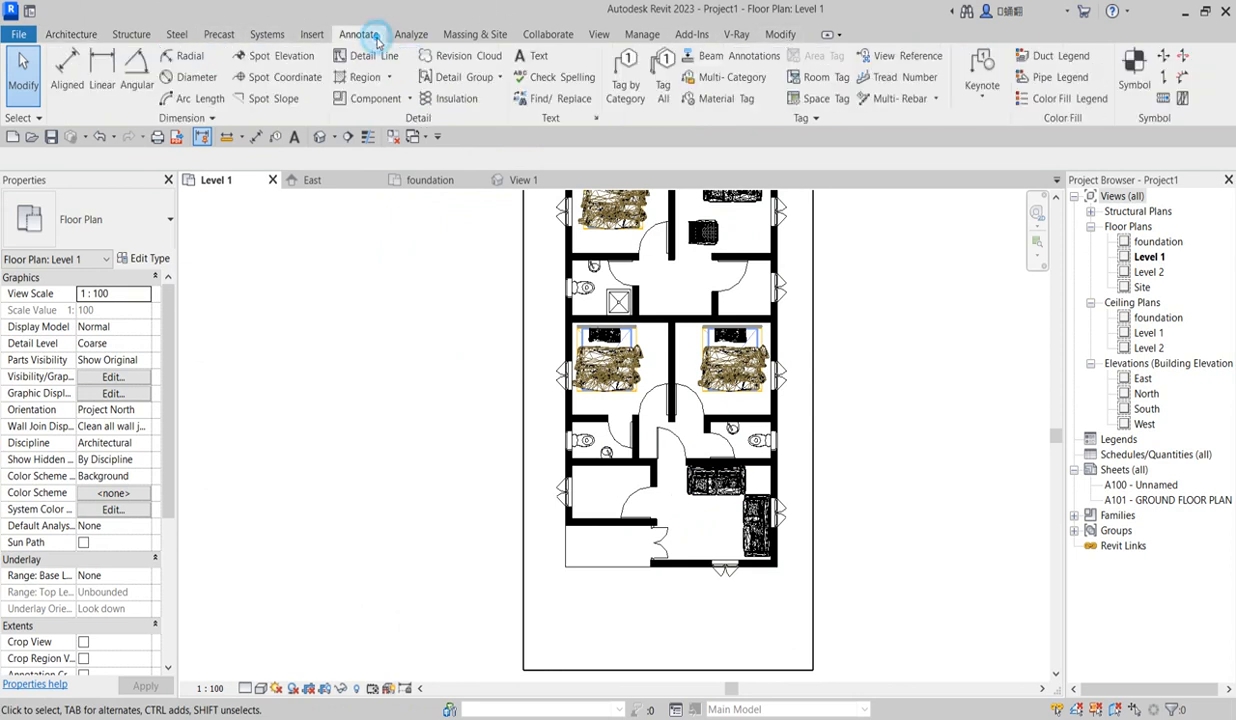
click(530, 56)
scroll(686, 525, up, 2)
scroll(686, 525, up, 2)
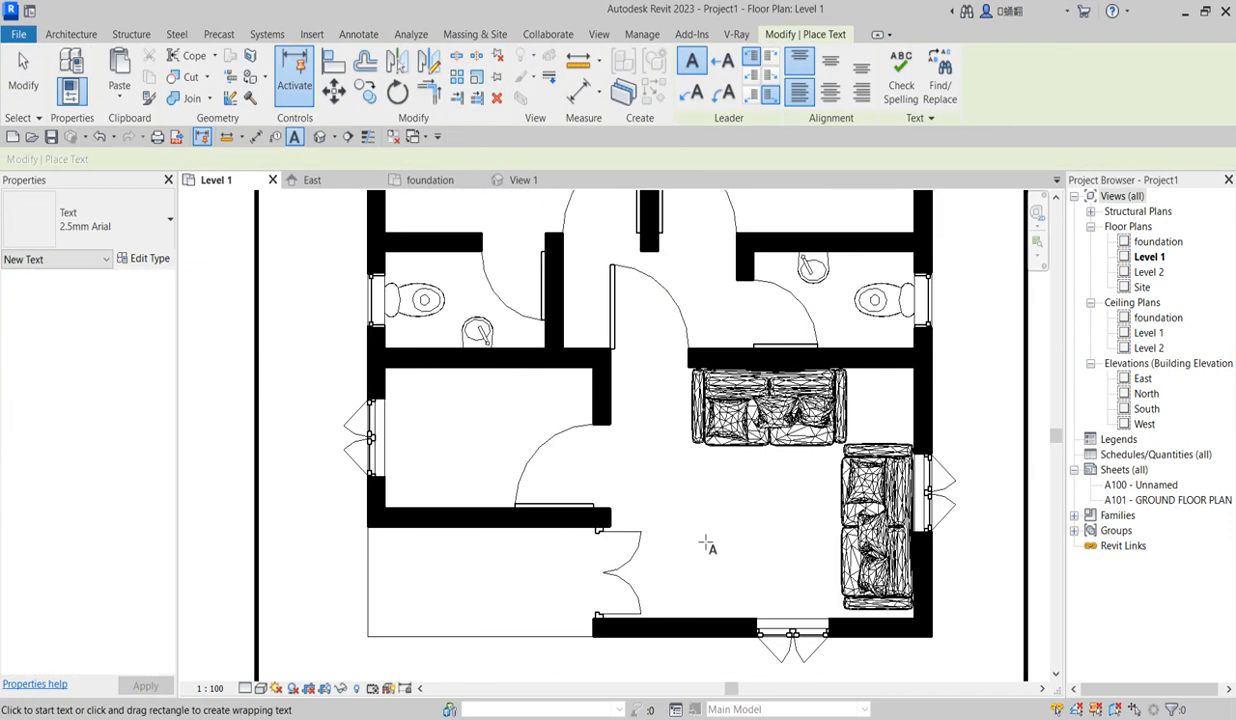
click(703, 518)
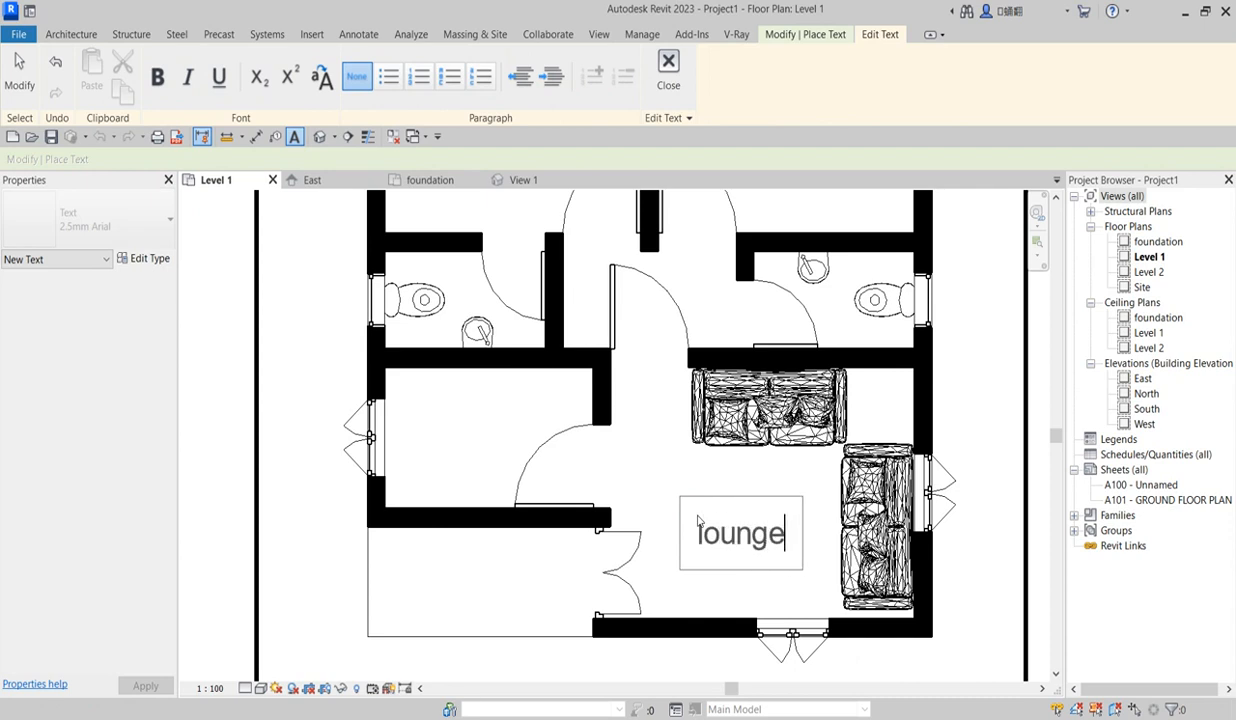
click(757, 589)
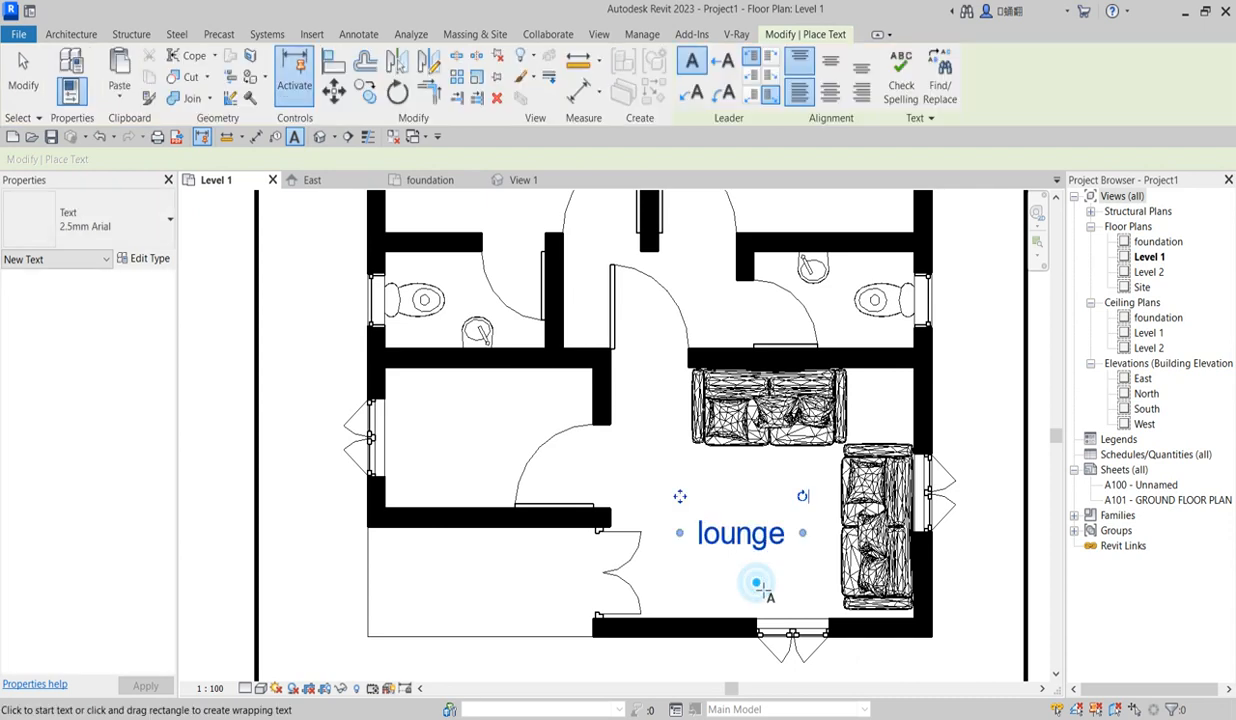
Add the text label "bedroom" over the bed in the east bedroom north of the lounge
scroll(750, 580, down, 2)
scroll(808, 354, up, 1)
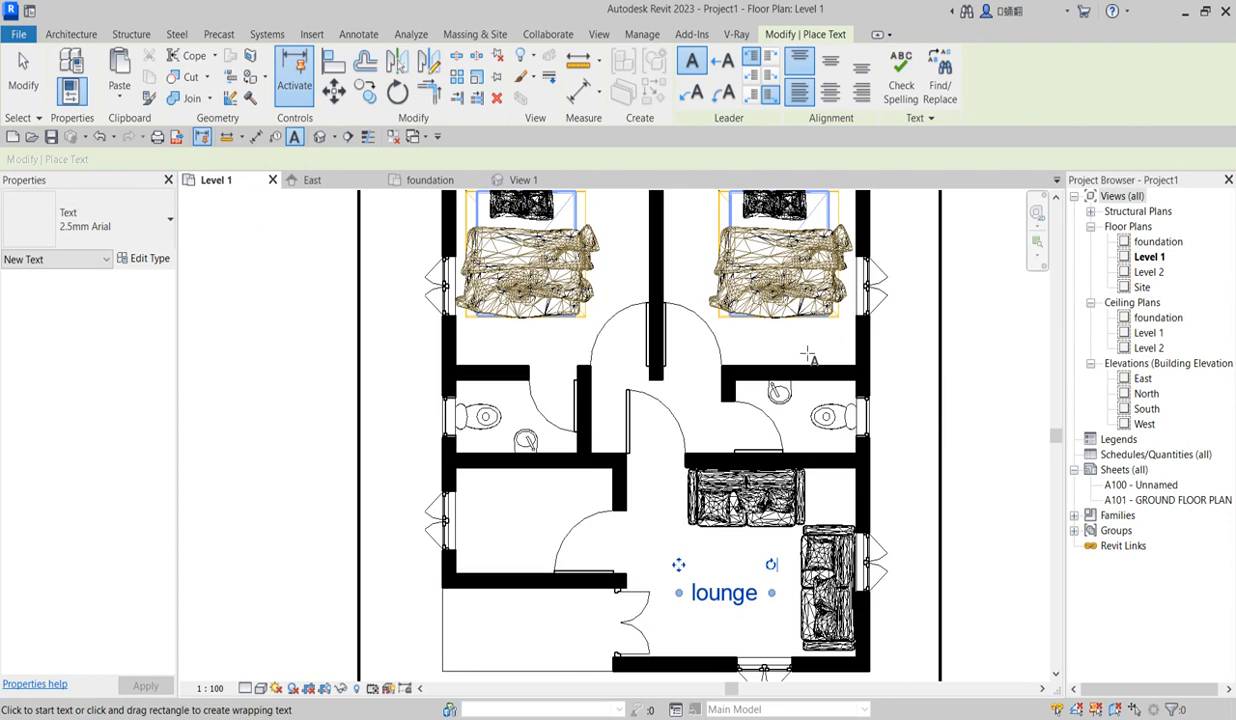
click(704, 260)
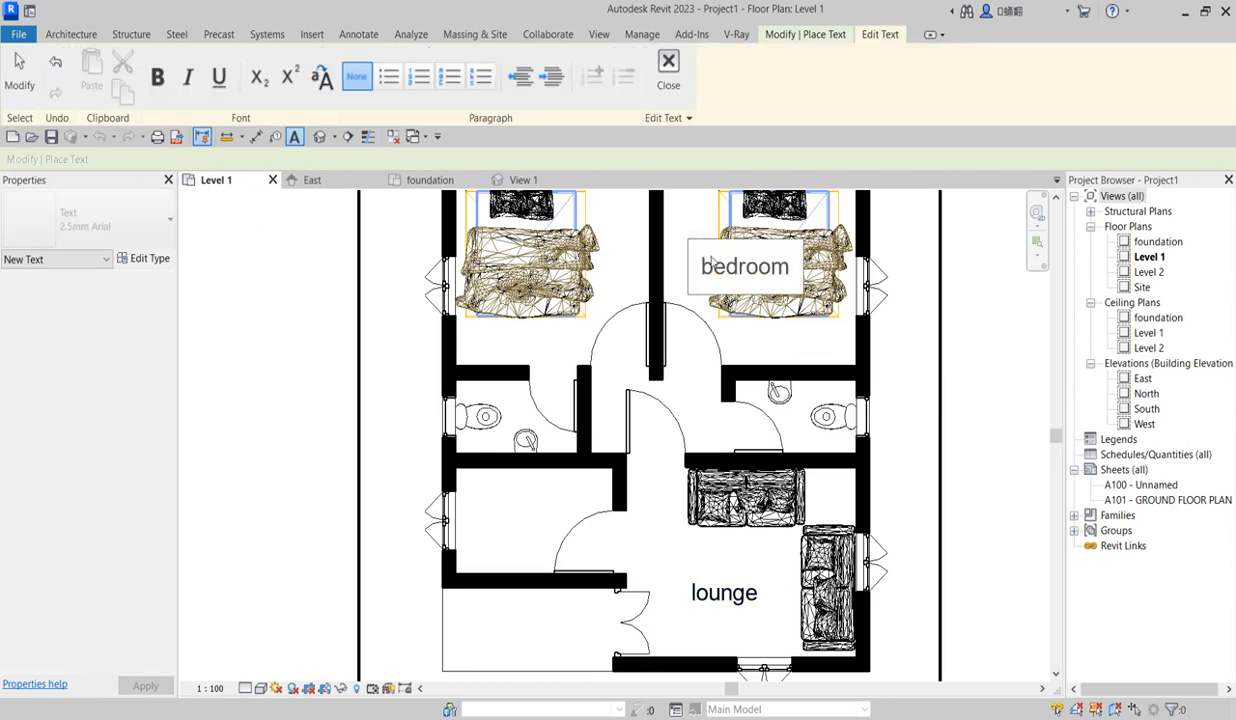
click(560, 337)
Add the text label "kitchen" to the small room west of the lounge
scroll(610, 490, down, 4)
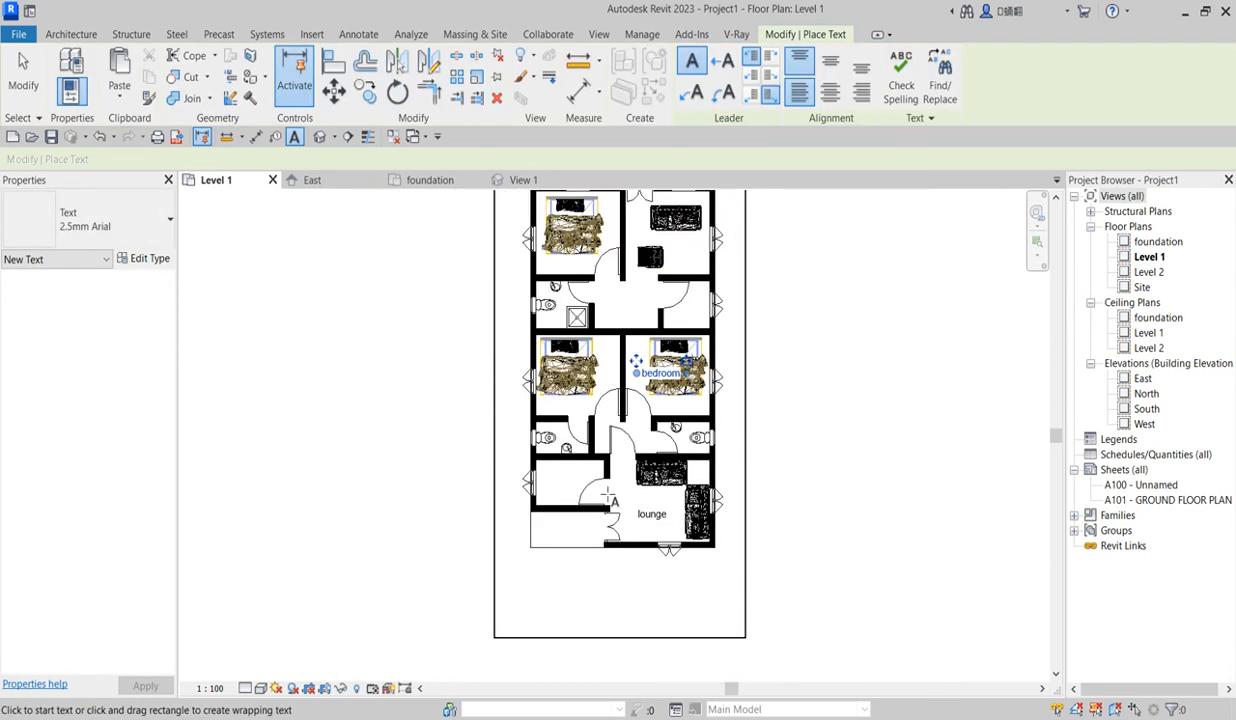
scroll(555, 497, up, 3)
click(540, 468)
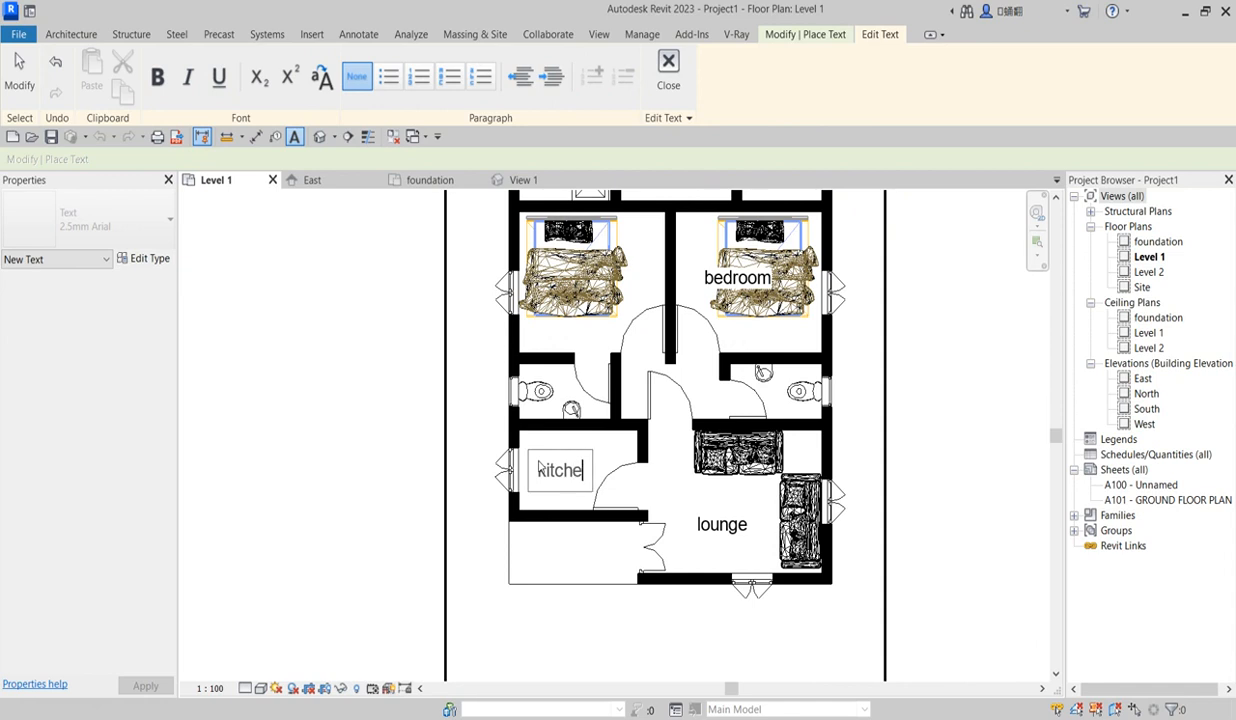
click(544, 550)
Add the text label "entrance" to the porch area south of the kitchen
scroll(544, 552, up, 3)
click(518, 548)
text(entrance)
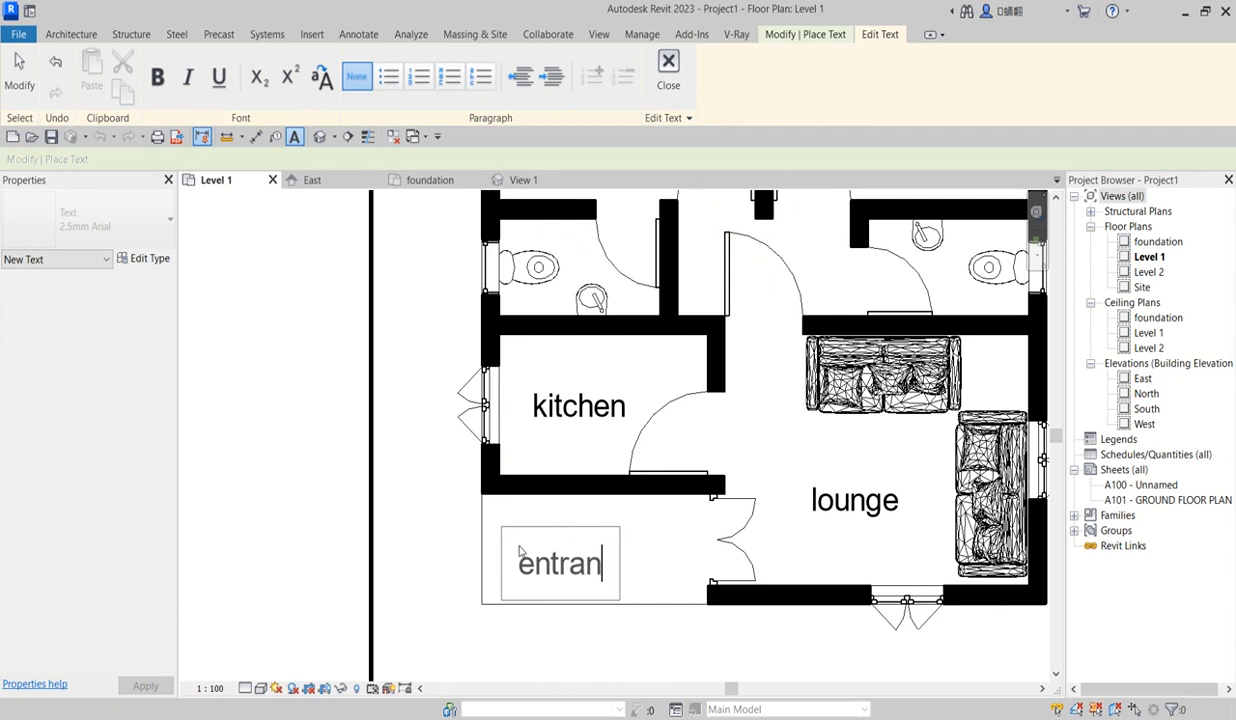
click(561, 513)
End text placement and look over the furnished and labelled rooms of the Level 1 plan
scroll(547, 630, down, 2)
scroll(585, 565, down, 2)
scroll(605, 428, up, 2)
scroll(640, 332, down, 1)
scroll(688, 327, up, 2)
scroll(692, 367, down, 1)
scroll(688, 392, down, 3)
scroll(678, 466, up, 3)
scroll(660, 450, down, 3)
scroll(601, 510, down, 2)
right_click(505, 394)
click(528, 405)
scroll(620, 498, up, 1)
right_click(537, 387)
click(555, 398)
scroll(585, 493, down, 3)
scroll(650, 470, up, 6)
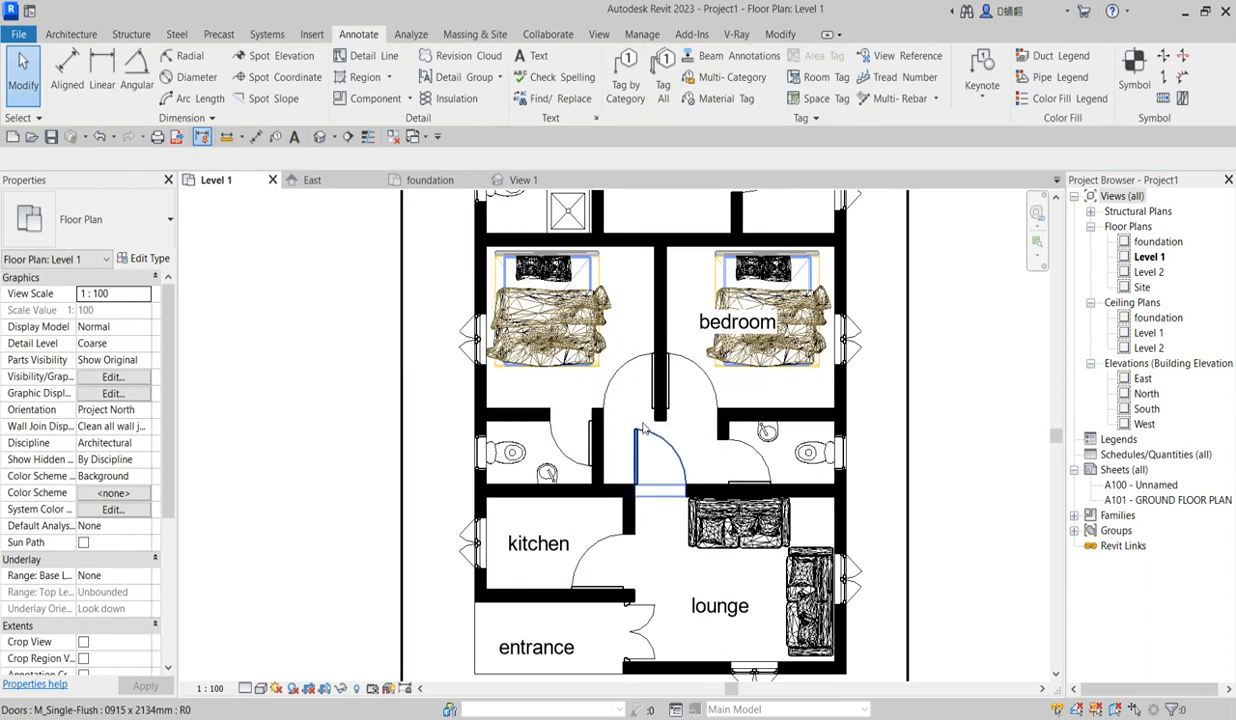
Check the southern plot boundary line's distance from the house, leaving the line deselected
scroll(637, 454, down, 3)
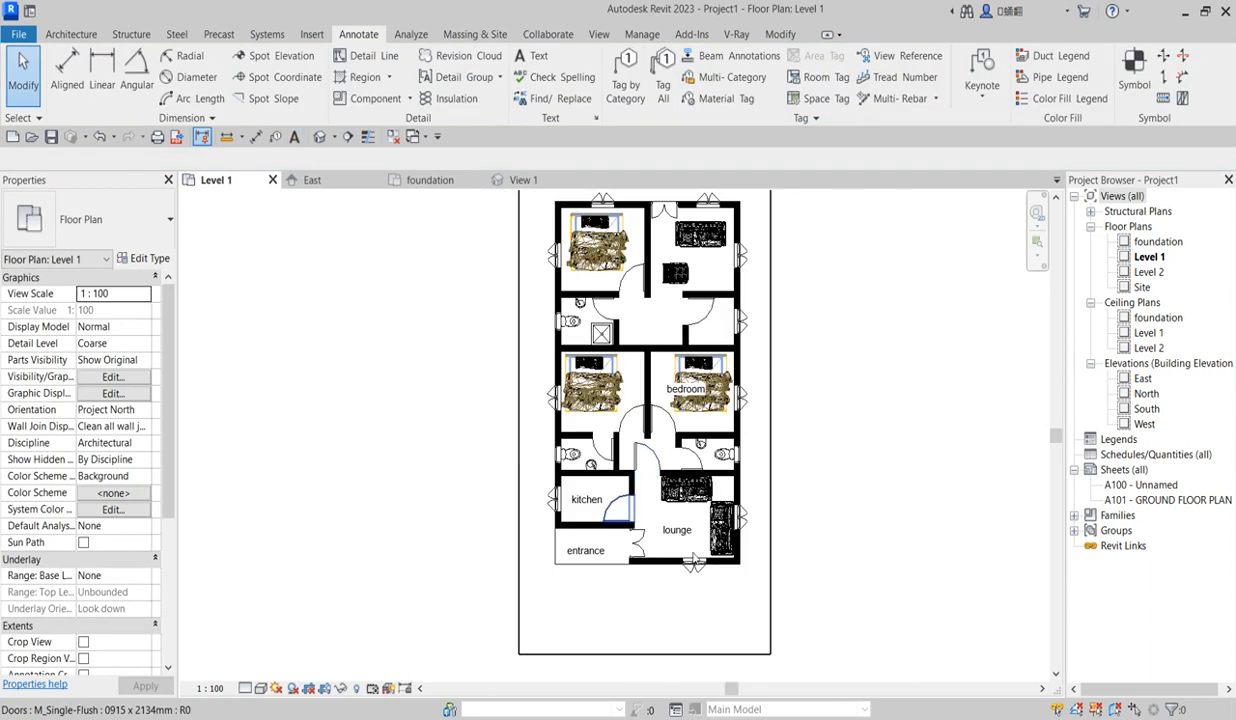
click(690, 654)
scroll(485, 563, down, 2)
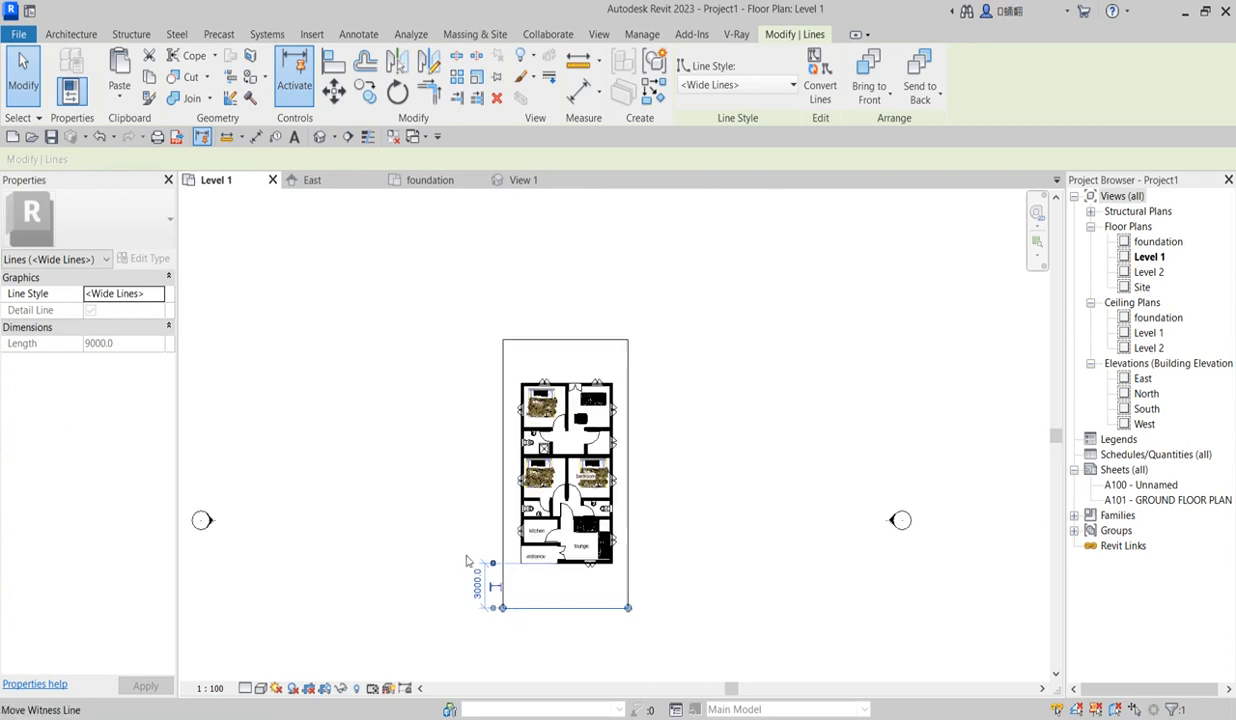
click(428, 441)
Examine the furniture, bathroom fixtures and room labels across the Level 1 plan, including the lounge chair in the northeast room
scroll(541, 353, up, 2)
scroll(566, 445, up, 2)
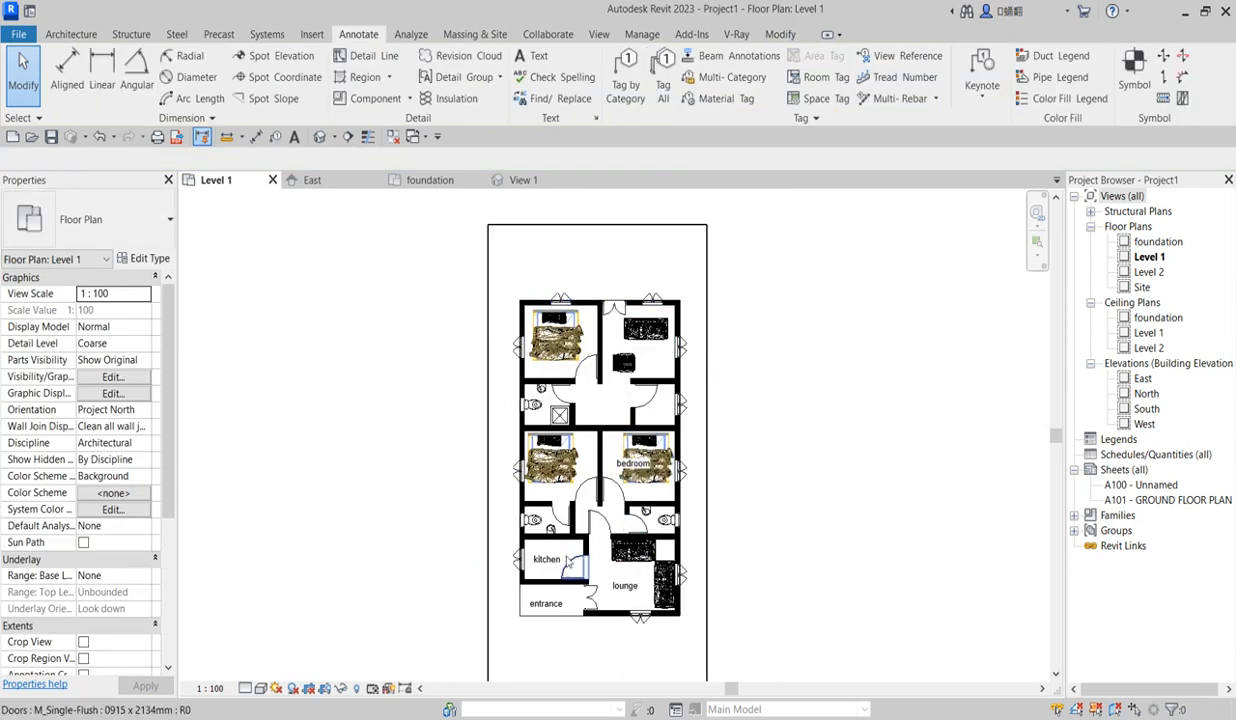
scroll(529, 395, up, 1)
scroll(560, 320, down, 3)
scroll(704, 505, up, 3)
scroll(613, 481, down, 2)
scroll(570, 265, up, 2)
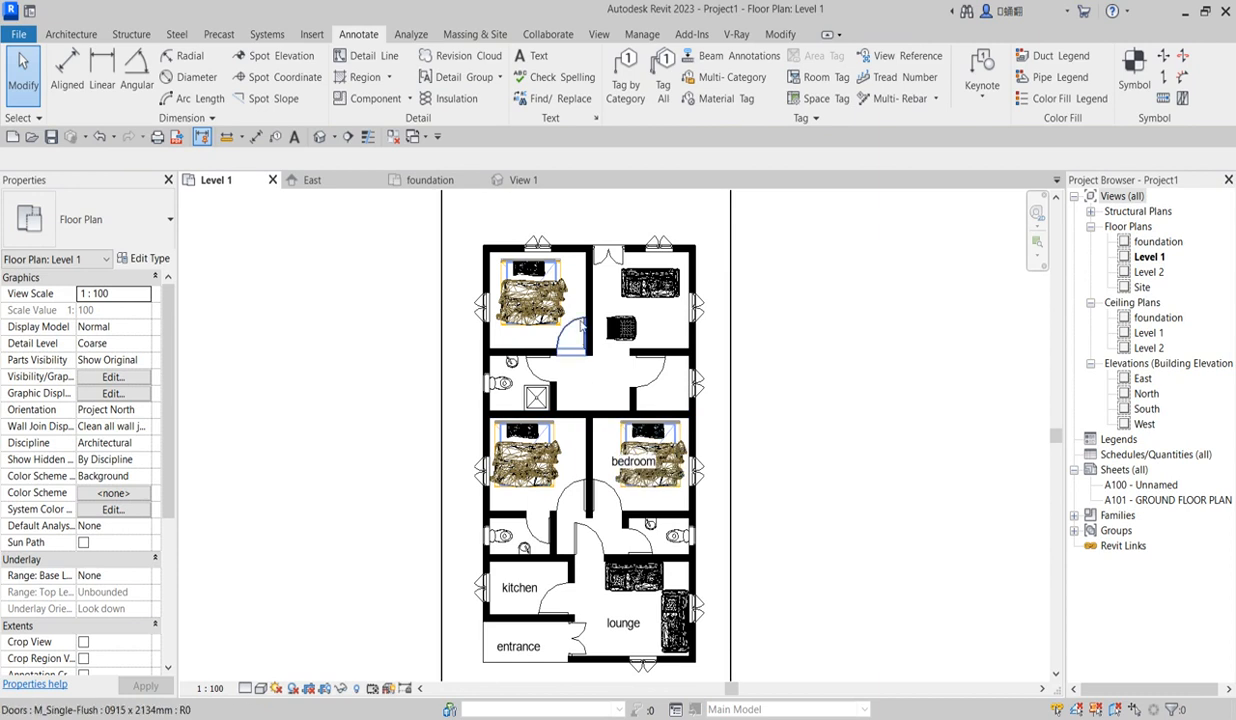
scroll(605, 418, up, 1)
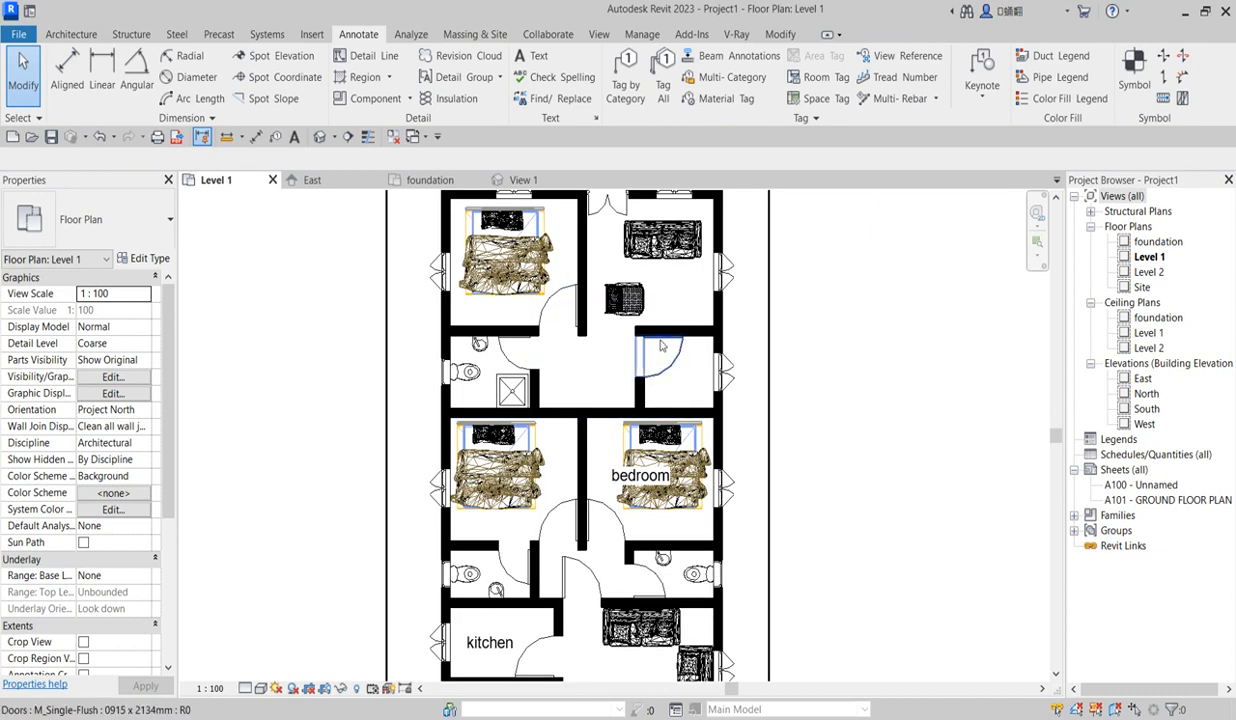
scroll(631, 299, up, 1)
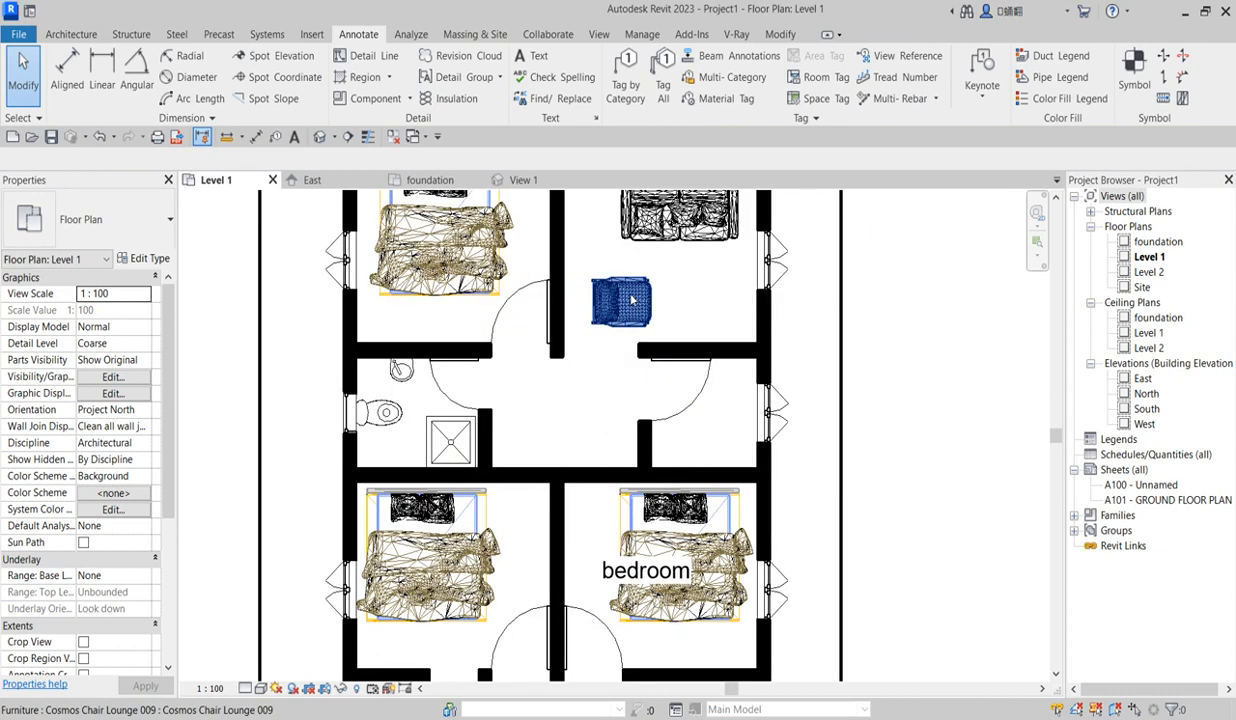
click(631, 304)
click(706, 281)
scroll(656, 309, down, 3)
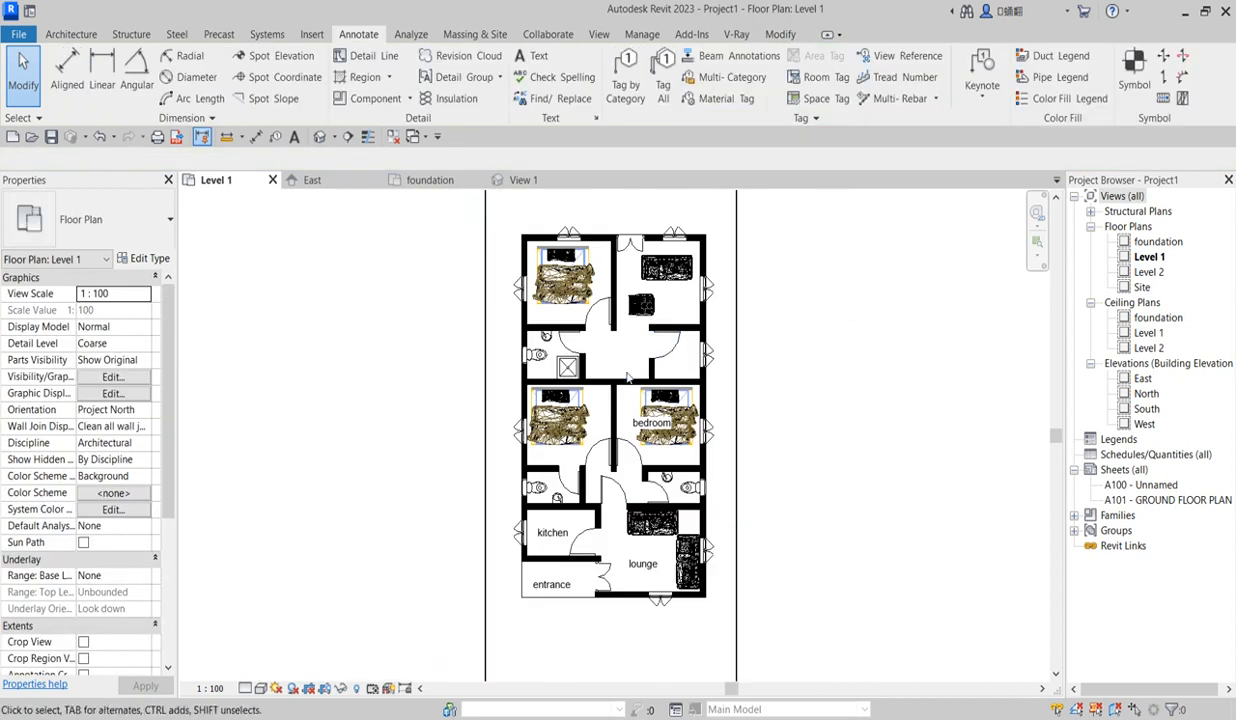
scroll(655, 525, up, 1)
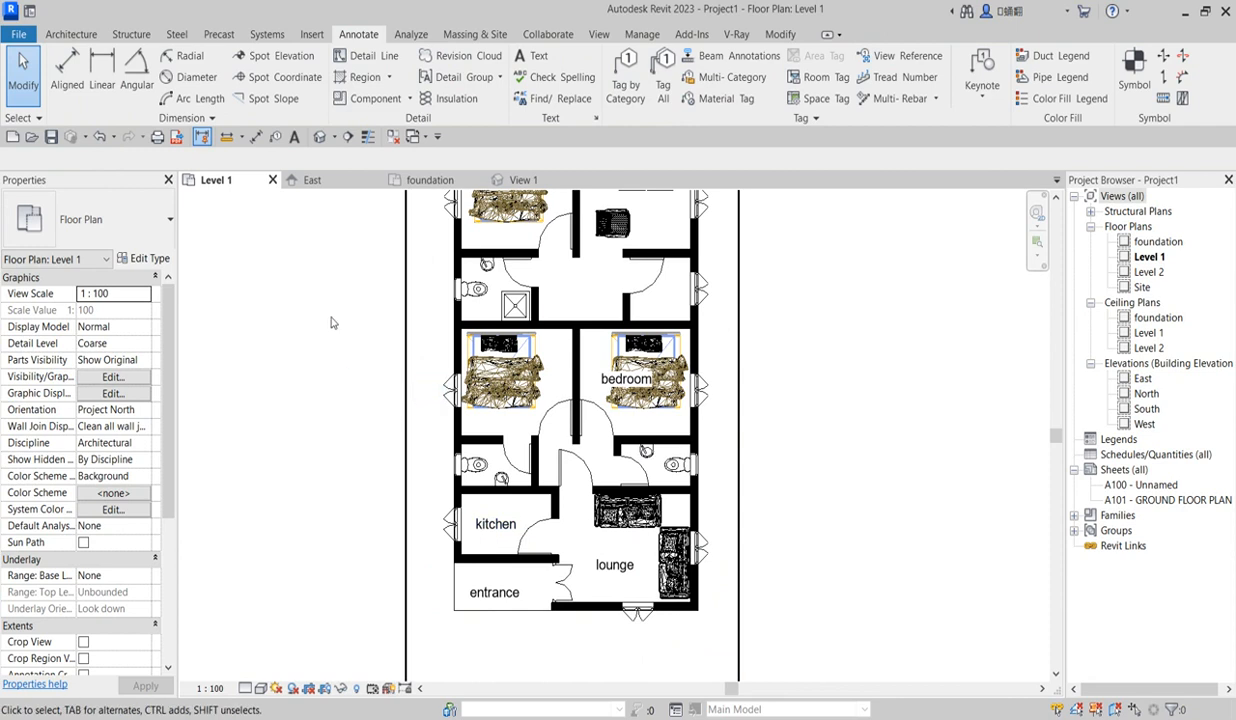
scroll(768, 440, down, 3)
scroll(790, 436, up, 3)
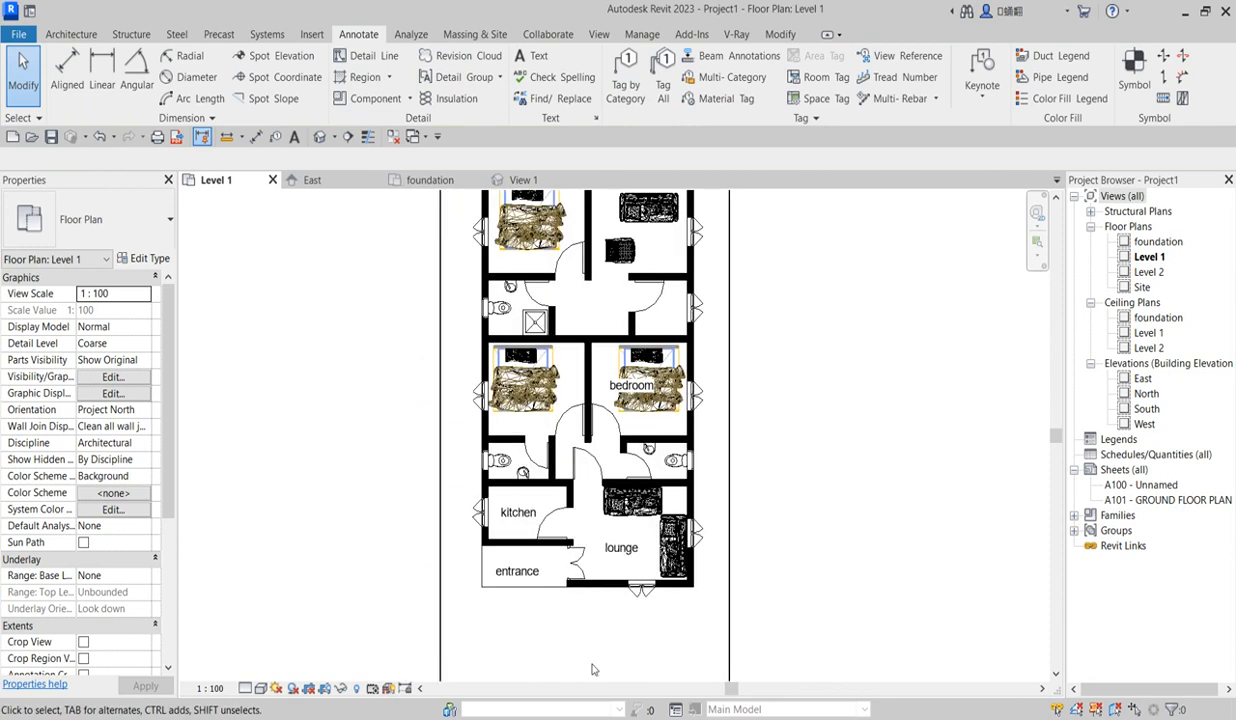